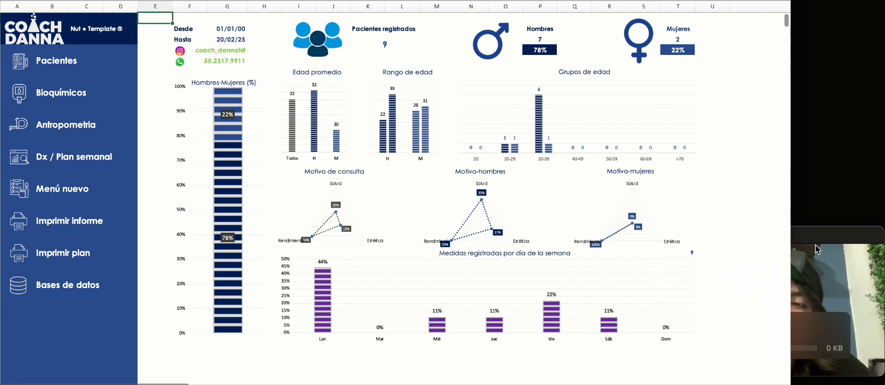
{"action": "left_click", "coordinate": [816, 244]}
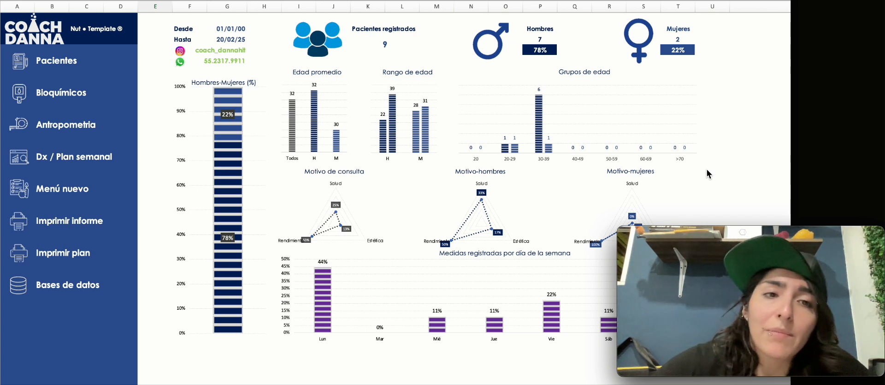
{"action": "left_click", "coordinate": [239, 27]}
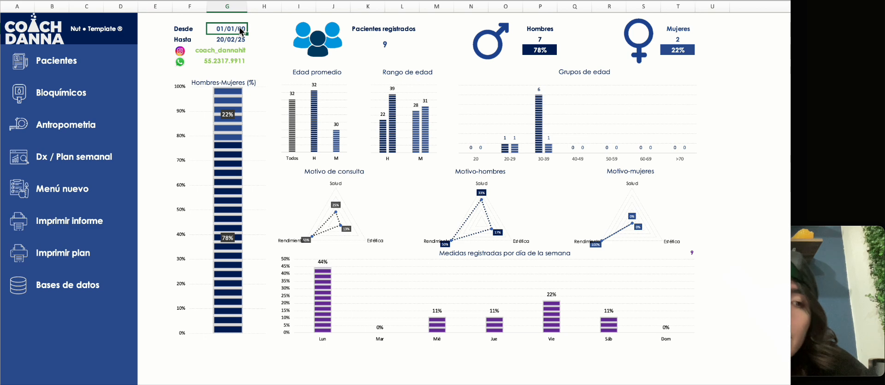
{"action": "left_click", "coordinate": [244, 43]}
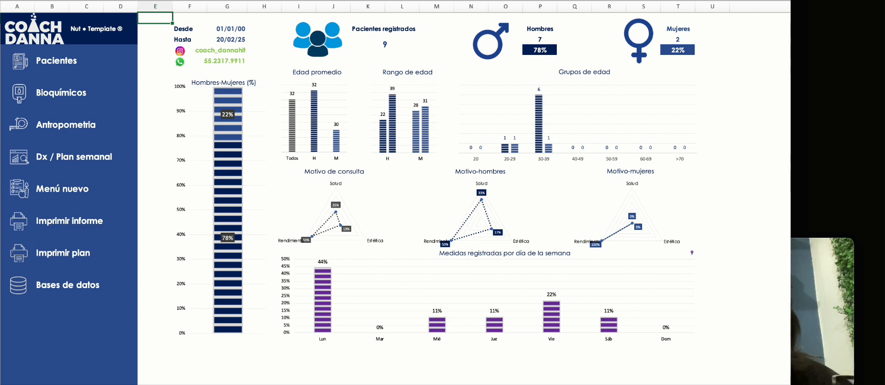
- Open the new-patient form and enter the placeholder name PACIENTEX with the registration date 20/02/25
{"action": "left_click", "coordinate": [18, 63]}
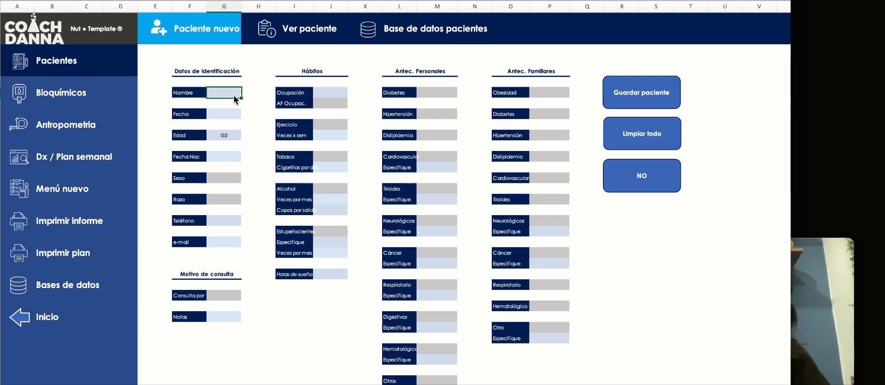
{"action": "type", "text": "PACIENTEX"}
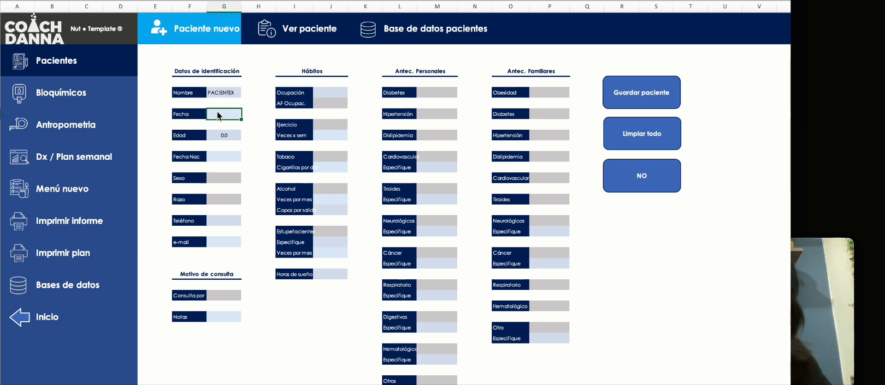
{"action": "type", "text": "25/"}
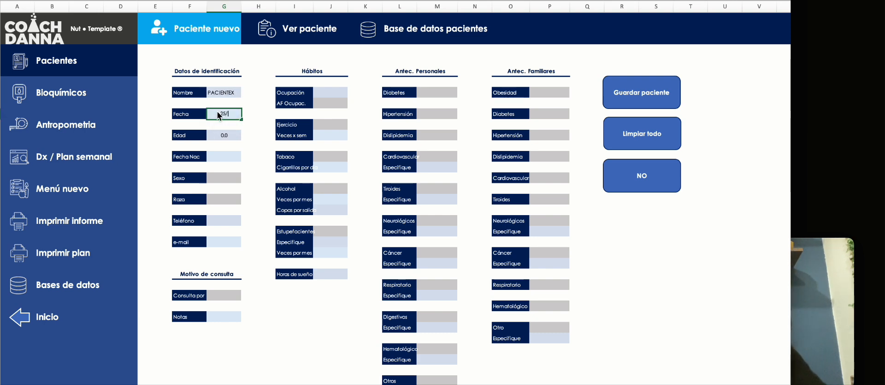
{"action": "key", "text": "BackSpace"}
{"action": "type", "text": "0/"}
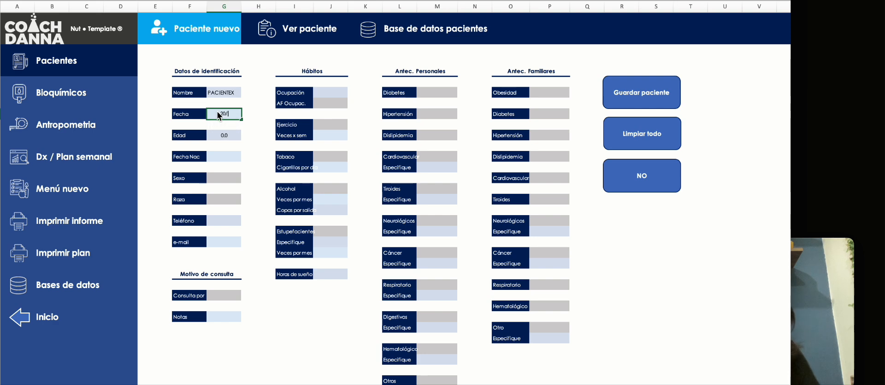
{"action": "type", "text": "02/25"}
- Enter the new patient's date of birth in the identification data
{"action": "left_click", "coordinate": [231, 157]}
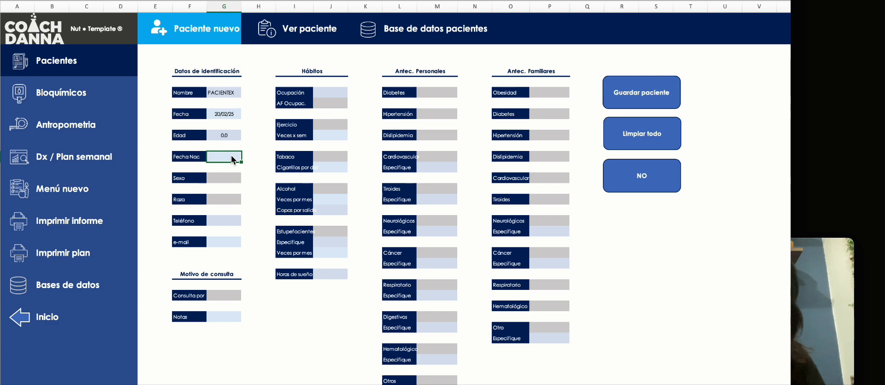
{"action": "type", "text": "05/10"}
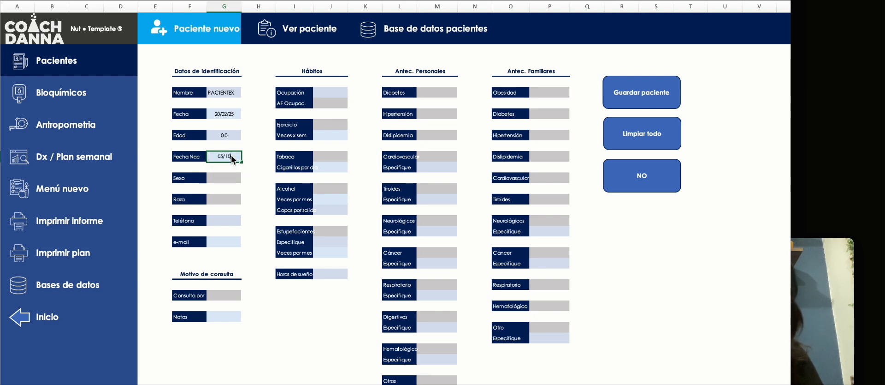
{"action": "type", "text": "/90"}
{"action": "key", "text": "Return"}
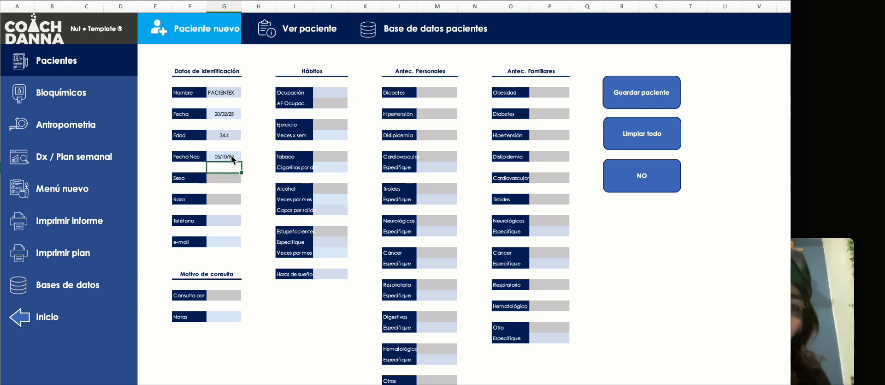
- Set the patient's Sexo to Mujer and Raza to Blanco/hispano
{"action": "key", "text": "Return"}
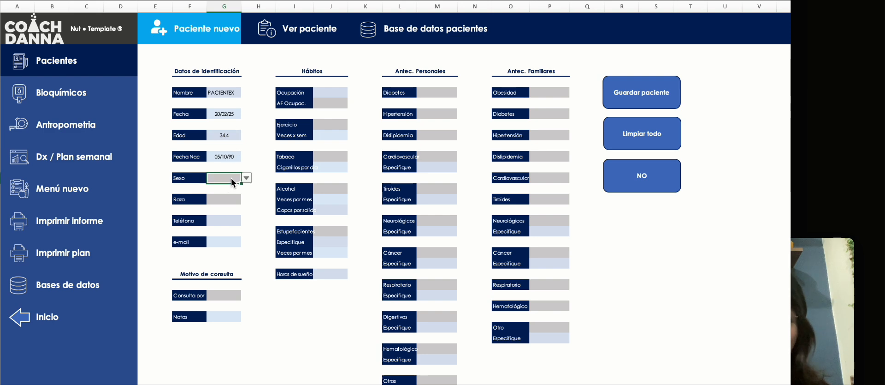
{"action": "left_click", "coordinate": [247, 177]}
{"action": "left_click", "coordinate": [226, 190]}
{"action": "left_click", "coordinate": [247, 177]}
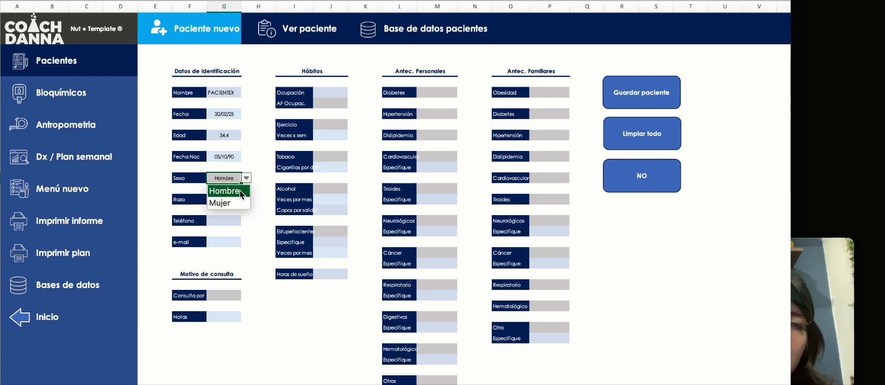
{"action": "left_click", "coordinate": [232, 202]}
{"action": "left_click", "coordinate": [237, 200]}
{"action": "left_click", "coordinate": [247, 199]}
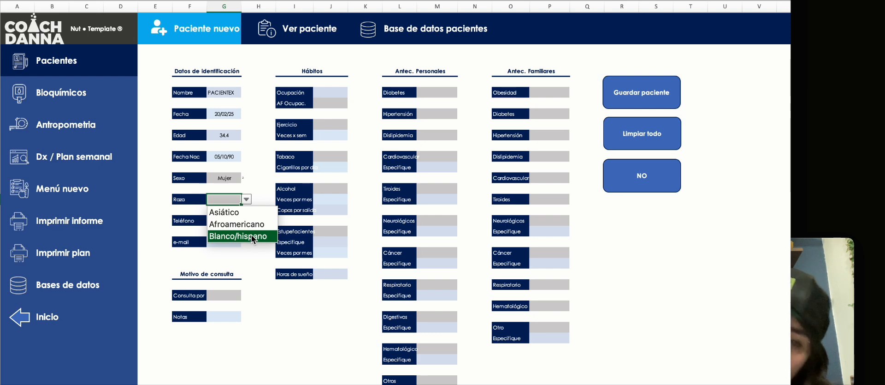
{"action": "left_click", "coordinate": [251, 235]}
- Examine the phone, consultation reason, notes, occupation and exercise fields, including the choices their lists offer
{"action": "left_click", "coordinate": [226, 221]}
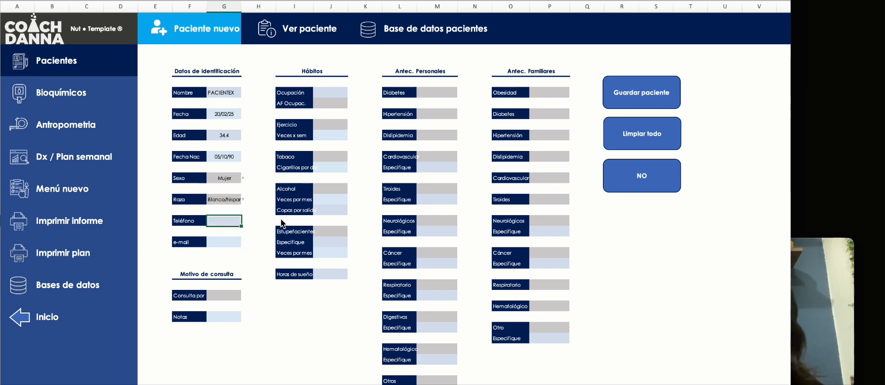
{"action": "left_click", "coordinate": [233, 296]}
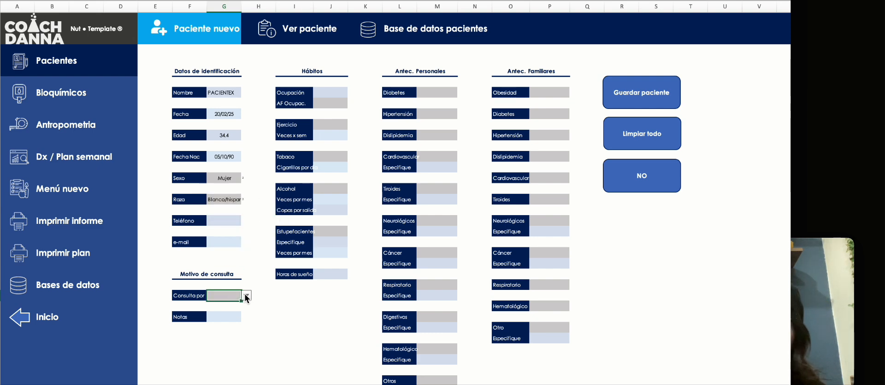
{"action": "left_click", "coordinate": [247, 296]}
{"action": "key", "text": "Escape"}
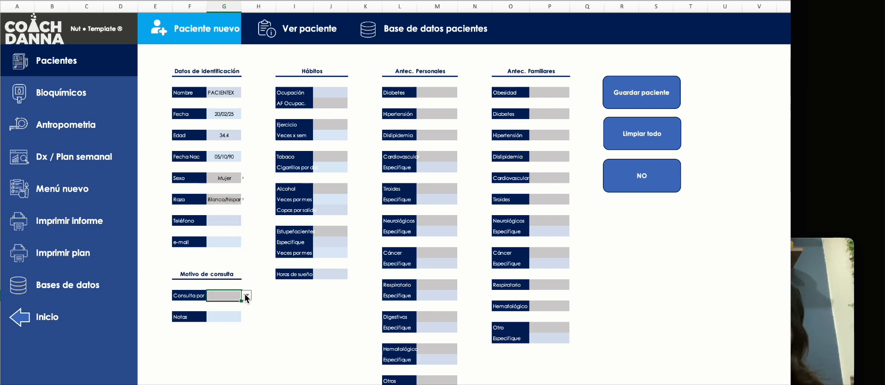
{"action": "left_click", "coordinate": [227, 318]}
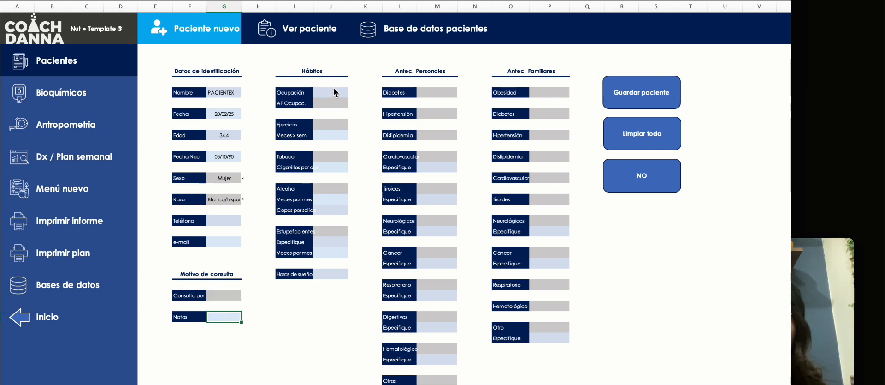
{"action": "left_click", "coordinate": [336, 92]}
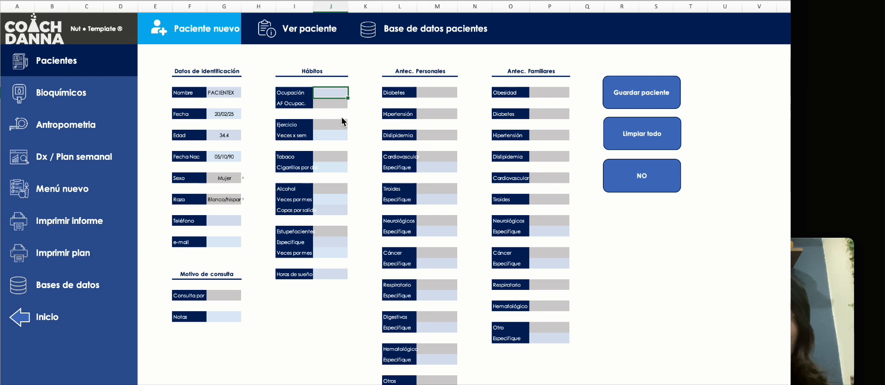
{"action": "left_click", "coordinate": [343, 103]}
{"action": "left_click", "coordinate": [353, 103]}
{"action": "left_click", "coordinate": [353, 103]}
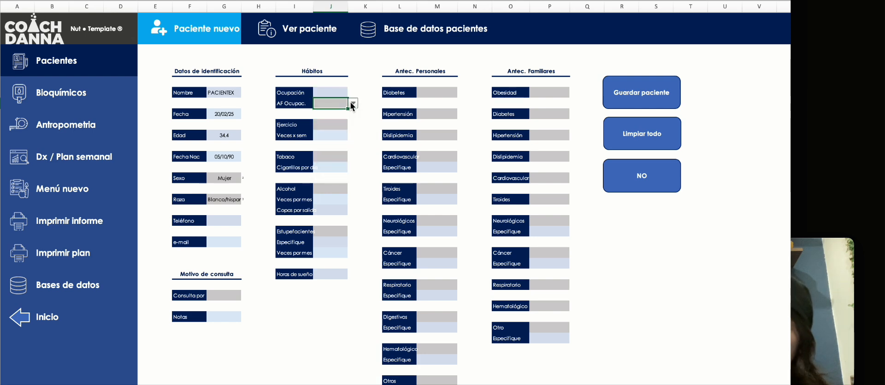
{"action": "left_click", "coordinate": [341, 125]}
{"action": "left_click", "coordinate": [353, 124]}
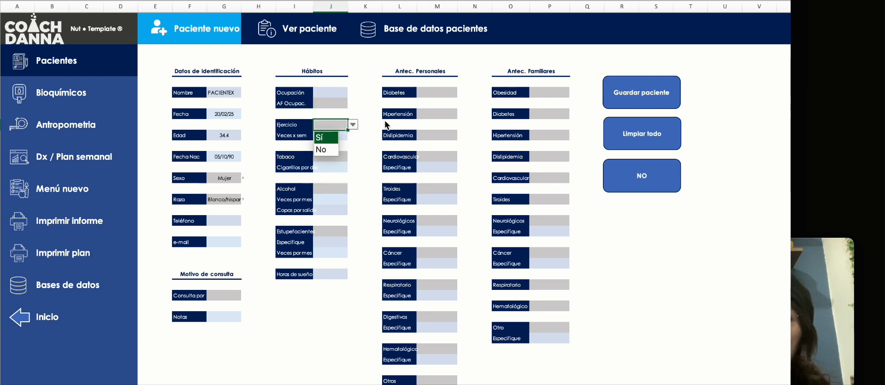
{"action": "left_click", "coordinate": [454, 115]}
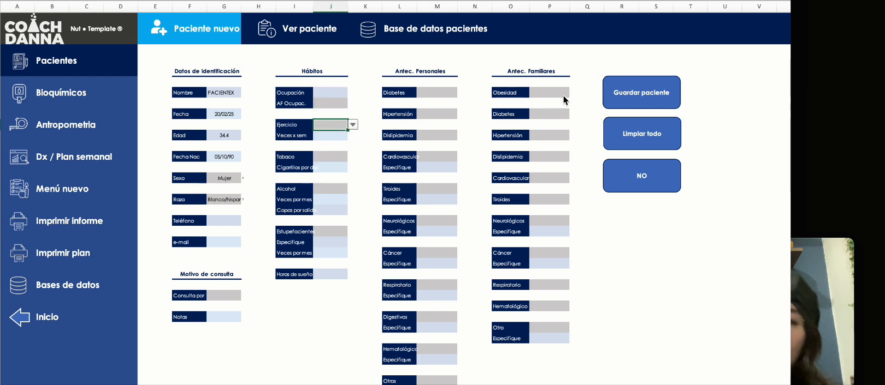
{"action": "left_click", "coordinate": [800, 261]}
{"action": "left_click", "coordinate": [647, 227]}
{"action": "left_click", "coordinate": [841, 295]}
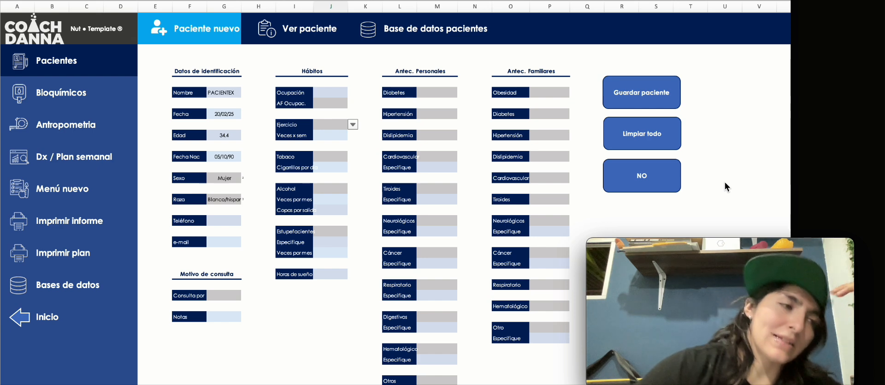
- Answer the personal and family history with No in bulk, except Sí for personal Dislipidemia and family Cáncer
{"action": "left_click", "coordinate": [642, 175]}
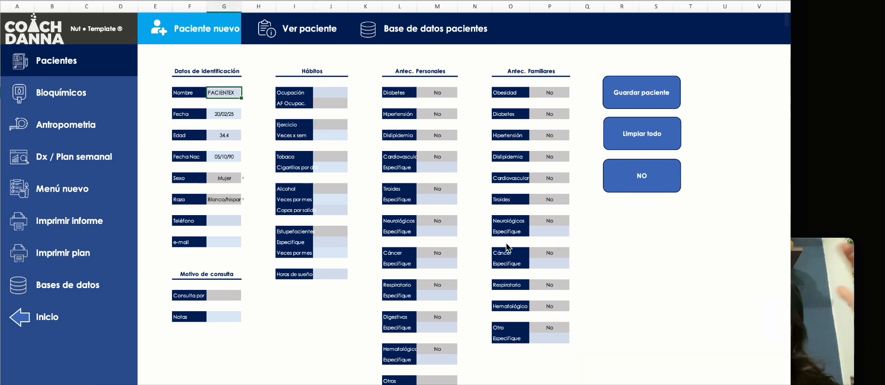
{"action": "left_click", "coordinate": [444, 135]}
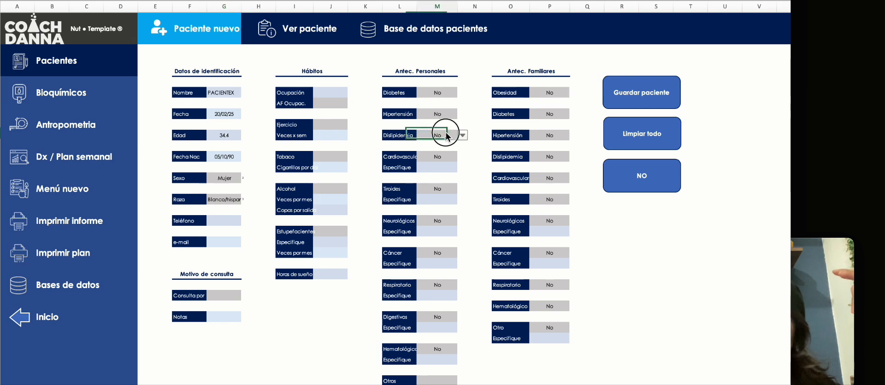
{"action": "left_click", "coordinate": [463, 135]}
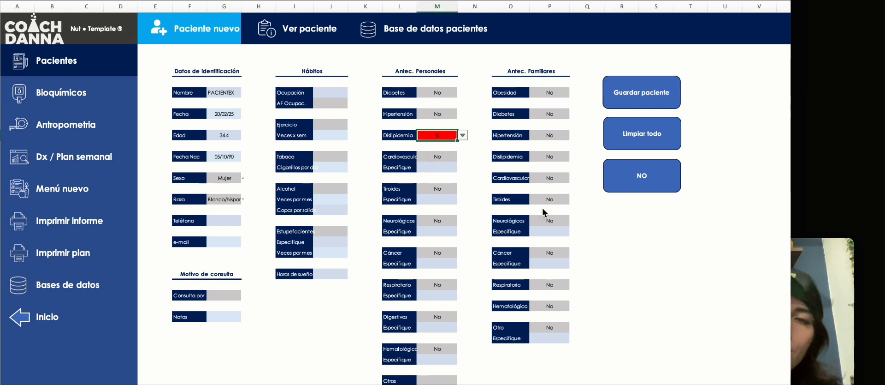
{"action": "left_click", "coordinate": [561, 252]}
{"action": "left_click", "coordinate": [575, 252]}
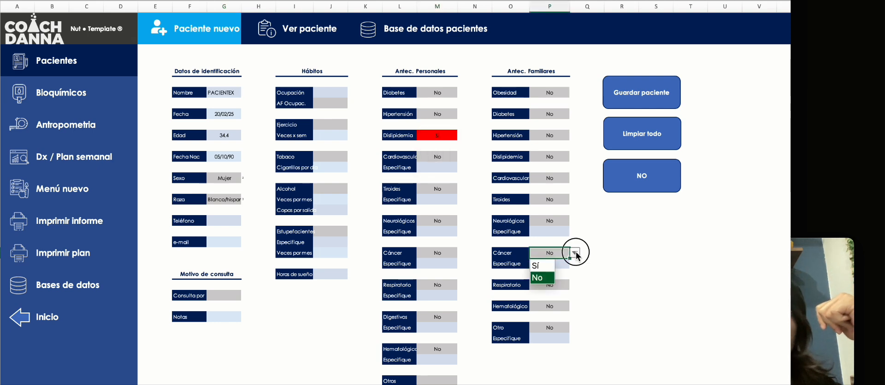
{"action": "left_click", "coordinate": [553, 267]}
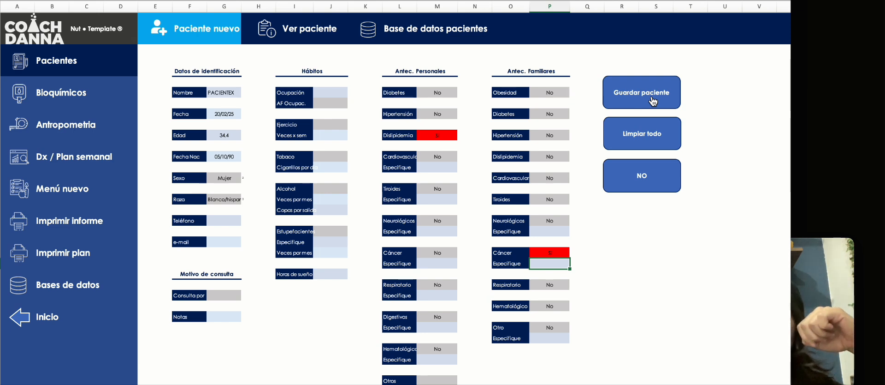
- Correct the patient's name to PACIENTE X and save the patient record
{"action": "left_click", "coordinate": [230, 92]}
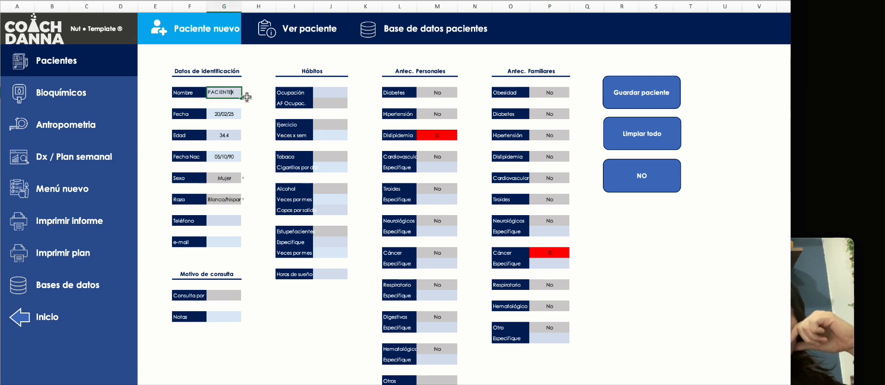
{"action": "left_click", "coordinate": [251, 113]}
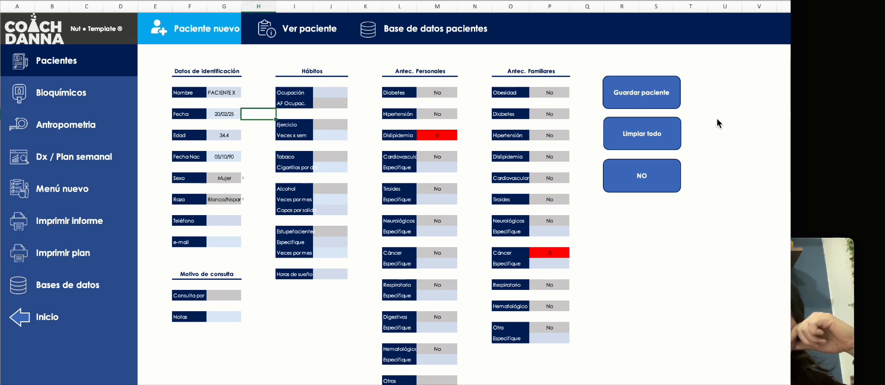
{"action": "left_click", "coordinate": [655, 97]}
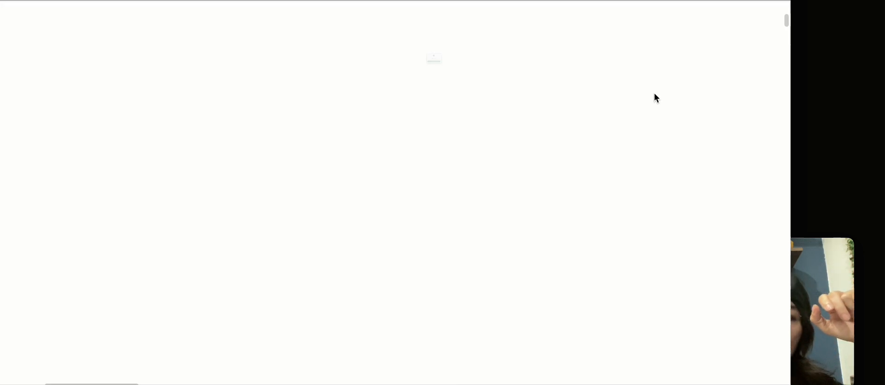
{"action": "left_click", "coordinate": [477, 107]}
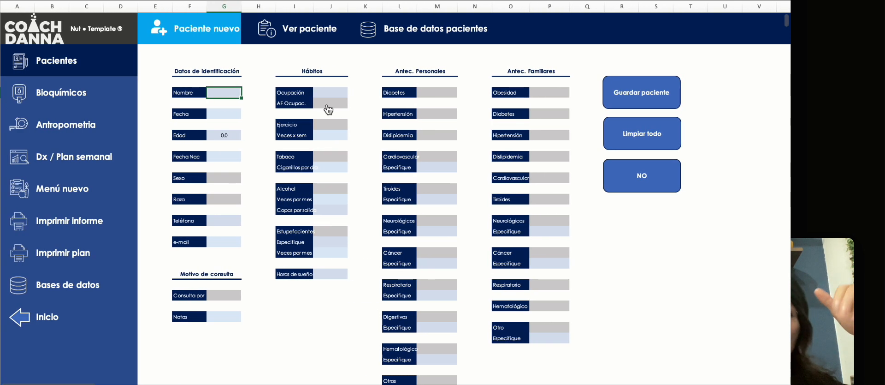
- Display the saved record of PACIENTE X in the patient view, including its Dislipidemia entry, and open the patient database
{"action": "left_click", "coordinate": [270, 37]}
{"action": "left_click", "coordinate": [231, 79]}
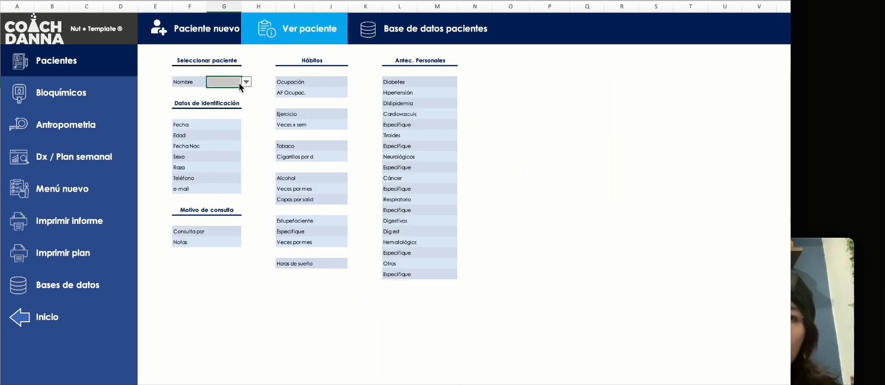
{"action": "left_click", "coordinate": [246, 82]}
{"action": "left_click", "coordinate": [251, 167]}
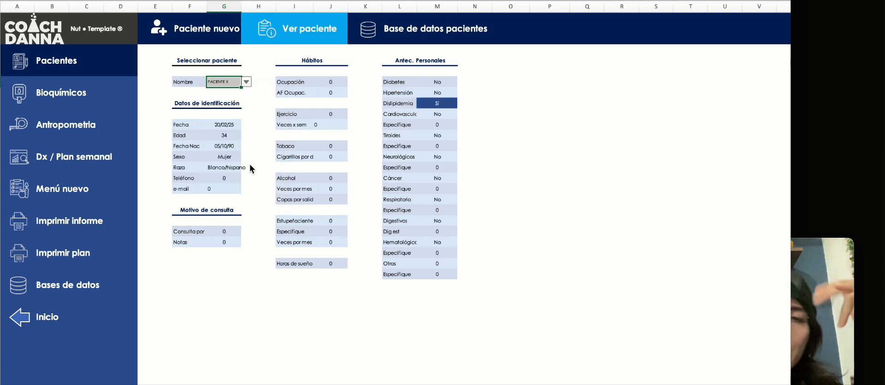
{"action": "left_click", "coordinate": [459, 102]}
{"action": "left_click", "coordinate": [446, 102]}
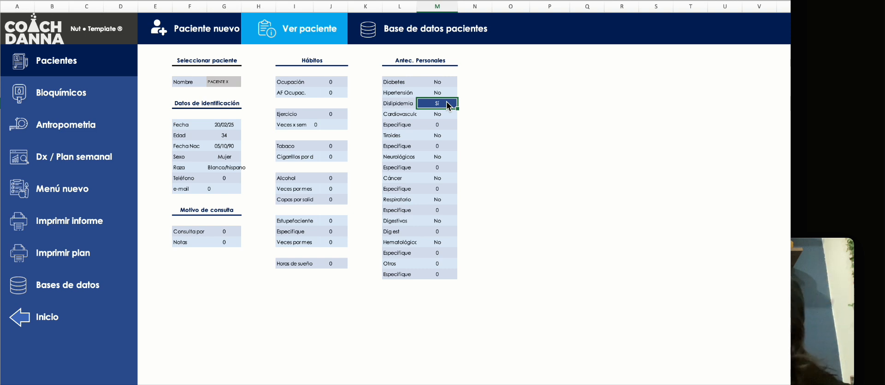
{"action": "left_click", "coordinate": [371, 38]}
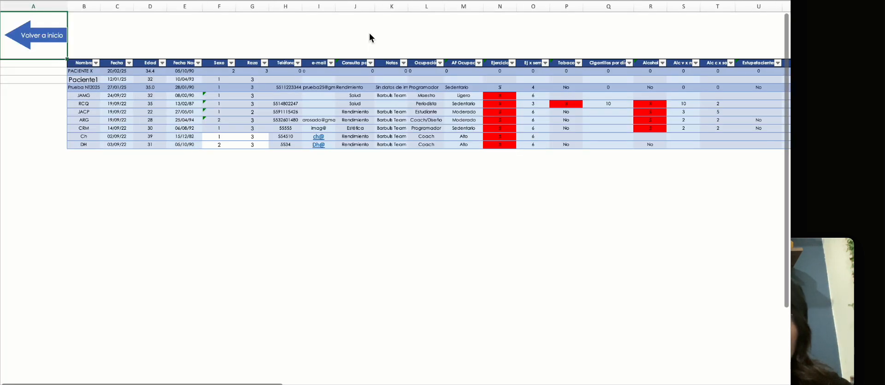
- Check the new PACIENTE X row in the patient database and review the registered-patient and Mujeres figures on the home dashboard
{"action": "left_click", "coordinate": [34, 51]}
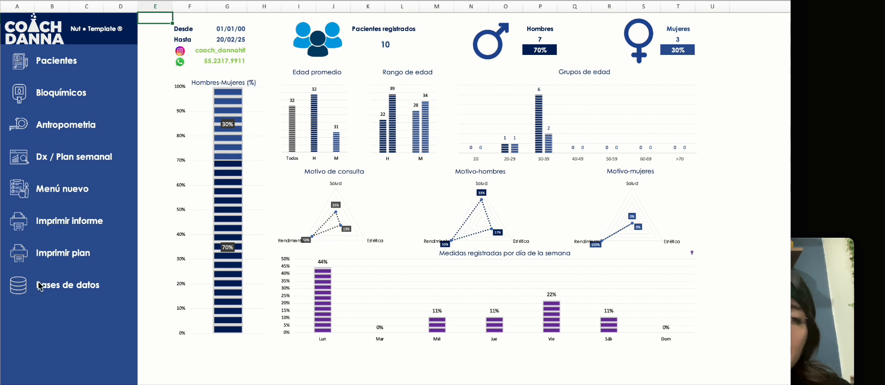
{"action": "left_click", "coordinate": [17, 292]}
{"action": "left_click", "coordinate": [218, 105]}
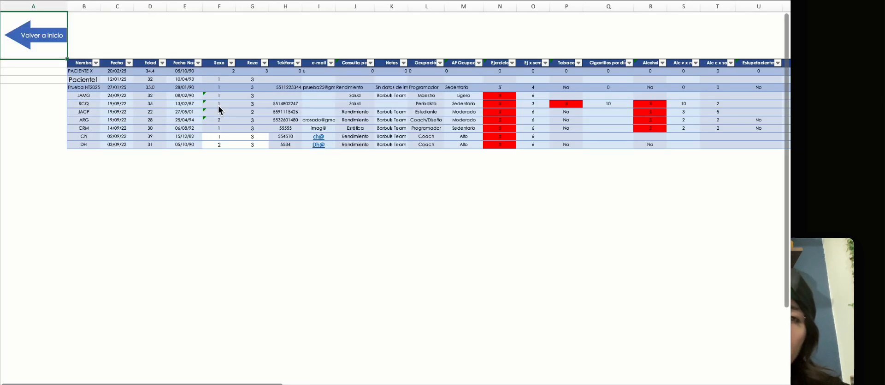
{"action": "left_click", "coordinate": [84, 71]}
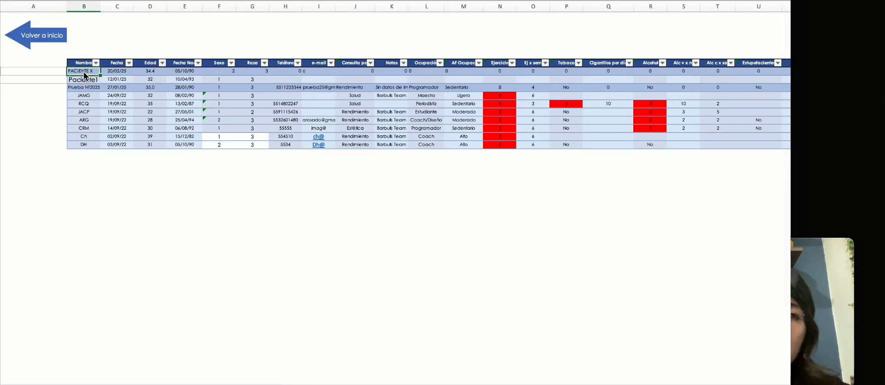
{"action": "left_click", "coordinate": [51, 40]}
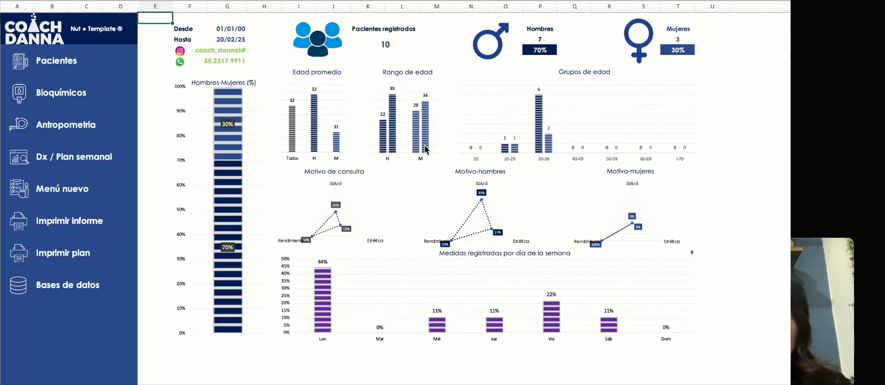
{"action": "left_click", "coordinate": [389, 47]}
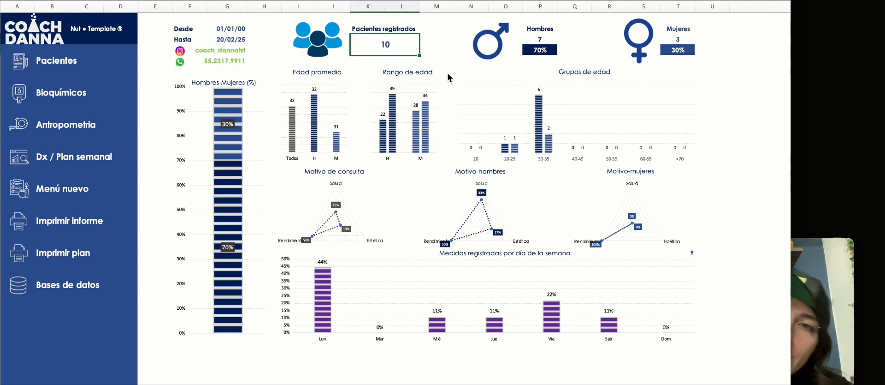
{"action": "left_click", "coordinate": [687, 42]}
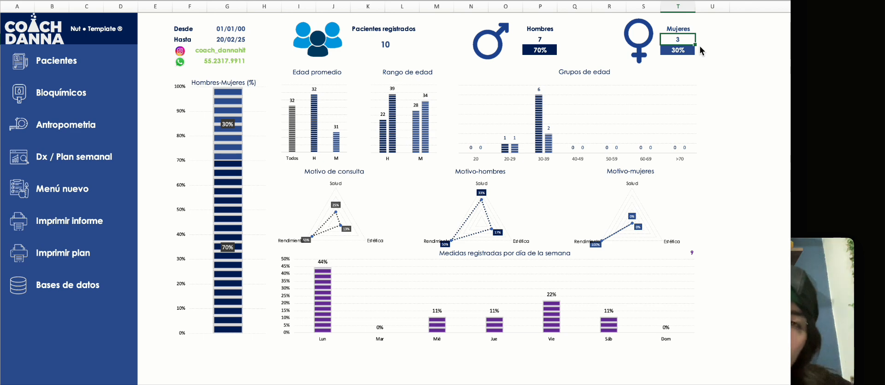
- Open a new biochemical record and examine its patient name list, the glucose and urea fields, and the glucose interpretation
{"action": "left_click", "coordinate": [19, 65]}
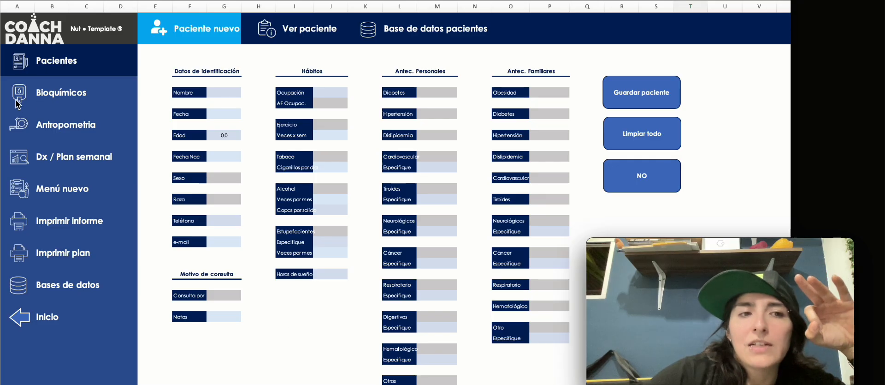
{"action": "left_click", "coordinate": [20, 100]}
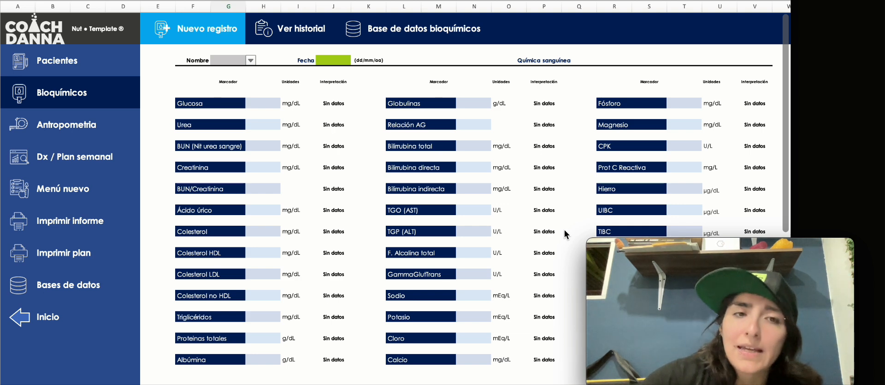
{"action": "left_click", "coordinate": [250, 60]}
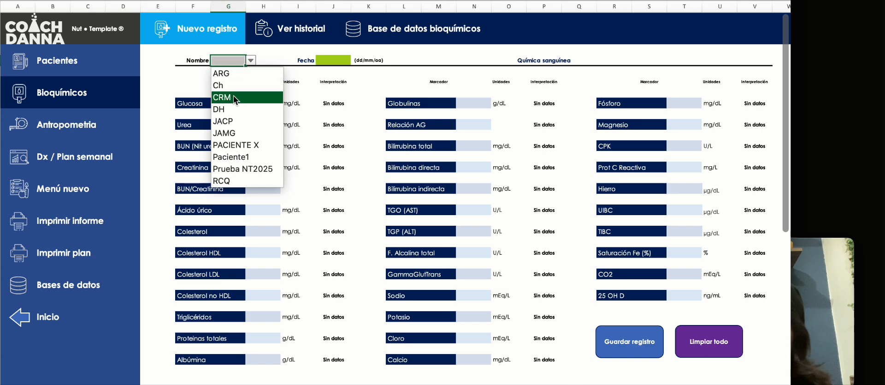
{"action": "left_click", "coordinate": [180, 93]}
{"action": "left_click", "coordinate": [266, 102]}
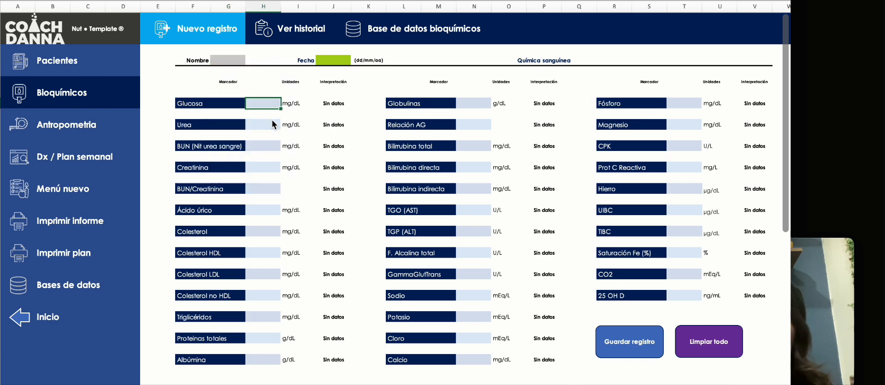
{"action": "left_click", "coordinate": [274, 125]}
{"action": "left_click", "coordinate": [272, 101]}
{"action": "left_click", "coordinate": [332, 103]}
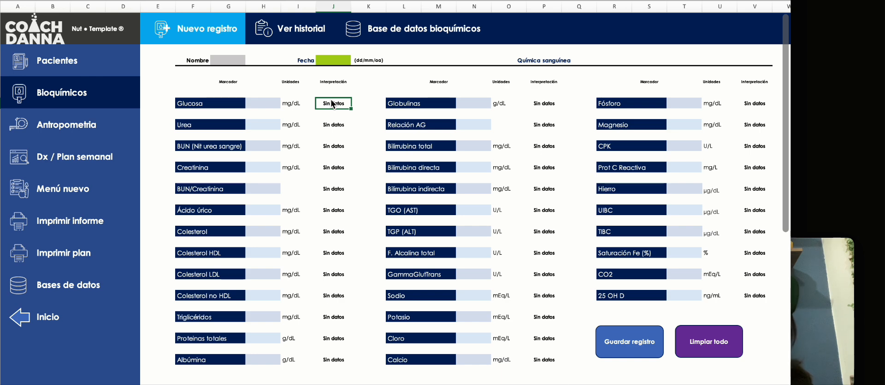
- Test the Glucosa interpretation with values of 40, 90 and 130 mg/dL, and clear the field
{"action": "left_click", "coordinate": [271, 102]}
{"action": "left_click", "coordinate": [271, 101]}
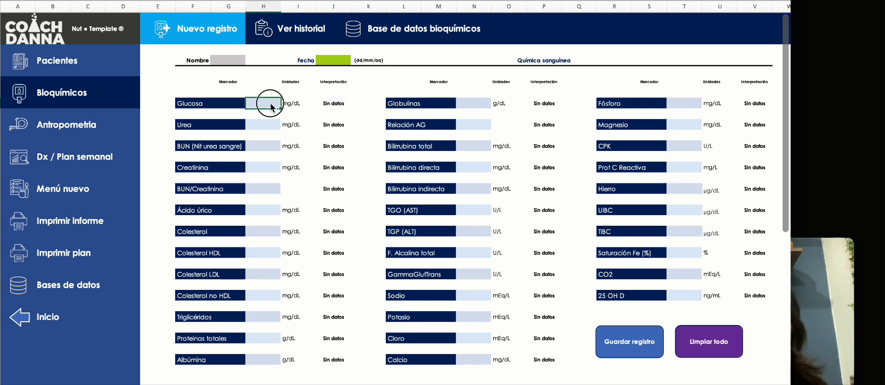
{"action": "type", "text": "40"}
{"action": "key", "text": "Return"}
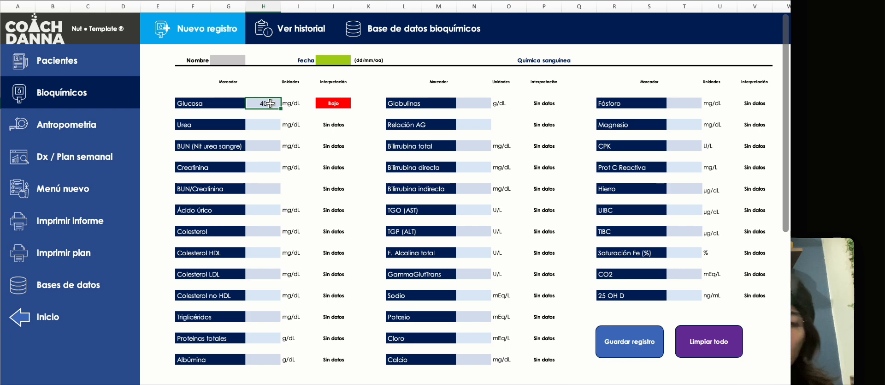
{"action": "type", "text": "90"}
{"action": "key", "text": "Return"}
{"action": "left_click", "coordinate": [271, 103]}
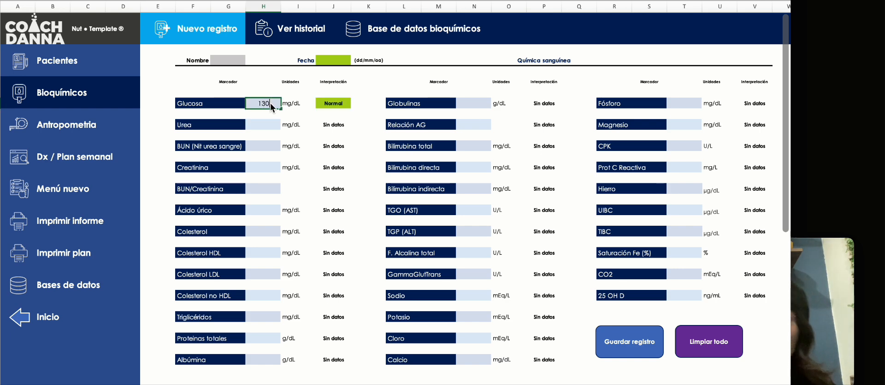
{"action": "type", "text": "130"}
{"action": "key", "text": "Return"}
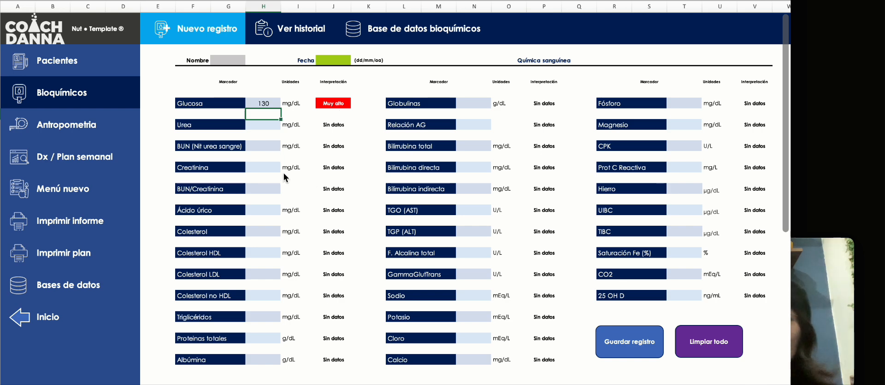
{"action": "left_click", "coordinate": [269, 101]}
{"action": "key", "text": "Delete"}
- Choose PACIENTE X for the new biochemical record and enter a Glucosa value of 90 mg/dL
{"action": "left_click", "coordinate": [813, 250]}
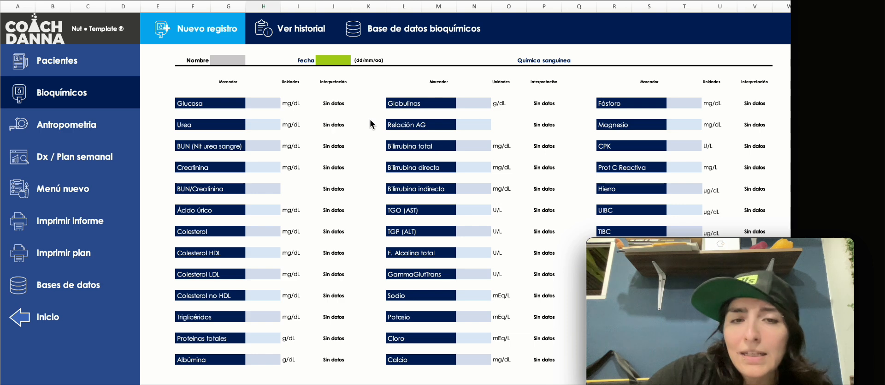
{"action": "scroll", "coordinate": [371, 124], "scroll_direction": "right", "scroll_amount": 3}
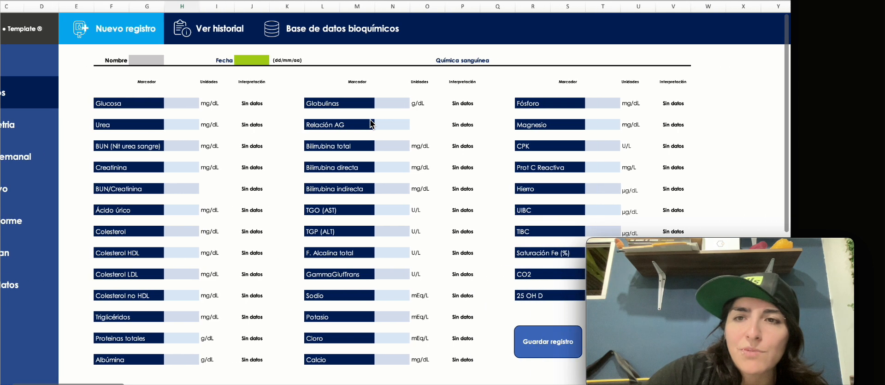
{"action": "scroll", "coordinate": [373, 124], "scroll_direction": "right", "scroll_amount": 3}
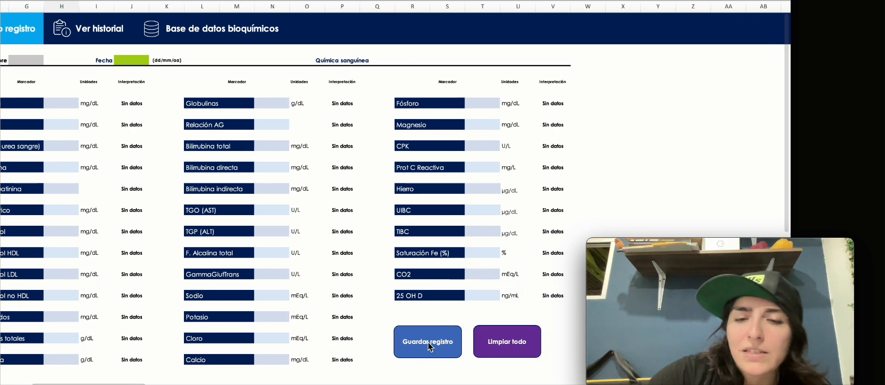
{"action": "scroll", "coordinate": [429, 346], "scroll_direction": "left", "scroll_amount": 2}
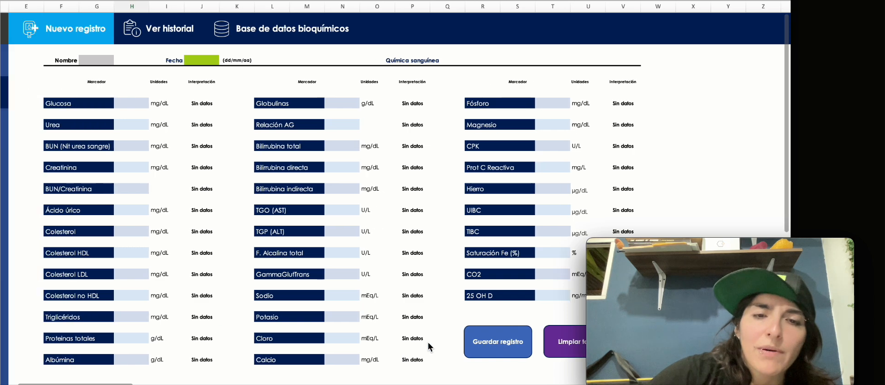
{"action": "scroll", "coordinate": [428, 341], "scroll_direction": "left", "scroll_amount": 3}
{"action": "left_click", "coordinate": [205, 60]}
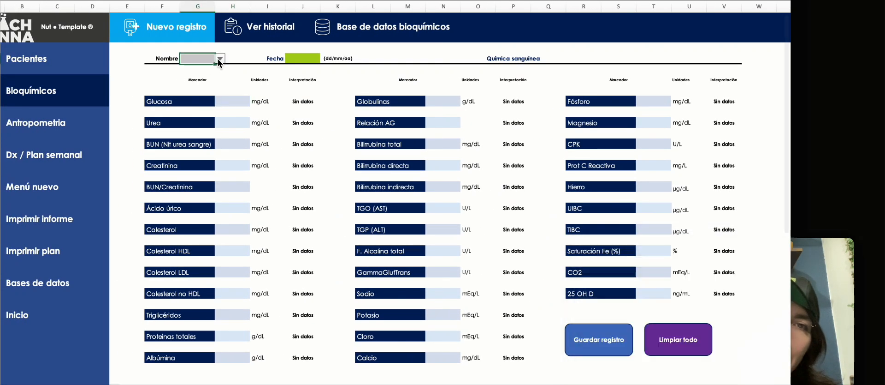
{"action": "left_click", "coordinate": [220, 59]}
{"action": "left_click", "coordinate": [225, 140]}
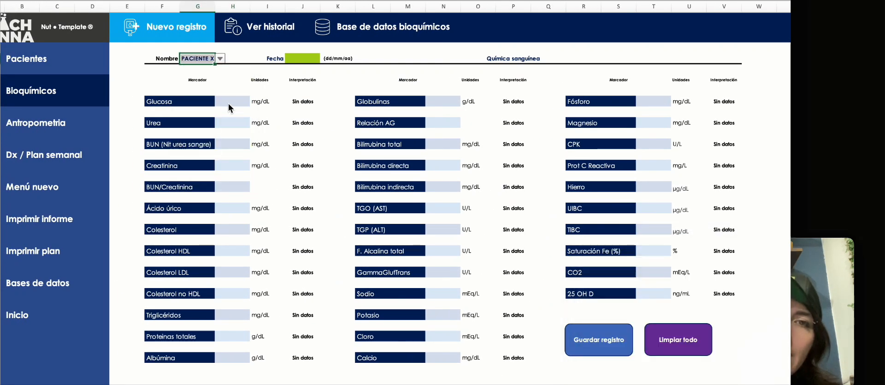
{"action": "left_click", "coordinate": [229, 104]}
{"action": "type", "text": "90"}
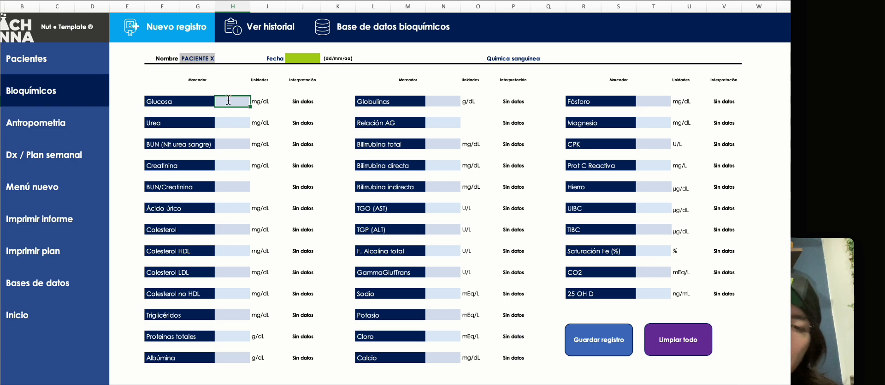
{"action": "key", "text": "Return"}
- Save the biochemical record of PACIENTE X to the database
{"action": "scroll", "coordinate": [575, 305], "scroll_direction": "down", "scroll_amount": 1}
{"action": "scroll", "coordinate": [575, 305], "scroll_direction": "right", "scroll_amount": 1}
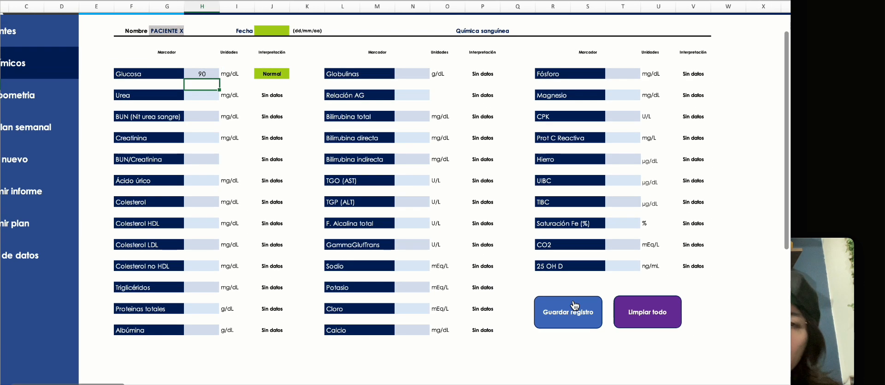
{"action": "left_click", "coordinate": [580, 317]}
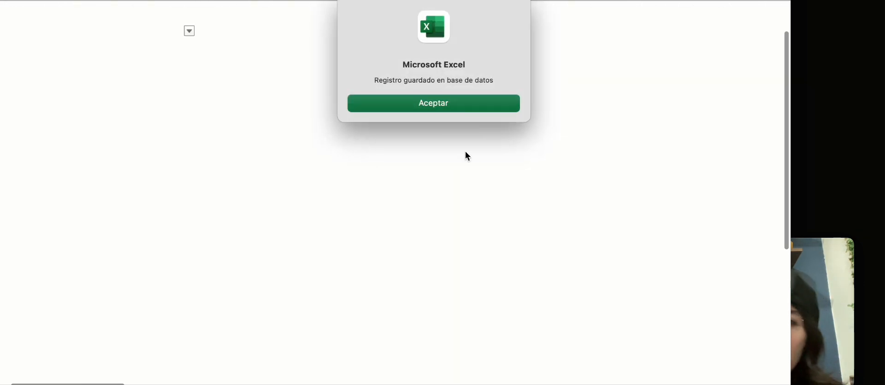
{"action": "left_click", "coordinate": [412, 113]}
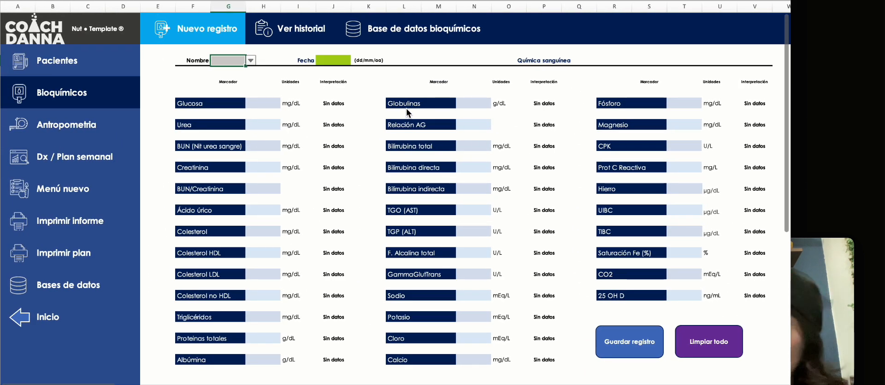
- Open the biochemical database and check the date and glucose cells in the PACIENTE X row
{"action": "left_click", "coordinate": [355, 26]}
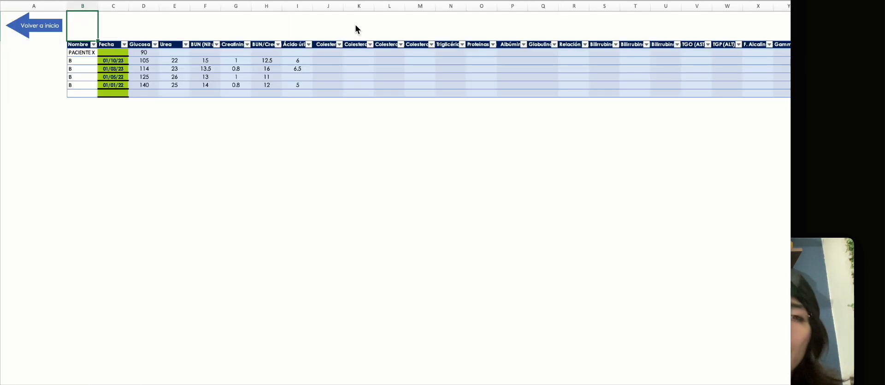
{"action": "left_click", "coordinate": [148, 54]}
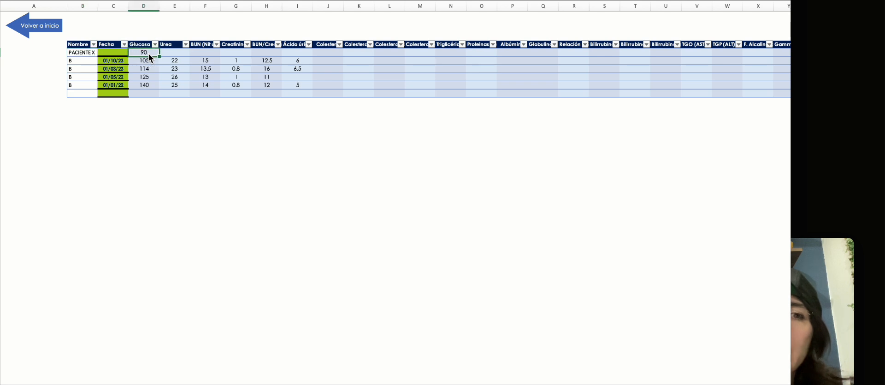
{"action": "left_click", "coordinate": [123, 53]}
{"action": "left_click", "coordinate": [139, 52]}
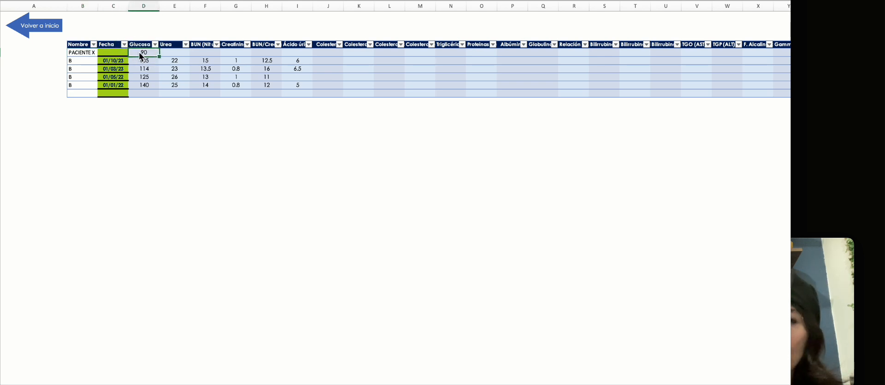
- Return from the database to the Bioquímicos section and display the history chart of earlier records
{"action": "left_click", "coordinate": [39, 25]}
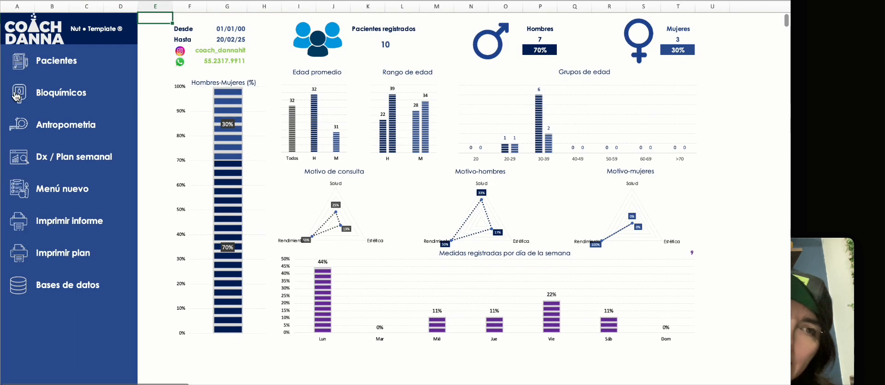
{"action": "left_click", "coordinate": [61, 95]}
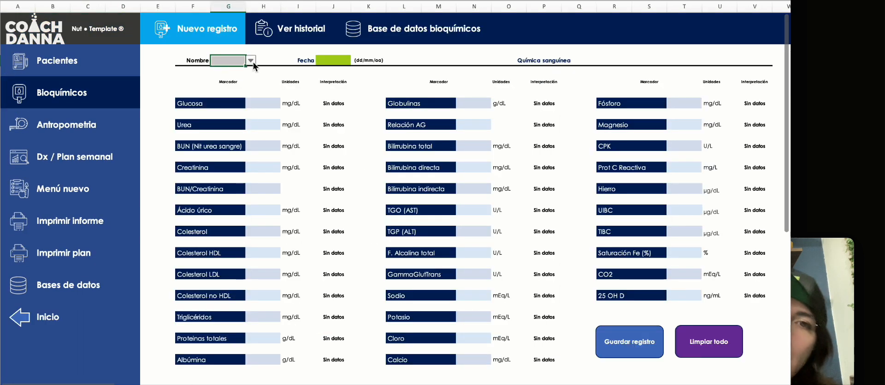
{"action": "left_click", "coordinate": [270, 32]}
{"action": "left_click", "coordinate": [178, 27]}
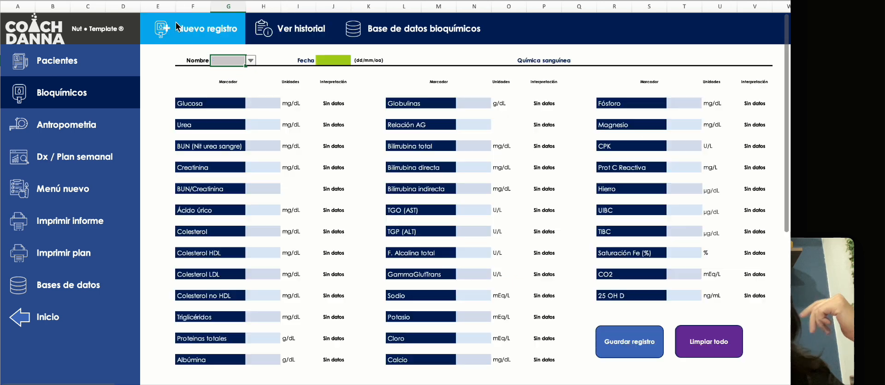
{"action": "left_click", "coordinate": [268, 34]}
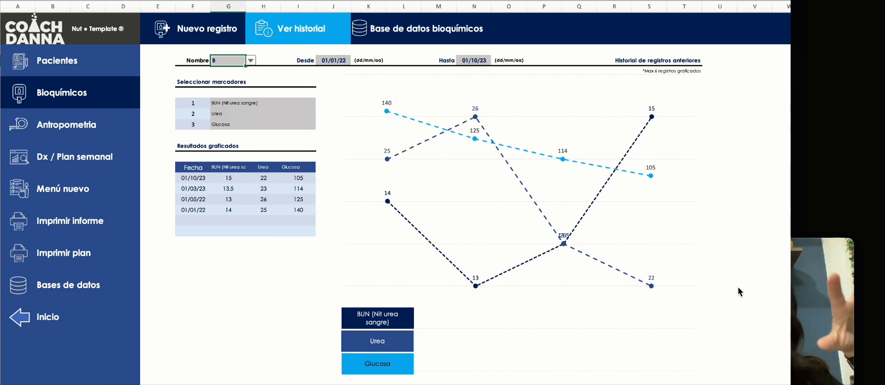
{"action": "left_click", "coordinate": [821, 249]}
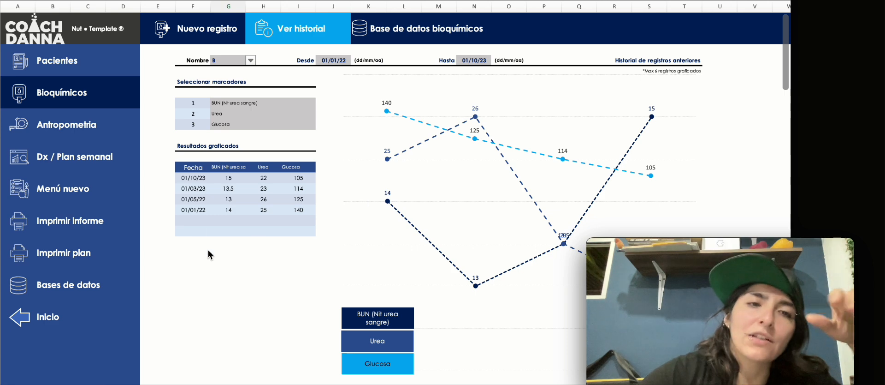
- Clear the patient name in the biochemical history and select patient B again
{"action": "left_click", "coordinate": [237, 59]}
{"action": "key", "text": "Delete"}
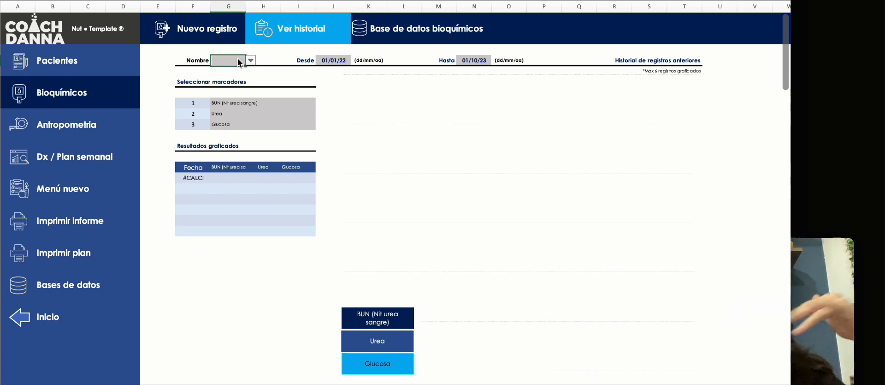
{"action": "left_click", "coordinate": [251, 60]}
{"action": "left_click", "coordinate": [242, 73]}
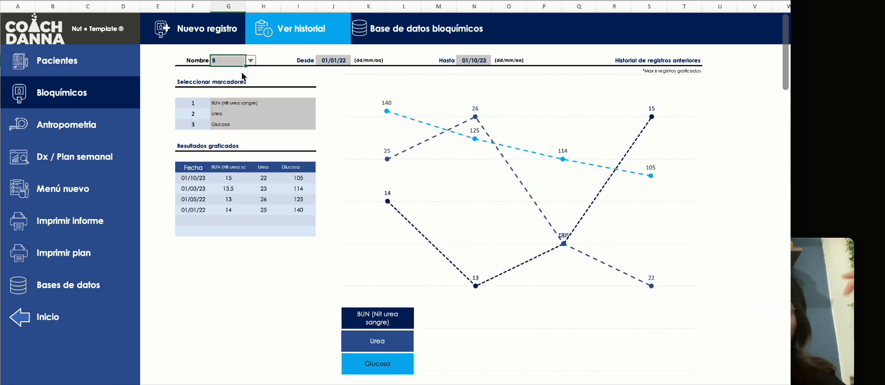
- Look through the options for the first marker in the biochemical history, and try clearing that marker before restoring it
{"action": "left_click", "coordinate": [334, 61]}
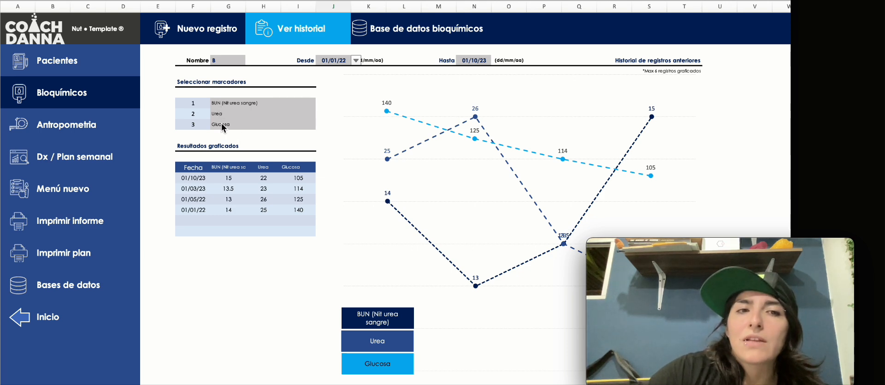
{"action": "left_click", "coordinate": [223, 104]}
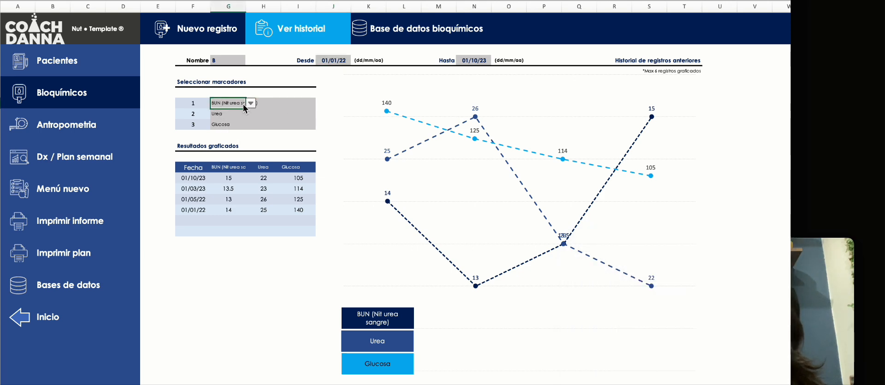
{"action": "left_click", "coordinate": [251, 103]}
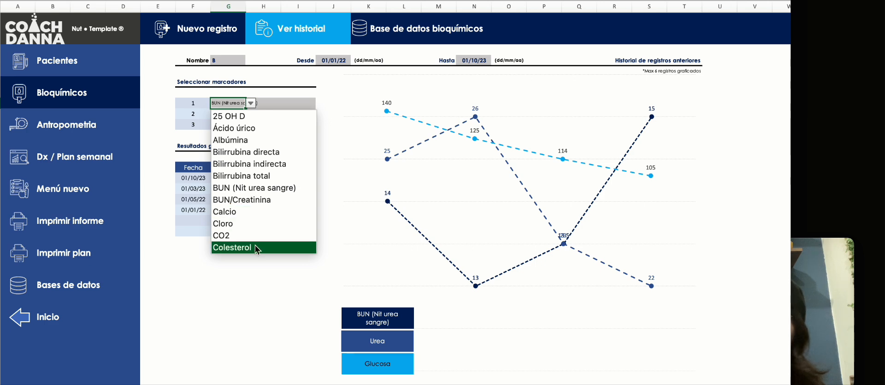
{"action": "left_click", "coordinate": [256, 262]}
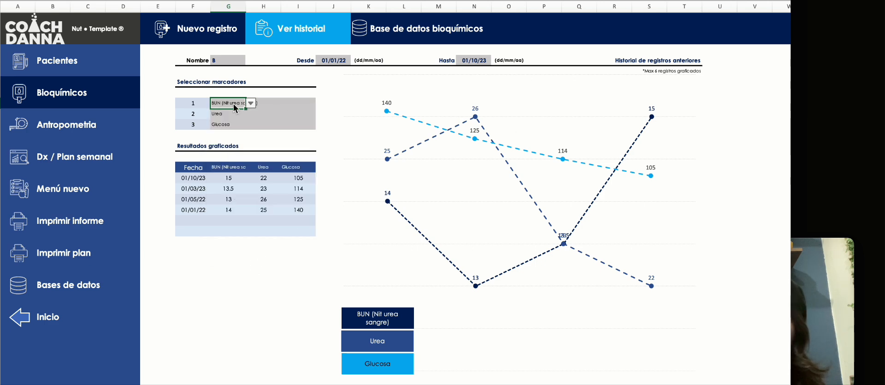
{"action": "key", "text": "Delete"}
{"action": "key", "text": "ctrl+z"}
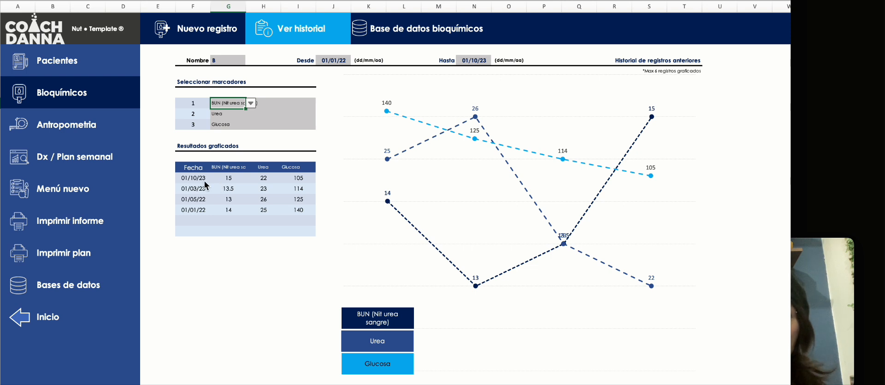
- Examine patient B's graphed results table and the history chart with its marker legend
{"action": "left_click_drag", "start_coordinate": [202, 210], "coordinate": [299, 210]}
{"action": "left_click", "coordinate": [262, 265]}
{"action": "left_click", "coordinate": [292, 274]}
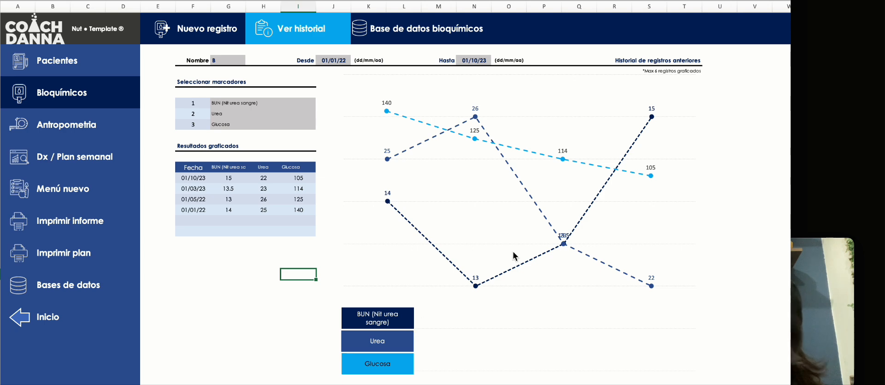
{"action": "scroll", "coordinate": [551, 228], "scroll_direction": "down", "scroll_amount": 1}
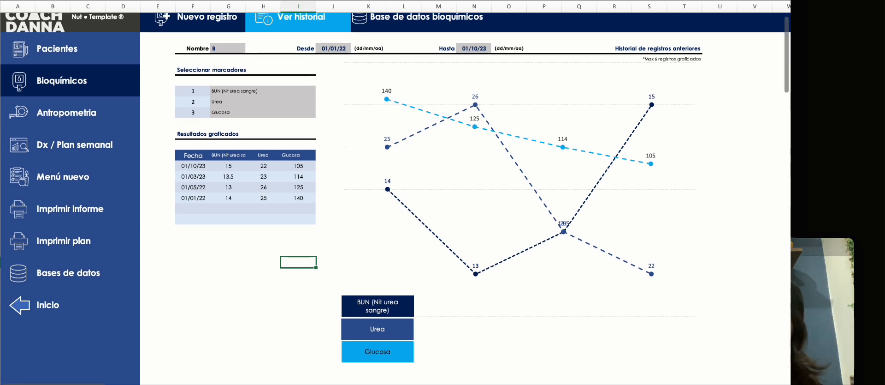
{"action": "left_click", "coordinate": [840, 271]}
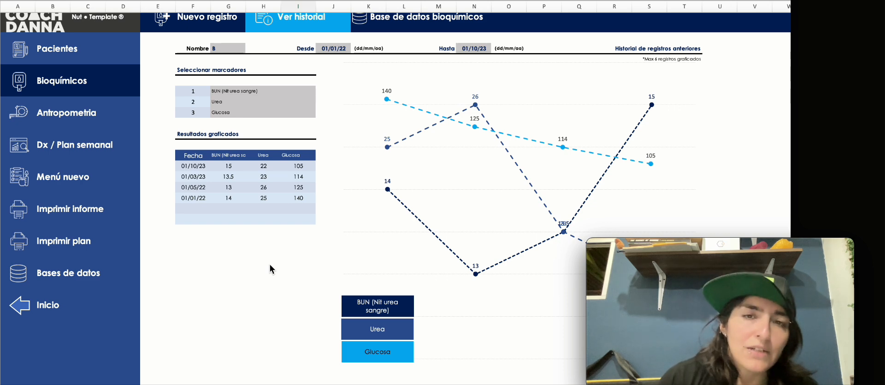
{"action": "scroll", "coordinate": [271, 265], "scroll_direction": "up", "scroll_amount": 1}
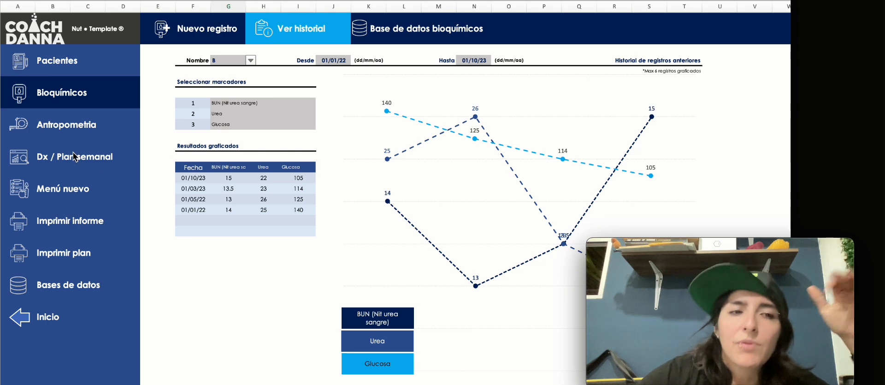
- Open the Antropometría section and look through the list of patient names in the general data
{"action": "left_click", "coordinate": [26, 128]}
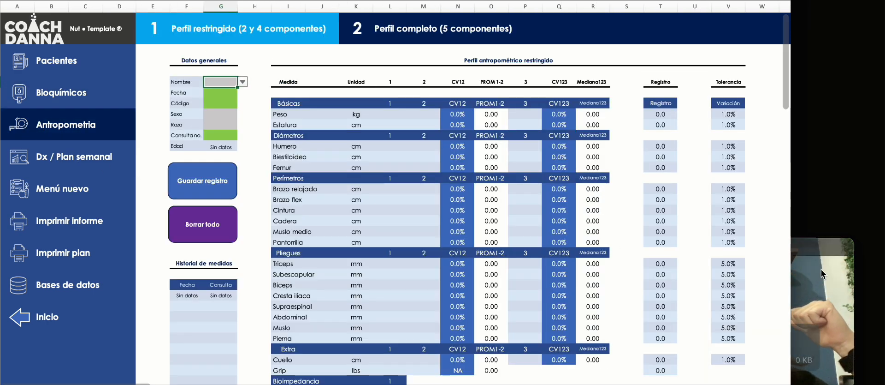
{"action": "left_click", "coordinate": [798, 247]}
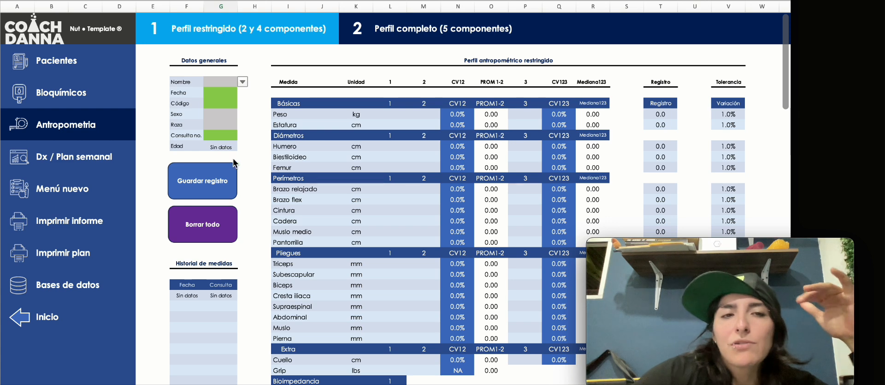
{"action": "left_click", "coordinate": [229, 82]}
{"action": "left_click", "coordinate": [241, 82]}
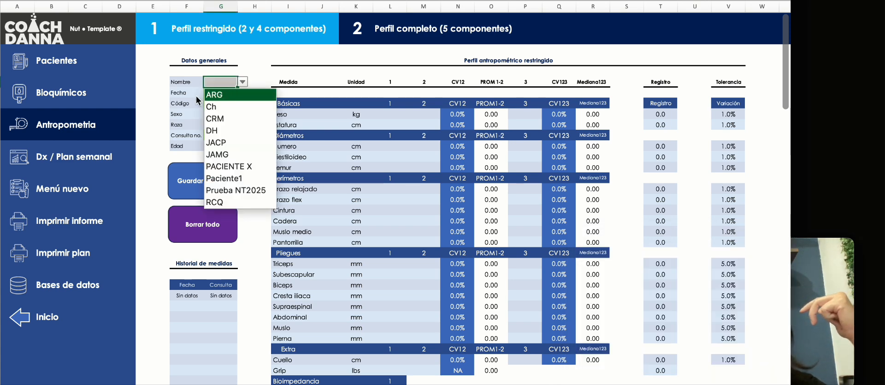
{"action": "key", "text": "Escape"}
{"action": "left_click", "coordinate": [242, 82]}
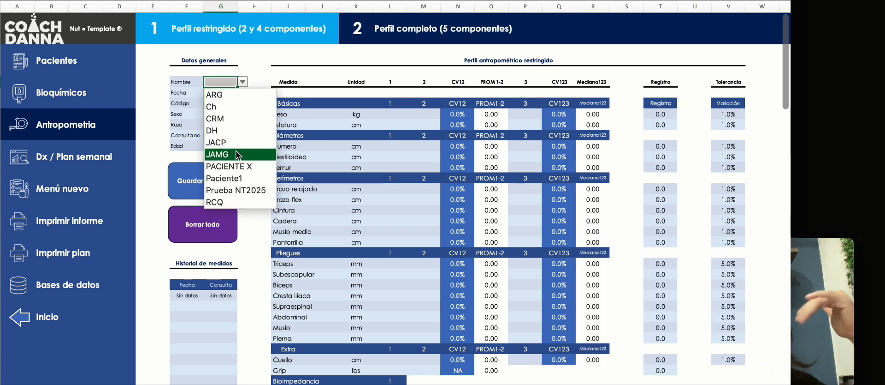
{"action": "key", "text": "Escape"}
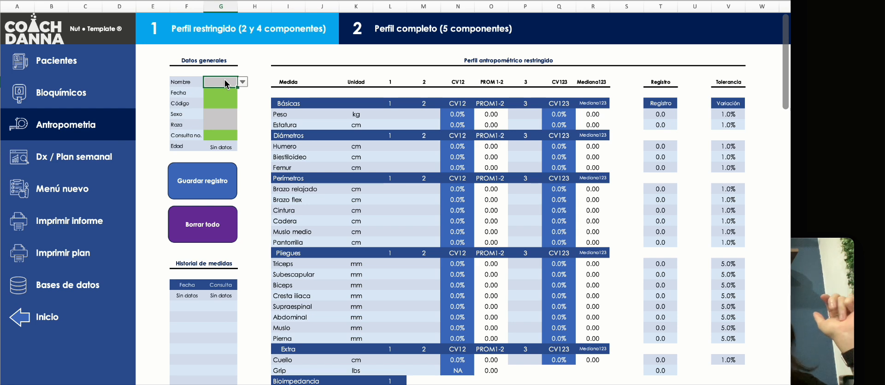
- Try filtering the patient name list with "pac" and "c", leaving the name empty
{"action": "type", "text": "pac"}
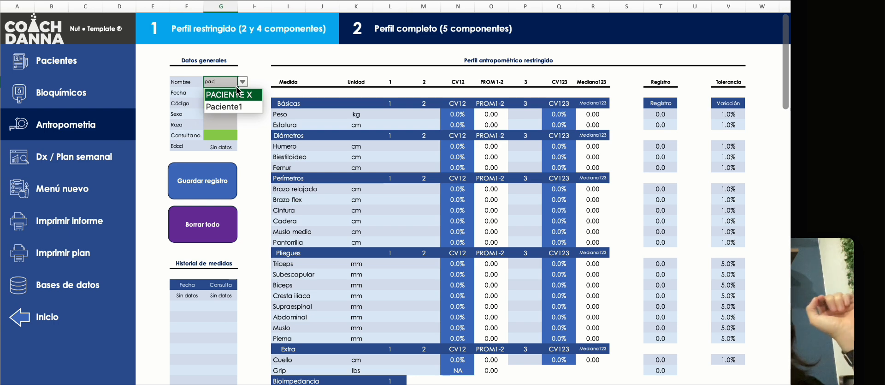
{"action": "key", "text": "BackSpace"}
{"action": "key", "text": "BackSpace"}
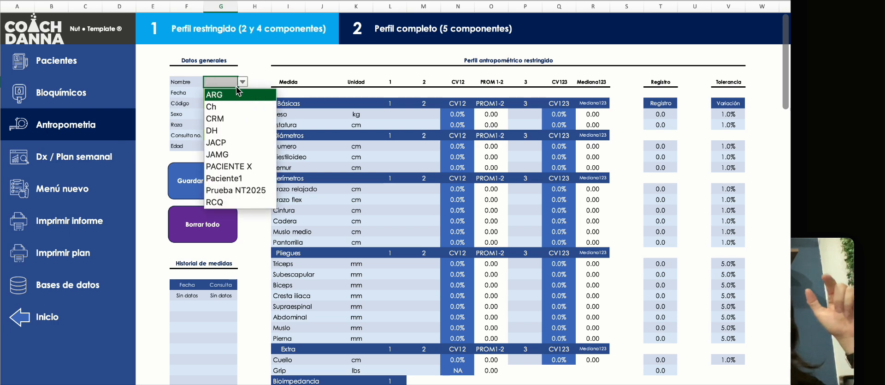
{"action": "type", "text": "c"}
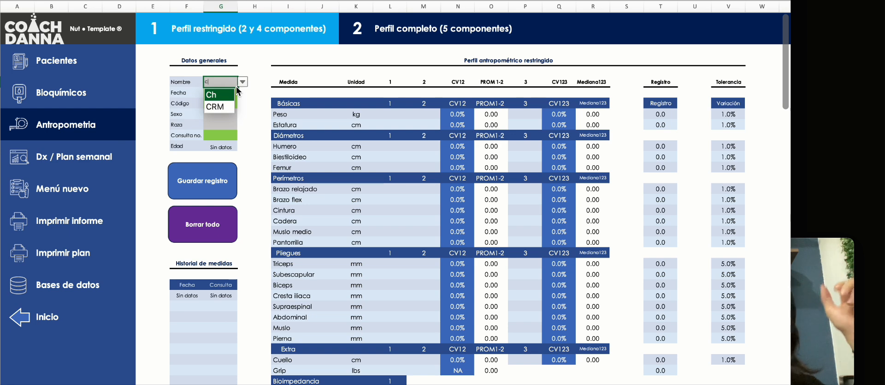
{"action": "key", "text": "BackSpace"}
{"action": "left_click", "coordinate": [252, 79]}
- Check the Código, Consulta no. and Edad cells of the anthropometric general data
{"action": "left_click", "coordinate": [224, 93]}
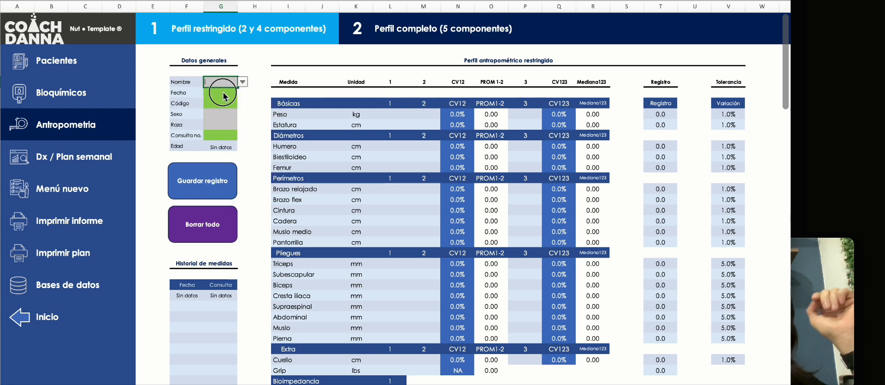
{"action": "left_click", "coordinate": [226, 104]}
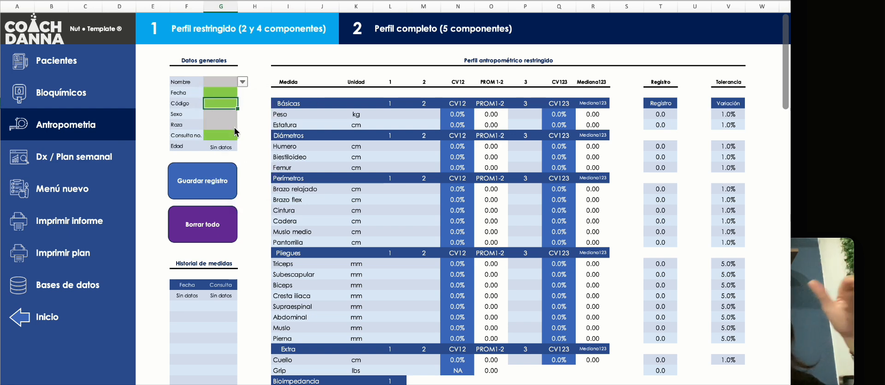
{"action": "left_click", "coordinate": [233, 136]}
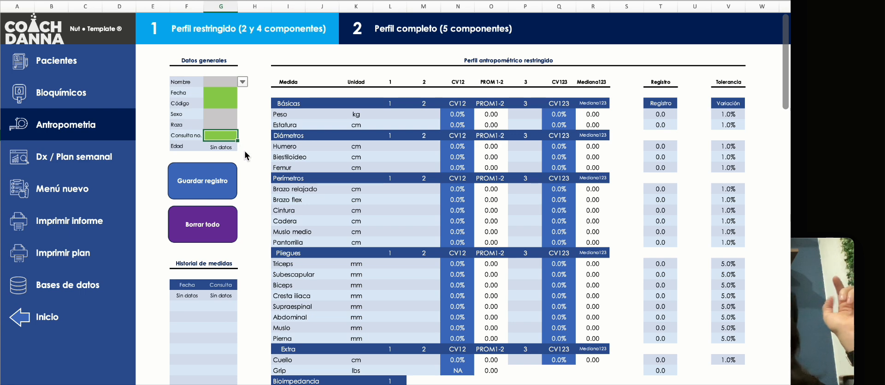
{"action": "left_click", "coordinate": [226, 149]}
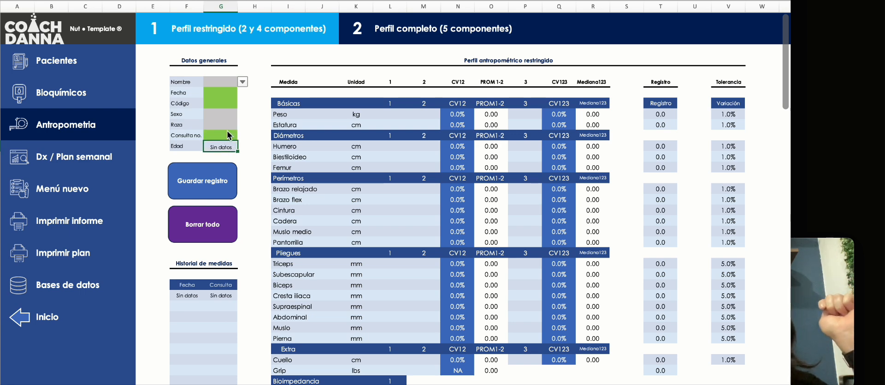
{"action": "left_click", "coordinate": [229, 135]}
- Select Paciente1 as the patient and set the anthropometric record's date to 20/02/25
{"action": "left_click", "coordinate": [230, 84]}
{"action": "left_click", "coordinate": [242, 82]}
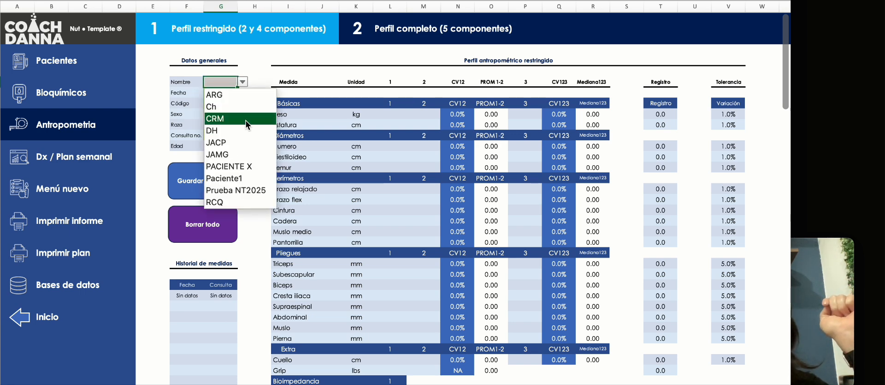
{"action": "left_click", "coordinate": [253, 179]}
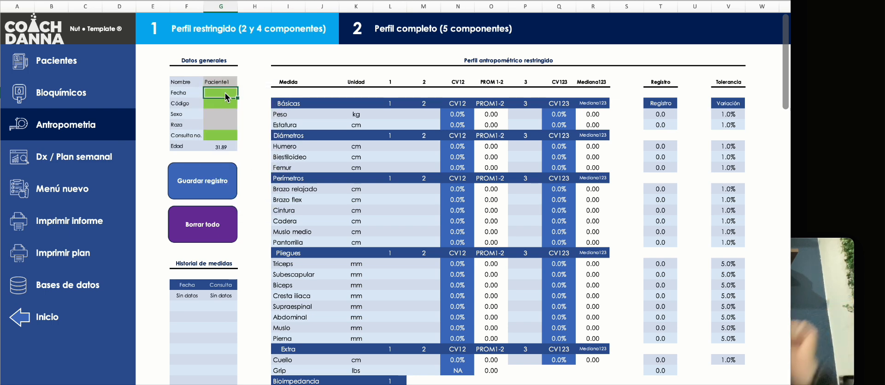
{"action": "type", "text": "2017/1"}
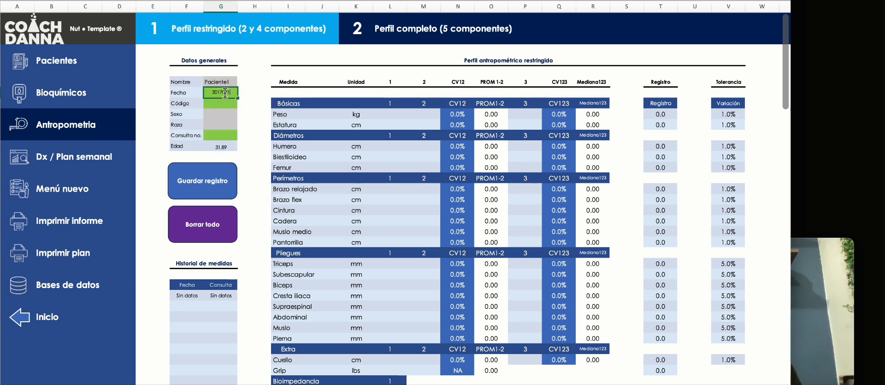
{"action": "key", "text": "BackSpace"}
{"action": "key", "text": "BackSpace"}
{"action": "key", "text": "BackSpace"}
{"action": "type", "text": "2"}
{"action": "key", "text": "Return"}
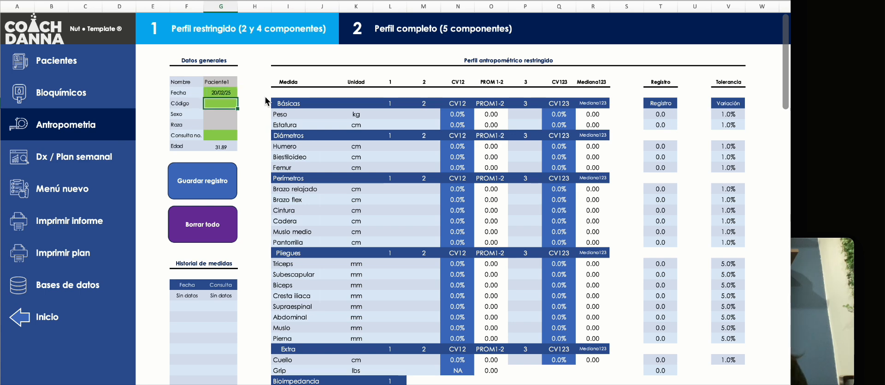
- Complete the patient's general data with code 1, sex Hombre and race Blanco/hispano
{"action": "type", "text": "1"}
{"action": "key", "text": "Return"}
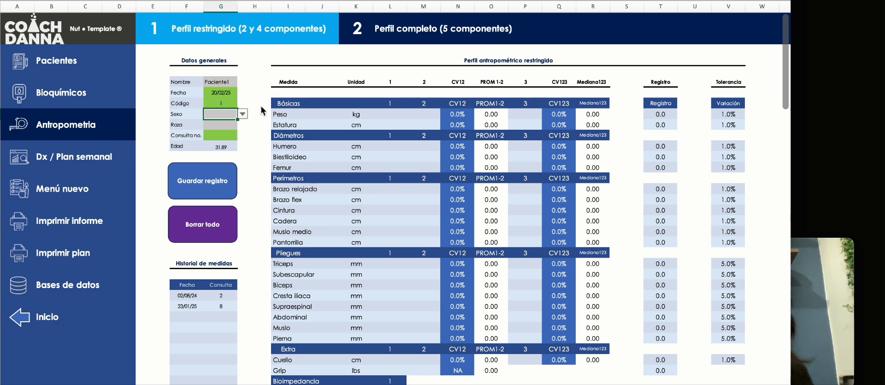
{"action": "left_click", "coordinate": [242, 113]}
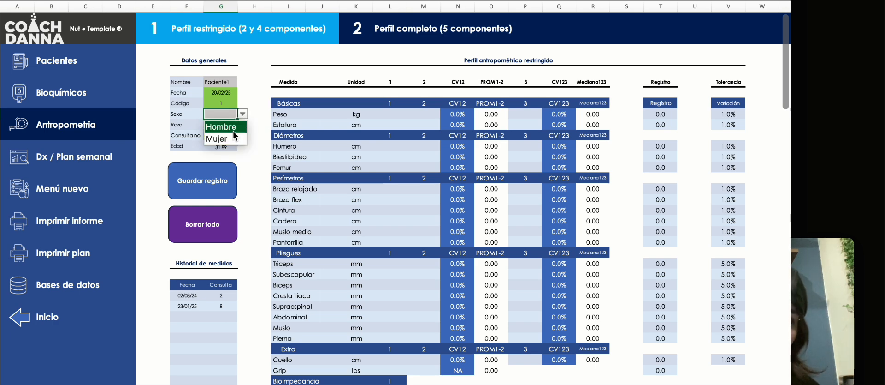
{"action": "left_click", "coordinate": [231, 128]}
{"action": "key", "text": "Return"}
{"action": "left_click", "coordinate": [242, 124]}
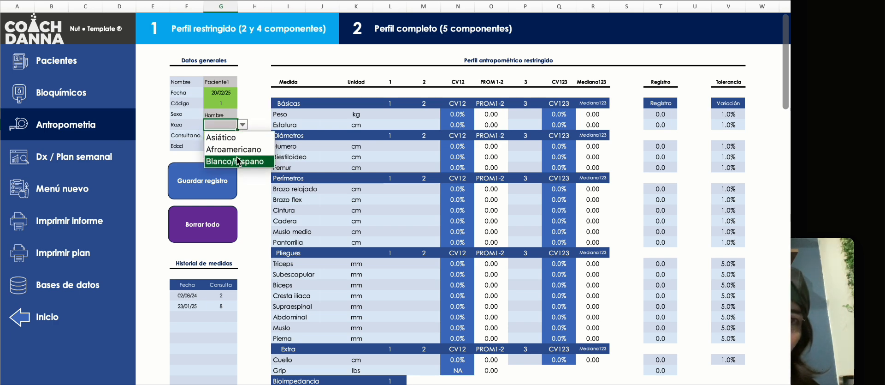
{"action": "left_click", "coordinate": [226, 149]}
{"action": "key", "text": "Return"}
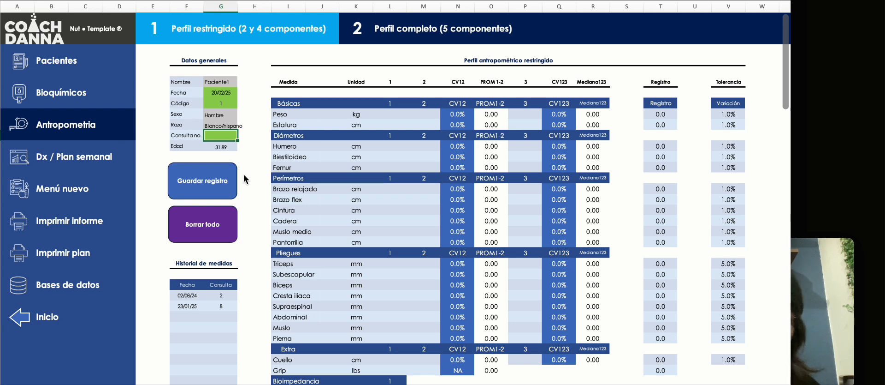
- Check the earlier consultation numbers in the measurement history and set Consulta no. to 3
{"action": "left_click", "coordinate": [227, 310]}
{"action": "left_click", "coordinate": [232, 296]}
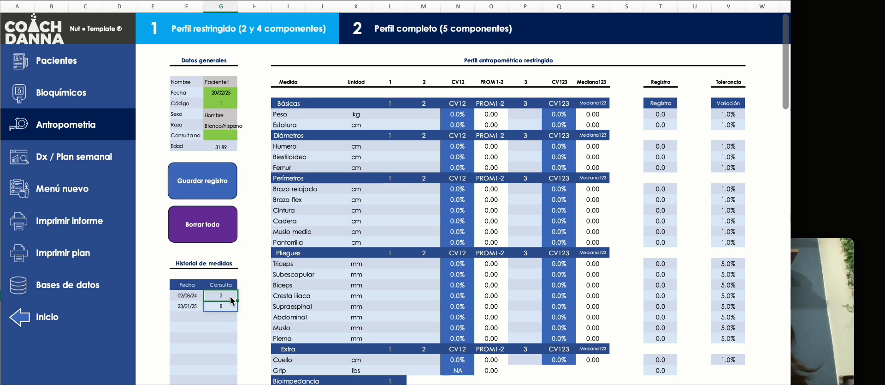
{"action": "key", "text": "Return"}
{"action": "mouse_move", "coordinate": [231, 296]}
{"action": "left_mouse_down"}
{"action": "mouse_move", "coordinate": [232, 305]}
{"action": "mouse_move", "coordinate": [237, 297]}
{"action": "left_mouse_up"}
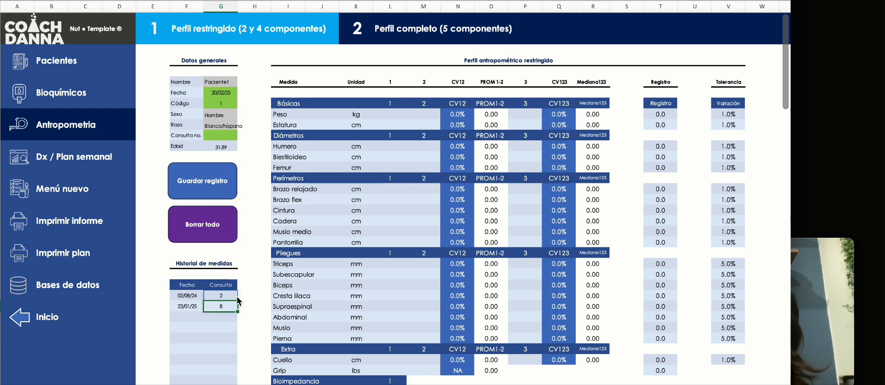
{"action": "left_click", "coordinate": [224, 135]}
{"action": "type", "text": "3"}
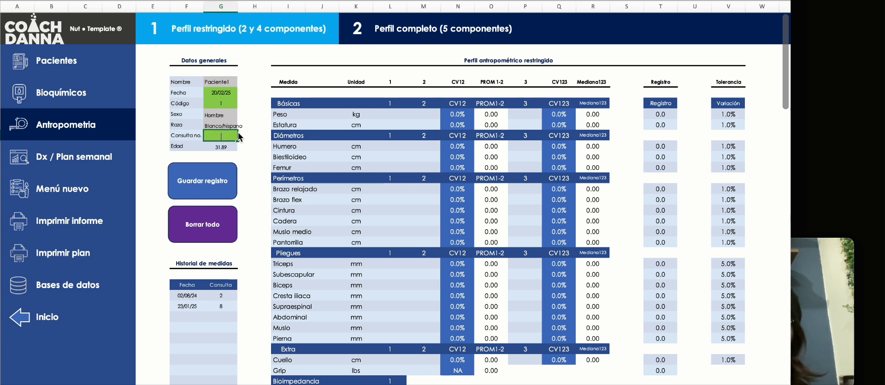
{"action": "left_click", "coordinate": [255, 146]}
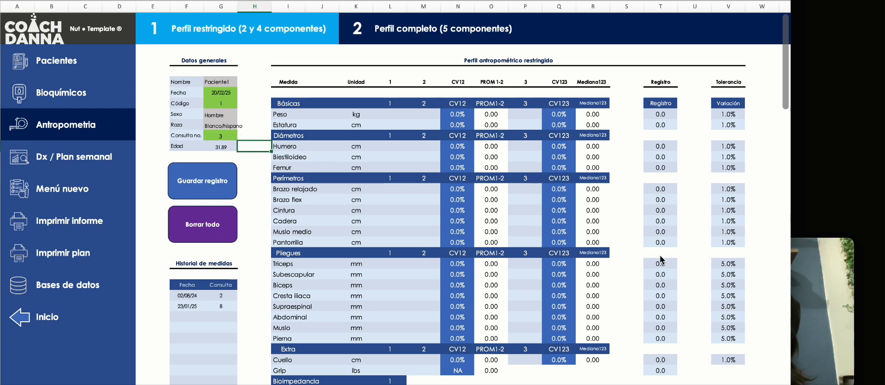
{"action": "left_click", "coordinate": [805, 284]}
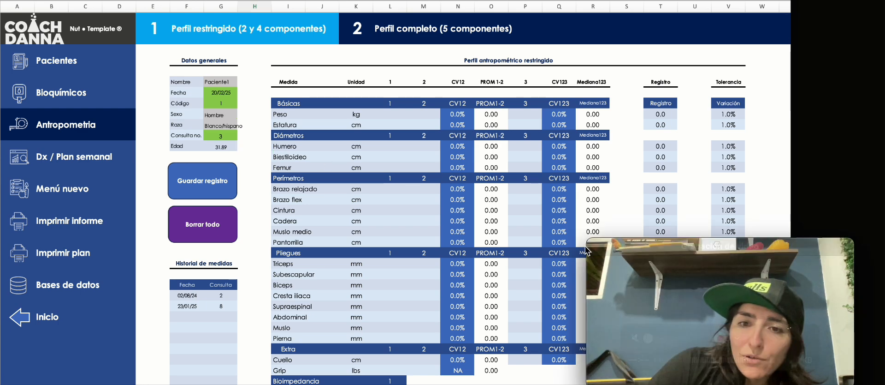
{"action": "left_click_drag", "start_coordinate": [588, 242], "coordinate": [211, 65]}
{"action": "left_click", "coordinate": [232, 103]}
{"action": "left_click", "coordinate": [225, 106]}
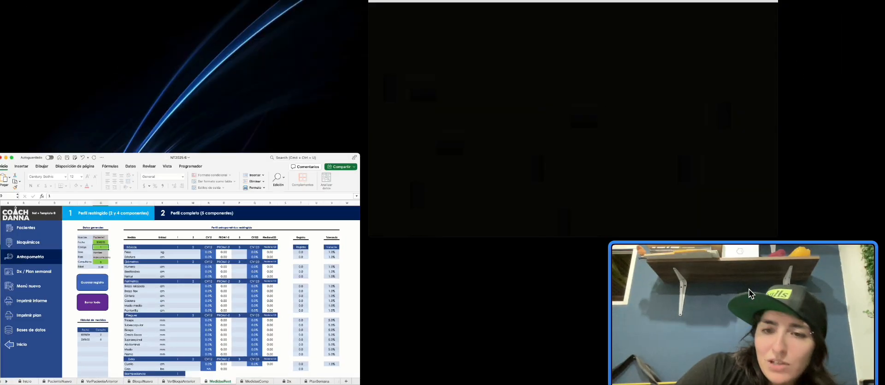
{"action": "left_click", "coordinate": [748, 290]}
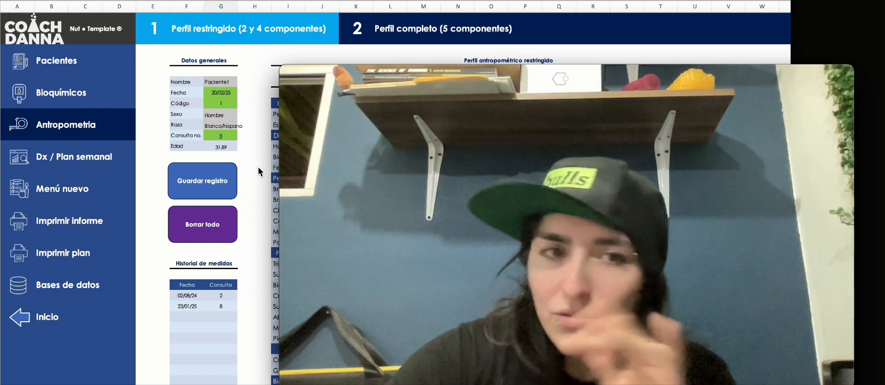
{"action": "mouse_move", "coordinate": [339, 132]}
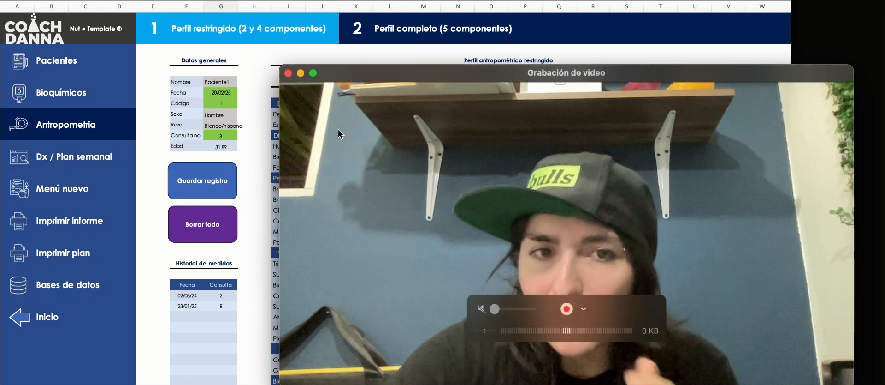
{"action": "left_click", "coordinate": [284, 72]}
{"action": "left_click_drag", "start_coordinate": [284, 72], "coordinate": [582, 245]}
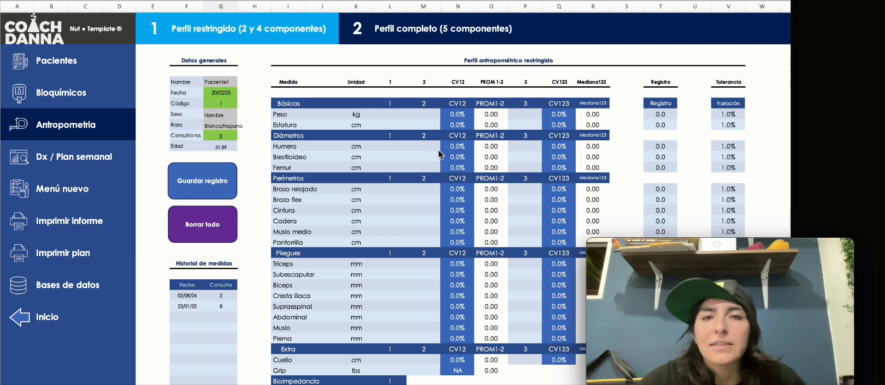
- Enter 70 and 65 kg as the first and second Peso measurements of the restricted profile
{"action": "scroll", "coordinate": [431, 148], "scroll_direction": "down", "scroll_amount": 1}
{"action": "scroll", "coordinate": [438, 151], "scroll_direction": "up", "scroll_amount": 1}
{"action": "left_click", "coordinate": [390, 114]}
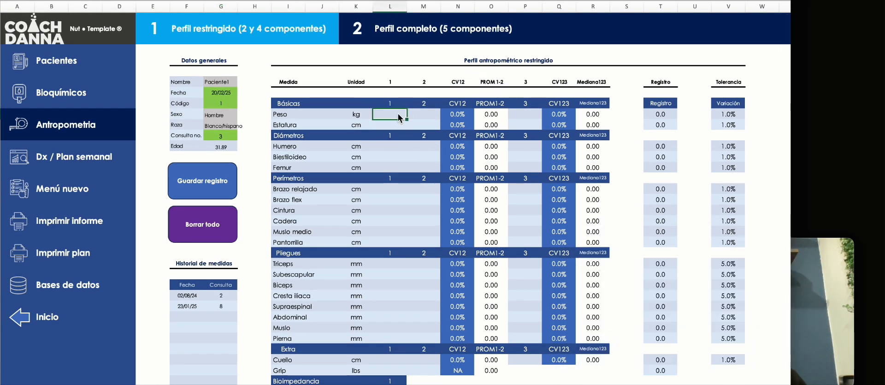
{"action": "left_click", "coordinate": [421, 115]}
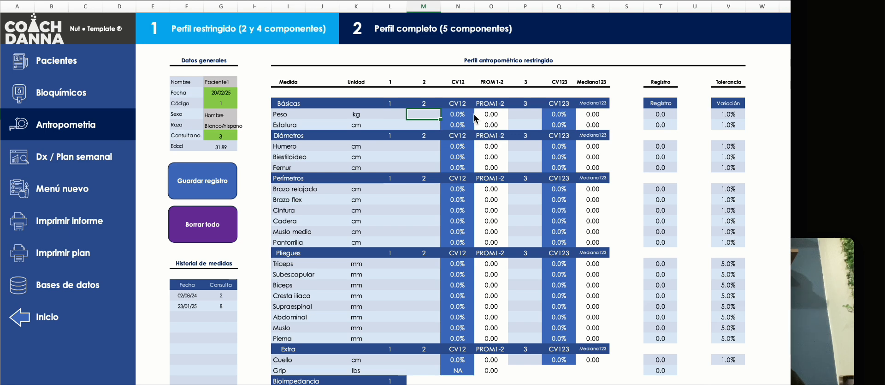
{"action": "left_click", "coordinate": [399, 117]}
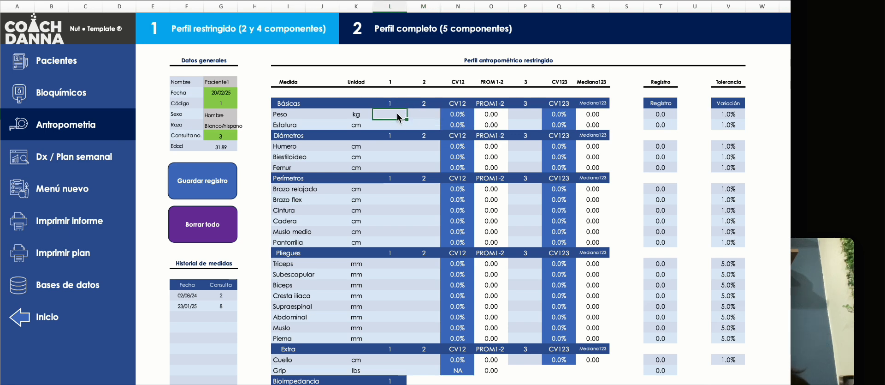
{"action": "type", "text": "70"}
{"action": "key", "text": "Tab"}
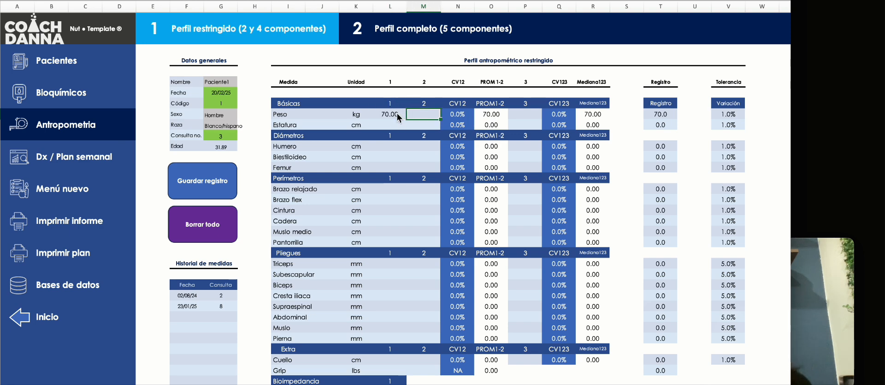
{"action": "type", "text": "65"}
{"action": "key", "text": "Tab"}
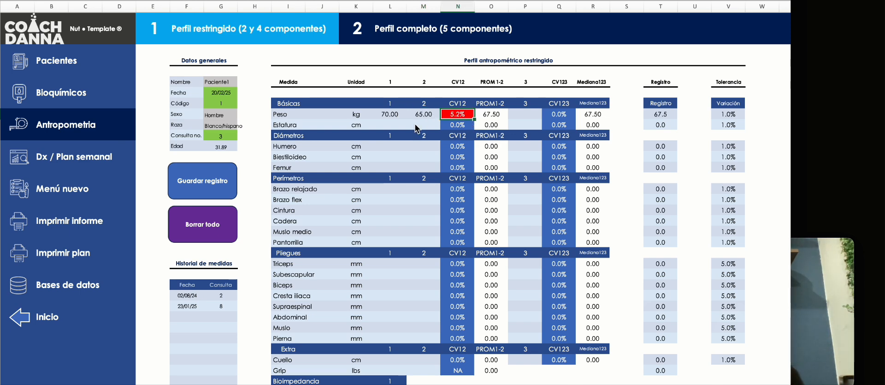
- Change the second Peso measurement to 70 kg and then to 68 kg
{"action": "left_click", "coordinate": [425, 114]}
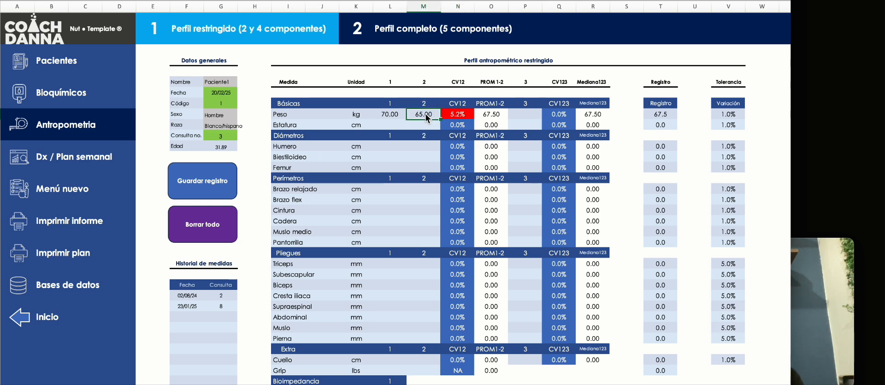
{"action": "type", "text": "70"}
{"action": "key", "text": "Return"}
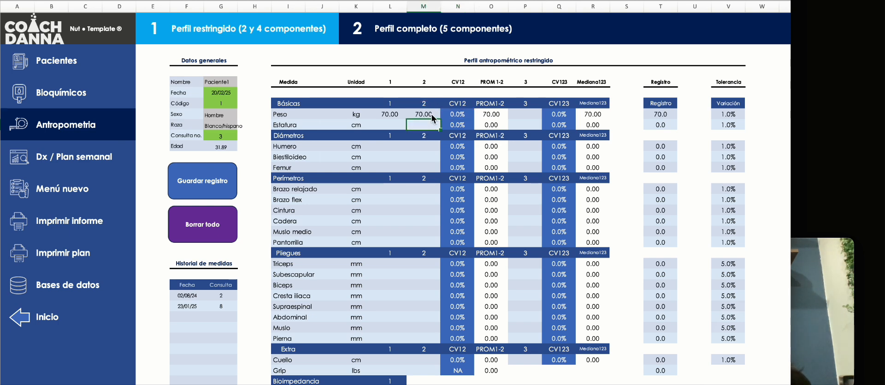
{"action": "left_click", "coordinate": [431, 114]}
{"action": "type", "text": "68"}
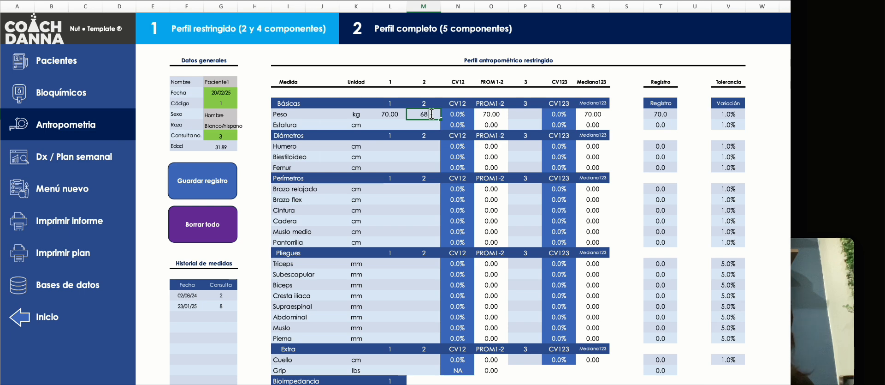
{"action": "key", "text": "Return"}
- Enter 69 kg as the third Peso measurement and check the row's CV123 and Registro values
{"action": "left_click", "coordinate": [460, 114]}
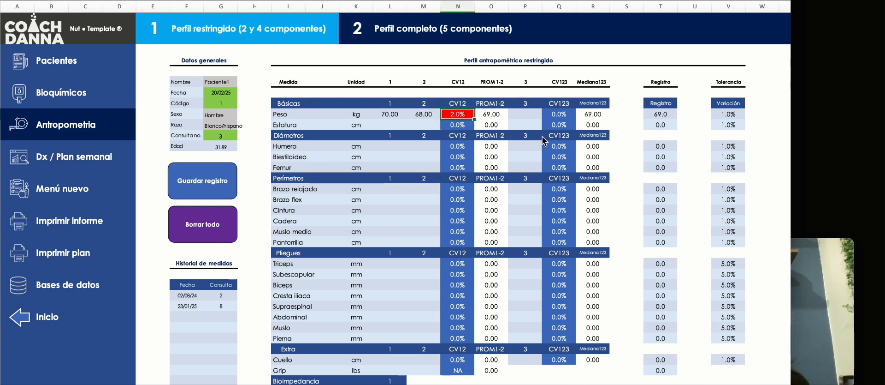
{"action": "left_click", "coordinate": [530, 115]}
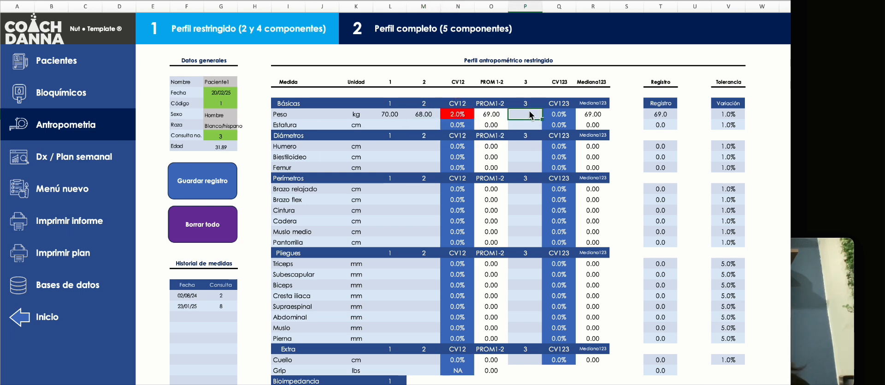
{"action": "type", "text": "69"}
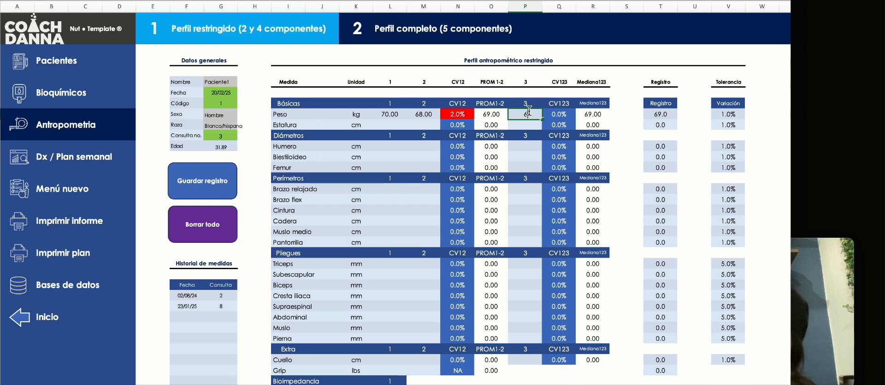
{"action": "key", "text": "Return"}
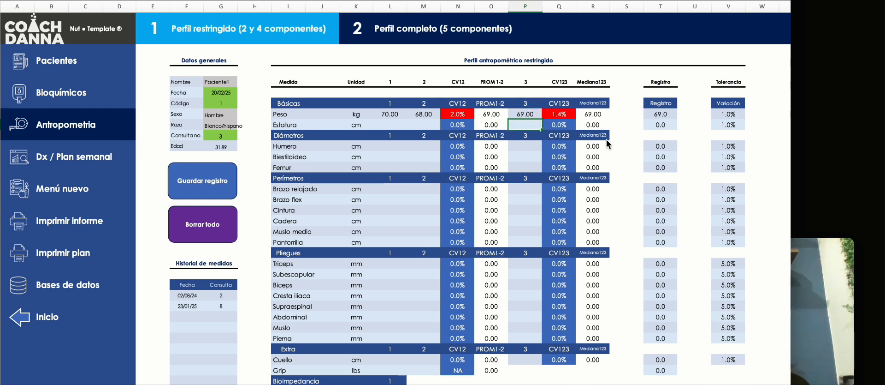
{"action": "left_click", "coordinate": [560, 115]}
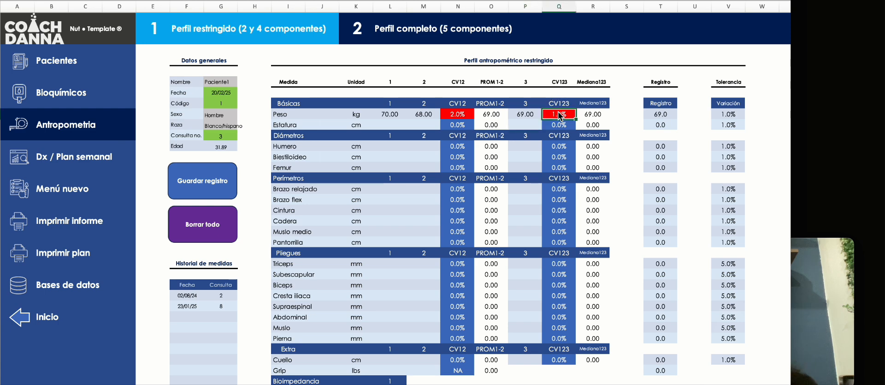
{"action": "key", "text": "Left"}
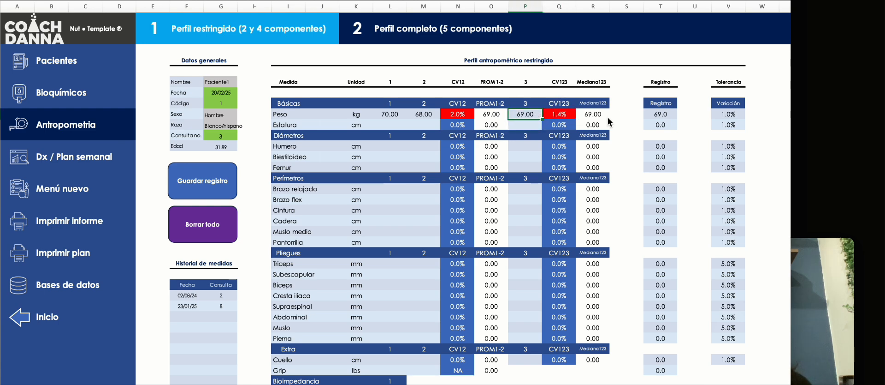
{"action": "left_click", "coordinate": [666, 115]}
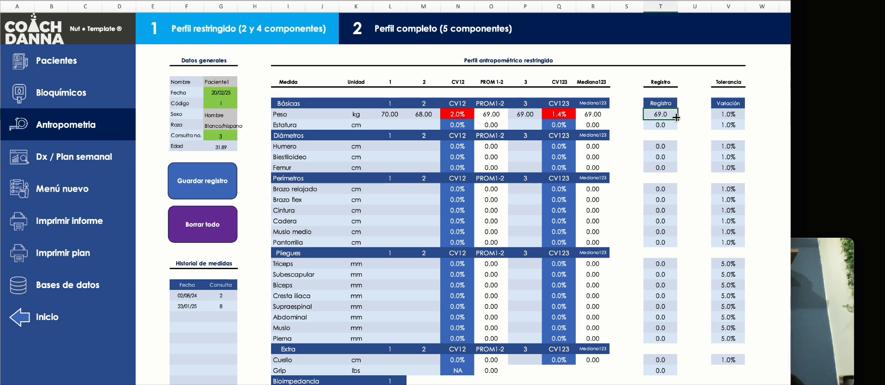
- Clear the third Peso measurement, keeping the first two
{"action": "left_click", "coordinate": [424, 113]}
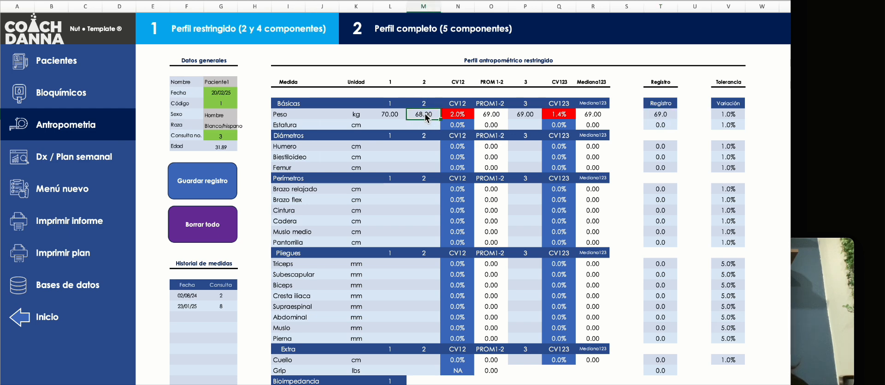
{"action": "left_click", "coordinate": [394, 115]}
{"action": "left_click", "coordinate": [520, 118]}
{"action": "key", "text": "Delete"}
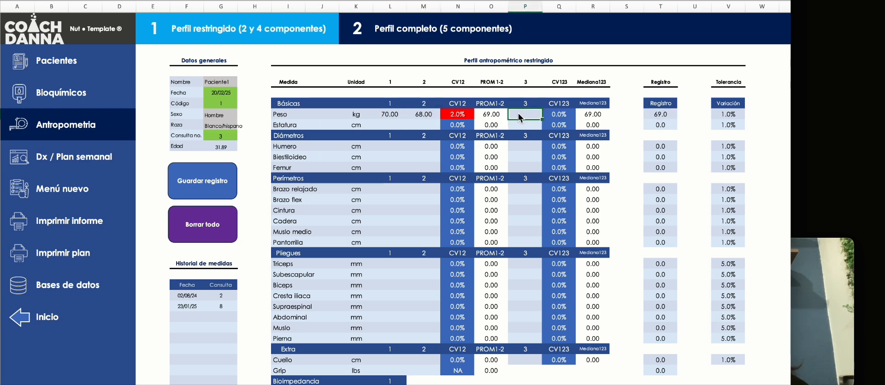
- Compare the first two Peso measurements, enter 66 kg as the third and check the Registro value
{"action": "left_click", "coordinate": [429, 115]}
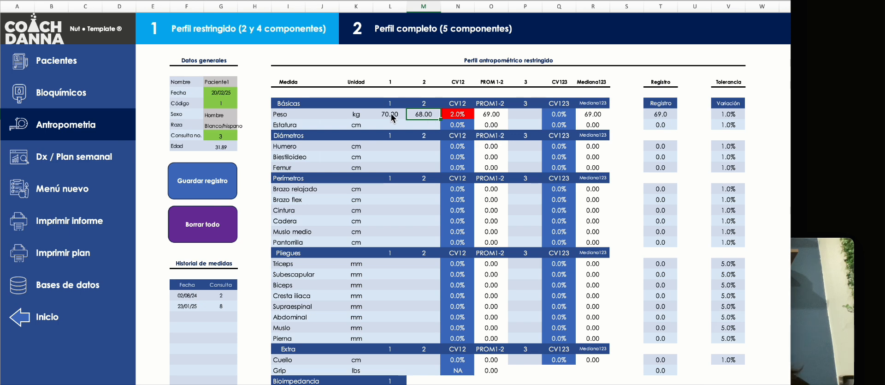
{"action": "left_click", "coordinate": [392, 115]}
{"action": "left_click", "coordinate": [424, 114]}
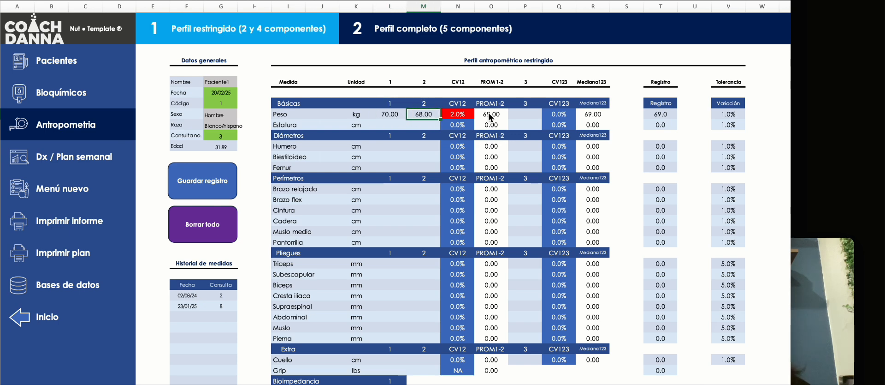
{"action": "left_click", "coordinate": [524, 115]}
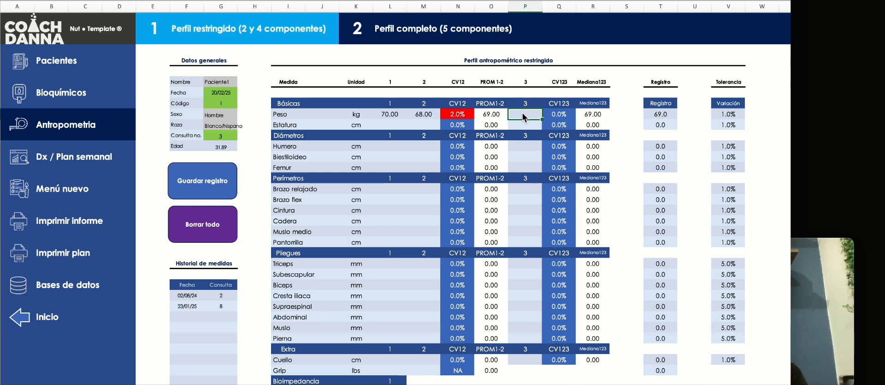
{"action": "left_click", "coordinate": [427, 115]}
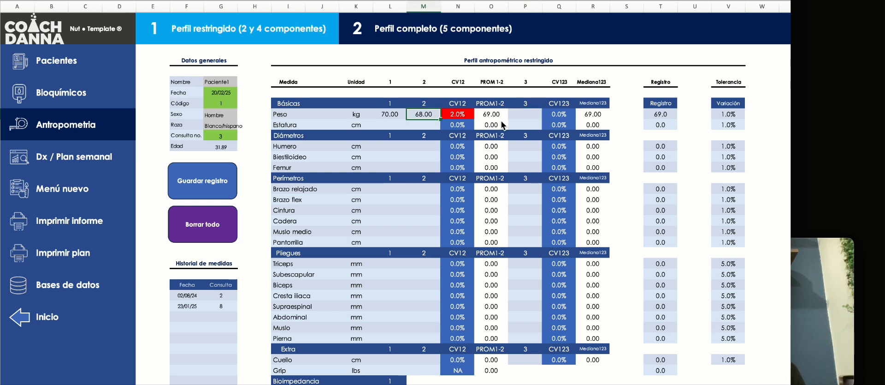
{"action": "left_click", "coordinate": [525, 115]}
{"action": "type", "text": "66"}
{"action": "key", "text": "Return"}
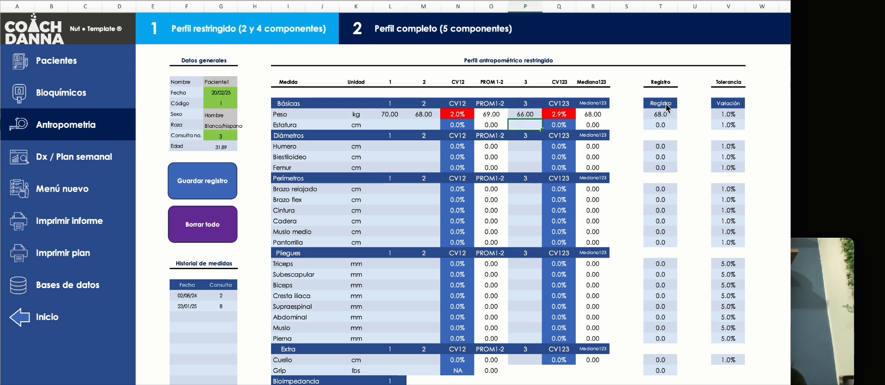
{"action": "left_click", "coordinate": [670, 113]}
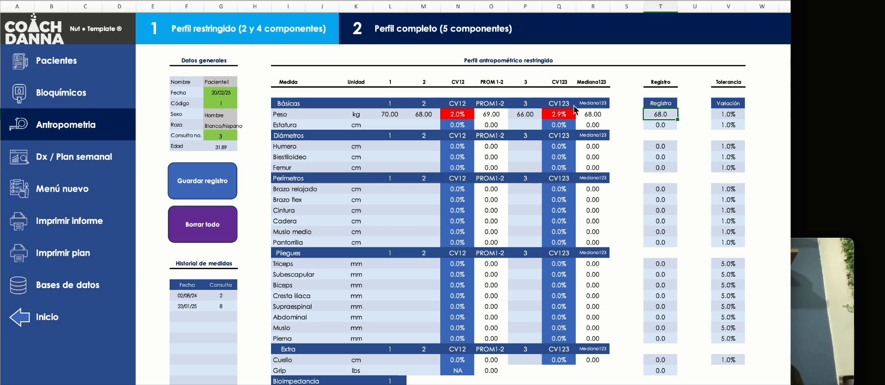
- Delete all three Peso measurements from the restricted profile
{"action": "left_click", "coordinate": [531, 115]}
{"action": "key", "text": "Delete"}
{"action": "left_click", "coordinate": [425, 114]}
{"action": "key", "text": "Delete"}
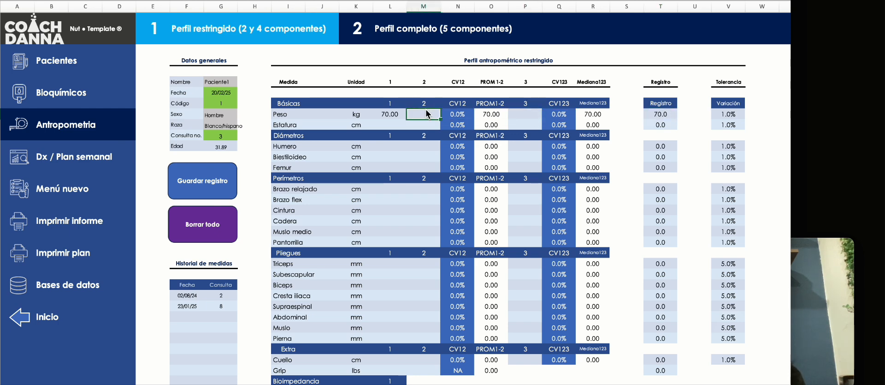
{"action": "left_click", "coordinate": [390, 114]}
{"action": "key", "text": "Delete"}
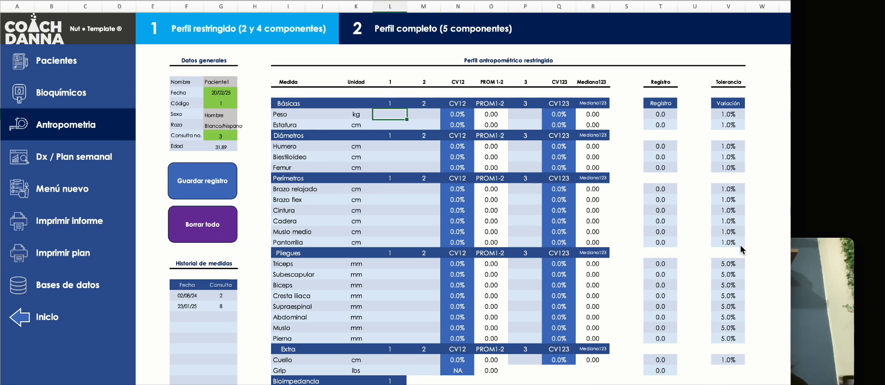
- Examine the three Triceps measurement cells and the Extra and Bioimpedancia sections of the restricted profile
{"action": "left_click", "coordinate": [399, 264]}
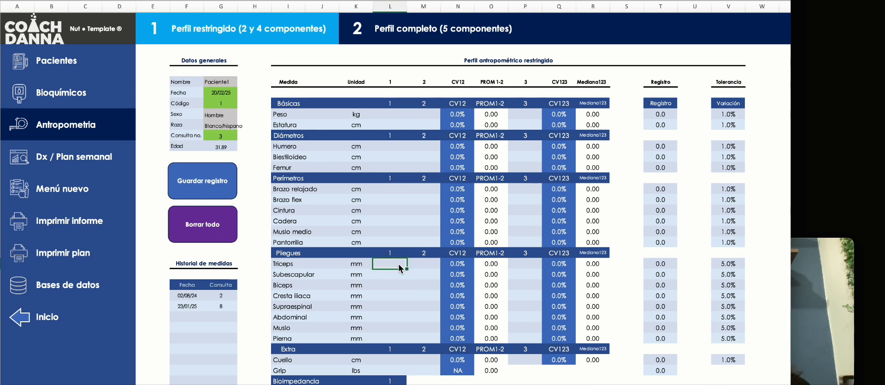
{"action": "left_click", "coordinate": [422, 264]}
{"action": "left_click", "coordinate": [514, 267]}
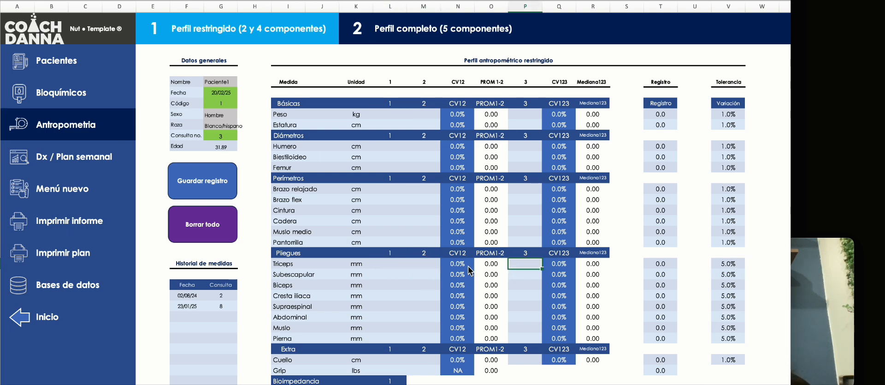
{"action": "left_click", "coordinate": [377, 266]}
{"action": "left_click", "coordinate": [420, 264]}
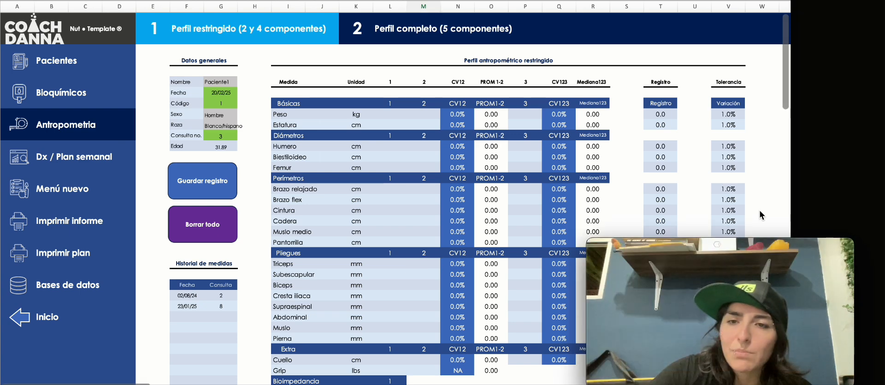
{"action": "left_click", "coordinate": [801, 257]}
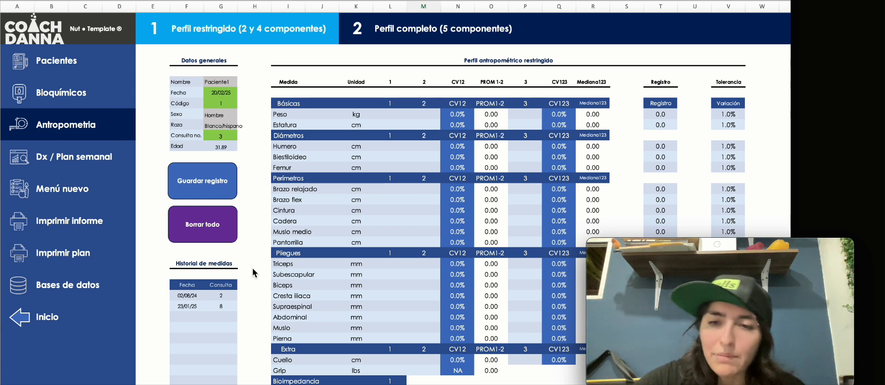
{"action": "scroll", "coordinate": [253, 272], "scroll_direction": "down", "scroll_amount": 5}
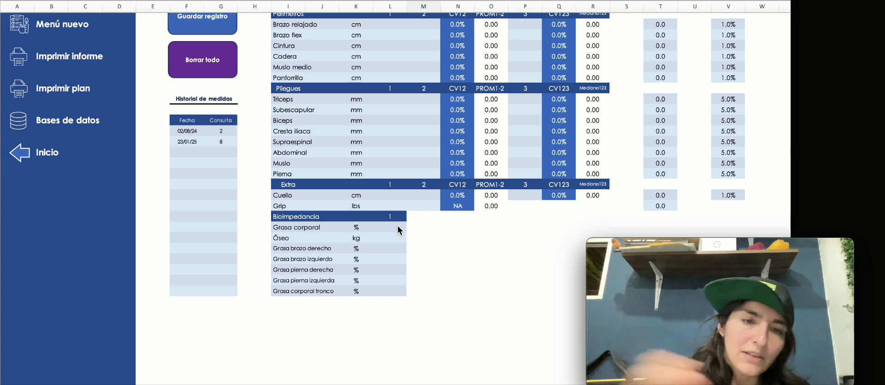
- Clear all data from the restricted anthropometric record form
{"action": "scroll", "coordinate": [398, 225], "scroll_direction": "up", "scroll_amount": 5}
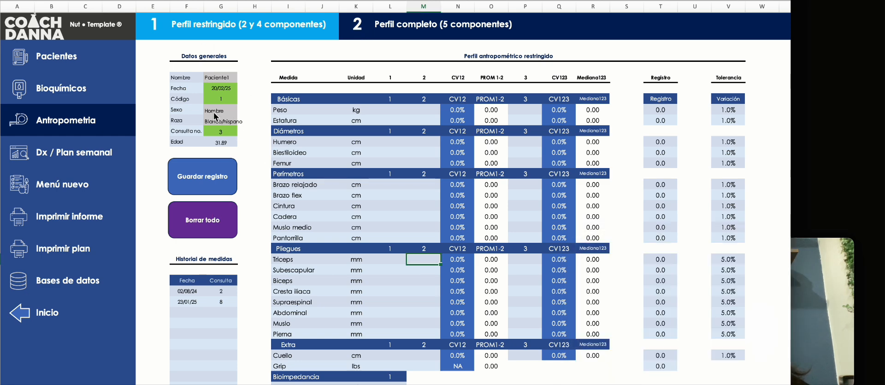
{"action": "left_click", "coordinate": [232, 222]}
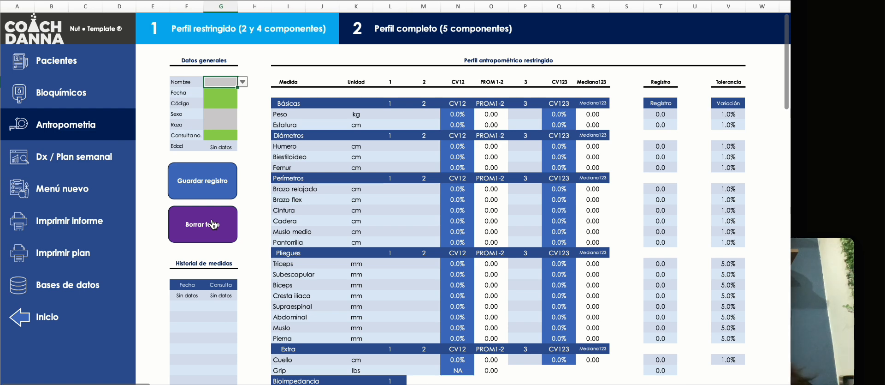
- Switch to the full five-component anthropometric profile and select PACIENTE X as the patient
{"action": "left_click", "coordinate": [364, 37]}
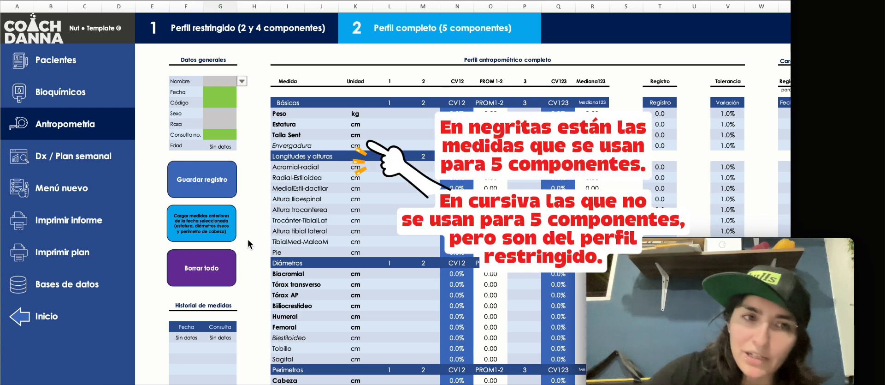
{"action": "left_click", "coordinate": [220, 80]}
{"action": "left_click", "coordinate": [241, 81]}
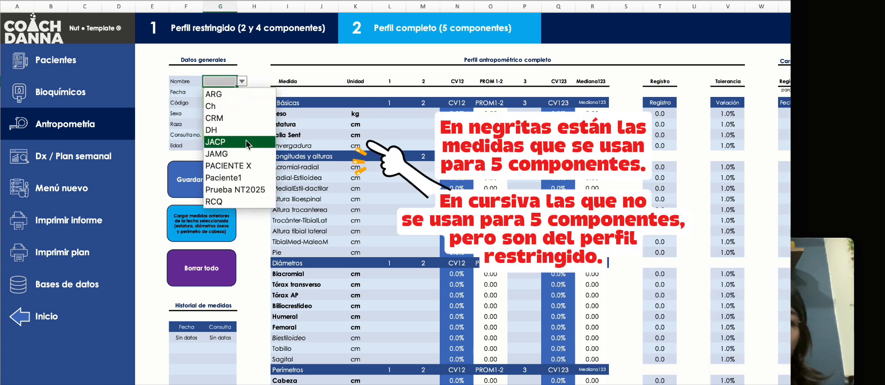
{"action": "left_click", "coordinate": [253, 166]}
- Set the record's Fecha to 20/02/25 and its Código to 1 in the general data
{"action": "left_click", "coordinate": [220, 92]}
{"action": "type", "text": "20"}
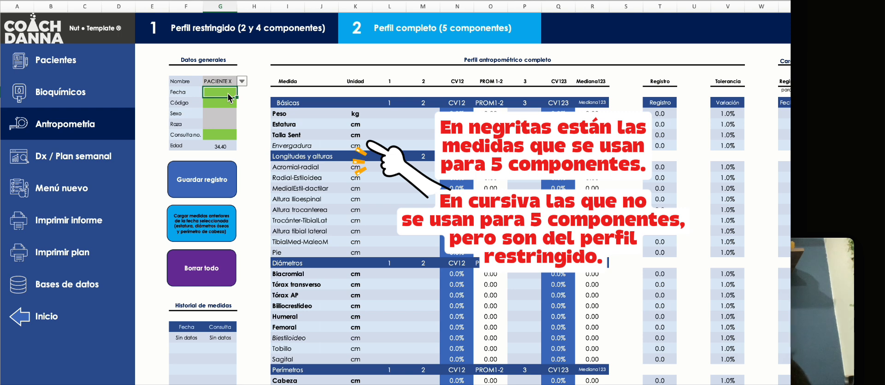
{"action": "key", "text": "BackSpace"}
{"action": "key", "text": "BackSpace"}
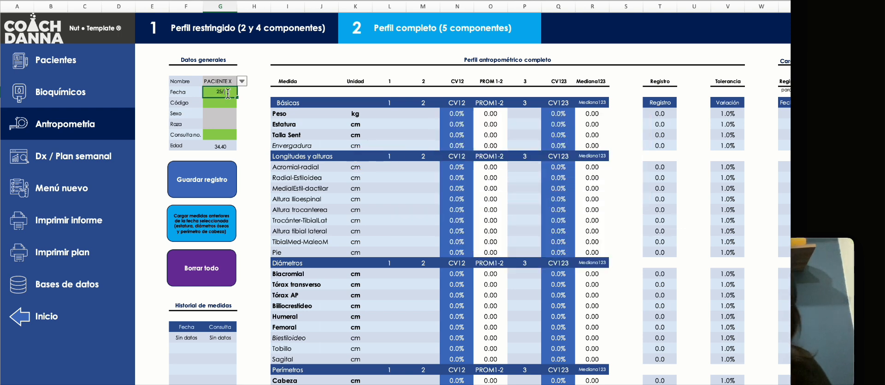
{"action": "type", "text": "20/"}
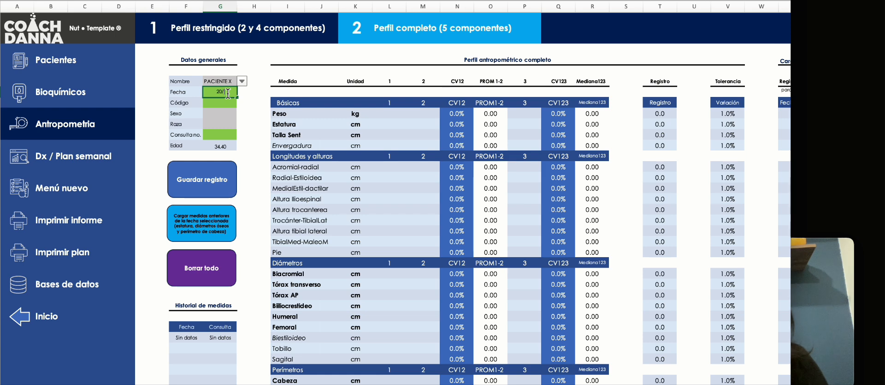
{"action": "type", "text": "02/25"}
{"action": "key", "text": "Return"}
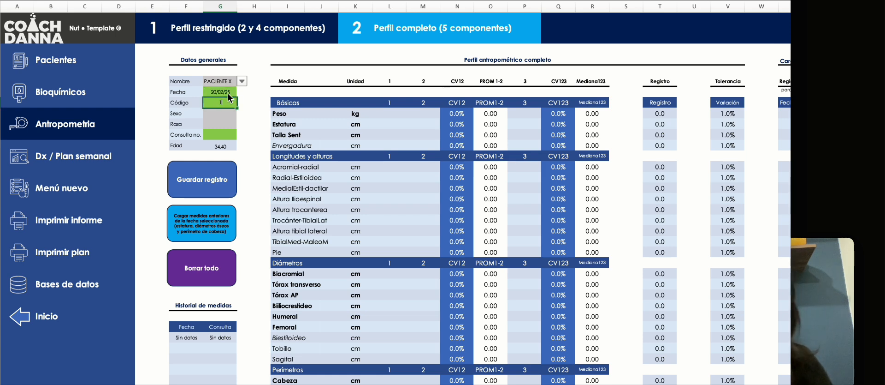
{"action": "key", "text": "Return"}
- Set Sexo to Hombre and Raza to Blanco/hispano in the general data
{"action": "left_click", "coordinate": [241, 113]}
{"action": "left_click", "coordinate": [221, 126]}
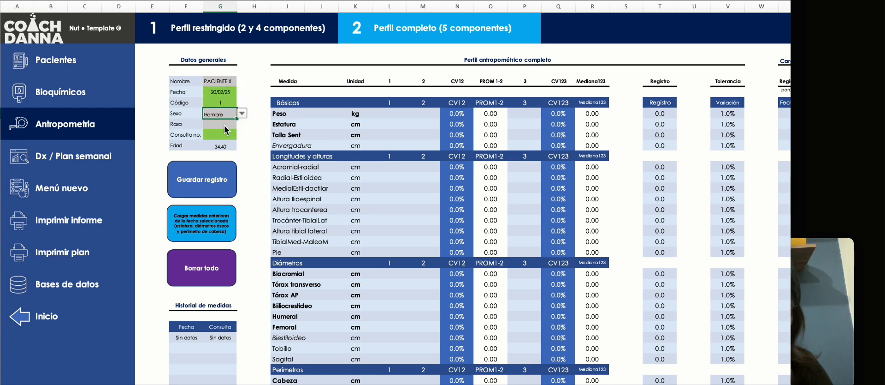
{"action": "key", "text": "Return"}
{"action": "left_click", "coordinate": [242, 123]}
{"action": "left_click", "coordinate": [239, 160]}
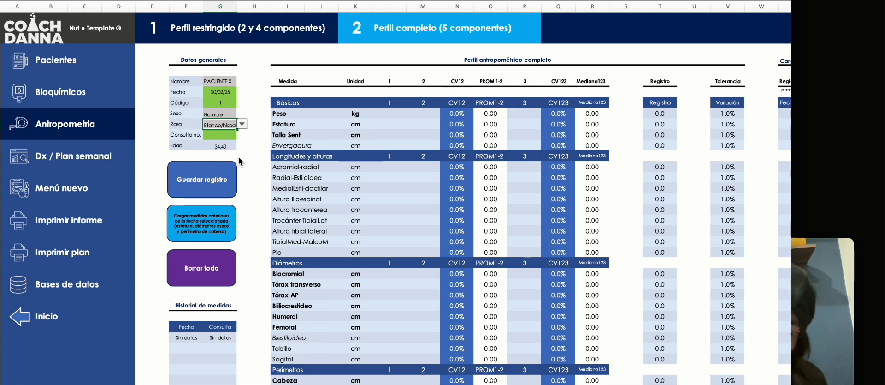
- Check the Historial de medidas for earlier consultations of PACIENTE X to determine the consultation number
{"action": "left_click", "coordinate": [225, 134]}
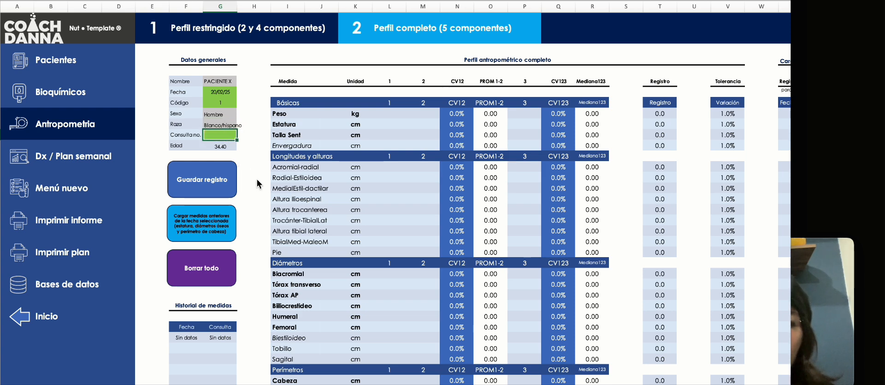
{"action": "scroll", "coordinate": [258, 183], "scroll_direction": "down", "scroll_amount": 1}
{"action": "left_click_drag", "start_coordinate": [187, 300], "coordinate": [232, 329]}
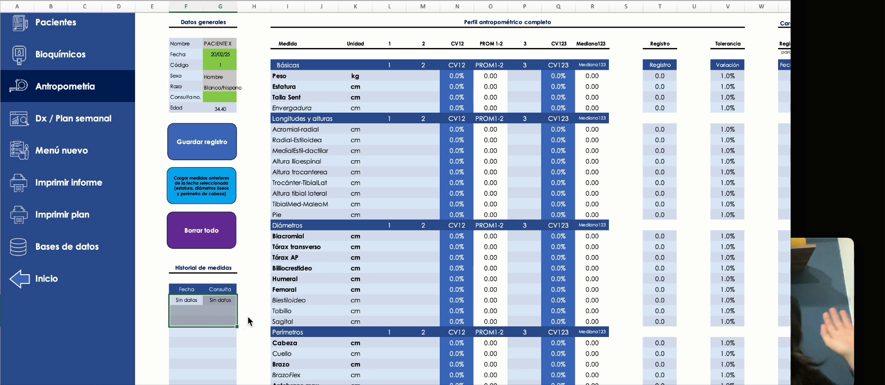
- Switch the patient to Prueba NT2025 and check the latest consultation in the Historial de medidas
{"action": "left_click", "coordinate": [233, 44]}
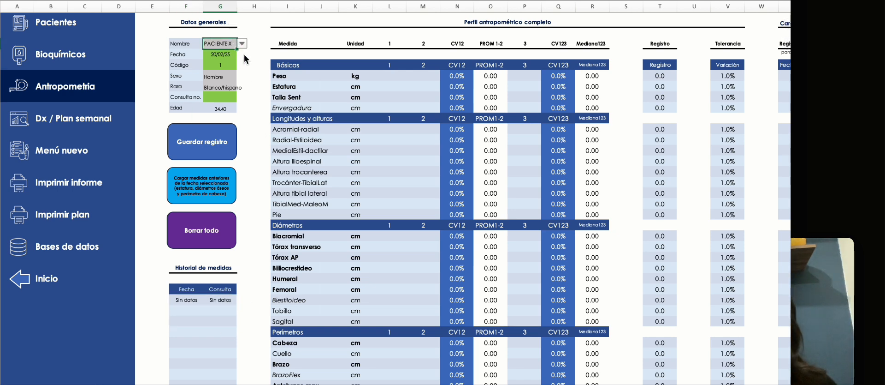
{"action": "left_click", "coordinate": [242, 45]}
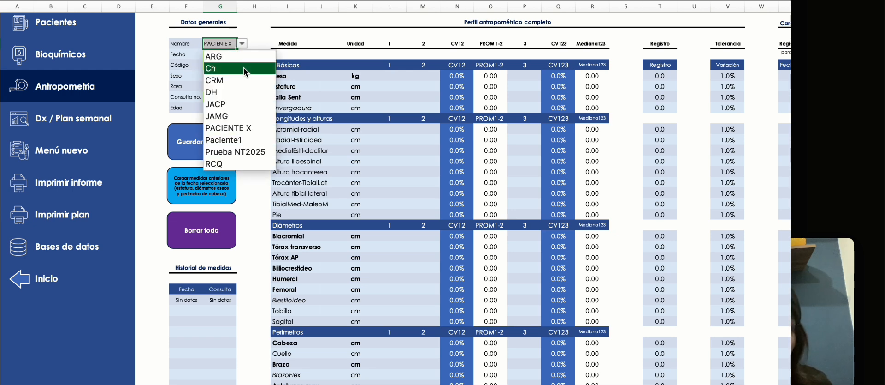
{"action": "left_click", "coordinate": [247, 151]}
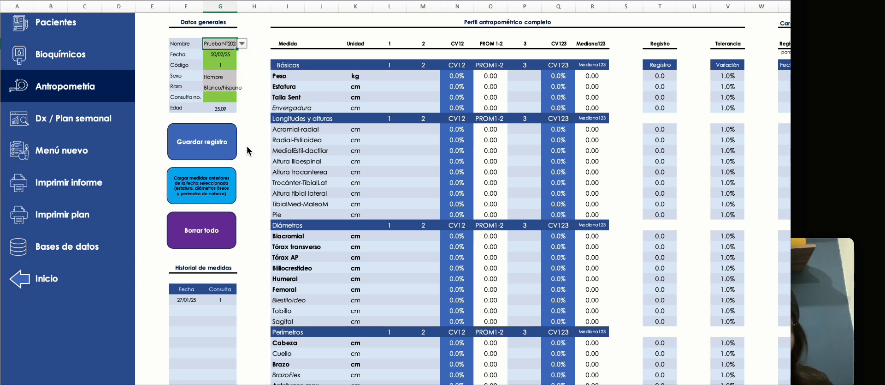
{"action": "left_click", "coordinate": [225, 300]}
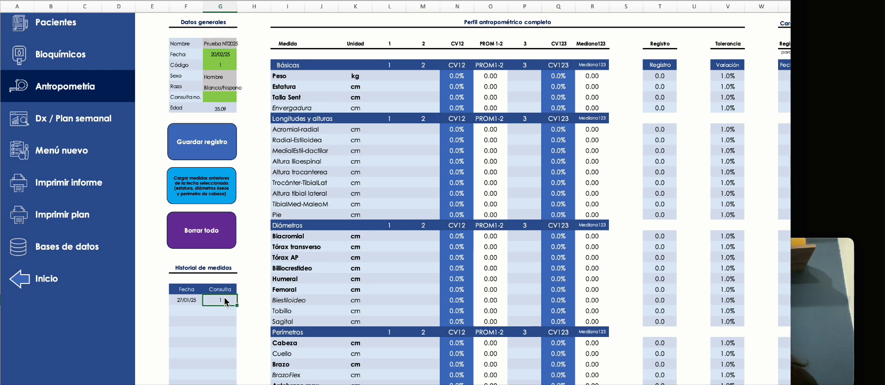
- Set Consulta no. to 2 for Prueba NT2025
{"action": "left_click", "coordinate": [223, 98]}
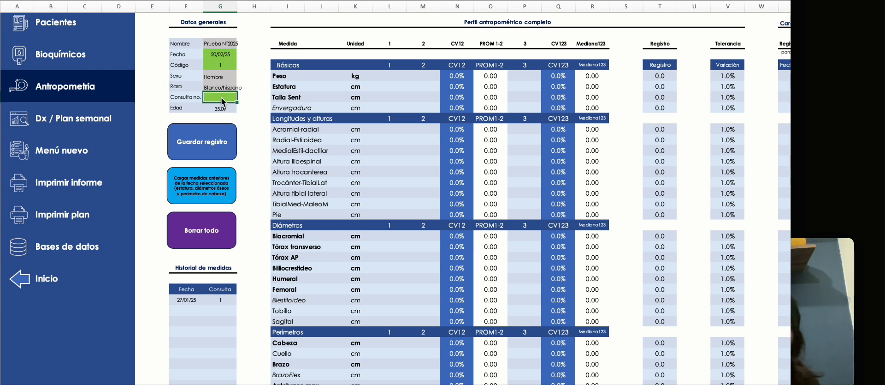
{"action": "type", "text": "2"}
{"action": "left_click", "coordinate": [252, 132]}
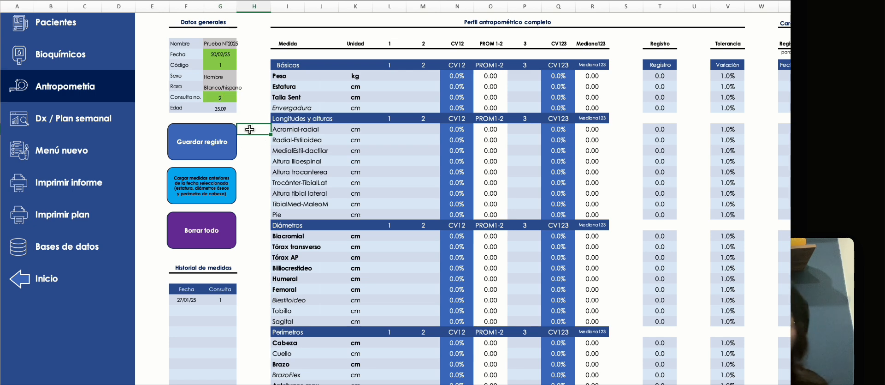
- Clear the patient name and try filtering the patient list with "ch" and "a"
{"action": "left_click", "coordinate": [233, 65]}
{"action": "key", "text": "Delete"}
{"action": "left_click", "coordinate": [233, 44]}
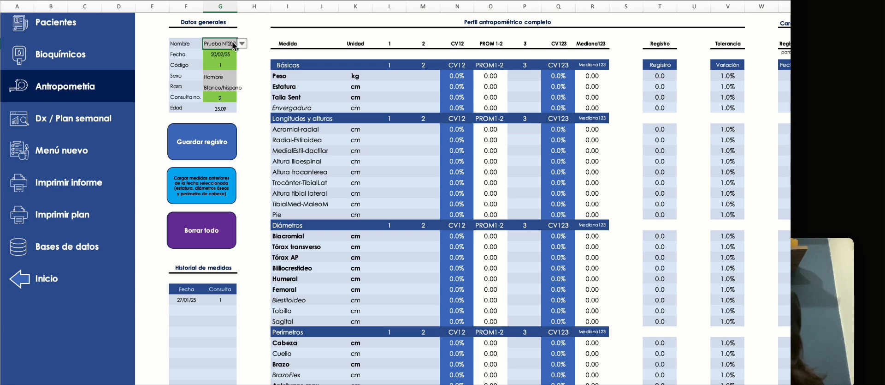
{"action": "left_click", "coordinate": [241, 43]}
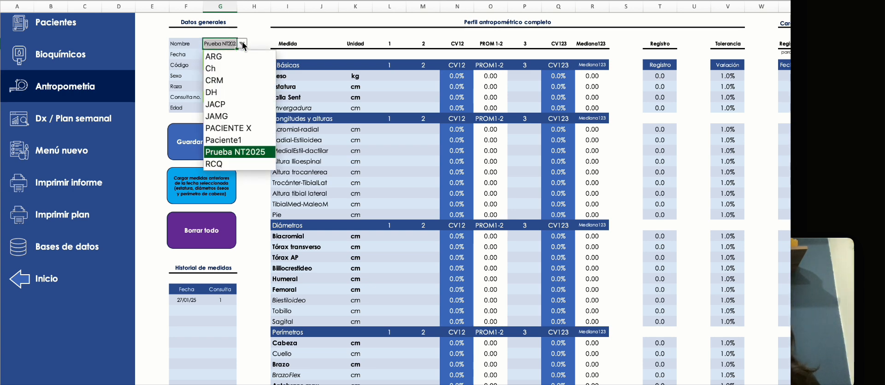
{"action": "left_click", "coordinate": [241, 43]}
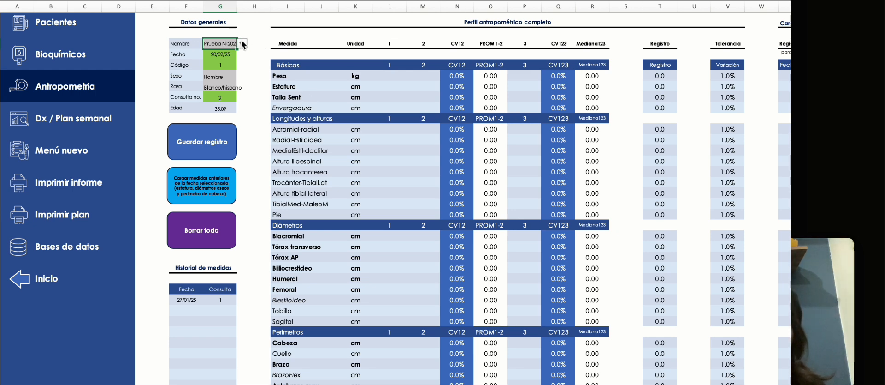
{"action": "key", "text": "Delete"}
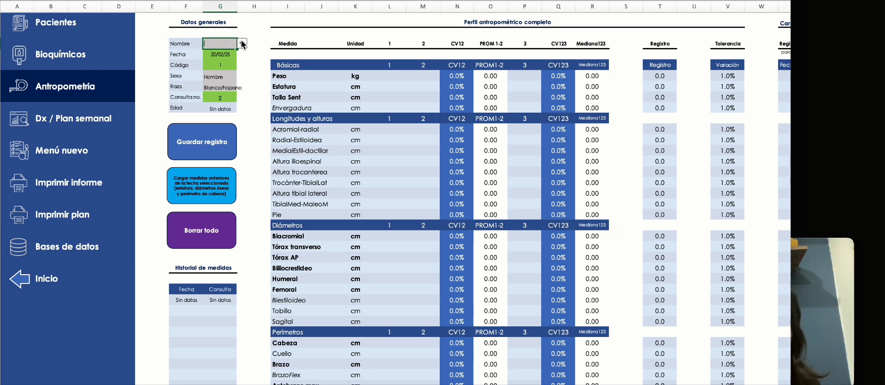
{"action": "type", "text": "c"}
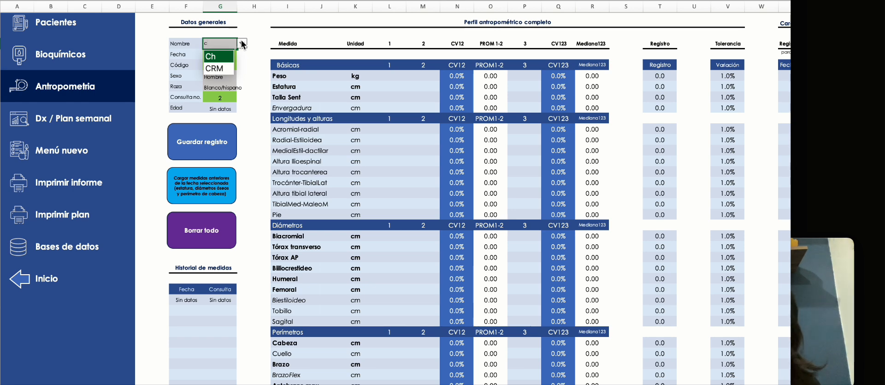
{"action": "type", "text": "h"}
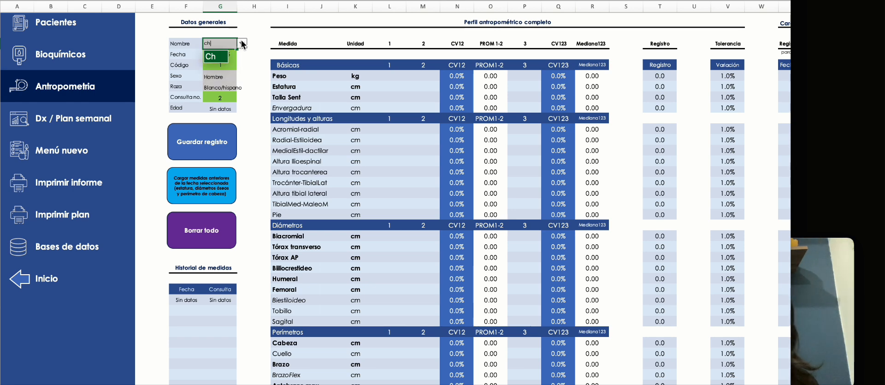
{"action": "key", "text": "BackSpace"}
{"action": "key", "text": "BackSpace"}
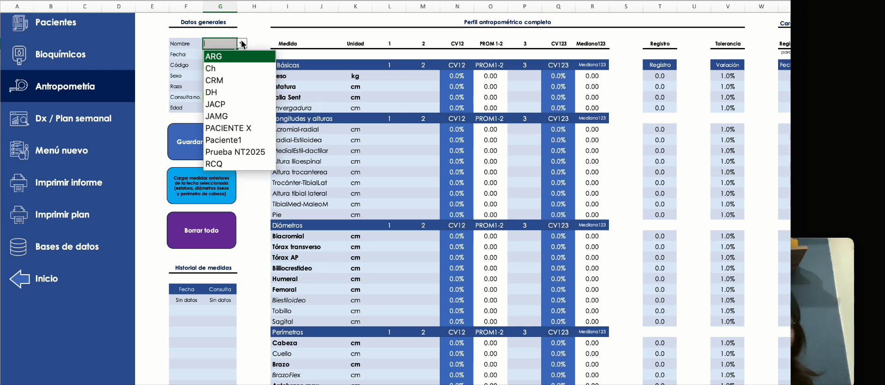
{"action": "type", "text": "a"}
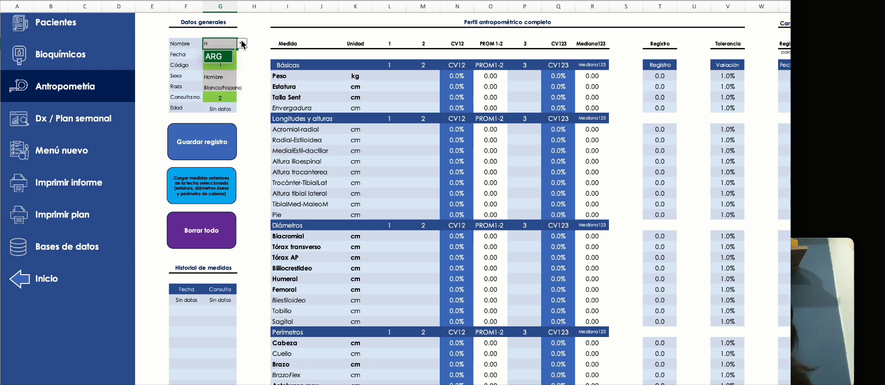
{"action": "key", "text": "BackSpace"}
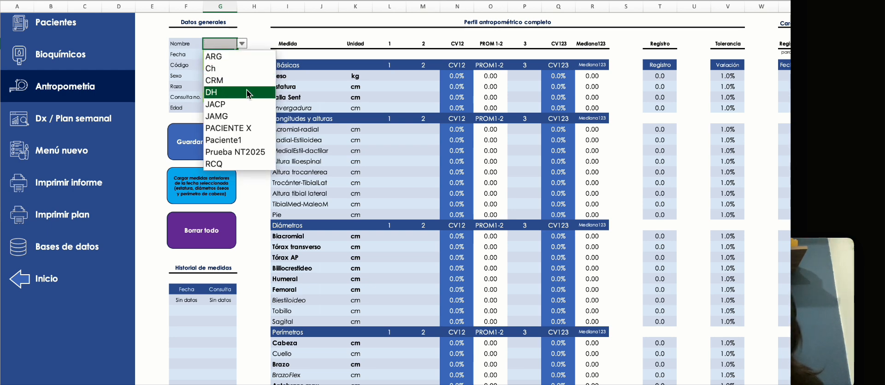
- Select PACIENTE X as the patient and set Consulta no. to 1
{"action": "left_click", "coordinate": [258, 127]}
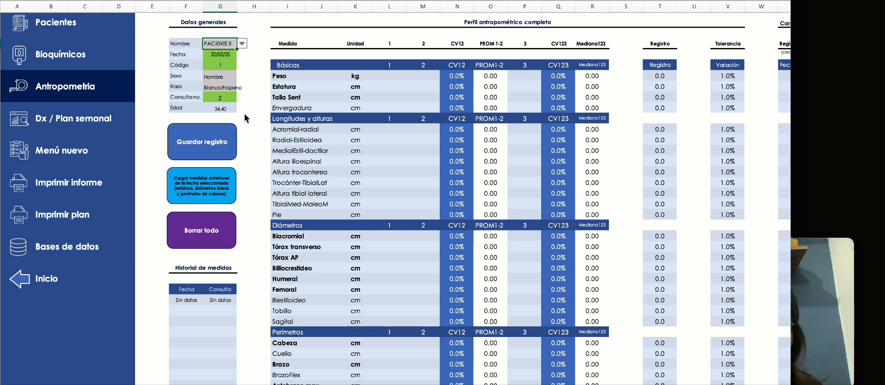
{"action": "left_click", "coordinate": [231, 99]}
{"action": "key", "text": "Return"}
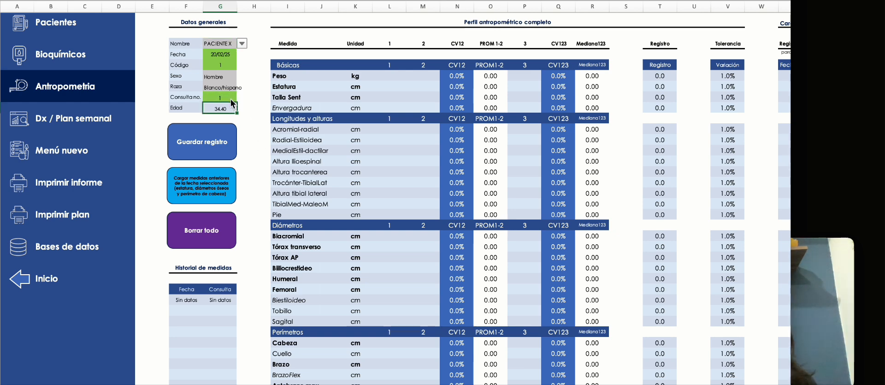
- Change the patient to Prueba NT2025 and set Consulta no. to 2
{"action": "left_click", "coordinate": [229, 45]}
{"action": "left_click", "coordinate": [241, 43]}
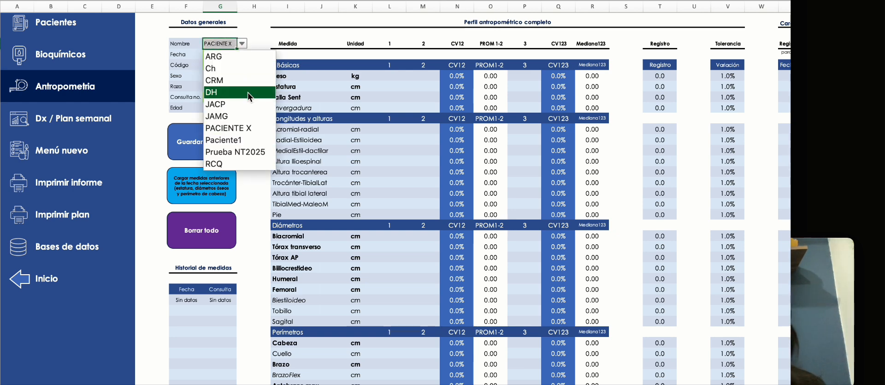
{"action": "left_click", "coordinate": [254, 152]}
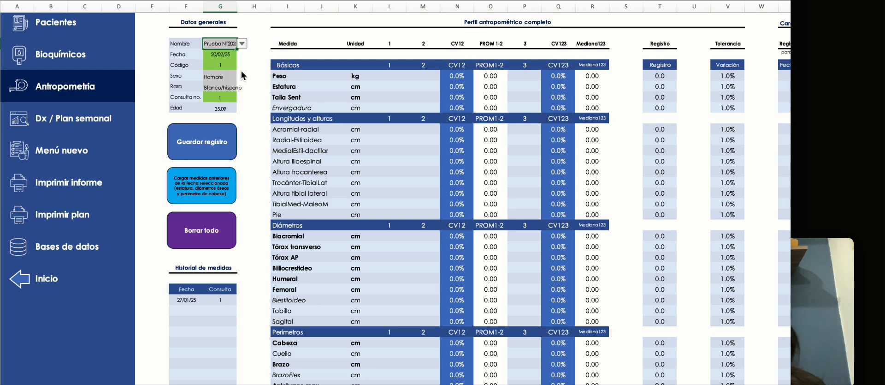
{"action": "left_click", "coordinate": [229, 98]}
{"action": "type", "text": "2"}
{"action": "key", "text": "Return"}
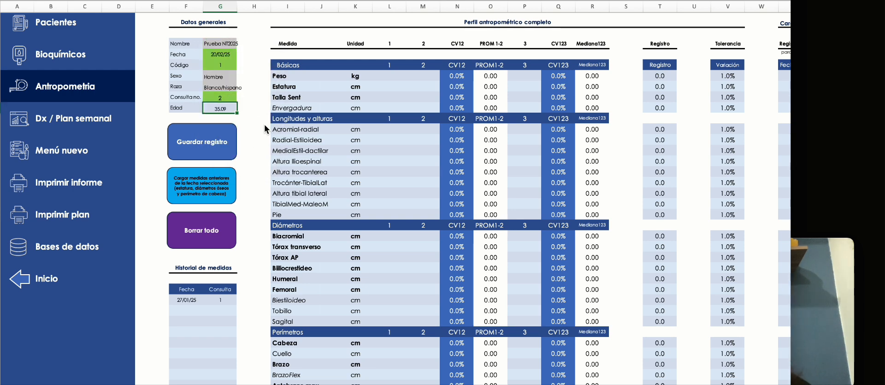
- Choose 27/01/25 as the date of the previous record from which to load the non-variable measurements
{"action": "scroll", "coordinate": [322, 120], "scroll_direction": "up", "scroll_amount": 2}
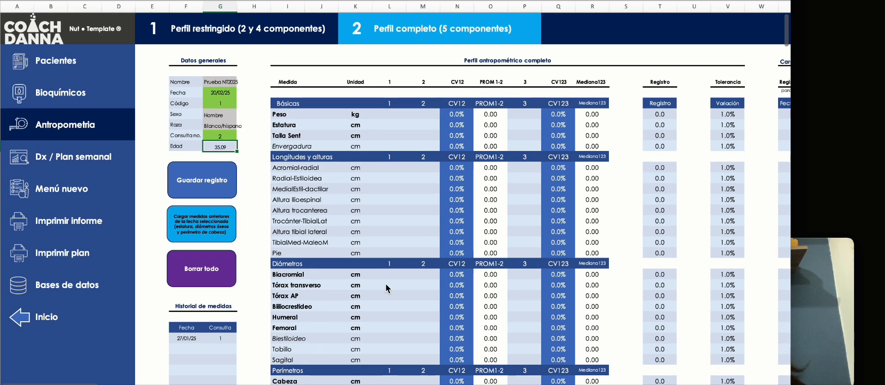
{"action": "left_click", "coordinate": [293, 276]}
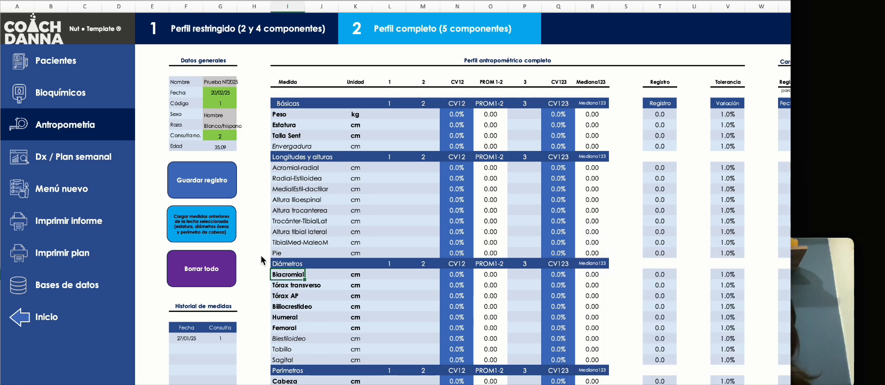
{"action": "scroll", "coordinate": [259, 246], "scroll_direction": "right", "scroll_amount": 3}
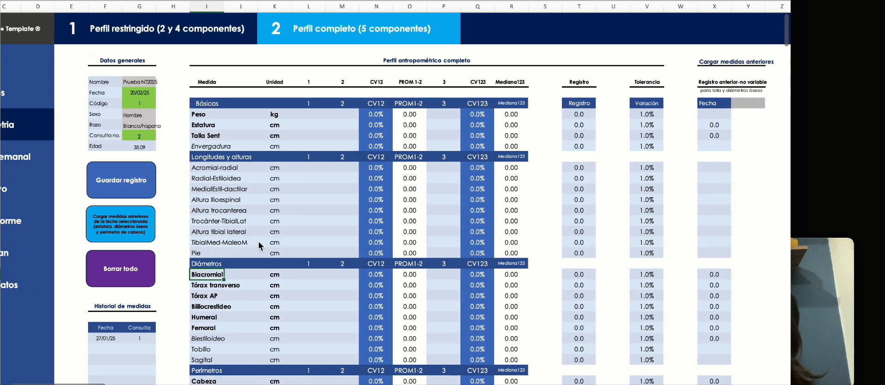
{"action": "left_click", "coordinate": [758, 106]}
{"action": "left_click", "coordinate": [770, 103]}
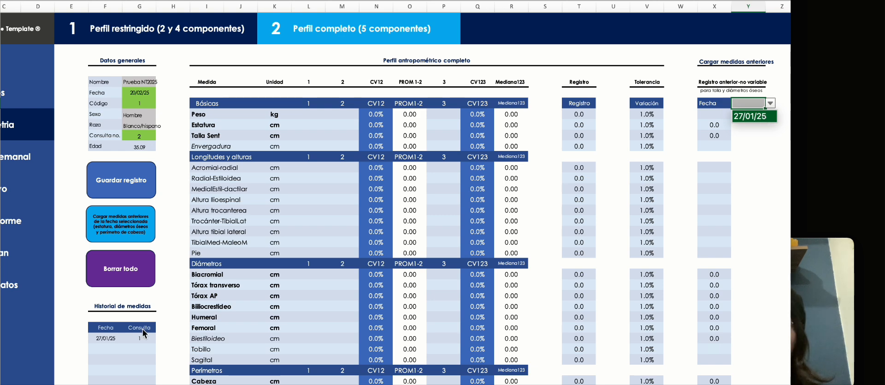
{"action": "left_click", "coordinate": [104, 339]}
{"action": "left_click", "coordinate": [766, 104]}
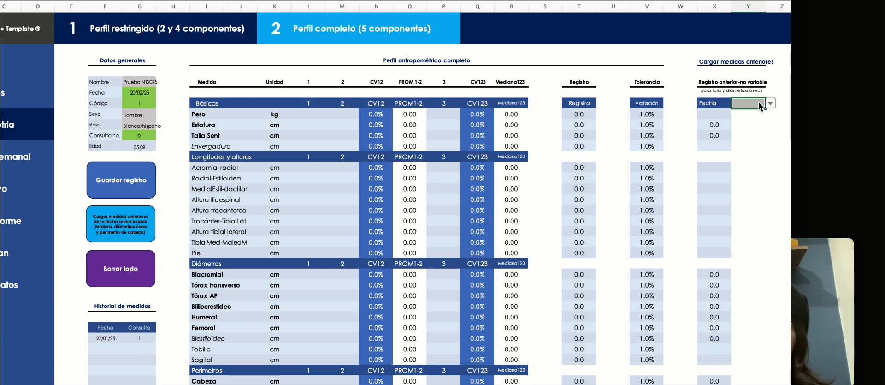
{"action": "left_click", "coordinate": [770, 105]}
{"action": "left_click", "coordinate": [765, 116]}
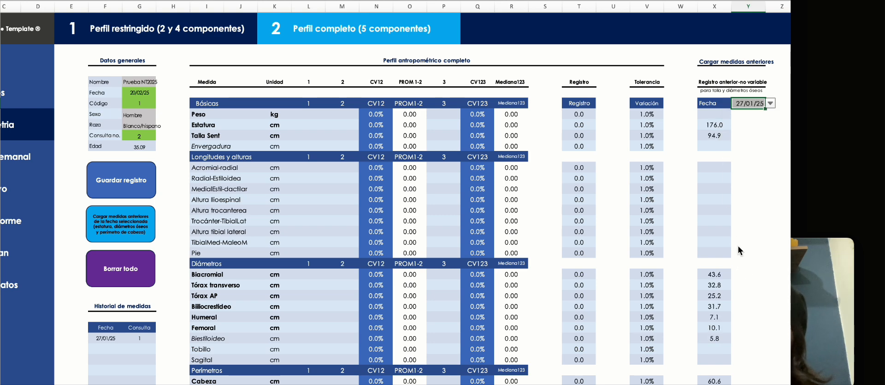
- Check the previous bone diameters and head perimeter, and load the selected date's measurements into the full profile
{"action": "scroll", "coordinate": [733, 251], "scroll_direction": "down", "scroll_amount": 1}
{"action": "left_click_drag", "start_coordinate": [729, 257], "coordinate": [735, 322]}
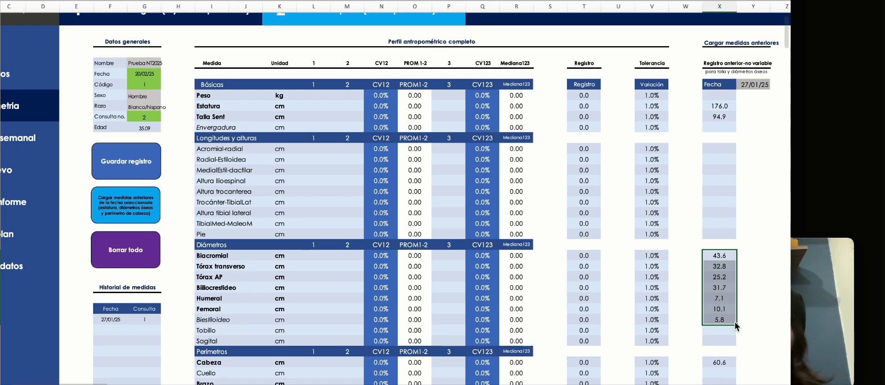
{"action": "scroll", "coordinate": [738, 323], "scroll_direction": "down", "scroll_amount": 3}
{"action": "left_click", "coordinate": [732, 305]}
{"action": "scroll", "coordinate": [751, 310], "scroll_direction": "down", "scroll_amount": 5}
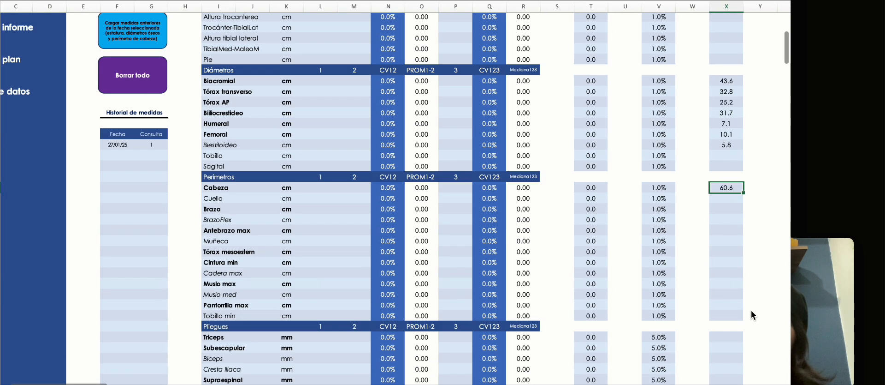
{"action": "scroll", "coordinate": [751, 310], "scroll_direction": "up", "scroll_amount": 10}
{"action": "scroll", "coordinate": [752, 311], "scroll_direction": "up", "scroll_amount": 1}
{"action": "scroll", "coordinate": [752, 311], "scroll_direction": "left", "scroll_amount": 3}
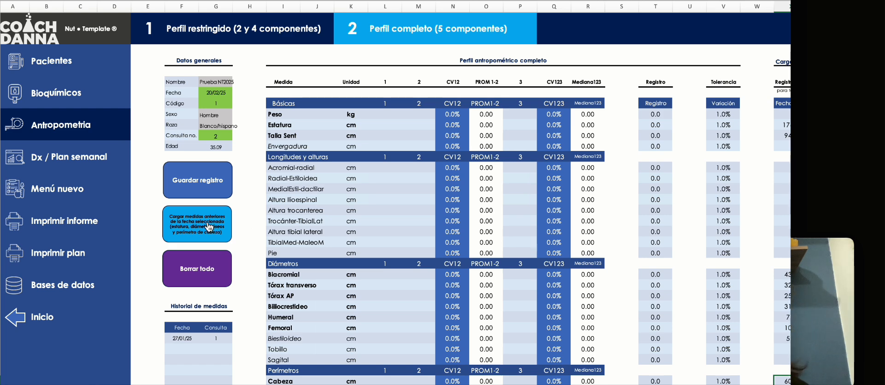
{"action": "left_click", "coordinate": [210, 226]}
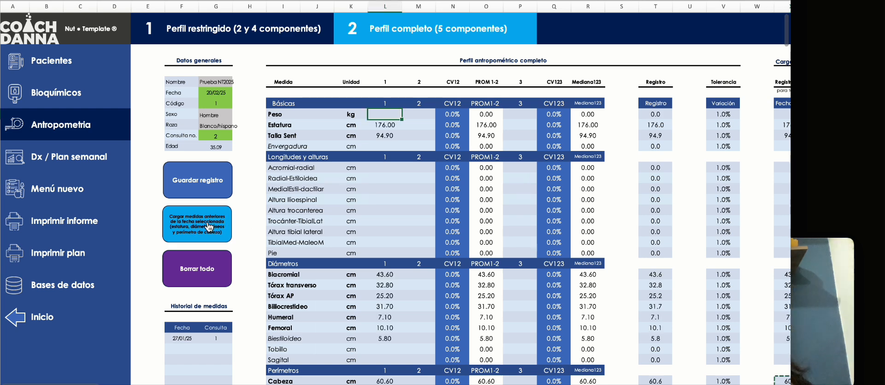
- Reselect 27/01/25 as the previous record date and load its measurements into the full profile again
{"action": "scroll", "coordinate": [210, 226], "scroll_direction": "right", "scroll_amount": 3}
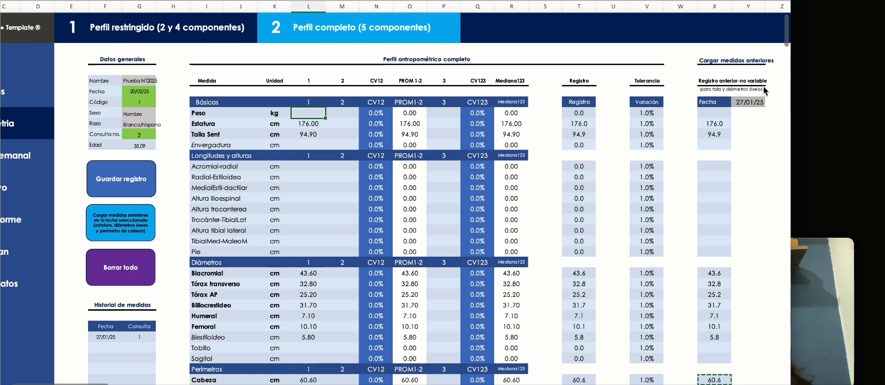
{"action": "left_click", "coordinate": [761, 102]}
{"action": "left_click", "coordinate": [771, 102]}
{"action": "left_click", "coordinate": [762, 108]}
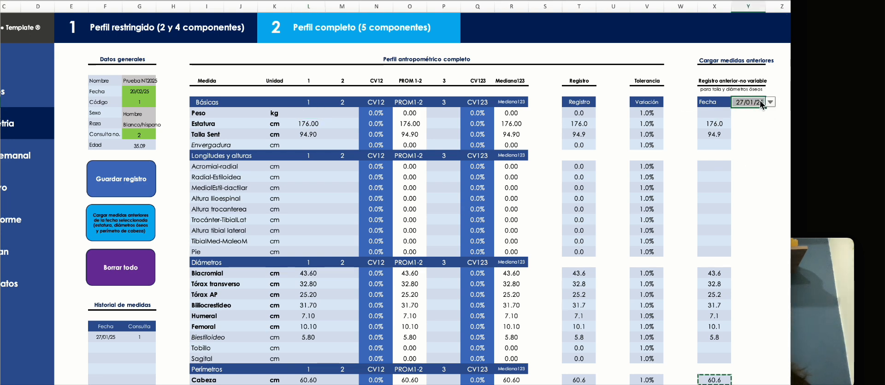
{"action": "left_click", "coordinate": [771, 102]}
{"action": "left_click", "coordinate": [752, 113]}
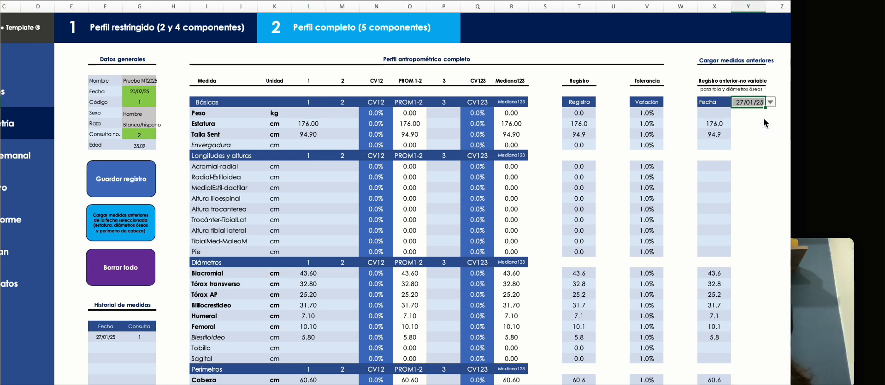
{"action": "scroll", "coordinate": [386, 211], "scroll_direction": "left", "scroll_amount": 3}
{"action": "left_click", "coordinate": [214, 227]}
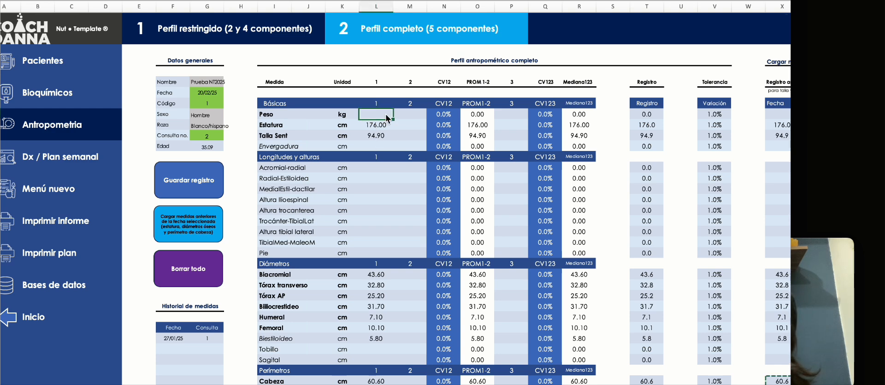
{"action": "left_click", "coordinate": [387, 168]}
{"action": "left_click", "coordinate": [388, 180]}
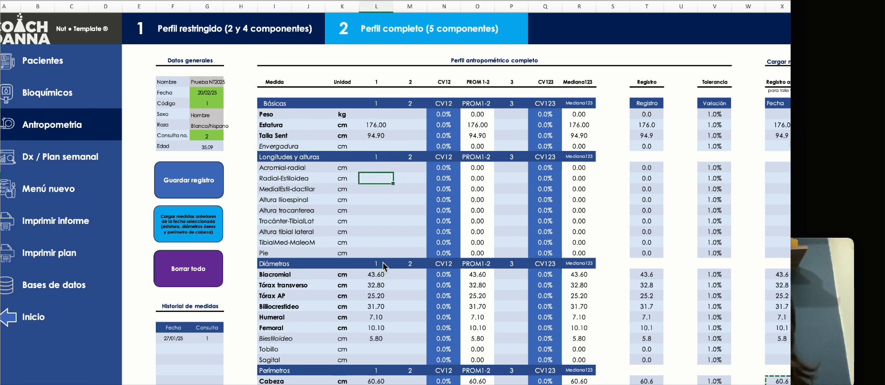
{"action": "left_click", "coordinate": [385, 284]}
{"action": "left_click", "coordinate": [407, 275]}
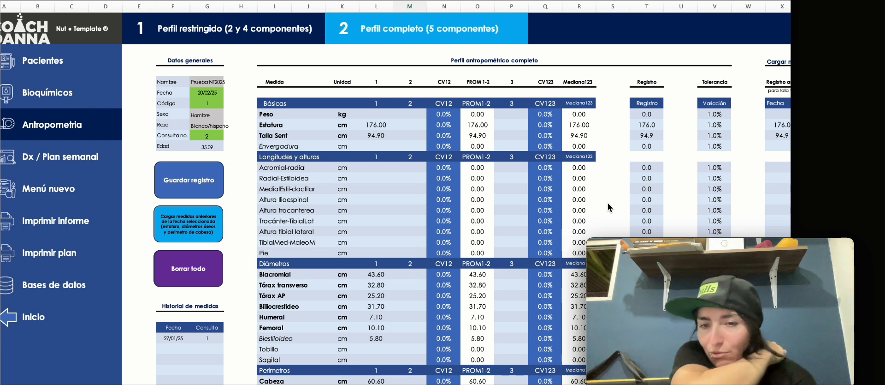
{"action": "left_click", "coordinate": [228, 217]}
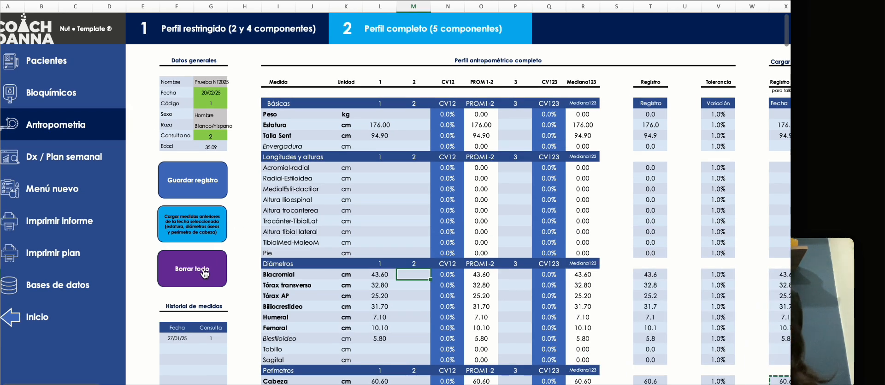
- Set the first Peso measurement to 100 kg and save the full anthropometric record to the database
{"action": "left_click", "coordinate": [389, 113]}
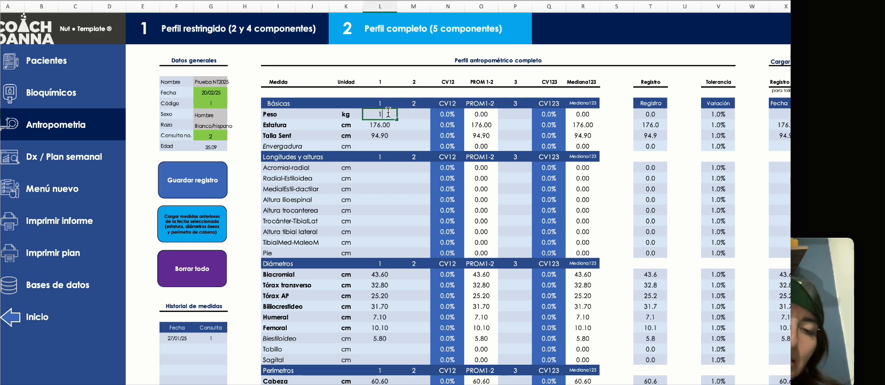
{"action": "key", "text": "Return"}
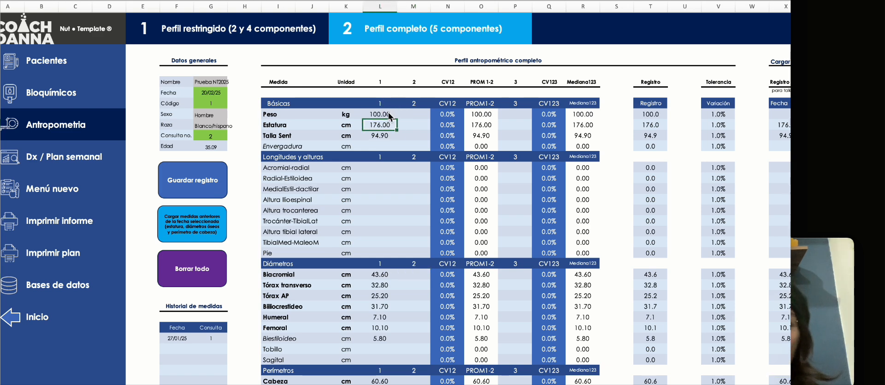
{"action": "left_click", "coordinate": [202, 190]}
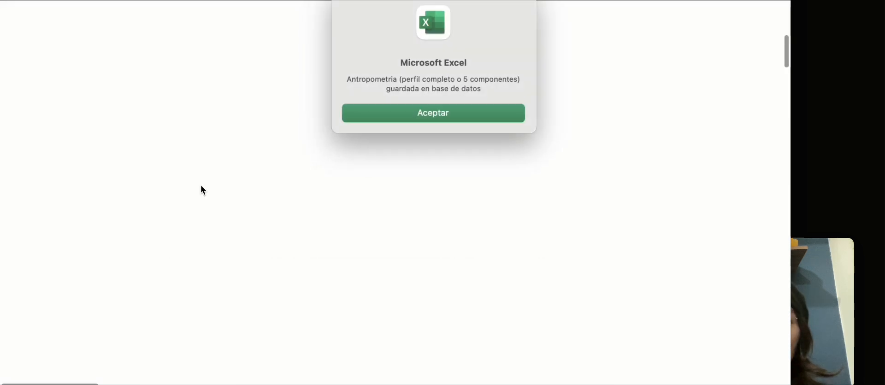
{"action": "left_click", "coordinate": [398, 117]}
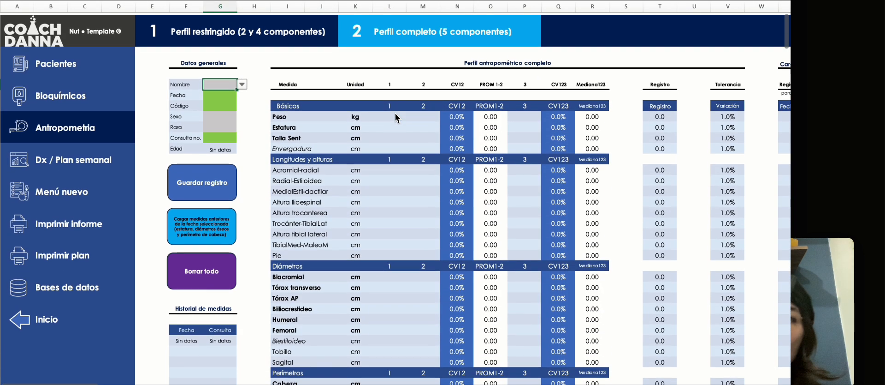
- Open the measurements database, examine the 20/02/25 record of Prueba NT2025 across its columns, and return to the start
{"action": "left_click", "coordinate": [19, 290]}
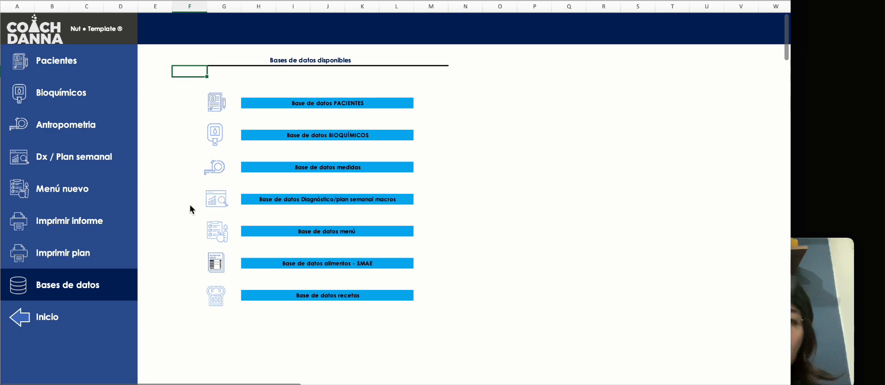
{"action": "left_click", "coordinate": [220, 168]}
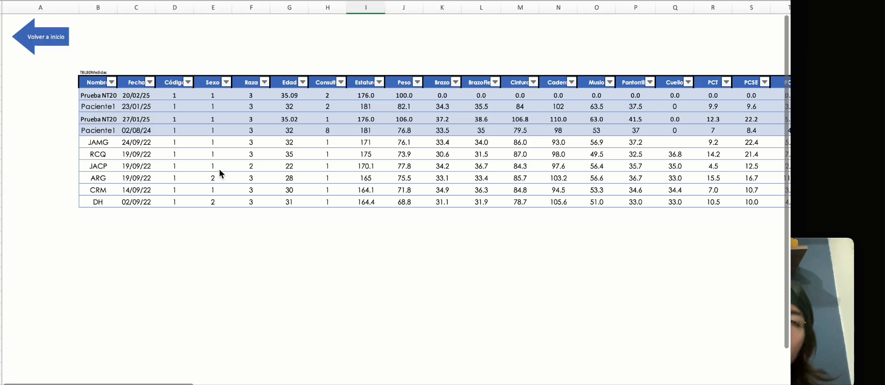
{"action": "scroll", "coordinate": [112, 134], "scroll_direction": "up", "scroll_amount": 5, "text": "ctrl"}
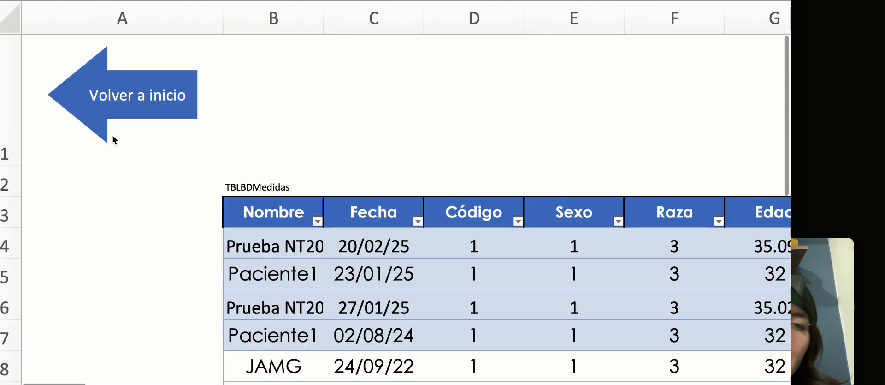
{"action": "left_click", "coordinate": [321, 255]}
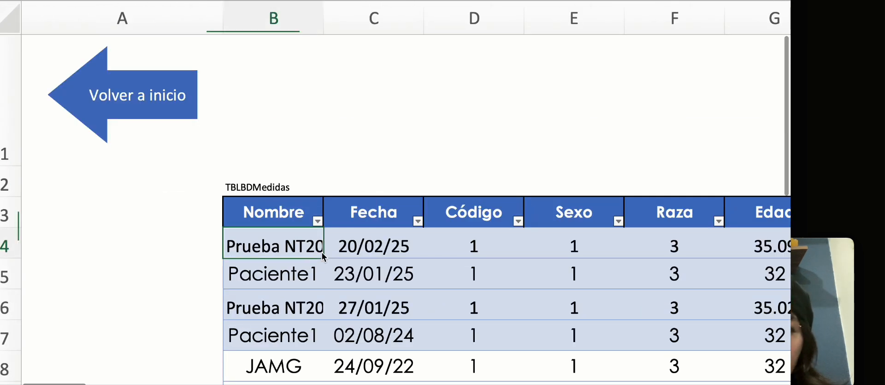
{"action": "left_click", "coordinate": [369, 255]}
{"action": "scroll", "coordinate": [530, 277], "scroll_direction": "right", "scroll_amount": 10}
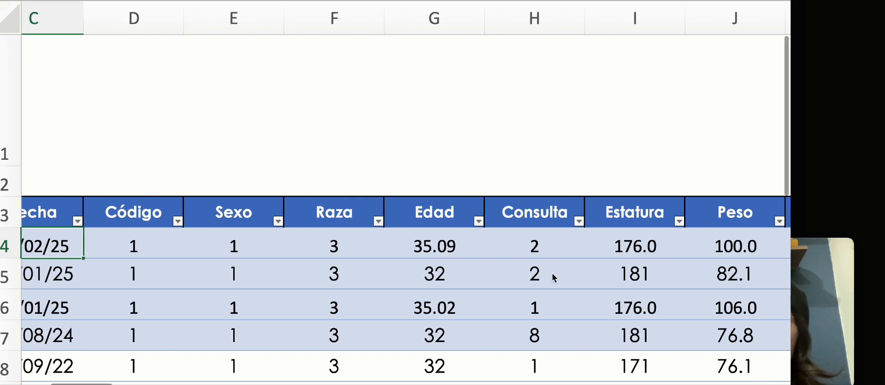
{"action": "scroll", "coordinate": [605, 273], "scroll_direction": "down", "scroll_amount": 3}
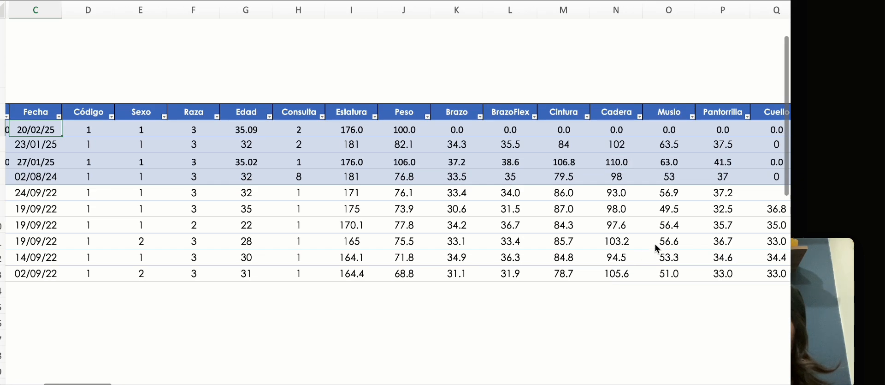
{"action": "scroll", "coordinate": [659, 235], "scroll_direction": "left", "scroll_amount": 5}
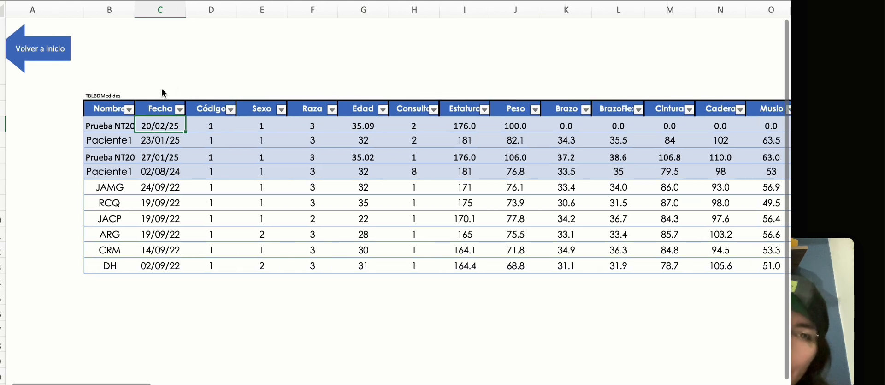
{"action": "left_click", "coordinate": [65, 51]}
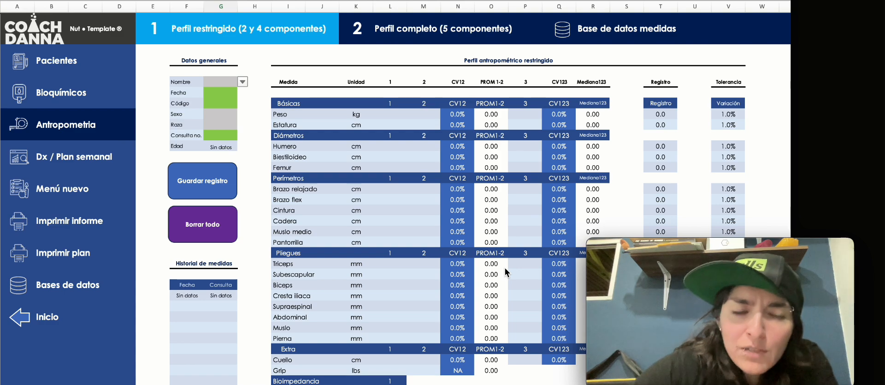
- Open the full anthropometric profile and examine its Pliegues and Extra sections, including the Der and Izq Grip fields
{"action": "left_click", "coordinate": [358, 31]}
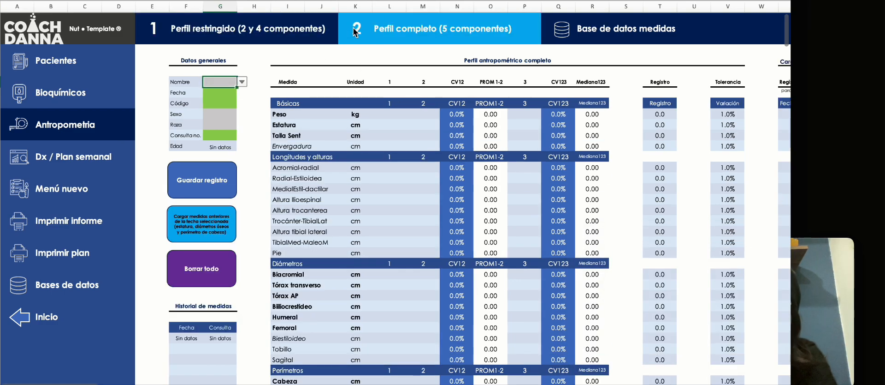
{"action": "scroll", "coordinate": [358, 155], "scroll_direction": "down", "scroll_amount": 2}
{"action": "scroll", "coordinate": [358, 155], "scroll_direction": "down", "scroll_amount": 10}
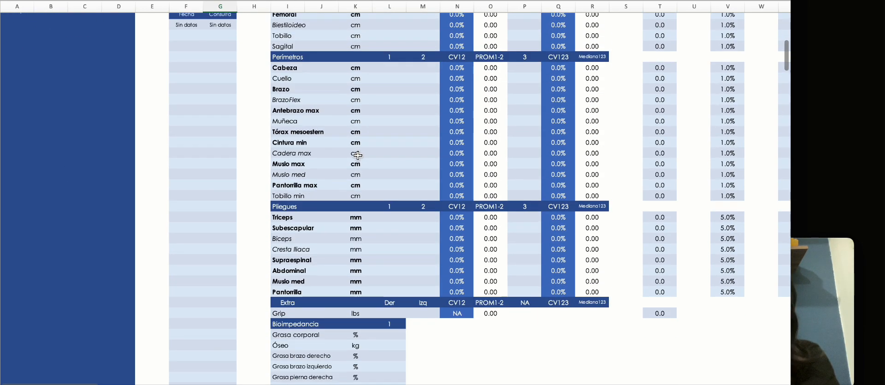
{"action": "left_click", "coordinate": [415, 230]}
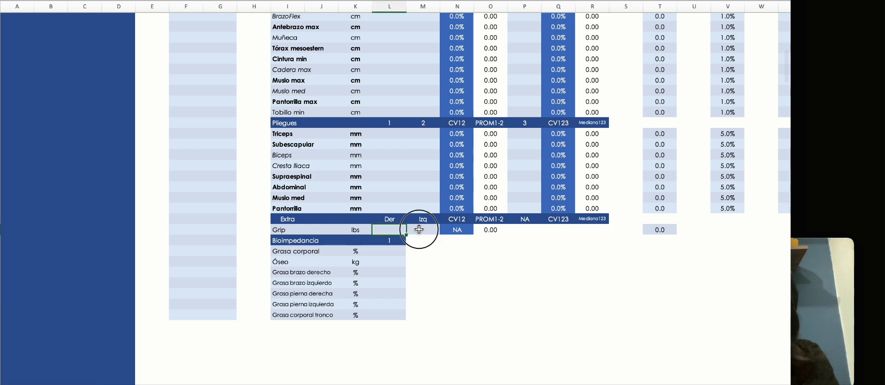
{"action": "scroll", "coordinate": [326, 254], "scroll_direction": "up", "scroll_amount": 12}
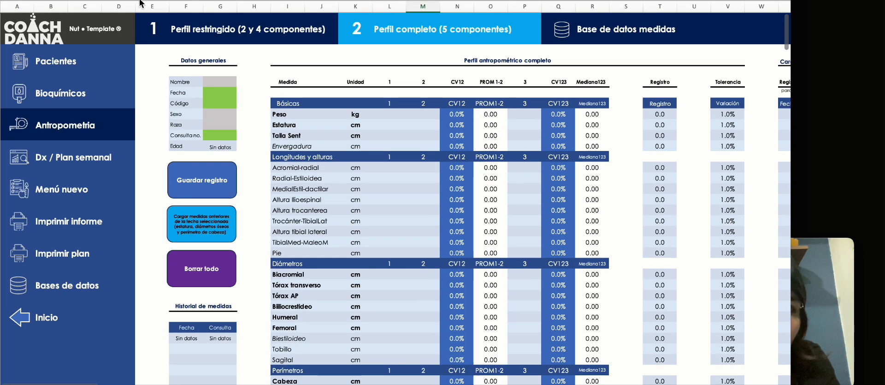
- Open the restricted profile and examine the two Grip fields in its Extra section
{"action": "left_click", "coordinate": [155, 24]}
{"action": "scroll", "coordinate": [283, 162], "scroll_direction": "down", "scroll_amount": 1}
{"action": "scroll", "coordinate": [283, 162], "scroll_direction": "down", "scroll_amount": 7}
{"action": "scroll", "coordinate": [350, 147], "scroll_direction": "up", "scroll_amount": 1}
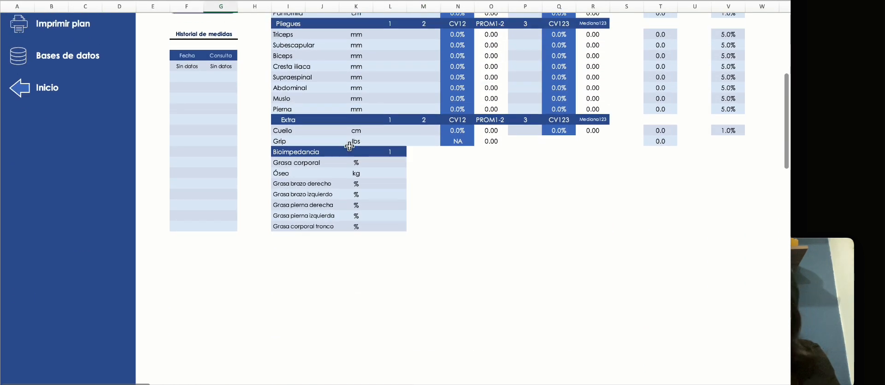
{"action": "left_click", "coordinate": [406, 141]}
{"action": "left_click", "coordinate": [424, 141]}
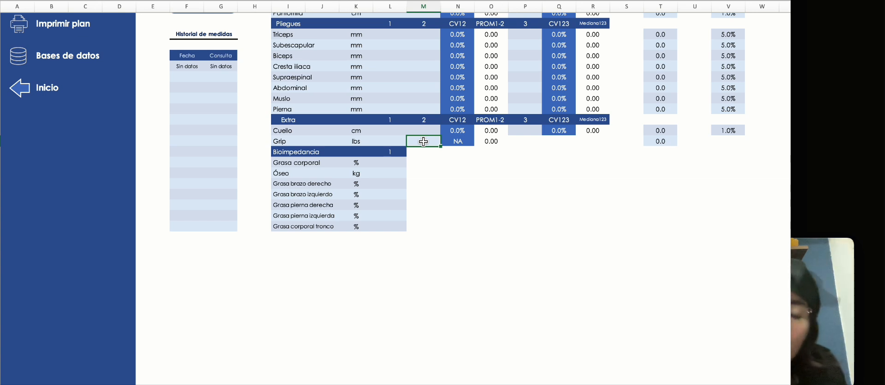
- Examine the two Grip fields in the restricted profile and switch to the full anthropometric profile
{"action": "left_click", "coordinate": [398, 140]}
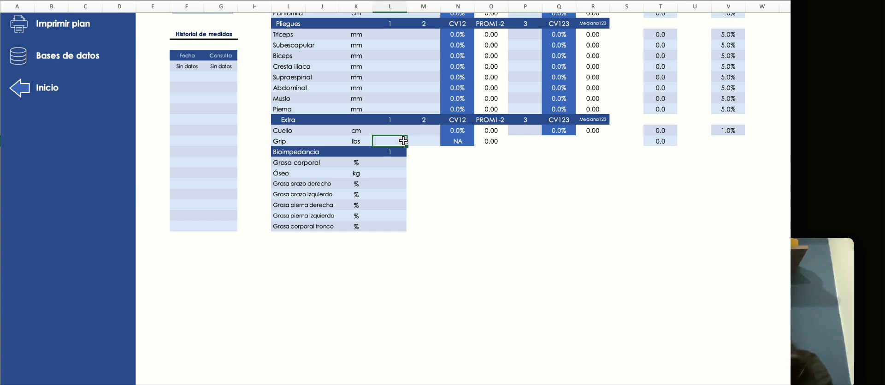
{"action": "left_click", "coordinate": [424, 141]}
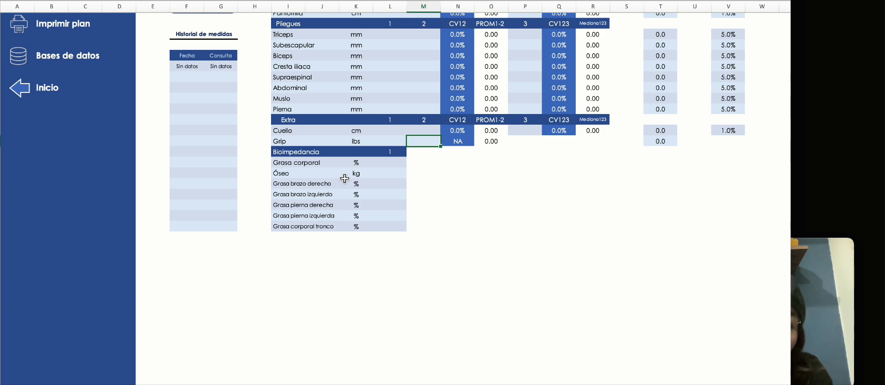
{"action": "scroll", "coordinate": [344, 175], "scroll_direction": "up", "scroll_amount": 8}
{"action": "scroll", "coordinate": [344, 178], "scroll_direction": "down", "scroll_amount": 1}
{"action": "left_click", "coordinate": [356, 36]}
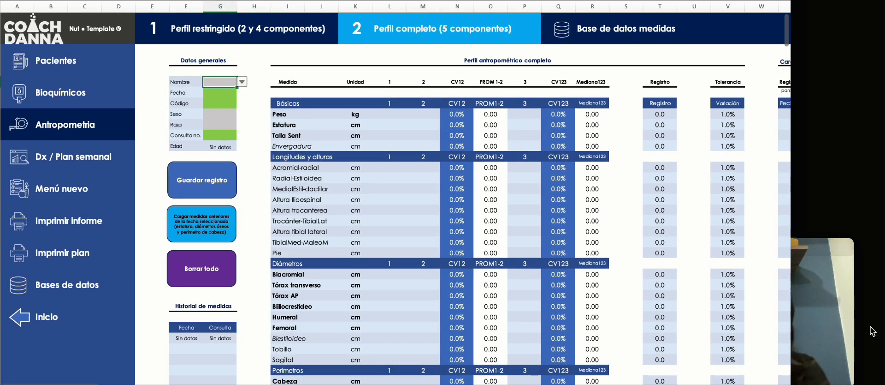
{"action": "left_click", "coordinate": [833, 326]}
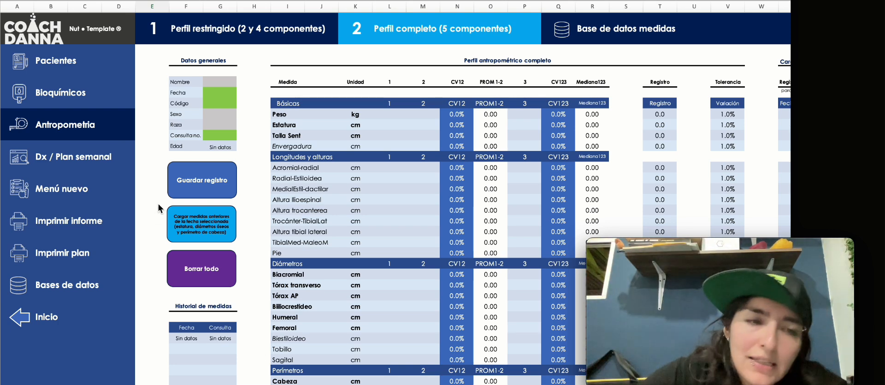
- Open the Dx / Plan semanal diagnosis, clear the loaded patient data, enter the patient code and choose Paciente1 as the name
{"action": "left_click", "coordinate": [21, 161]}
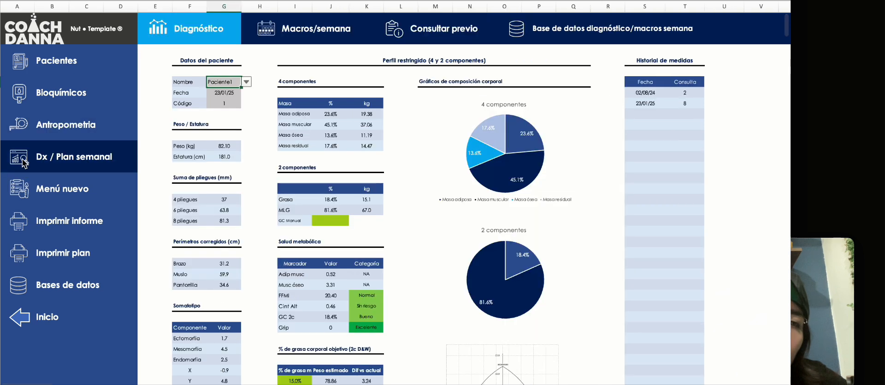
{"action": "key", "text": "Delete"}
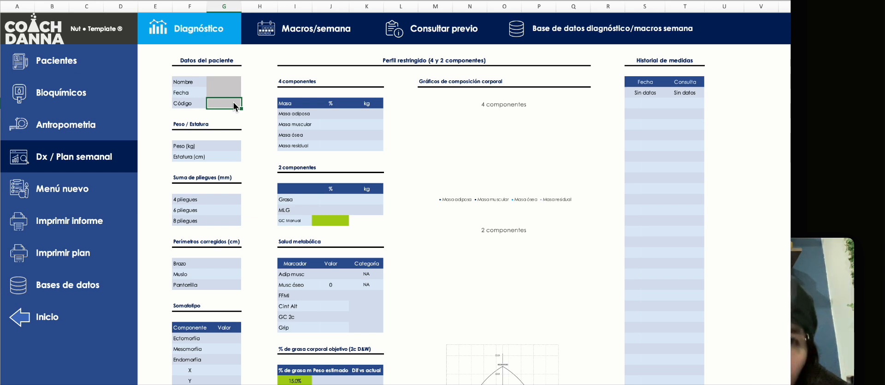
{"action": "type", "text": "1"}
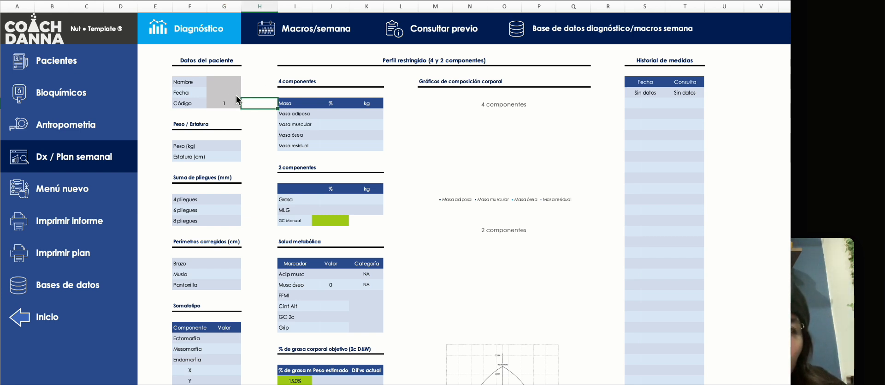
{"action": "left_click", "coordinate": [238, 83]}
{"action": "left_click", "coordinate": [247, 82]}
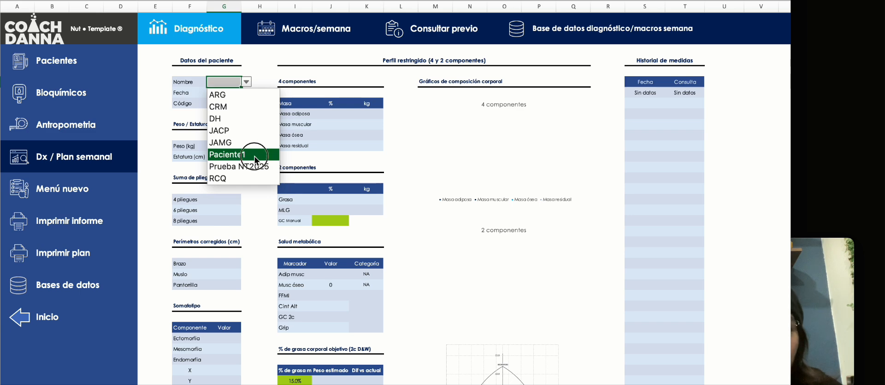
{"action": "left_click", "coordinate": [254, 156]}
- Load the diagnosis for the 02/08/24 measurement and switch the date to 23/01/25
{"action": "left_click", "coordinate": [236, 94]}
{"action": "left_click", "coordinate": [246, 93]}
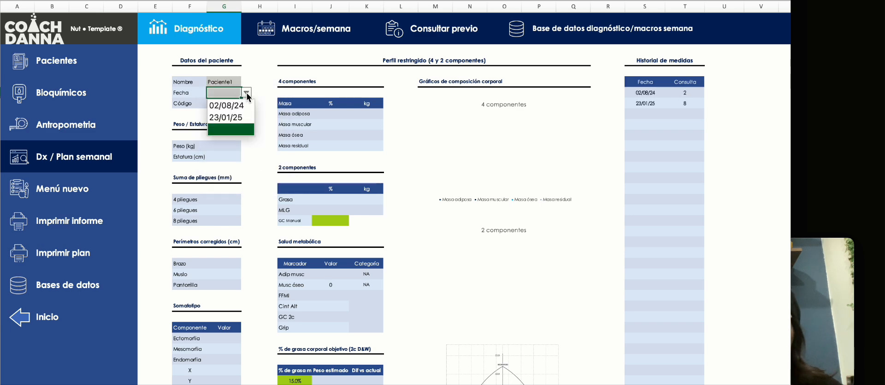
{"action": "left_click", "coordinate": [230, 103]}
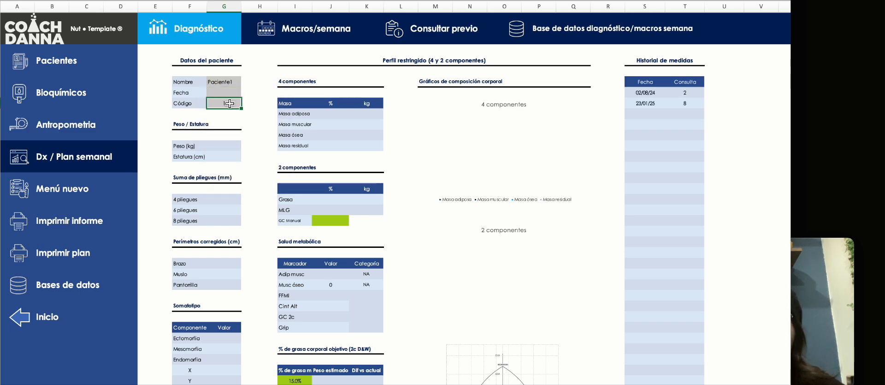
{"action": "left_click", "coordinate": [233, 92]}
{"action": "left_click", "coordinate": [247, 93]}
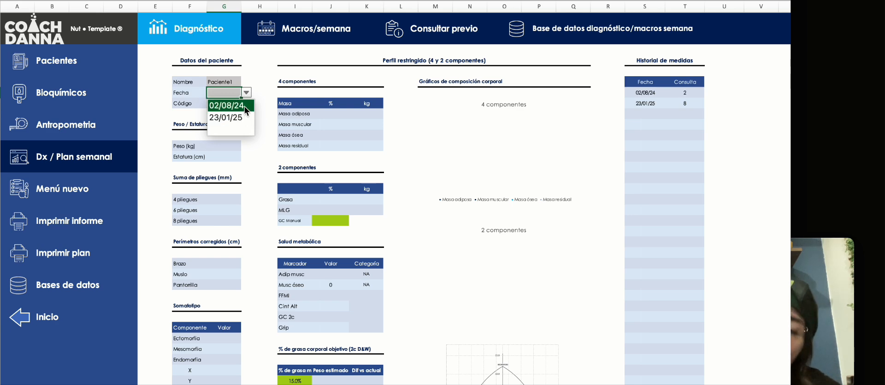
{"action": "left_click", "coordinate": [244, 106]}
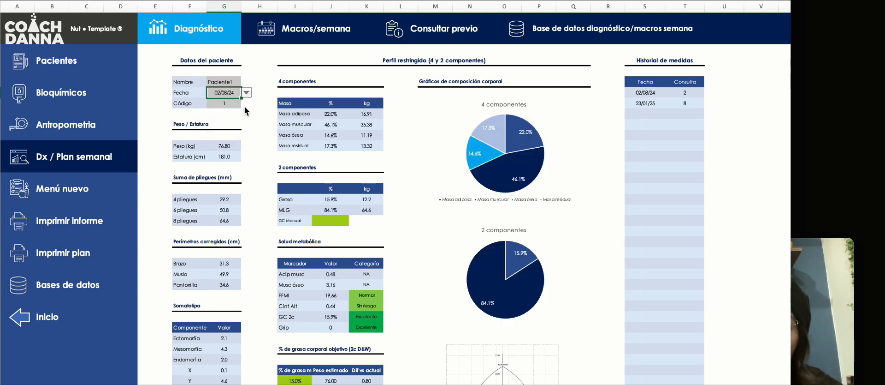
{"action": "left_click", "coordinate": [247, 93]}
{"action": "left_click", "coordinate": [246, 118]}
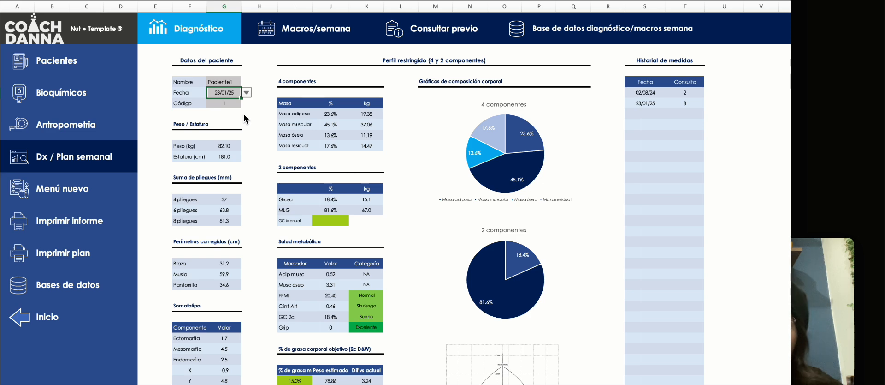
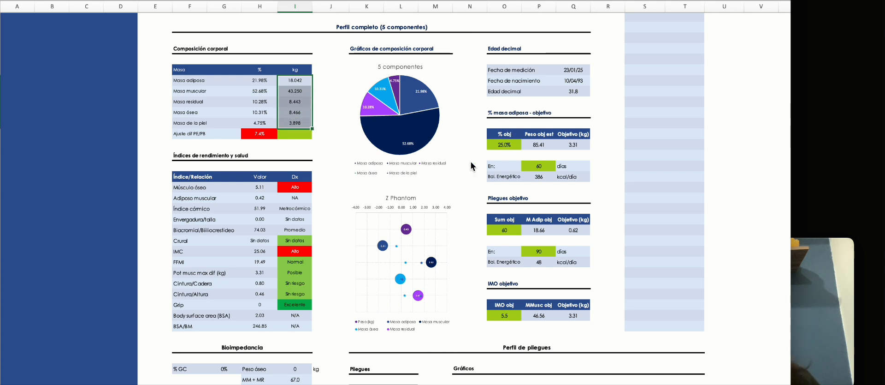
- Examine the Índices de rendimiento y salud table and compare the restricted profile results with the Perfil completo (5 componentes) section
{"action": "left_click", "coordinate": [187, 190]}
{"action": "left_click", "coordinate": [265, 189]}
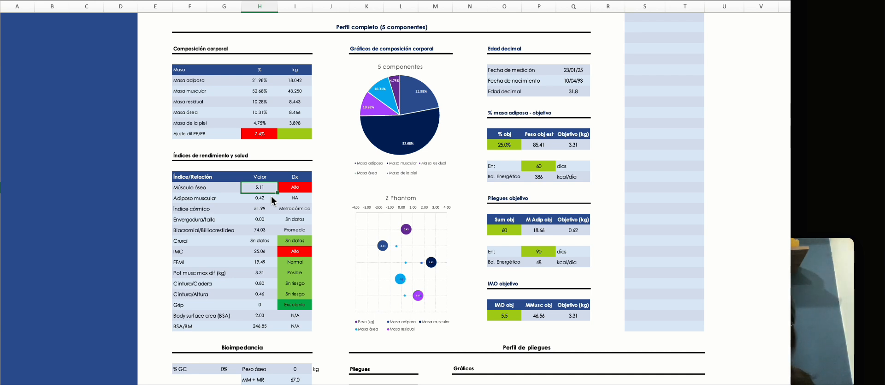
{"action": "left_click_drag", "start_coordinate": [222, 188], "coordinate": [291, 328]}
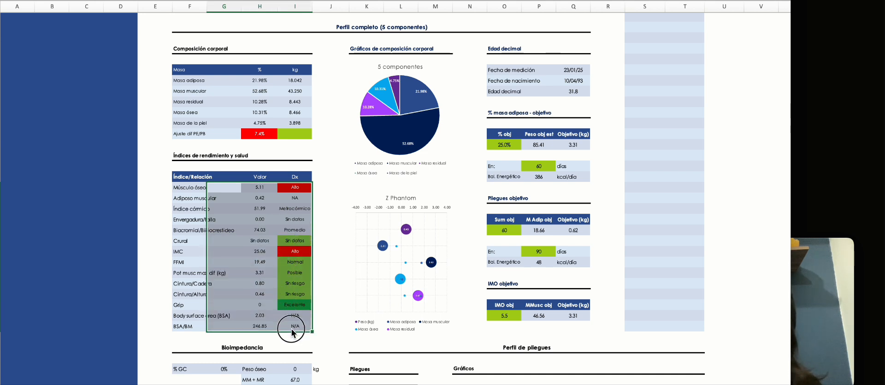
{"action": "left_click", "coordinate": [153, 275]}
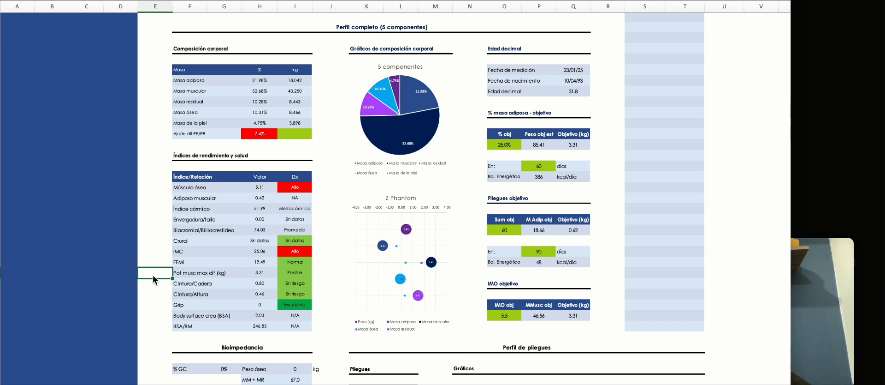
{"action": "scroll", "coordinate": [153, 274], "scroll_direction": "up", "scroll_amount": 12}
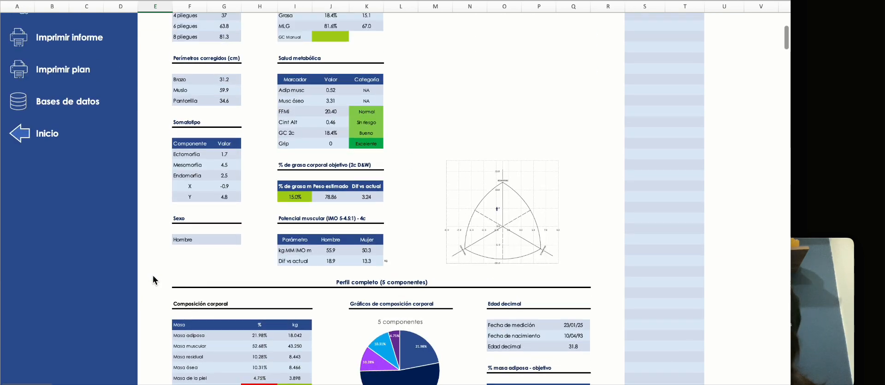
{"action": "scroll", "coordinate": [153, 275], "scroll_direction": "up", "scroll_amount": 1}
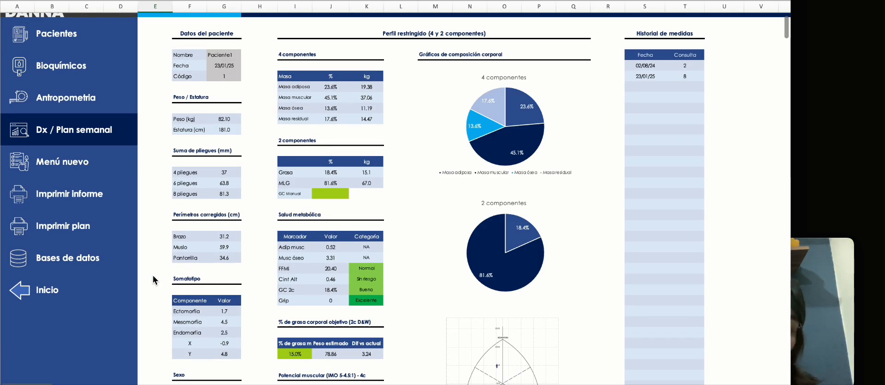
{"action": "scroll", "coordinate": [154, 279], "scroll_direction": "down", "scroll_amount": 12}
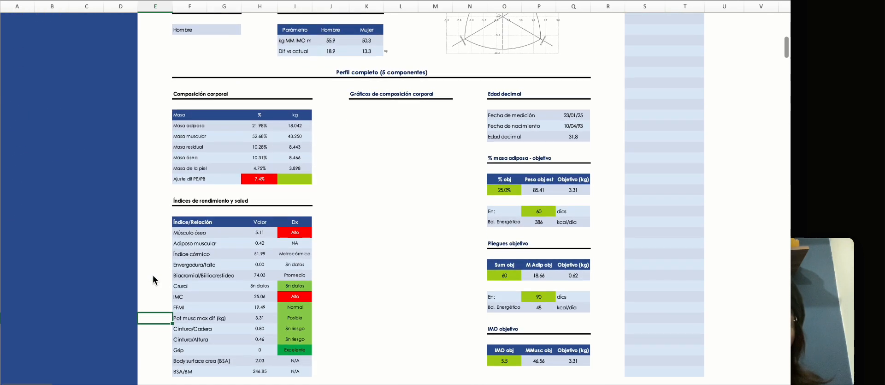
{"action": "scroll", "coordinate": [154, 275], "scroll_direction": "down", "scroll_amount": 1}
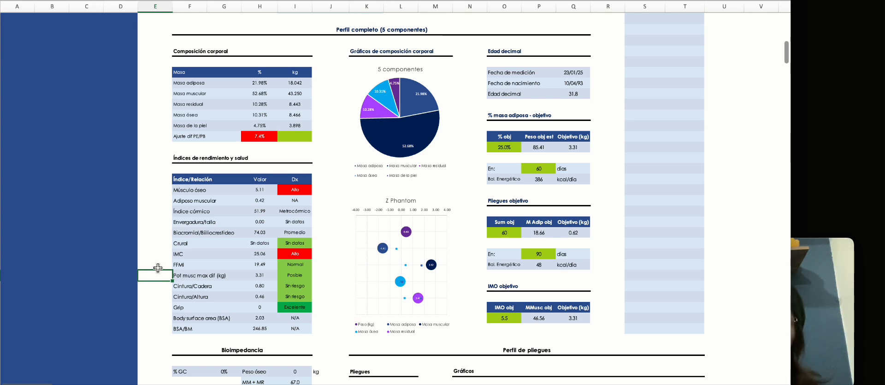
{"action": "left_click", "coordinate": [199, 28]}
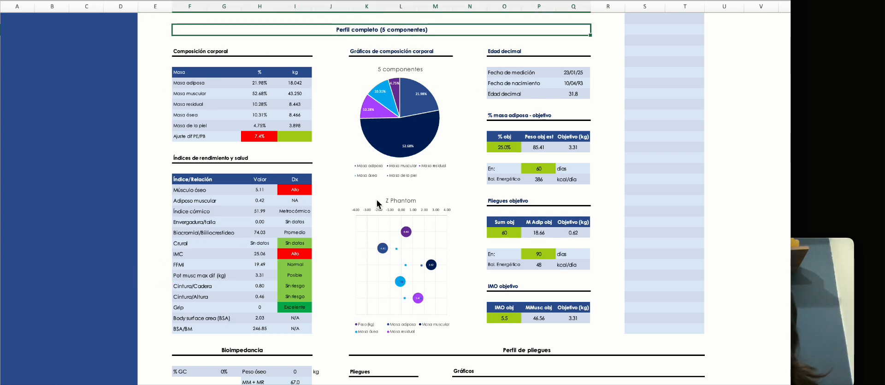
{"action": "scroll", "coordinate": [436, 224], "scroll_direction": "up", "scroll_amount": 1}
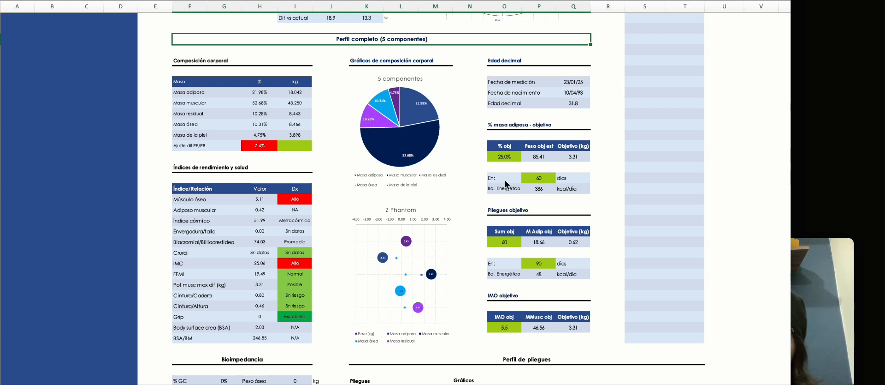
- Review the objective tables and replace the % obj value for masa adiposa with 16%
{"action": "left_click_drag", "start_coordinate": [509, 125], "coordinate": [582, 327]}
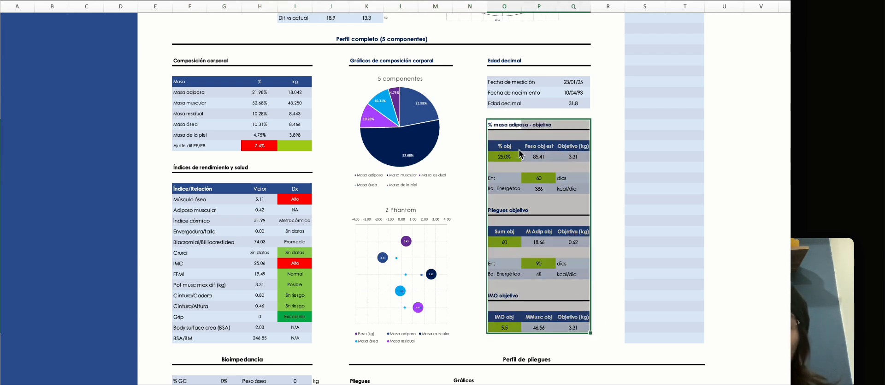
{"action": "left_click", "coordinate": [608, 154]}
{"action": "key", "text": "Left"}
{"action": "key", "text": "Left"}
{"action": "key", "text": "Left"}
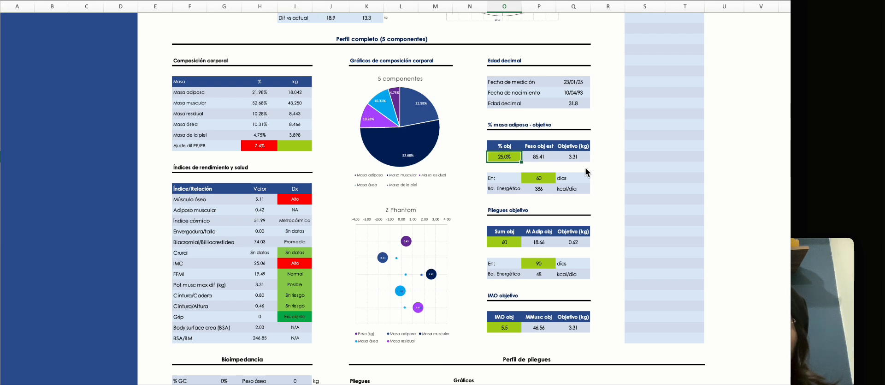
{"action": "key", "text": "Delete"}
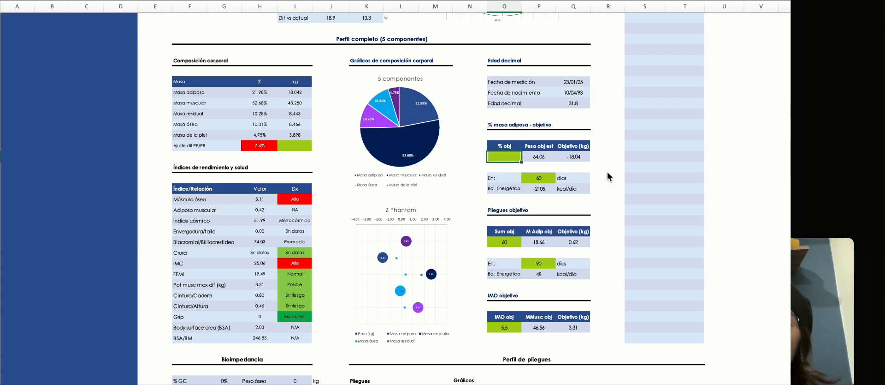
{"action": "left_click", "coordinate": [260, 92]}
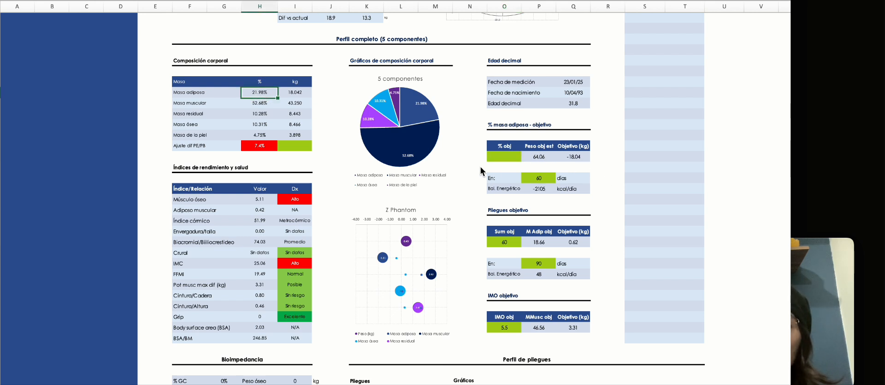
{"action": "left_click", "coordinate": [518, 160]}
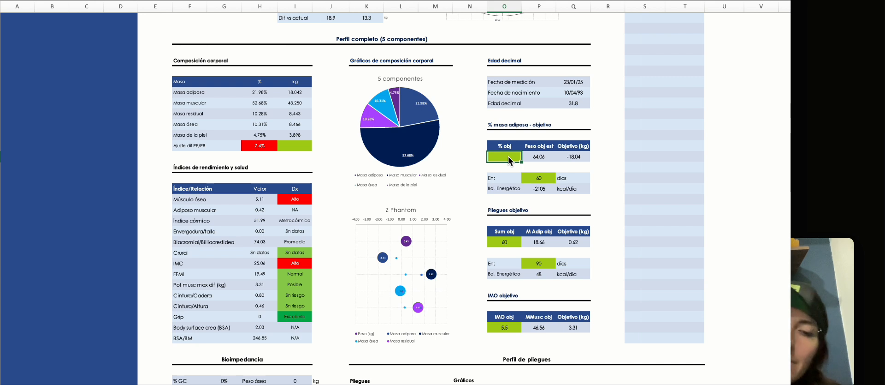
{"action": "type", "text": "16"}
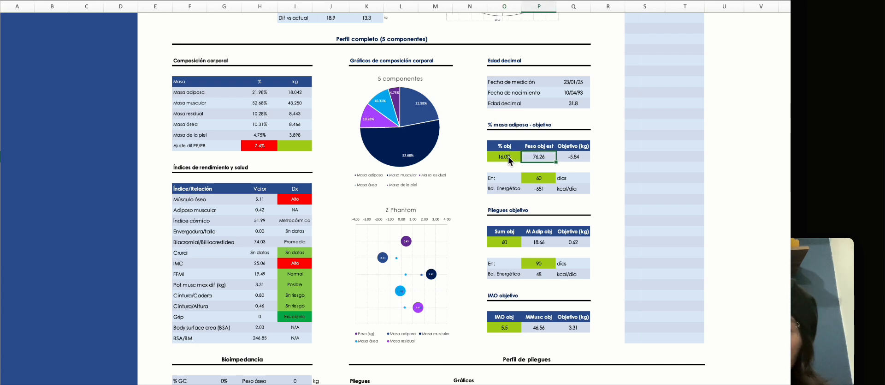
- Set the masa adiposa objective period to 30 days and check the resulting energy balance
{"action": "left_click", "coordinate": [574, 159]}
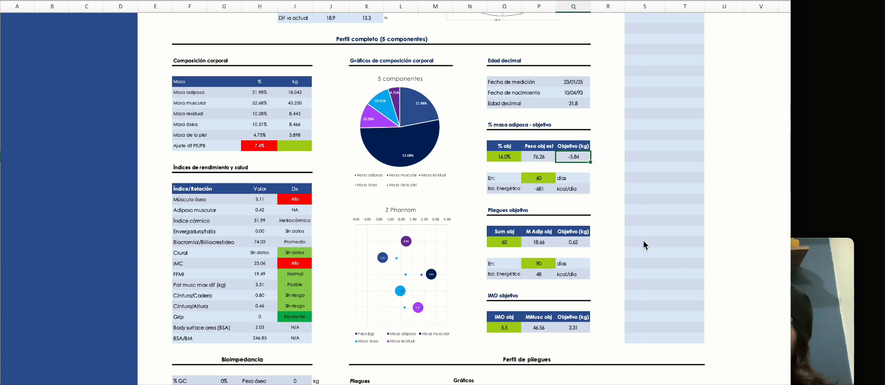
{"action": "left_click", "coordinate": [550, 179]}
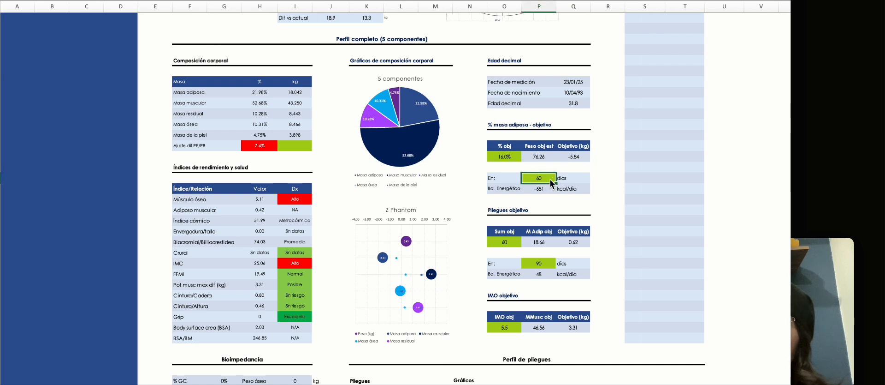
{"action": "type", "text": "30"}
{"action": "key", "text": "Return"}
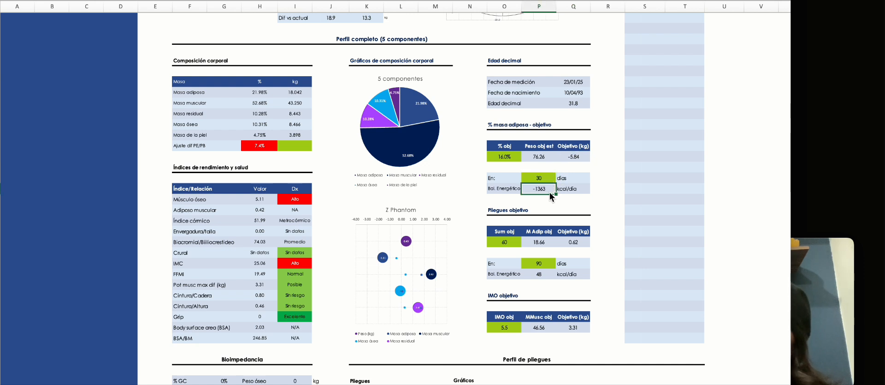
{"action": "left_click", "coordinate": [578, 191]}
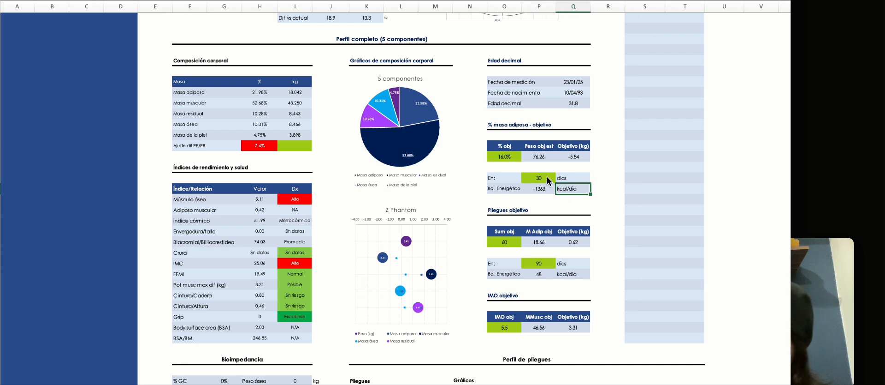
- Set the masa adiposa objective period to 90 days
{"action": "left_click", "coordinate": [550, 179]}
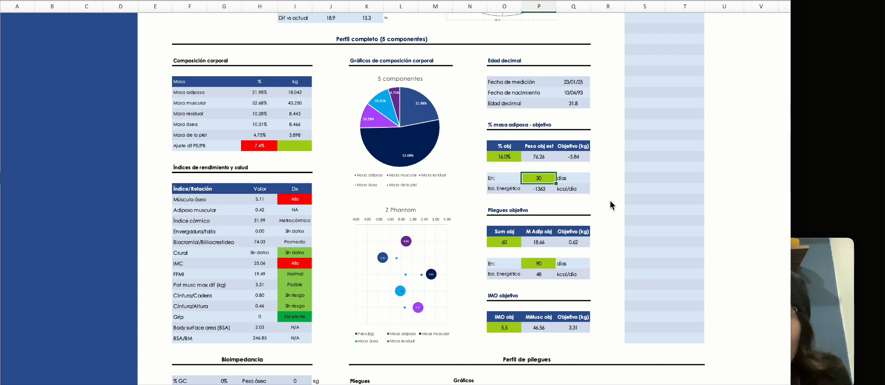
{"action": "type", "text": "9"}
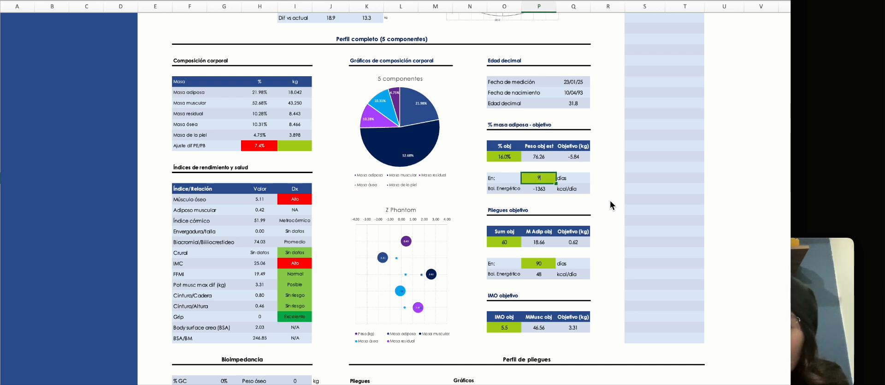
{"action": "type", "text": "0"}
{"action": "key", "text": "Return"}
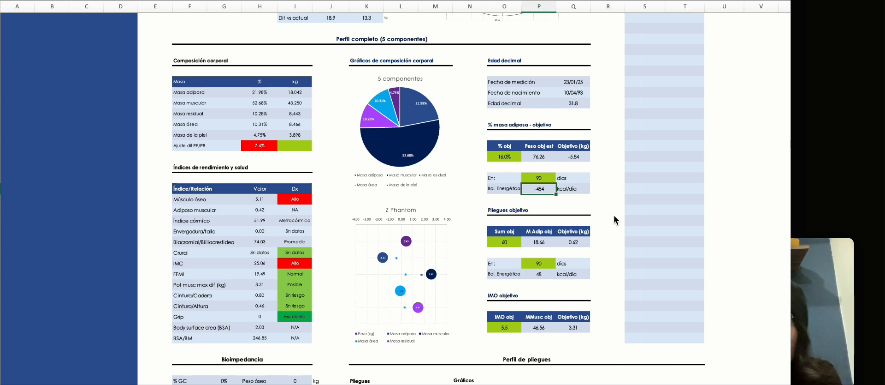
{"action": "left_click", "coordinate": [837, 282]}
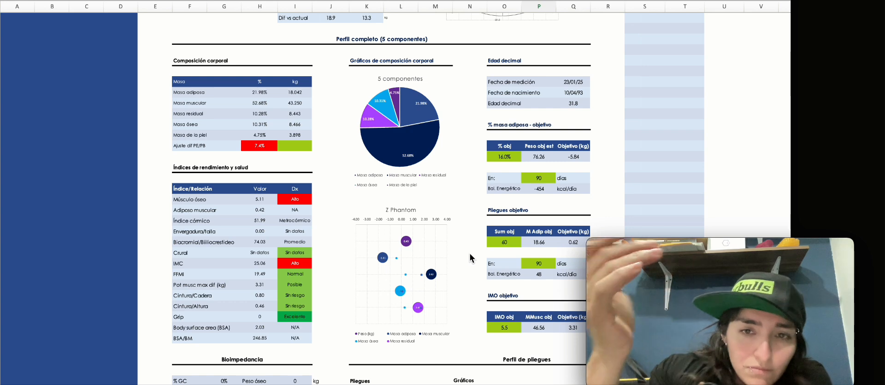
- Check the patient's 6 pliegues sum and set the Sum obj value under Pliegues objetivo to 50
{"action": "left_click", "coordinate": [478, 241]}
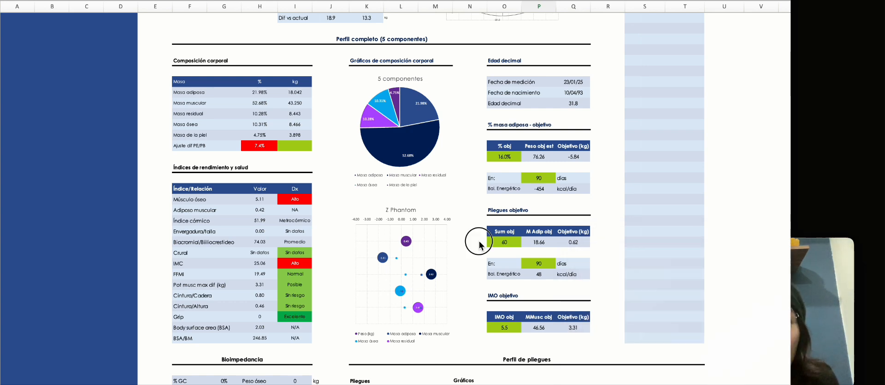
{"action": "left_click", "coordinate": [515, 241]}
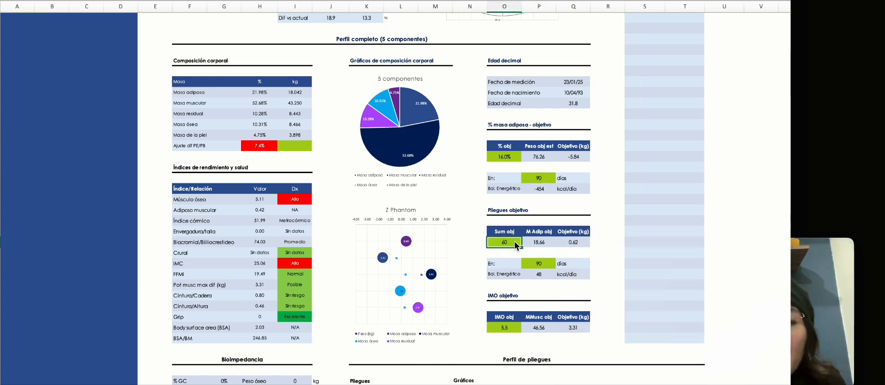
{"action": "scroll", "coordinate": [411, 176], "scroll_direction": "up", "scroll_amount": 10}
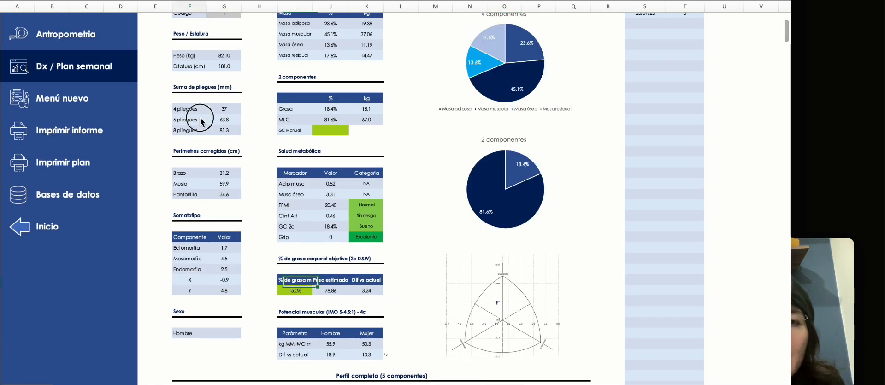
{"action": "left_click", "coordinate": [224, 121]}
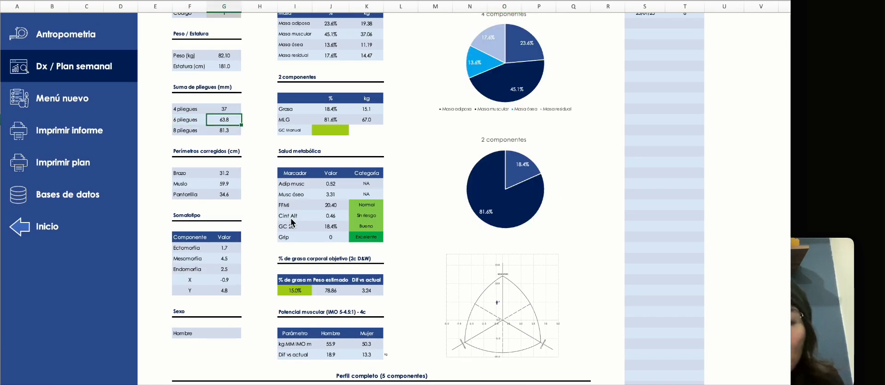
{"action": "scroll", "coordinate": [290, 218], "scroll_direction": "down", "scroll_amount": 8}
{"action": "scroll", "coordinate": [509, 284], "scroll_direction": "down", "scroll_amount": 1}
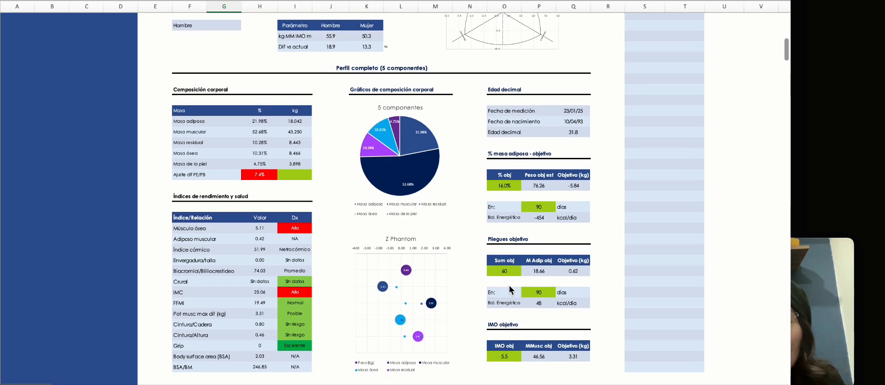
{"action": "left_click", "coordinate": [510, 255]}
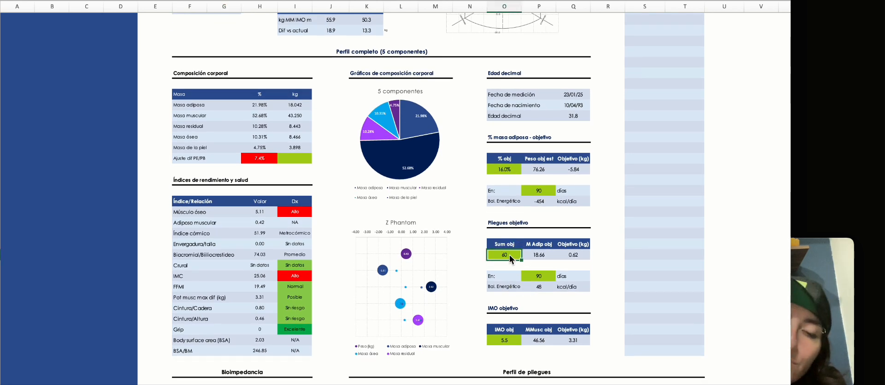
{"action": "type", "text": "50"}
{"action": "key", "text": "Return"}
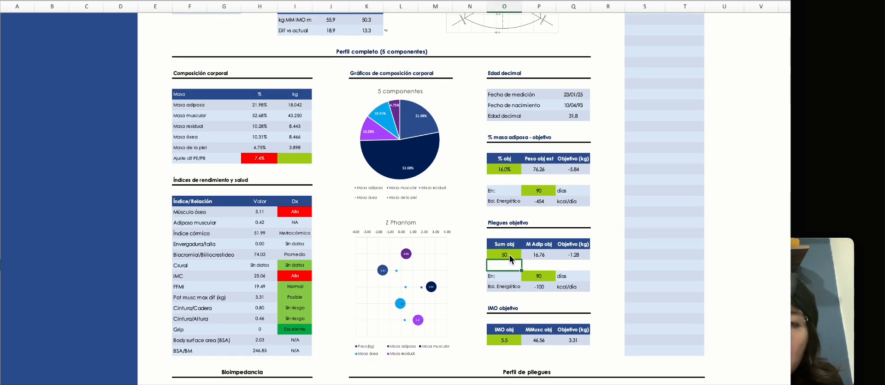
{"action": "left_click", "coordinate": [573, 254]}
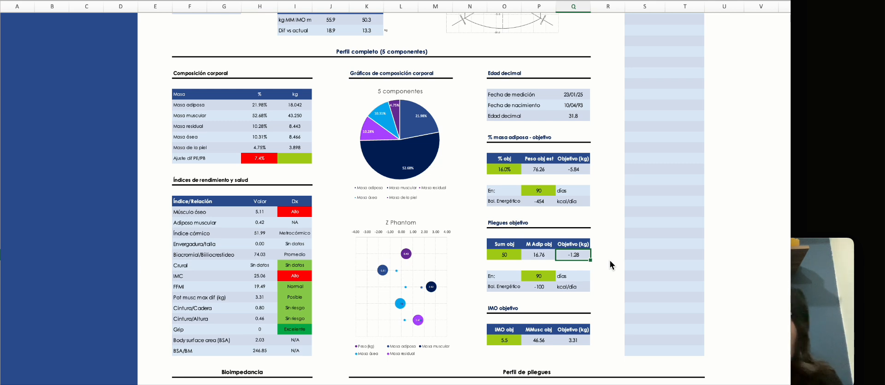
- Set the Pliegues objetivo period to 30 days
{"action": "left_click", "coordinate": [502, 169]}
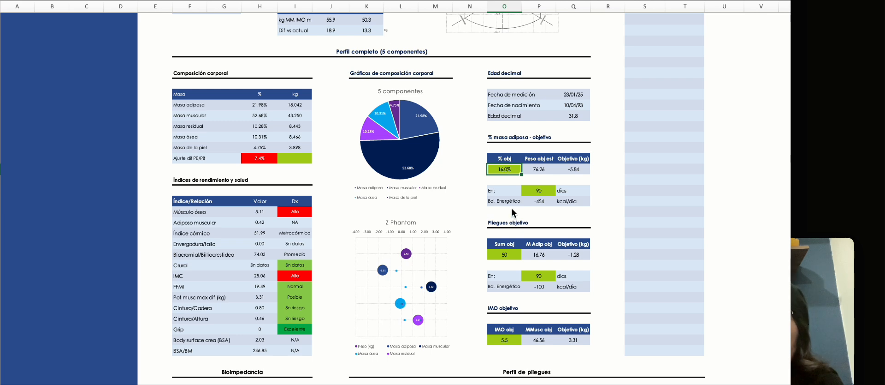
{"action": "left_click", "coordinate": [511, 254]}
{"action": "left_click", "coordinate": [554, 278]}
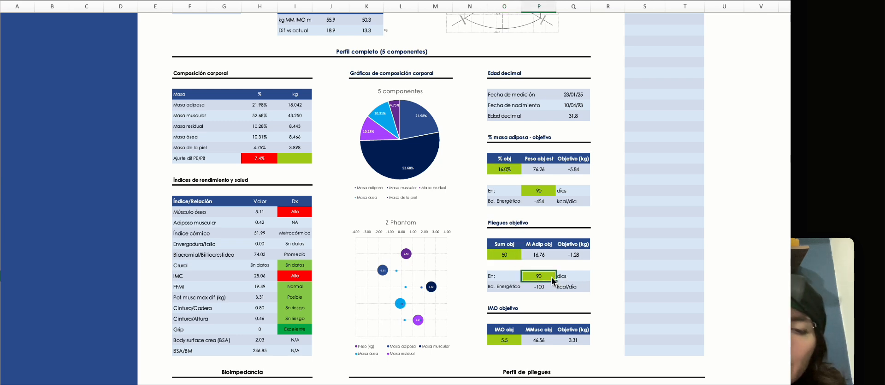
{"action": "key", "text": "BackSpace"}
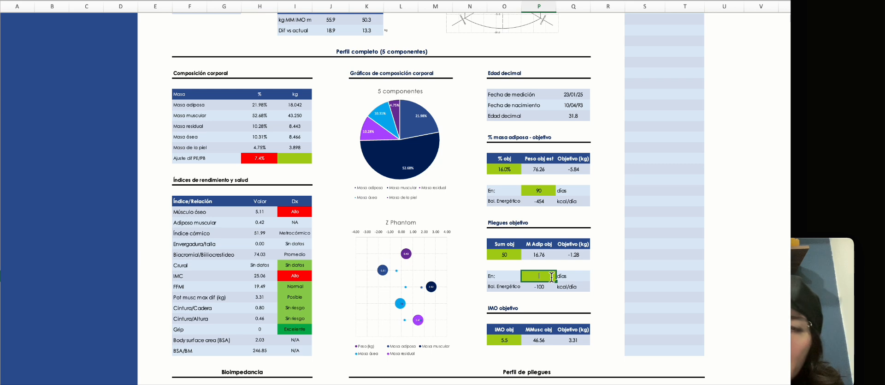
{"action": "type", "text": "30"}
{"action": "key", "text": "Return"}
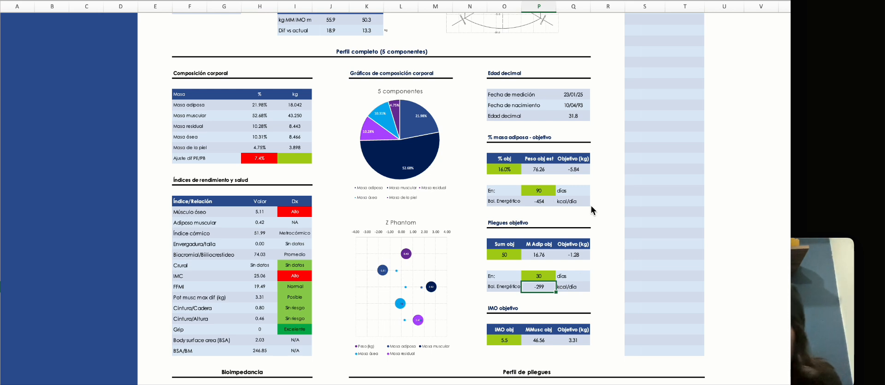
- Set the IMO obj value to 5.3 and check the resulting muscle mass objective in kg
{"action": "left_click", "coordinate": [515, 340]}
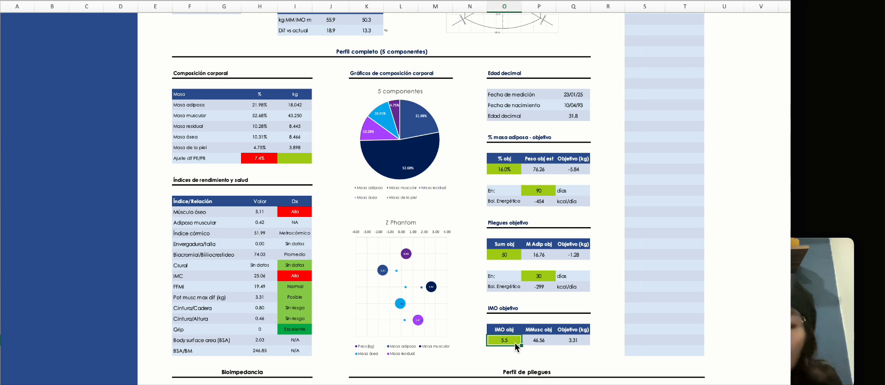
{"action": "type", "text": "5.3"}
{"action": "key", "text": "Tab"}
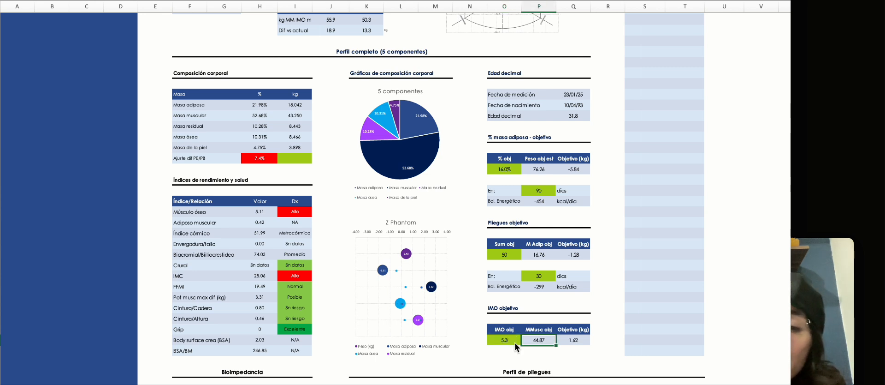
{"action": "left_click", "coordinate": [574, 340]}
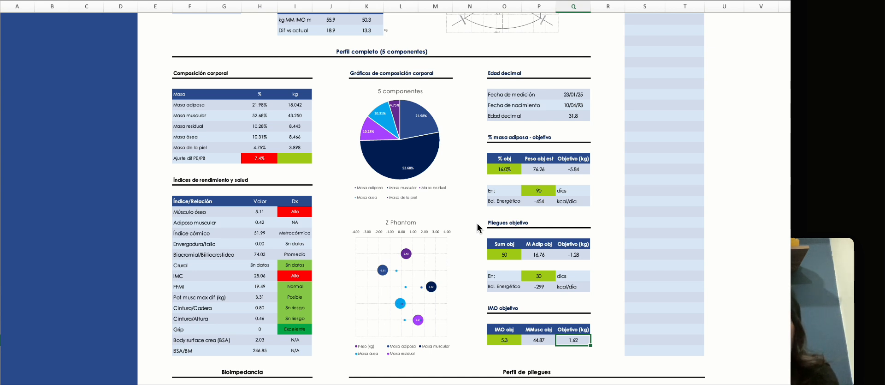
- Try 8.480 kg as the Ajuste dif PE/PB value in Composición corporal and check the five component masses
{"action": "left_click", "coordinate": [302, 159]}
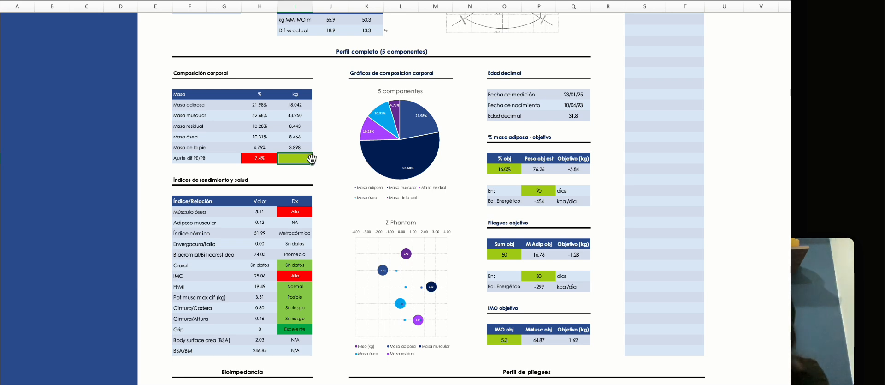
{"action": "left_click", "coordinate": [816, 295]}
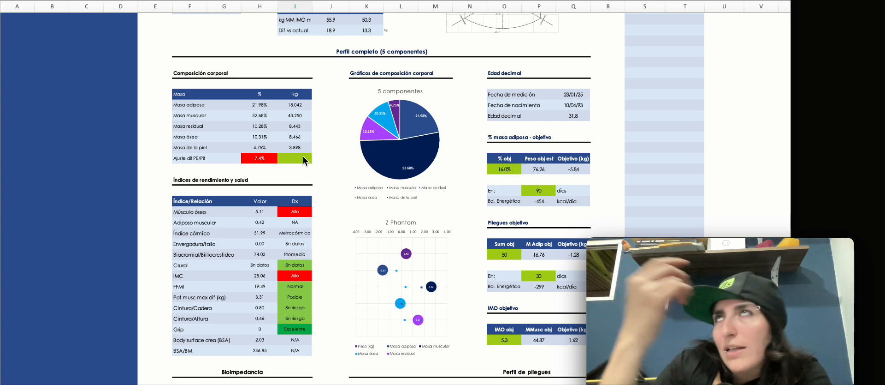
{"action": "left_click", "coordinate": [301, 134]}
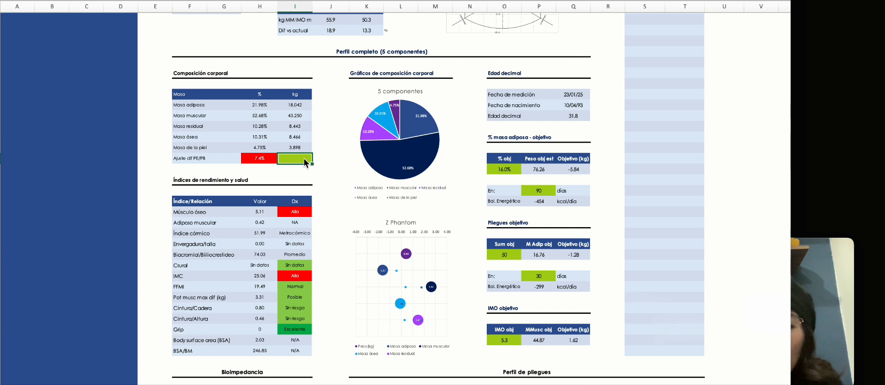
{"action": "type", "text": "8.480"}
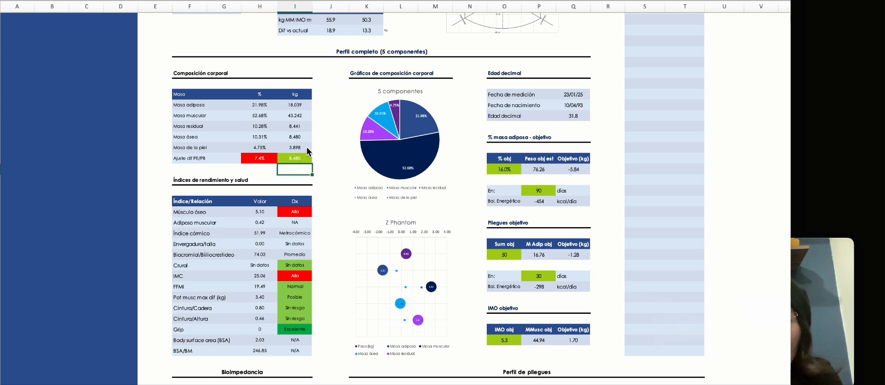
{"action": "left_click", "coordinate": [305, 139]}
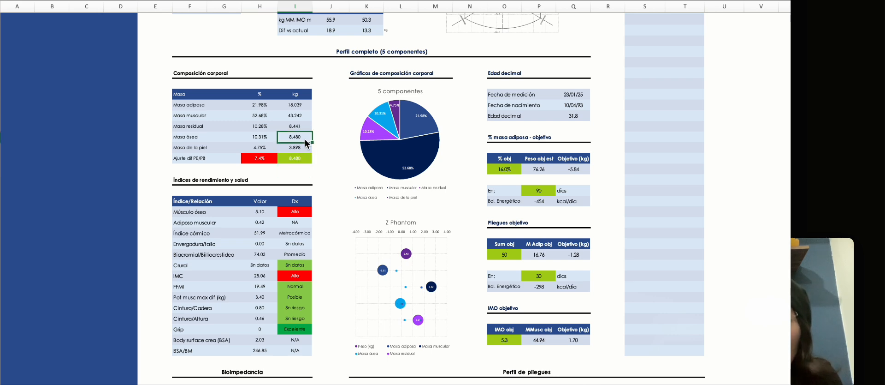
{"action": "left_click_drag", "start_coordinate": [303, 103], "coordinate": [308, 155]}
{"action": "left_click", "coordinate": [380, 122]}
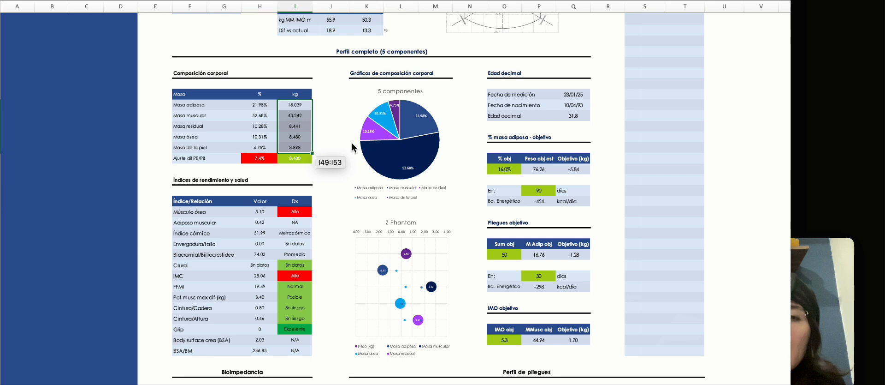
- Clear the manual kg value from the Ajuste dif PE/PB row
{"action": "left_click", "coordinate": [305, 160]}
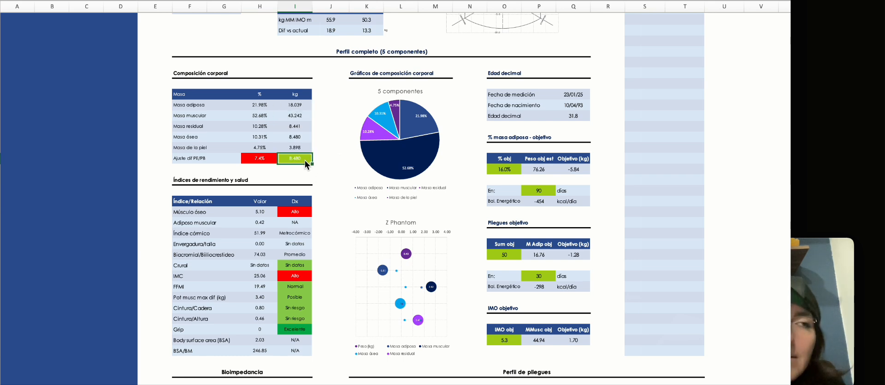
{"action": "type", "text": "8"}
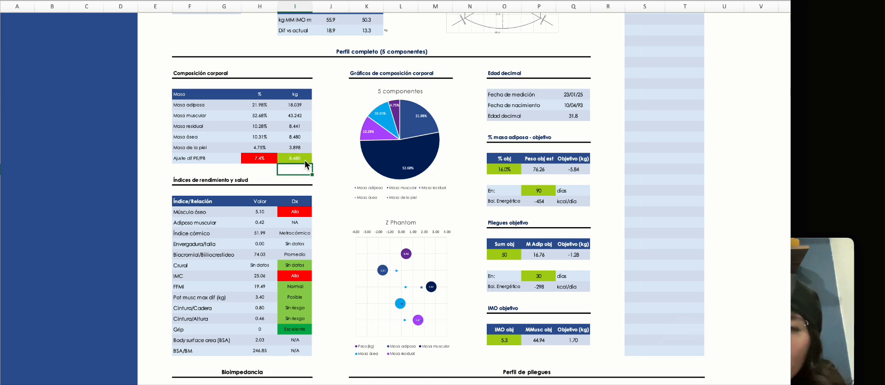
{"action": "left_click", "coordinate": [304, 159]}
{"action": "left_click", "coordinate": [315, 194]}
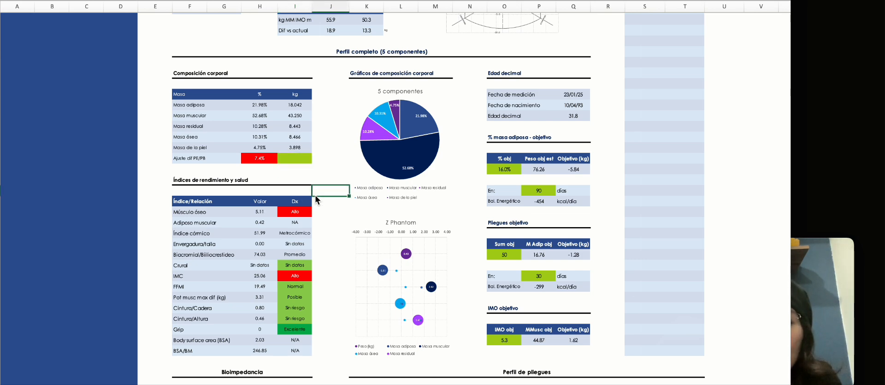
- Examine the Bioimpedancia section and the Perfil de pliegues tables and charts below the complete profile
{"action": "scroll", "coordinate": [361, 232], "scroll_direction": "down", "scroll_amount": 1}
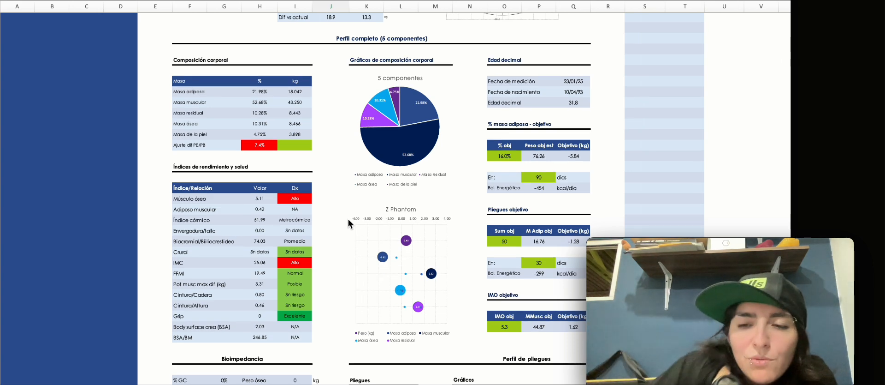
{"action": "scroll", "coordinate": [349, 220], "scroll_direction": "down", "scroll_amount": 1}
{"action": "scroll", "coordinate": [348, 220], "scroll_direction": "down", "scroll_amount": 2}
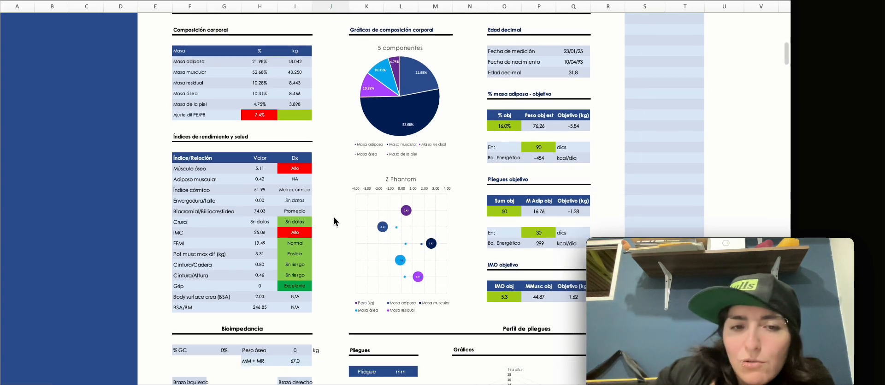
{"action": "scroll", "coordinate": [334, 221], "scroll_direction": "down", "scroll_amount": 2}
{"action": "scroll", "coordinate": [335, 221], "scroll_direction": "up", "scroll_amount": 20}
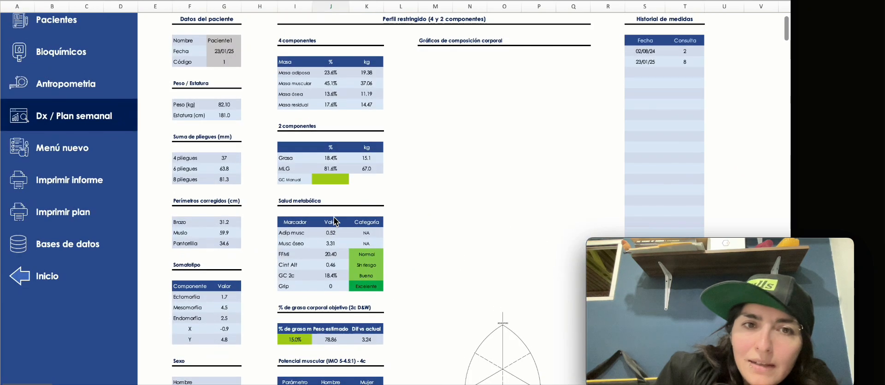
{"action": "scroll", "coordinate": [335, 221], "scroll_direction": "down", "scroll_amount": 20}
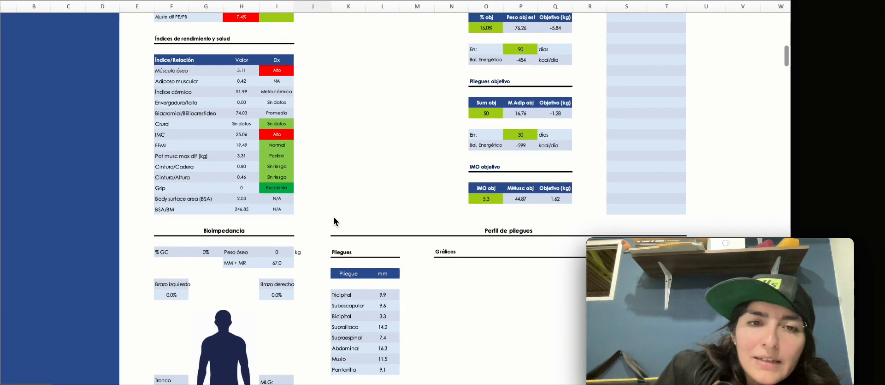
{"action": "scroll", "coordinate": [334, 221], "scroll_direction": "down", "scroll_amount": 10}
{"action": "scroll", "coordinate": [334, 221], "scroll_direction": "right", "scroll_amount": 2}
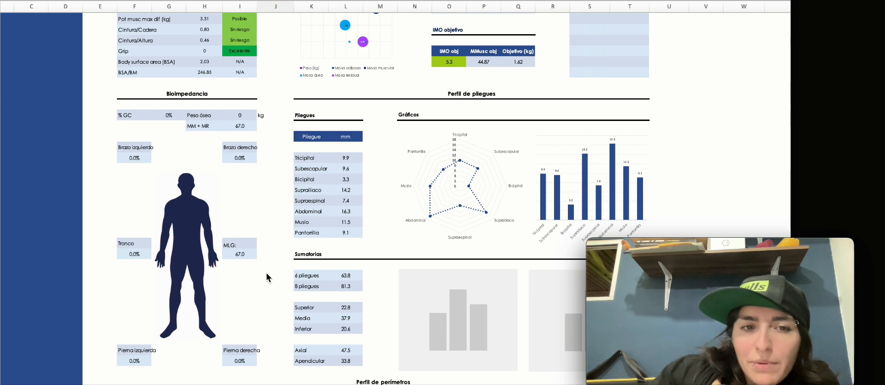
{"action": "scroll", "coordinate": [277, 270], "scroll_direction": "down", "scroll_amount": 1}
{"action": "scroll", "coordinate": [276, 270], "scroll_direction": "right", "scroll_amount": 1}
{"action": "scroll", "coordinate": [314, 211], "scroll_direction": "down", "scroll_amount": 3}
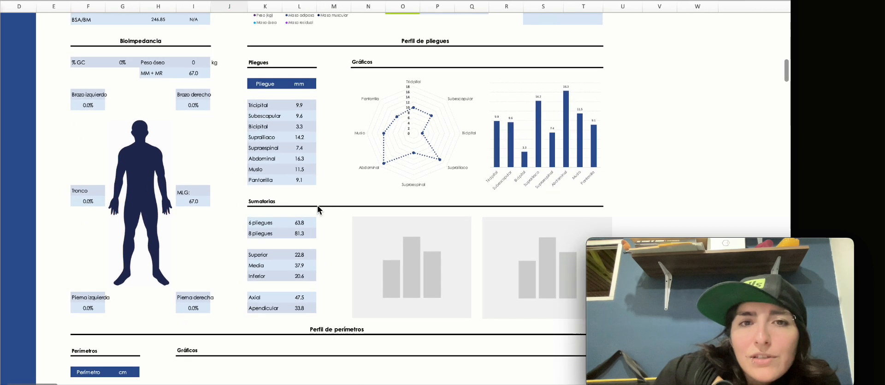
{"action": "scroll", "coordinate": [317, 204], "scroll_direction": "up", "scroll_amount": 1}
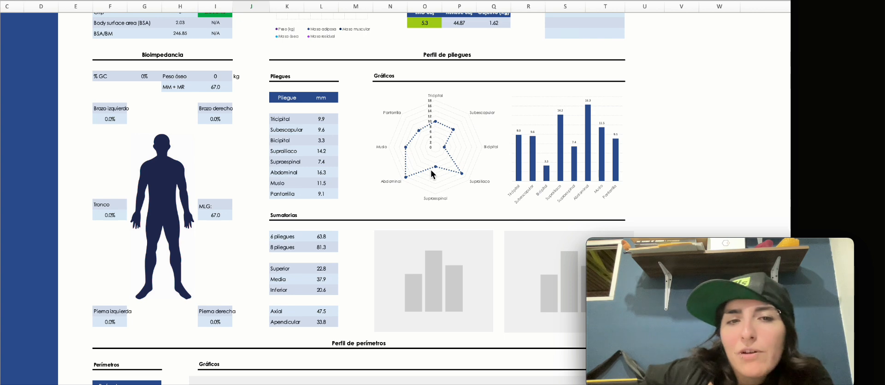
- Examine the Sumatorias table and its axial, appendicular and regional bar charts in the Perfil de pliegues section
{"action": "scroll", "coordinate": [432, 172], "scroll_direction": "down", "scroll_amount": 2}
{"action": "scroll", "coordinate": [432, 171], "scroll_direction": "right", "scroll_amount": 1}
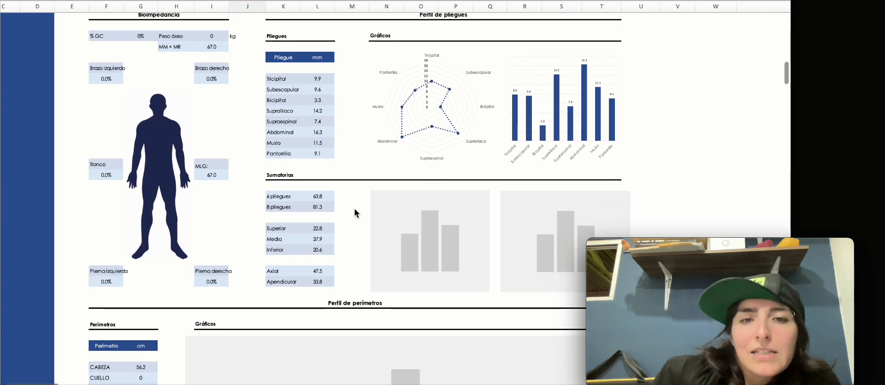
{"action": "scroll", "coordinate": [355, 208], "scroll_direction": "down", "scroll_amount": 3}
{"action": "scroll", "coordinate": [351, 209], "scroll_direction": "down", "scroll_amount": 2}
{"action": "scroll", "coordinate": [350, 209], "scroll_direction": "left", "scroll_amount": 1}
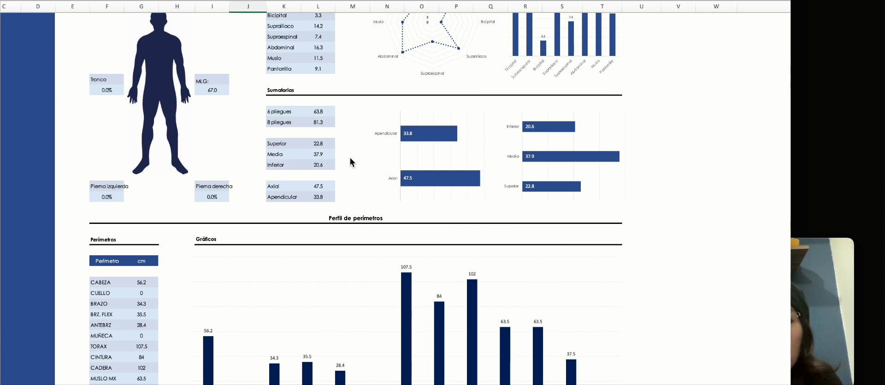
{"action": "scroll", "coordinate": [350, 162], "scroll_direction": "down", "scroll_amount": 1}
{"action": "scroll", "coordinate": [351, 162], "scroll_direction": "left", "scroll_amount": 1}
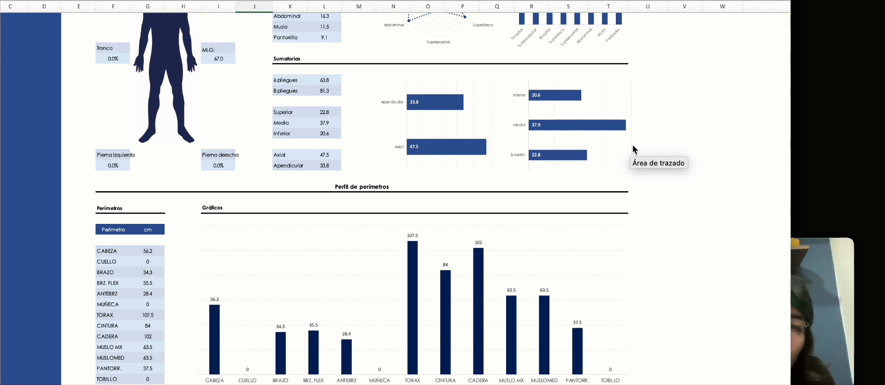
- Examine the Perfil de perímetros table and bar chart, together with the Perímetros corregidos values and charts
{"action": "scroll", "coordinate": [635, 149], "scroll_direction": "down", "scroll_amount": 5}
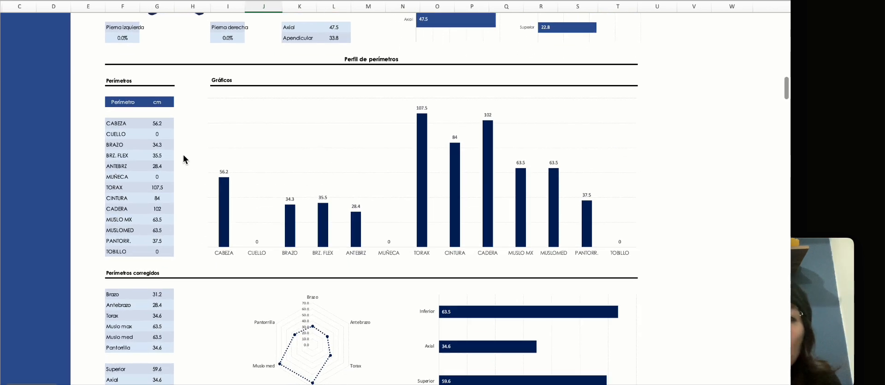
{"action": "scroll", "coordinate": [183, 159], "scroll_direction": "down", "scroll_amount": 1}
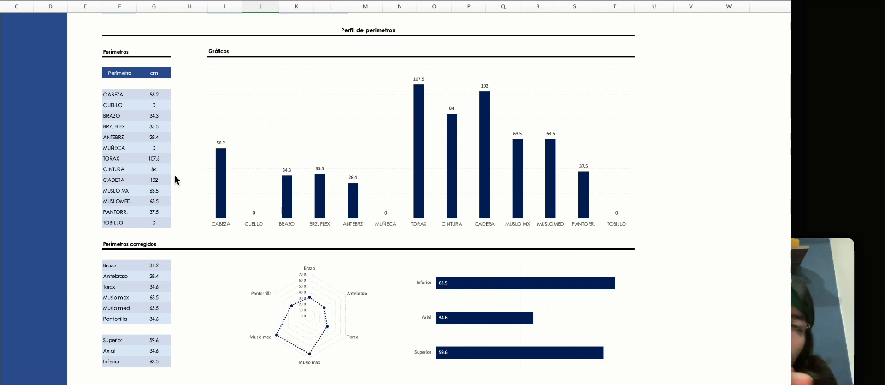
{"action": "scroll", "coordinate": [175, 175], "scroll_direction": "down", "scroll_amount": 1}
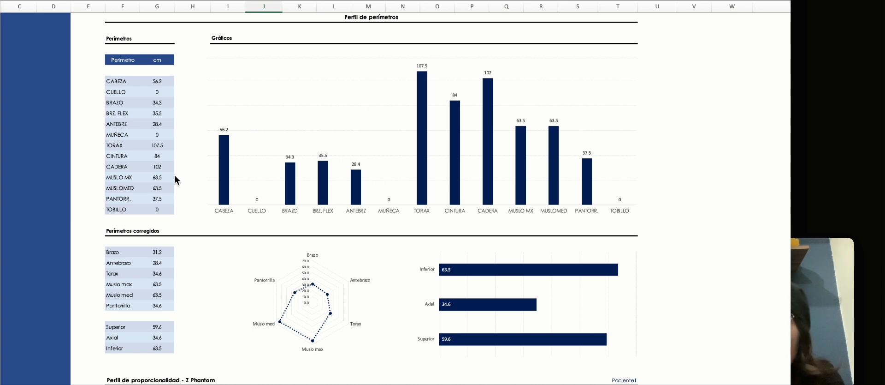
{"action": "scroll", "coordinate": [176, 180], "scroll_direction": "down", "scroll_amount": 2}
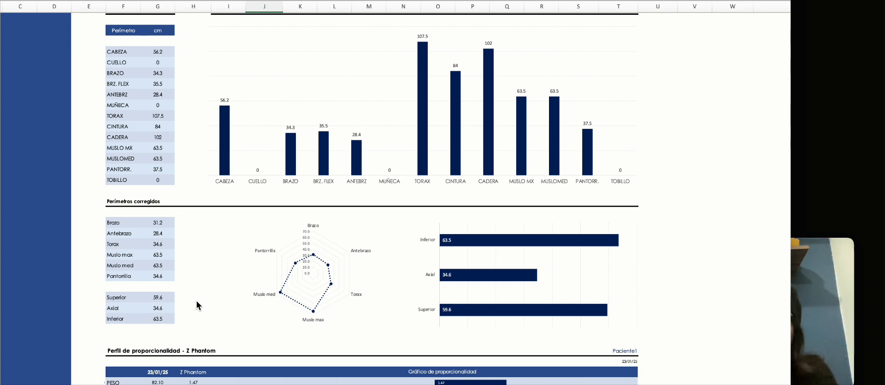
- View the Perfil de proporcionalidad - Z Phantom table and its proportionality chart
{"action": "scroll", "coordinate": [197, 300], "scroll_direction": "down", "scroll_amount": 6}
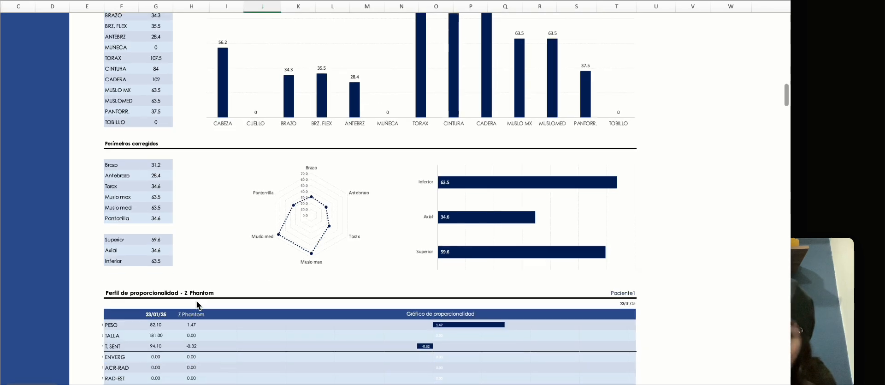
{"action": "scroll", "coordinate": [197, 300], "scroll_direction": "down", "scroll_amount": 2}
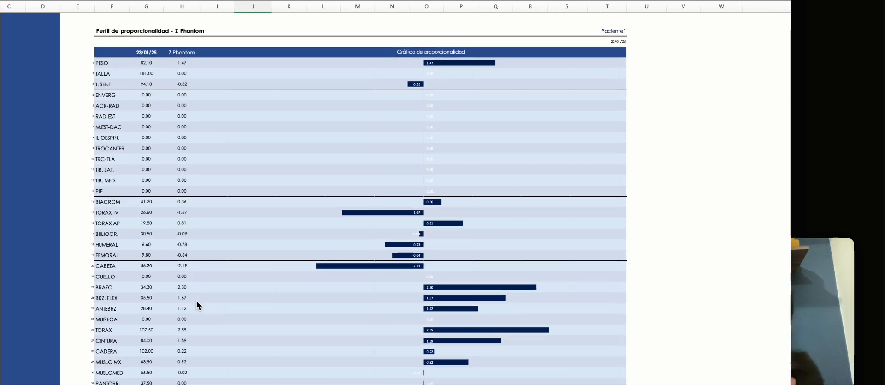
{"action": "left_click", "coordinate": [819, 335]}
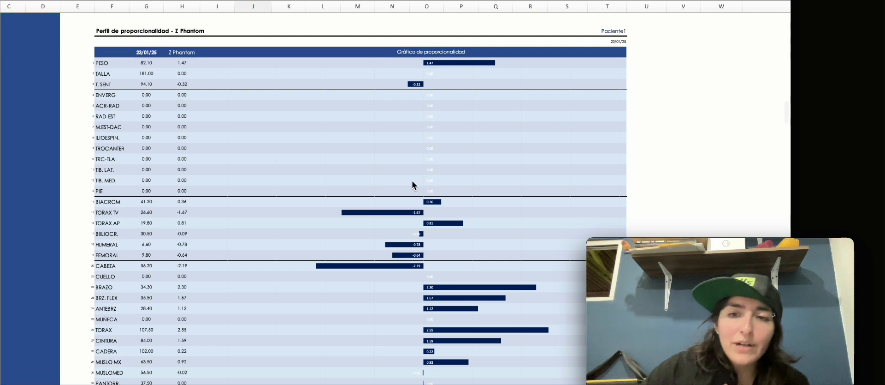
- Review the Diagnóstico sheet again from the patient data through the restricted and complete profiles to the perimeters
{"action": "scroll", "coordinate": [411, 180], "scroll_direction": "up", "scroll_amount": 15}
{"action": "scroll", "coordinate": [210, 83], "scroll_direction": "up", "scroll_amount": 3}
{"action": "scroll", "coordinate": [210, 83], "scroll_direction": "left", "scroll_amount": 1}
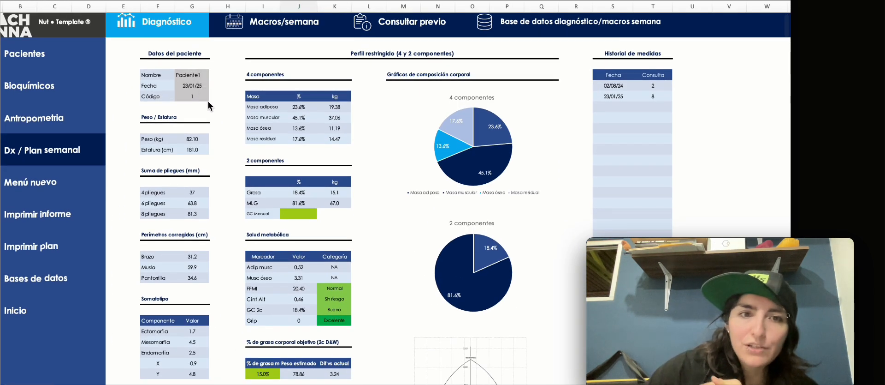
{"action": "scroll", "coordinate": [251, 141], "scroll_direction": "down", "scroll_amount": 2}
{"action": "scroll", "coordinate": [234, 184], "scroll_direction": "down", "scroll_amount": 6}
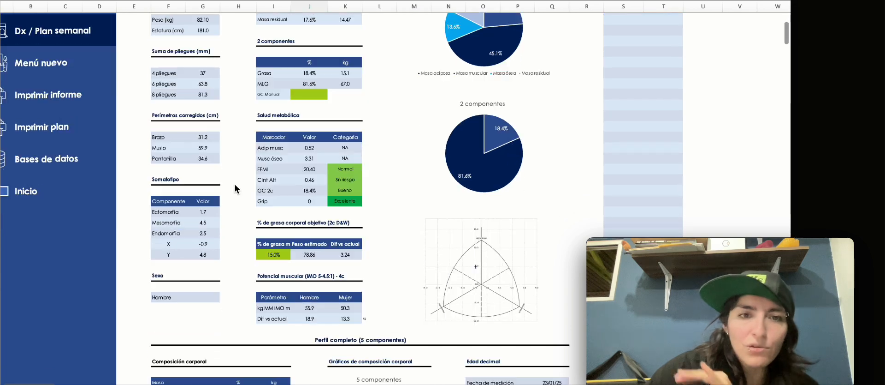
{"action": "scroll", "coordinate": [234, 184], "scroll_direction": "left", "scroll_amount": 1}
{"action": "scroll", "coordinate": [254, 198], "scroll_direction": "down", "scroll_amount": 10}
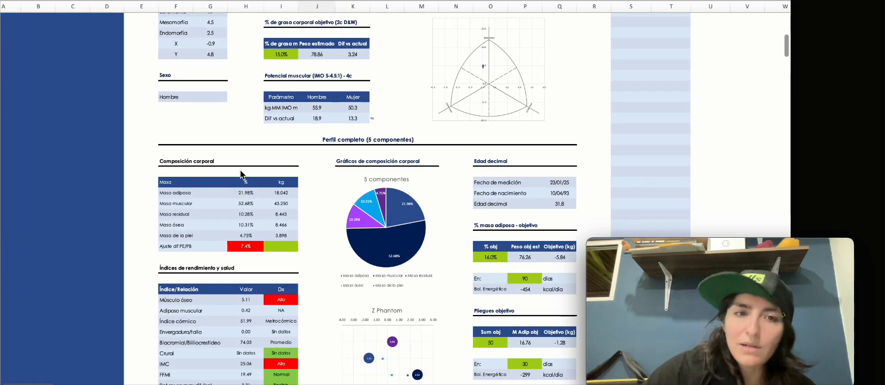
{"action": "scroll", "coordinate": [255, 199], "scroll_direction": "down", "scroll_amount": 10}
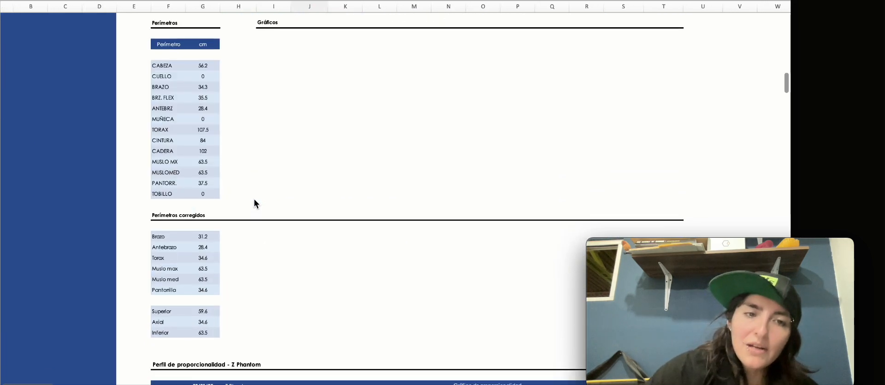
- Go through the Z Phantom proportionality scores for the patient's basic, length, breadth and perimeter measurements
{"action": "scroll", "coordinate": [254, 200], "scroll_direction": "right", "scroll_amount": 2}
{"action": "scroll", "coordinate": [254, 203], "scroll_direction": "down", "scroll_amount": 2}
{"action": "scroll", "coordinate": [255, 203], "scroll_direction": "right", "scroll_amount": 1}
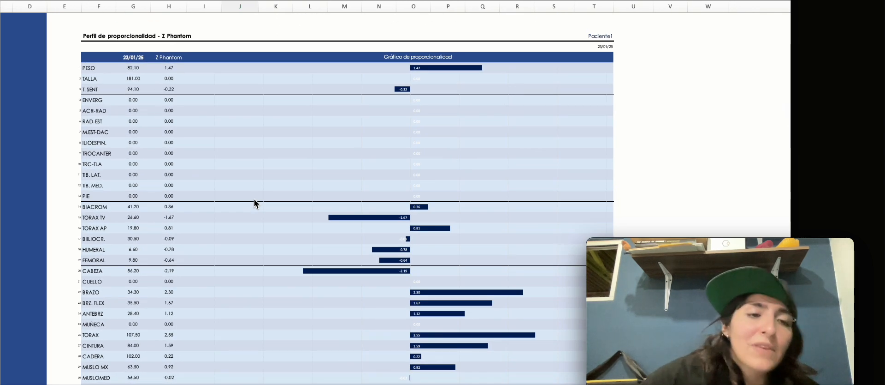
{"action": "scroll", "coordinate": [254, 202], "scroll_direction": "down", "scroll_amount": 2}
- Examine the Score Z / Percentil vs Argoref table and charts, from PESO down to the mass components and somatotype rows
{"action": "scroll", "coordinate": [254, 198], "scroll_direction": "down", "scroll_amount": 12}
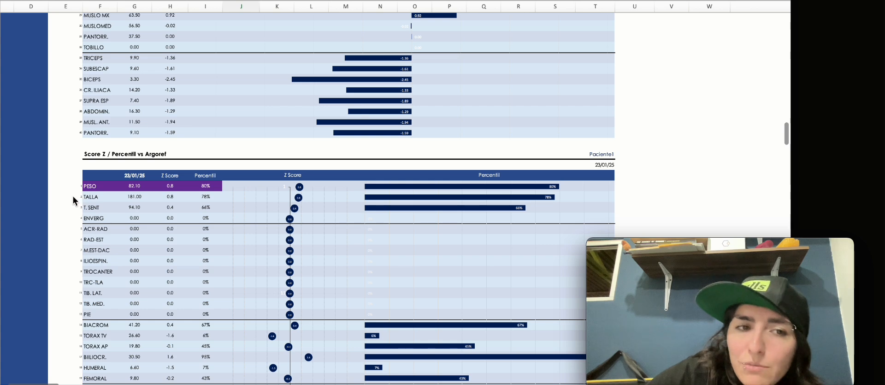
{"action": "scroll", "coordinate": [73, 197], "scroll_direction": "down", "scroll_amount": 1}
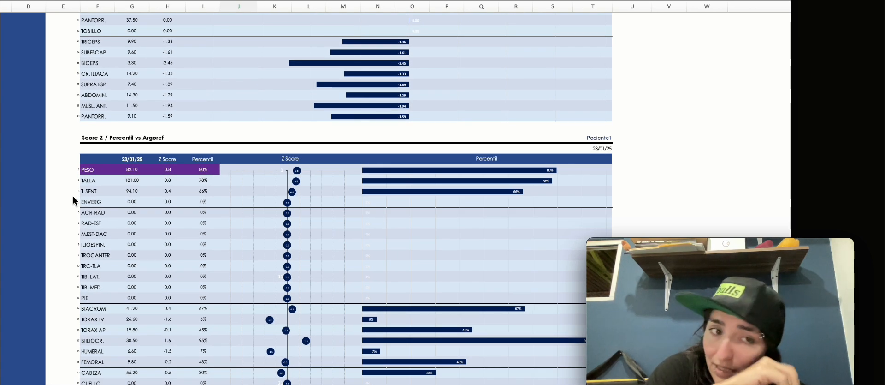
{"action": "scroll", "coordinate": [73, 198], "scroll_direction": "down", "scroll_amount": 1}
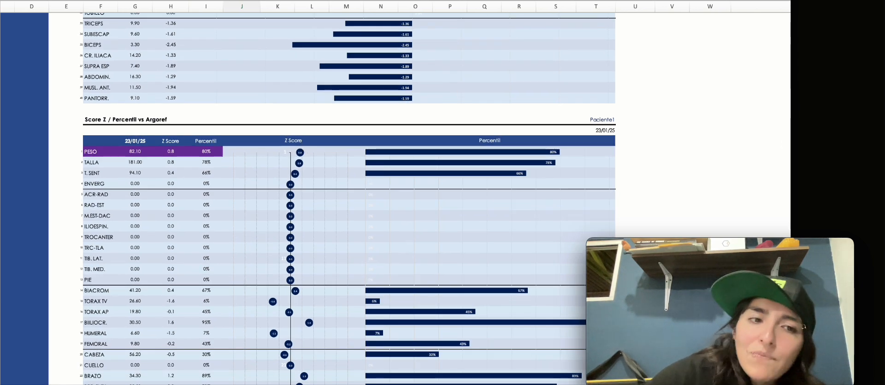
{"action": "scroll", "coordinate": [85, 251], "scroll_direction": "down", "scroll_amount": 10}
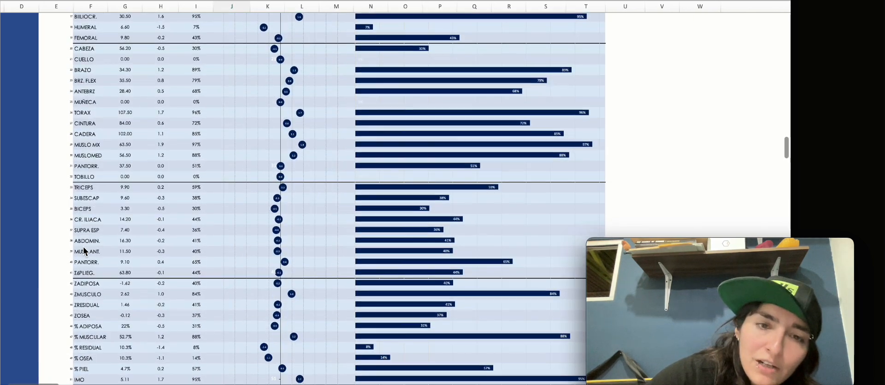
{"action": "scroll", "coordinate": [85, 250], "scroll_direction": "down", "scroll_amount": 4}
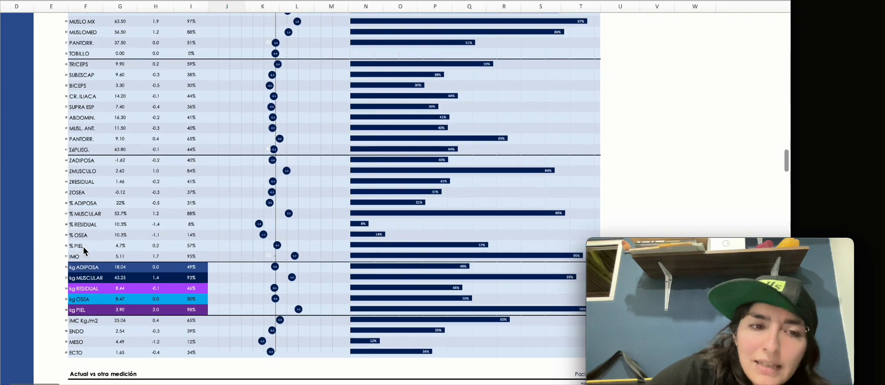
{"action": "scroll", "coordinate": [83, 246], "scroll_direction": "up", "scroll_amount": 1}
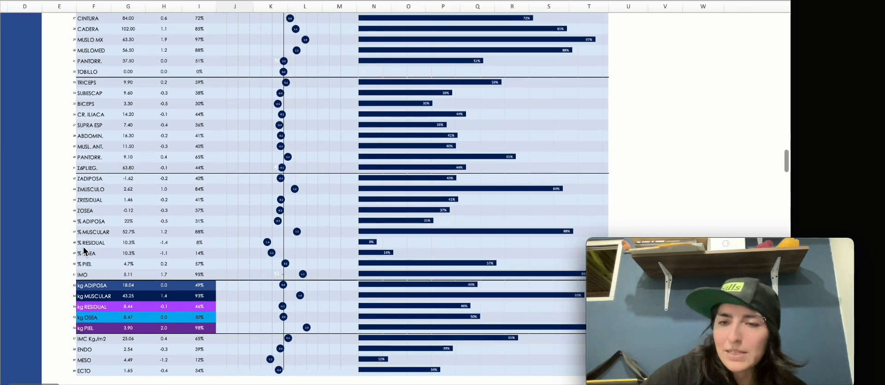
{"action": "scroll", "coordinate": [101, 199], "scroll_direction": "up", "scroll_amount": 8}
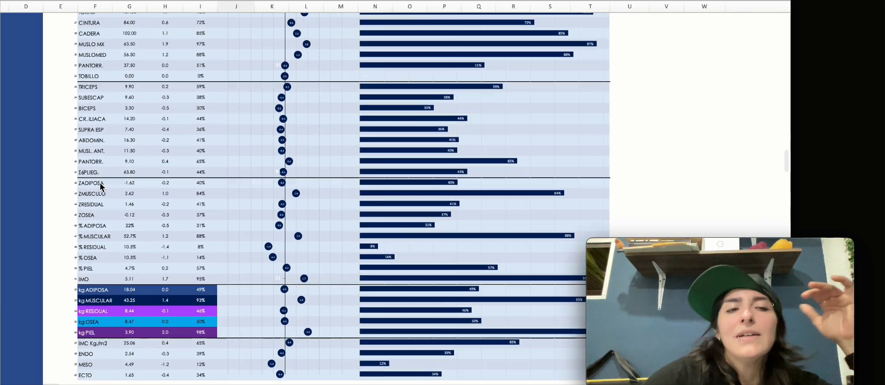
- Return to the complete five-component profile and review its performance and health indices and objective tables
{"action": "scroll", "coordinate": [101, 187], "scroll_direction": "up", "scroll_amount": 9}
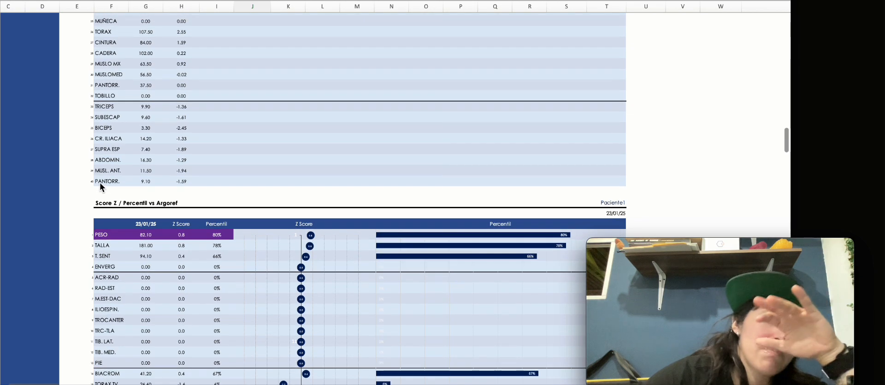
{"action": "scroll", "coordinate": [100, 182], "scroll_direction": "up", "scroll_amount": 16}
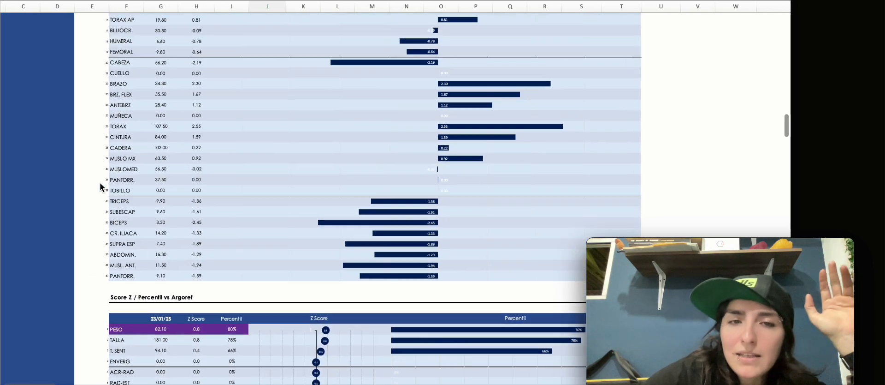
{"action": "scroll", "coordinate": [100, 182], "scroll_direction": "up", "scroll_amount": 2}
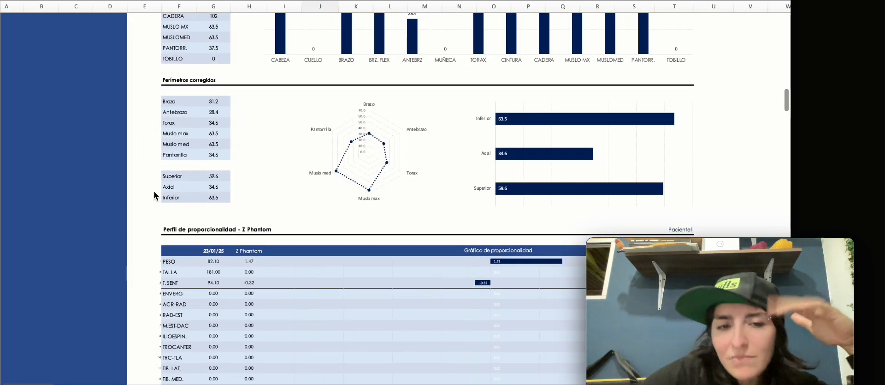
{"action": "scroll", "coordinate": [154, 190], "scroll_direction": "up", "scroll_amount": 16}
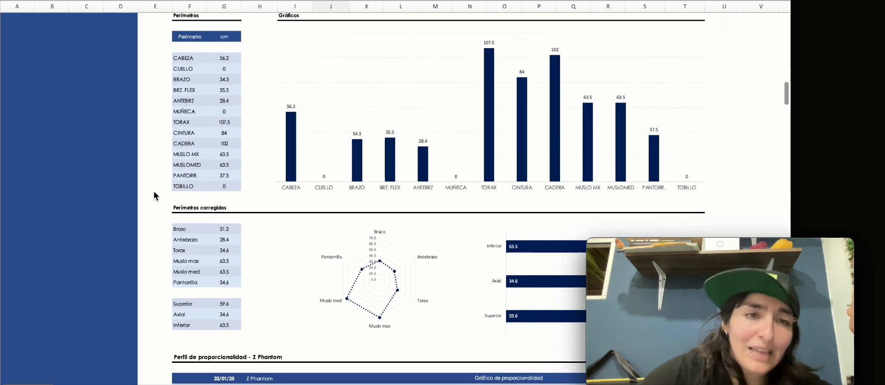
{"action": "scroll", "coordinate": [153, 190], "scroll_direction": "up", "scroll_amount": 2}
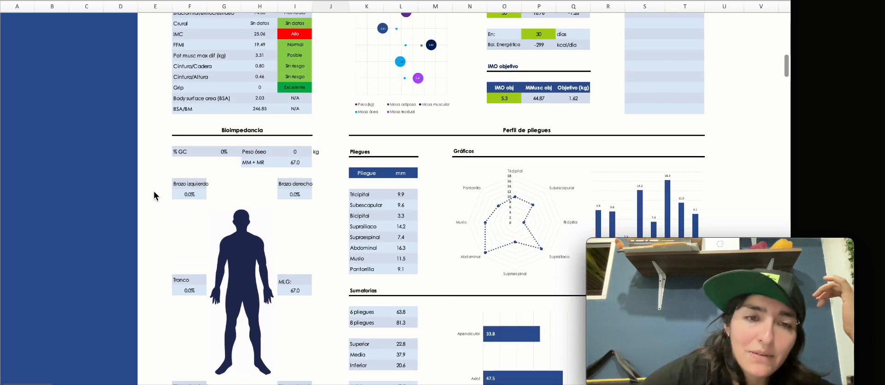
{"action": "scroll", "coordinate": [154, 190], "scroll_direction": "up", "scroll_amount": 2}
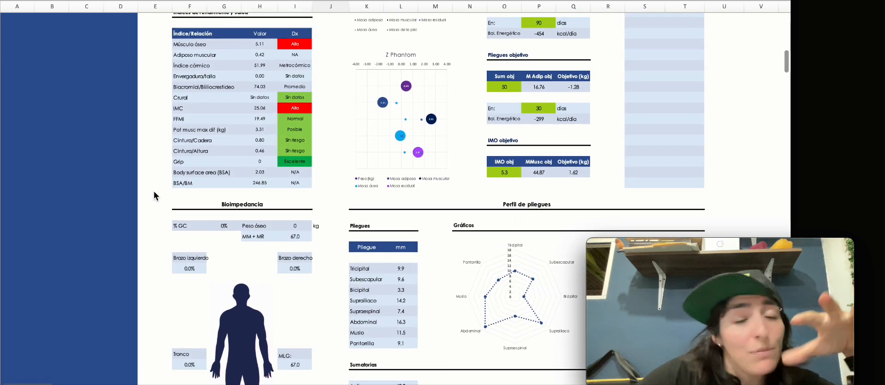
{"action": "scroll", "coordinate": [154, 190], "scroll_direction": "up", "scroll_amount": 2}
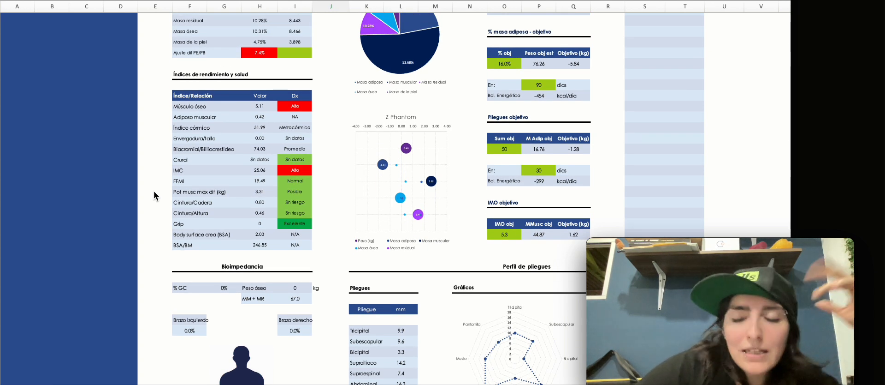
{"action": "scroll", "coordinate": [153, 189], "scroll_direction": "up", "scroll_amount": 1}
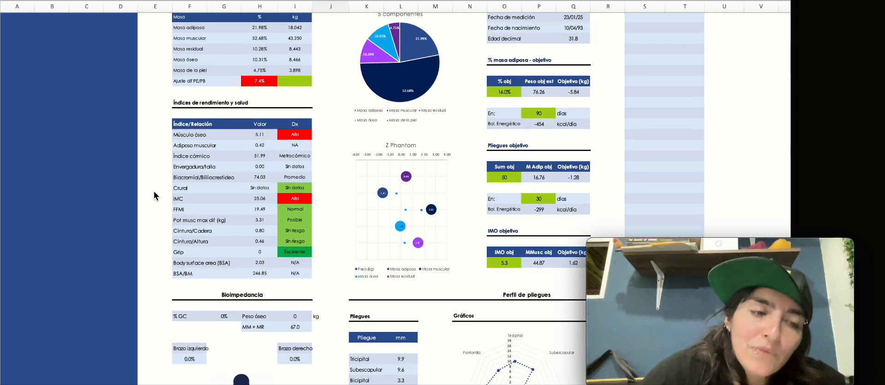
- Return to the restricted profile, select the target body fat percentage cell, and view the patient data at the sheet's start
{"action": "scroll", "coordinate": [154, 190], "scroll_direction": "down", "scroll_amount": 5}
{"action": "scroll", "coordinate": [153, 190], "scroll_direction": "down", "scroll_amount": 1}
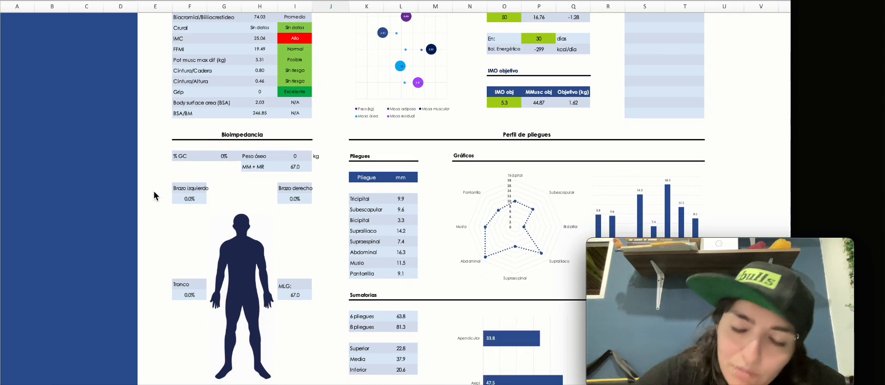
{"action": "scroll", "coordinate": [153, 190], "scroll_direction": "up", "scroll_amount": 9}
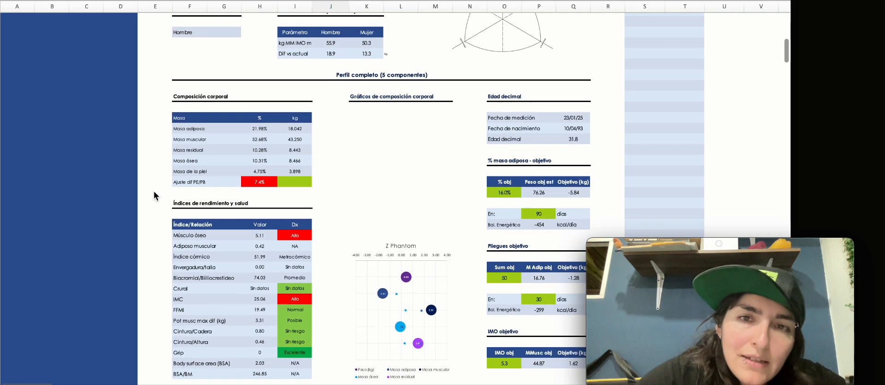
{"action": "scroll", "coordinate": [153, 190], "scroll_direction": "up", "scroll_amount": 9}
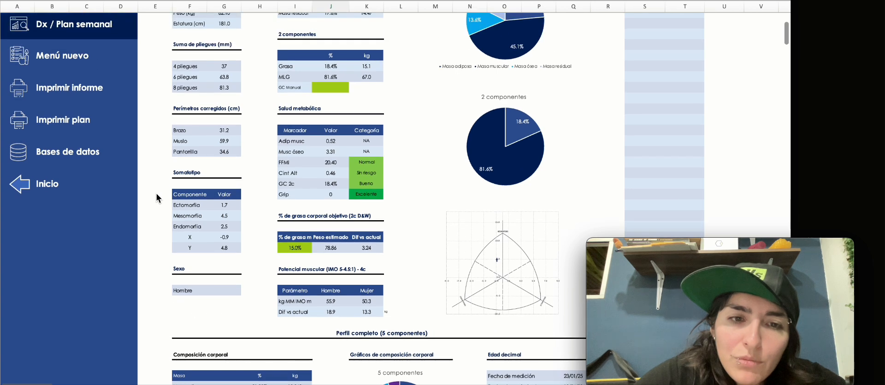
{"action": "left_click", "coordinate": [296, 248]}
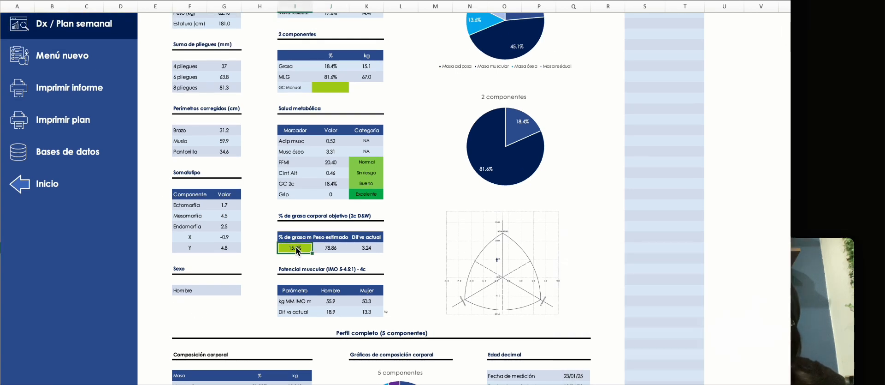
{"action": "scroll", "coordinate": [295, 246], "scroll_direction": "up", "scroll_amount": 5}
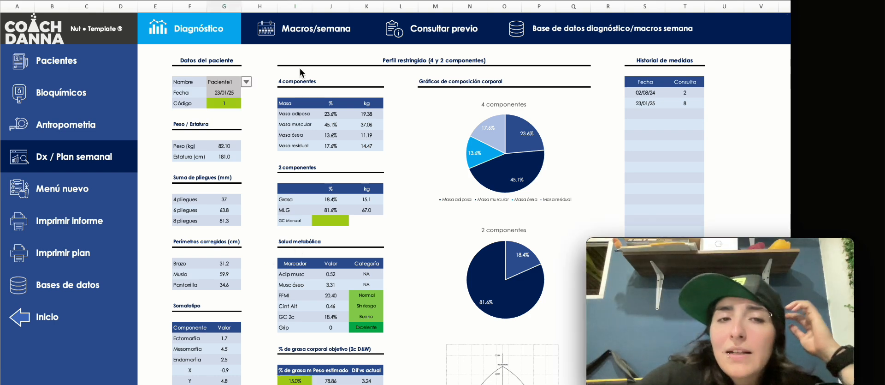
- Open the weekly macros sheet and switch the lean mass source to 4c, to 5c, and back to 2c
{"action": "left_click", "coordinate": [266, 28]}
{"action": "left_click", "coordinate": [269, 35]}
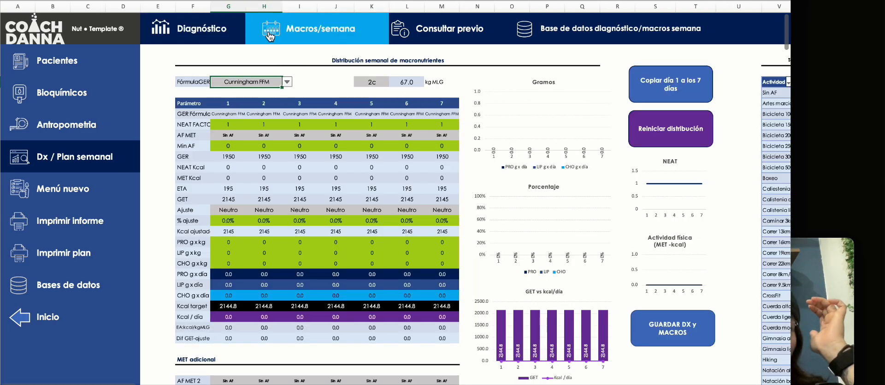
{"action": "left_click", "coordinate": [377, 82]}
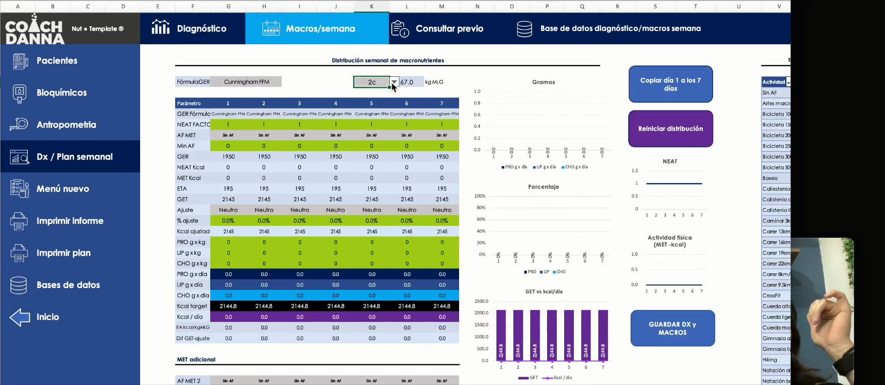
{"action": "left_click", "coordinate": [392, 83]}
{"action": "left_click", "coordinate": [373, 106]}
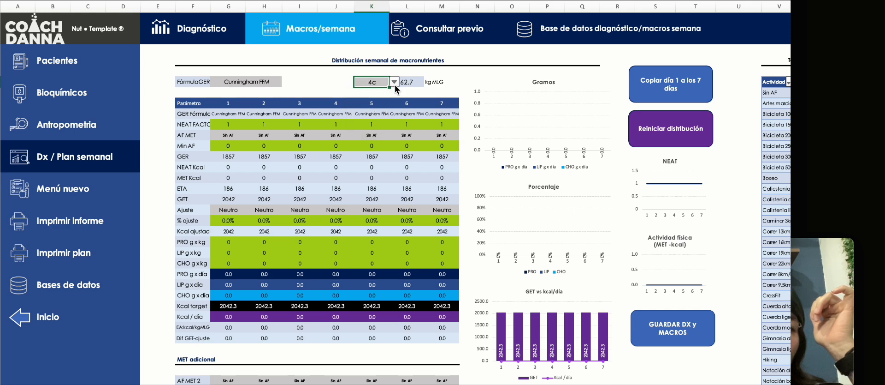
{"action": "left_click", "coordinate": [394, 83]}
{"action": "left_click", "coordinate": [364, 119]}
{"action": "left_click", "coordinate": [394, 83]}
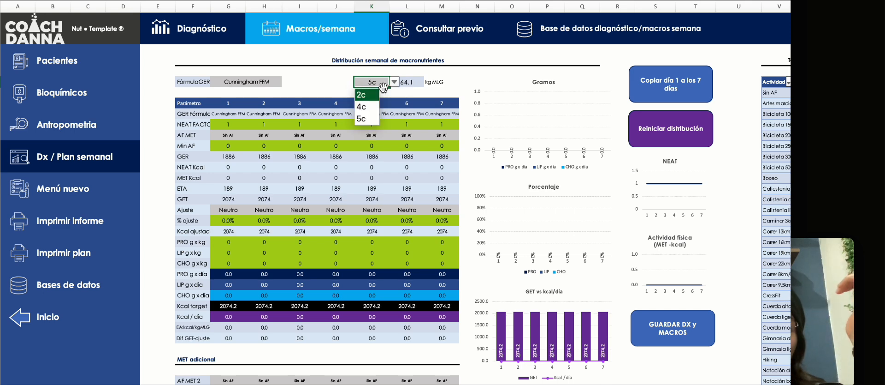
{"action": "left_click", "coordinate": [367, 94]}
- Look through the resting energy expenditure formulas available for FórmulaGER
{"action": "left_click", "coordinate": [244, 74]}
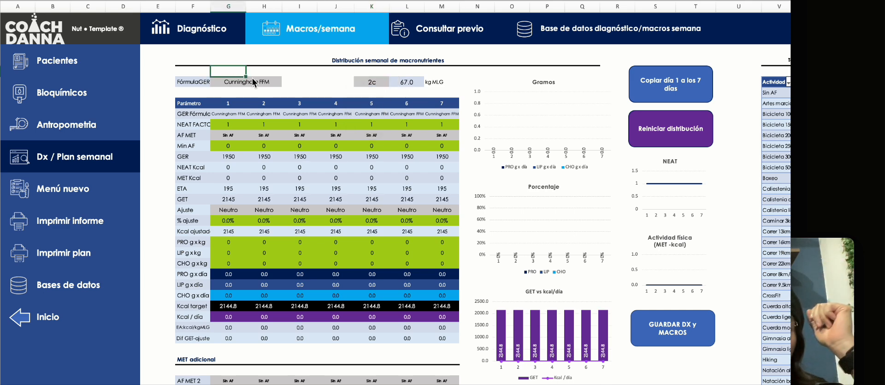
{"action": "left_click", "coordinate": [253, 82]}
{"action": "left_click", "coordinate": [287, 81]}
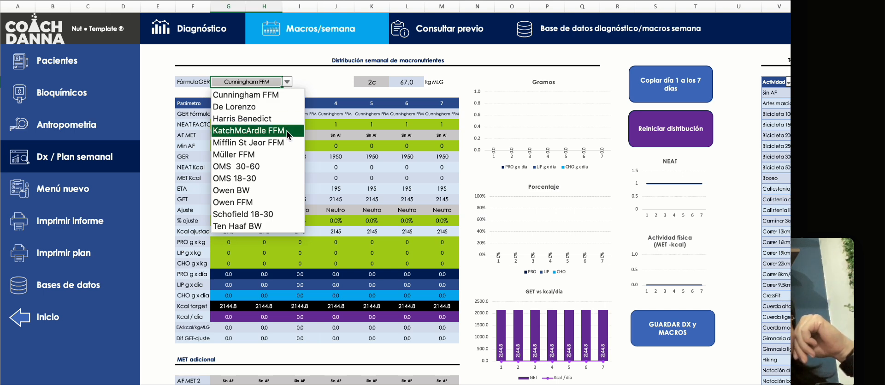
{"action": "scroll", "coordinate": [287, 131], "scroll_direction": "down", "scroll_amount": 2}
{"action": "scroll", "coordinate": [287, 131], "scroll_direction": "up", "scroll_amount": 2}
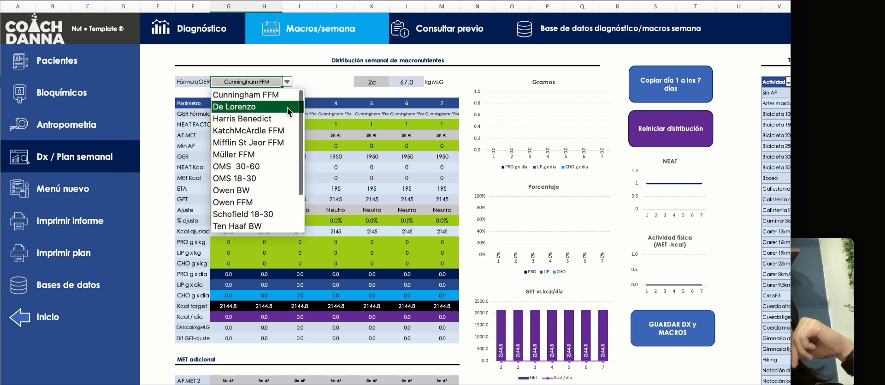
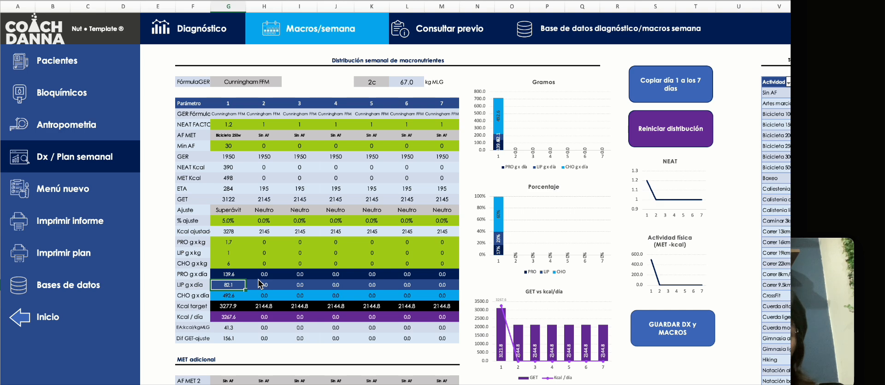
- Review day 1's CHO g x día cell, the Porcentaje chart's macronutrient shares and the weekly distribution table
{"action": "key", "text": "Down"}
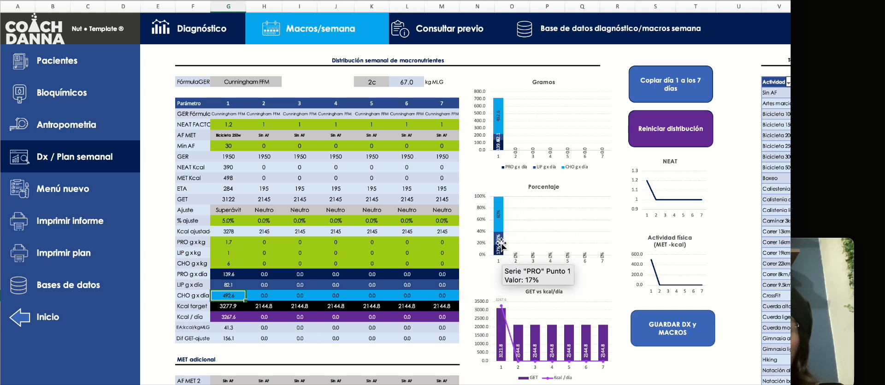
{"action": "mouse_move", "coordinate": [503, 213]}
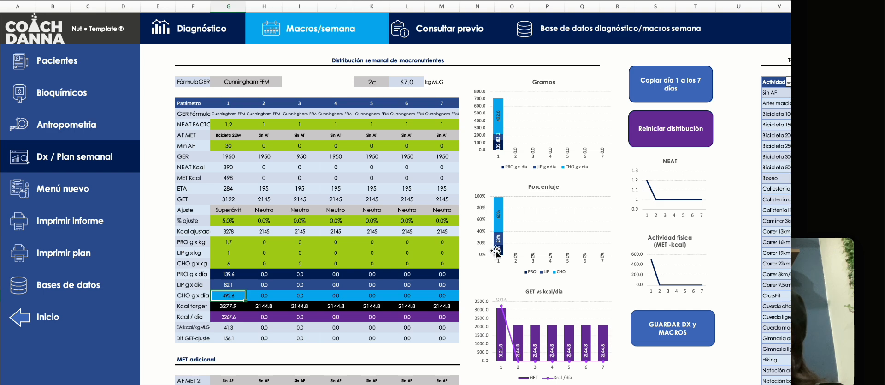
{"action": "mouse_move", "coordinate": [502, 248]}
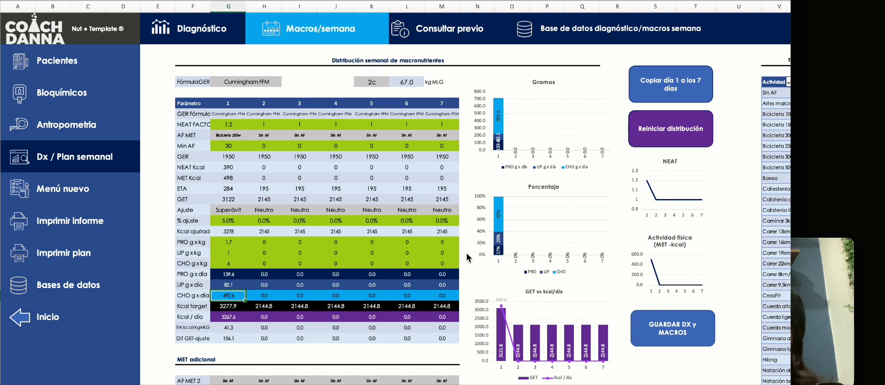
{"action": "scroll", "coordinate": [488, 259], "scroll_direction": "down", "scroll_amount": 1}
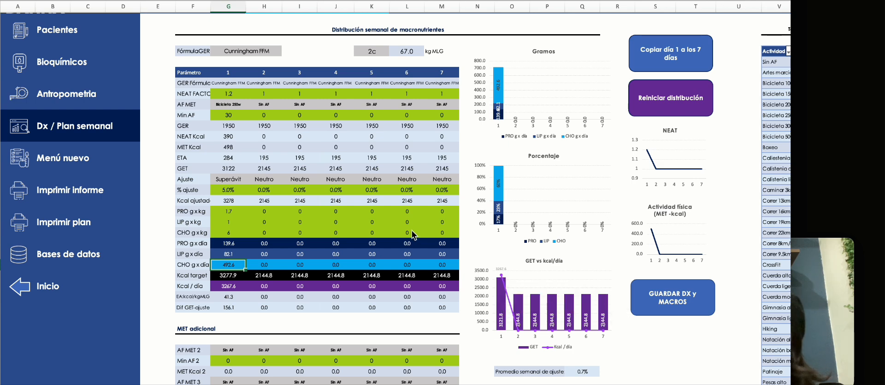
{"action": "scroll", "coordinate": [468, 253], "scroll_direction": "up", "scroll_amount": 1}
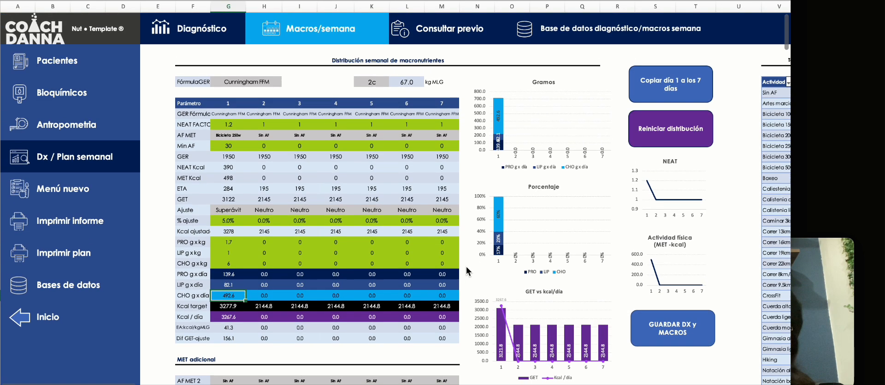
- Copy day 1's energy and macronutrient distribution to all seven days
{"action": "left_click", "coordinate": [820, 281]}
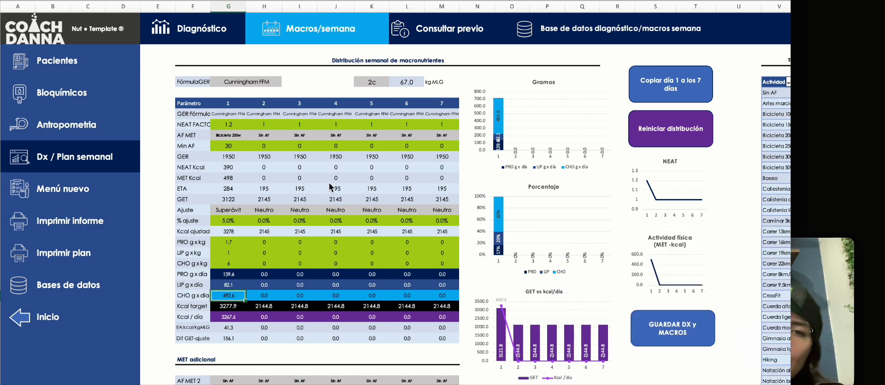
{"action": "left_click", "coordinate": [233, 125]}
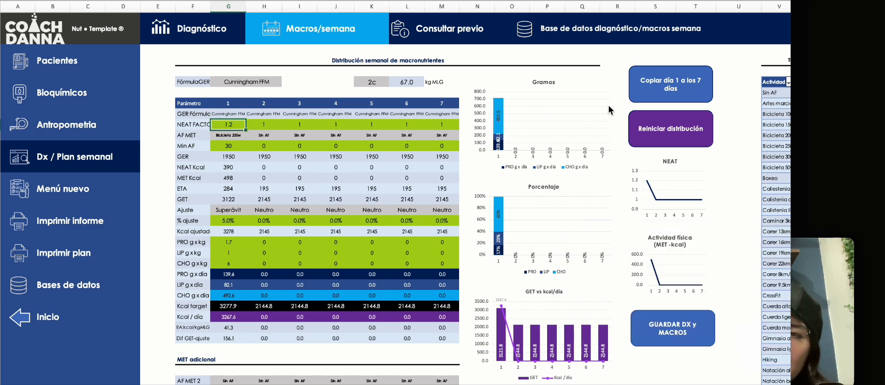
{"action": "left_click", "coordinate": [667, 98]}
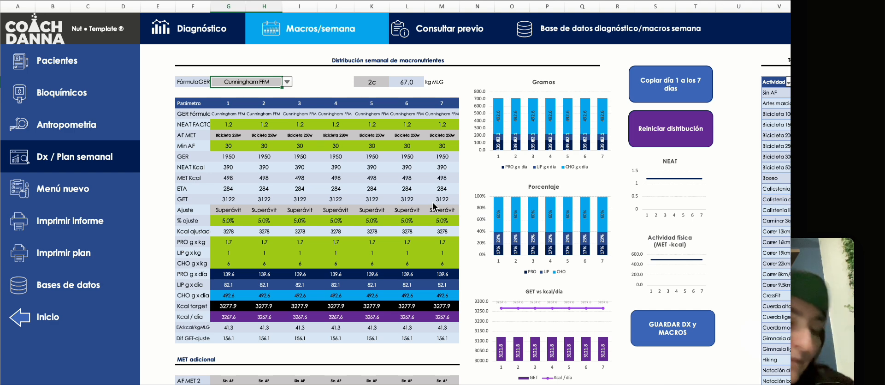
- Check day 2's AF MET activity and examine the MET adicional block beneath the distribution table
{"action": "left_click", "coordinate": [274, 138]}
{"action": "left_click", "coordinate": [285, 137]}
{"action": "left_click", "coordinate": [286, 137]}
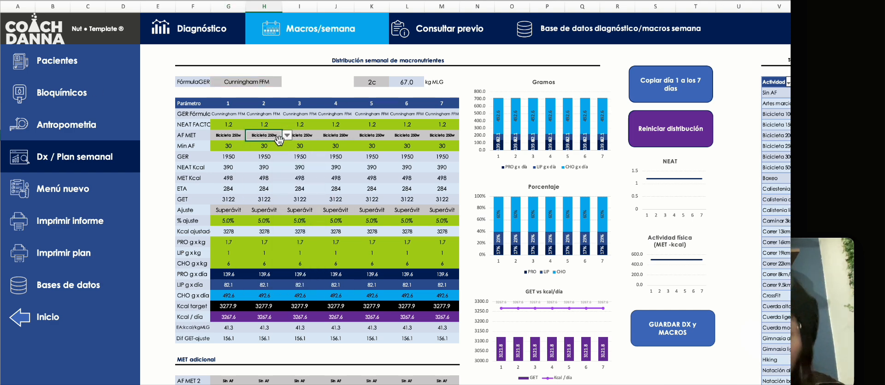
{"action": "scroll", "coordinate": [279, 102], "scroll_direction": "down", "scroll_amount": 3}
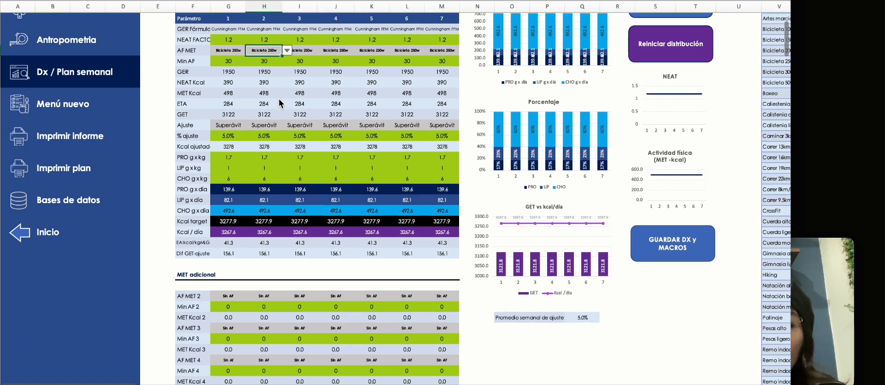
{"action": "scroll", "coordinate": [279, 214], "scroll_direction": "down", "scroll_amount": 1}
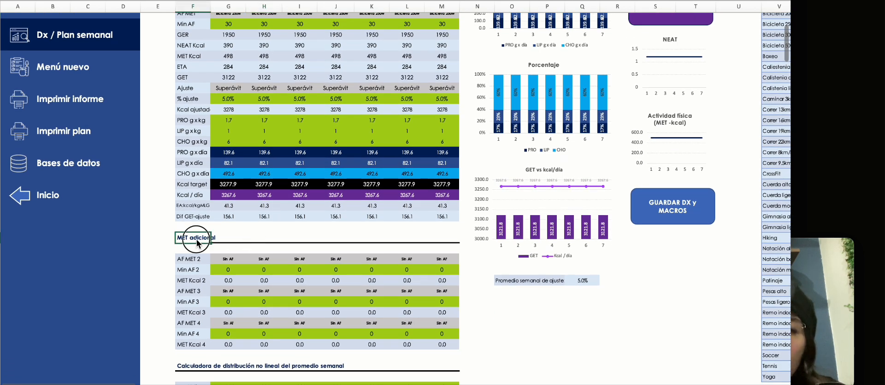
{"action": "left_click_drag", "start_coordinate": [186, 237], "coordinate": [469, 354]}
{"action": "left_click", "coordinate": [472, 349]}
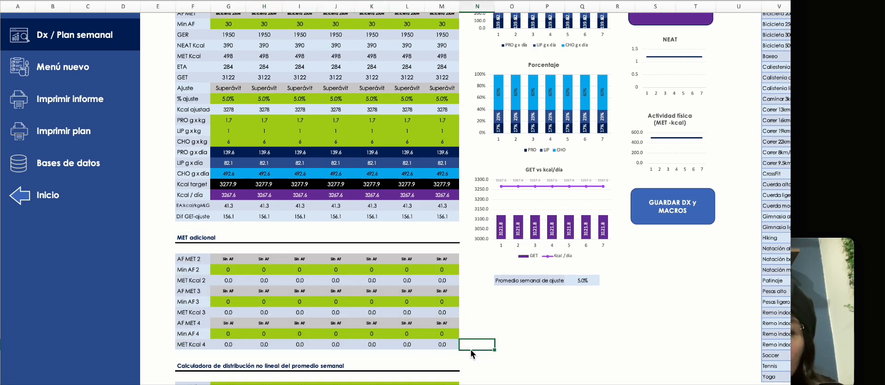
- Add a second activity to day 2 in MET adicional: Correr 9.5km/h for 60 minutes
{"action": "scroll", "coordinate": [471, 350], "scroll_direction": "up", "scroll_amount": 1}
{"action": "left_click", "coordinate": [269, 283]}
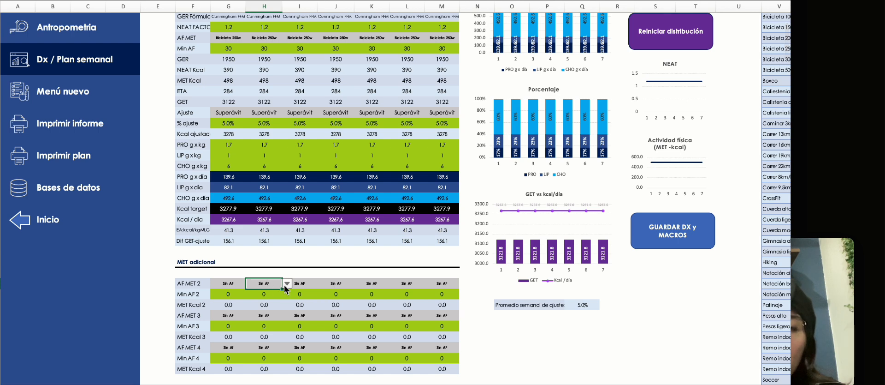
{"action": "left_click", "coordinate": [287, 283]}
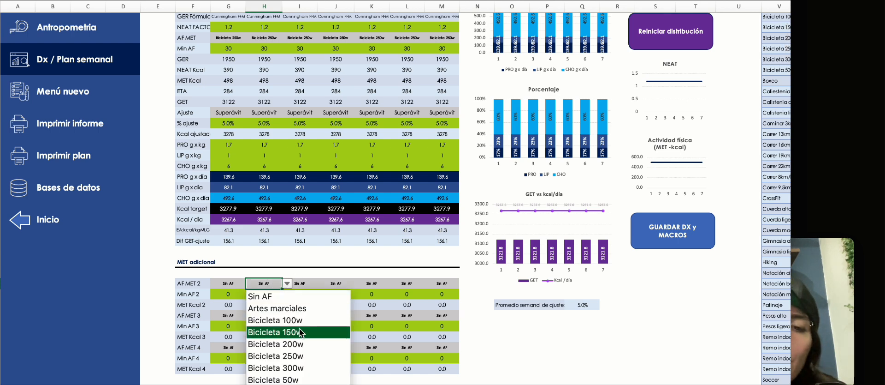
{"action": "scroll", "coordinate": [300, 332], "scroll_direction": "down", "scroll_amount": 3}
{"action": "scroll", "coordinate": [300, 331], "scroll_direction": "down", "scroll_amount": 2}
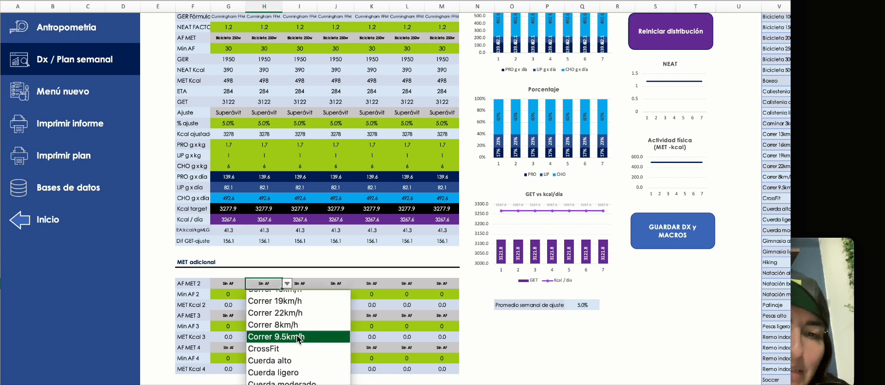
{"action": "left_click", "coordinate": [297, 335]}
{"action": "left_click", "coordinate": [270, 294]}
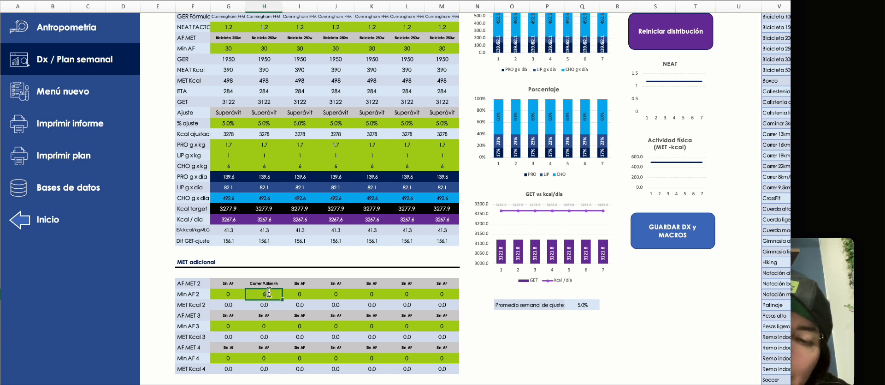
{"action": "type", "text": "60"}
{"action": "key", "text": "Return"}
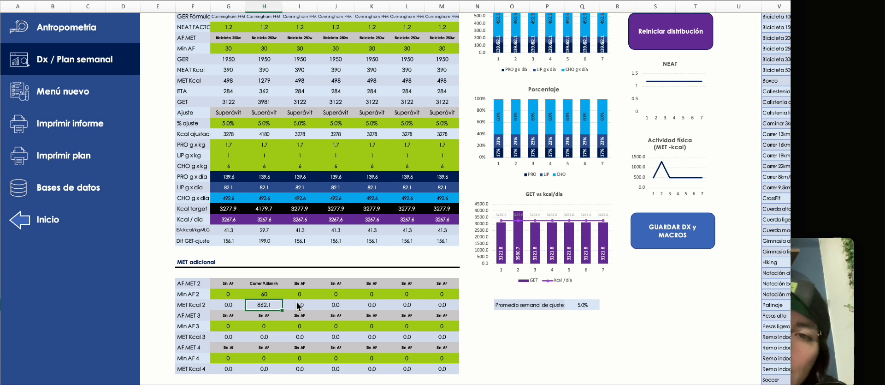
- Set day 2's LIP g x kg to 1.1 and raise its CHO g x kg through 6.5 and 7 to 8
{"action": "left_click", "coordinate": [261, 168]}
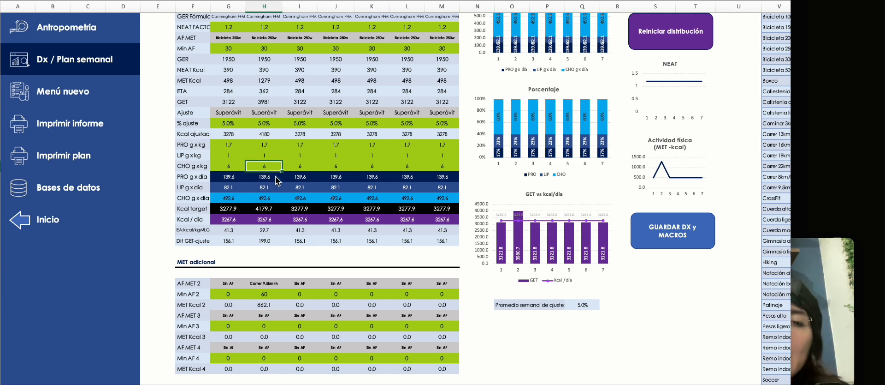
{"action": "key", "text": "Up"}
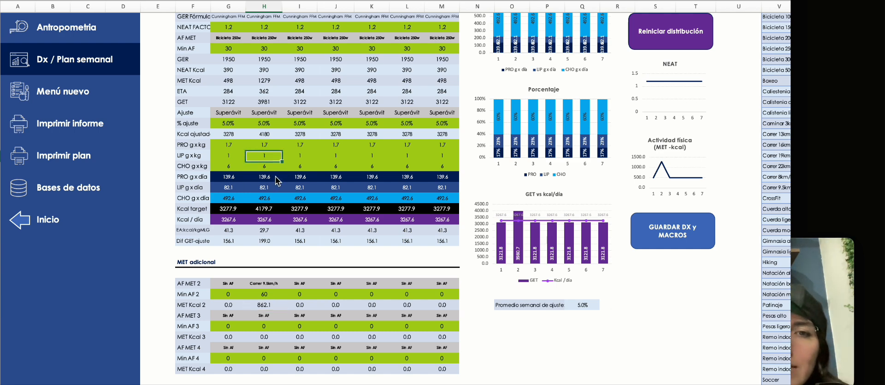
{"action": "type", "text": "1"}
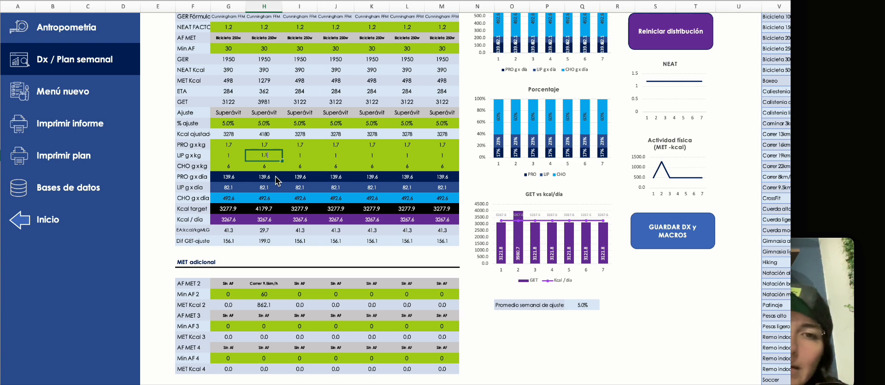
{"action": "key", "text": "Return"}
{"action": "type", "text": "6"}
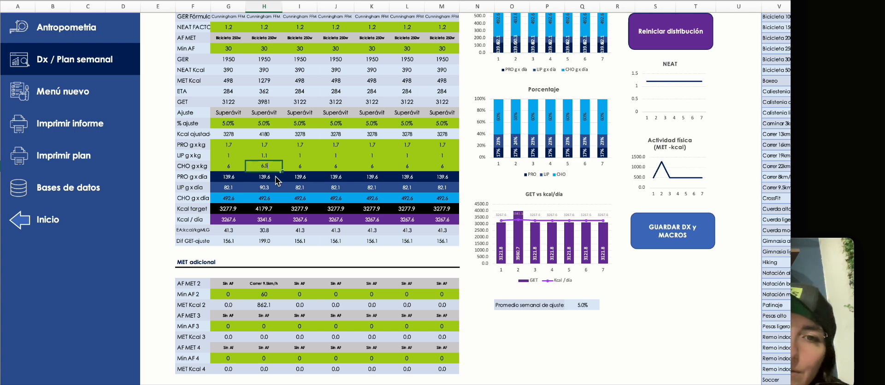
{"action": "type", "text": ".5"}
{"action": "key", "text": "ctrl+Return"}
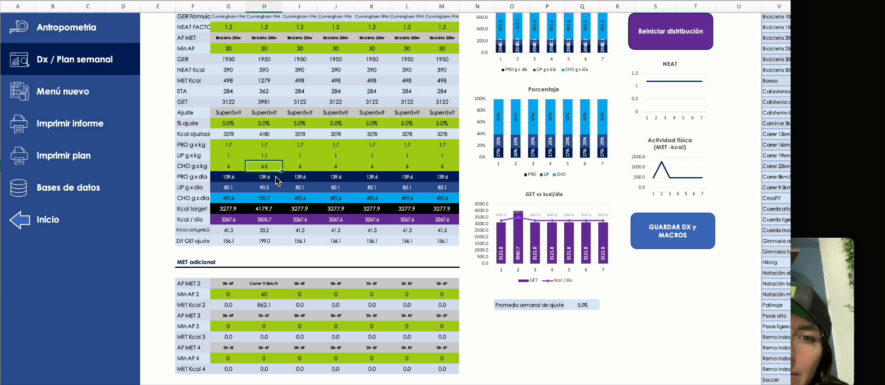
{"action": "type", "text": "7"}
{"action": "key", "text": "ctrl+Return"}
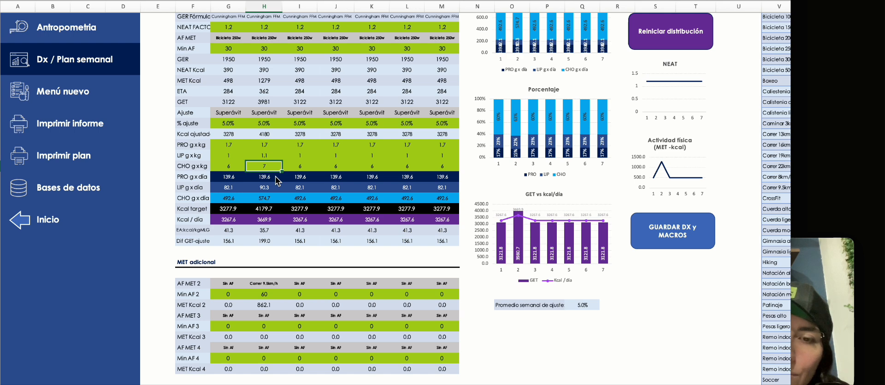
{"action": "type", "text": "8"}
{"action": "key", "text": "ctrl+Return"}
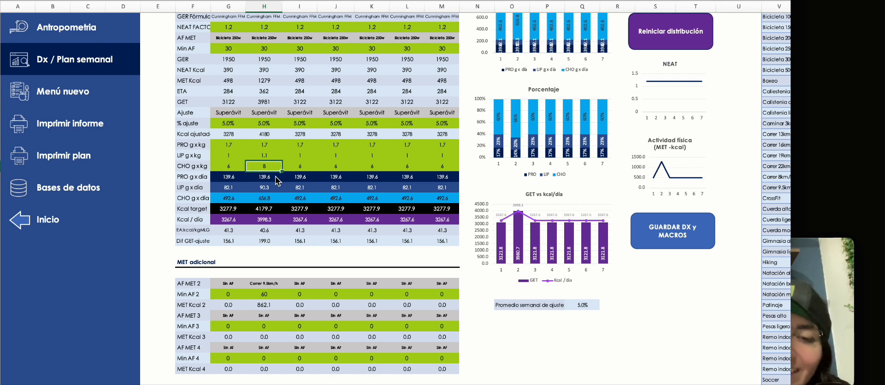
- Raise day 2's LIP g x kg through 1.2 to 1.3 and set its CHO g x kg to 8.1
{"action": "key", "text": "Up"}
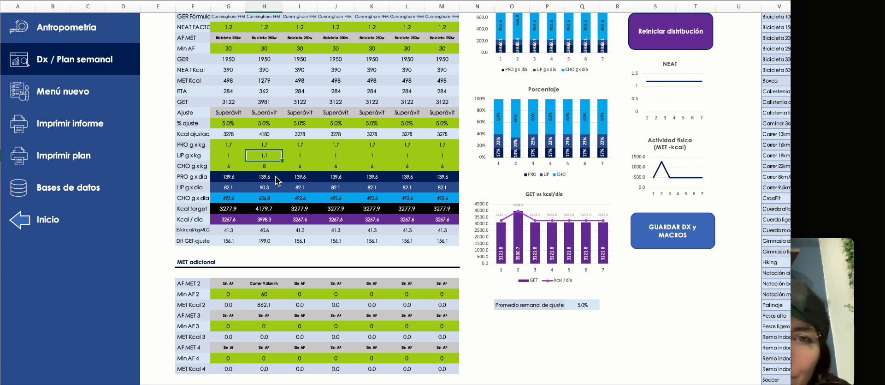
{"action": "type", "text": "1.2"}
{"action": "key", "text": "ctrl+Return"}
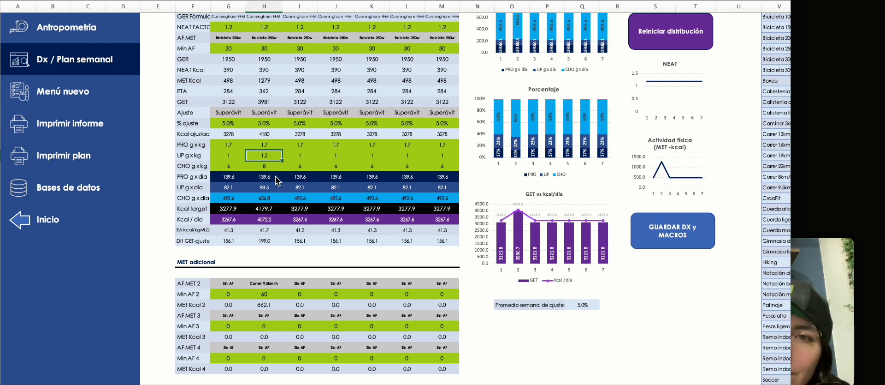
{"action": "type", "text": "1"}
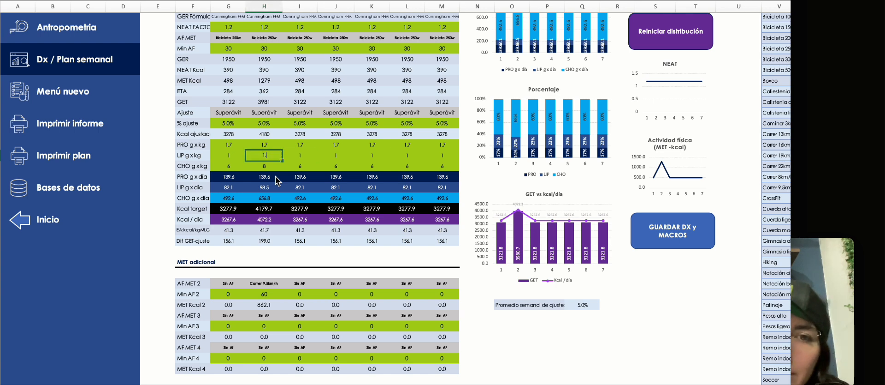
{"action": "type", "text": ".3"}
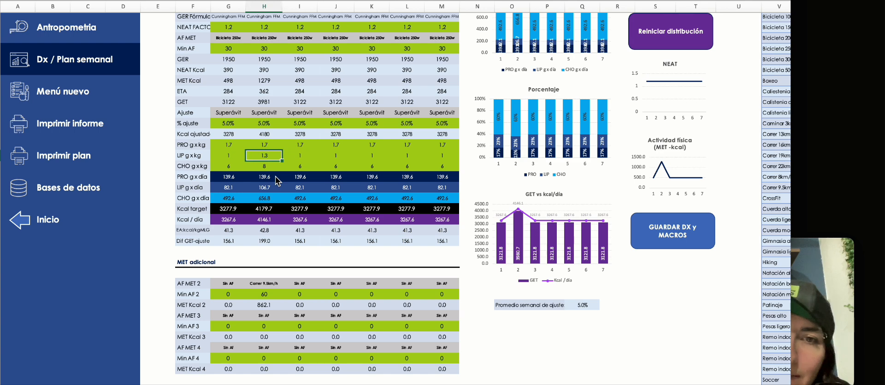
{"action": "key", "text": "Return"}
{"action": "double_click", "coordinate": [271, 165]}
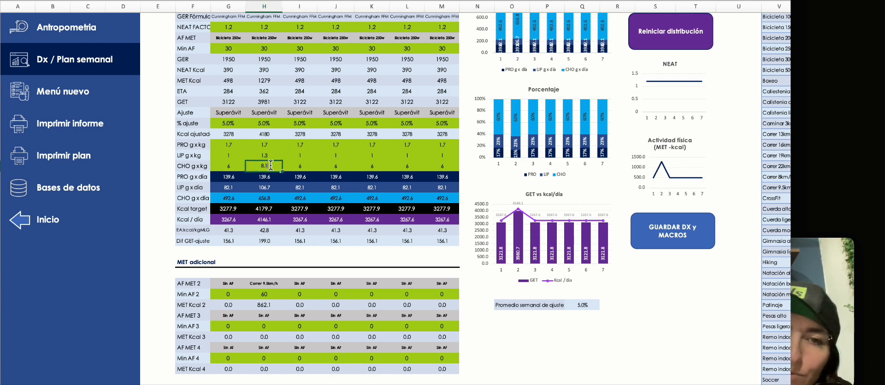
{"action": "type", "text": ".1"}
{"action": "key", "text": "Return"}
- Compare day 2's Kcal / día with its Kcal target and examine its macronutrient split in the Porcentaje and Gramos charts
{"action": "left_click", "coordinate": [269, 221]}
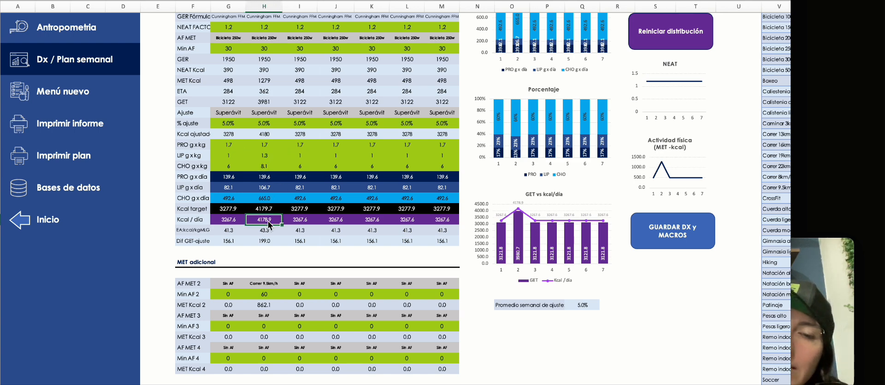
{"action": "left_click", "coordinate": [272, 211]}
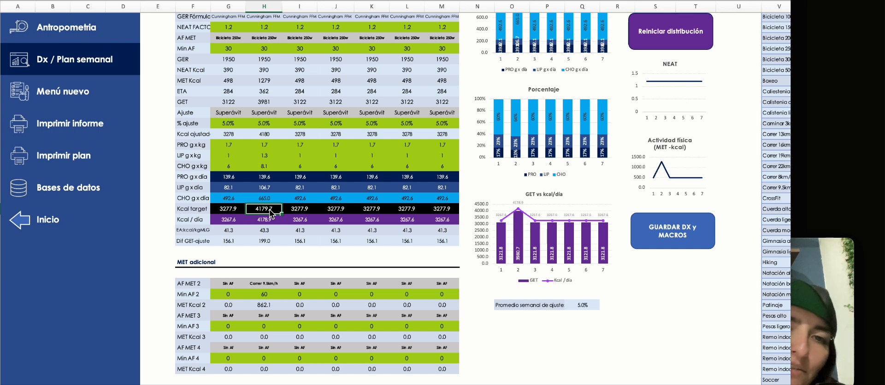
{"action": "left_click_drag", "start_coordinate": [273, 144], "coordinate": [274, 165]}
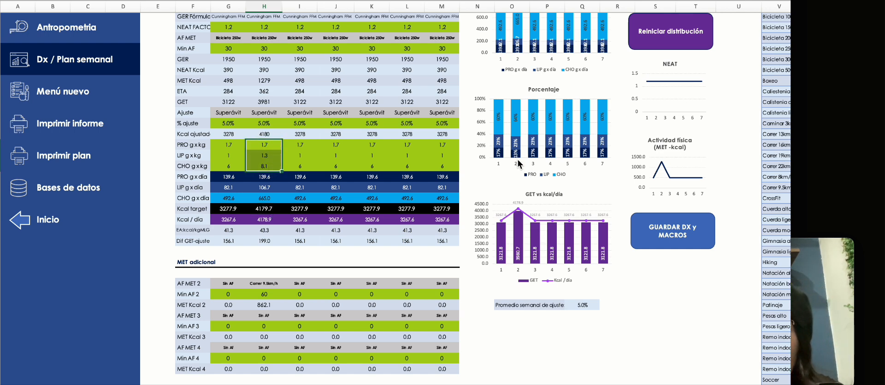
{"action": "mouse_move", "coordinate": [519, 163]}
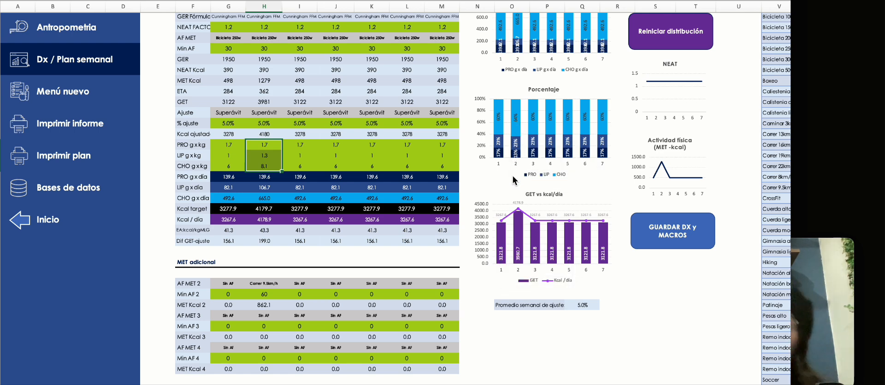
{"action": "left_click", "coordinate": [266, 179]}
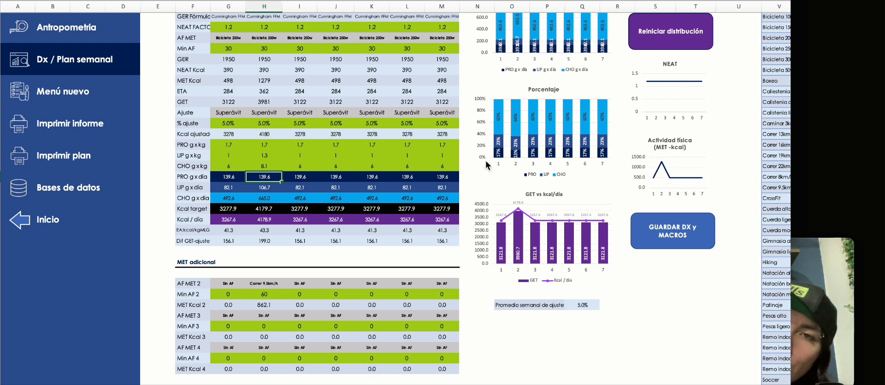
{"action": "scroll", "coordinate": [540, 152], "scroll_direction": "up", "scroll_amount": 1}
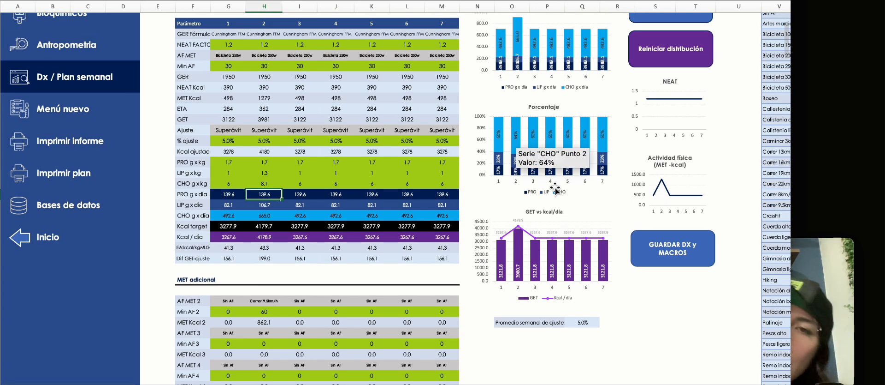
{"action": "scroll", "coordinate": [523, 34], "scroll_direction": "up", "scroll_amount": 1}
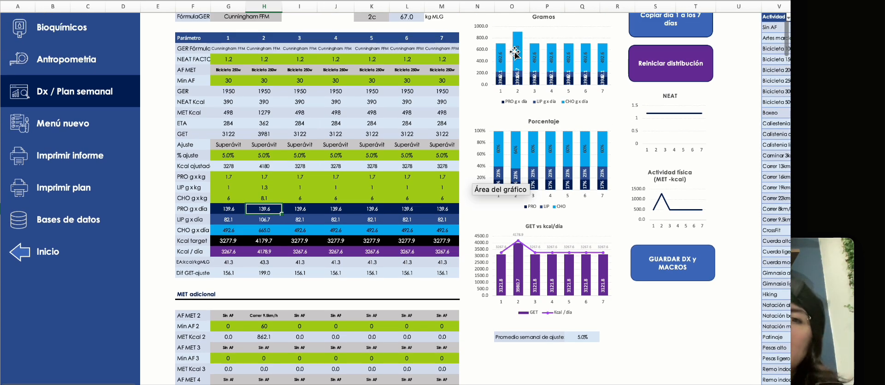
- Make day 7 a rest day by setting its AF MET to Sin AF and its Min AF to 0
{"action": "left_click", "coordinate": [452, 70]}
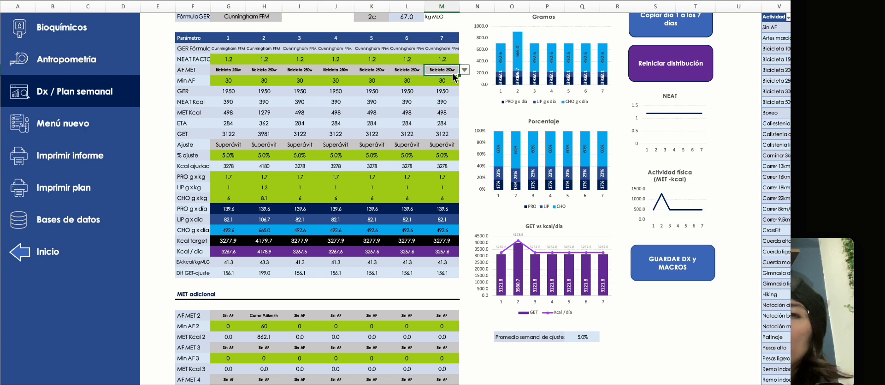
{"action": "left_click", "coordinate": [465, 70]}
{"action": "left_click", "coordinate": [455, 82]}
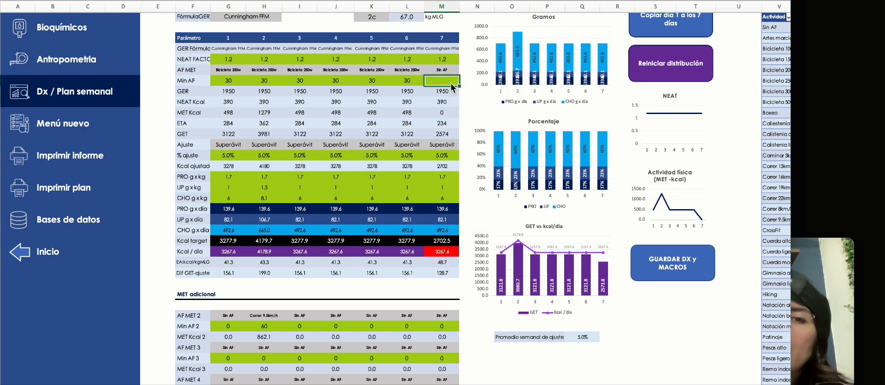
{"action": "type", "text": "0"}
{"action": "key", "text": "Return"}
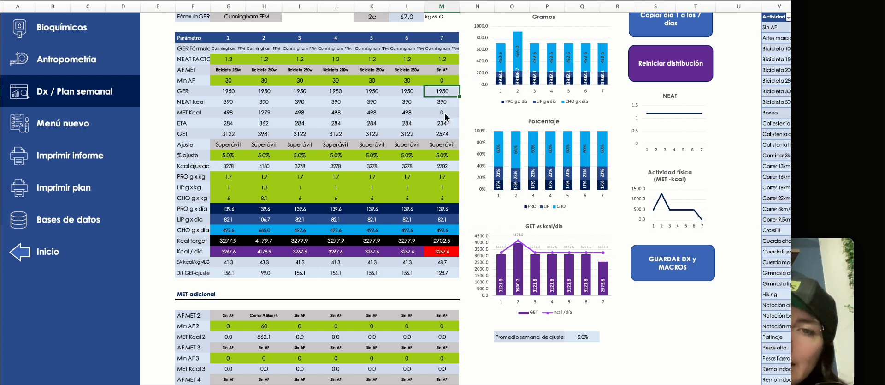
- Check day 7's Kcal target against its Kcal / día and the Kcal target of day 6
{"action": "left_click", "coordinate": [457, 144]}
{"action": "left_click", "coordinate": [468, 202]}
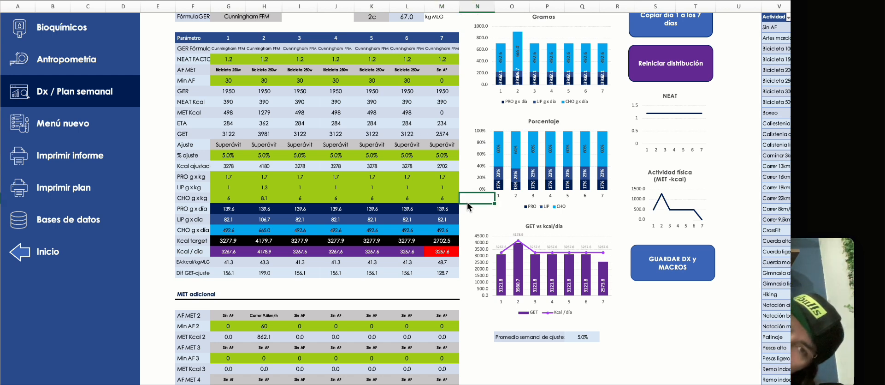
{"action": "left_click", "coordinate": [411, 242]}
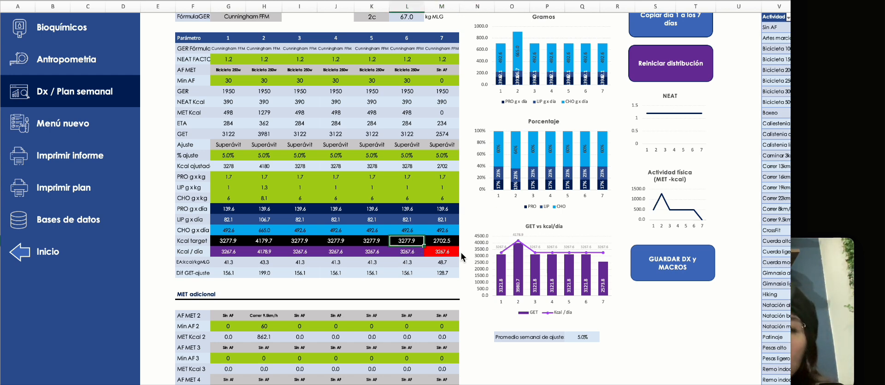
{"action": "left_click", "coordinate": [455, 240]}
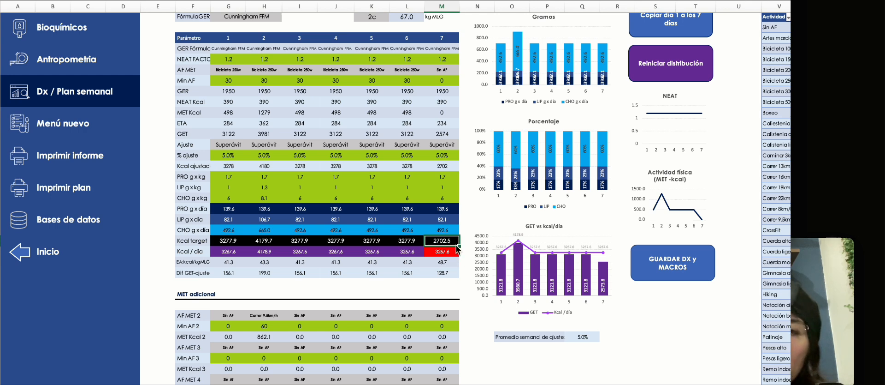
- Fine-tune day 7's CHO g x kg to bring its Kcal / día close to target, trying 5, 4 and 4.4 before settling on 4.3
{"action": "left_click", "coordinate": [450, 199]}
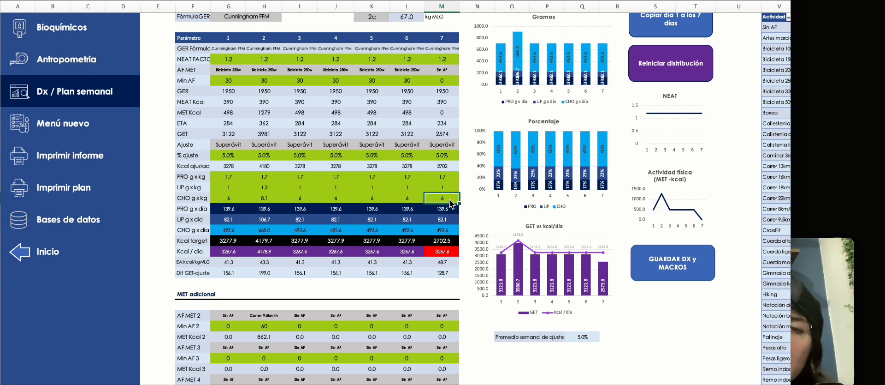
{"action": "type", "text": "5"}
{"action": "key", "text": "ctrl+Return"}
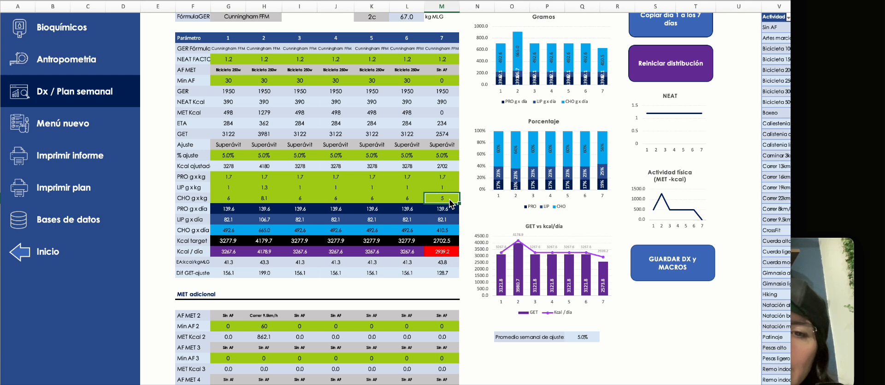
{"action": "type", "text": "4"}
{"action": "key", "text": "ctrl+Return"}
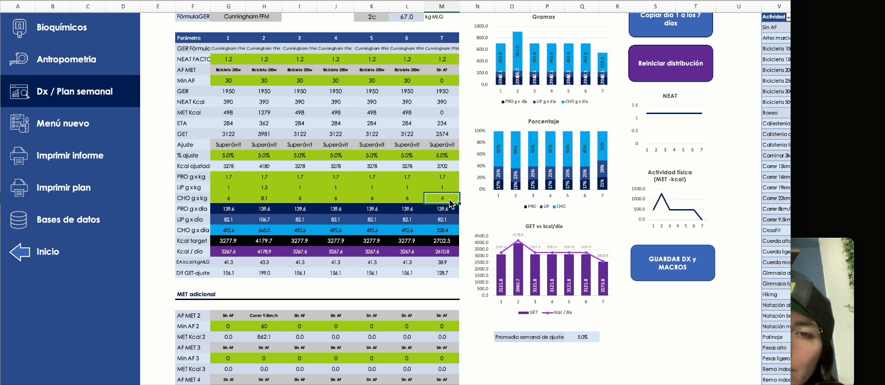
{"action": "double_click", "coordinate": [449, 200]}
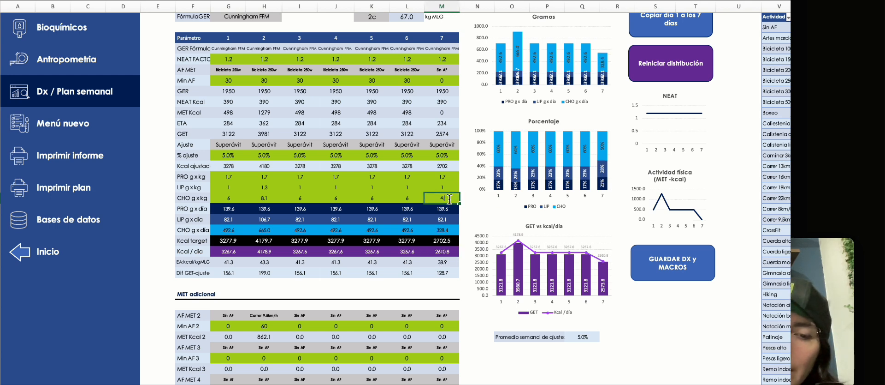
{"action": "key", "text": "ctrl+Return"}
{"action": "type", "text": "4"}
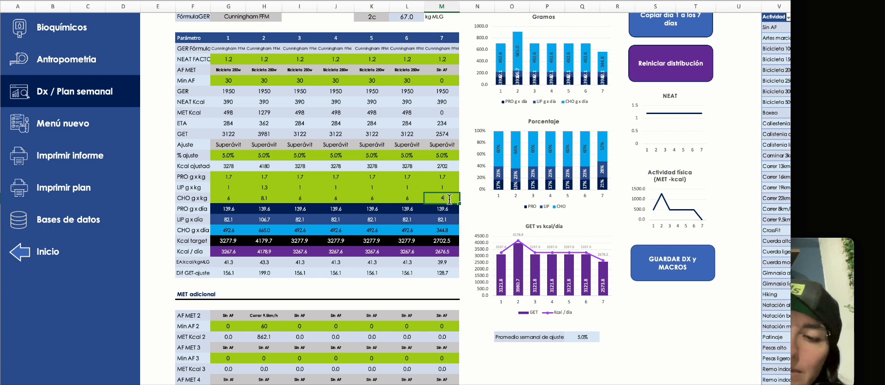
{"action": "type", "text": ".4"}
{"action": "key", "text": "ctrl+Return"}
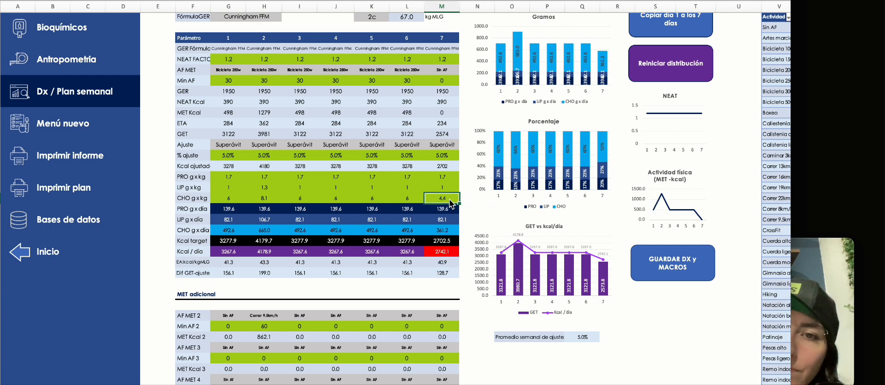
{"action": "type", "text": "4.3"}
{"action": "key", "text": "Tab"}
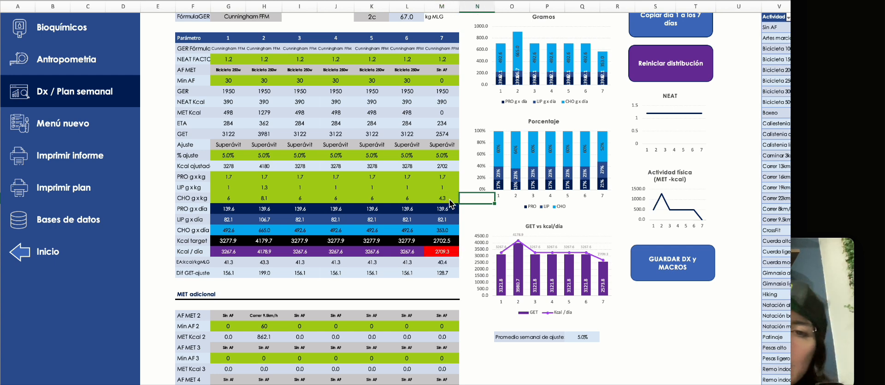
{"action": "left_click", "coordinate": [452, 242]}
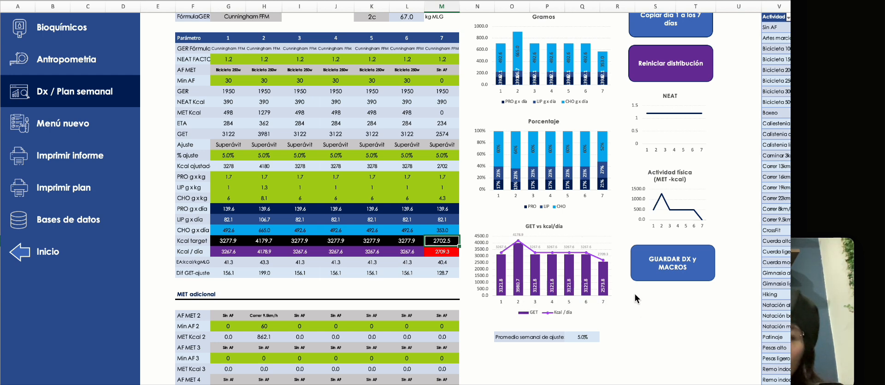
- Review the weekly macro distribution and the Diagnóstico sheet, and save the patient's diagnosis and macros
{"action": "scroll", "coordinate": [655, 319], "scroll_direction": "up", "scroll_amount": 1}
{"action": "scroll", "coordinate": [655, 322], "scroll_direction": "up", "scroll_amount": 1}
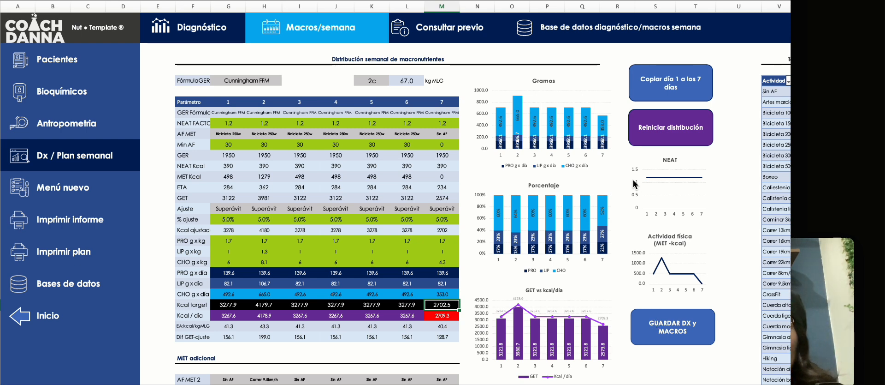
{"action": "mouse_move", "coordinate": [606, 122]}
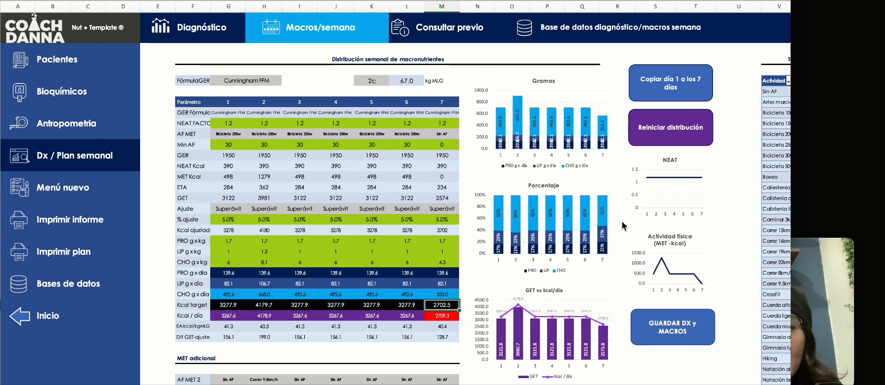
{"action": "scroll", "coordinate": [622, 226], "scroll_direction": "down", "scroll_amount": 1}
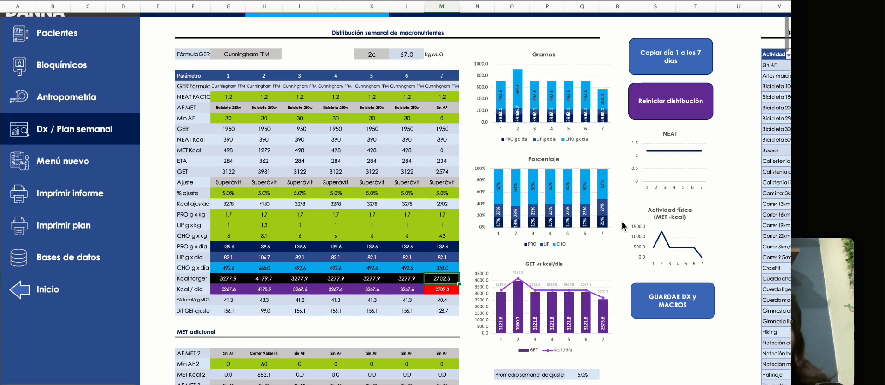
{"action": "scroll", "coordinate": [670, 297], "scroll_direction": "up", "scroll_amount": 1}
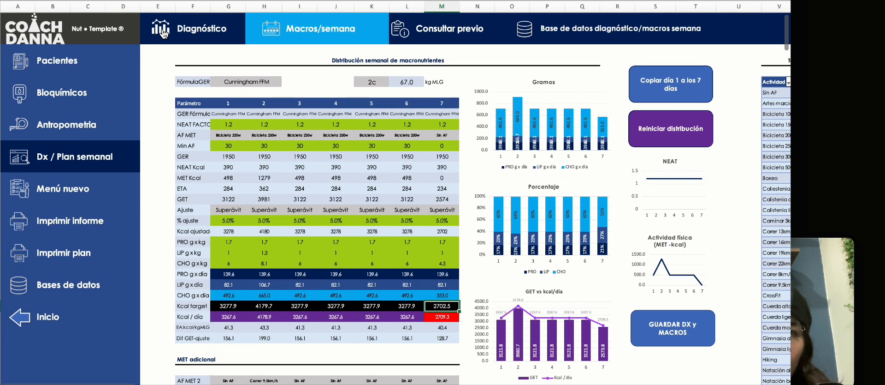
{"action": "left_click", "coordinate": [163, 33]}
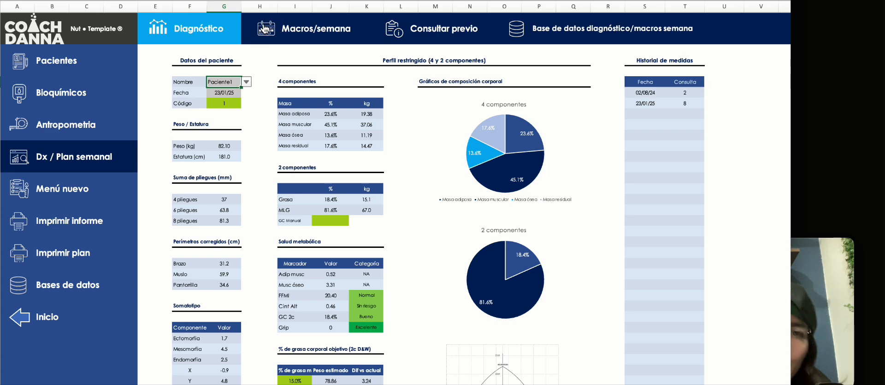
{"action": "left_click", "coordinate": [265, 29]}
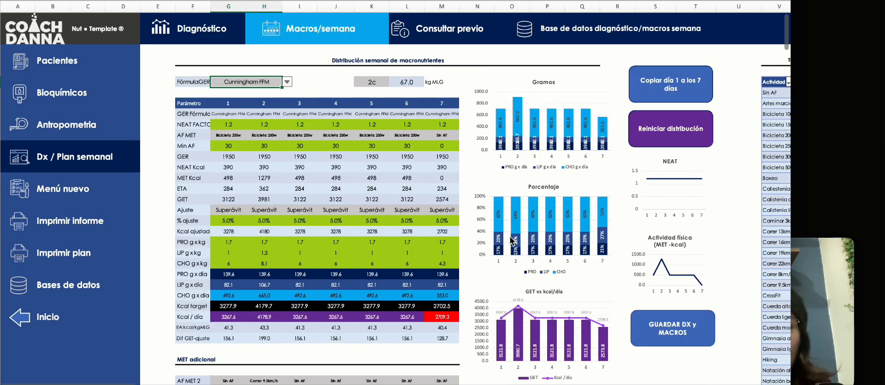
{"action": "left_click", "coordinate": [686, 336]}
{"action": "left_click", "coordinate": [494, 118]}
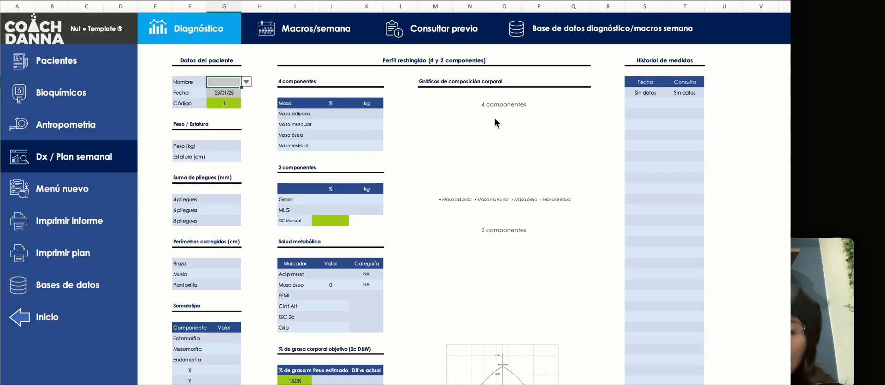
- Open the Bases de datos sheet and examine the first Paciente1 record dated 23/01/25 in TBLBaseDatos
{"action": "left_click", "coordinate": [65, 284]}
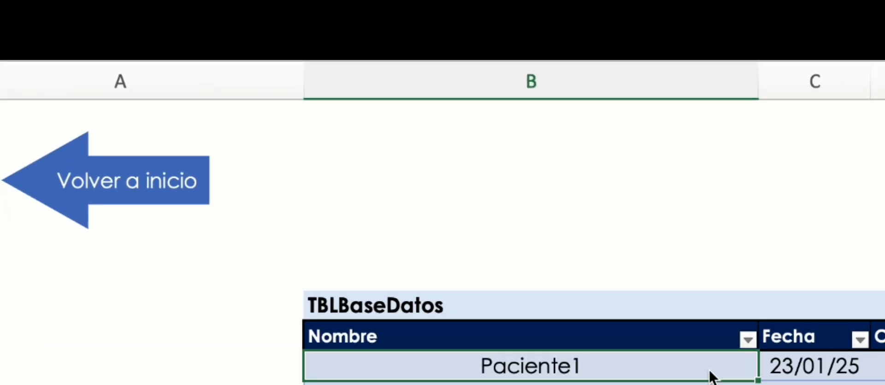
{"action": "left_click", "coordinate": [814, 366]}
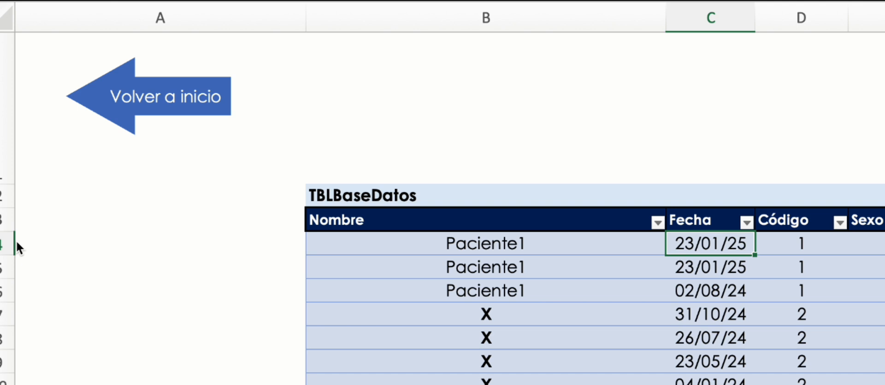
{"action": "left_click", "coordinate": [17, 242]}
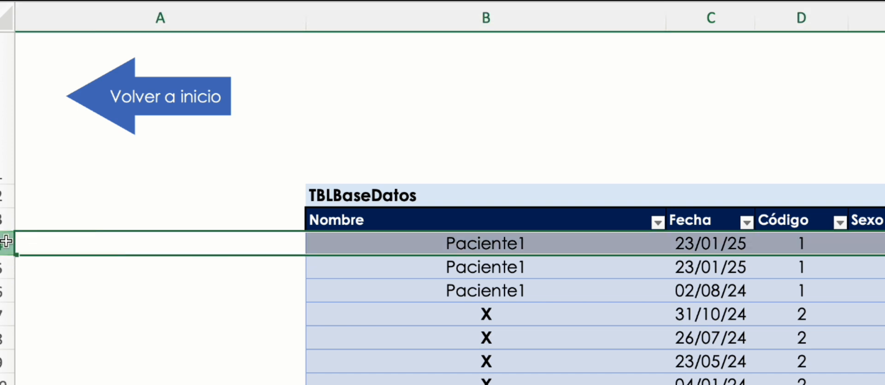
{"action": "left_click", "coordinate": [734, 262]}
{"action": "left_click", "coordinate": [704, 243]}
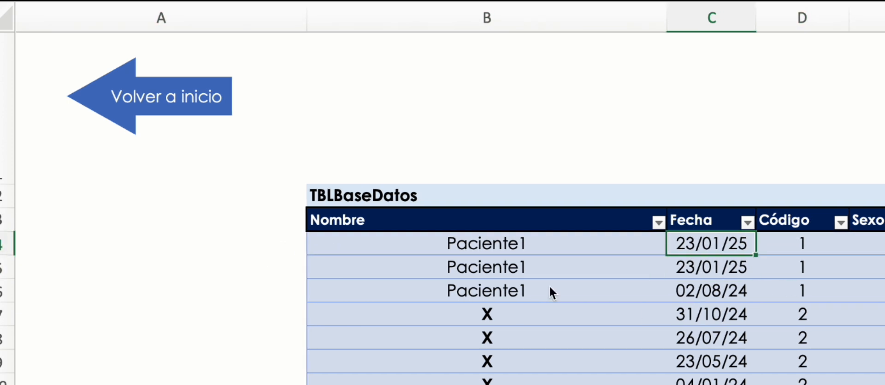
{"action": "scroll", "coordinate": [682, 311], "scroll_direction": "right", "scroll_amount": 10}
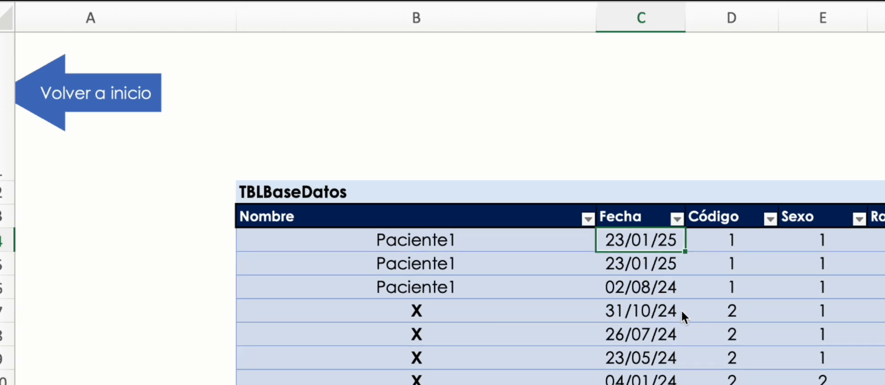
{"action": "scroll", "coordinate": [640, 270], "scroll_direction": "right", "scroll_amount": 2}
{"action": "scroll", "coordinate": [639, 269], "scroll_direction": "left", "scroll_amount": 10}
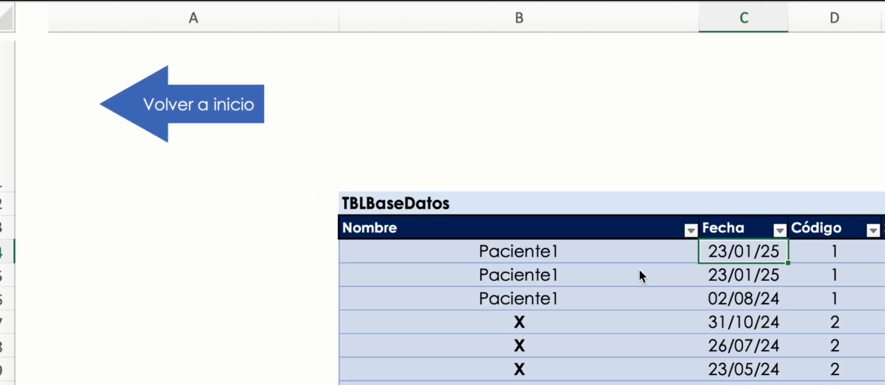
{"action": "scroll", "coordinate": [8, 239], "scroll_direction": "right", "scroll_amount": 1}
- Delete the first Paciente1 row dated 23/01/25 from TBLBaseDatos and return to the Diagnóstico sheet
{"action": "right_click", "coordinate": [8, 240]}
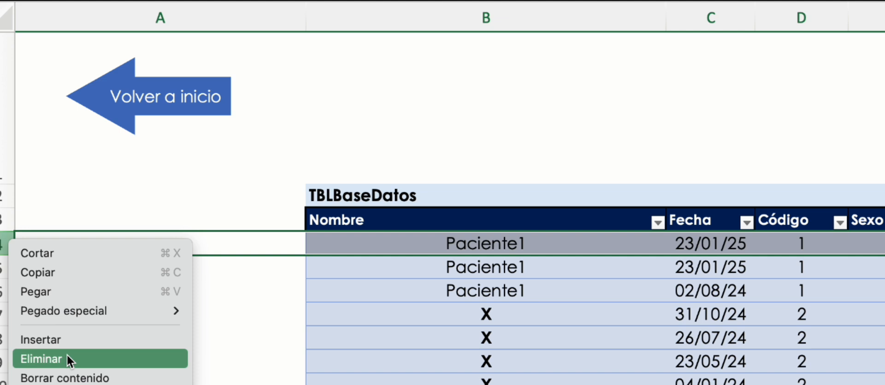
{"action": "left_click", "coordinate": [68, 359]}
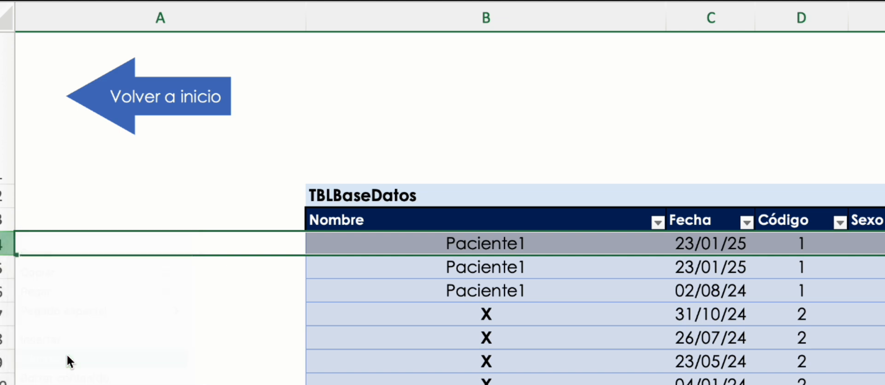
{"action": "left_click", "coordinate": [160, 111]}
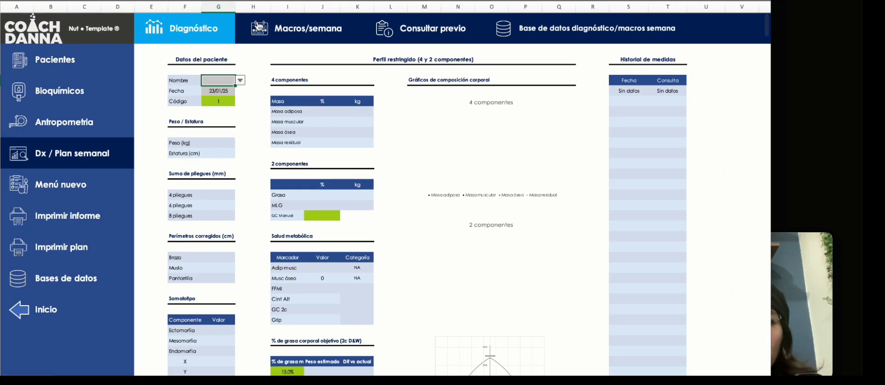
- Select Paciente1 as the patient in the Diagnóstico sheet's patient data
{"action": "left_click", "coordinate": [259, 28]}
{"action": "left_click", "coordinate": [194, 27]}
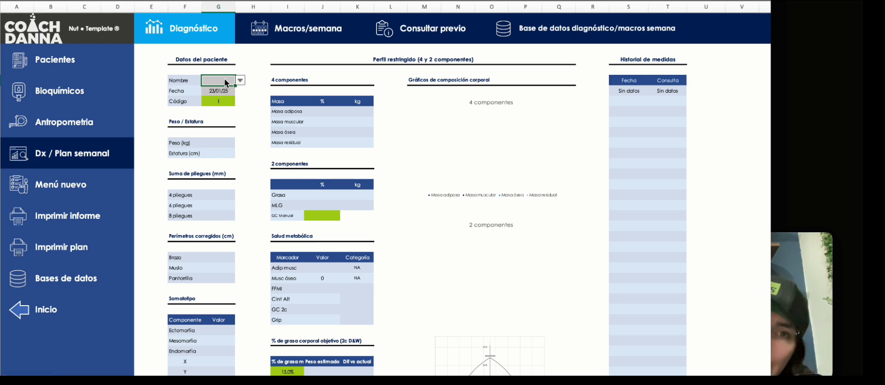
{"action": "left_click", "coordinate": [241, 80]}
{"action": "left_click", "coordinate": [222, 151]}
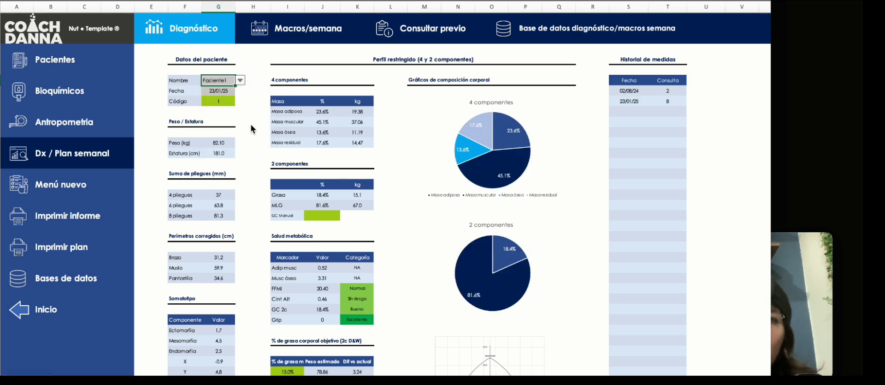
- Look at Macros/semana and the date choices in Consultar previo, and go back to Diagnóstico to check the selected patient
{"action": "left_click", "coordinate": [257, 37]}
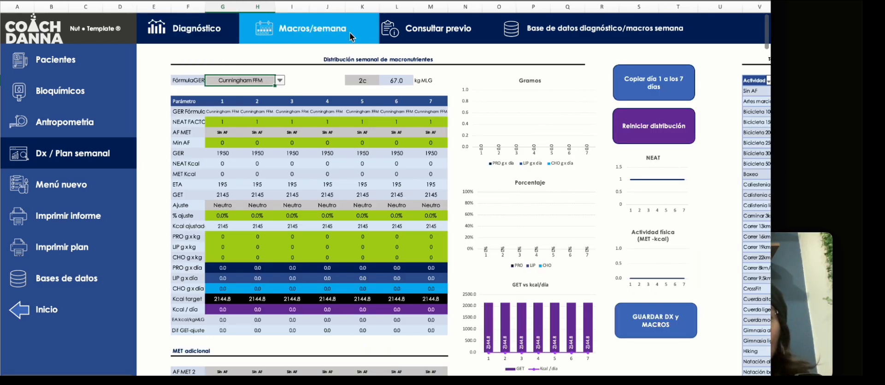
{"action": "left_click", "coordinate": [398, 29]}
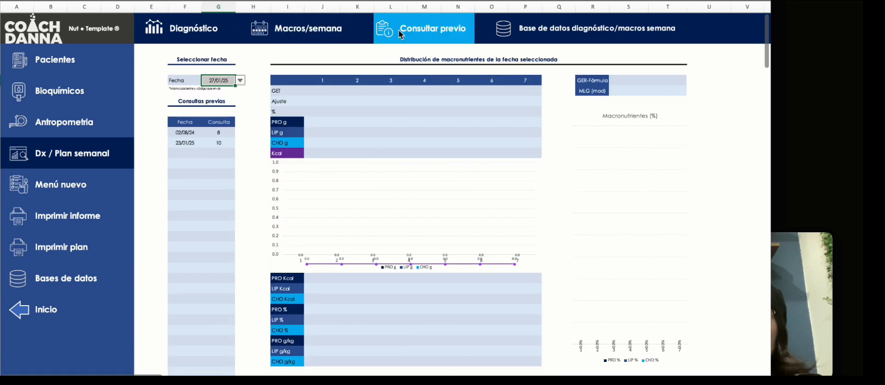
{"action": "left_click", "coordinate": [240, 81]}
{"action": "left_click", "coordinate": [243, 88]}
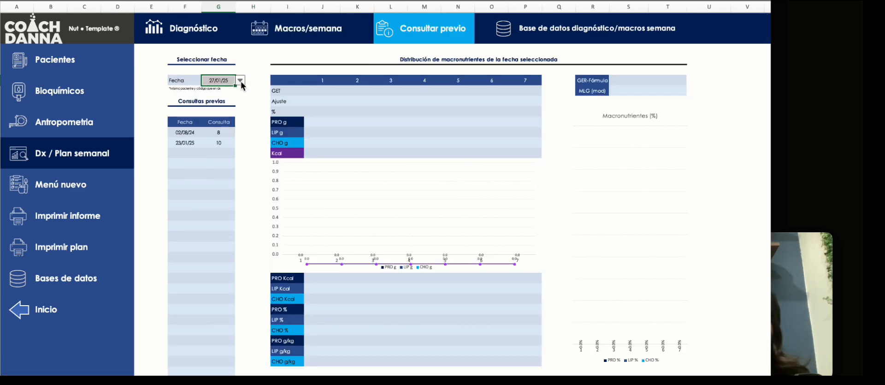
{"action": "key", "text": "ctrl+Page_Up"}
{"action": "key", "text": "ctrl+Page_Up"}
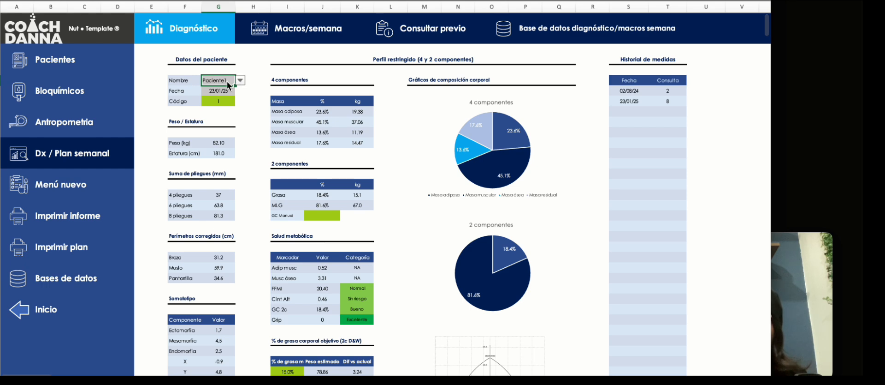
- Show the macronutrient distribution from the 02/08/24 consultation in Consultar previo
{"action": "left_click", "coordinate": [385, 41]}
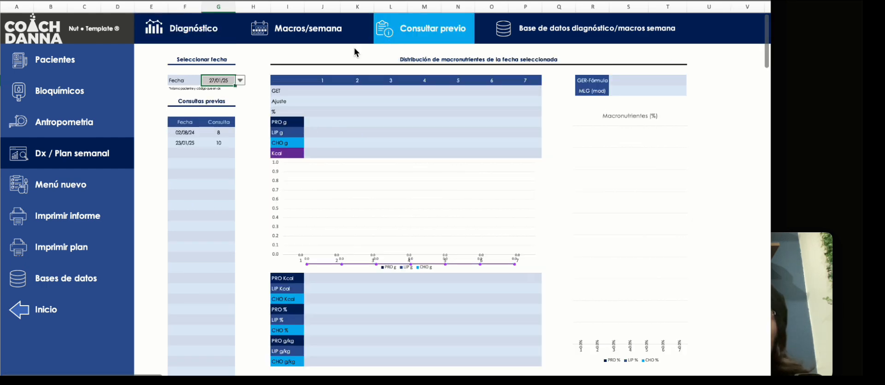
{"action": "left_click", "coordinate": [240, 80]}
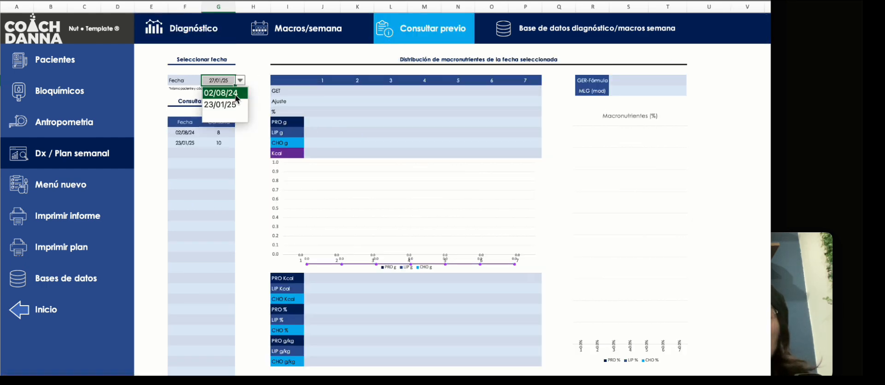
{"action": "left_click", "coordinate": [226, 93]}
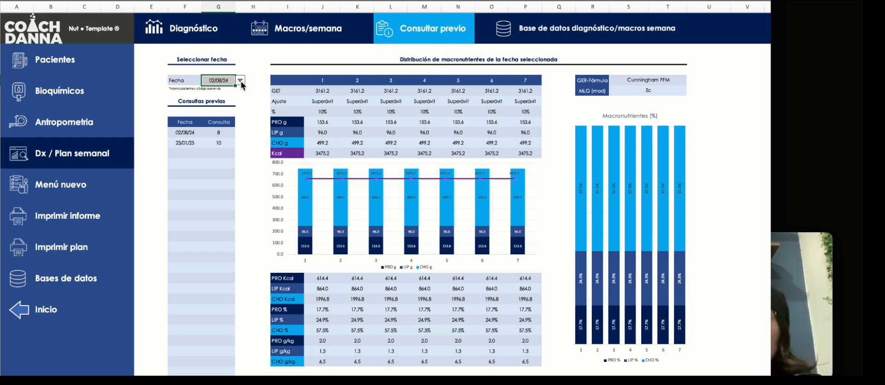
- Change the consulted date to 23/01/25 and bring up the section comparing two measurements
{"action": "left_click", "coordinate": [241, 81]}
{"action": "left_click", "coordinate": [237, 101]}
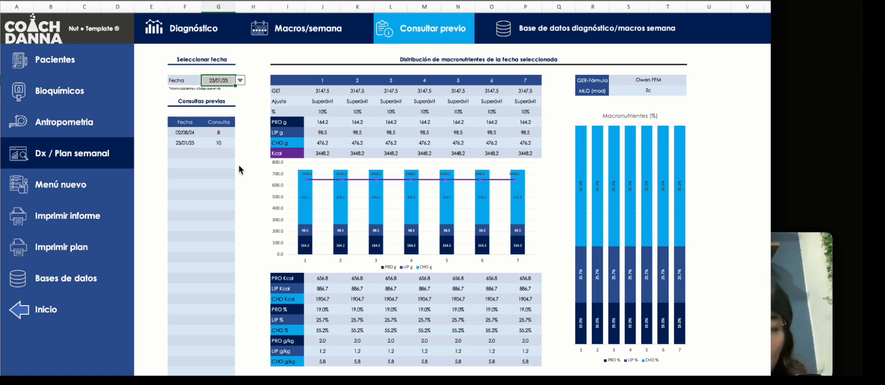
{"action": "scroll", "coordinate": [246, 215], "scroll_direction": "down", "scroll_amount": 9}
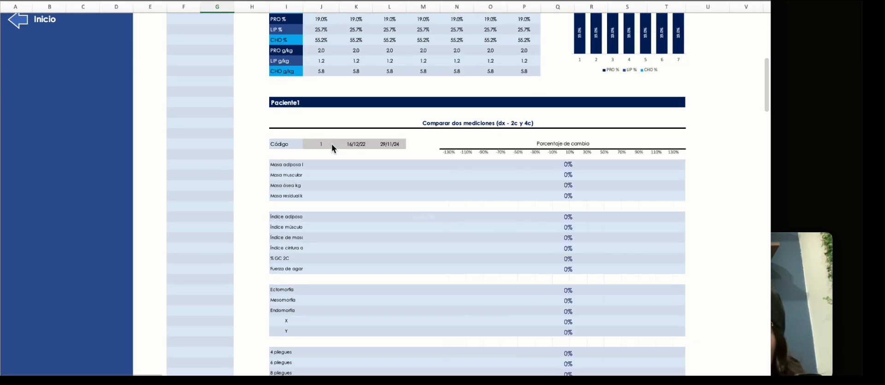
- Set the two measurements to compare for Paciente1 to the dates 02/08/24 and 23/01/25
{"action": "left_click", "coordinate": [357, 145]}
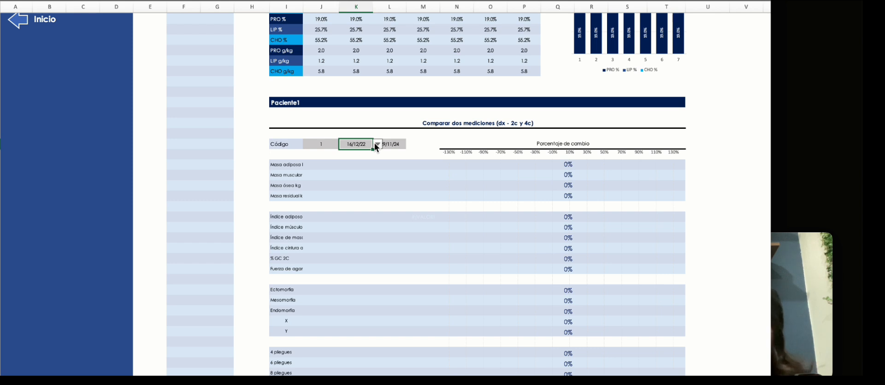
{"action": "left_click", "coordinate": [378, 144]}
{"action": "left_click", "coordinate": [379, 144]}
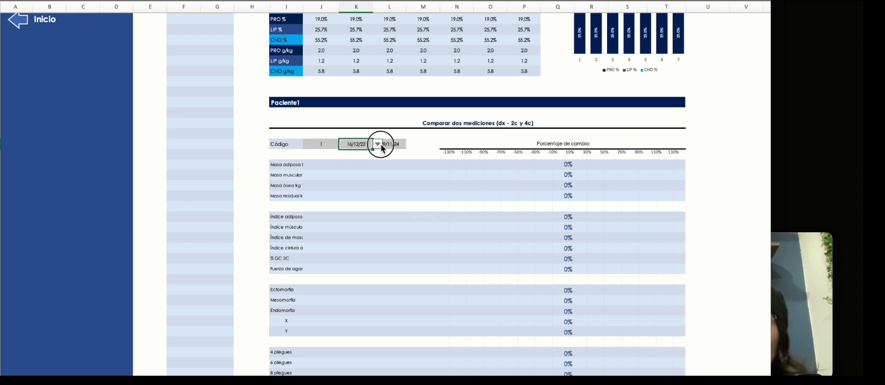
{"action": "left_click", "coordinate": [379, 144]}
{"action": "left_click", "coordinate": [369, 159]}
{"action": "left_click", "coordinate": [397, 144]}
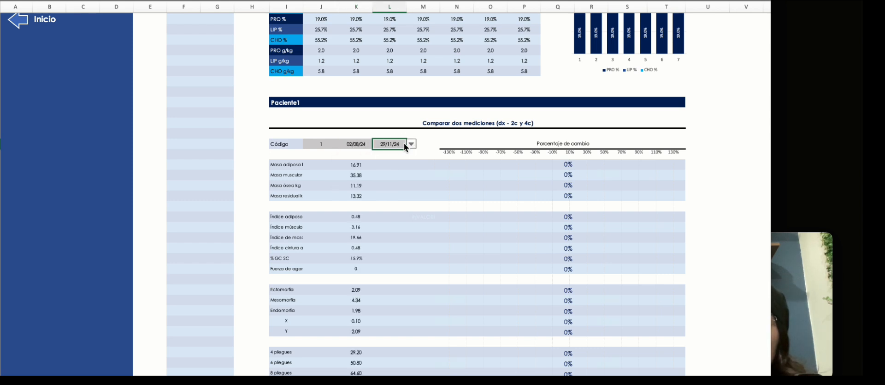
{"action": "left_click", "coordinate": [411, 144]}
{"action": "left_click", "coordinate": [401, 168]}
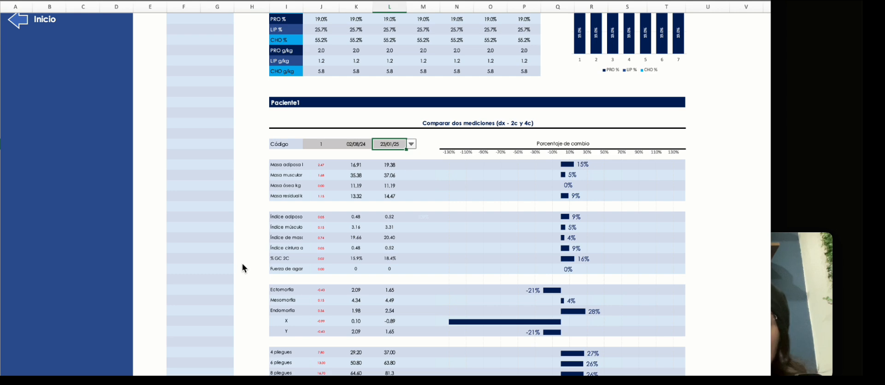
- Examine the two-date comparison, including body composition, individual measurements, 5 componentes, the differences and the percentage-change bars
{"action": "scroll", "coordinate": [242, 264], "scroll_direction": "down", "scroll_amount": 5}
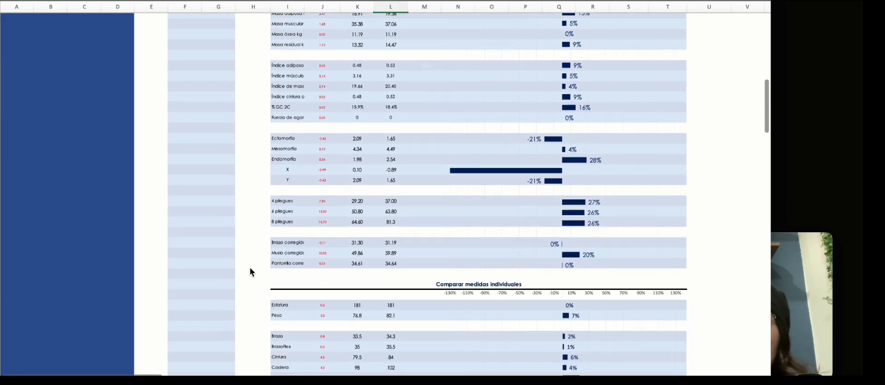
{"action": "scroll", "coordinate": [250, 272], "scroll_direction": "down", "scroll_amount": 10}
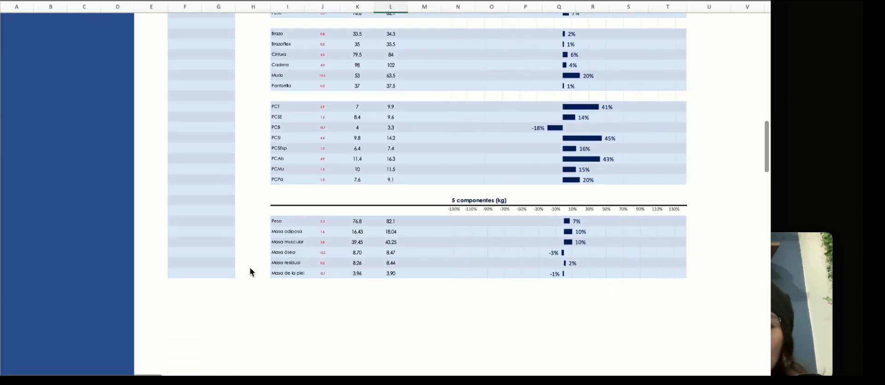
{"action": "scroll", "coordinate": [257, 240], "scroll_direction": "up", "scroll_amount": 7}
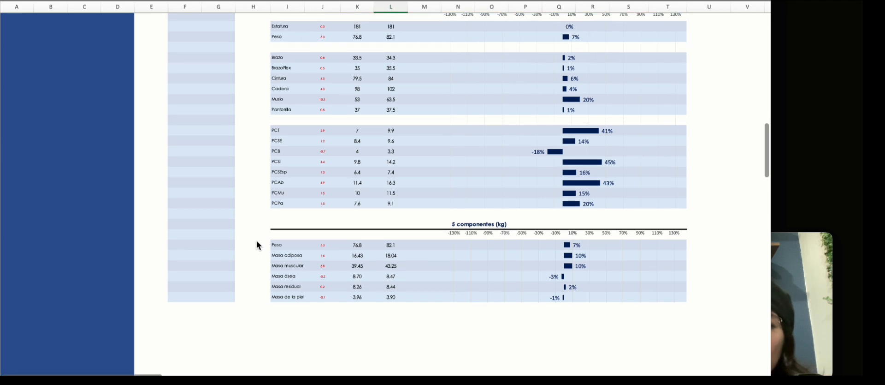
{"action": "scroll", "coordinate": [256, 241], "scroll_direction": "up", "scroll_amount": 5}
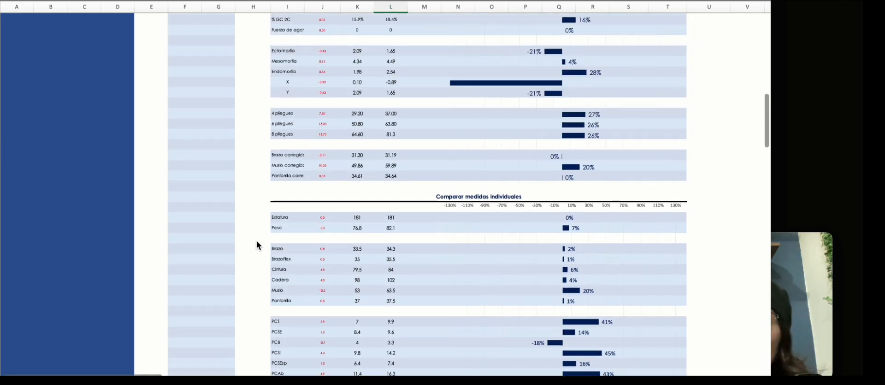
{"action": "scroll", "coordinate": [256, 244], "scroll_direction": "up", "scroll_amount": 3}
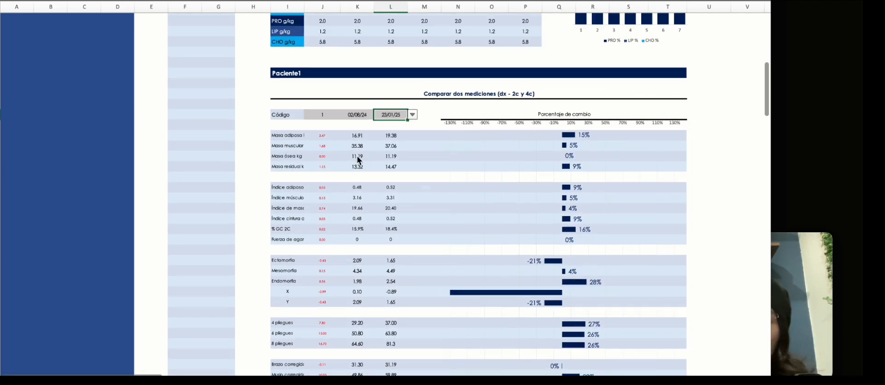
{"action": "left_click", "coordinate": [368, 116]}
{"action": "left_click", "coordinate": [393, 115]}
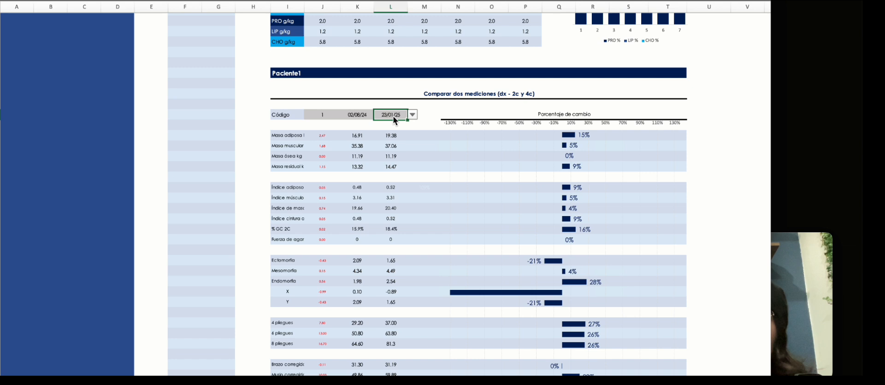
{"action": "left_click", "coordinate": [363, 115]}
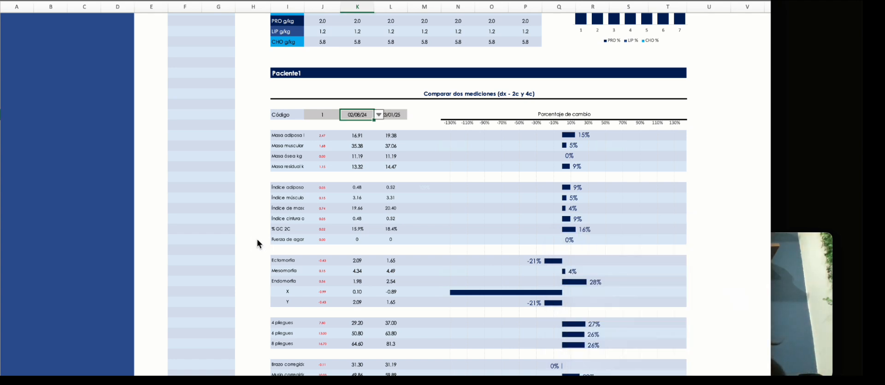
{"action": "left_click", "coordinate": [328, 138]}
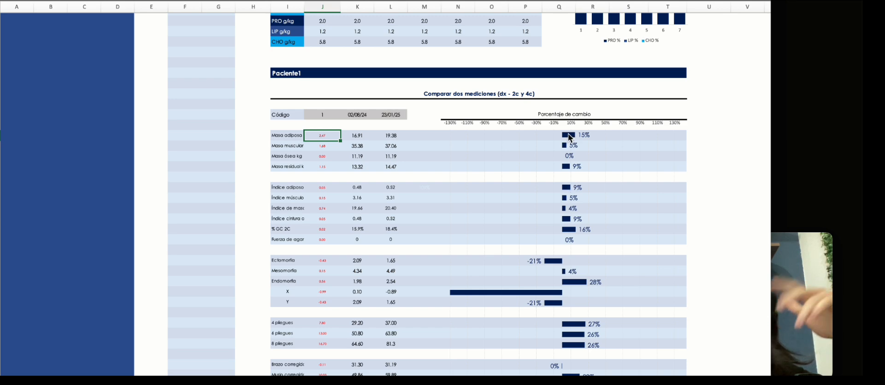
{"action": "scroll", "coordinate": [535, 263], "scroll_direction": "down", "scroll_amount": 15}
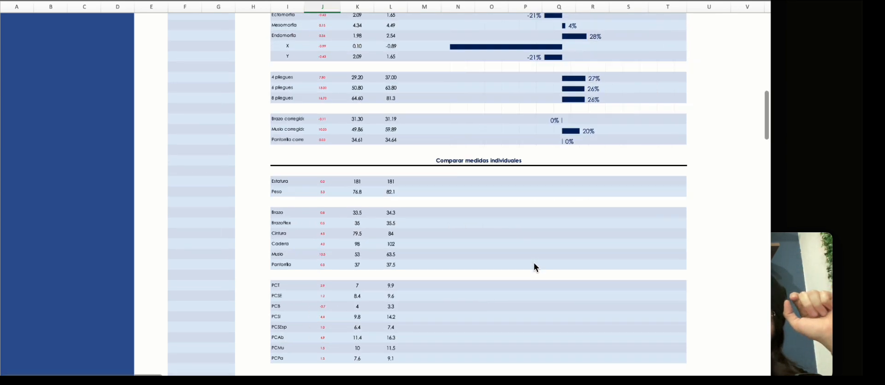
{"action": "scroll", "coordinate": [534, 262], "scroll_direction": "up", "scroll_amount": 20}
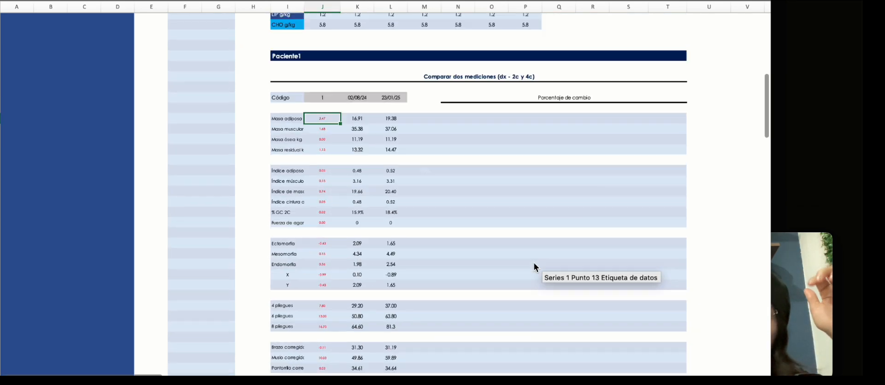
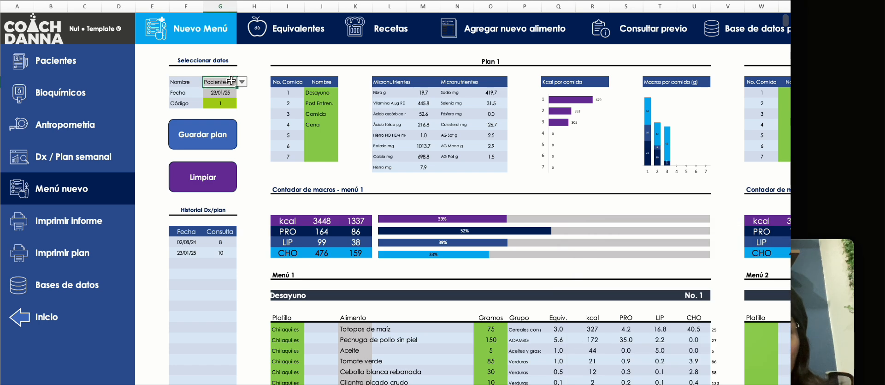
- Check the selected patient's date and code in Menú nuevo, and look over the Plan 1, Plan 2 and Plan 3 sections
{"action": "left_click", "coordinate": [232, 95]}
{"action": "left_click", "coordinate": [231, 107]}
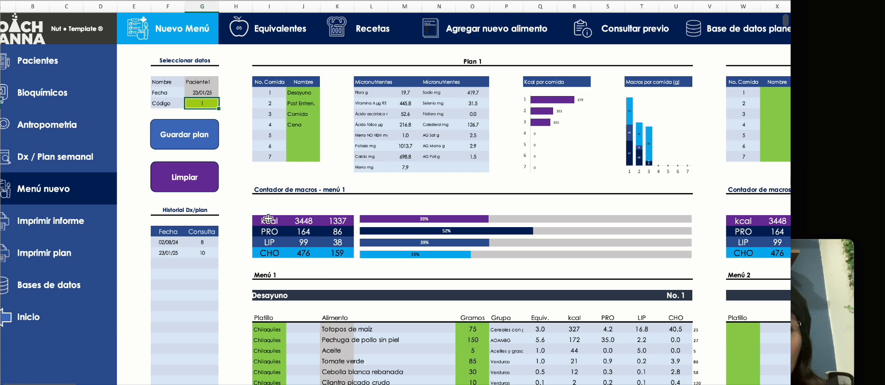
{"action": "scroll", "coordinate": [268, 218], "scroll_direction": "right", "scroll_amount": 4}
{"action": "scroll", "coordinate": [269, 220], "scroll_direction": "right", "scroll_amount": 1}
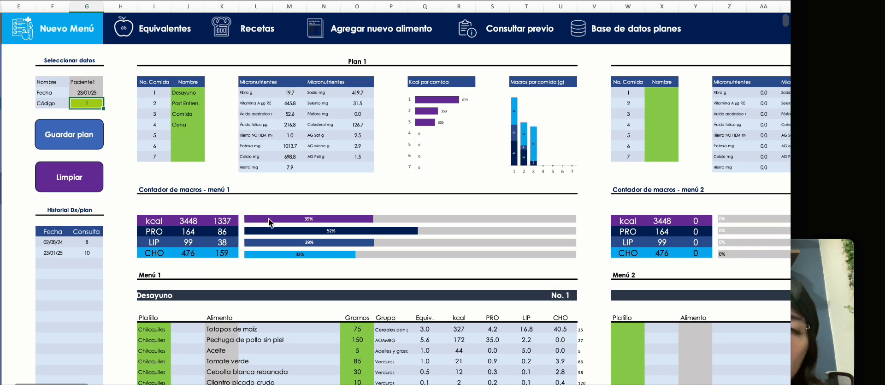
{"action": "left_click", "coordinate": [193, 60]}
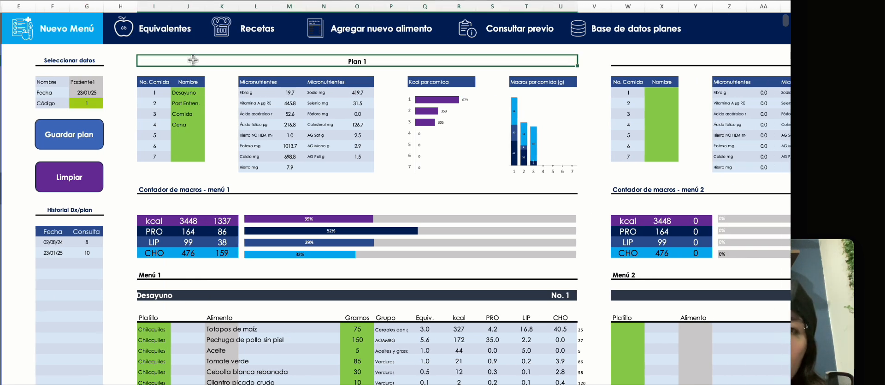
{"action": "scroll", "coordinate": [465, 131], "scroll_direction": "right", "scroll_amount": 8}
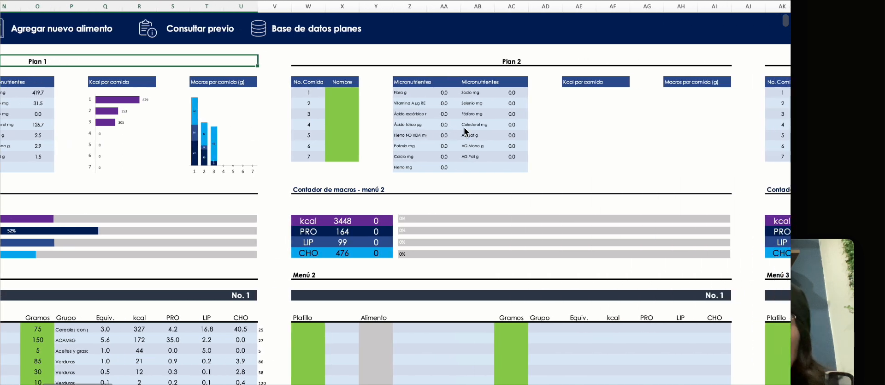
{"action": "left_click", "coordinate": [393, 64]}
{"action": "scroll", "coordinate": [611, 95], "scroll_direction": "right", "scroll_amount": 8}
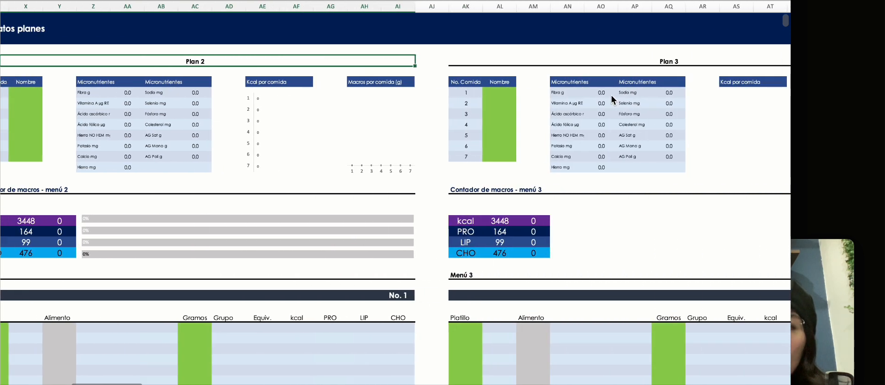
{"action": "left_click", "coordinate": [597, 62]}
{"action": "scroll", "coordinate": [597, 62], "scroll_direction": "right", "scroll_amount": 8}
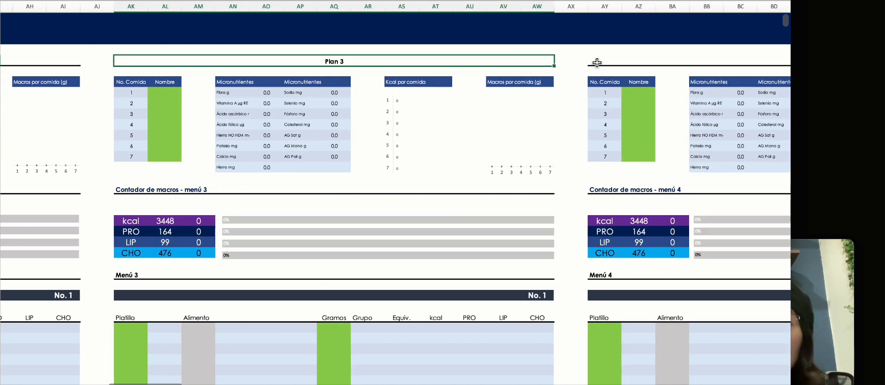
- Compare the macro targets in the counters of menus 3, 4 and 5, and return to Plan 1
{"action": "left_click", "coordinate": [169, 253]}
{"action": "left_click", "coordinate": [642, 257]}
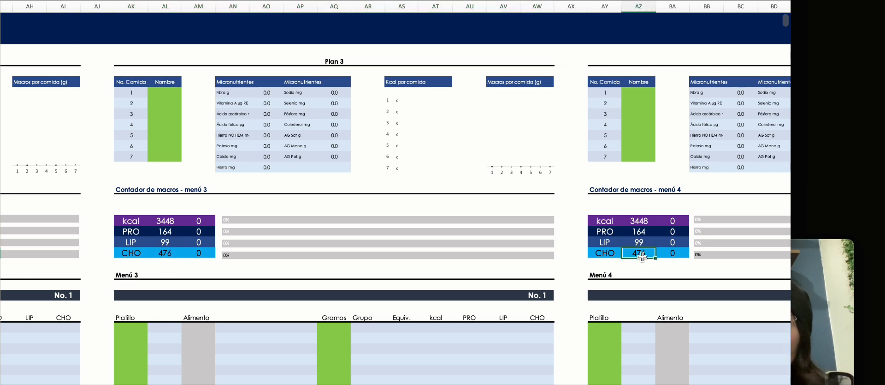
{"action": "scroll", "coordinate": [642, 256], "scroll_direction": "right", "scroll_amount": 5}
{"action": "left_click", "coordinate": [495, 254]}
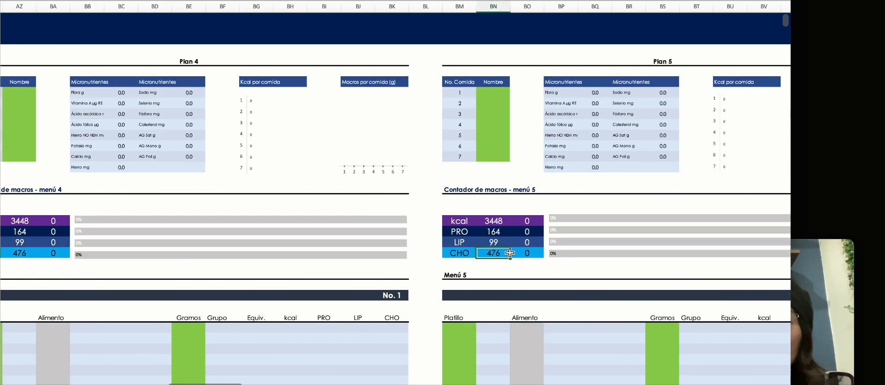
{"action": "scroll", "coordinate": [557, 243], "scroll_direction": "right", "scroll_amount": 3}
{"action": "scroll", "coordinate": [557, 244], "scroll_direction": "left", "scroll_amount": 10}
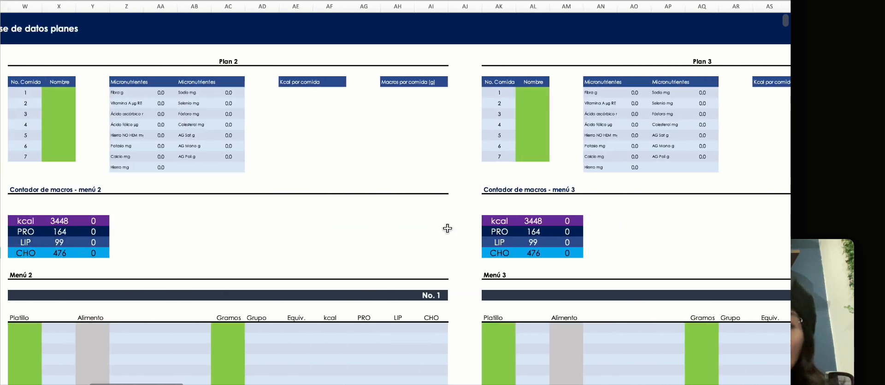
{"action": "scroll", "coordinate": [447, 228], "scroll_direction": "left", "scroll_amount": 3}
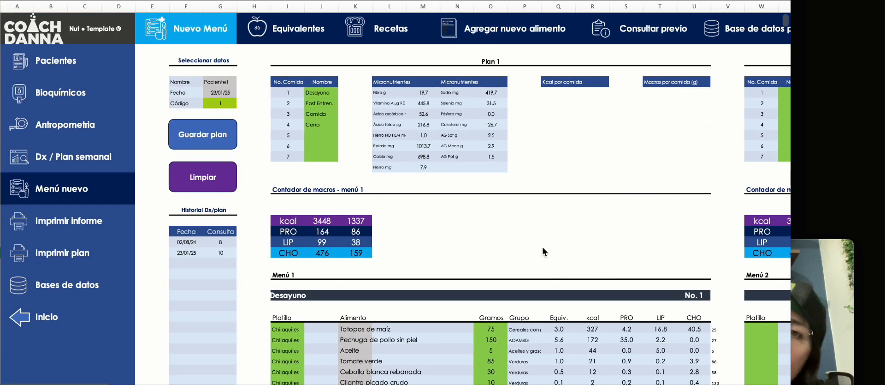
- Look through the plans up to Plan 7, and review the Desayuno and Post Entren. foods in Menú 1
{"action": "scroll", "coordinate": [542, 249], "scroll_direction": "right", "scroll_amount": 5}
{"action": "scroll", "coordinate": [543, 247], "scroll_direction": "right", "scroll_amount": 15}
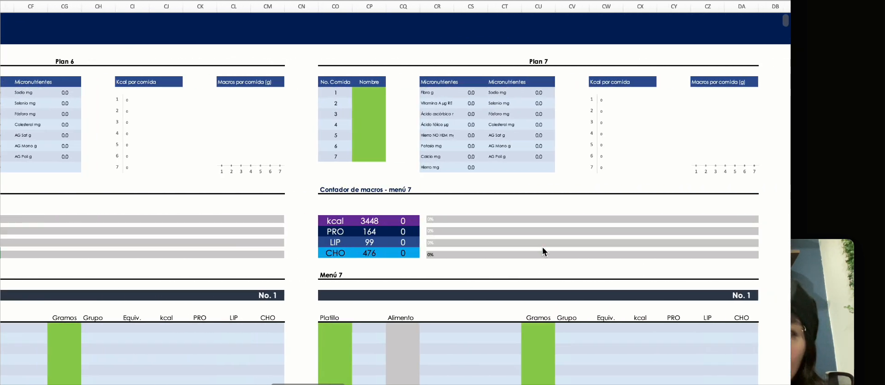
{"action": "scroll", "coordinate": [339, 125], "scroll_direction": "left", "scroll_amount": 3}
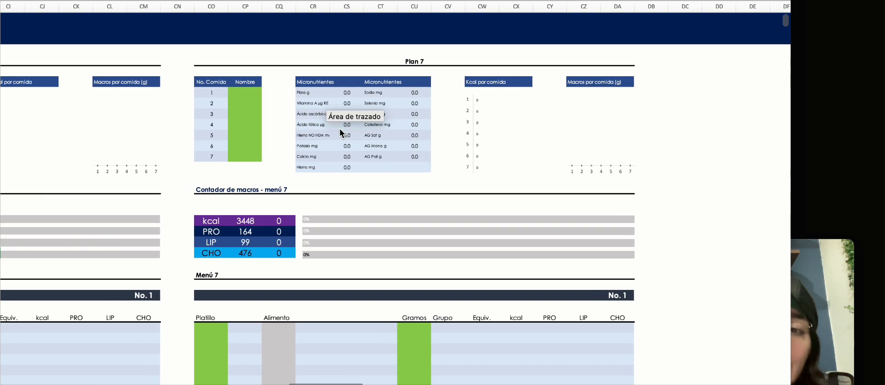
{"action": "scroll", "coordinate": [339, 128], "scroll_direction": "left", "scroll_amount": 15}
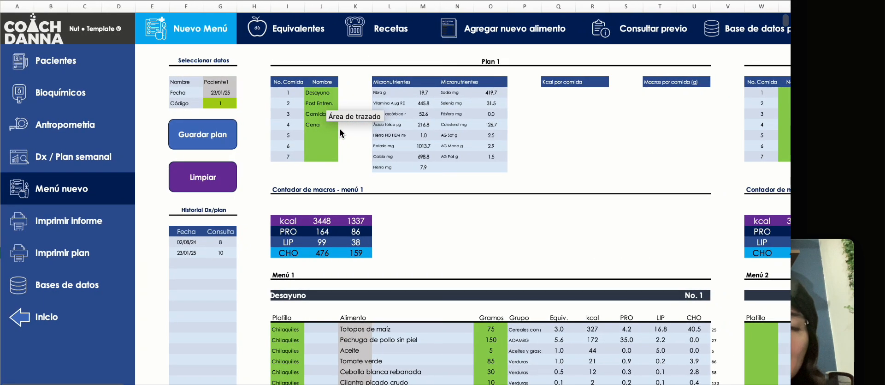
{"action": "left_click", "coordinate": [282, 60]}
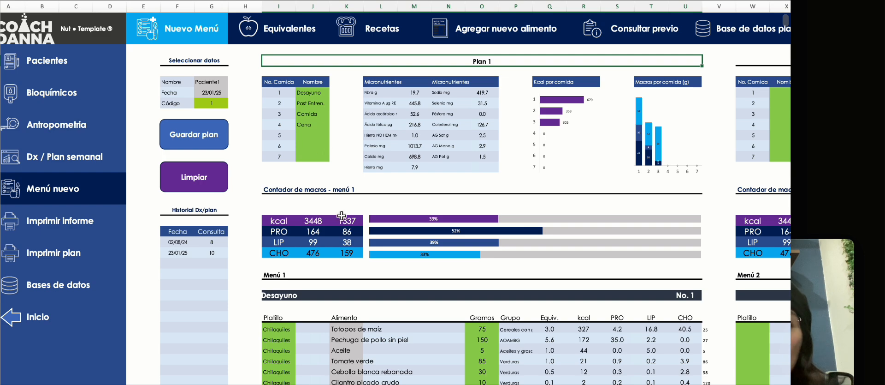
{"action": "scroll", "coordinate": [339, 307], "scroll_direction": "down", "scroll_amount": 8}
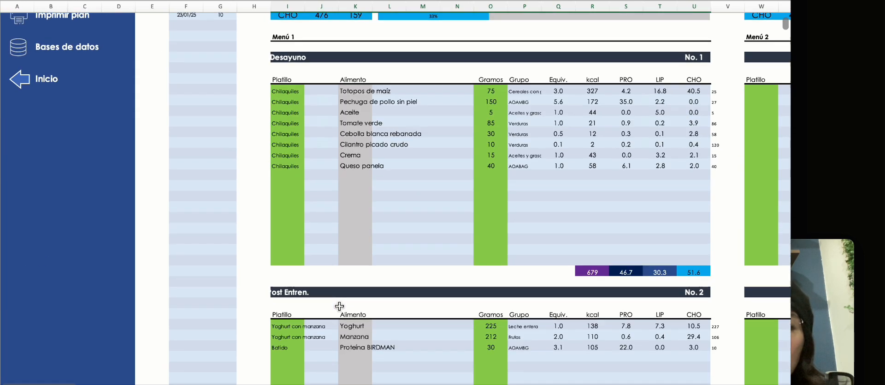
{"action": "scroll", "coordinate": [339, 306], "scroll_direction": "up", "scroll_amount": 8}
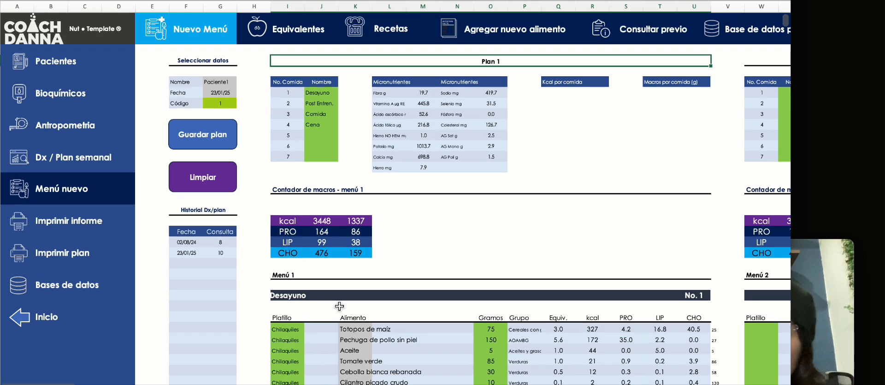
- Clear the names of meals 1 to 5 in Plan 1
{"action": "left_click", "coordinate": [287, 177]}
{"action": "left_click_drag", "start_coordinate": [322, 90], "coordinate": [330, 133]}
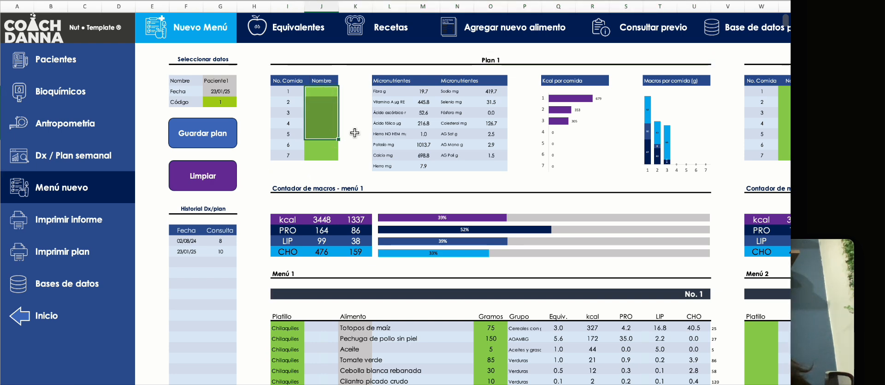
{"action": "key", "text": "Delete"}
{"action": "left_click", "coordinate": [355, 134]}
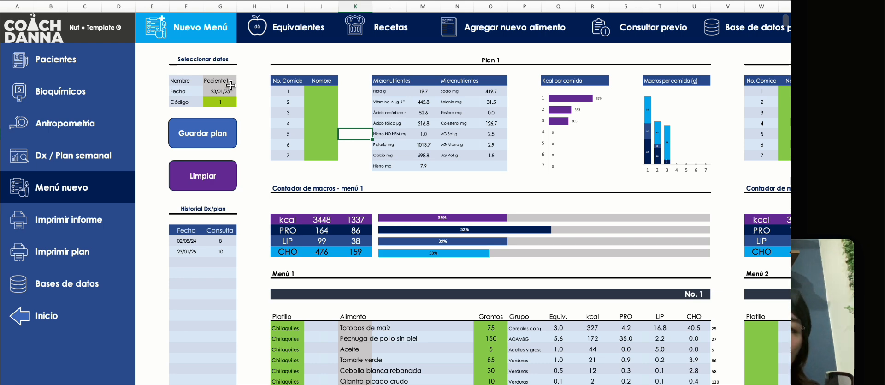
- Look over the meal numbers and the empty meal name cells in Plan 1 and Plan 2
{"action": "left_click_drag", "start_coordinate": [286, 62], "coordinate": [333, 266]}
{"action": "left_click", "coordinate": [336, 273]}
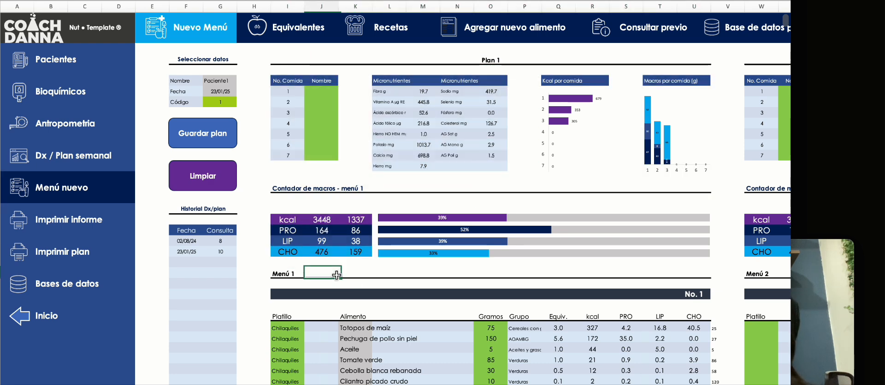
{"action": "left_click", "coordinate": [327, 91]}
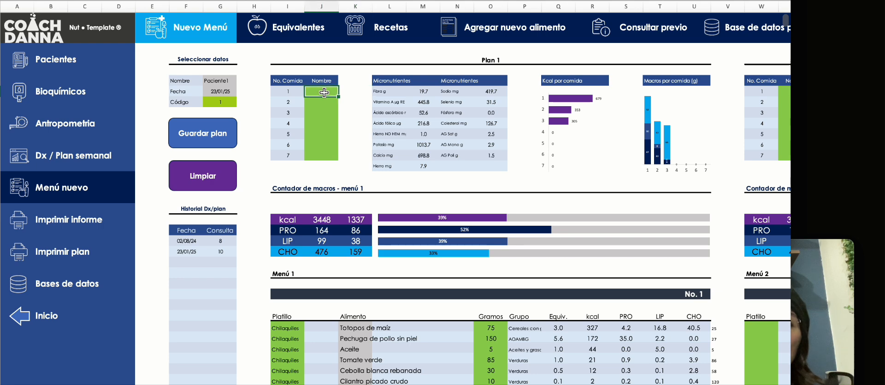
{"action": "left_click_drag", "start_coordinate": [295, 91], "coordinate": [296, 156]}
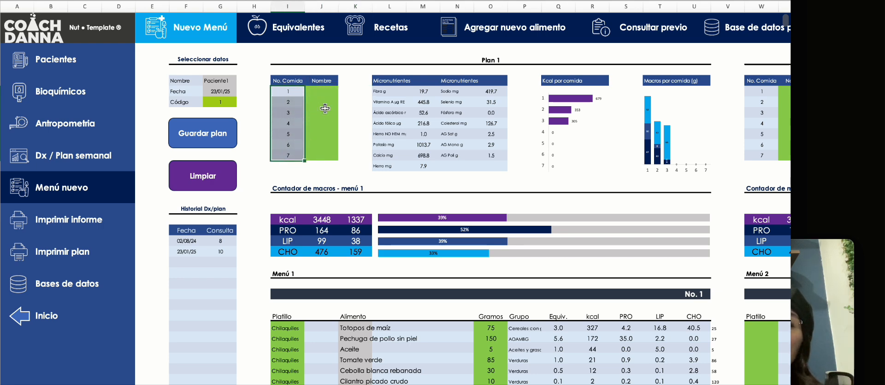
{"action": "left_click", "coordinate": [322, 92]}
{"action": "left_click", "coordinate": [324, 102]}
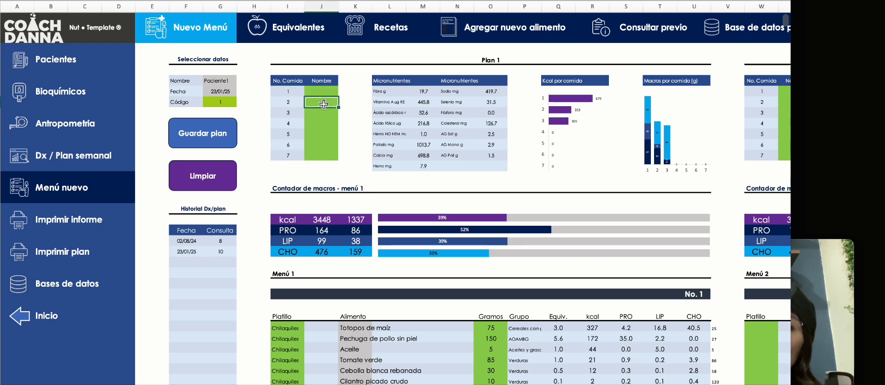
{"action": "left_click", "coordinate": [325, 110]}
{"action": "scroll", "coordinate": [402, 136], "scroll_direction": "right", "scroll_amount": 3}
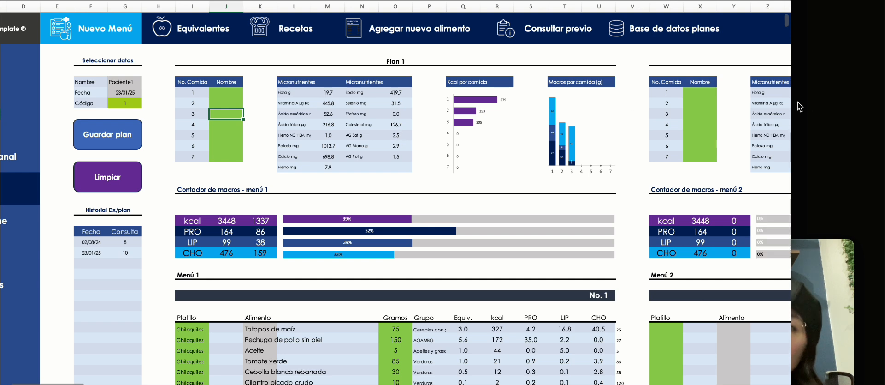
{"action": "left_click", "coordinate": [700, 92]}
{"action": "left_click", "coordinate": [702, 103]}
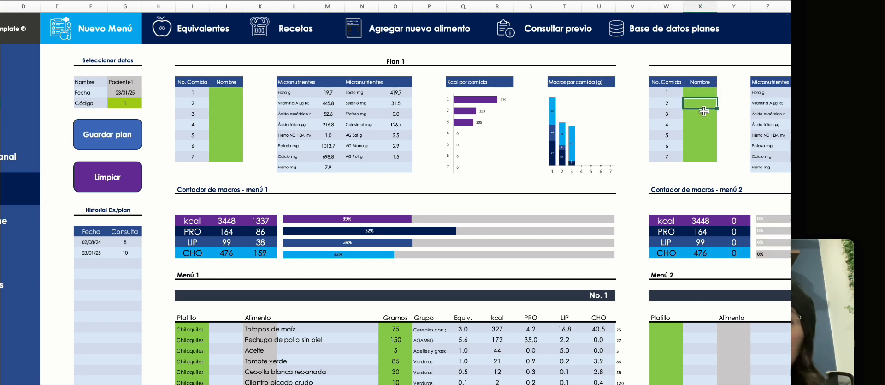
{"action": "left_click", "coordinate": [704, 111]}
{"action": "left_click", "coordinate": [704, 125]}
{"action": "left_click", "coordinate": [704, 136]}
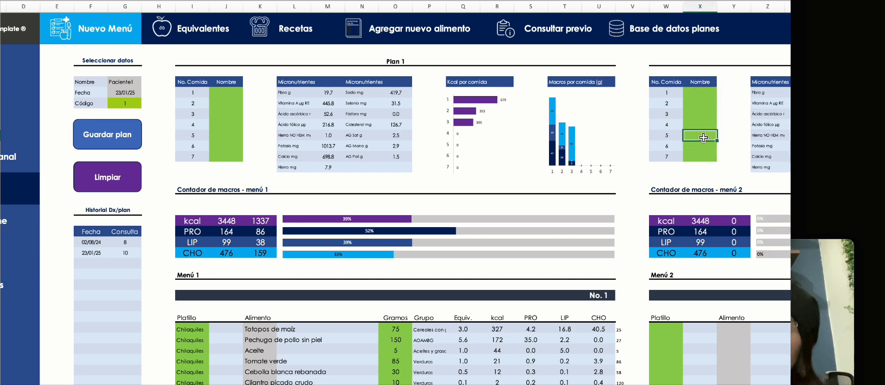
- Name meals 1 to 4 of Plan 1 DESAYUNO, POST, COMIDA and CENA
{"action": "left_click", "coordinate": [238, 91]}
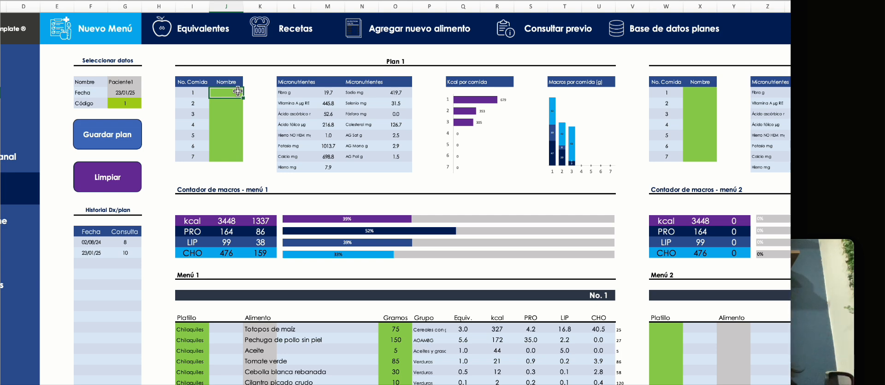
{"action": "type", "text": "DESAY"}
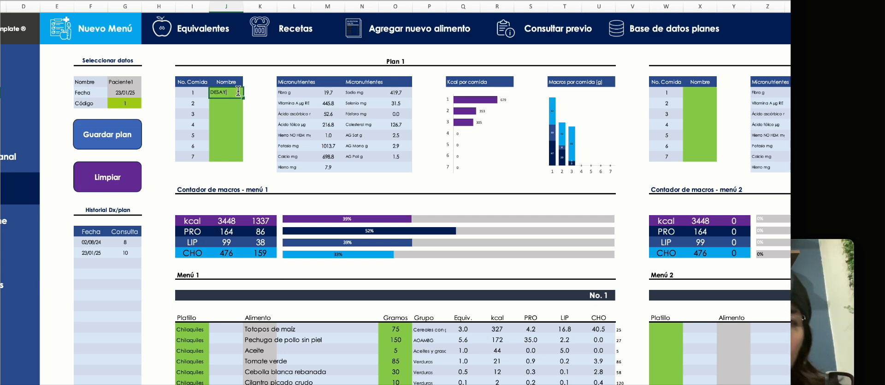
{"action": "key", "text": "Caps_Lock"}
{"action": "type", "text": "AYUNO"}
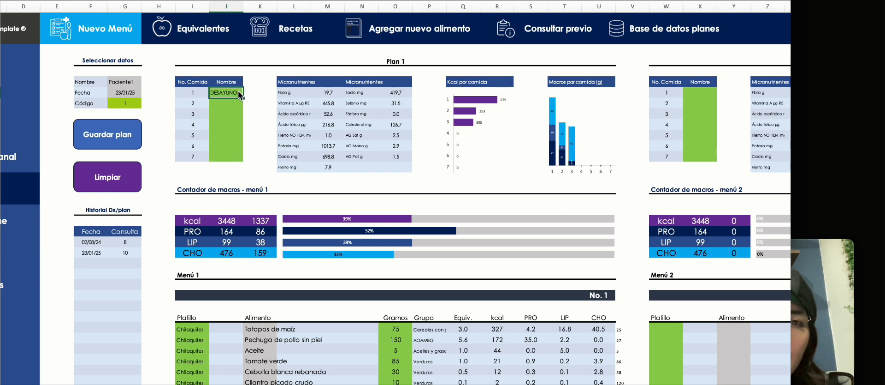
{"action": "key", "text": "Return"}
{"action": "type", "text": "POST"}
{"action": "key", "text": "Return"}
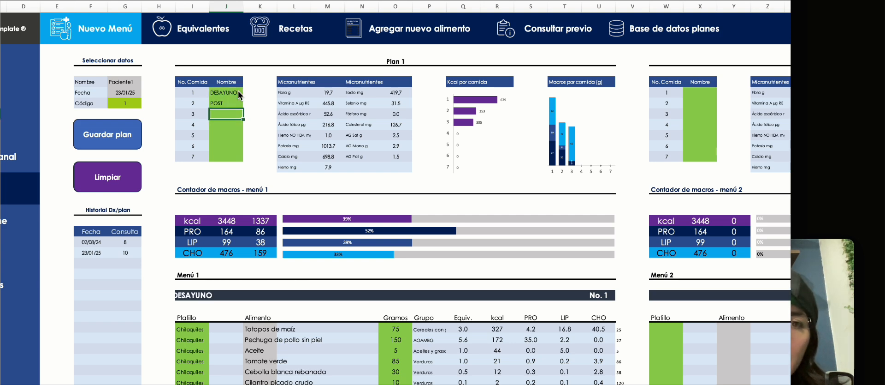
{"action": "key", "text": "Return"}
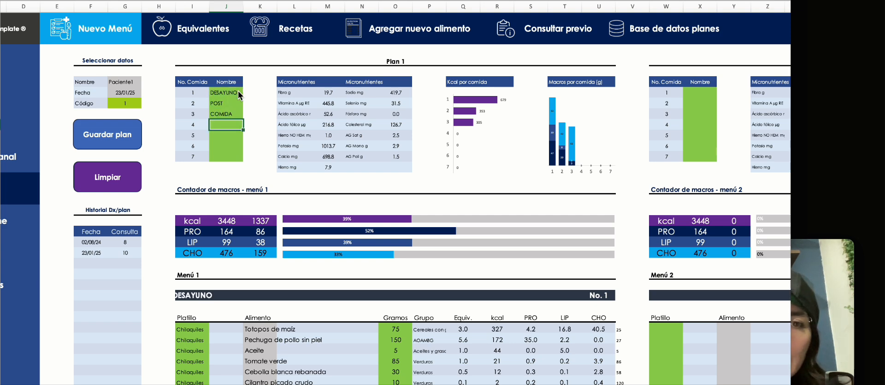
{"action": "type", "text": "COMIDA"}
{"action": "key", "text": "Tab"}
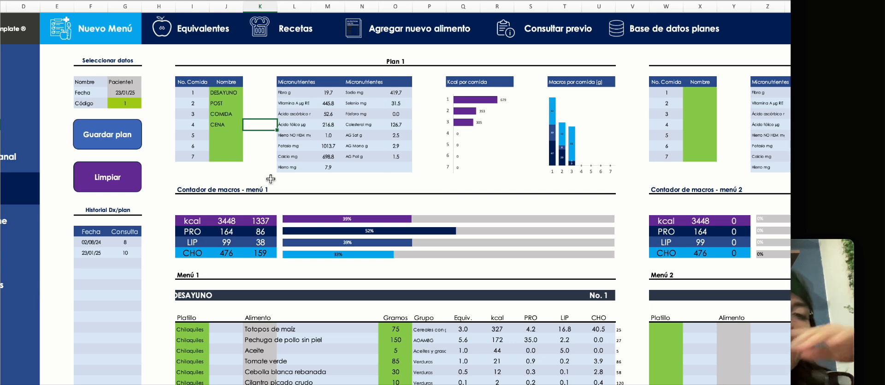
- Check the meal headings down Menú 1, from the second meal to COMIDA and CENA, and return to Plan 1
{"action": "scroll", "coordinate": [269, 177], "scroll_direction": "down", "scroll_amount": 3}
{"action": "scroll", "coordinate": [211, 213], "scroll_direction": "down", "scroll_amount": 10}
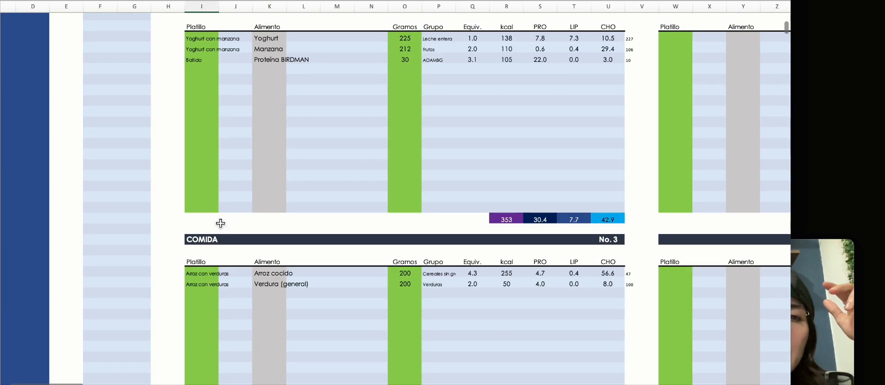
{"action": "scroll", "coordinate": [211, 138], "scroll_direction": "up", "scroll_amount": 3}
{"action": "scroll", "coordinate": [212, 86], "scroll_direction": "down", "scroll_amount": 5}
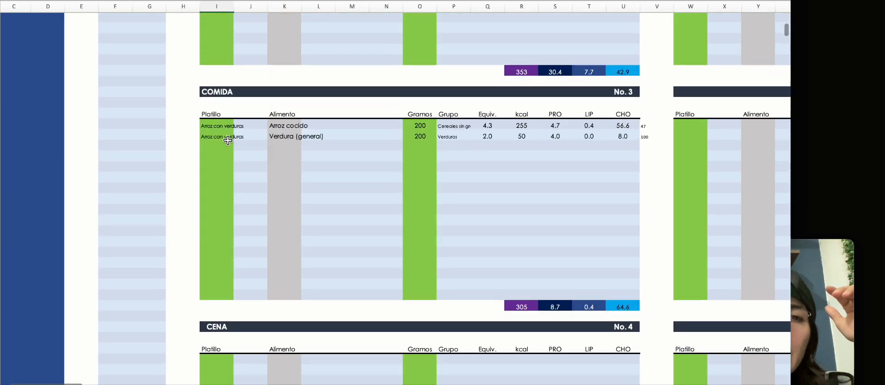
{"action": "left_click", "coordinate": [214, 93]}
{"action": "scroll", "coordinate": [231, 193], "scroll_direction": "down", "scroll_amount": 2}
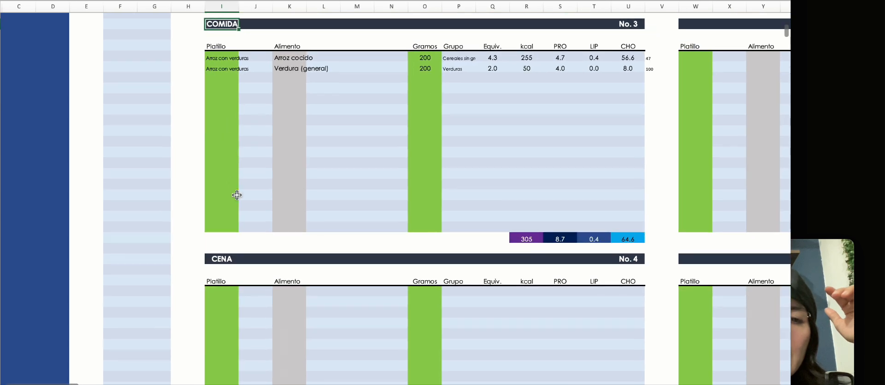
{"action": "left_click", "coordinate": [231, 256]}
{"action": "scroll", "coordinate": [258, 205], "scroll_direction": "up", "scroll_amount": 15}
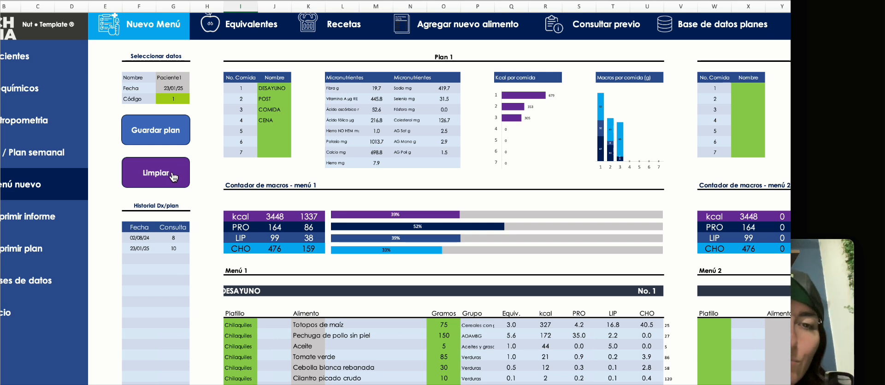
- Clear the whole menu template, and select the patient Paciente1 with the date 23/01/25
{"action": "left_click", "coordinate": [173, 175]}
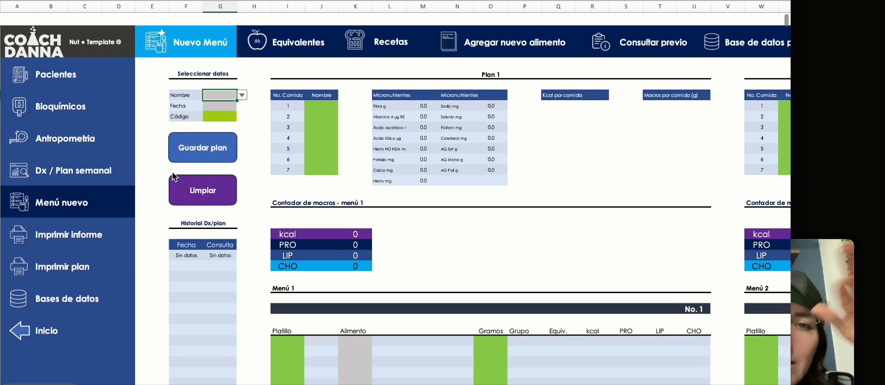
{"action": "left_click", "coordinate": [242, 78]}
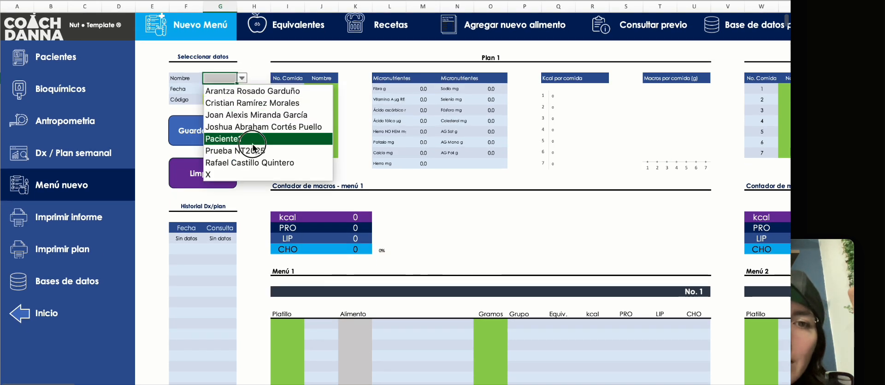
{"action": "left_click", "coordinate": [252, 142]}
{"action": "left_click", "coordinate": [225, 90]}
{"action": "left_click", "coordinate": [243, 89]}
{"action": "left_click", "coordinate": [232, 84]}
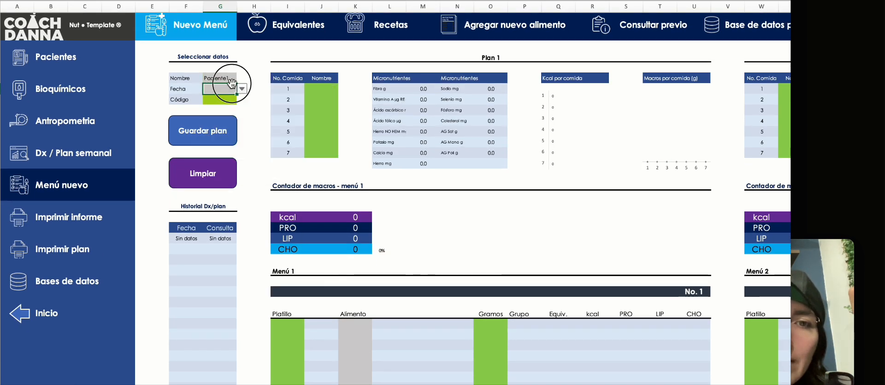
{"action": "left_click", "coordinate": [242, 89]}
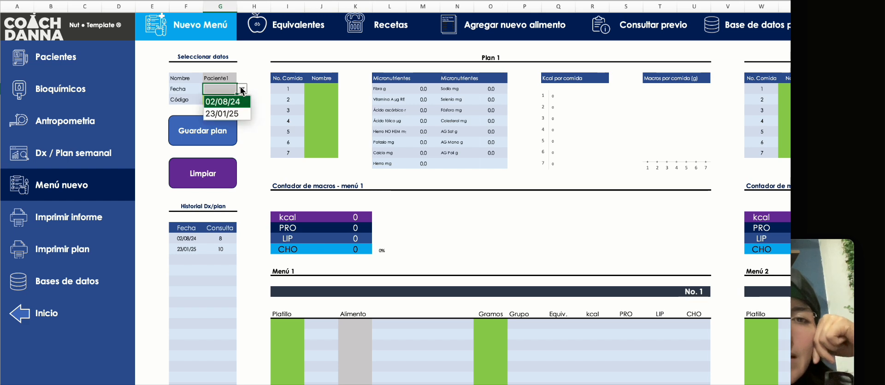
{"action": "left_click", "coordinate": [240, 113]}
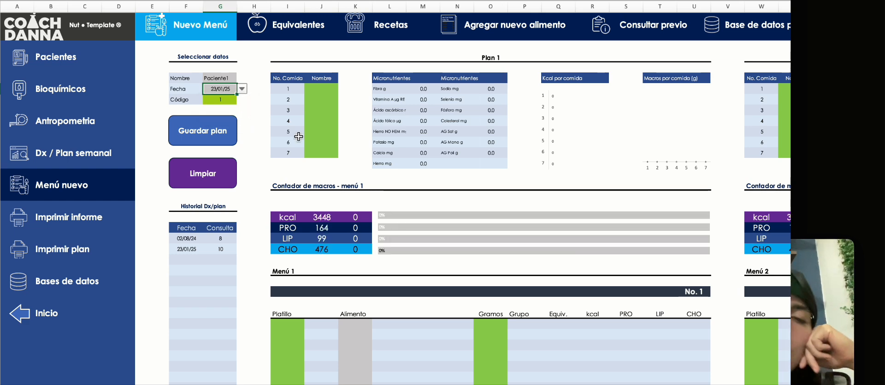
- Enter DESAYUNO and POST as the names of meals 1 and 2 in Plan 1
{"action": "left_click", "coordinate": [322, 90]}
{"action": "type", "text": "DE"}
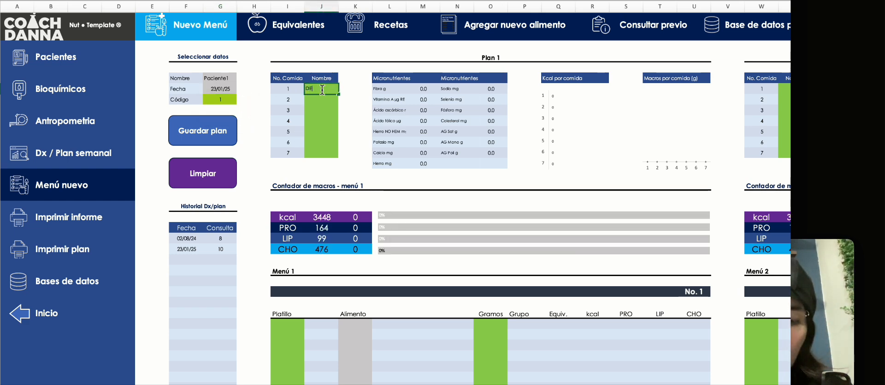
{"action": "type", "text": "SAYUNO"}
{"action": "key", "text": "Return"}
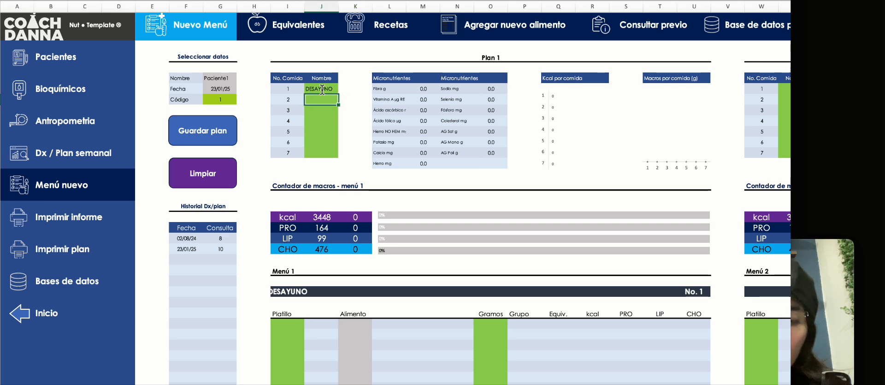
{"action": "type", "text": "POST"}
{"action": "key", "text": "Tab"}
{"action": "type", "text": "C"}
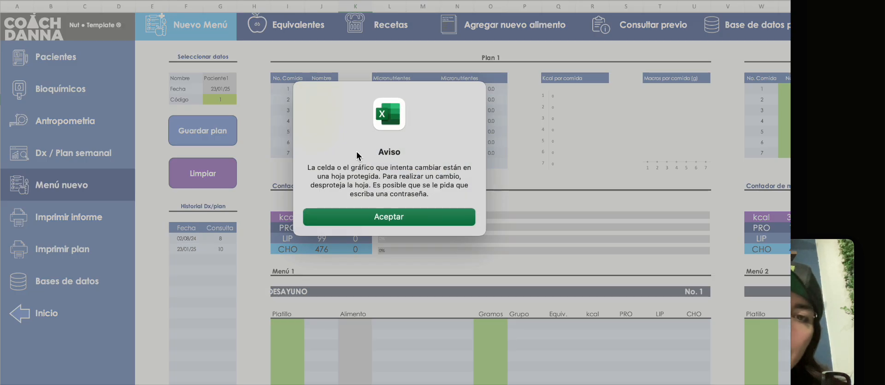
{"action": "left_click", "coordinate": [348, 215]}
- Enter COMIDA and CENA as the names of meals 3 and 4 in Plan 1
{"action": "left_click", "coordinate": [322, 111]}
{"action": "type", "text": "C"}
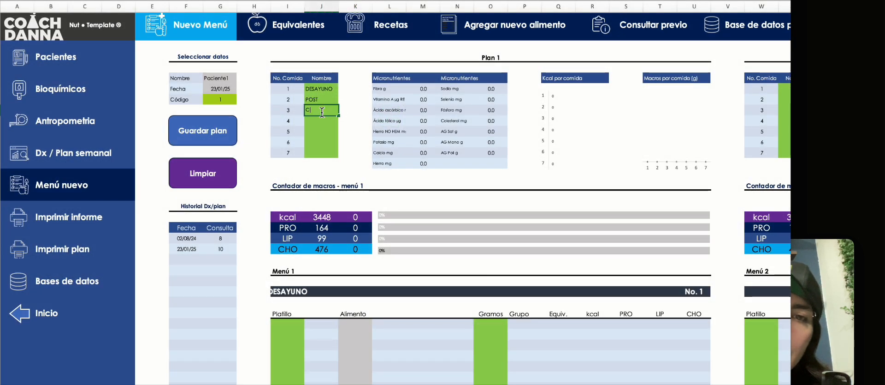
{"action": "type", "text": "OMIDA"}
{"action": "key", "text": "Return"}
{"action": "type", "text": "CENA"}
{"action": "key", "text": "Tab"}
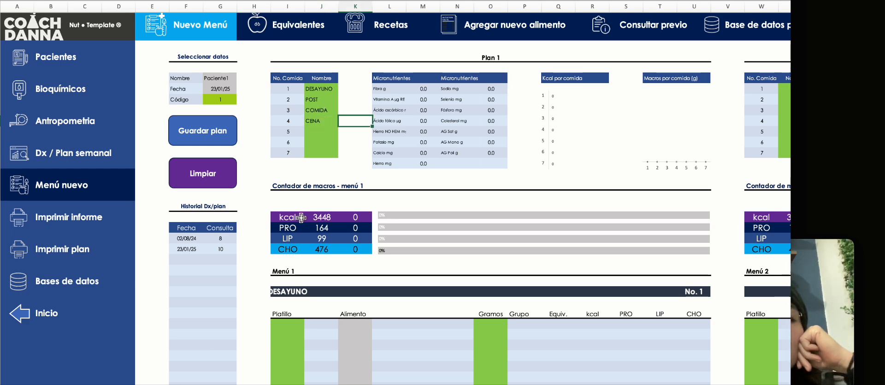
- Clear the date, select 23/01/25 again, and check the kcal, PRO and LIP targets in the menu 1 counter
{"action": "left_click", "coordinate": [226, 89]}
{"action": "key", "text": "Delete"}
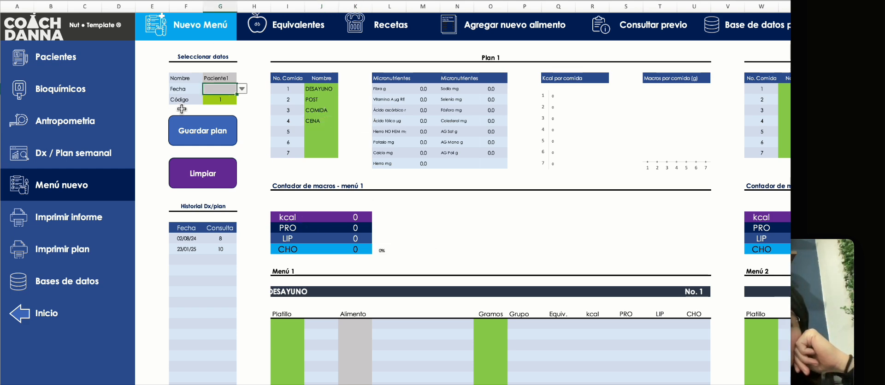
{"action": "left_click", "coordinate": [242, 89]}
{"action": "left_click", "coordinate": [226, 111]}
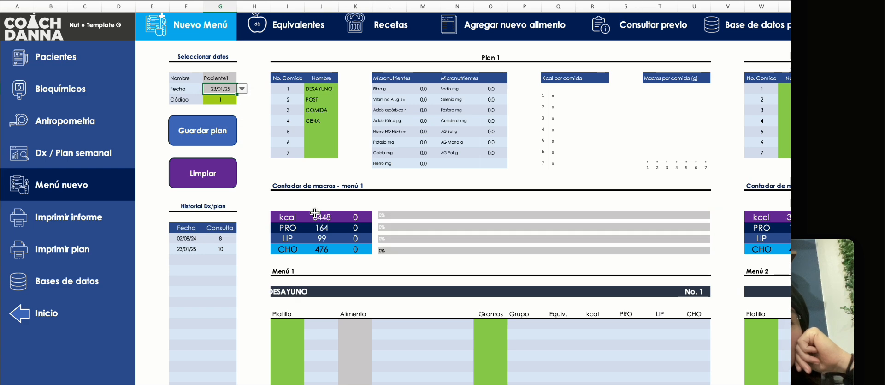
{"action": "left_click", "coordinate": [319, 217]}
{"action": "left_click", "coordinate": [324, 231]}
{"action": "left_click", "coordinate": [324, 233]}
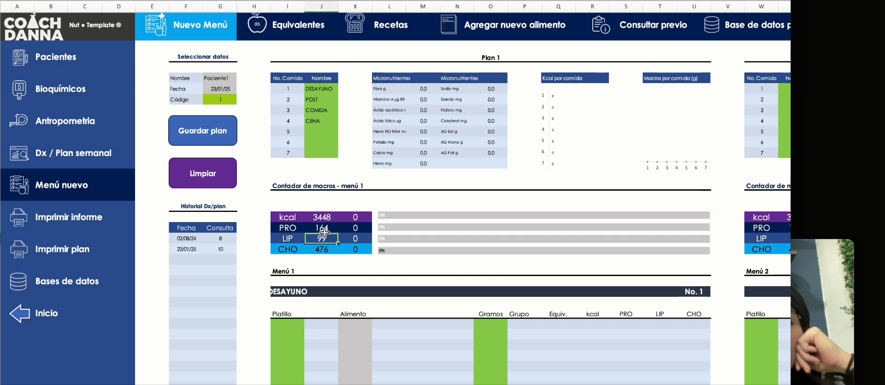
- Switch the patient's date to 02/08/24 and check the macro targets in the menu 1 counter
{"action": "left_click", "coordinate": [231, 90]}
{"action": "left_click", "coordinate": [242, 89]}
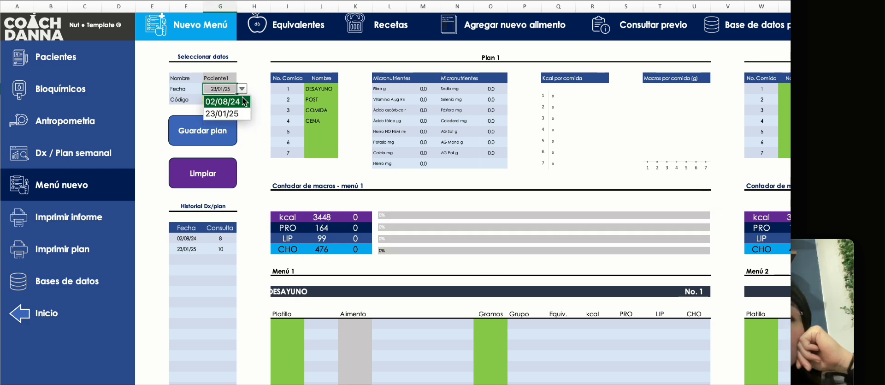
{"action": "left_click", "coordinate": [242, 103]}
{"action": "left_click", "coordinate": [322, 228]}
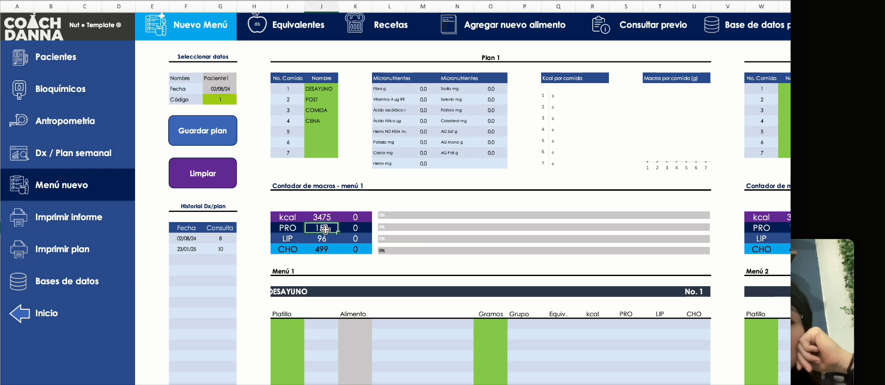
- Set the patient's date to 23/01/25 and compare the target and current macro columns in the menu 1 counter
{"action": "left_click", "coordinate": [226, 88]}
{"action": "left_click", "coordinate": [242, 88]}
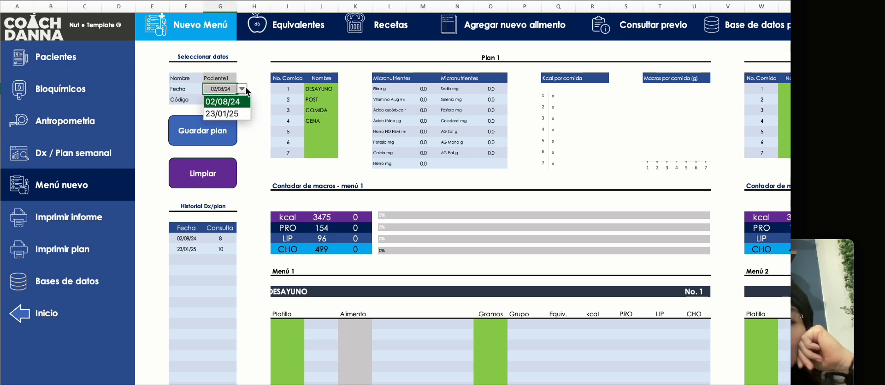
{"action": "left_click", "coordinate": [243, 112]}
{"action": "left_click", "coordinate": [325, 216]}
{"action": "left_click", "coordinate": [353, 240]}
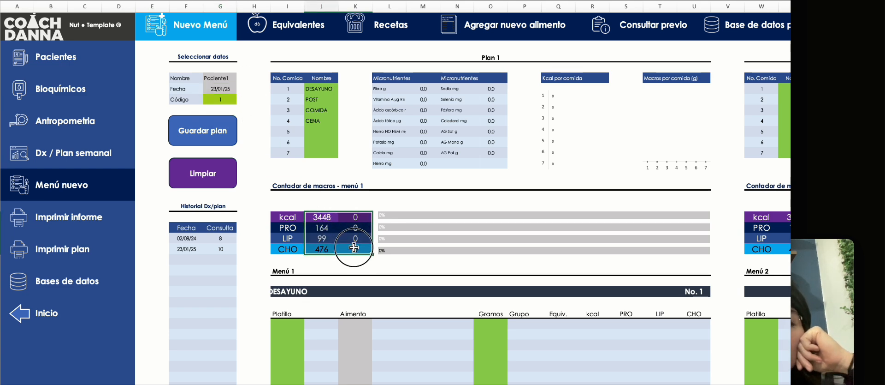
{"action": "left_click", "coordinate": [325, 220]}
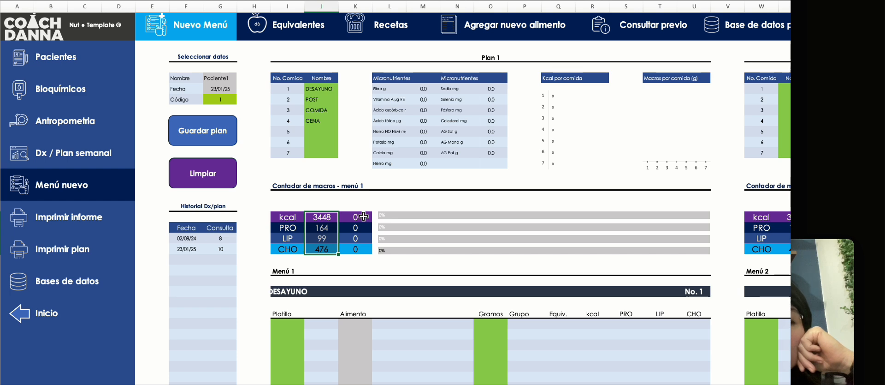
- Review the current macro column of menu 1, the Plan 1 micronutrient table and the four meal names
{"action": "left_click_drag", "start_coordinate": [355, 217], "coordinate": [366, 248]}
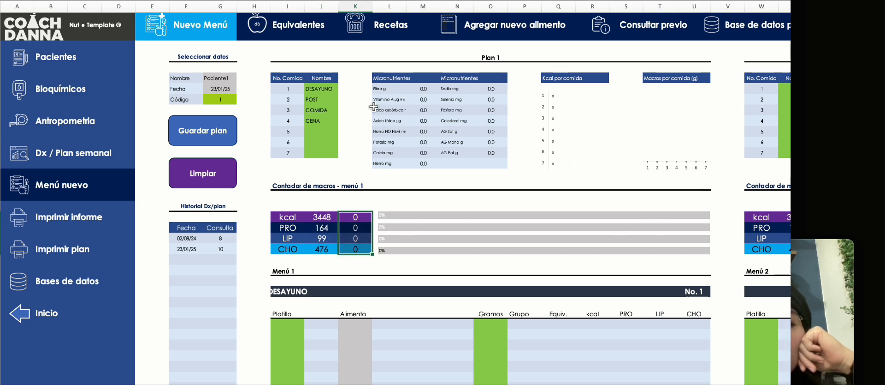
{"action": "left_click_drag", "start_coordinate": [391, 81], "coordinate": [486, 164]}
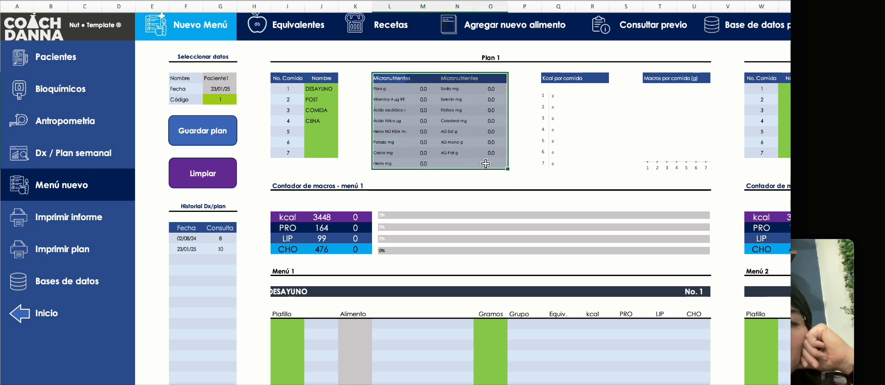
{"action": "scroll", "coordinate": [370, 285], "scroll_direction": "down", "scroll_amount": 3}
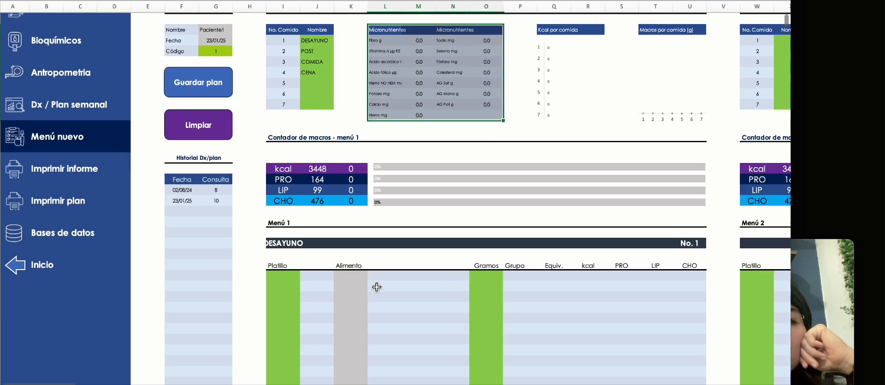
{"action": "left_click", "coordinate": [330, 42]}
{"action": "key", "text": "Down"}
{"action": "key", "text": "Down"}
{"action": "key", "text": "Down"}
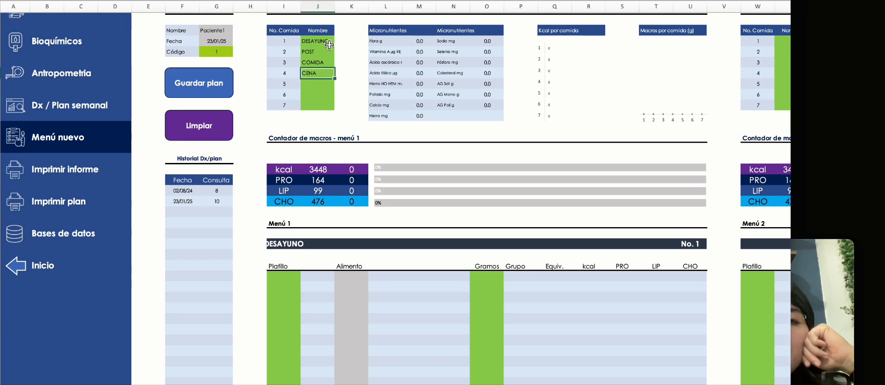
- Enter Huevos a la mexicana as the first DESAYUNO dish and choose Huevo entero fresco as its food
{"action": "scroll", "coordinate": [340, 273], "scroll_direction": "down", "scroll_amount": 3}
{"action": "left_click", "coordinate": [303, 225]}
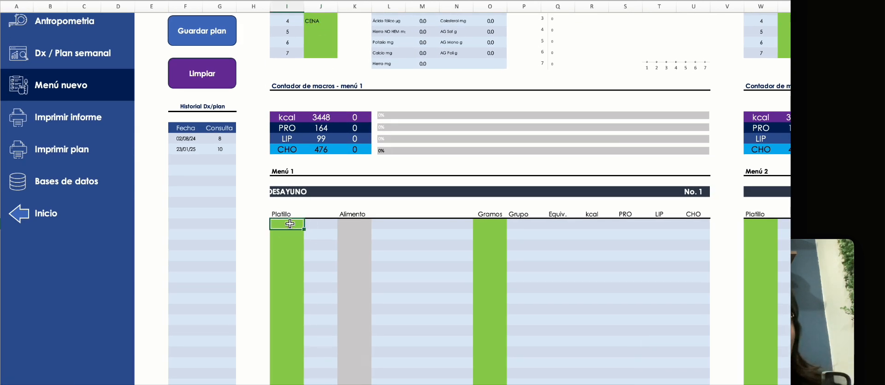
{"action": "type", "text": "Huevos a l"}
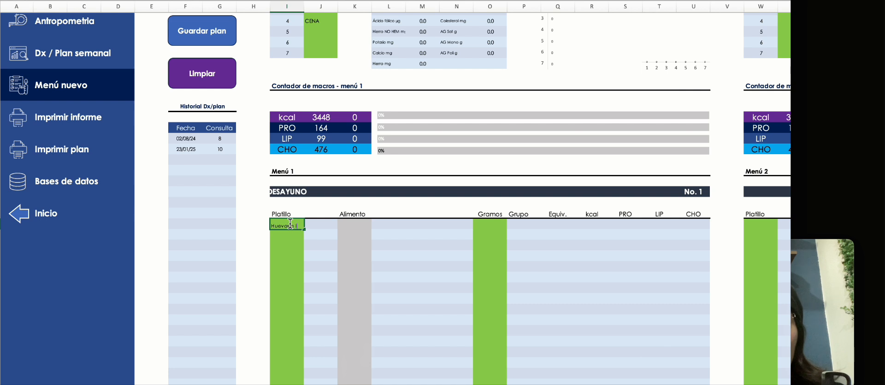
{"action": "type", "text": "a mexicana"}
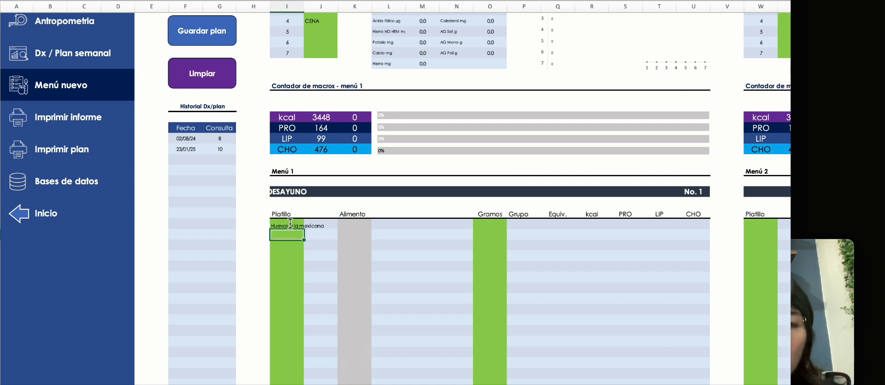
{"action": "left_click", "coordinate": [367, 225]}
{"action": "type", "text": "huevo"}
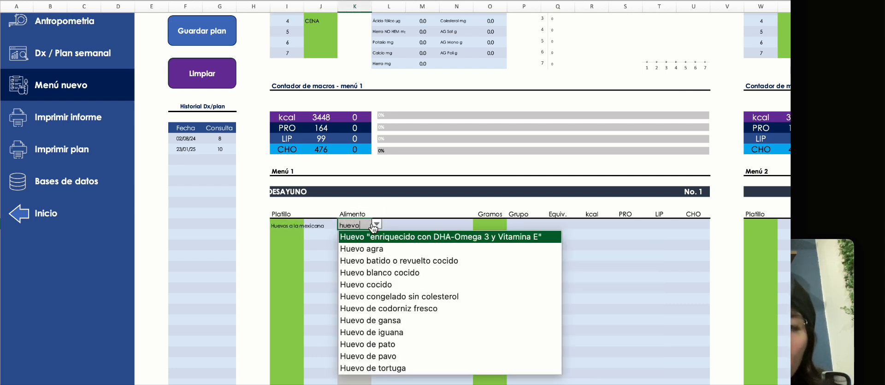
{"action": "type", "text": " en"}
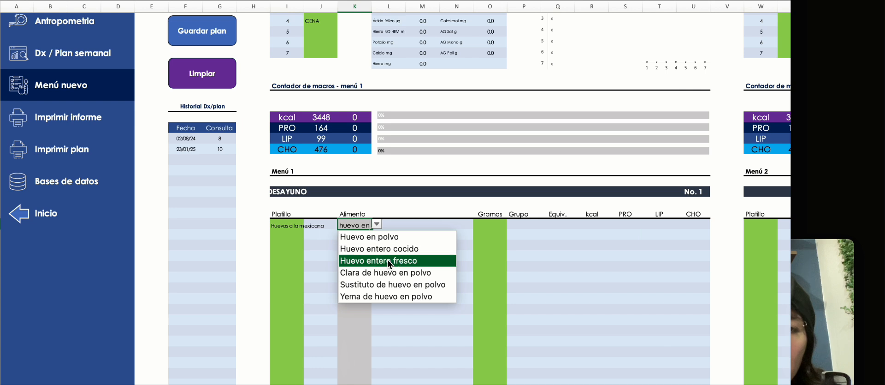
{"action": "left_click", "coordinate": [387, 259]}
- Check the reference portion beside the Huevo entero fresco row and set its grams to 88
{"action": "left_click", "coordinate": [502, 225]}
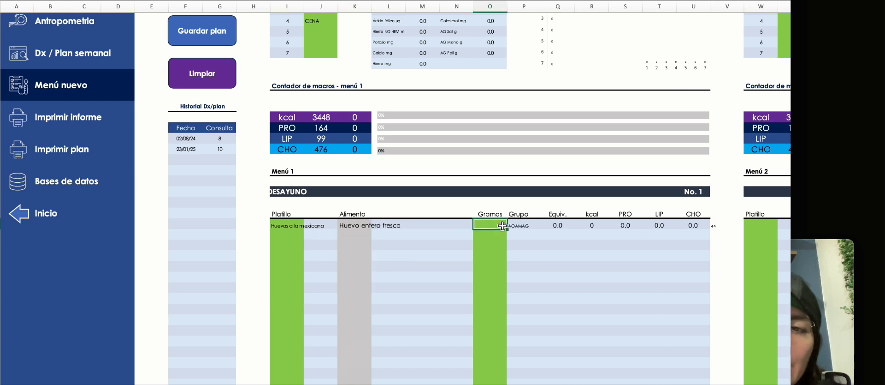
{"action": "left_click", "coordinate": [716, 224]}
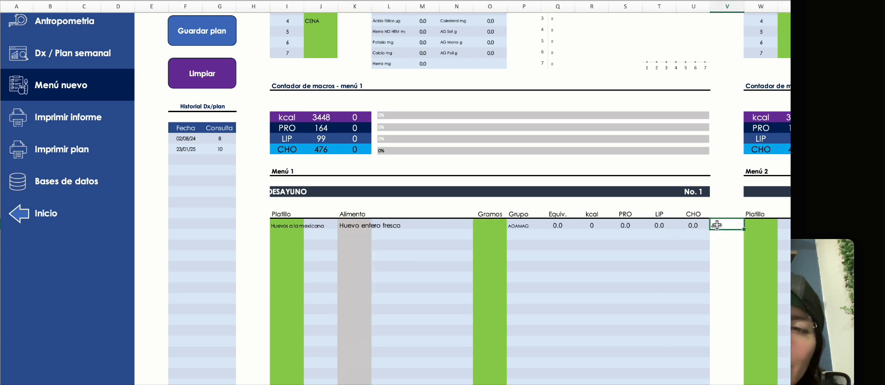
{"action": "left_click", "coordinate": [502, 226]}
{"action": "type", "text": "88"}
{"action": "key", "text": "Return"}
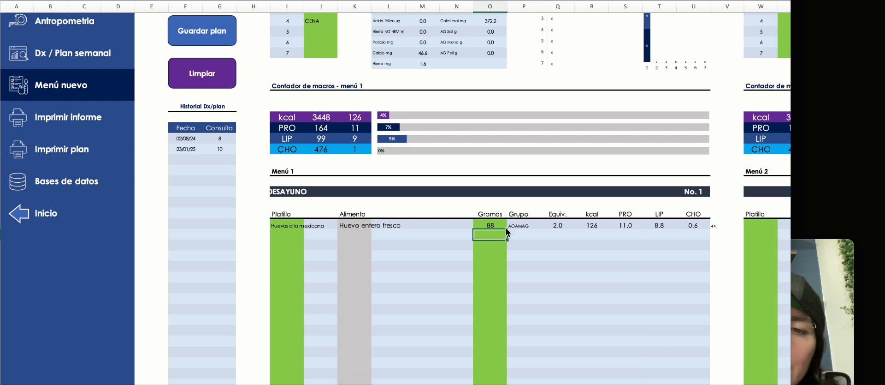
- Check the equivalents, kcal, LIP and CHO calculated for the Huevo entero fresco row
{"action": "left_click", "coordinate": [564, 226]}
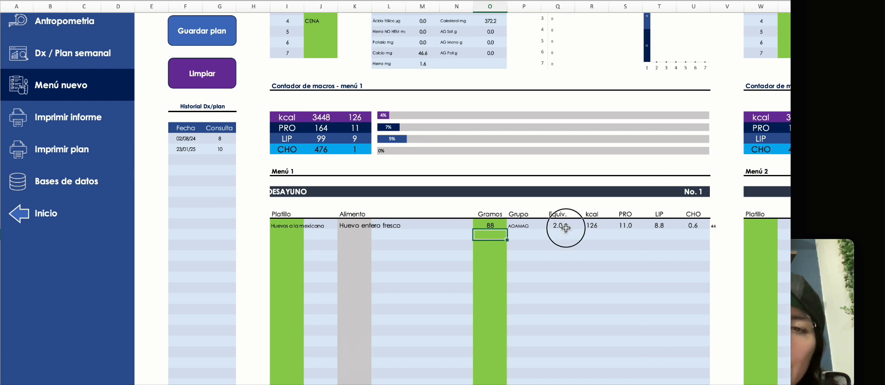
{"action": "left_click", "coordinate": [604, 225]}
{"action": "scroll", "coordinate": [671, 227], "scroll_direction": "down", "scroll_amount": 1}
{"action": "left_click", "coordinate": [670, 217]}
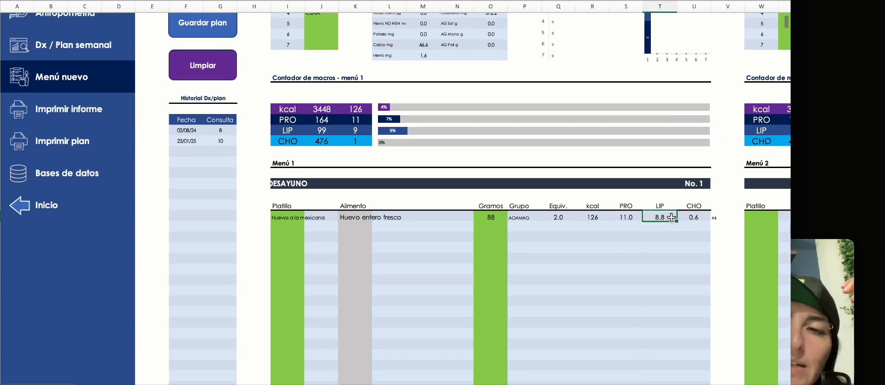
{"action": "left_click", "coordinate": [698, 217]}
- Enter Huevos a la mexicana as the dish in the second DESAYUNO row and choose Tortilla as its food
{"action": "left_click", "coordinate": [289, 228]}
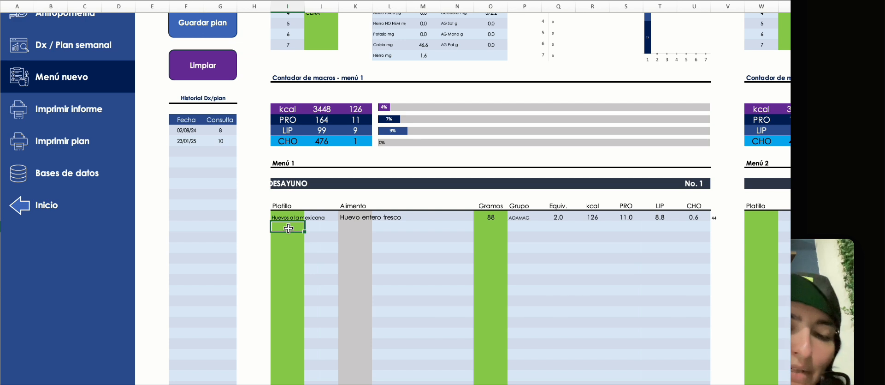
{"action": "type", "text": "tor"}
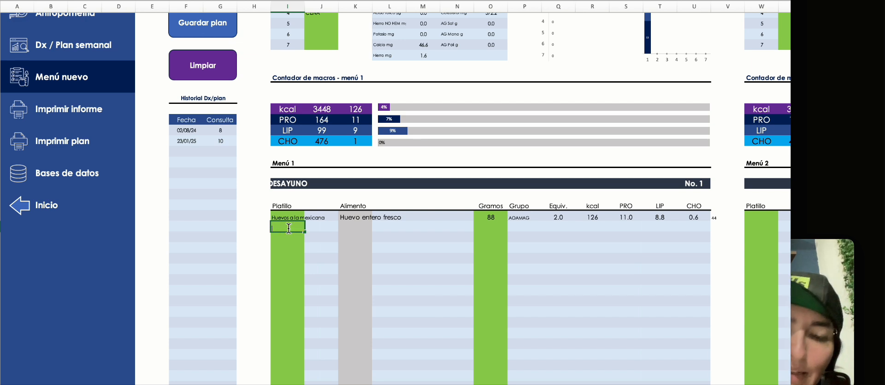
{"action": "type", "text": "Huevos a la mexicana"}
{"action": "key", "text": "Tab"}
{"action": "key", "text": "Tab"}
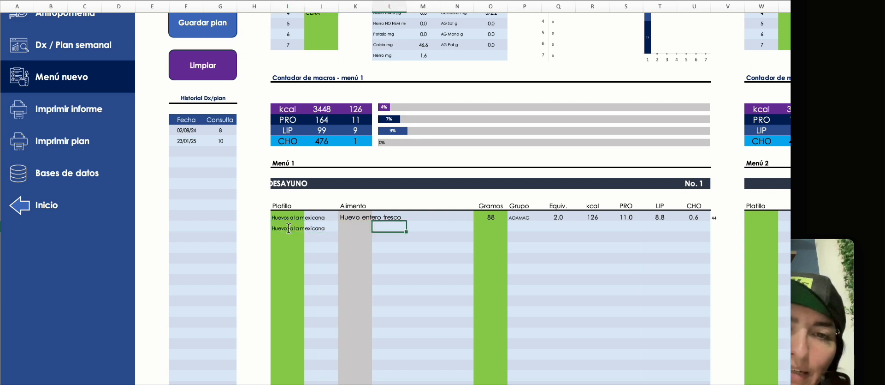
{"action": "key", "text": "shift+Tab"}
{"action": "type", "text": "Tor"}
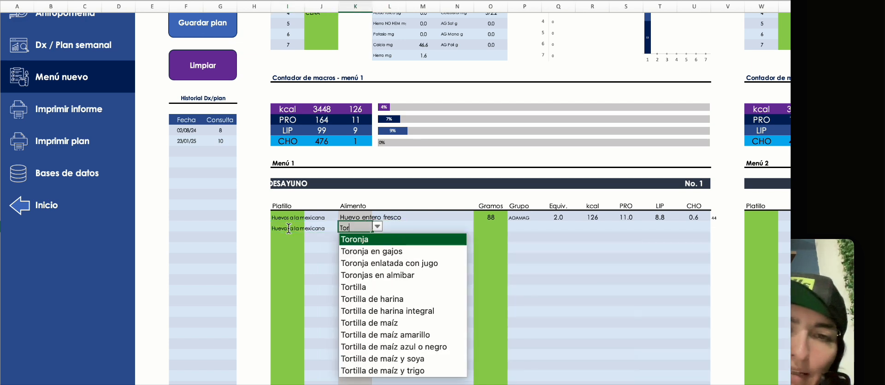
{"action": "left_click", "coordinate": [364, 286]}
- Check the reference portion beside the Tortilla row and set its grams to 60
{"action": "left_click", "coordinate": [493, 226]}
{"action": "left_click", "coordinate": [718, 230]}
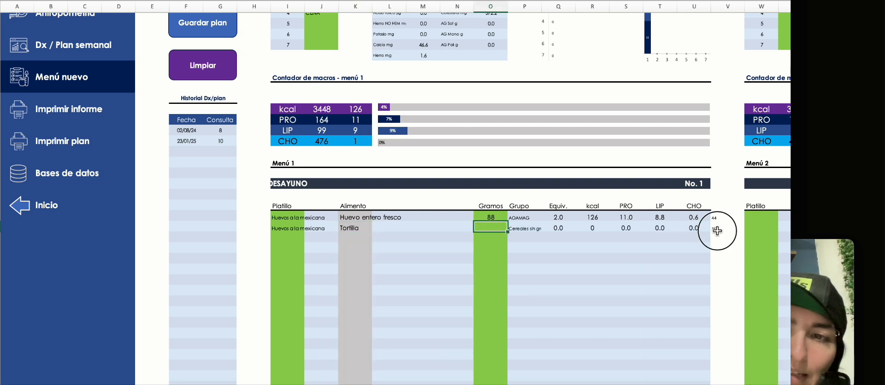
{"action": "left_click", "coordinate": [489, 230]}
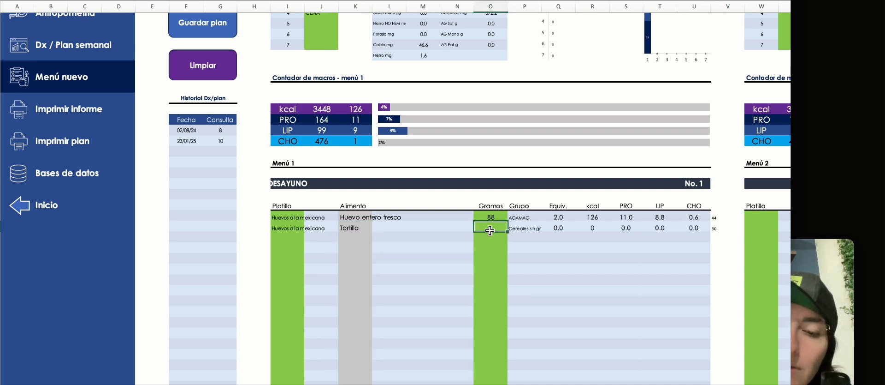
{"action": "type", "text": "60"}
{"action": "key", "text": "Return"}
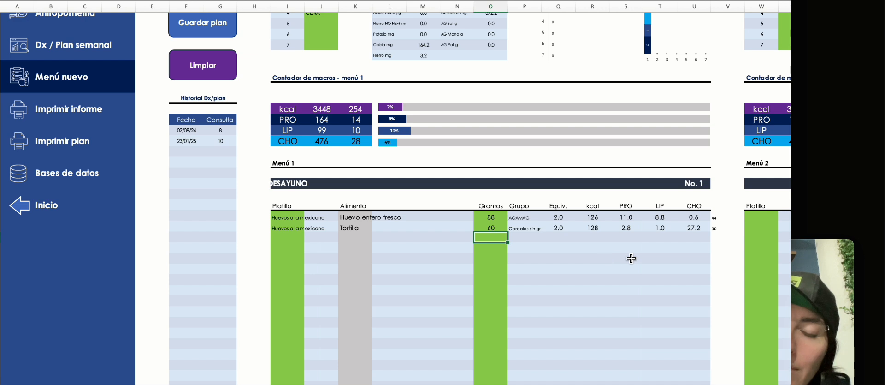
- Compare the DESAYUNO kcal, PRO, LIP and CHO totals with the current macros in the menu 1 counter
{"action": "scroll", "coordinate": [631, 258], "scroll_direction": "down", "scroll_amount": 3}
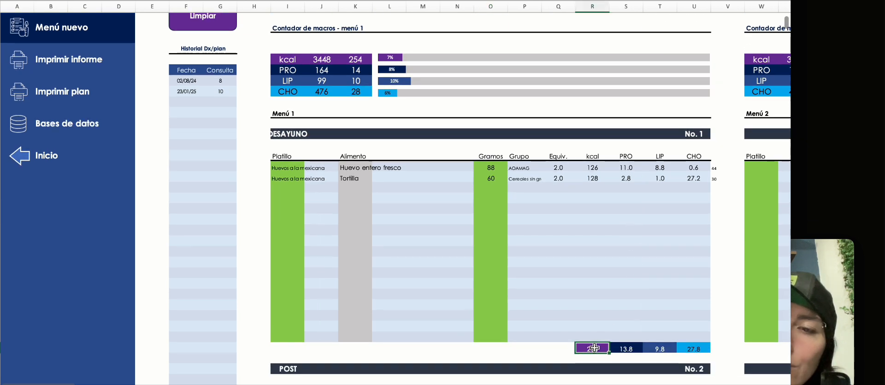
{"action": "left_click", "coordinate": [626, 347]}
{"action": "left_click", "coordinate": [660, 345]}
{"action": "left_click", "coordinate": [697, 340]}
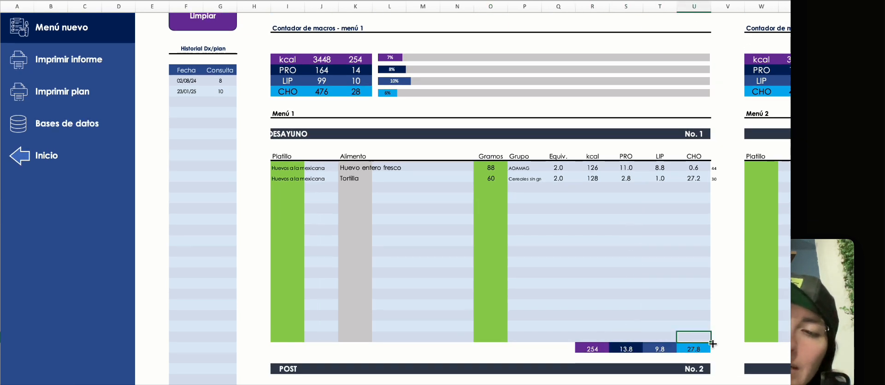
{"action": "left_click", "coordinate": [696, 346]}
{"action": "scroll", "coordinate": [688, 290], "scroll_direction": "up", "scroll_amount": 1}
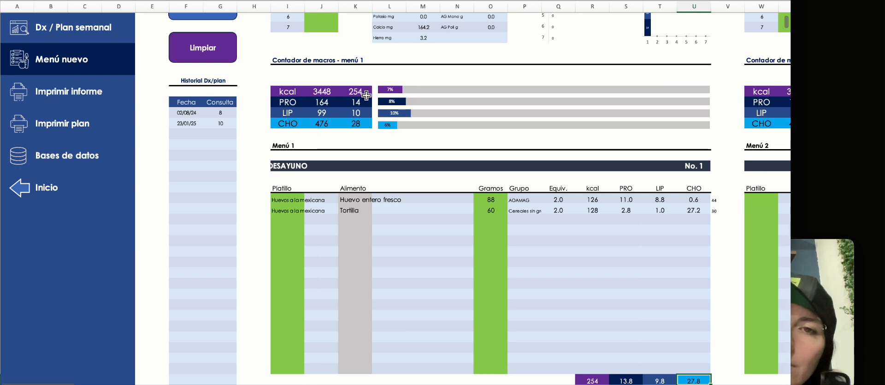
{"action": "left_click_drag", "start_coordinate": [356, 91], "coordinate": [357, 123]}
- Enter Batido as the first dish of the POST meal in menu 1
{"action": "scroll", "coordinate": [373, 154], "scroll_direction": "down", "scroll_amount": 2}
{"action": "scroll", "coordinate": [372, 155], "scroll_direction": "down", "scroll_amount": 1}
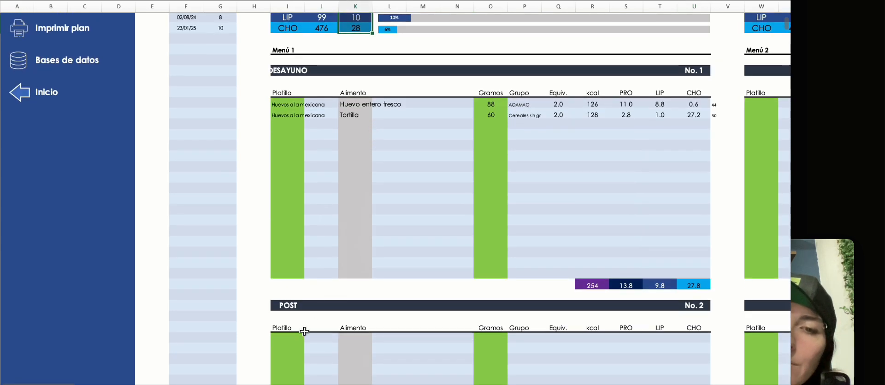
{"action": "left_click", "coordinate": [297, 340]}
{"action": "type", "text": "ace"}
{"action": "type", "text": "i"}
{"action": "key", "text": "BackSpace"}
{"action": "key", "text": "BackSpace"}
{"action": "key", "text": "BackSpace"}
{"action": "key", "text": "BackSpace"}
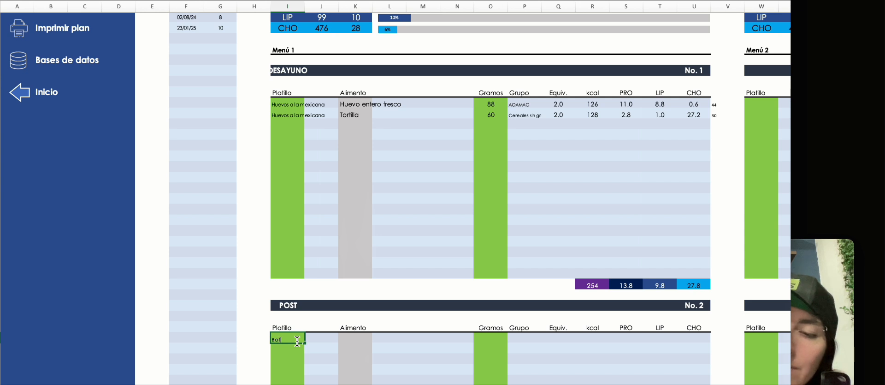
- Choose Proteína BIRDMAN as the food for the Batido row and set its grams to 30
{"action": "left_click", "coordinate": [370, 339]}
{"action": "type", "text": "pro"}
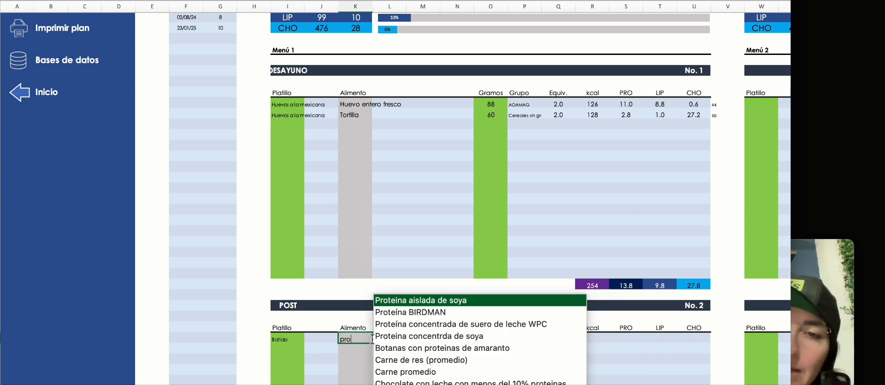
{"action": "left_click", "coordinate": [450, 312]}
{"action": "left_click", "coordinate": [496, 339]}
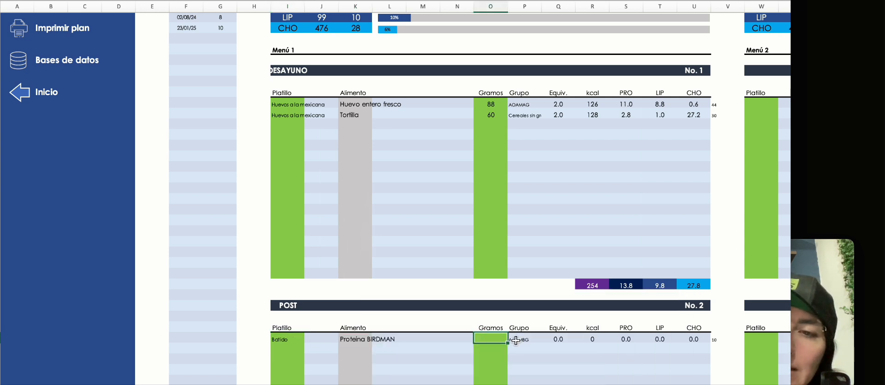
{"action": "type", "text": "30"}
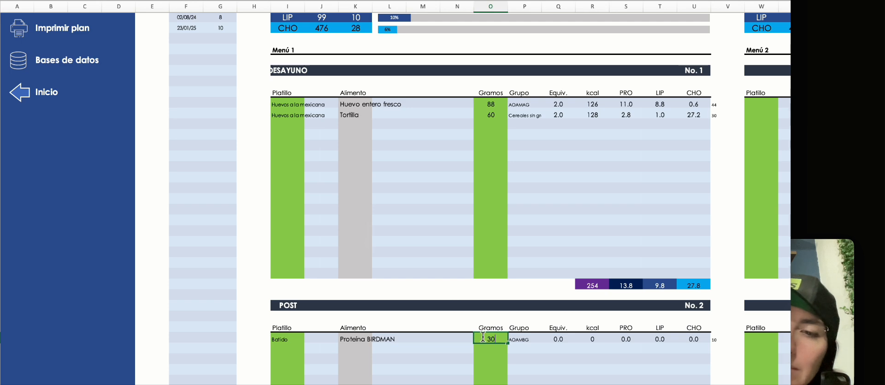
- Check the current kcal, PRO, LIP and CHO in the menu 1 counter against the POST row
{"action": "scroll", "coordinate": [538, 326], "scroll_direction": "down", "scroll_amount": 4}
{"action": "scroll", "coordinate": [538, 327], "scroll_direction": "up", "scroll_amount": 6}
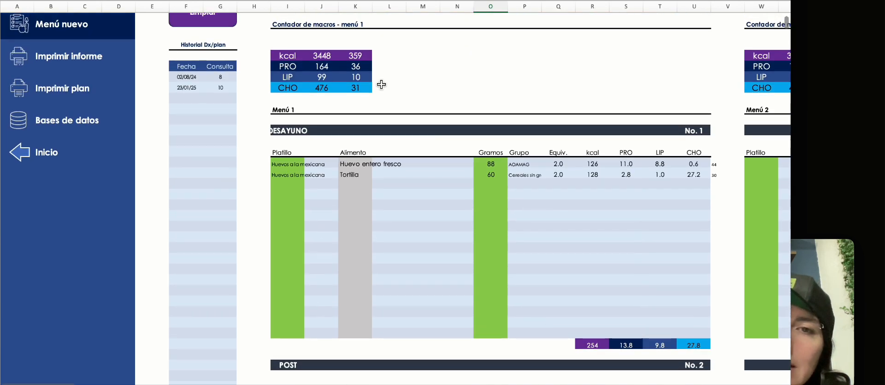
{"action": "scroll", "coordinate": [468, 175], "scroll_direction": "down", "scroll_amount": 3}
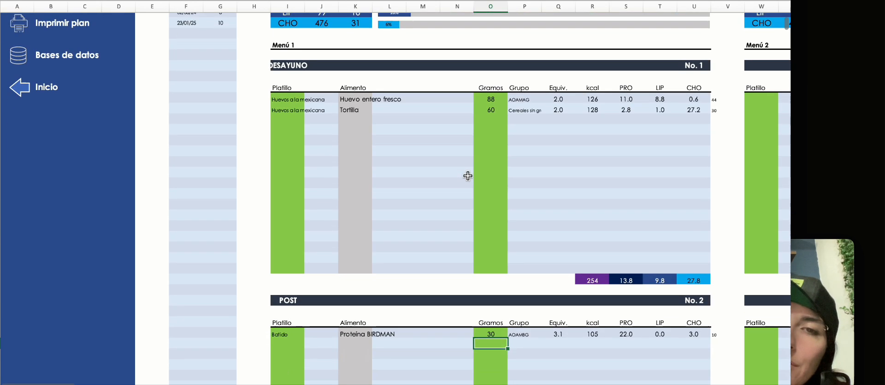
- Look through the menu 1 meal tables down to meal No. 7 and examine the Plan 2 section
{"action": "scroll", "coordinate": [342, 237], "scroll_direction": "down", "scroll_amount": 20}
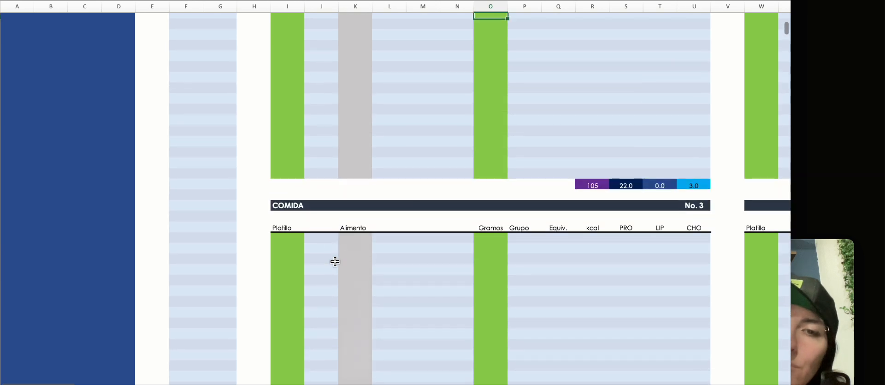
{"action": "scroll", "coordinate": [334, 263], "scroll_direction": "down", "scroll_amount": 15}
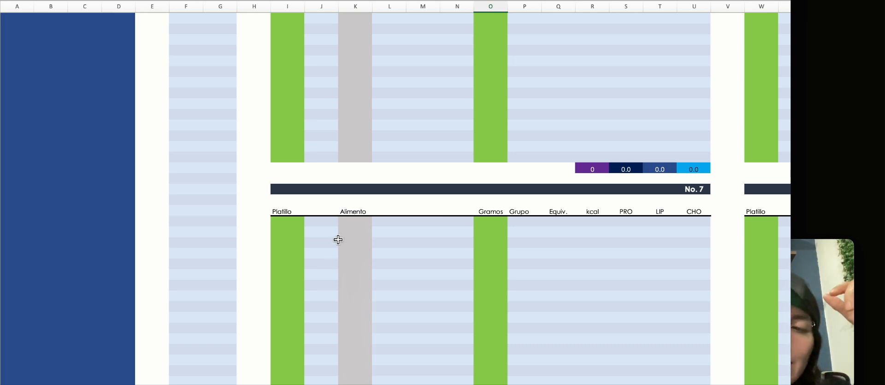
{"action": "scroll", "coordinate": [340, 227], "scroll_direction": "up", "scroll_amount": 20}
{"action": "scroll", "coordinate": [340, 226], "scroll_direction": "up", "scroll_amount": 15}
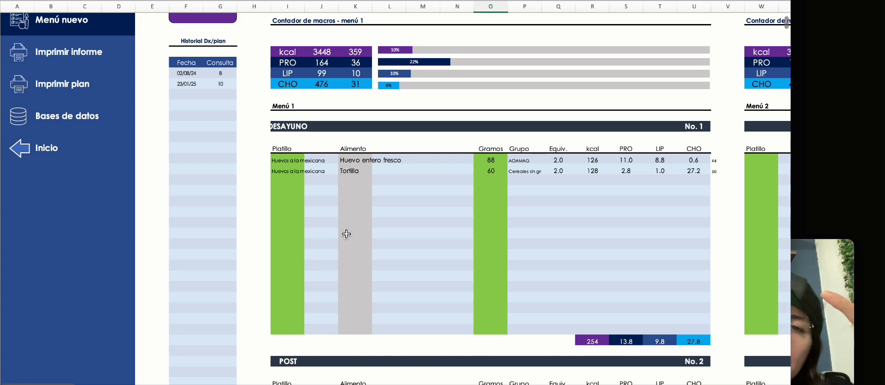
{"action": "scroll", "coordinate": [346, 233], "scroll_direction": "up", "scroll_amount": 5}
{"action": "scroll", "coordinate": [346, 234], "scroll_direction": "right", "scroll_amount": 10}
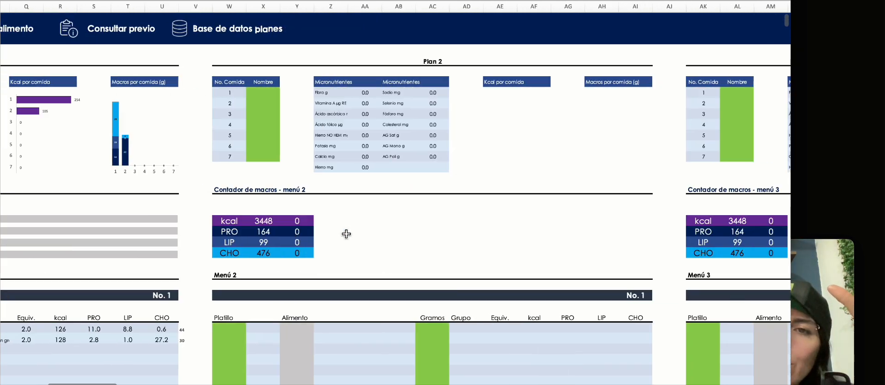
- Clear the two Huevos a la mexicana rows, including dish, food and grams, from the DESAYUNO meal in menu 1
{"action": "scroll", "coordinate": [346, 233], "scroll_direction": "right", "scroll_amount": 3}
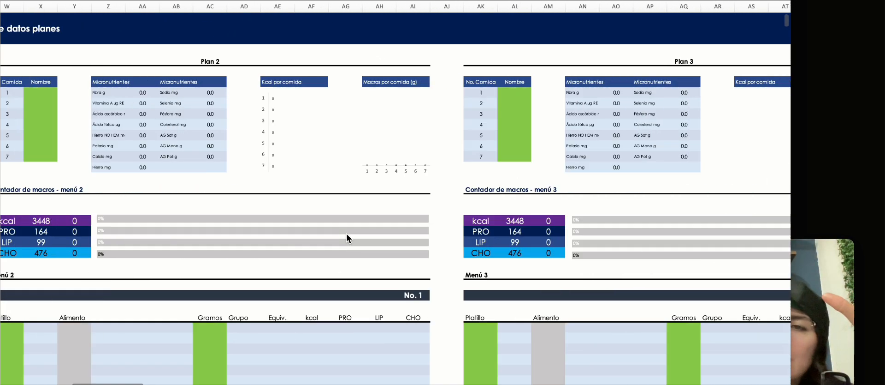
{"action": "scroll", "coordinate": [346, 234], "scroll_direction": "left", "scroll_amount": 6}
{"action": "scroll", "coordinate": [347, 233], "scroll_direction": "left", "scroll_amount": 8}
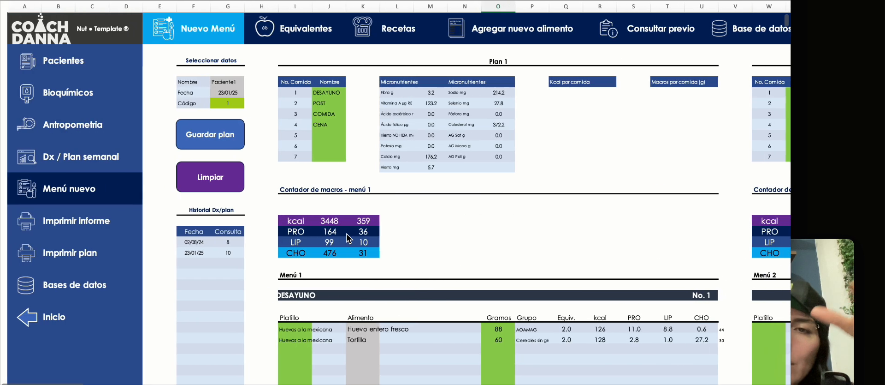
{"action": "scroll", "coordinate": [347, 234], "scroll_direction": "right", "scroll_amount": 1}
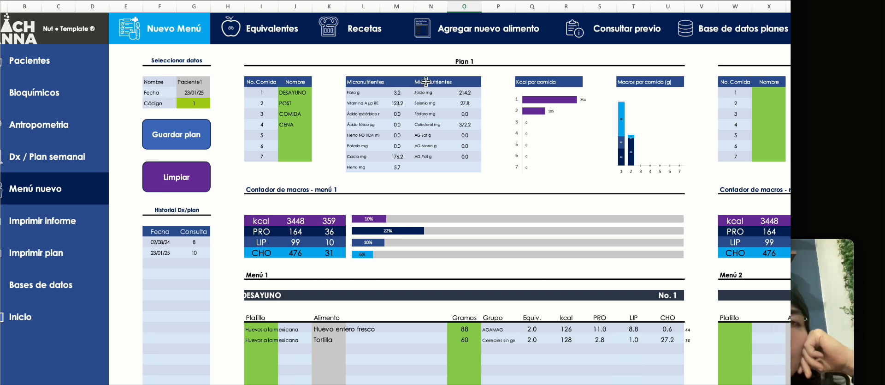
{"action": "scroll", "coordinate": [244, 271], "scroll_direction": "down", "scroll_amount": 1}
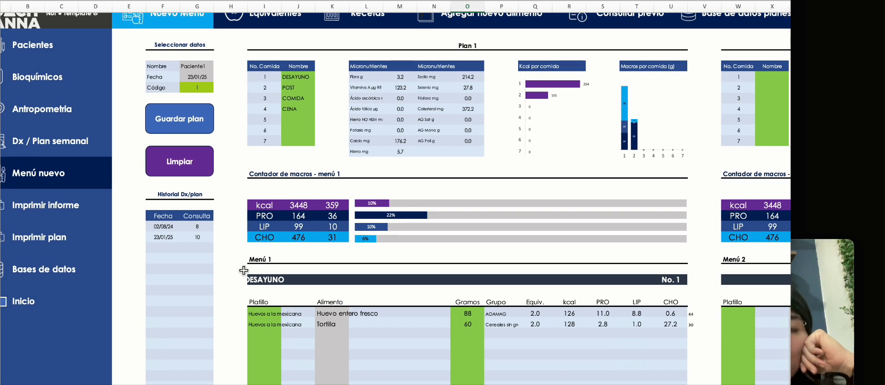
{"action": "scroll", "coordinate": [244, 271], "scroll_direction": "down", "scroll_amount": 2}
{"action": "scroll", "coordinate": [243, 270], "scroll_direction": "down", "scroll_amount": 3}
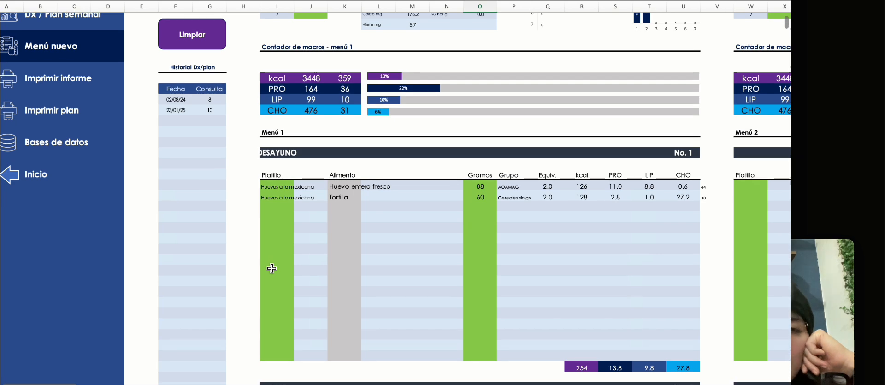
{"action": "left_click_drag", "start_coordinate": [282, 190], "coordinate": [482, 200]}
{"action": "key", "text": "Delete"}
- Clear the Batido row's dish, food and grams from the POST meal in menu 1
{"action": "scroll", "coordinate": [488, 249], "scroll_direction": "down", "scroll_amount": 5}
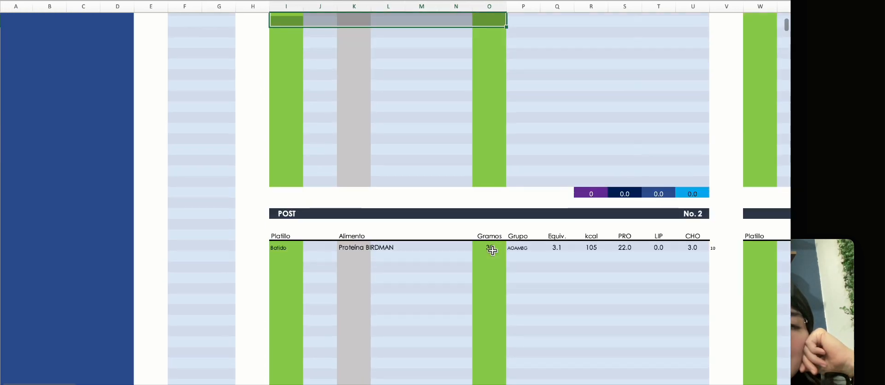
{"action": "left_click", "coordinate": [270, 248]}
{"action": "key", "text": "Delete"}
{"action": "left_click", "coordinate": [353, 246]}
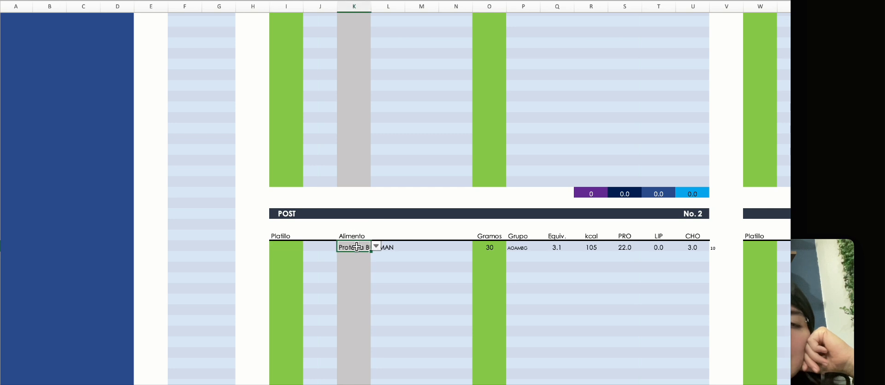
{"action": "key", "text": "Delete"}
{"action": "left_click", "coordinate": [502, 248]}
{"action": "key", "text": "Delete"}
- Look over the menu 1 meal tables and the macro counter after the clearing
{"action": "scroll", "coordinate": [502, 248], "scroll_direction": "down", "scroll_amount": 4}
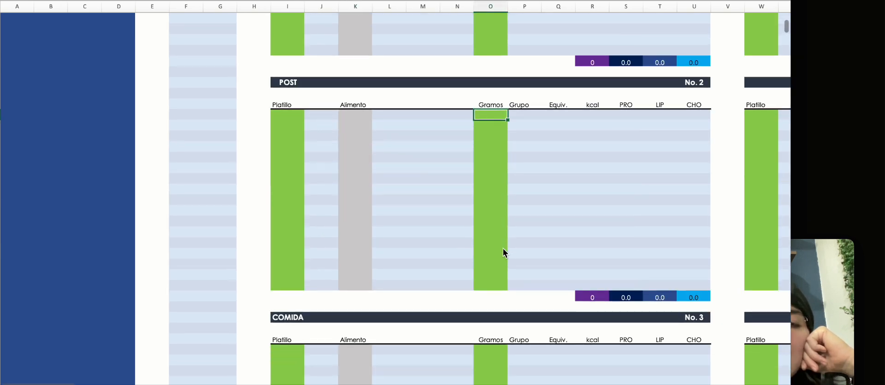
{"action": "scroll", "coordinate": [502, 248], "scroll_direction": "up", "scroll_amount": 10}
{"action": "scroll", "coordinate": [503, 253], "scroll_direction": "down", "scroll_amount": 1}
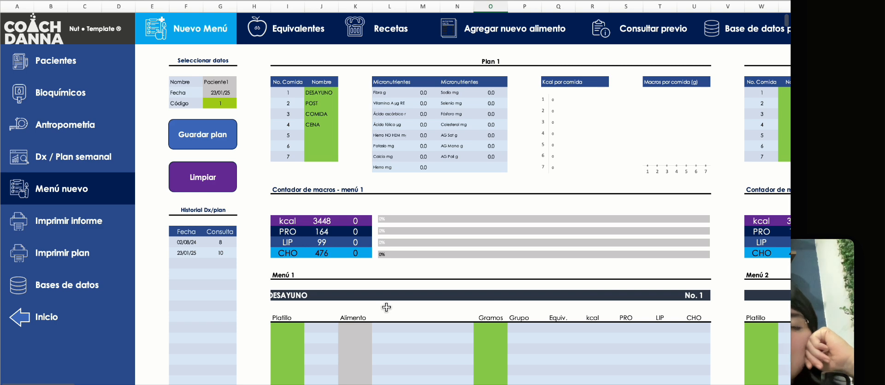
{"action": "left_click", "coordinate": [801, 282]}
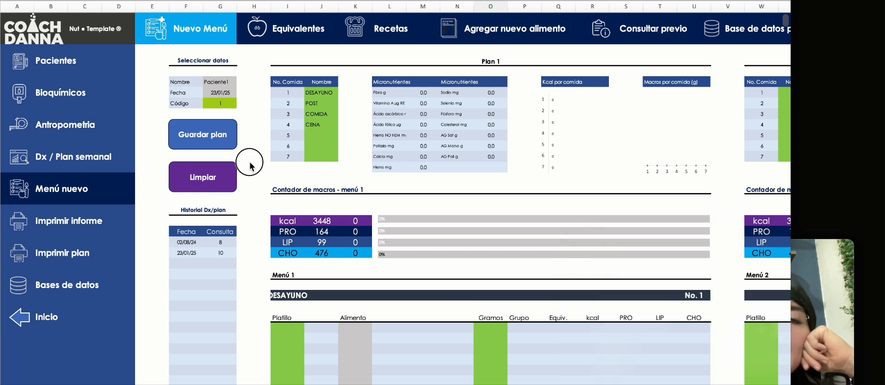
{"action": "scroll", "coordinate": [319, 318], "scroll_direction": "down", "scroll_amount": 1}
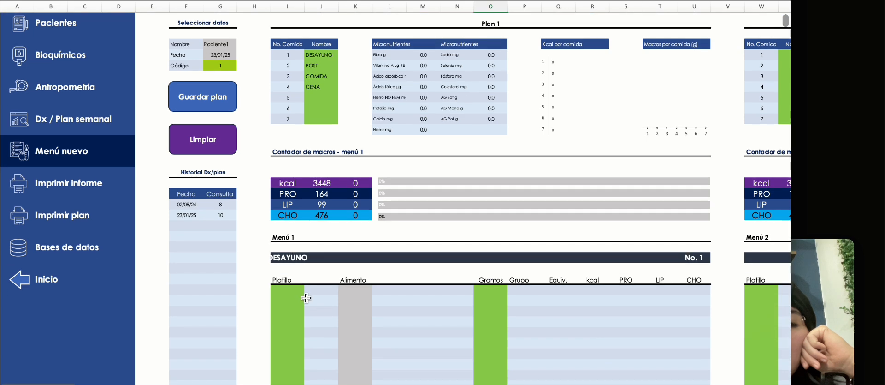
{"action": "left_click", "coordinate": [296, 289]}
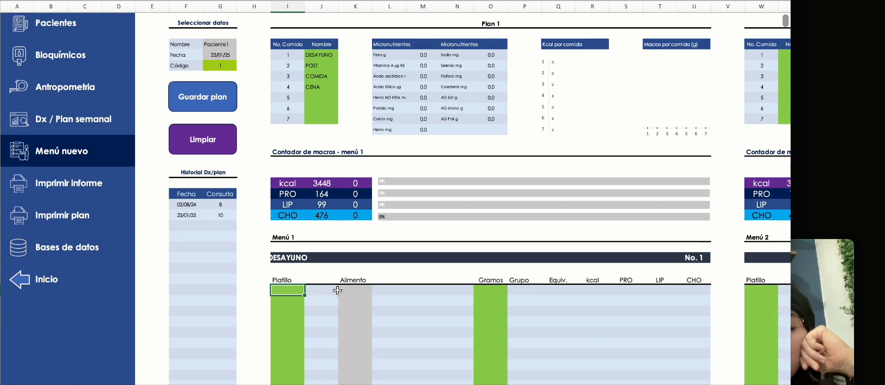
{"action": "scroll", "coordinate": [343, 173], "scroll_direction": "up", "scroll_amount": 1}
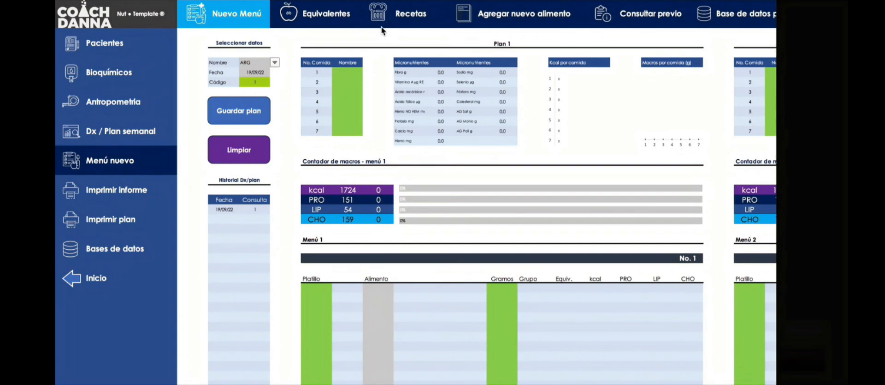
- Open the Recetas sheet and examine its sections for consulting recipes and adding a new recipe to the database
{"action": "left_click", "coordinate": [379, 16]}
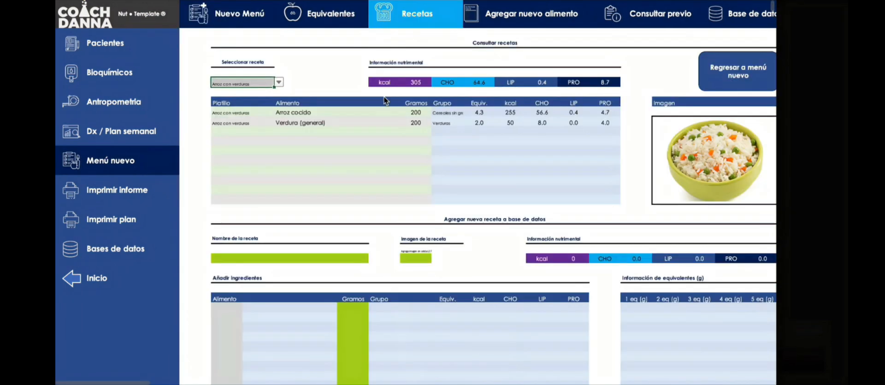
{"action": "left_click", "coordinate": [255, 47]}
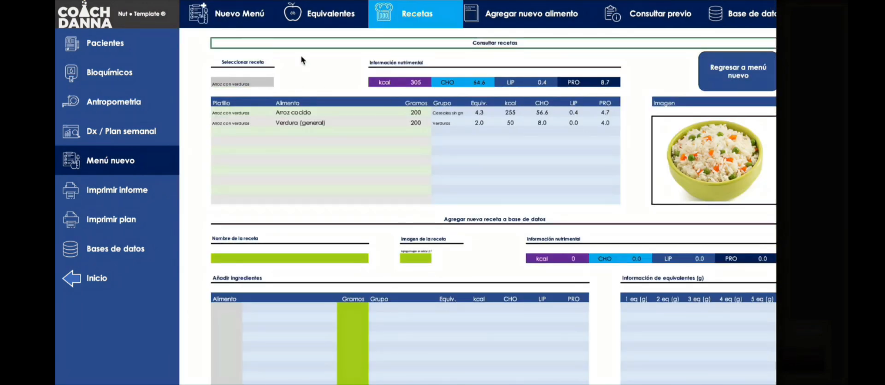
{"action": "left_click", "coordinate": [334, 219]}
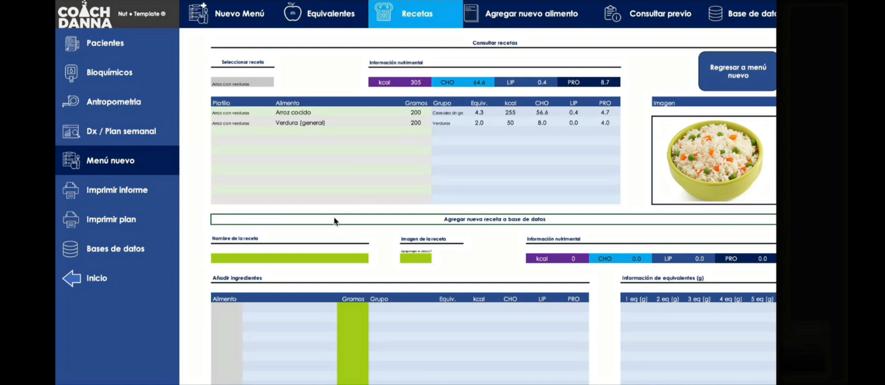
{"action": "left_click", "coordinate": [261, 46]}
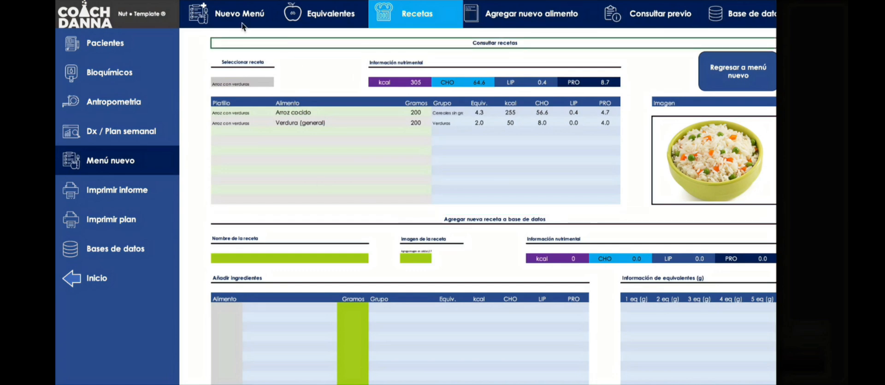
- Return to the Nuevo Menú sheet and look over the blank meal table and macro counter of menu 1
{"action": "left_click", "coordinate": [208, 19]}
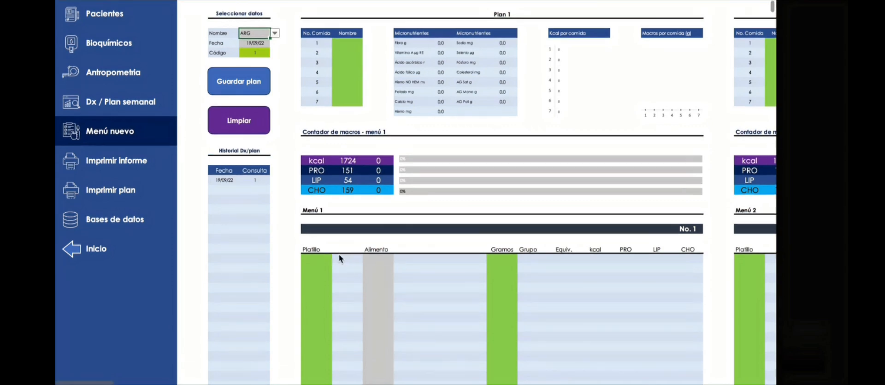
{"action": "scroll", "coordinate": [413, 251], "scroll_direction": "right", "scroll_amount": 2}
{"action": "scroll", "coordinate": [413, 254], "scroll_direction": "down", "scroll_amount": 5}
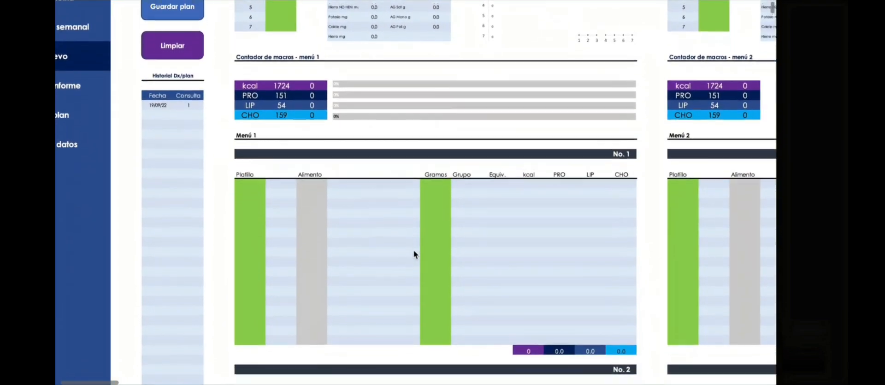
{"action": "scroll", "coordinate": [414, 253], "scroll_direction": "up", "scroll_amount": 5}
{"action": "scroll", "coordinate": [414, 253], "scroll_direction": "left", "scroll_amount": 2}
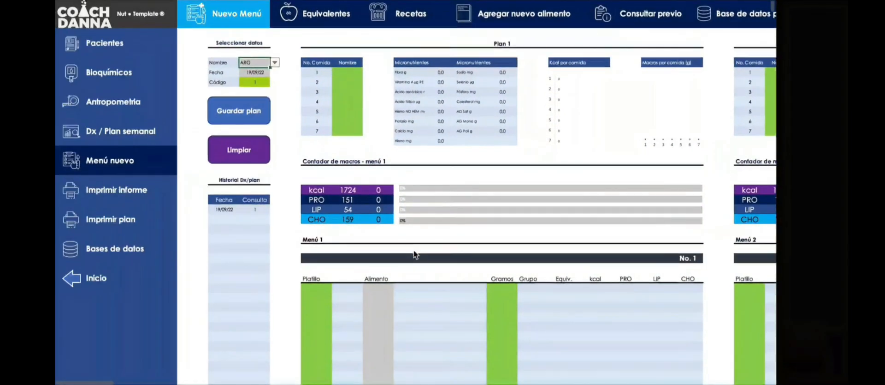
{"action": "scroll", "coordinate": [420, 98], "scroll_direction": "down", "scroll_amount": 1}
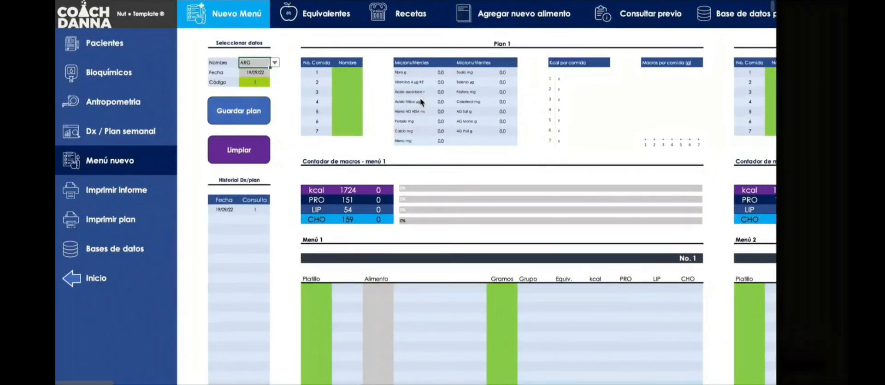
- Open the Recetas sheet and bring up the Bowl asiático recipe for consultation
{"action": "left_click", "coordinate": [382, 22]}
{"action": "left_click", "coordinate": [278, 82]}
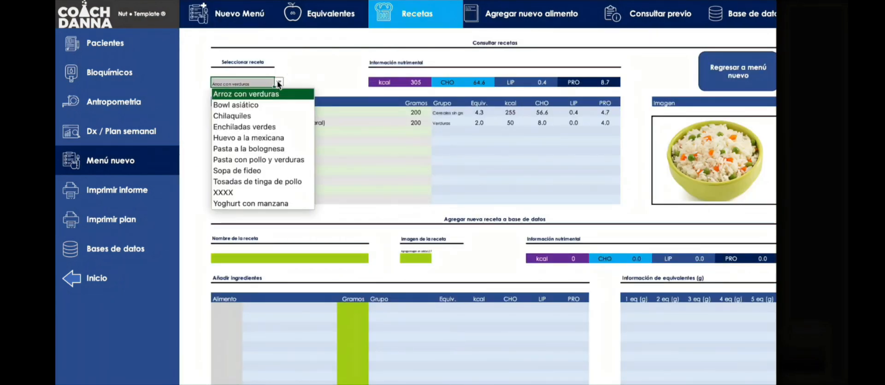
{"action": "left_click", "coordinate": [256, 105]}
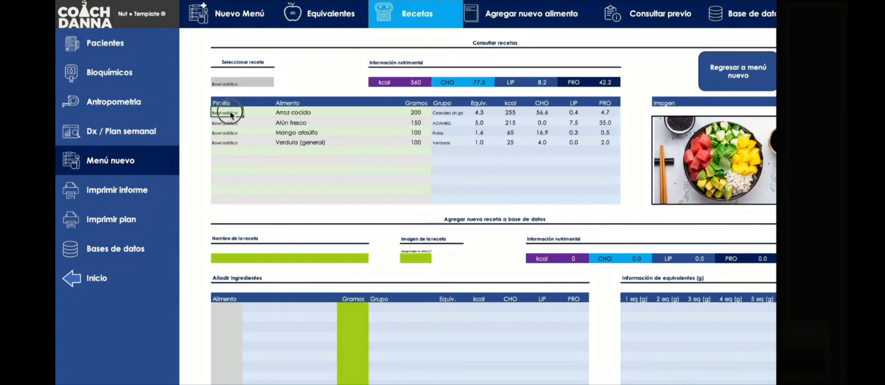
- Examine the Bowl asiático ingredient table, from dish, food and grams to group, equivalents, kcal and macros
{"action": "left_click_drag", "start_coordinate": [233, 113], "coordinate": [234, 175]}
{"action": "left_click_drag", "start_coordinate": [288, 112], "coordinate": [290, 171]}
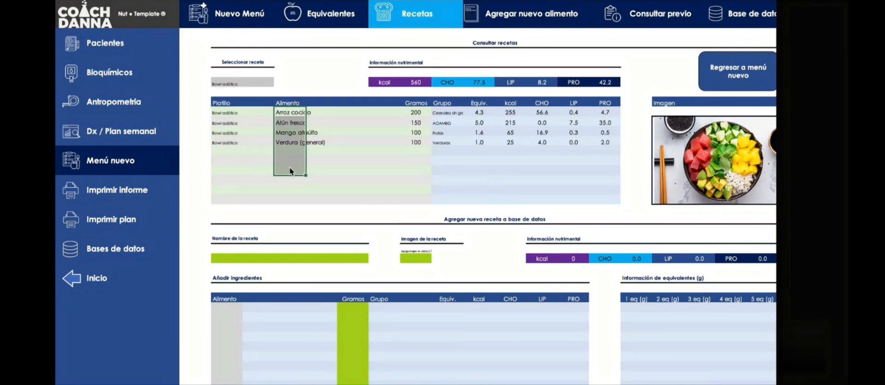
{"action": "left_click_drag", "start_coordinate": [415, 112], "coordinate": [430, 151]}
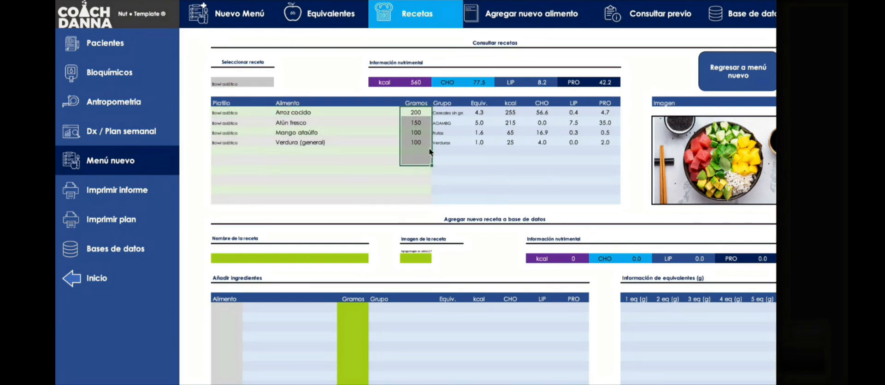
{"action": "left_click_drag", "start_coordinate": [448, 117], "coordinate": [454, 143]}
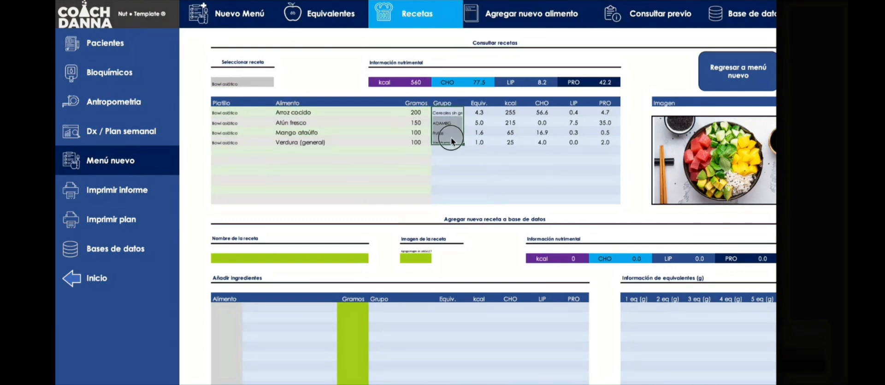
{"action": "left_click", "coordinate": [483, 112]}
{"action": "left_click", "coordinate": [509, 112]}
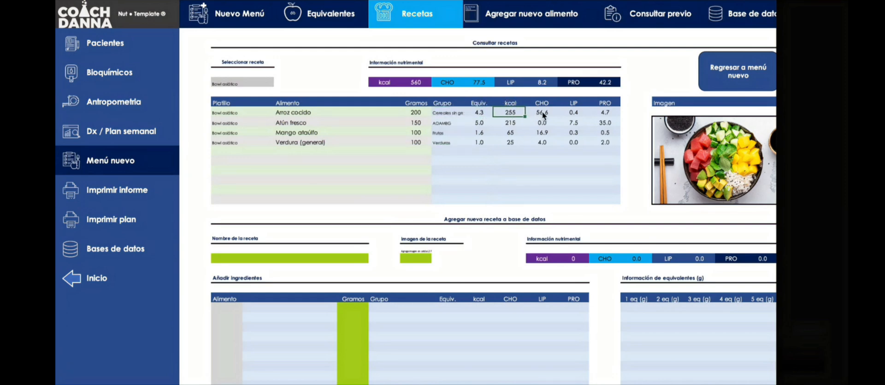
{"action": "left_click", "coordinate": [541, 112]}
{"action": "left_click", "coordinate": [582, 112]}
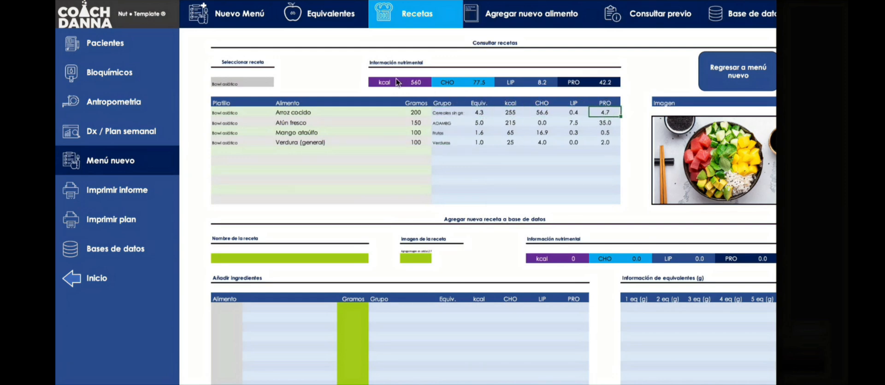
- Check the Bowl asiático recipe's total kcal, CHO, LIP and PRO and view its image
{"action": "left_click_drag", "start_coordinate": [396, 82], "coordinate": [628, 90]}
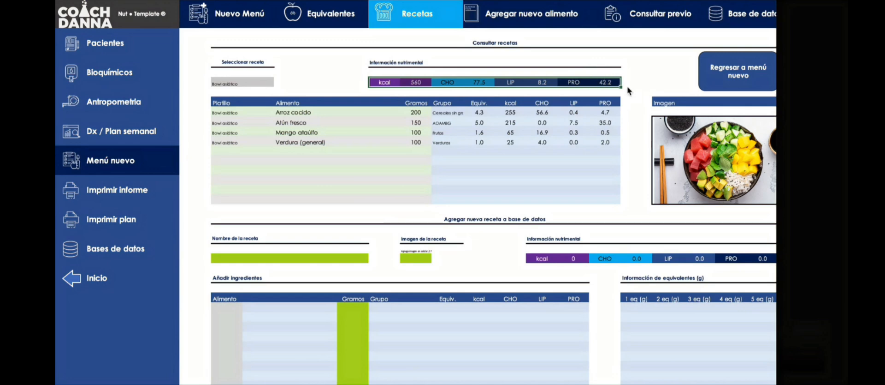
{"action": "left_click", "coordinate": [408, 82]}
{"action": "left_click", "coordinate": [480, 83]}
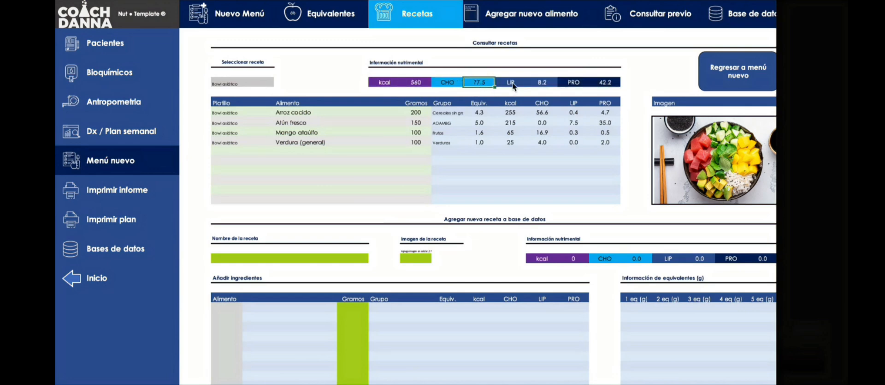
{"action": "left_click", "coordinate": [541, 83]}
{"action": "left_click", "coordinate": [607, 84]}
{"action": "left_click", "coordinate": [673, 164]}
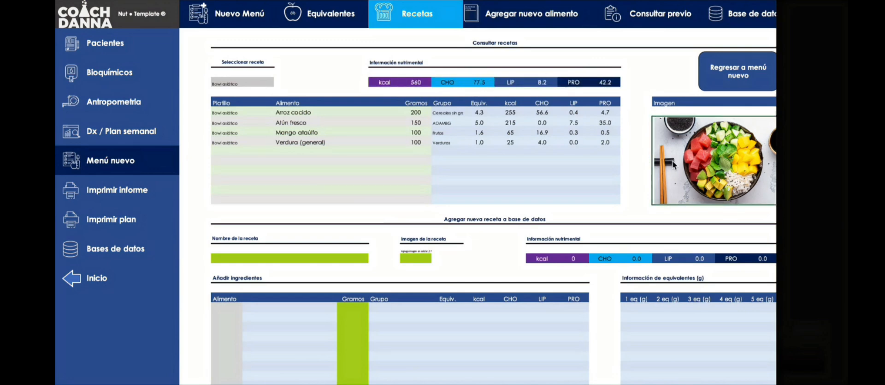
- Choose Chilaquiles as the recipe to consult
{"action": "left_click", "coordinate": [272, 81]}
{"action": "left_click", "coordinate": [277, 84]}
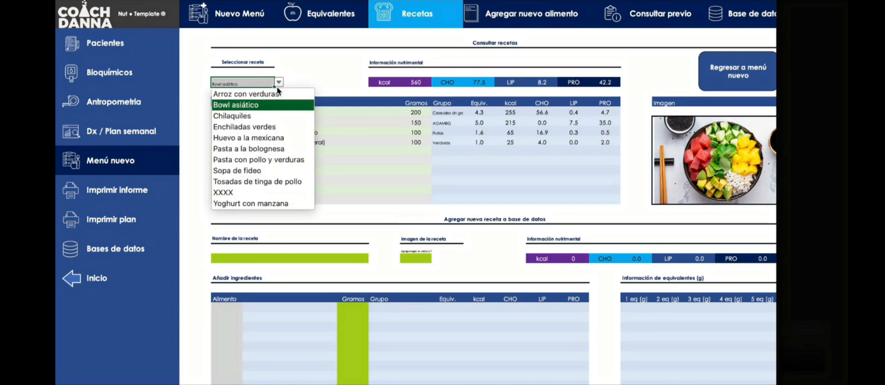
{"action": "left_click", "coordinate": [276, 86]}
{"action": "left_click", "coordinate": [276, 86]}
{"action": "left_click", "coordinate": [265, 118]}
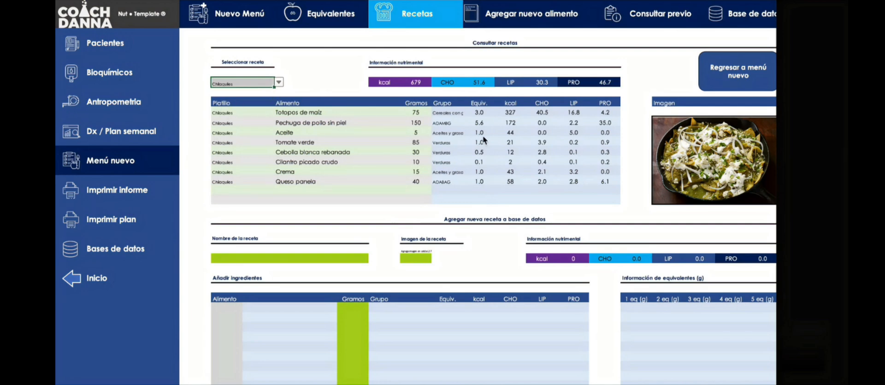
- Examine the Chilaquiles recipe's block of ingredients, selecting its dish, food and grams columns from Totopos de maíz to Queso panela
{"action": "left_click", "coordinate": [231, 112]}
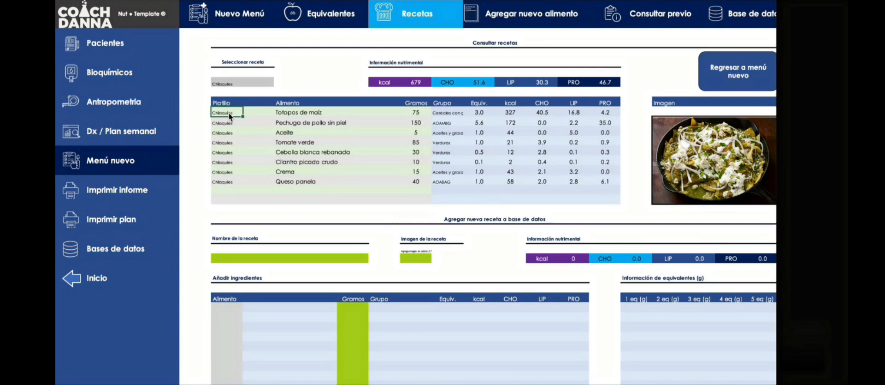
{"action": "left_click_drag", "start_coordinate": [234, 112], "coordinate": [405, 119]}
{"action": "left_click", "coordinate": [250, 133]}
{"action": "left_click_drag", "start_coordinate": [230, 113], "coordinate": [419, 182]}
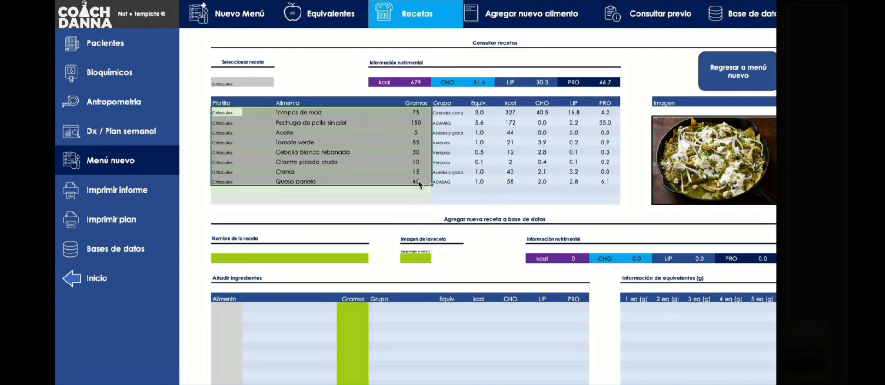
- Consult the Yoghurt con manzana recipe and select its dish, food and grams rows
{"action": "left_click", "coordinate": [239, 85]}
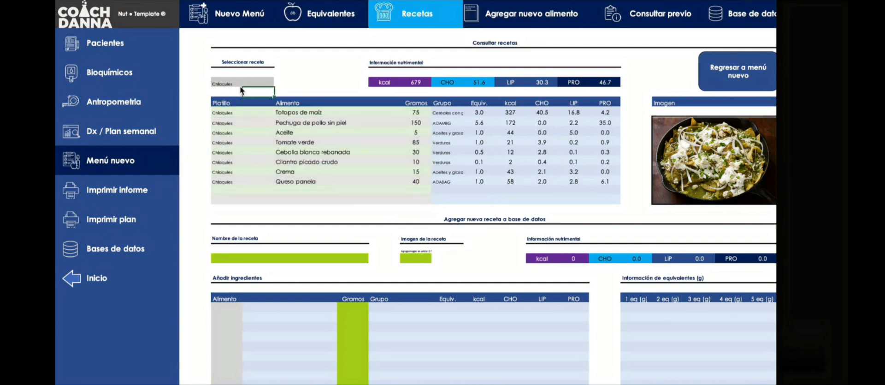
{"action": "left_click", "coordinate": [276, 83]}
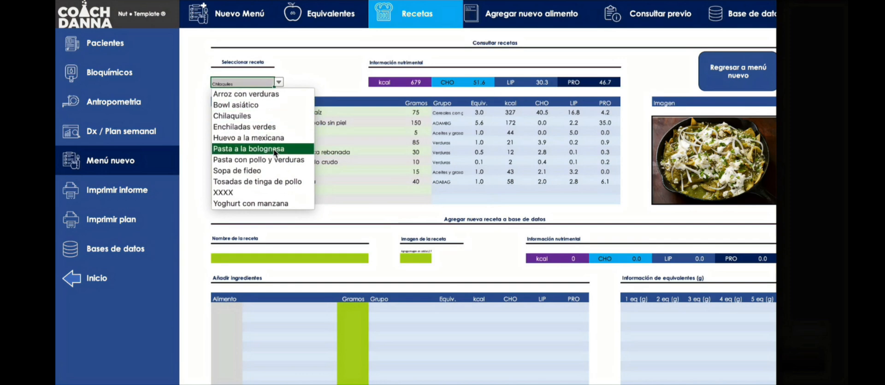
{"action": "left_click", "coordinate": [275, 203]}
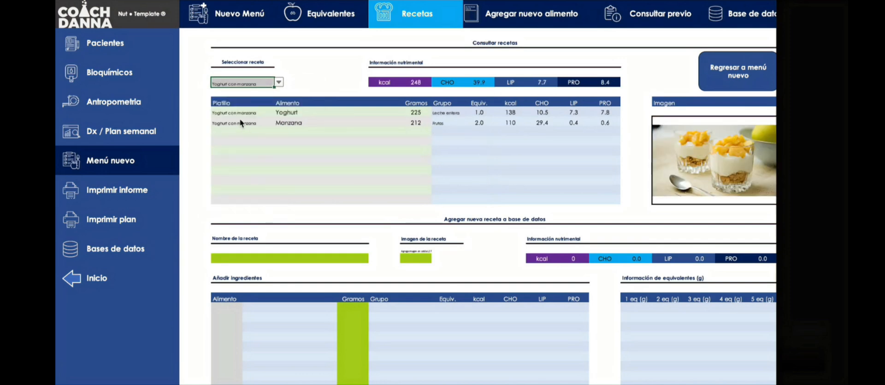
{"action": "left_click_drag", "start_coordinate": [221, 112], "coordinate": [409, 121]}
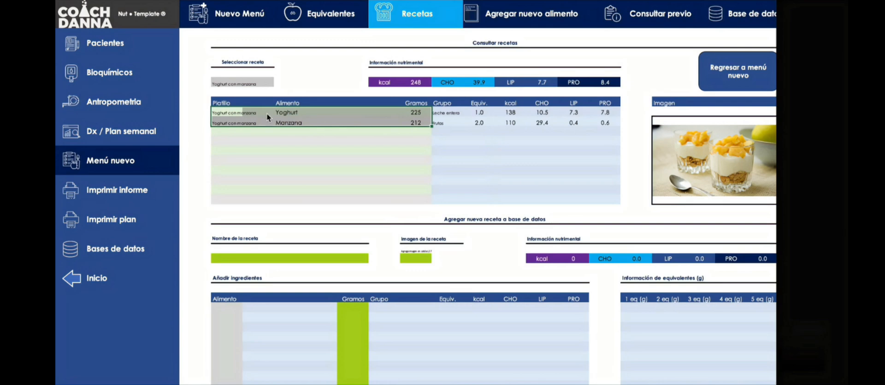
{"action": "left_click", "coordinate": [238, 112]}
- Choose Chilaquiles as the recipe again and copy all its dish, food and grams rows
{"action": "left_click", "coordinate": [267, 83]}
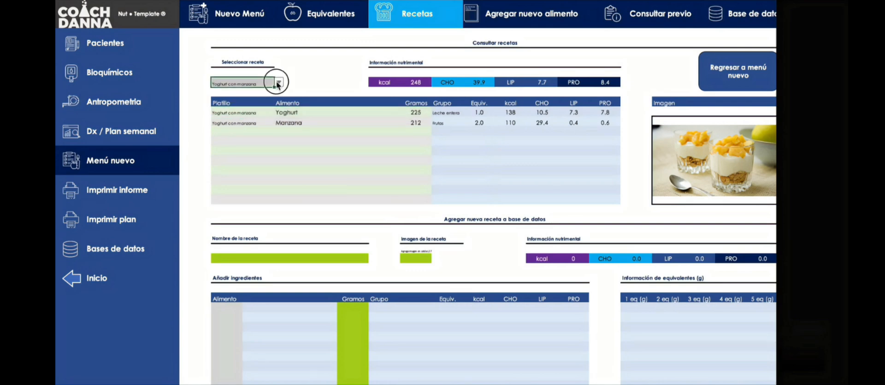
{"action": "left_click", "coordinate": [279, 82]}
{"action": "left_click", "coordinate": [267, 113]}
{"action": "left_click_drag", "start_coordinate": [228, 114], "coordinate": [411, 182]}
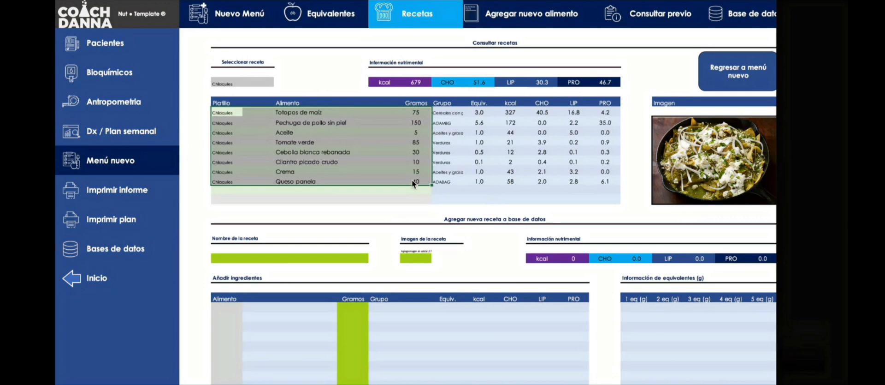
{"action": "key", "text": "ctrl+c"}
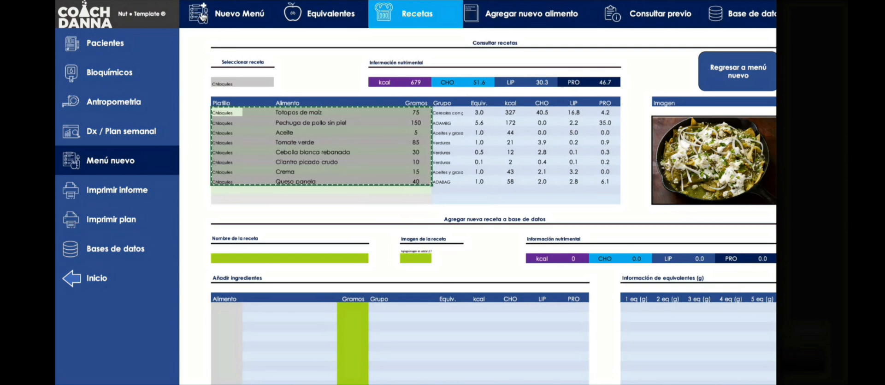
- Paste the copied Chilaquiles rows as values only into meal No. 1 of Menú 1 in the new menu sheet, starting at the first Platillo row
{"action": "left_click", "coordinate": [202, 15]}
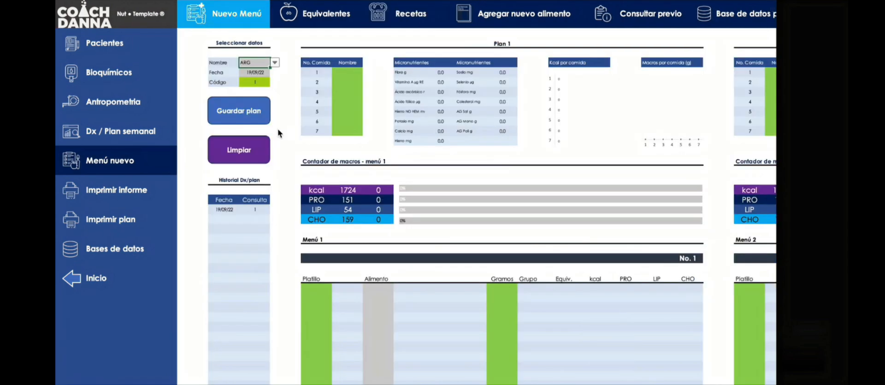
{"action": "left_click", "coordinate": [326, 287]}
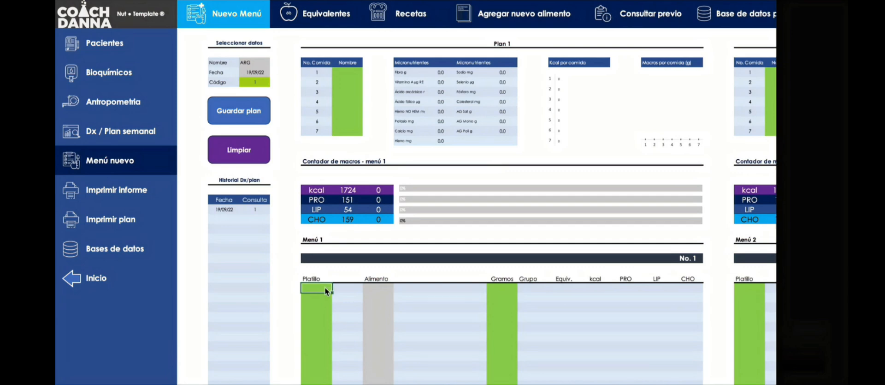
{"action": "right_click", "coordinate": [325, 286]}
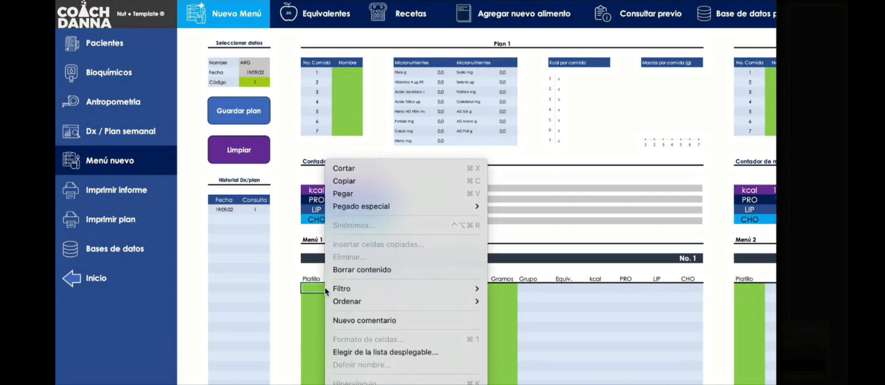
{"action": "left_click", "coordinate": [293, 287]}
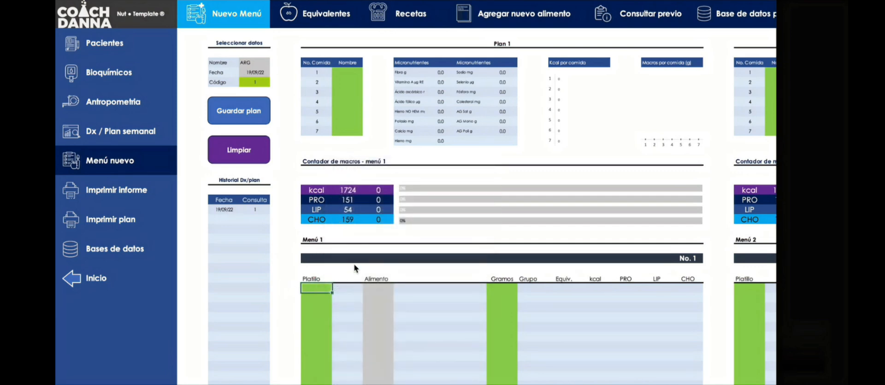
{"action": "left_click", "coordinate": [687, 258]}
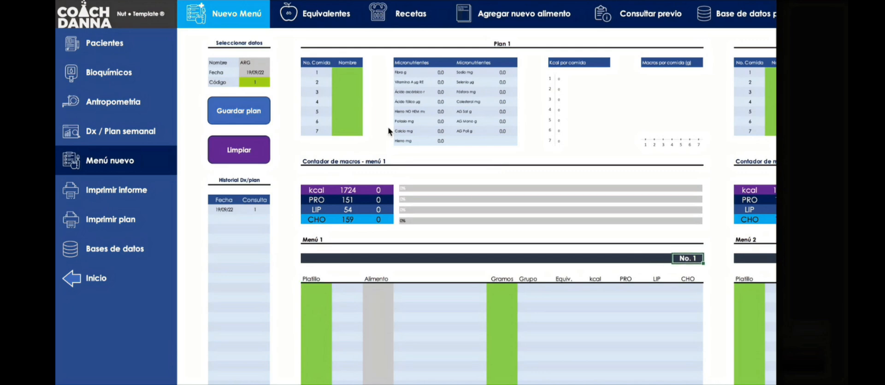
{"action": "left_click", "coordinate": [481, 45]}
{"action": "left_click", "coordinate": [328, 286]}
{"action": "right_click", "coordinate": [323, 286]}
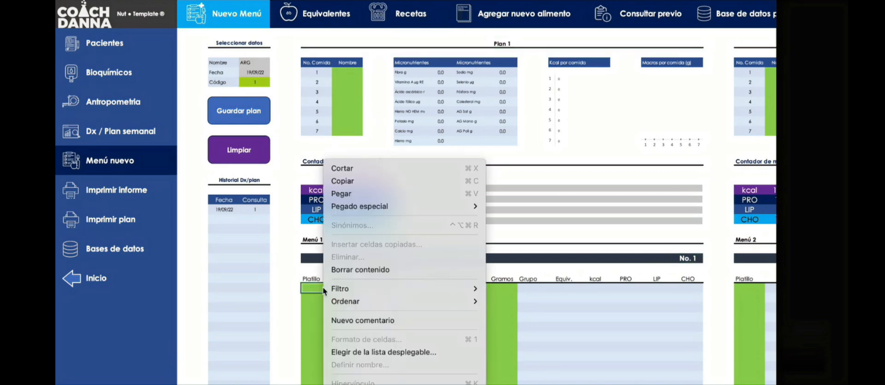
{"action": "mouse_move", "coordinate": [369, 207]}
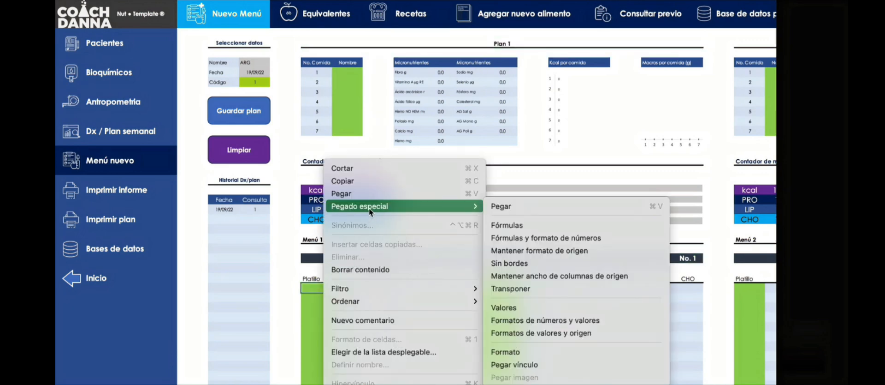
{"action": "left_click", "coordinate": [547, 302]}
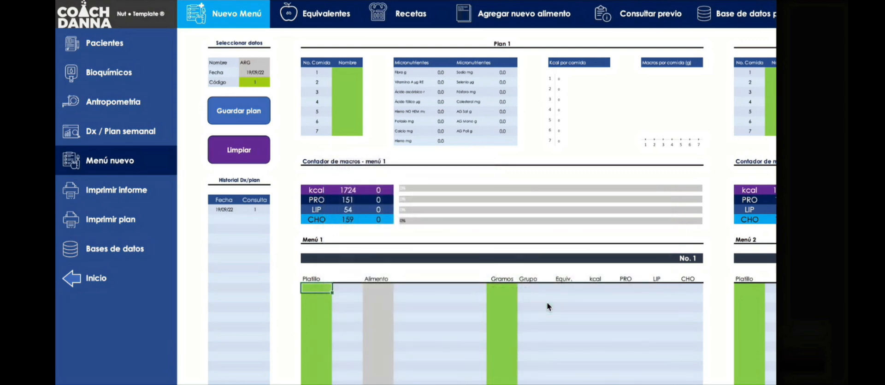
{"action": "left_click", "coordinate": [325, 286]}
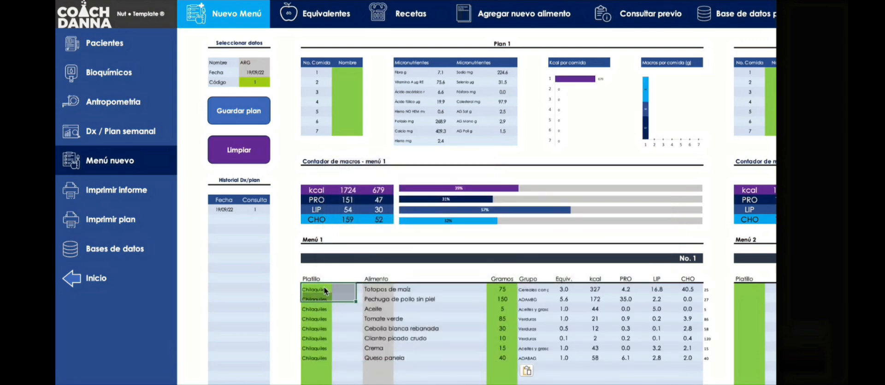
{"action": "right_click", "coordinate": [324, 286]}
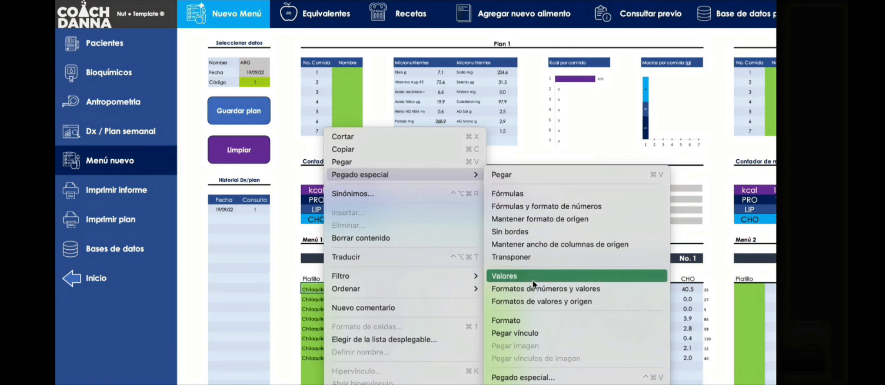
{"action": "left_click", "coordinate": [287, 275]}
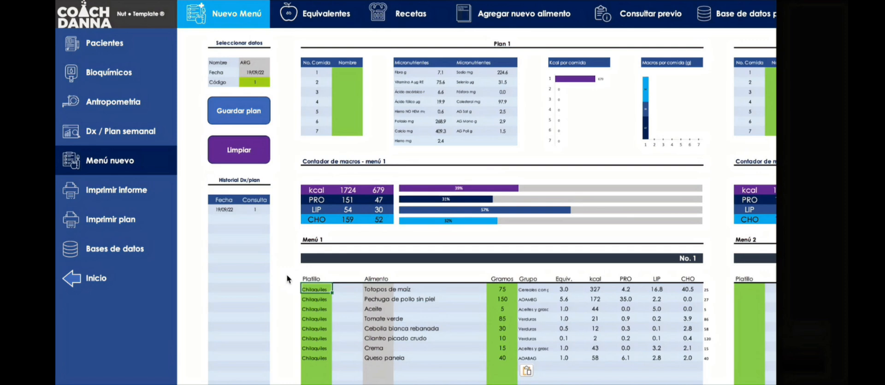
- Review the Chilaquiles dishes, foods and grams filled into meal No. 1 of Menú 1 and the meal's totals
{"action": "scroll", "coordinate": [287, 274], "scroll_direction": "down", "scroll_amount": 1}
{"action": "scroll", "coordinate": [286, 274], "scroll_direction": "right", "scroll_amount": 1}
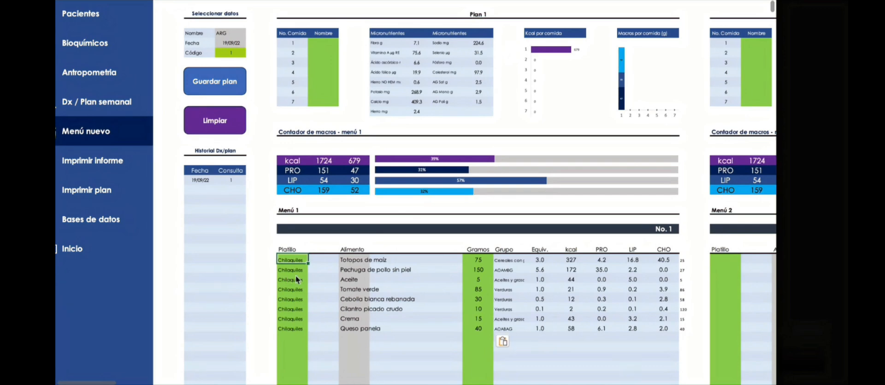
{"action": "scroll", "coordinate": [295, 275], "scroll_direction": "down", "scroll_amount": 1}
{"action": "left_click", "coordinate": [297, 311]}
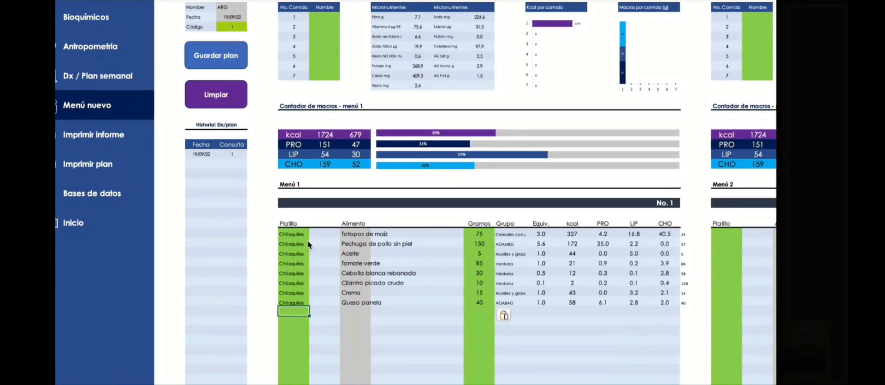
{"action": "left_click_drag", "start_coordinate": [302, 232], "coordinate": [479, 308]}
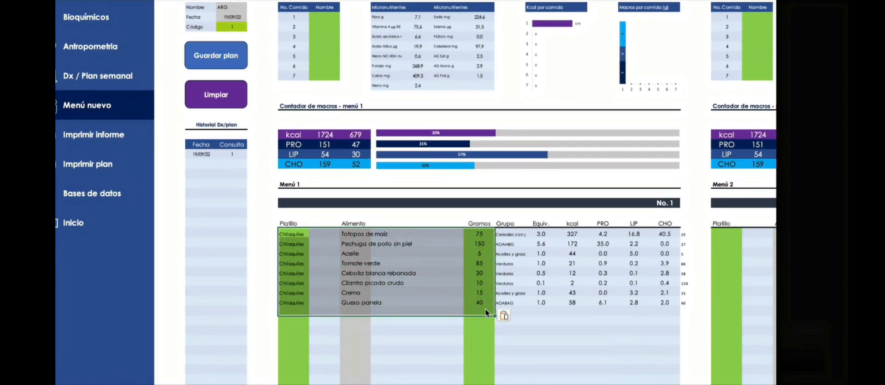
{"action": "left_click", "coordinate": [485, 309]}
{"action": "scroll", "coordinate": [345, 250], "scroll_direction": "down", "scroll_amount": 1}
{"action": "scroll", "coordinate": [345, 250], "scroll_direction": "left", "scroll_amount": 1}
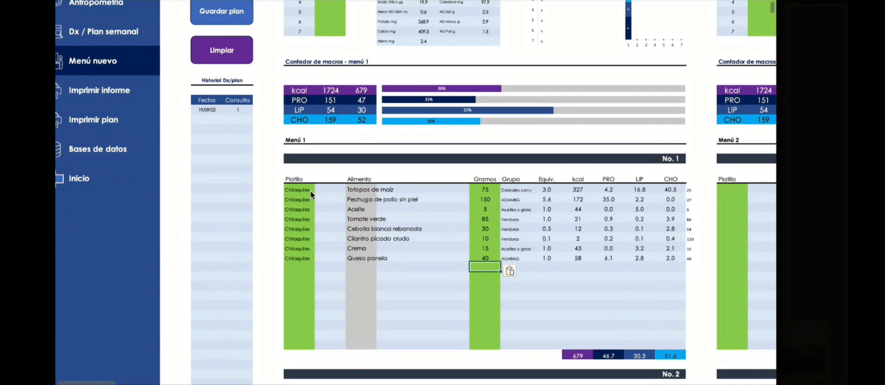
{"action": "left_click_drag", "start_coordinate": [311, 191], "coordinate": [481, 265]}
{"action": "left_click", "coordinate": [478, 275]}
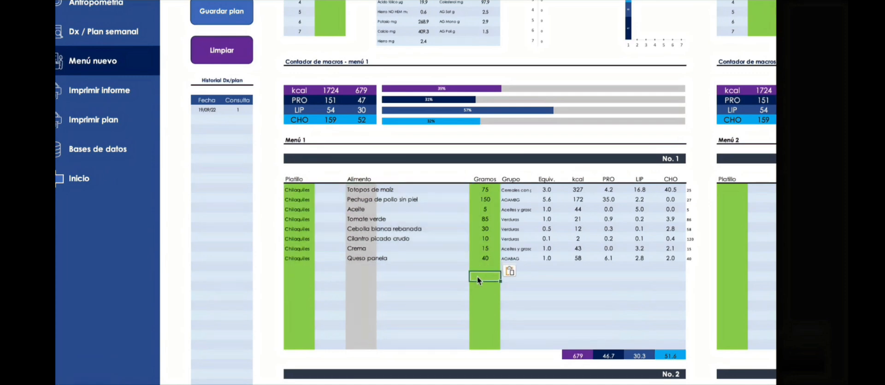
- Return to the Recetas sheet and set the consulted recipe to Yoghurt con manzana
{"action": "scroll", "coordinate": [478, 275], "scroll_direction": "up", "scroll_amount": 2}
{"action": "key", "text": "ctrl+v"}
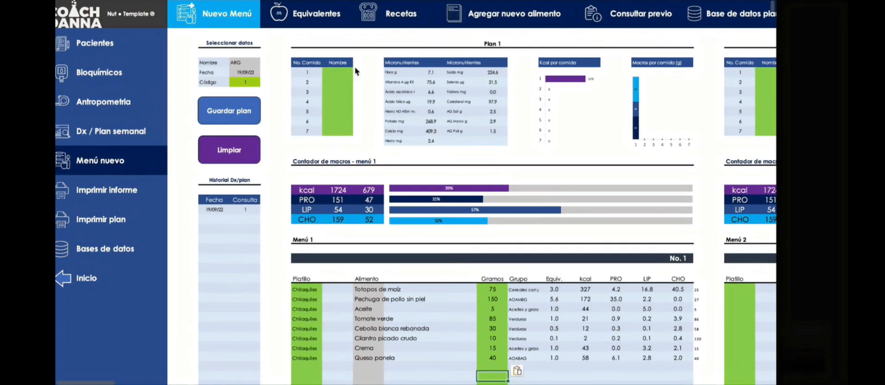
{"action": "scroll", "coordinate": [378, 20], "scroll_direction": "left", "scroll_amount": 1}
{"action": "left_click", "coordinate": [378, 18]}
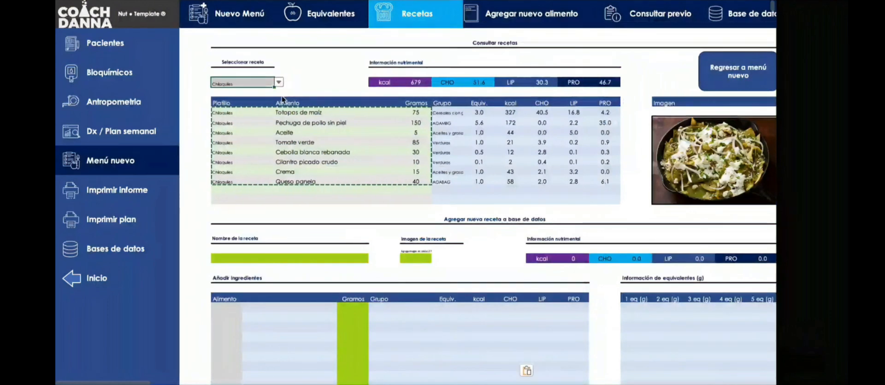
{"action": "left_click", "coordinate": [279, 81]}
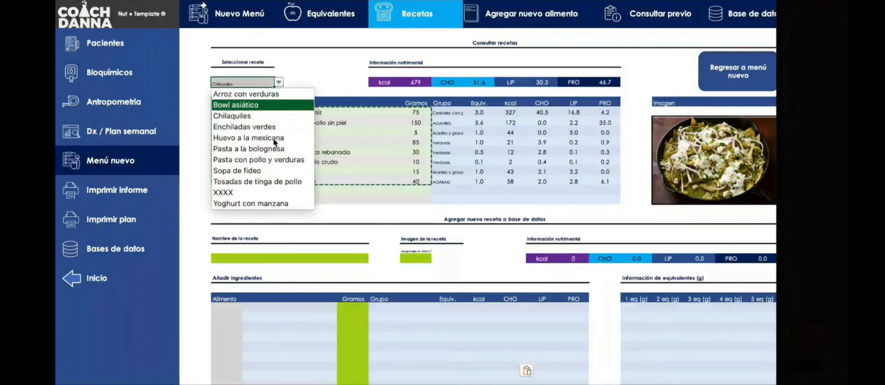
{"action": "left_click", "coordinate": [275, 203]}
{"action": "key", "text": "Delete"}
{"action": "type", "text": "yog"}
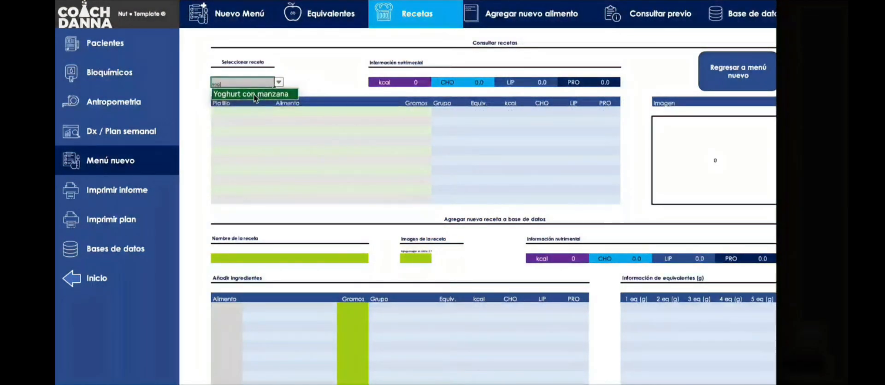
{"action": "left_click", "coordinate": [254, 94]}
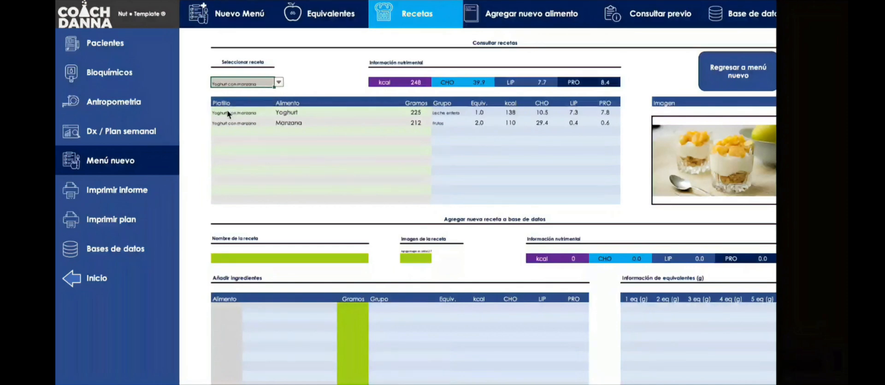
- Copy the Yoghurt con manzana dish, food and grams rows and paste them as values only directly below Chilaquiles in Menú 1's meal No. 1
{"action": "left_click_drag", "start_coordinate": [228, 111], "coordinate": [413, 122]}
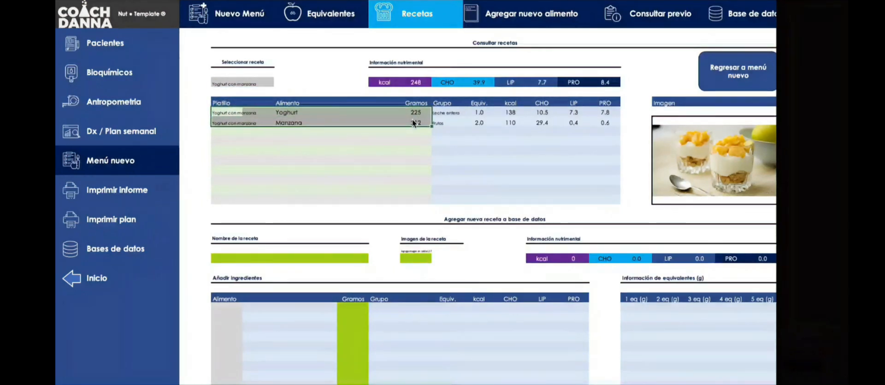
{"action": "key", "text": "ctrl+c"}
{"action": "left_click", "coordinate": [731, 69]}
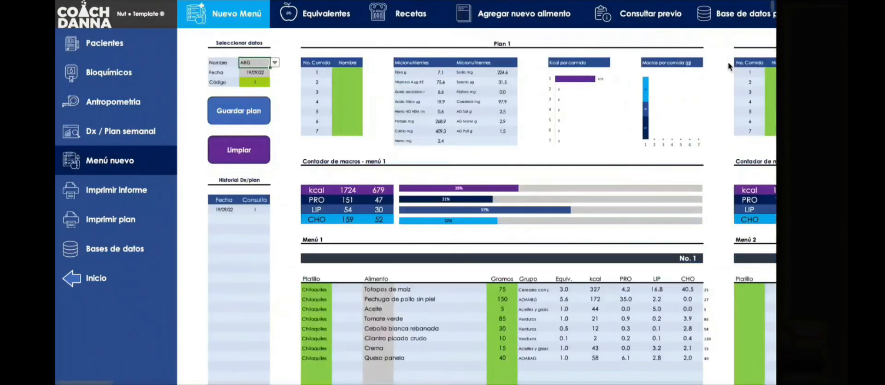
{"action": "scroll", "coordinate": [360, 305], "scroll_direction": "down", "scroll_amount": 1}
{"action": "left_click", "coordinate": [317, 342]}
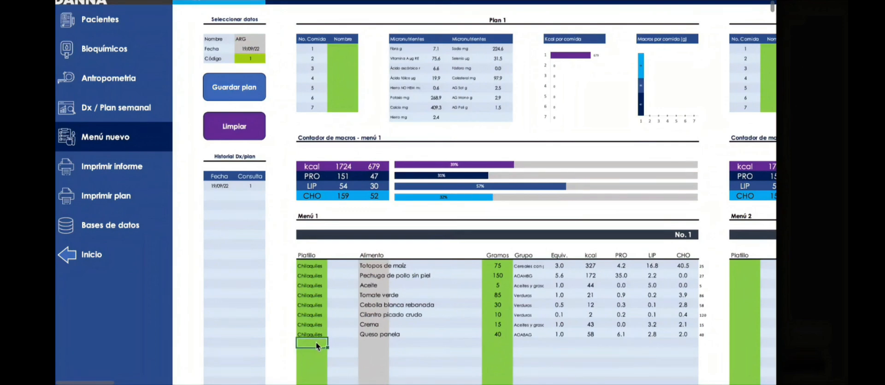
{"action": "right_click", "coordinate": [316, 341]}
{"action": "mouse_move", "coordinate": [368, 205]}
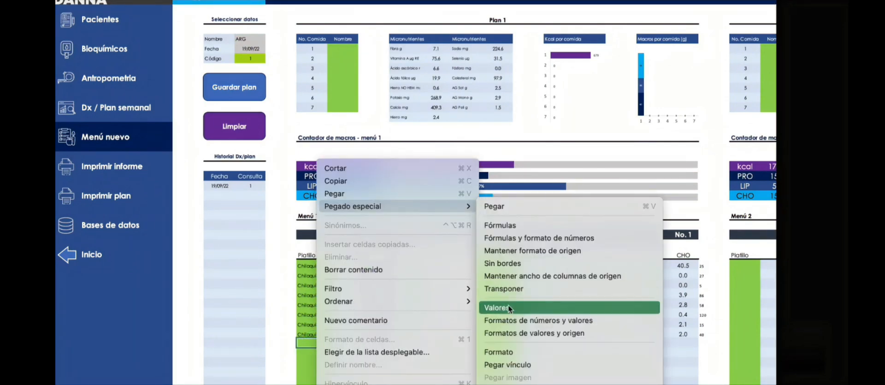
{"action": "left_click", "coordinate": [508, 308]}
{"action": "scroll", "coordinate": [512, 318], "scroll_direction": "down", "scroll_amount": 2}
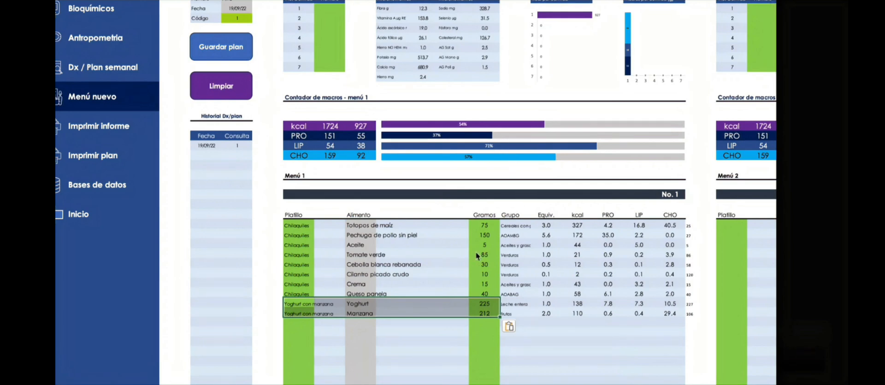
- Return to the Recetas sheet and set the consulted recipe to Pasta con pollo y verduras
{"action": "scroll", "coordinate": [349, 309], "scroll_direction": "down", "scroll_amount": 7}
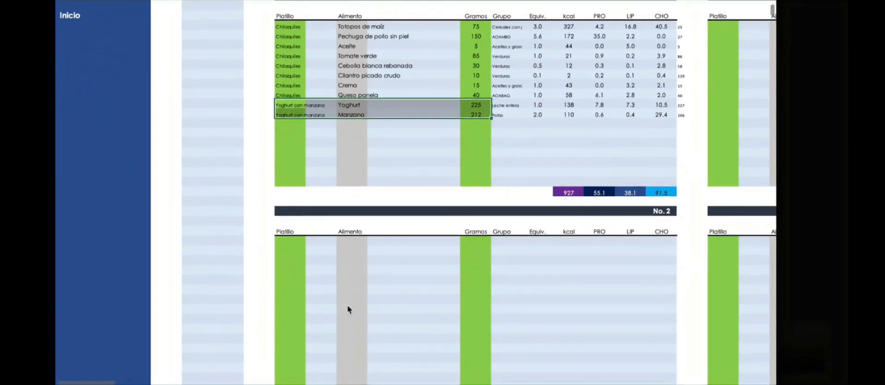
{"action": "left_click", "coordinate": [299, 241]}
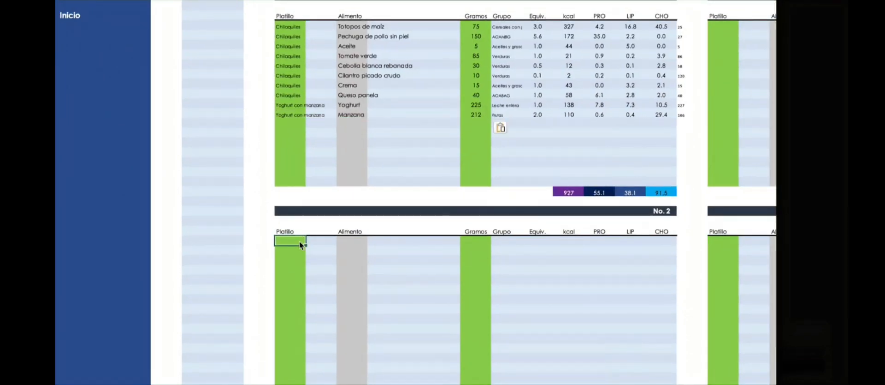
{"action": "scroll", "coordinate": [305, 115], "scroll_direction": "up", "scroll_amount": 10}
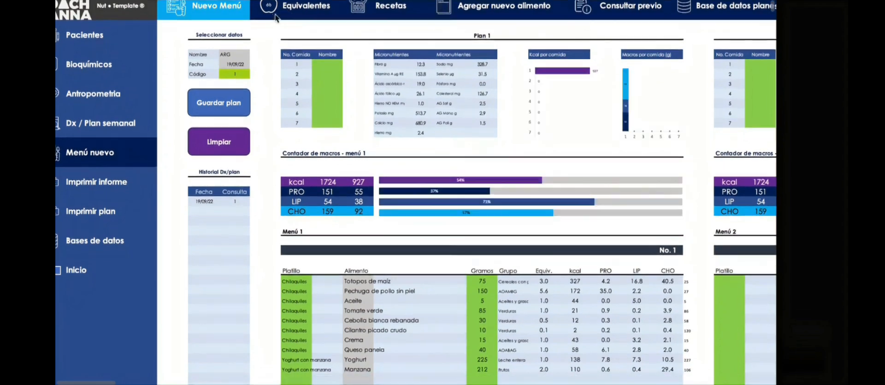
{"action": "left_click", "coordinate": [274, 14]}
{"action": "left_click", "coordinate": [388, 14]}
{"action": "scroll", "coordinate": [374, 151], "scroll_direction": "down", "scroll_amount": 3}
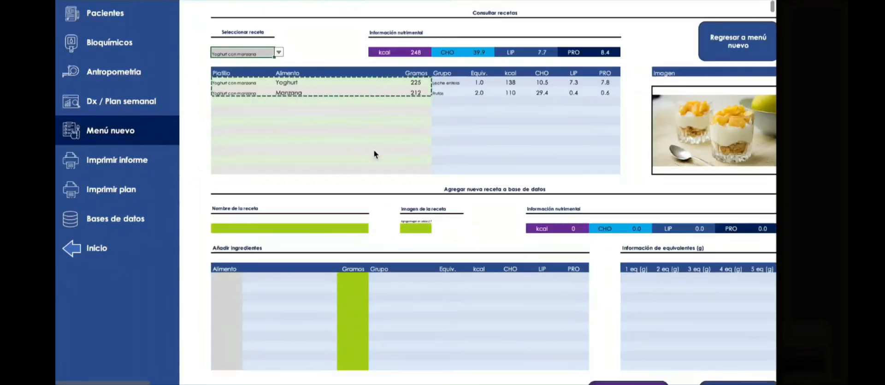
{"action": "left_click", "coordinate": [260, 56]}
{"action": "left_click", "coordinate": [278, 52]}
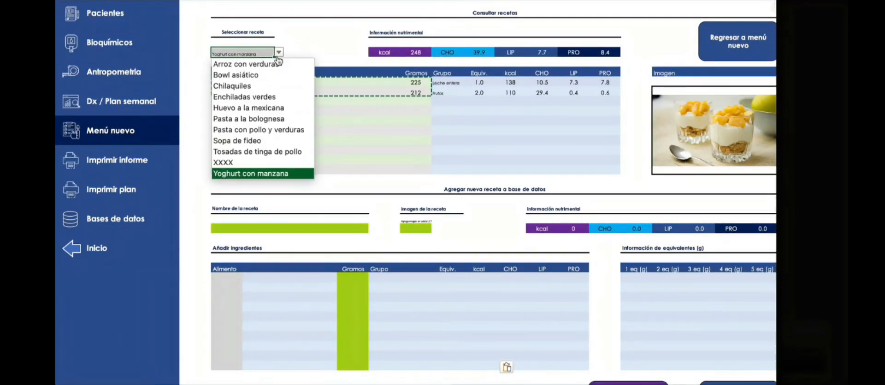
{"action": "left_click", "coordinate": [273, 134]}
- Copy the Pasta con pollo y verduras dish, food and grams rows and paste them as values only into Menú 1's meal No. 2
{"action": "left_click_drag", "start_coordinate": [218, 82], "coordinate": [417, 132]}
{"action": "key", "text": "ctrl+c"}
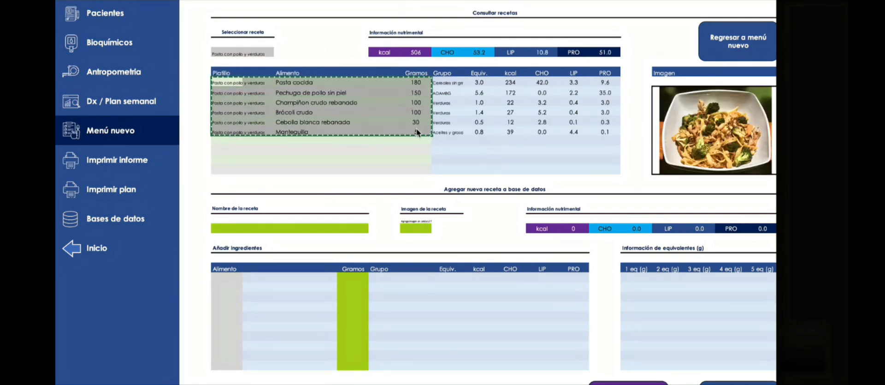
{"action": "left_click", "coordinate": [722, 43]}
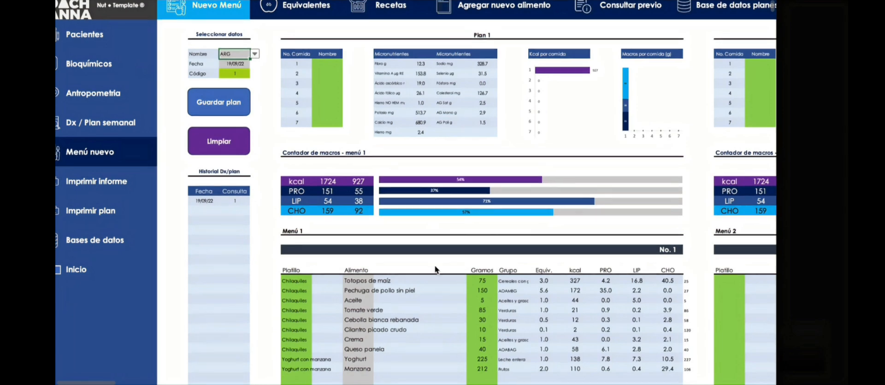
{"action": "scroll", "coordinate": [436, 270], "scroll_direction": "down", "scroll_amount": 10}
{"action": "right_click", "coordinate": [287, 239]}
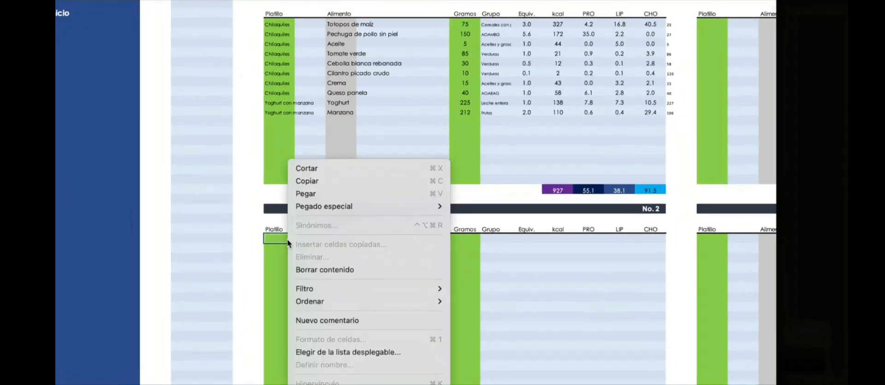
{"action": "mouse_move", "coordinate": [336, 207]}
{"action": "left_click", "coordinate": [495, 307]}
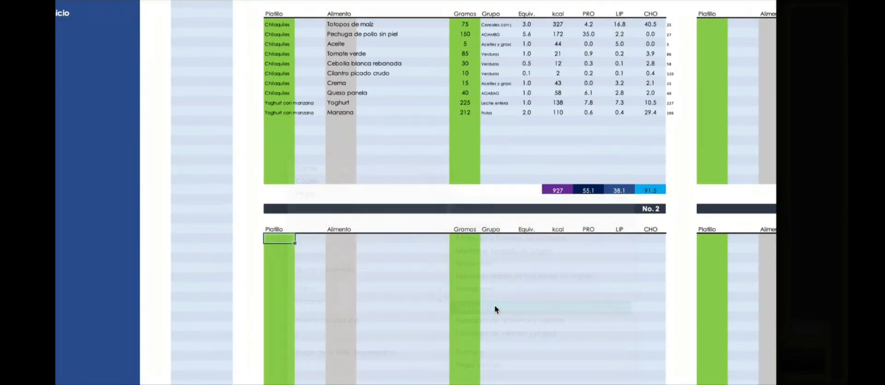
- Review Menú 1's macro counter, micronutrients and per-meal kcal and macro charts with meals No. 1 and No. 2 filled in
{"action": "scroll", "coordinate": [600, 287], "scroll_direction": "up", "scroll_amount": 9}
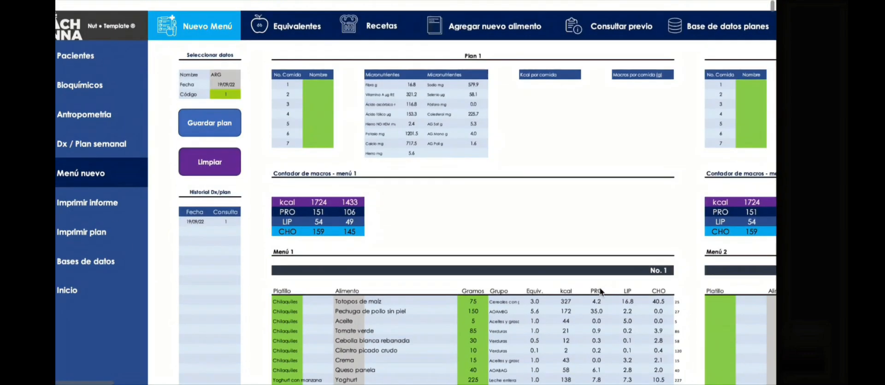
{"action": "scroll", "coordinate": [527, 221], "scroll_direction": "down", "scroll_amount": 1}
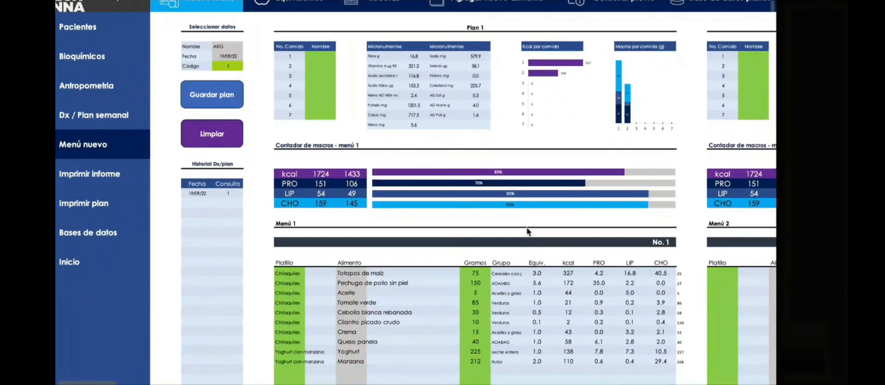
{"action": "scroll", "coordinate": [524, 239], "scroll_direction": "up", "scroll_amount": 1}
{"action": "scroll", "coordinate": [524, 238], "scroll_direction": "left", "scroll_amount": 1}
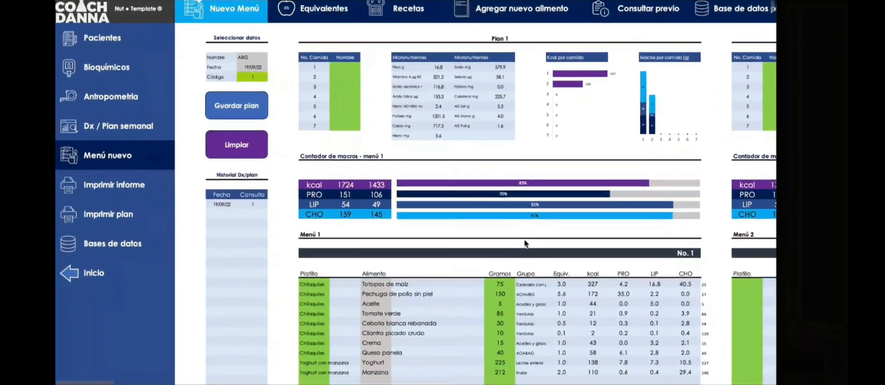
{"action": "scroll", "coordinate": [466, 277], "scroll_direction": "down", "scroll_amount": 2}
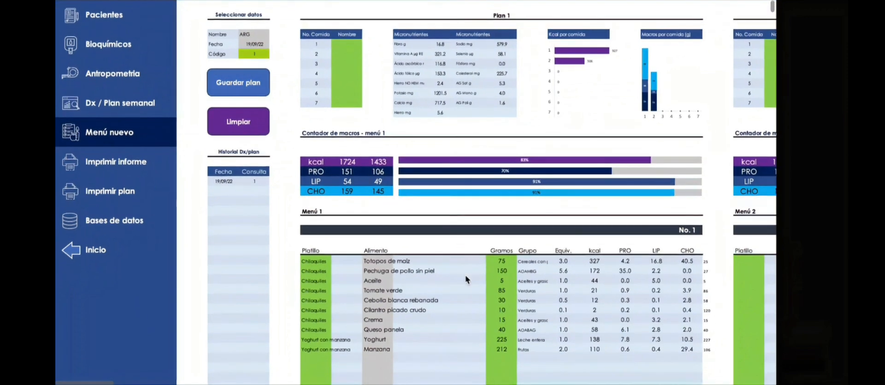
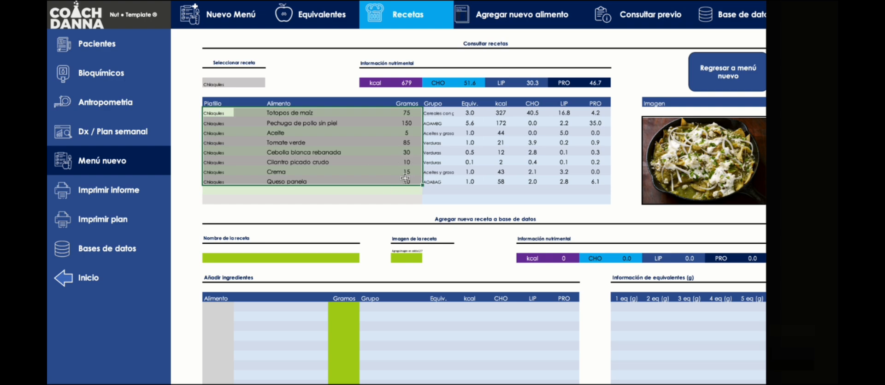
- Copy the Chilaquiles dish, food and grams rows and paste them as values only below Huevos con machaca in Menú 1's meal No. 1
{"action": "key", "text": "ctrl+c"}
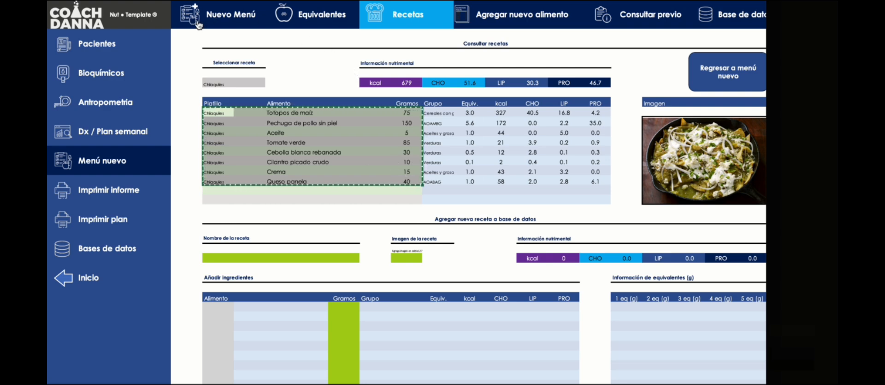
{"action": "left_click", "coordinate": [198, 24]}
{"action": "scroll", "coordinate": [276, 249], "scroll_direction": "down", "scroll_amount": 5}
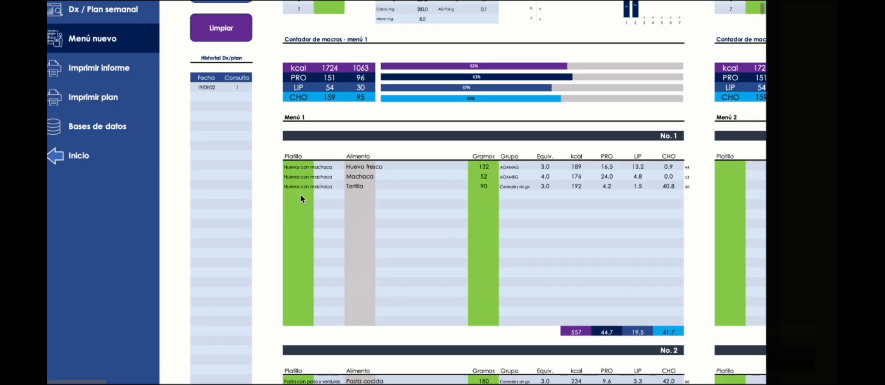
{"action": "right_click", "coordinate": [300, 194]}
{"action": "mouse_move", "coordinate": [324, 206]}
{"action": "left_click", "coordinate": [516, 305]}
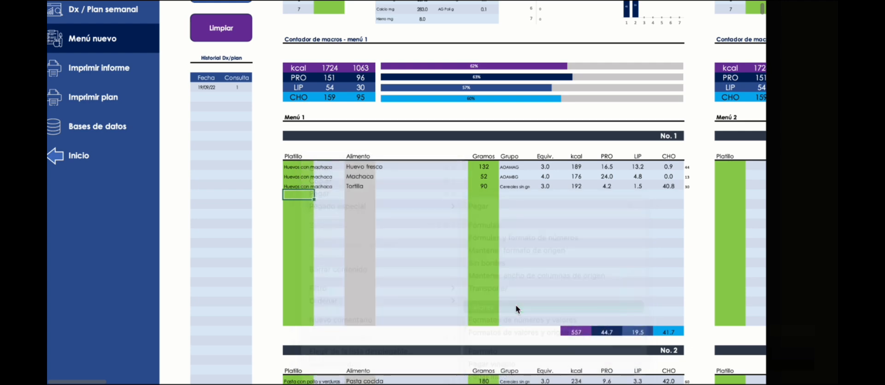
- Count the free Platillo rows left below Chilaquiles in Menú 1's meal No. 1
{"action": "left_click_drag", "start_coordinate": [309, 274], "coordinate": [397, 288]}
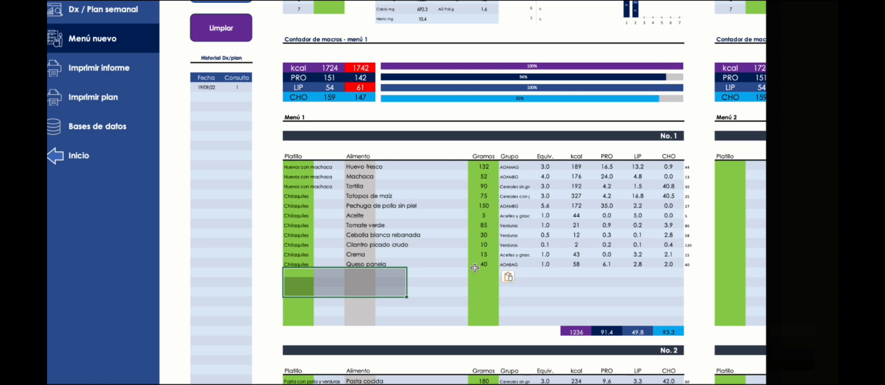
{"action": "left_click", "coordinate": [296, 274]}
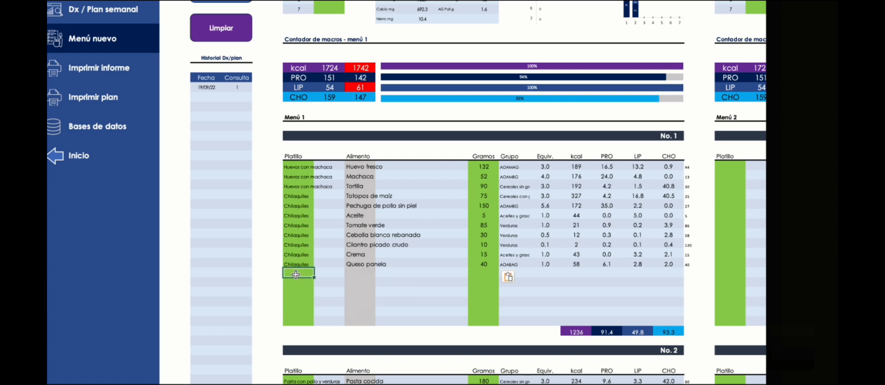
{"action": "key", "text": "Down"}
{"action": "key", "text": "Down"}
{"action": "key", "text": "Down"}
{"action": "key", "text": "Down"}
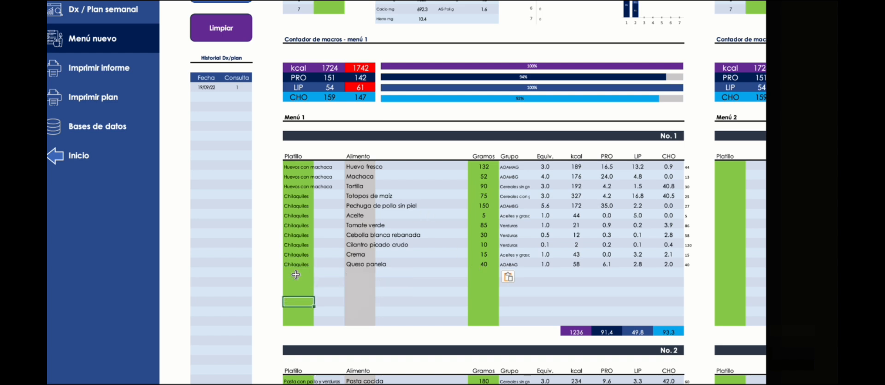
- Consult the Pasta con pollo y verduras recipe in the Recetas sheet and count its ingredient rows
{"action": "scroll", "coordinate": [327, 281], "scroll_direction": "up", "scroll_amount": 4}
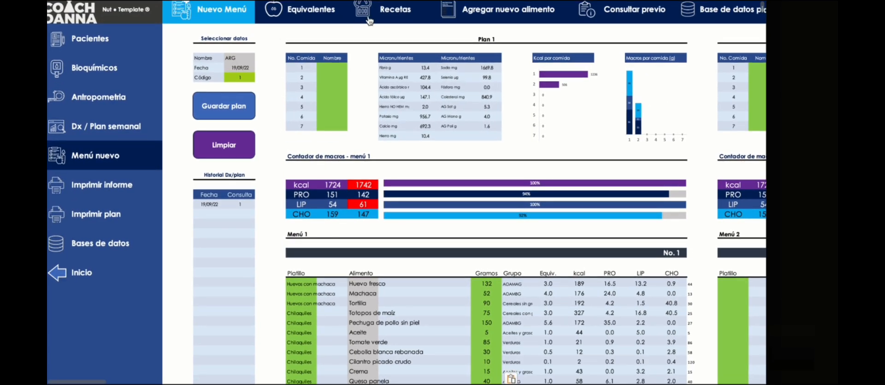
{"action": "left_click", "coordinate": [369, 19]}
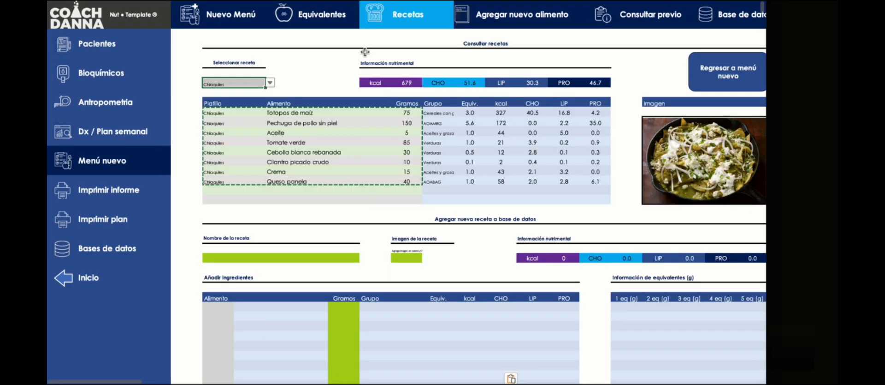
{"action": "left_click", "coordinate": [270, 83]}
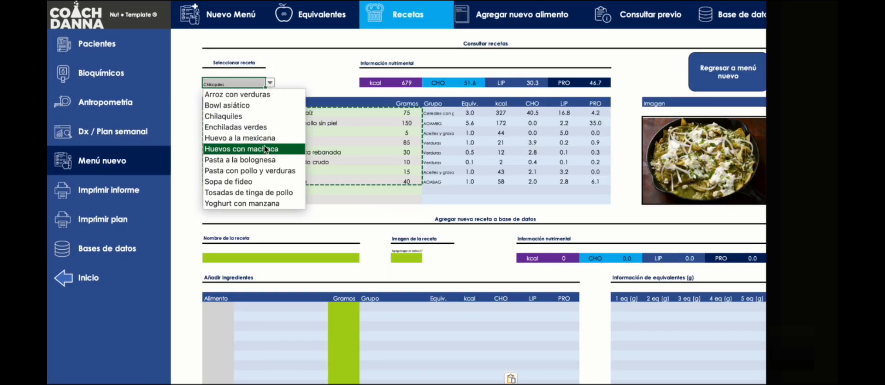
{"action": "left_click", "coordinate": [268, 169]}
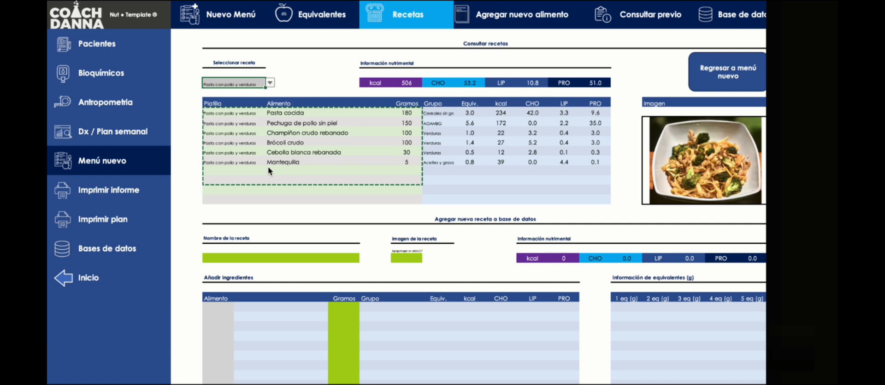
{"action": "left_click", "coordinate": [235, 113]}
{"action": "key", "text": "Down"}
{"action": "key", "text": "Down"}
{"action": "key", "text": "Down"}
{"action": "key", "text": "Down"}
{"action": "key", "text": "Down"}
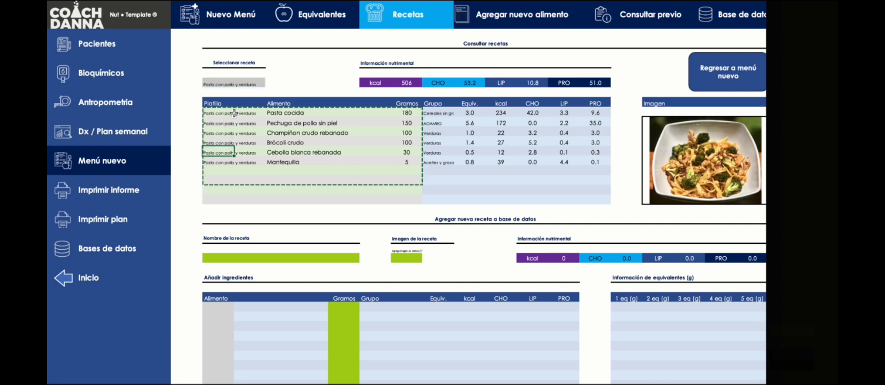
- Set the consulted recipe to Tosadas de tinga de pollo and count its ingredient rows
{"action": "left_click", "coordinate": [242, 85]}
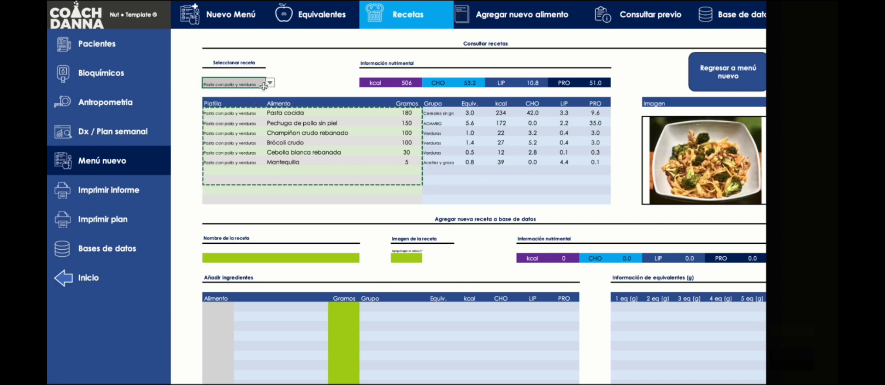
{"action": "left_click", "coordinate": [271, 84]}
{"action": "left_click", "coordinate": [270, 193]}
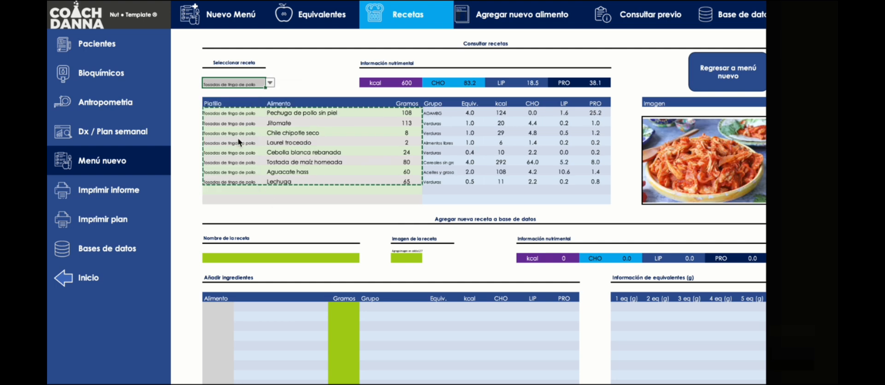
{"action": "left_click", "coordinate": [218, 117]}
{"action": "key", "text": "Down"}
{"action": "key", "text": "Down"}
{"action": "key", "text": "Down"}
{"action": "key", "text": "Down"}
{"action": "key", "text": "Down"}
{"action": "key", "text": "Down"}
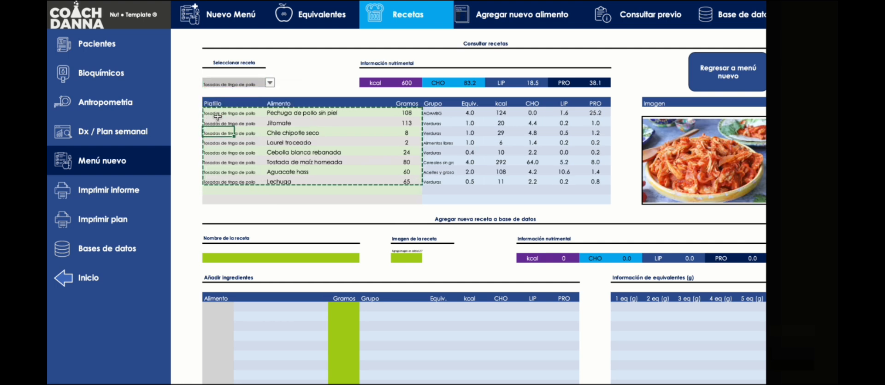
{"action": "key", "text": "Down"}
{"action": "key", "text": "Down"}
{"action": "key", "text": "Down"}
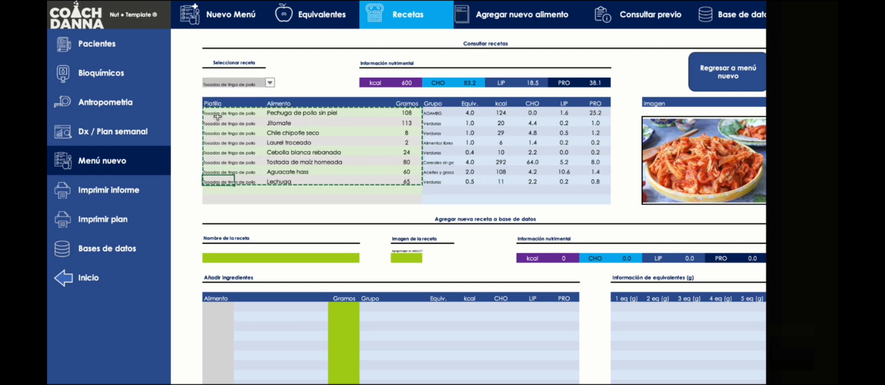
{"action": "left_click", "coordinate": [218, 117]}
{"action": "key", "text": "Down"}
{"action": "key", "text": "Down"}
{"action": "key", "text": "Down"}
{"action": "key", "text": "Down"}
{"action": "key", "text": "Down"}
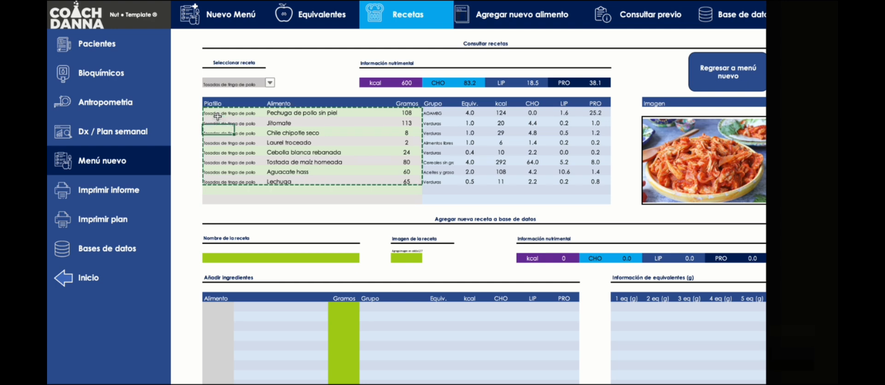
{"action": "key", "text": "Down"}
{"action": "key", "text": "Down"}
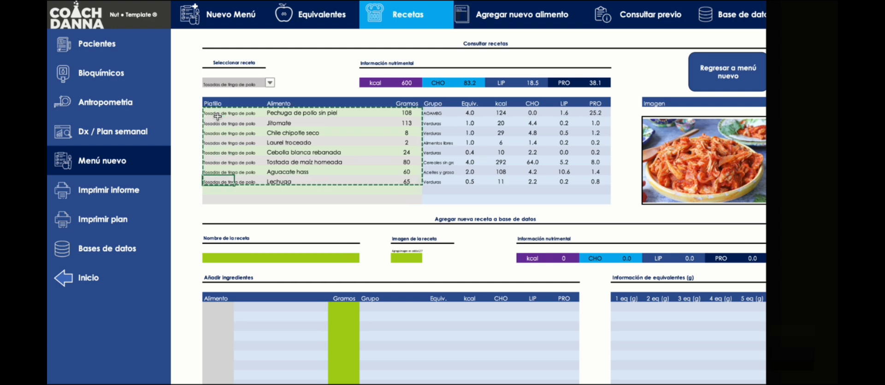
- Select the Tosadas de tinga de pollo rows and compare them with the free rows below Chilaquiles in Menú 1's meal No. 1
{"action": "mouse_move", "coordinate": [218, 116]}
{"action": "left_mouse_down"}
{"action": "mouse_move", "coordinate": [248, 118]}
{"action": "mouse_move", "coordinate": [347, 174]}
{"action": "mouse_move", "coordinate": [391, 181]}
{"action": "left_mouse_up"}
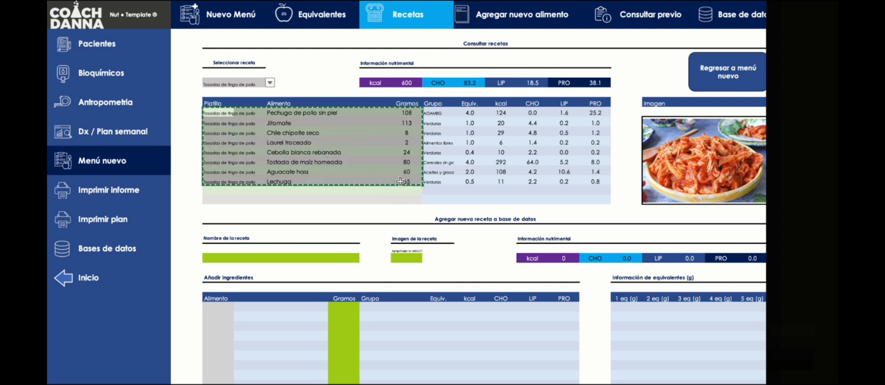
{"action": "left_click", "coordinate": [198, 18]}
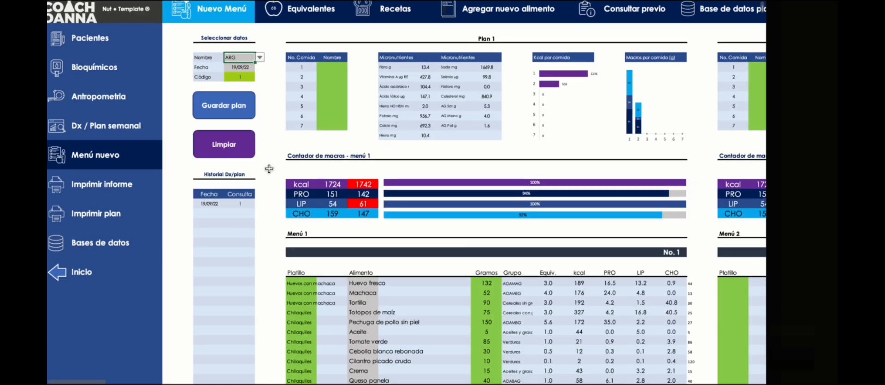
{"action": "scroll", "coordinate": [334, 290], "scroll_direction": "down", "scroll_amount": 5}
{"action": "left_click_drag", "start_coordinate": [304, 263], "coordinate": [502, 312]}
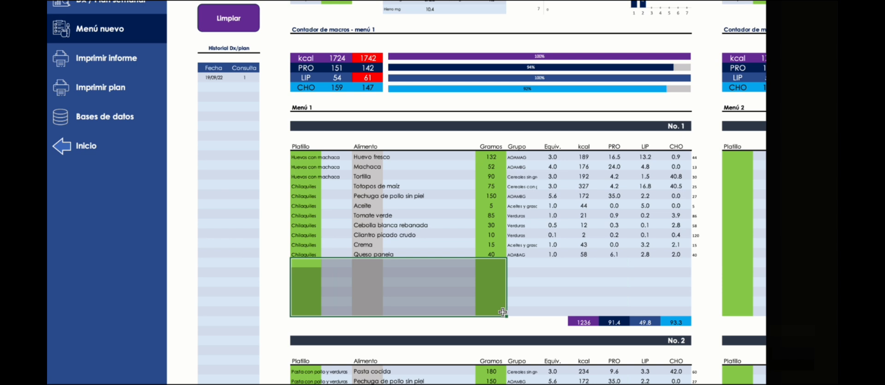
{"action": "left_click", "coordinate": [377, 264]}
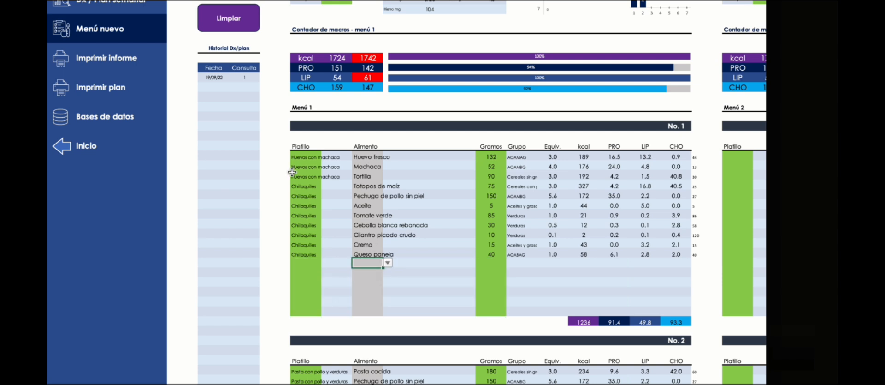
- Compare the full set of Platillo rows in Menú 1's meal No. 1 with the ingredient rows a recipe can hold in Recetas
{"action": "left_click_drag", "start_coordinate": [275, 155], "coordinate": [283, 310]}
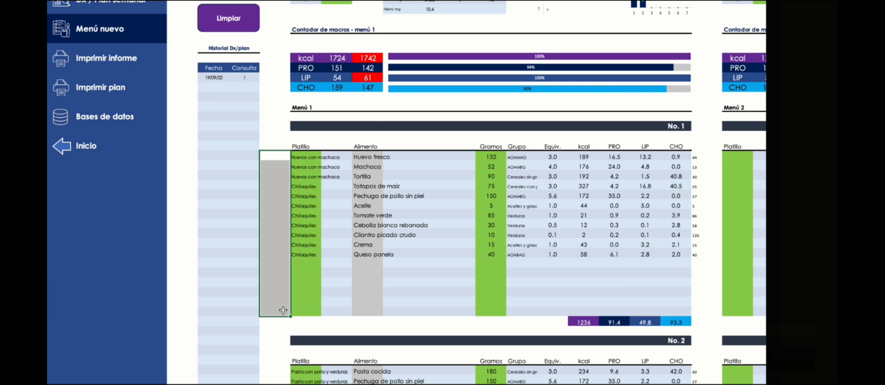
{"action": "scroll", "coordinate": [283, 309], "scroll_direction": "up", "scroll_amount": 5}
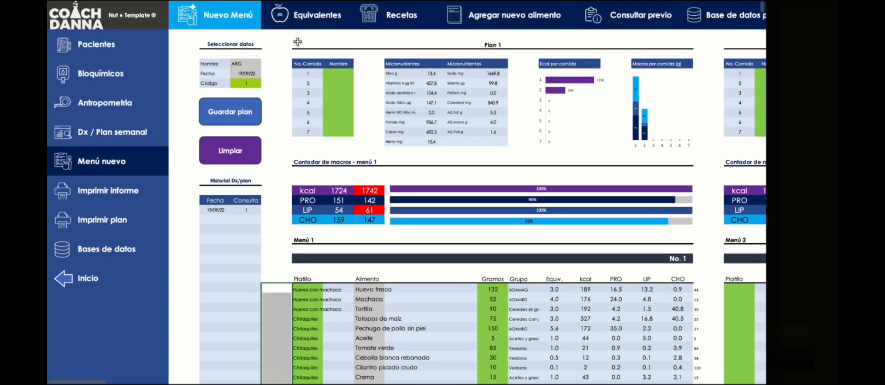
{"action": "left_click", "coordinate": [386, 15]}
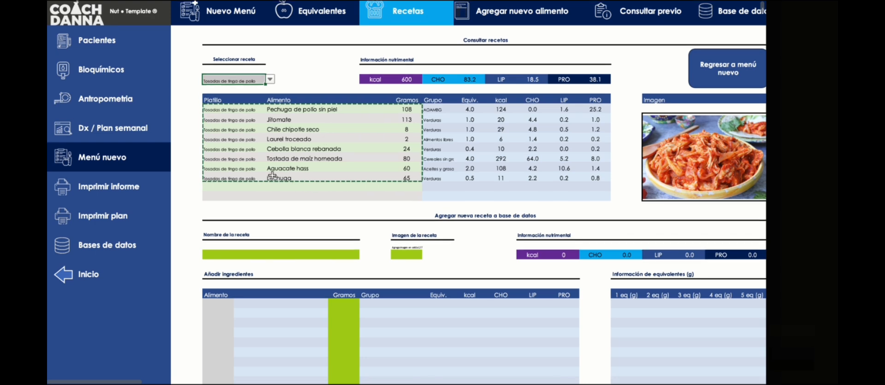
{"action": "left_click", "coordinate": [195, 110]}
{"action": "left_click_drag", "start_coordinate": [196, 110], "coordinate": [197, 196]}
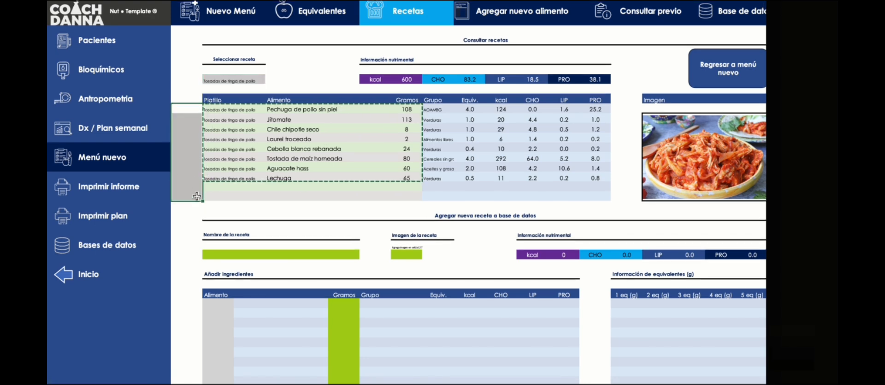
{"action": "left_click", "coordinate": [196, 21]}
{"action": "scroll", "coordinate": [225, 160], "scroll_direction": "down", "scroll_amount": 2}
{"action": "scroll", "coordinate": [277, 226], "scroll_direction": "down", "scroll_amount": 2}
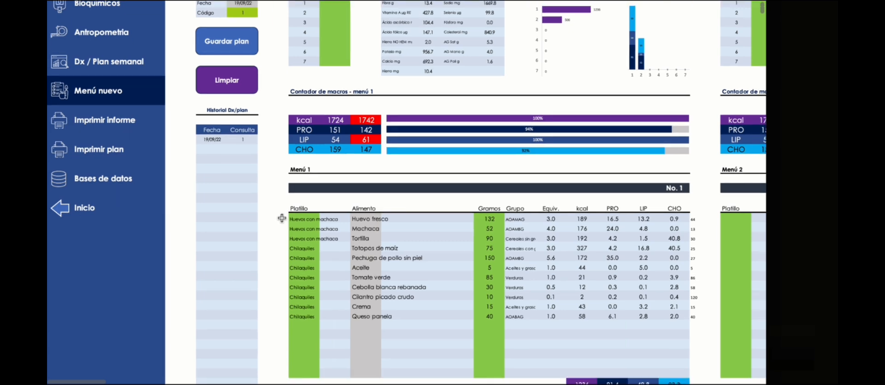
{"action": "left_click_drag", "start_coordinate": [283, 218], "coordinate": [286, 371]}
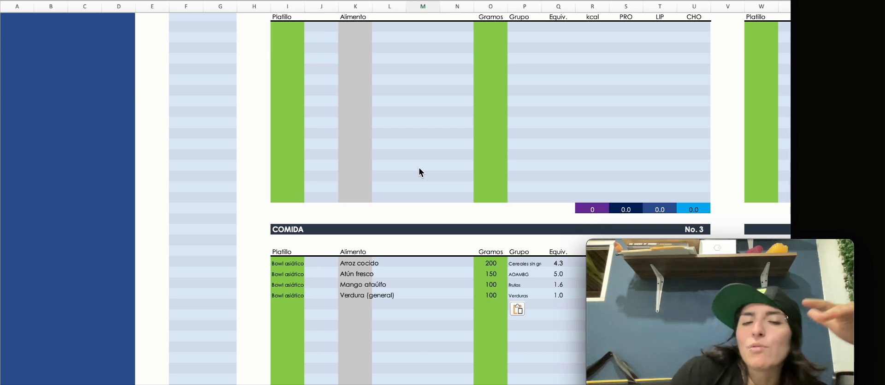
- Review the Chilaquiles and Yoghurt con manzana dishes and their foods in Menú 1's DESAYUNO meal
{"action": "scroll", "coordinate": [366, 259], "scroll_direction": "up", "scroll_amount": 10}
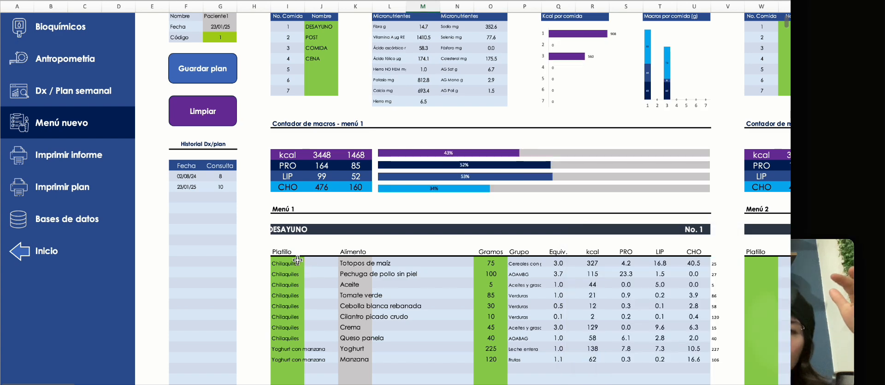
{"action": "left_click_drag", "start_coordinate": [300, 262], "coordinate": [295, 338]}
{"action": "left_click_drag", "start_coordinate": [384, 261], "coordinate": [355, 339]}
{"action": "left_click_drag", "start_coordinate": [296, 348], "coordinate": [302, 359]}
{"action": "left_click_drag", "start_coordinate": [365, 349], "coordinate": [369, 359]}
- Name meal 1 of Plan 2 PRUEBA and check the heading of Menú 2's meal No. 1
{"action": "scroll", "coordinate": [400, 268], "scroll_direction": "up", "scroll_amount": 2}
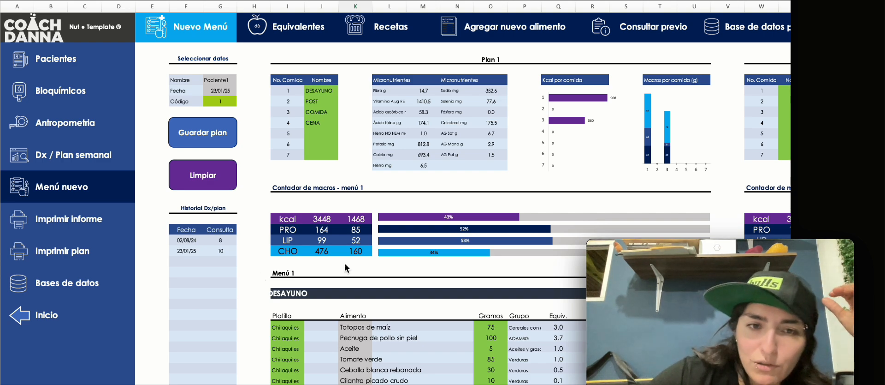
{"action": "scroll", "coordinate": [345, 268], "scroll_direction": "right", "scroll_amount": 6}
{"action": "scroll", "coordinate": [346, 267], "scroll_direction": "right", "scroll_amount": 9}
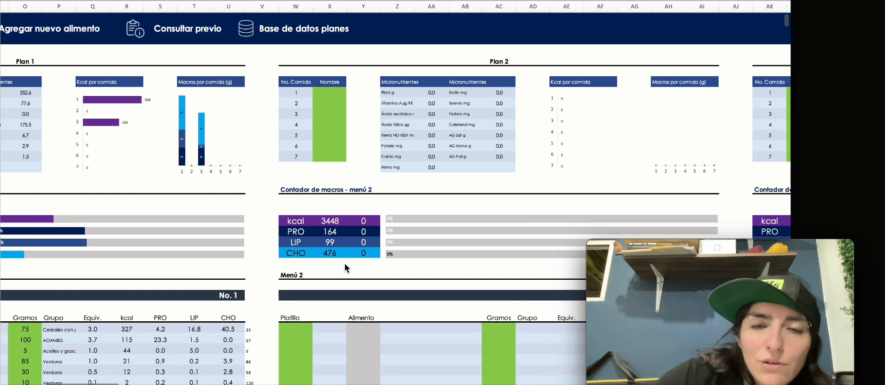
{"action": "left_click", "coordinate": [288, 93]}
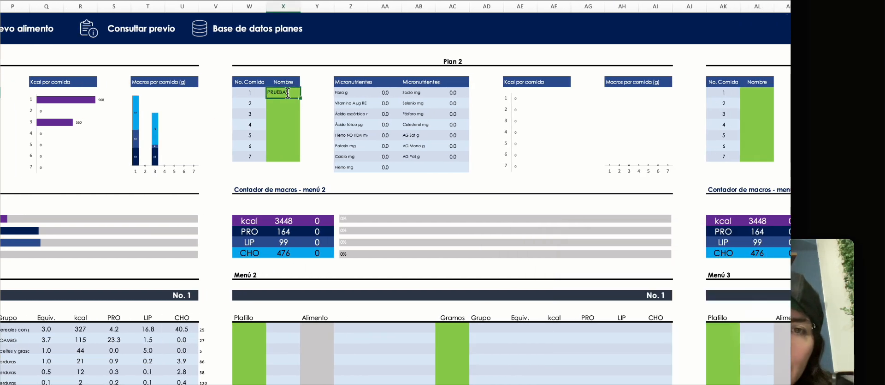
{"action": "left_click", "coordinate": [308, 262]}
{"action": "scroll", "coordinate": [258, 276], "scroll_direction": "down", "scroll_amount": 1}
{"action": "left_click", "coordinate": [257, 297]}
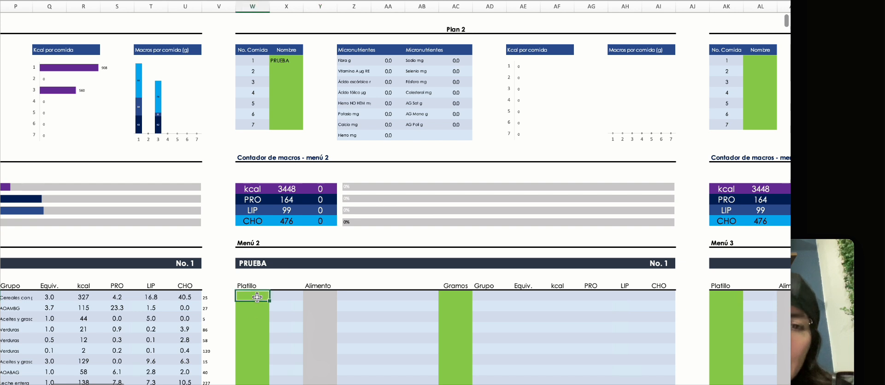
{"action": "left_click", "coordinate": [253, 264]}
{"action": "scroll", "coordinate": [310, 92], "scroll_direction": "down", "scroll_amount": 1}
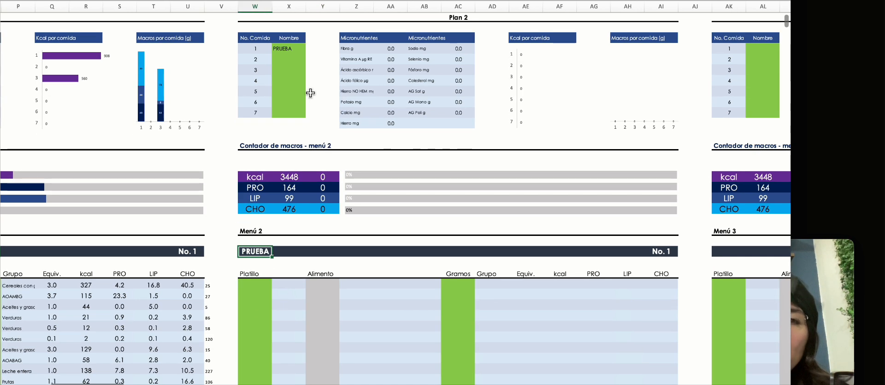
- Move the meal name PRUEBA from meal 1 to meal 5 of Plan 2 and check Menú 2's No. 5 heading
{"action": "left_click", "coordinate": [297, 56]}
{"action": "key", "text": "Up"}
{"action": "key", "text": "Delete"}
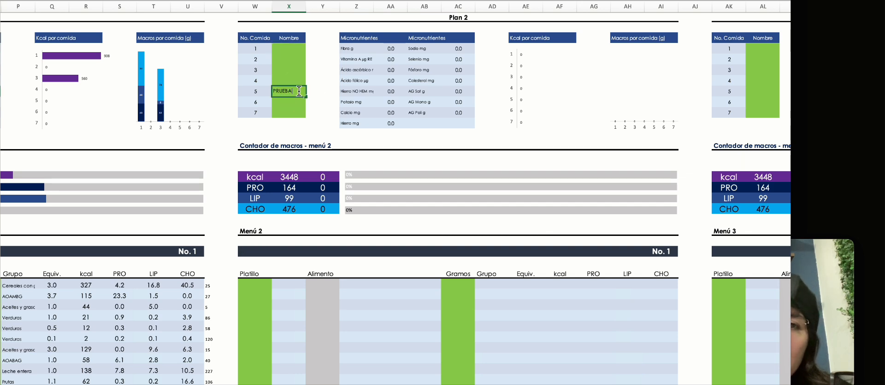
{"action": "key", "text": "Return"}
{"action": "scroll", "coordinate": [320, 173], "scroll_direction": "down", "scroll_amount": 20}
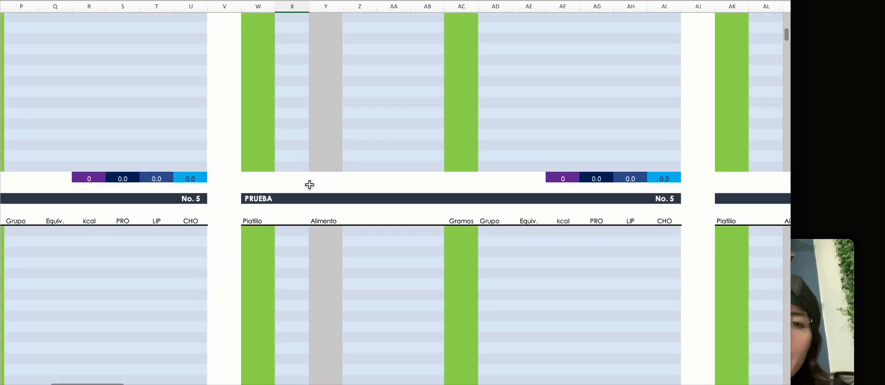
{"action": "left_click", "coordinate": [664, 199]}
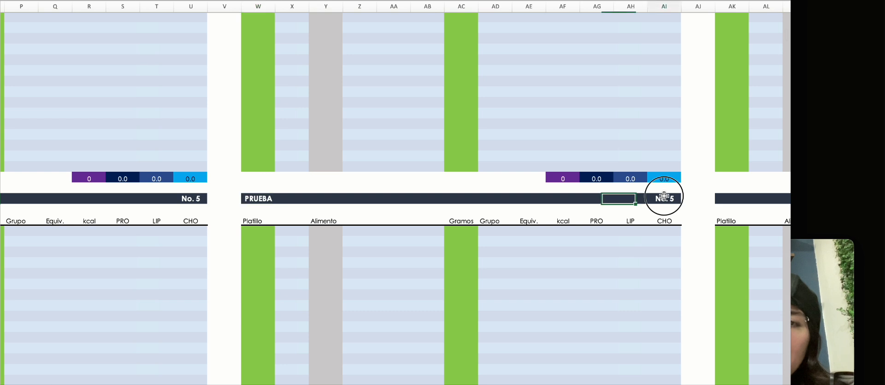
{"action": "left_click", "coordinate": [271, 199]}
{"action": "left_click_drag", "start_coordinate": [270, 231], "coordinate": [345, 256]}
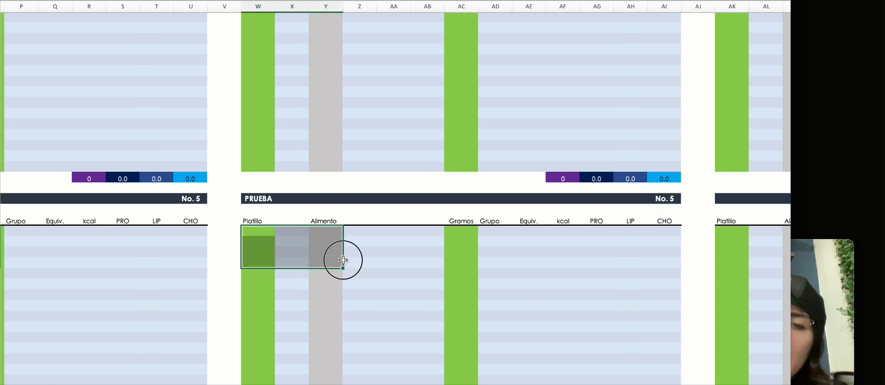
{"action": "left_click", "coordinate": [263, 200]}
- Clear the name PRUEBA from meal 5 of Plan 2
{"action": "scroll", "coordinate": [289, 199], "scroll_direction": "up", "scroll_amount": 5}
{"action": "scroll", "coordinate": [289, 199], "scroll_direction": "up", "scroll_amount": 10}
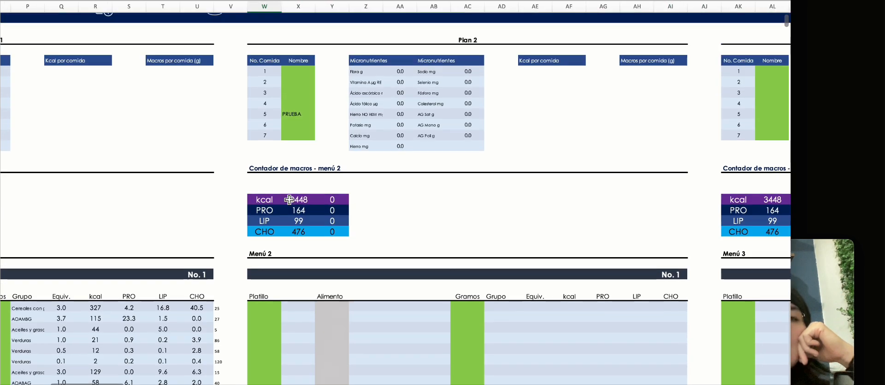
{"action": "left_click", "coordinate": [304, 135]}
- Examine Plan 1's kcal and macros per meal charts against the DESAYUNO and POST meals in Menú 1
{"action": "scroll", "coordinate": [303, 135], "scroll_direction": "left", "scroll_amount": 10}
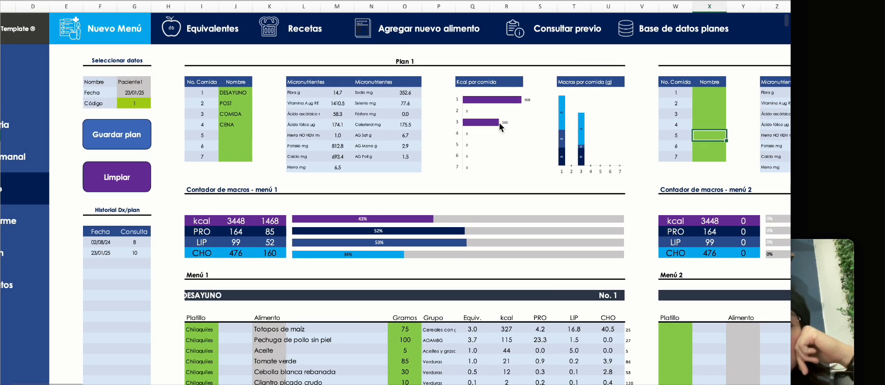
{"action": "left_click", "coordinate": [469, 82]}
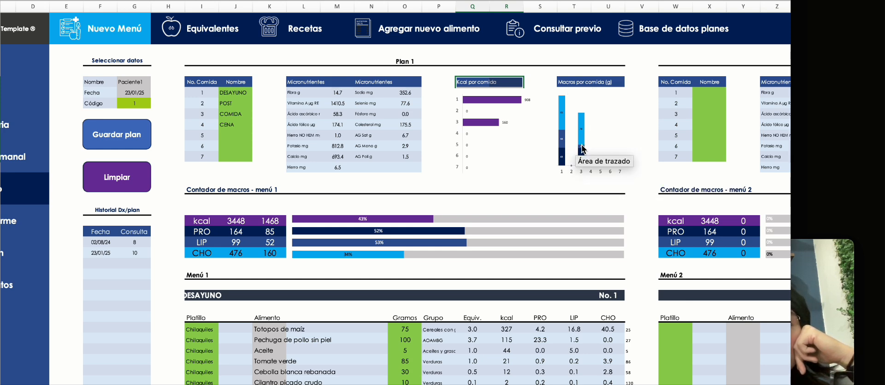
{"action": "scroll", "coordinate": [480, 254], "scroll_direction": "down", "scroll_amount": 5}
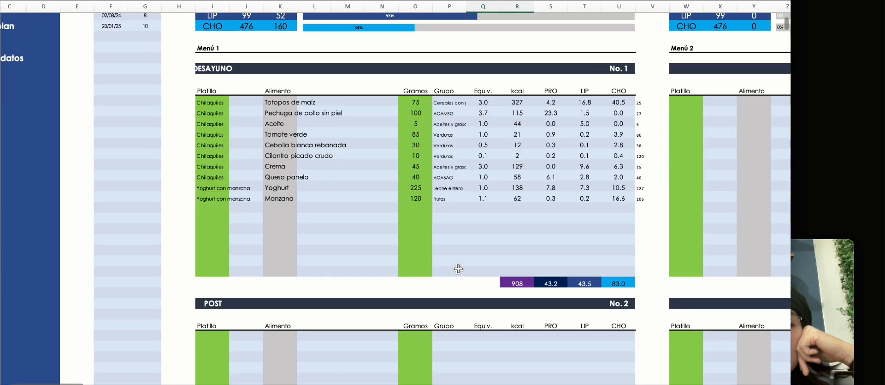
{"action": "scroll", "coordinate": [458, 268], "scroll_direction": "left", "scroll_amount": 1}
{"action": "left_click", "coordinate": [304, 294]}
{"action": "scroll", "coordinate": [439, 267], "scroll_direction": "up", "scroll_amount": 4}
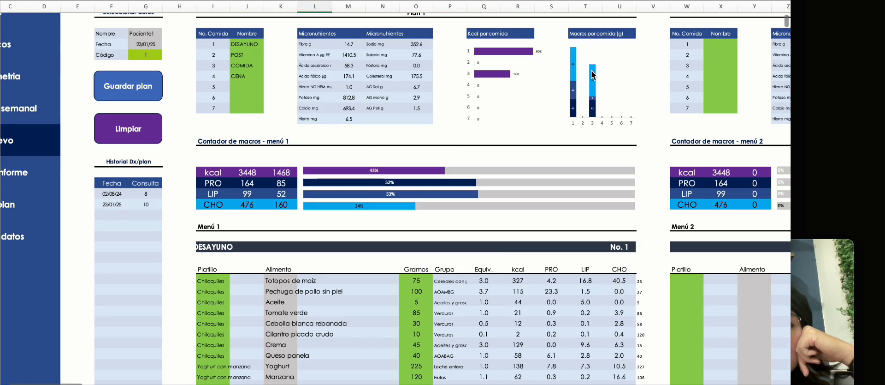
{"action": "mouse_move", "coordinate": [586, 107]}
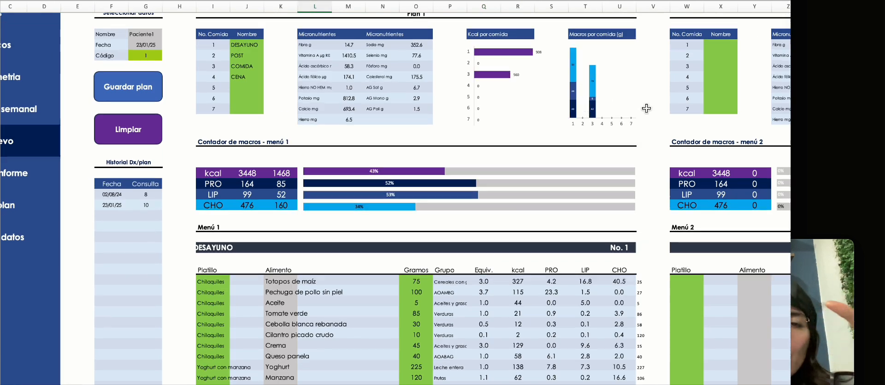
- Look across the menu layouts from Plan 2 through Plan 7 and return to Plan 1
{"action": "scroll", "coordinate": [642, 109], "scroll_direction": "up", "scroll_amount": 2}
{"action": "scroll", "coordinate": [658, 117], "scroll_direction": "right", "scroll_amount": 15}
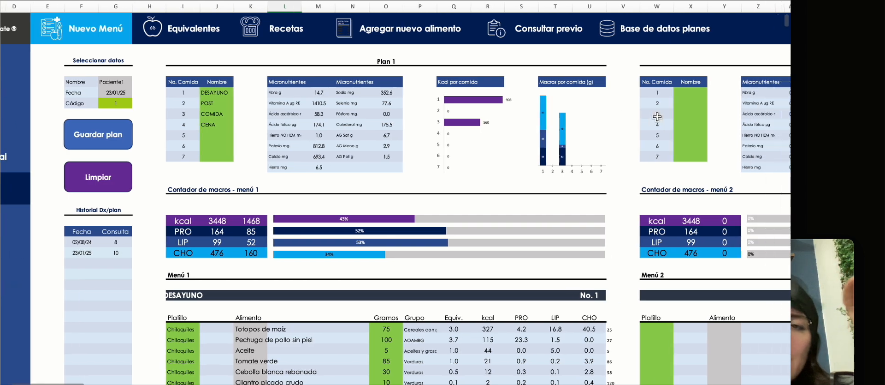
{"action": "scroll", "coordinate": [658, 117], "scroll_direction": "right", "scroll_amount": 15}
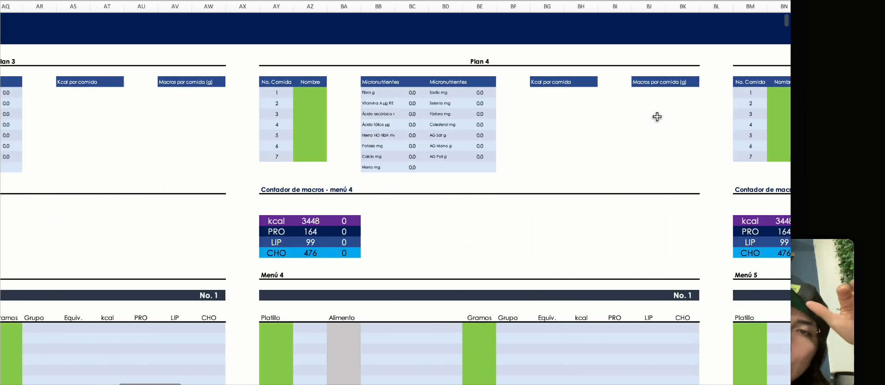
{"action": "scroll", "coordinate": [657, 116], "scroll_direction": "left", "scroll_amount": 15}
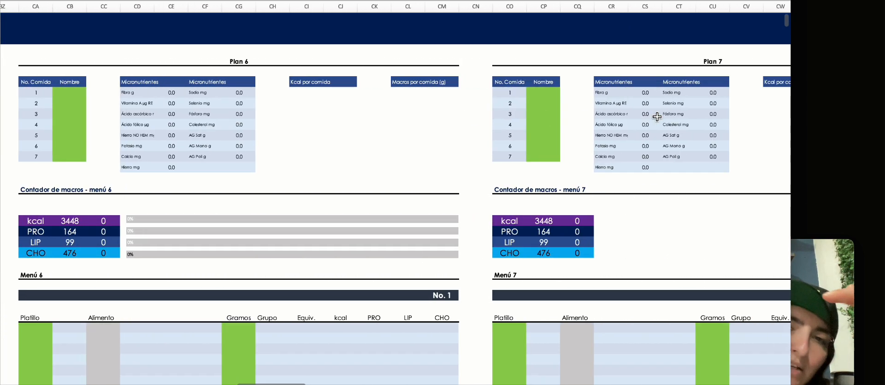
{"action": "scroll", "coordinate": [657, 116], "scroll_direction": "left", "scroll_amount": 15}
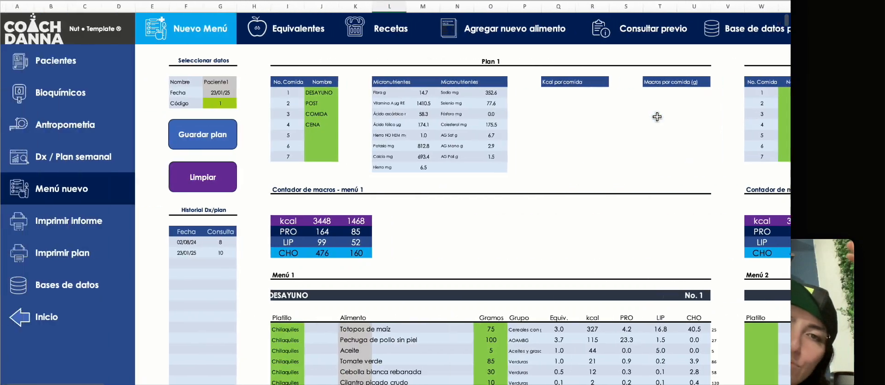
{"action": "scroll", "coordinate": [278, 154], "scroll_direction": "right", "scroll_amount": 1}
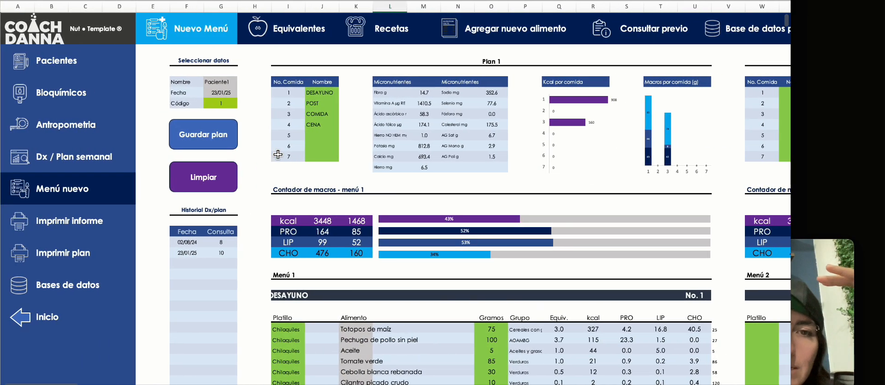
- Save the patient's completed plan to the menu database and acknowledge the save message
{"action": "scroll", "coordinate": [273, 245], "scroll_direction": "down", "scroll_amount": 1}
{"action": "scroll", "coordinate": [273, 245], "scroll_direction": "up", "scroll_amount": 1}
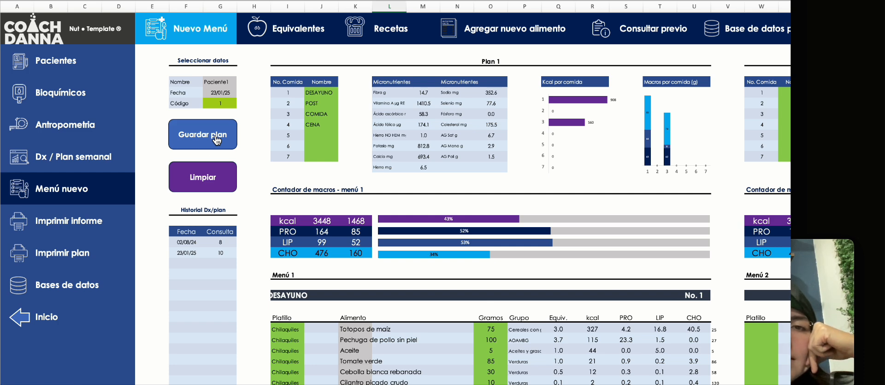
{"action": "left_click", "coordinate": [216, 140]}
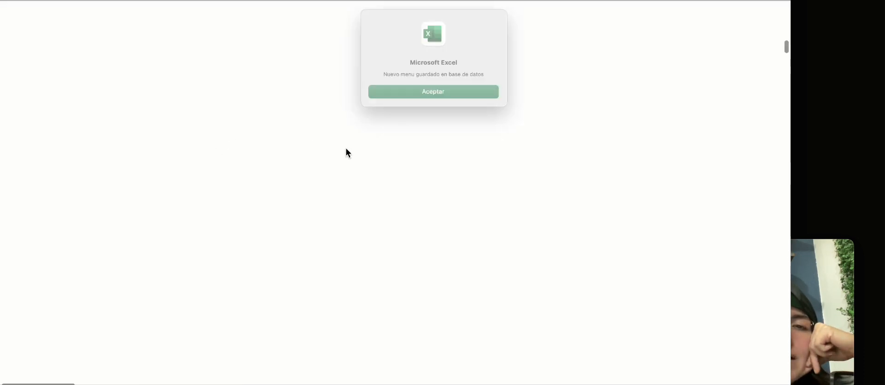
{"action": "left_click", "coordinate": [385, 105]}
{"action": "scroll", "coordinate": [305, 157], "scroll_direction": "up", "scroll_amount": 20}
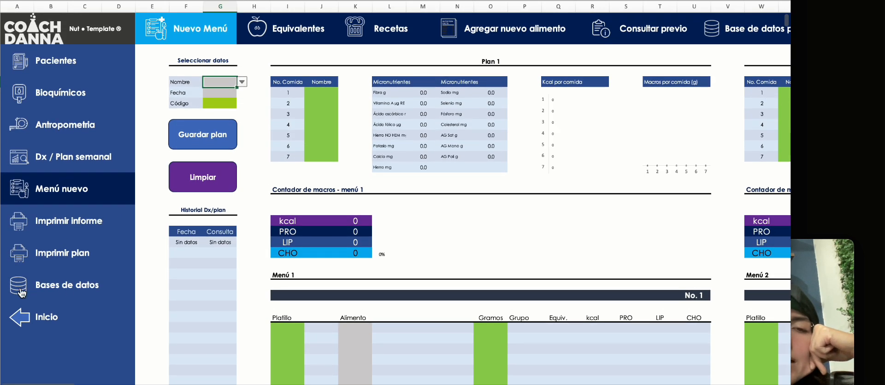
- Examine the patient's saved rows and dates in the menu database, and return to the Menú nuevo sheet
{"action": "left_click", "coordinate": [20, 289]}
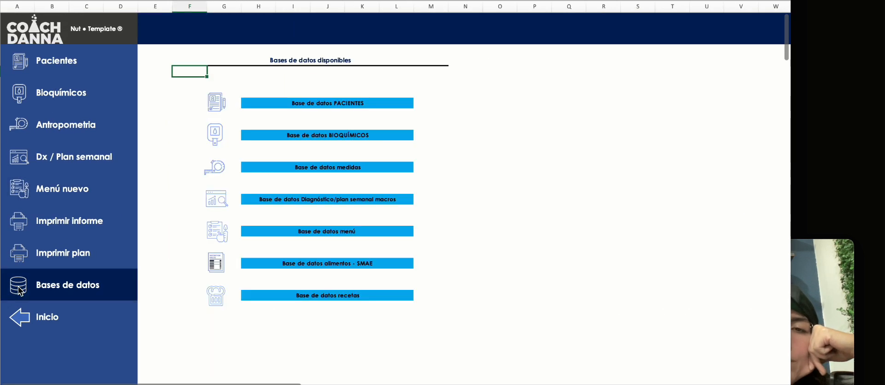
{"action": "left_click", "coordinate": [225, 226]}
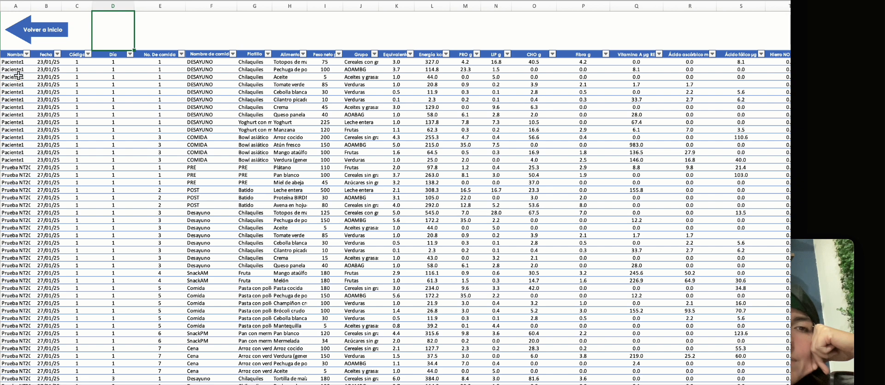
{"action": "left_click_drag", "start_coordinate": [16, 62], "coordinate": [16, 160]}
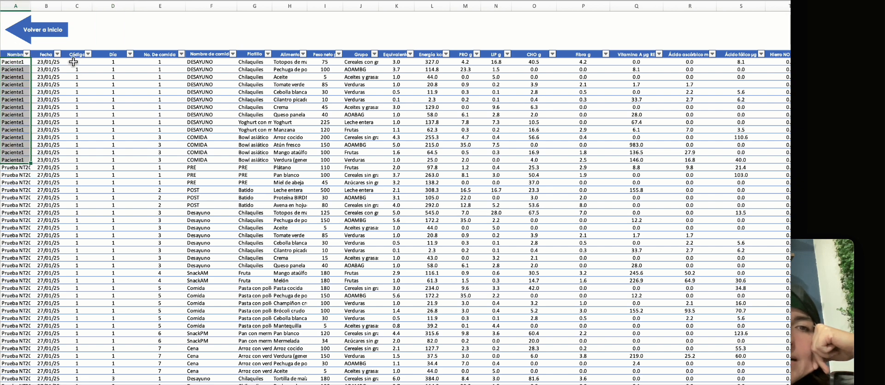
{"action": "left_click_drag", "start_coordinate": [51, 62], "coordinate": [53, 160]}
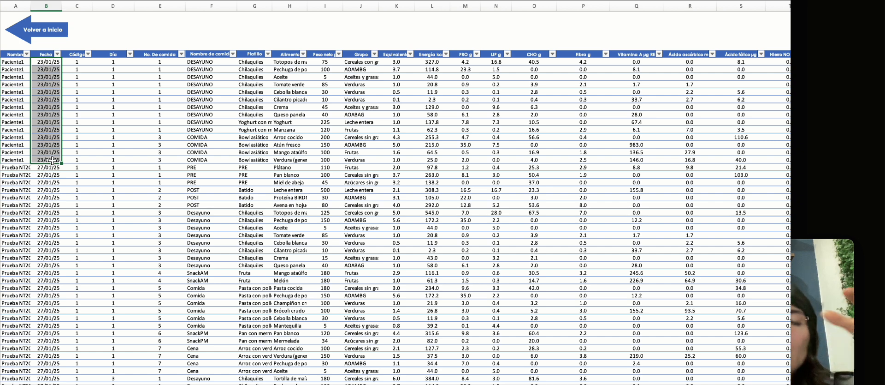
{"action": "left_click", "coordinate": [44, 30]}
{"action": "left_click", "coordinate": [18, 199]}
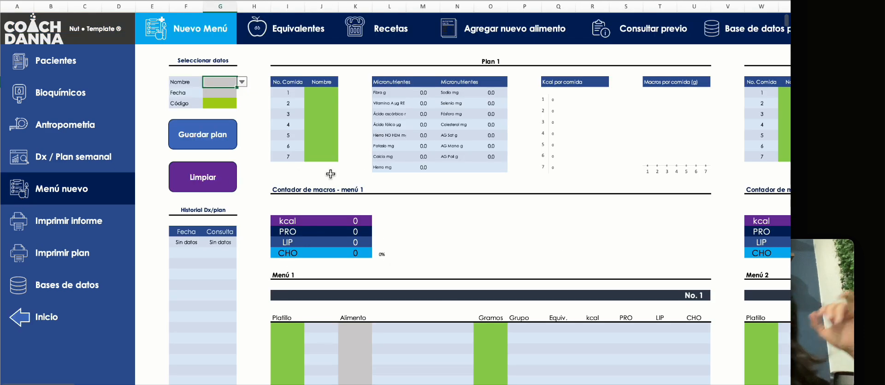
- Set up the new menu for Paciente1 with code 1 and the date 23/01/25
{"action": "left_click", "coordinate": [241, 83]}
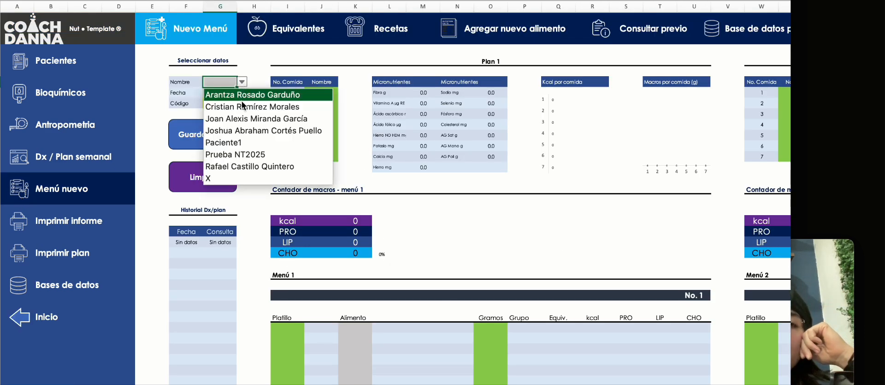
{"action": "left_click", "coordinate": [243, 136]}
{"action": "left_click", "coordinate": [232, 93]}
{"action": "left_click", "coordinate": [241, 93]}
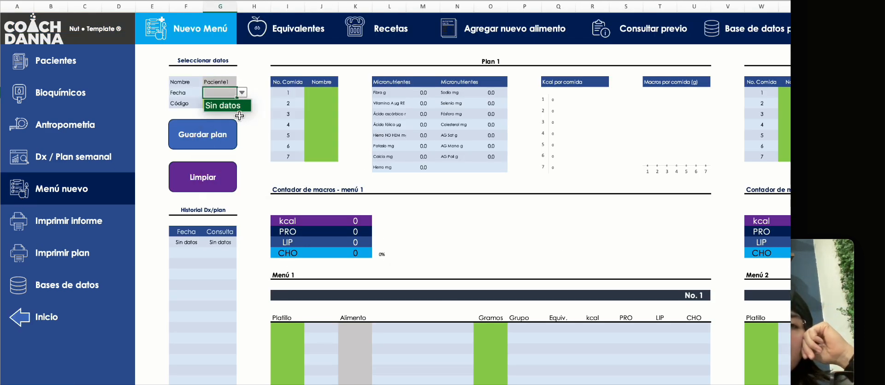
{"action": "left_click", "coordinate": [237, 91]}
{"action": "key", "text": "Down"}
{"action": "type", "text": "1"}
{"action": "key", "text": "Return"}
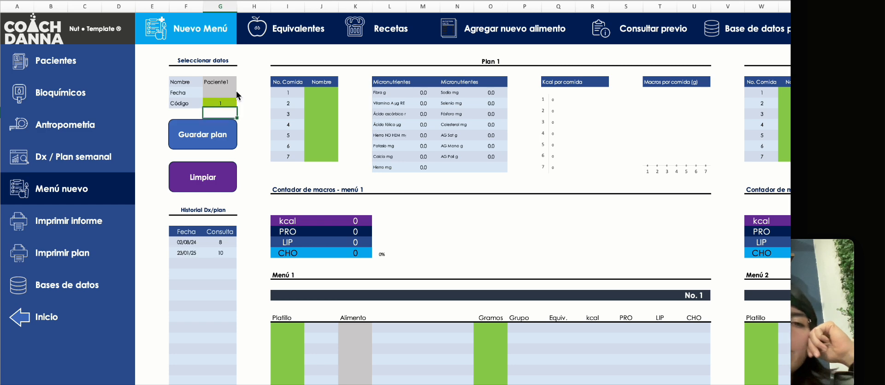
{"action": "left_click", "coordinate": [230, 91]}
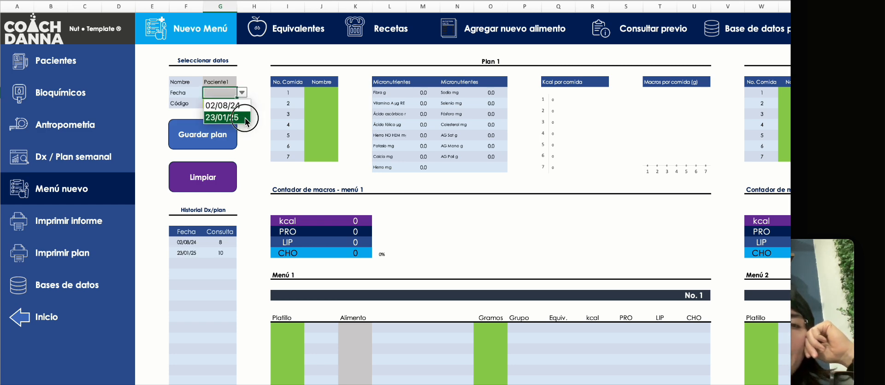
{"action": "left_click", "coordinate": [242, 116]}
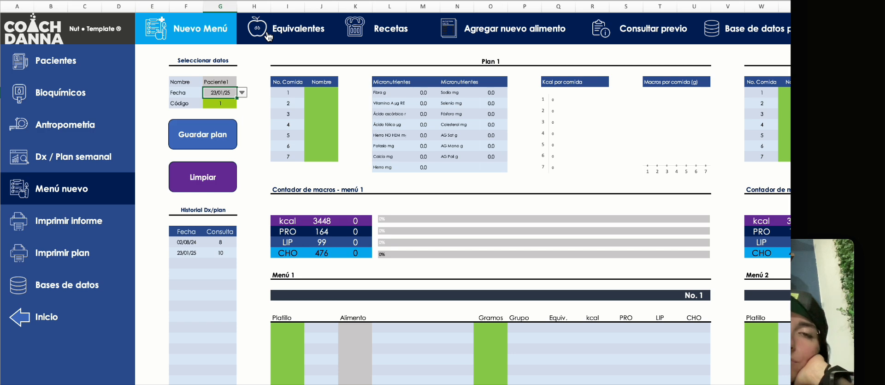
{"action": "left_click", "coordinate": [322, 92]}
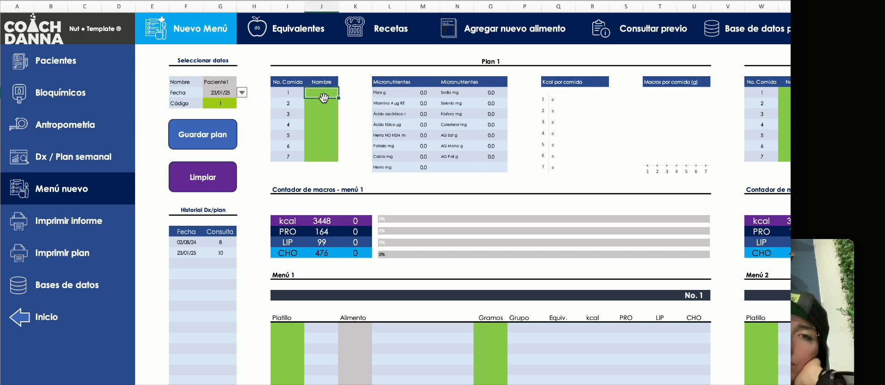
{"action": "type", "text": "d"}
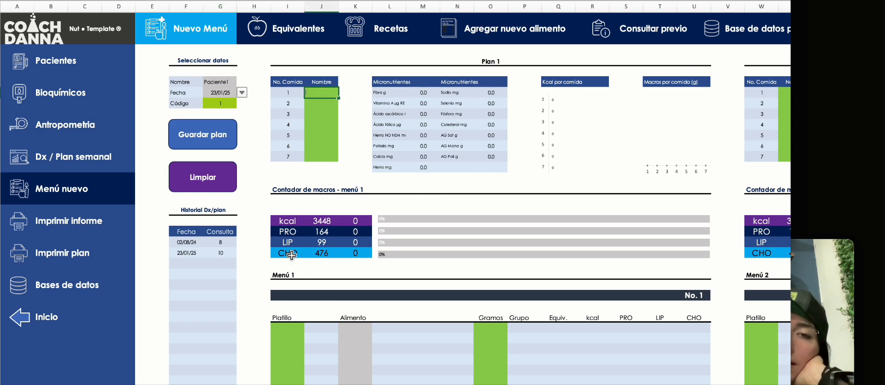
{"action": "left_click", "coordinate": [297, 327]}
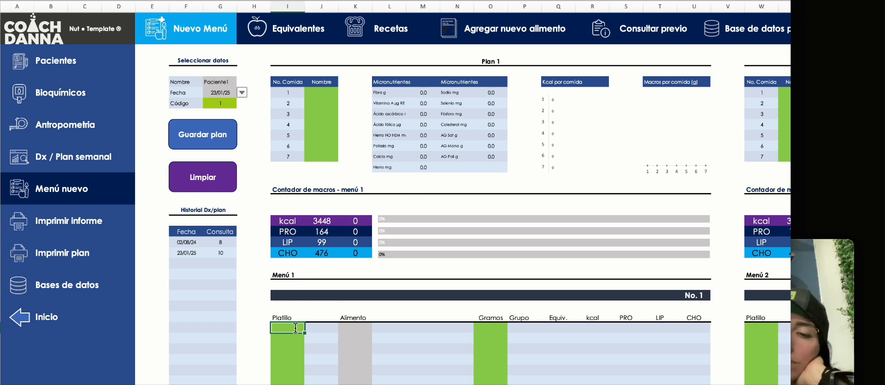
{"action": "type", "text": "prot"}
{"action": "key", "text": "Return"}
{"action": "key", "text": "Up"}
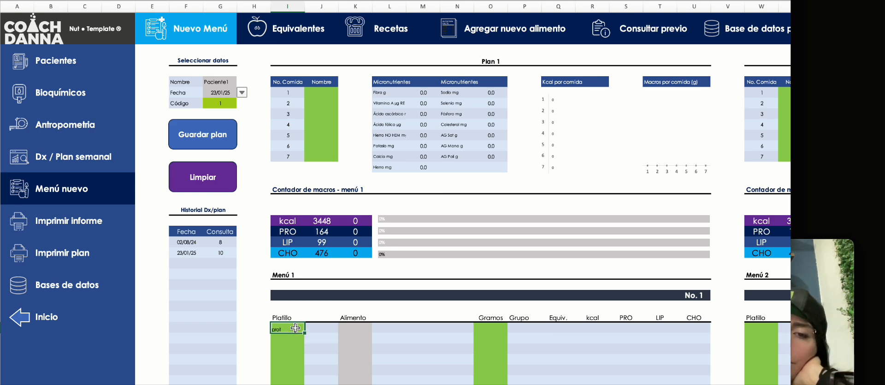
- Add 30 g of Proteína BIRDMAN as the first food in meal No. 1 of Menú 1
{"action": "left_click", "coordinate": [353, 328]}
{"action": "type", "text": "pro"}
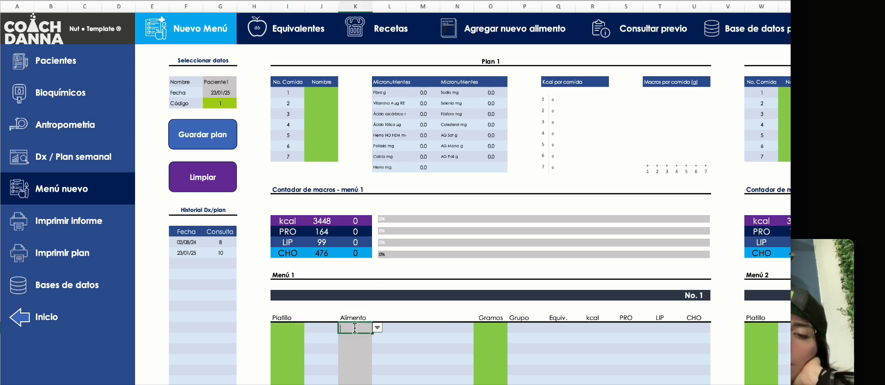
{"action": "left_click", "coordinate": [448, 312]}
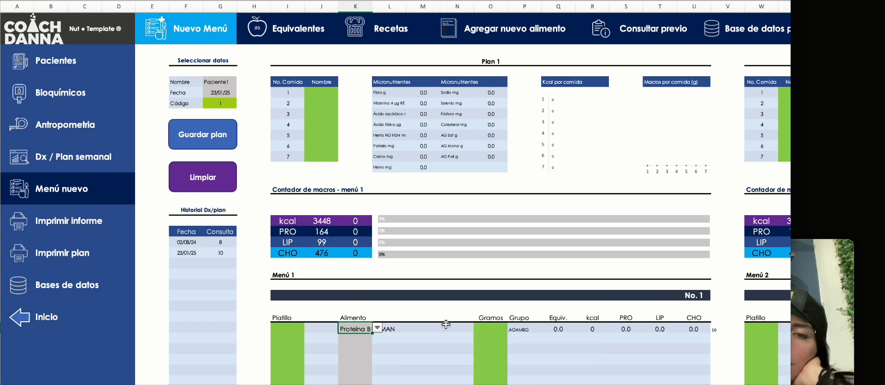
{"action": "left_click", "coordinate": [495, 326]}
{"action": "type", "text": "30"}
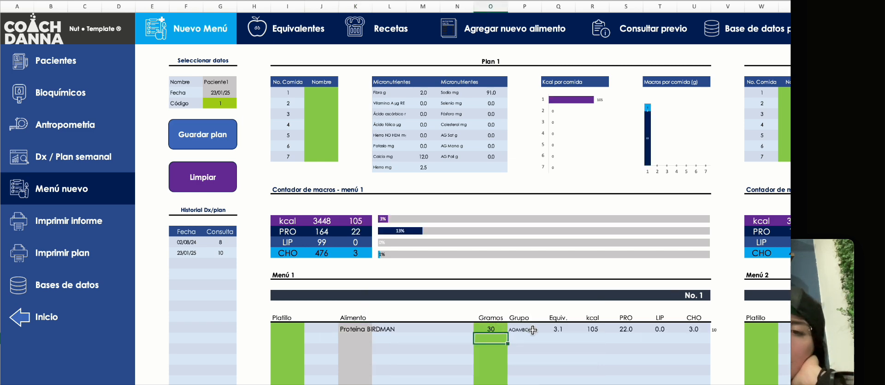
{"action": "left_click", "coordinate": [561, 326]}
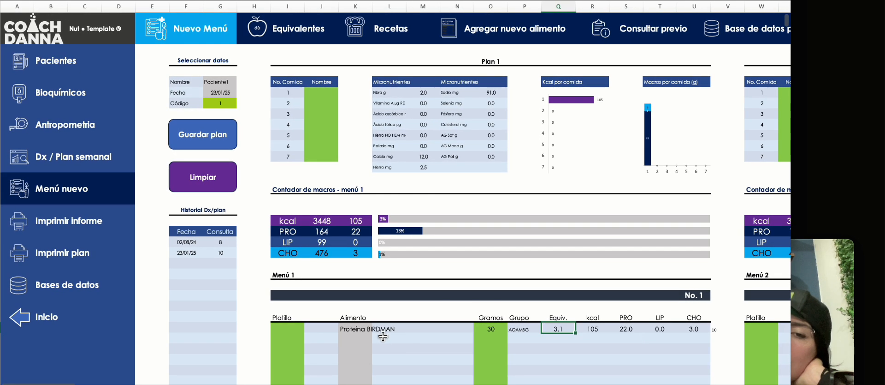
- Examine the day 1 column and the AOAMBG row in the automatic daily equivalents table of the Equivalentes sheet
{"action": "left_click", "coordinate": [258, 40]}
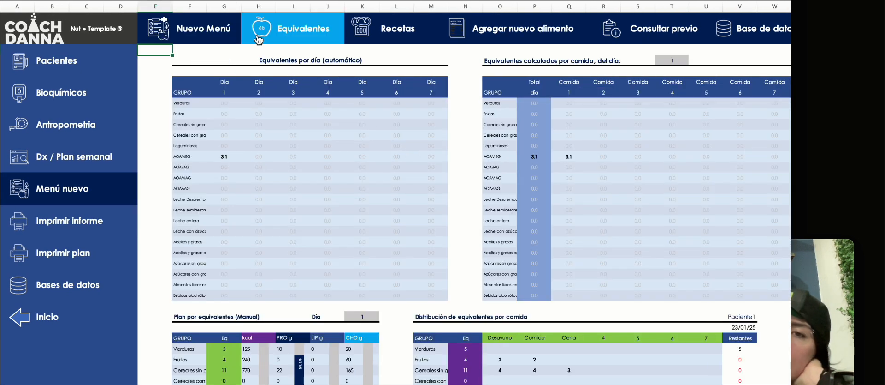
{"action": "scroll", "coordinate": [329, 102], "scroll_direction": "right", "scroll_amount": 3}
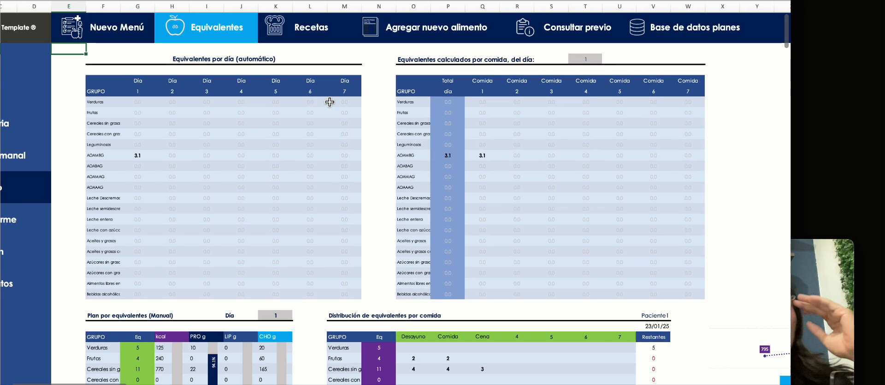
{"action": "mouse_move", "coordinate": [100, 60]}
{"action": "left_mouse_down"}
{"action": "mouse_move", "coordinate": [214, 182]}
{"action": "mouse_move", "coordinate": [266, 293]}
{"action": "left_mouse_up"}
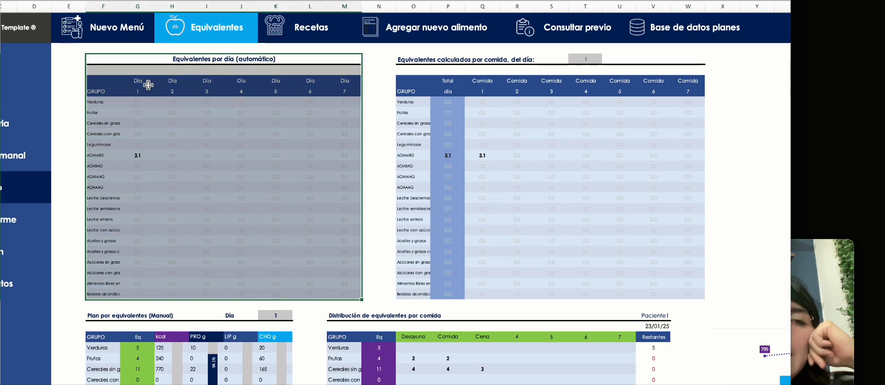
{"action": "left_click", "coordinate": [145, 157]}
{"action": "left_click_drag", "start_coordinate": [143, 82], "coordinate": [143, 292]}
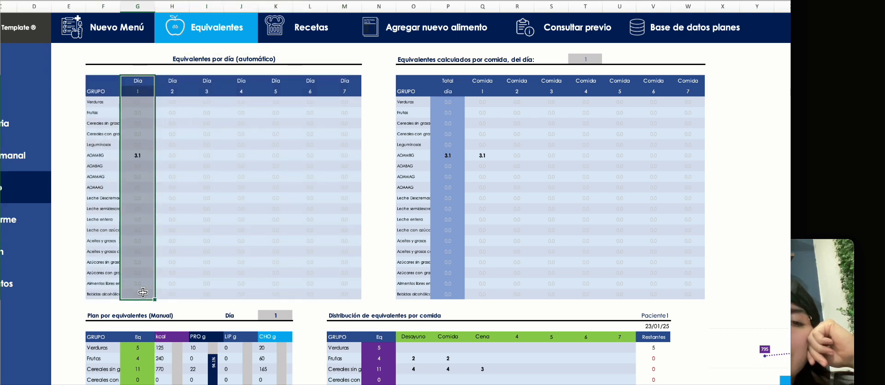
{"action": "left_click", "coordinate": [142, 156]}
{"action": "left_click", "coordinate": [109, 156]}
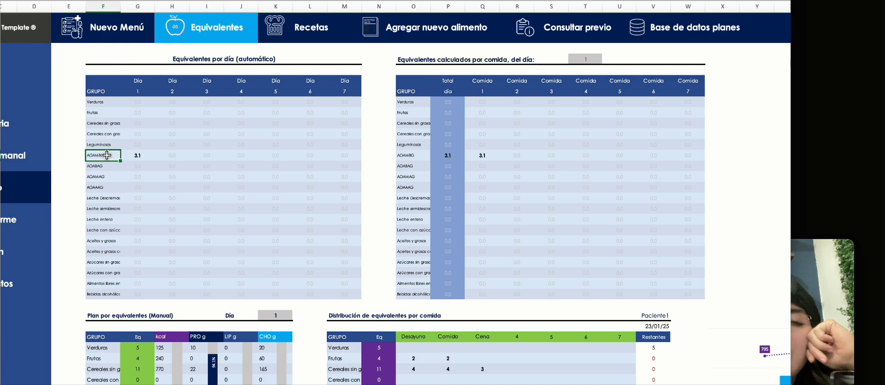
- Return to the new menu sheet and add 10 g of Aceite as the first food in meal No. 1 of Menú 4
{"action": "left_click", "coordinate": [121, 30]}
{"action": "scroll", "coordinate": [553, 171], "scroll_direction": "right", "scroll_amount": 15}
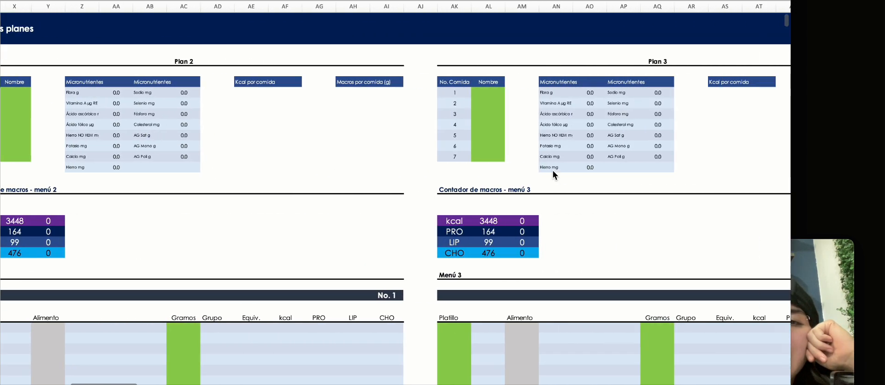
{"action": "scroll", "coordinate": [552, 170], "scroll_direction": "right", "scroll_amount": 10}
{"action": "scroll", "coordinate": [499, 238], "scroll_direction": "down", "scroll_amount": 10}
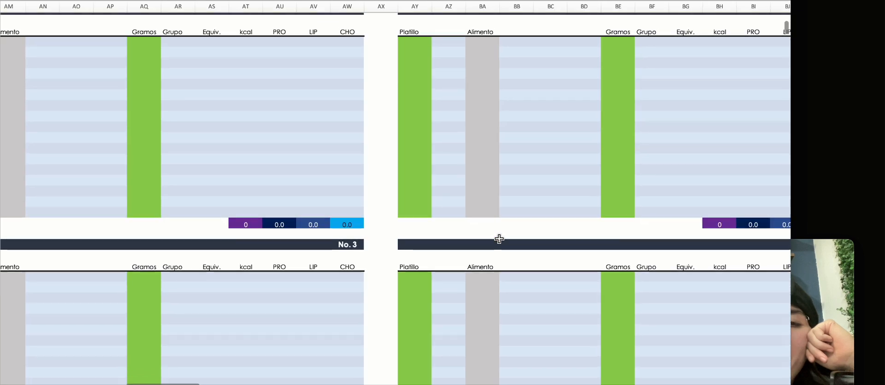
{"action": "scroll", "coordinate": [499, 238], "scroll_direction": "up", "scroll_amount": 5}
{"action": "left_click", "coordinate": [430, 90]}
{"action": "left_click", "coordinate": [478, 89]}
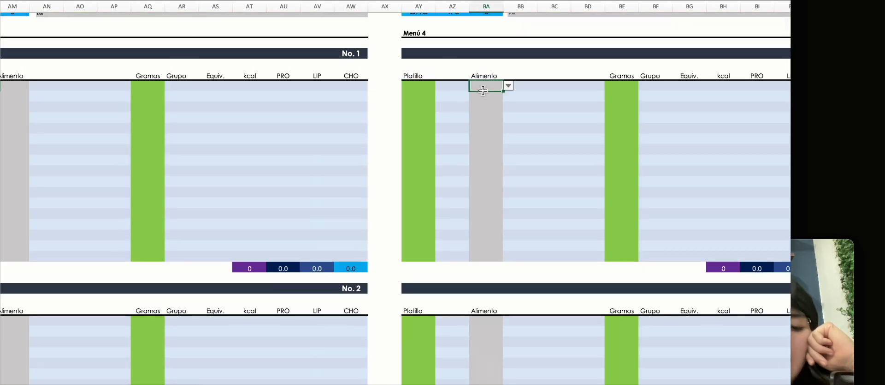
{"action": "type", "text": "ac"}
{"action": "left_click", "coordinate": [490, 99]}
{"action": "left_click", "coordinate": [633, 87]}
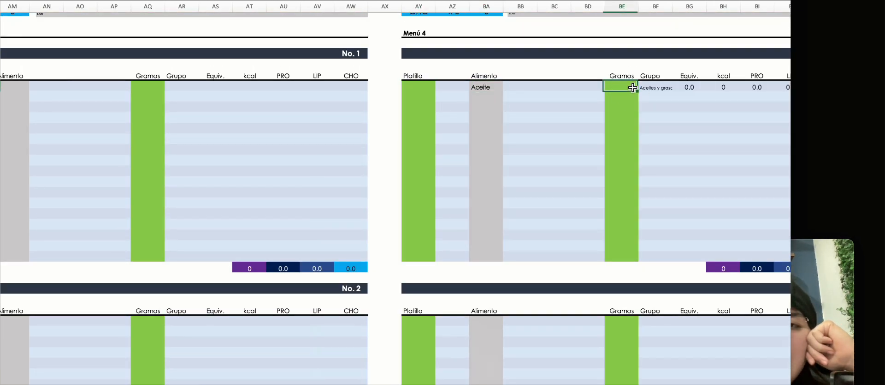
{"action": "type", "text": "10"}
{"action": "key", "text": "Return"}
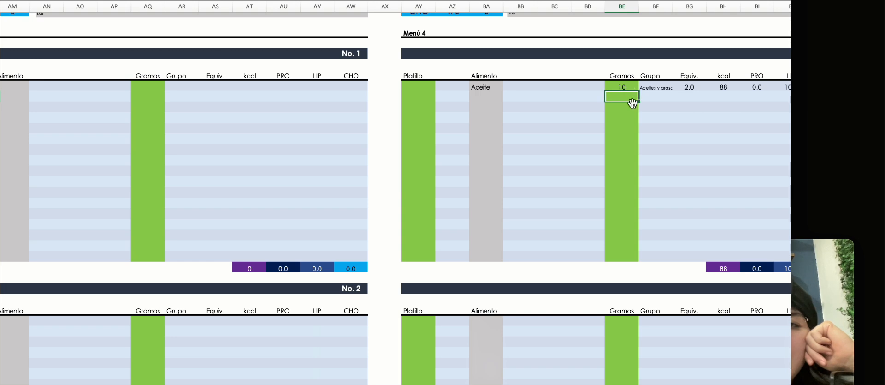
- Go back to the Equivalentes sheet and examine the day 4 column and the whole automatic daily equivalents table
{"action": "scroll", "coordinate": [632, 103], "scroll_direction": "left", "scroll_amount": 15}
{"action": "scroll", "coordinate": [633, 103], "scroll_direction": "up", "scroll_amount": 5}
{"action": "scroll", "coordinate": [633, 103], "scroll_direction": "left", "scroll_amount": 8}
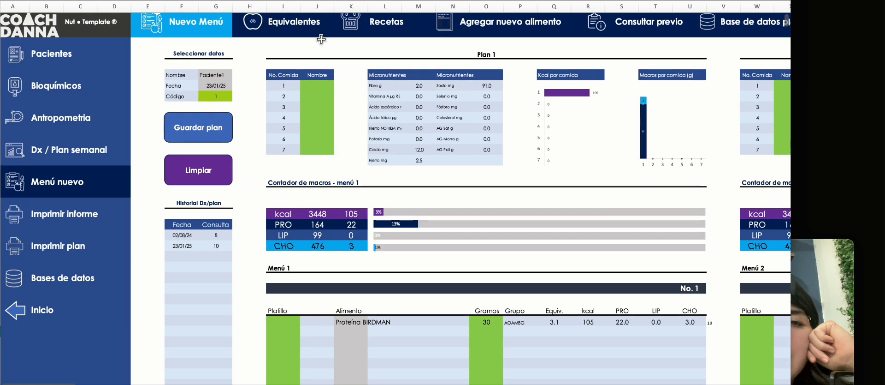
{"action": "left_click", "coordinate": [261, 24]}
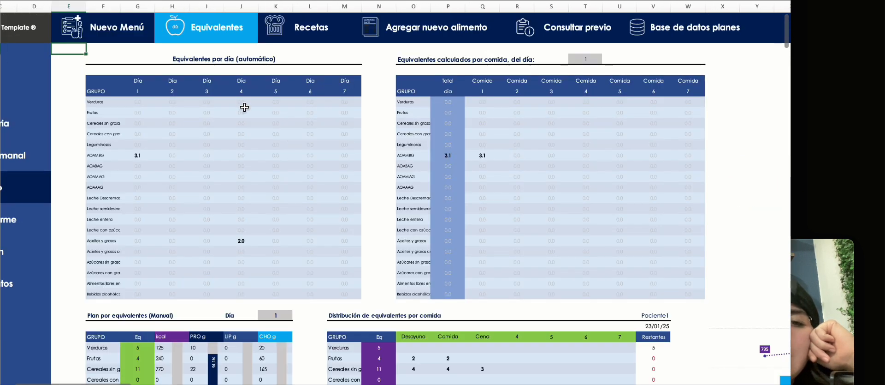
{"action": "left_click_drag", "start_coordinate": [241, 80], "coordinate": [244, 242]}
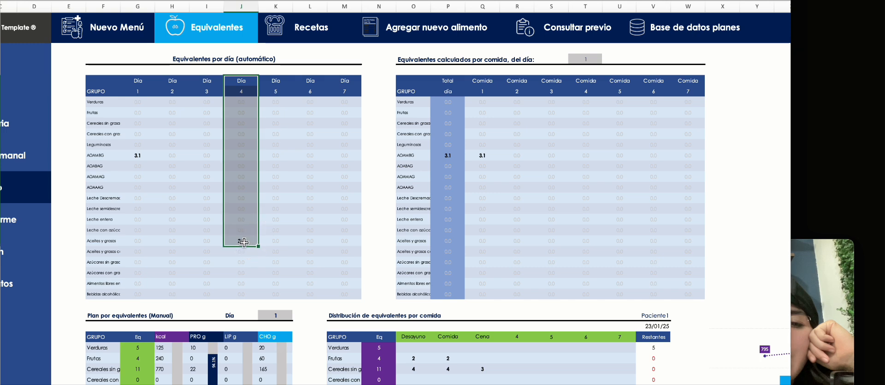
{"action": "left_click", "coordinate": [243, 241]}
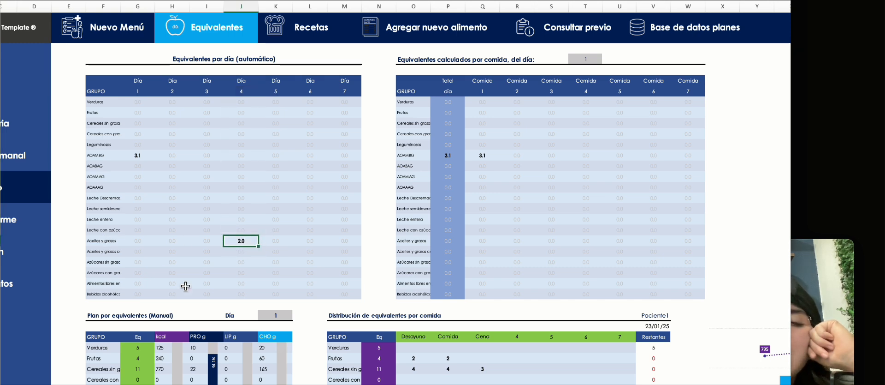
{"action": "left_click_drag", "start_coordinate": [141, 103], "coordinate": [346, 293]}
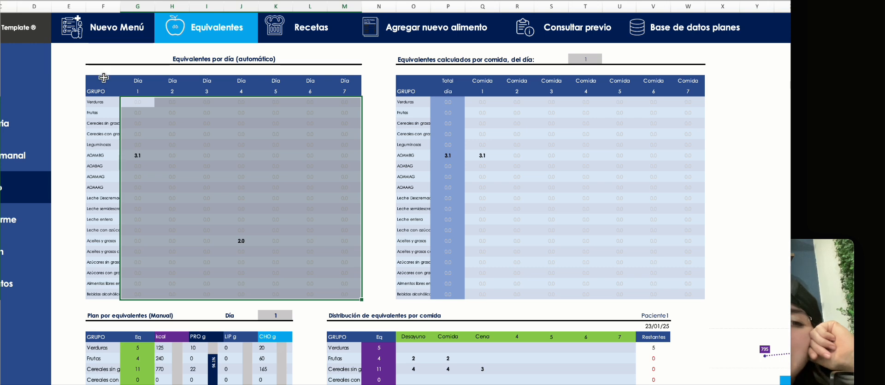
{"action": "left_click_drag", "start_coordinate": [100, 60], "coordinate": [297, 292]}
{"action": "left_click", "coordinate": [824, 317]}
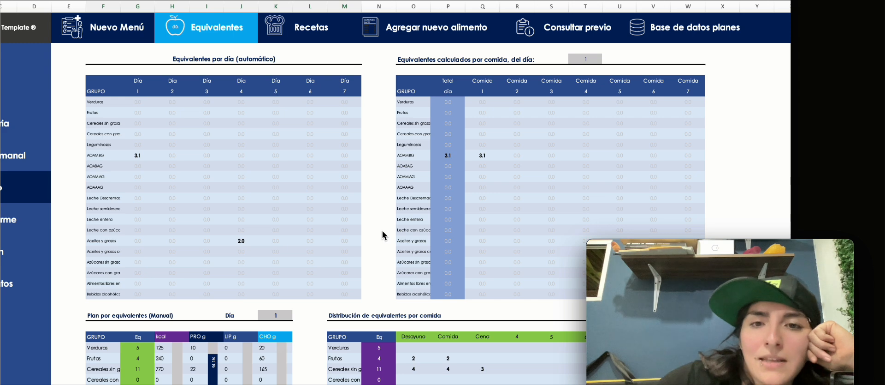
{"action": "key", "text": "super+Tab"}
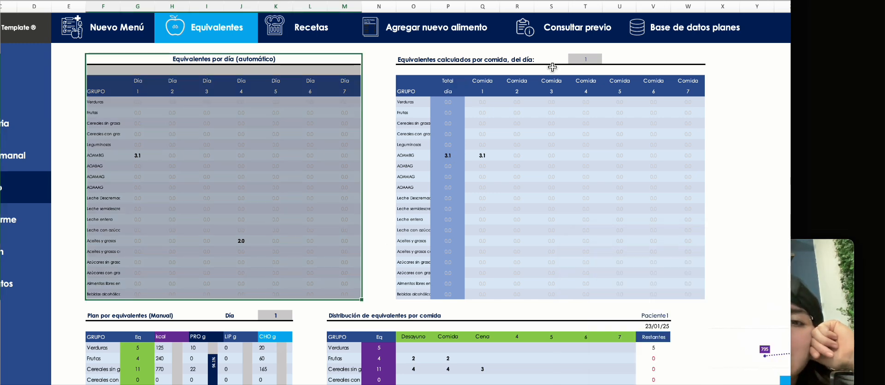
- Check the per-meal equivalents of day 1, and set that table's day to 4
{"action": "left_click", "coordinate": [599, 62]}
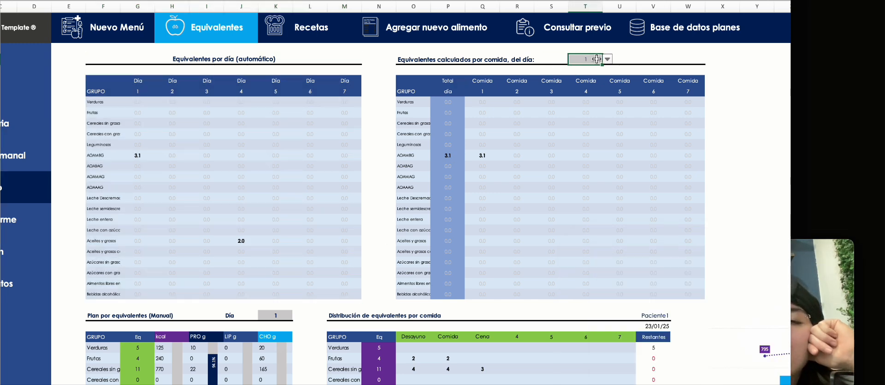
{"action": "left_click", "coordinate": [453, 102]}
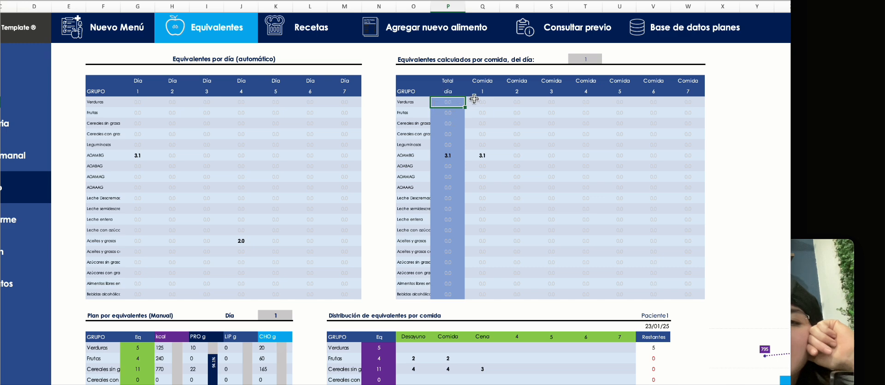
{"action": "left_click", "coordinate": [485, 155]}
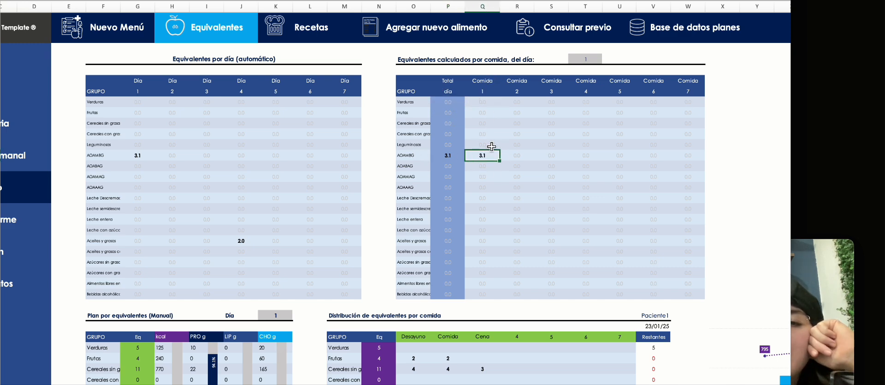
{"action": "left_click", "coordinate": [586, 57]}
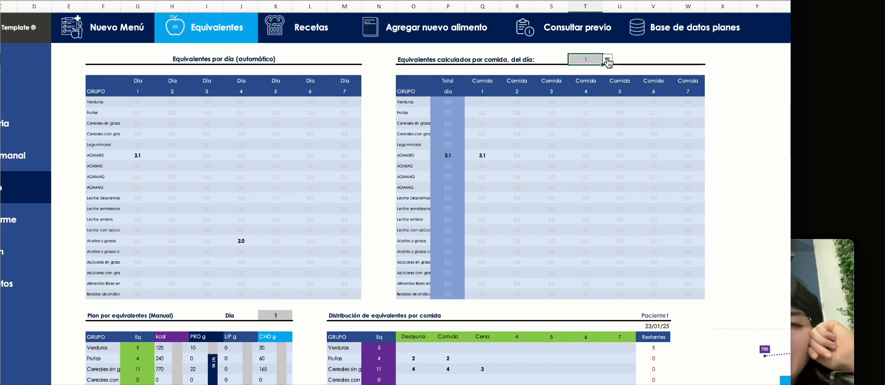
{"action": "type", "text": "4"}
{"action": "key", "text": "Return"}
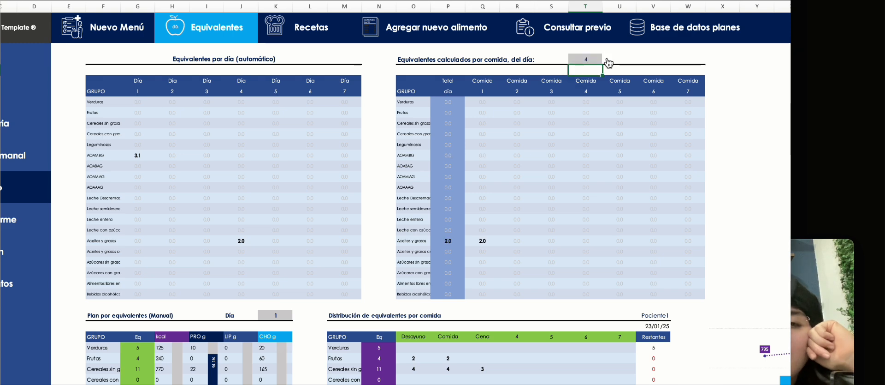
- Compare the day 4 Aceites y grasas equivalents in the daily table with those of meal 1 in the per-meal table
{"action": "left_click", "coordinate": [243, 240]}
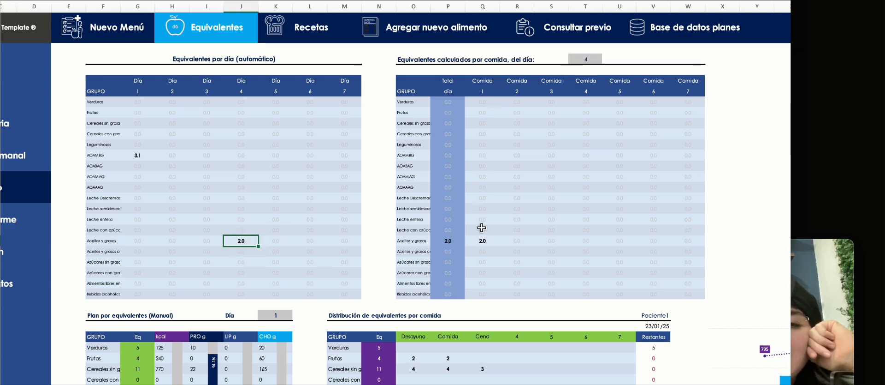
{"action": "left_click", "coordinate": [482, 241]}
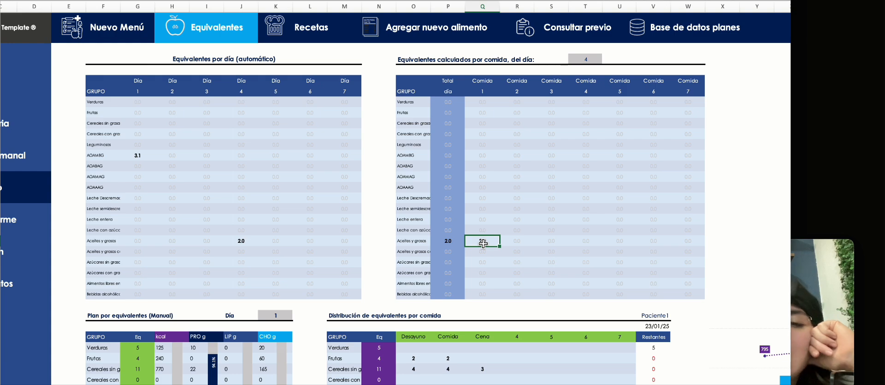
- Return to the new menu sheet and clear Aceite and its grams from meal No. 1 of Menú 4
{"action": "left_click", "coordinate": [73, 27]}
{"action": "scroll", "coordinate": [676, 217], "scroll_direction": "right", "scroll_amount": 15}
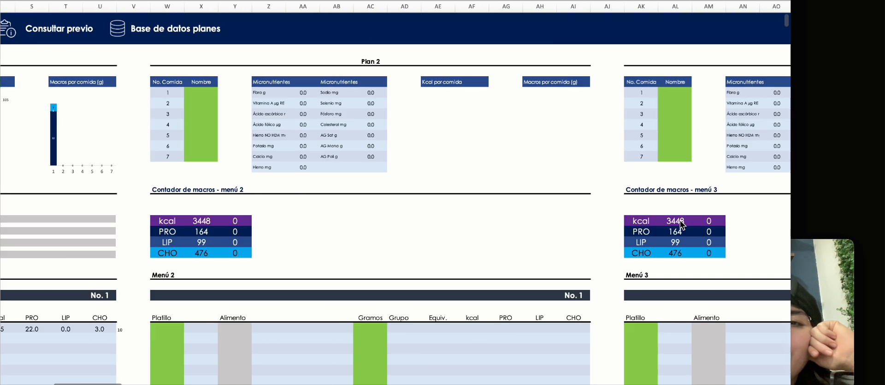
{"action": "scroll", "coordinate": [680, 220], "scroll_direction": "right", "scroll_amount": 10}
{"action": "scroll", "coordinate": [424, 243], "scroll_direction": "down", "scroll_amount": 4}
{"action": "left_click", "coordinate": [407, 227]}
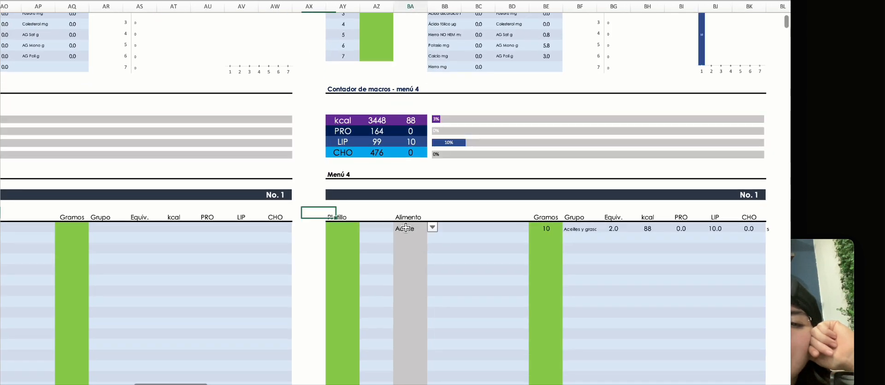
{"action": "key", "text": "Delete"}
{"action": "scroll", "coordinate": [431, 259], "scroll_direction": "down", "scroll_amount": 1}
{"action": "left_click", "coordinate": [550, 213]}
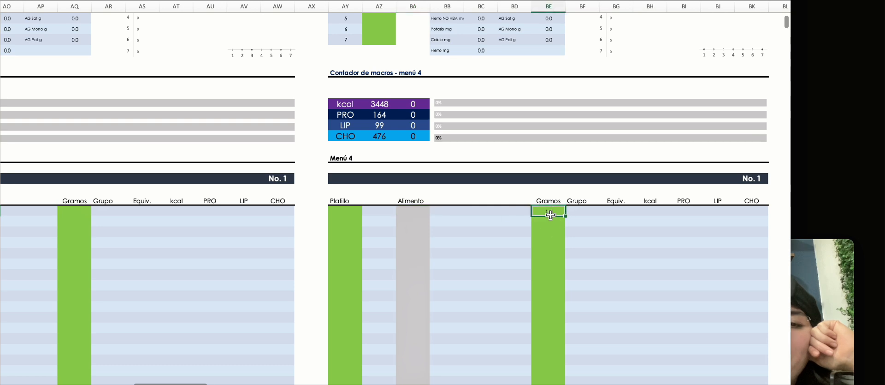
{"action": "key", "text": "Delete"}
- Add 125 g of Mango ataúlfo as the first food in meal No. 5 of Menú 4
{"action": "scroll", "coordinate": [552, 219], "scroll_direction": "down", "scroll_amount": 2}
{"action": "scroll", "coordinate": [551, 214], "scroll_direction": "down", "scroll_amount": 20}
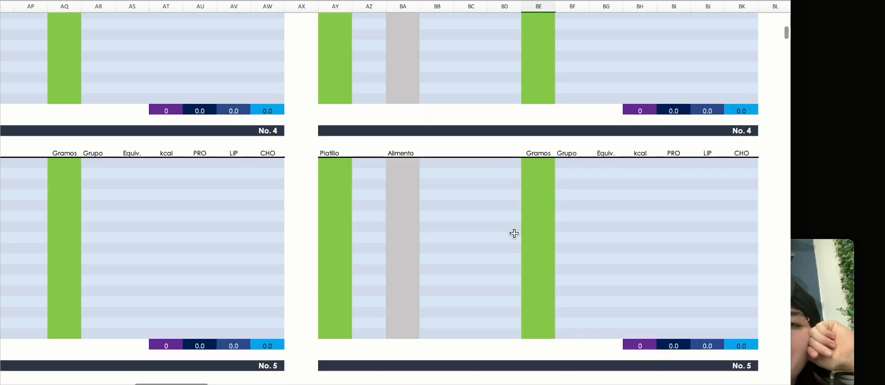
{"action": "scroll", "coordinate": [514, 233], "scroll_direction": "right", "scroll_amount": 1}
{"action": "scroll", "coordinate": [514, 233], "scroll_direction": "down", "scroll_amount": 2}
{"action": "left_click", "coordinate": [348, 203]}
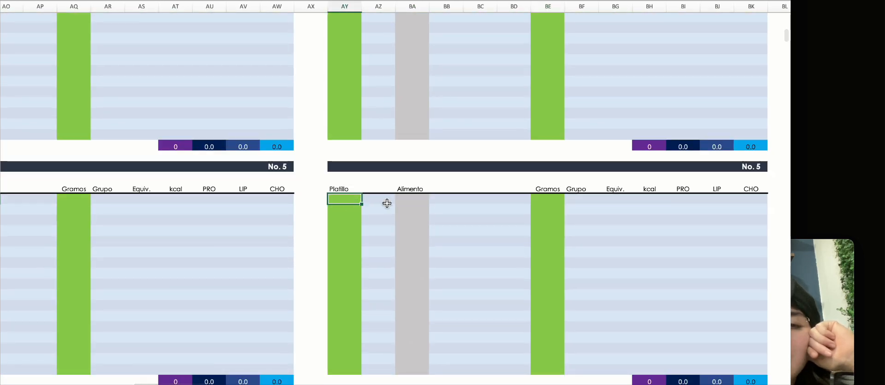
{"action": "left_click", "coordinate": [416, 201]}
{"action": "type", "text": "man"}
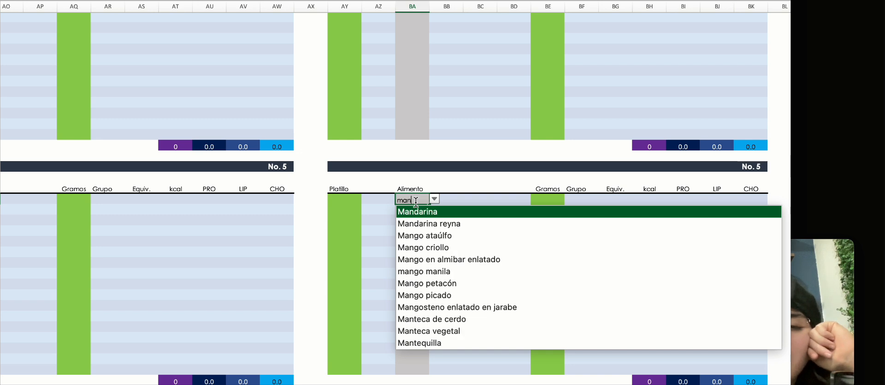
{"action": "left_click", "coordinate": [449, 236]}
{"action": "left_click", "coordinate": [550, 201]}
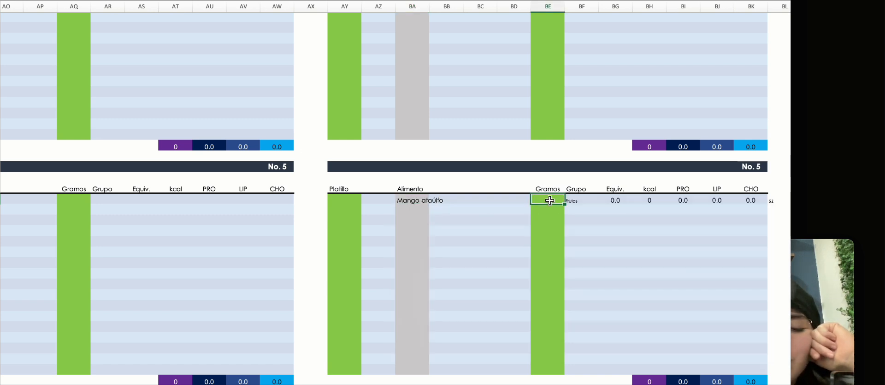
{"action": "type", "text": "125"}
{"action": "key", "text": "Return"}
- Go back to the Equivalentes sheet and examine the day 4 Frutas equivalents for meal 5, the day total and the automatic daily table
{"action": "scroll", "coordinate": [512, 200], "scroll_direction": "up", "scroll_amount": 20}
{"action": "scroll", "coordinate": [512, 200], "scroll_direction": "left", "scroll_amount": 10}
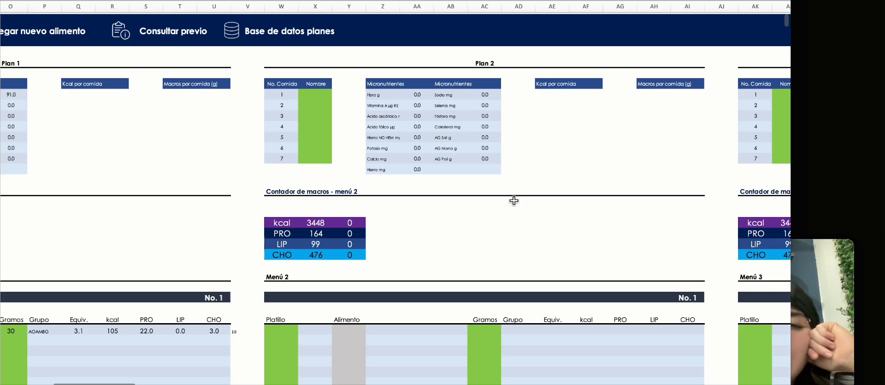
{"action": "scroll", "coordinate": [514, 200], "scroll_direction": "left", "scroll_amount": 10}
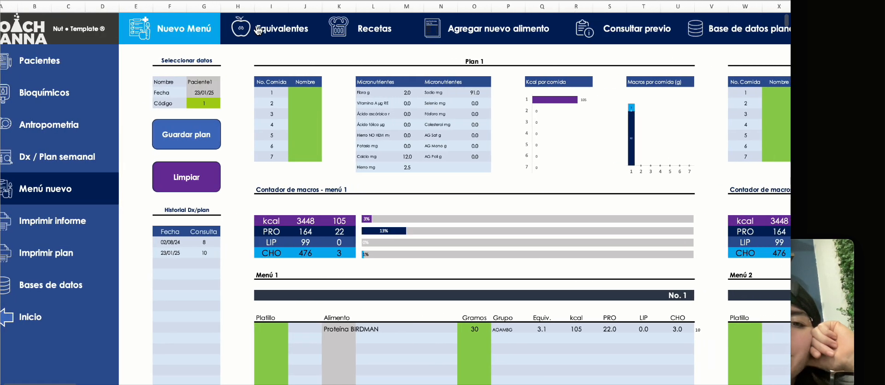
{"action": "left_click", "coordinate": [252, 30]}
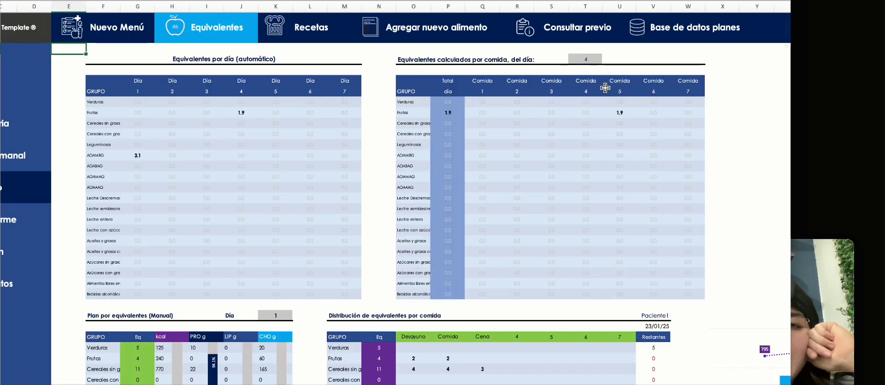
{"action": "left_click", "coordinate": [595, 60]}
{"action": "left_click", "coordinate": [629, 87]}
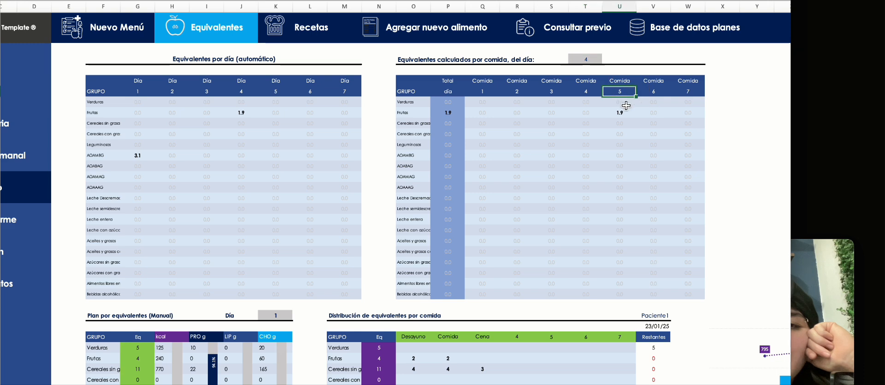
{"action": "left_click", "coordinate": [626, 111]}
{"action": "left_click", "coordinate": [444, 115]}
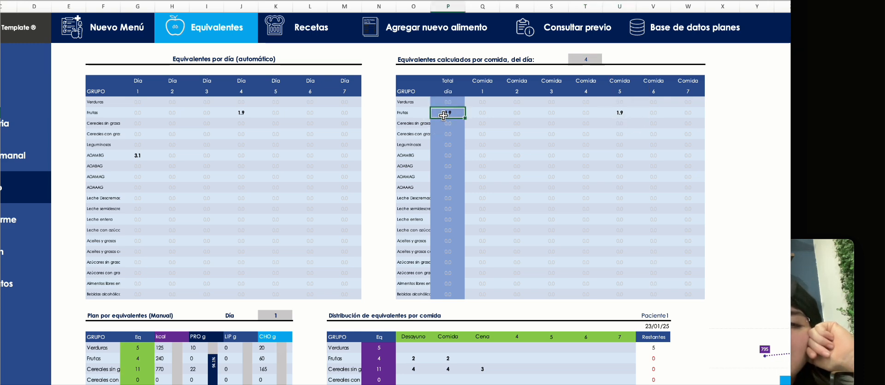
{"action": "left_click", "coordinate": [244, 111]}
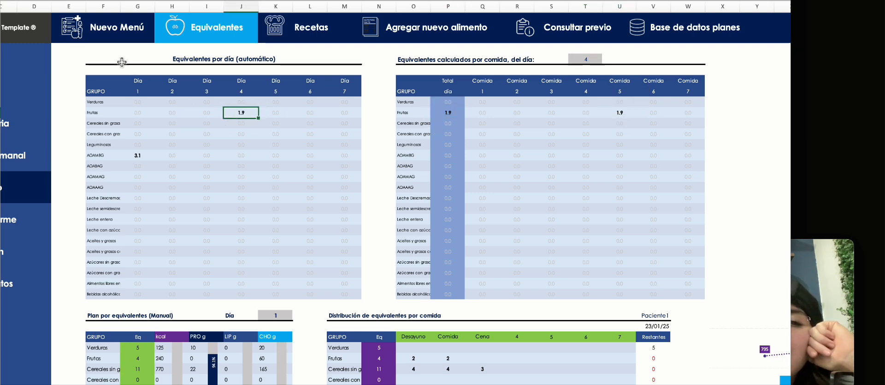
{"action": "left_click_drag", "start_coordinate": [138, 59], "coordinate": [344, 293]}
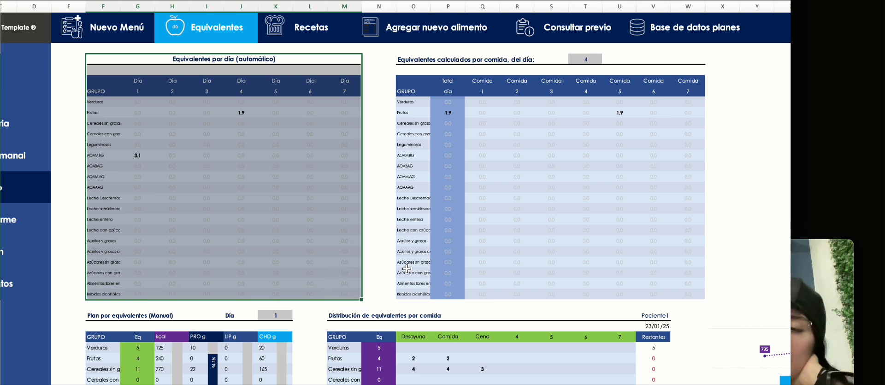
{"action": "left_click", "coordinate": [809, 307]}
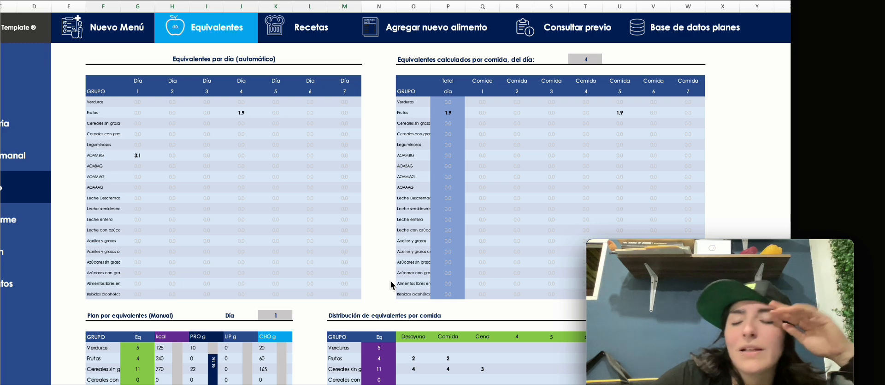
- Choose day 1 for the manual equivalents plan below the automatic tables
{"action": "scroll", "coordinate": [391, 283], "scroll_direction": "down", "scroll_amount": 10}
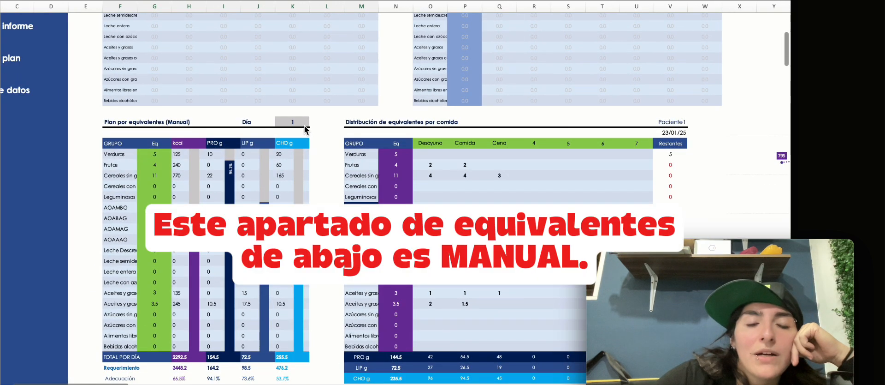
{"action": "left_click", "coordinate": [300, 122]}
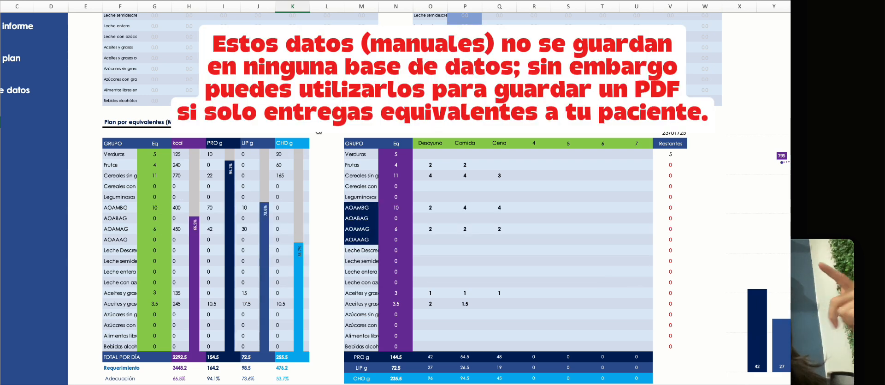
{"action": "left_click", "coordinate": [318, 132]}
{"action": "left_click", "coordinate": [287, 135]}
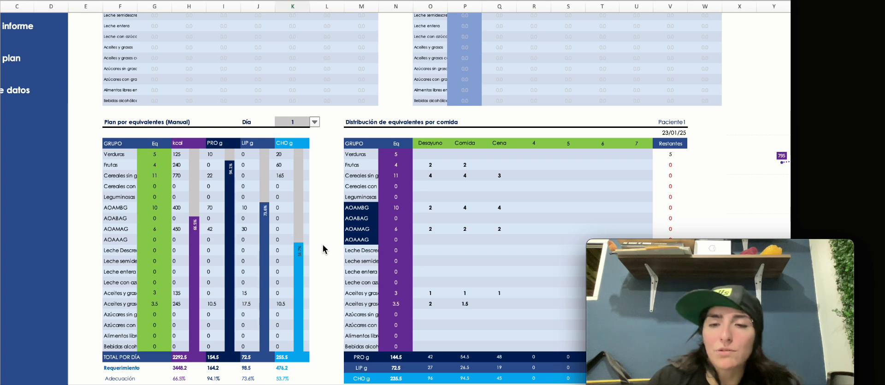
{"action": "left_click", "coordinate": [314, 122]}
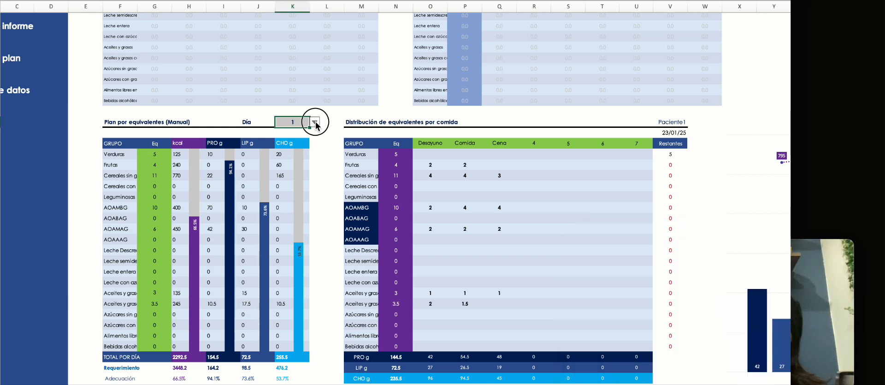
{"action": "left_click", "coordinate": [315, 122]}
{"action": "left_click", "coordinate": [317, 122]}
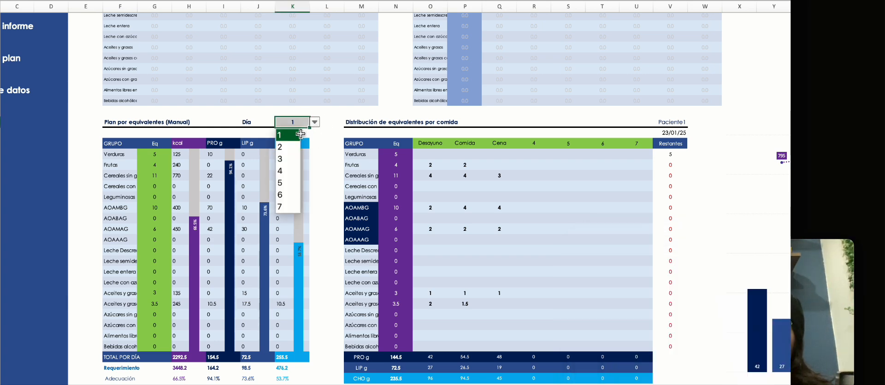
{"action": "left_click", "coordinate": [300, 138]}
- In the manual plan, set the equivalents to 8 for Frutas and 20 for Cereales sin grasa
{"action": "left_click_drag", "start_coordinate": [155, 154], "coordinate": [161, 346]}
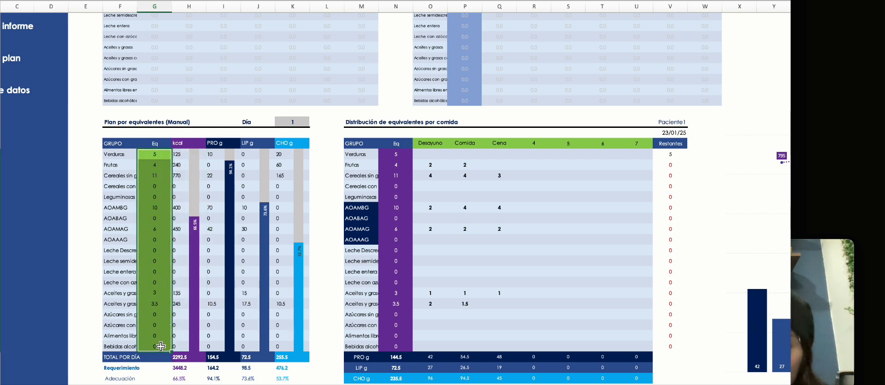
{"action": "left_click", "coordinate": [167, 164]}
{"action": "type", "text": "8"}
{"action": "key", "text": "Tab"}
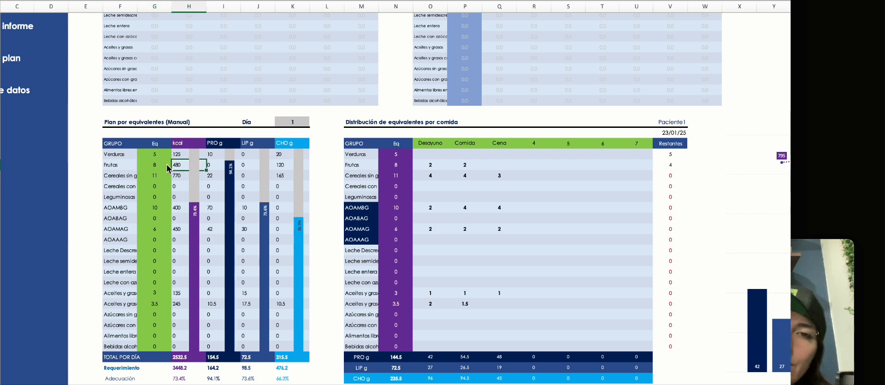
{"action": "left_click", "coordinate": [167, 168]}
{"action": "key", "text": "Return"}
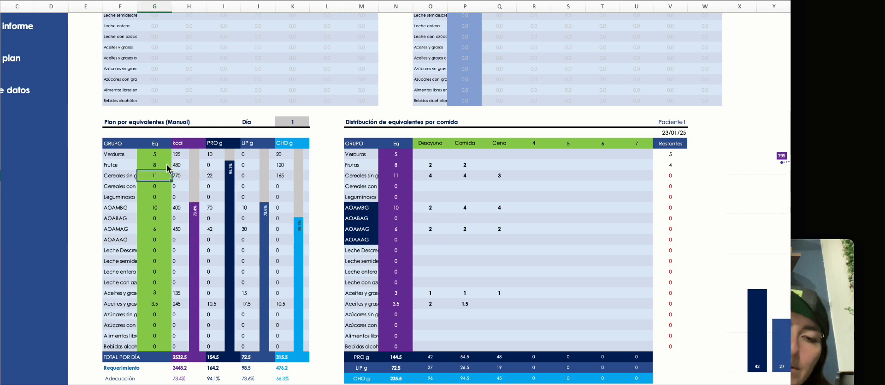
{"action": "type", "text": "20"}
{"action": "key", "text": "Return"}
- Set the AOAMBG equivalents to 9 in the manual plan
{"action": "scroll", "coordinate": [283, 296], "scroll_direction": "down", "scroll_amount": 2}
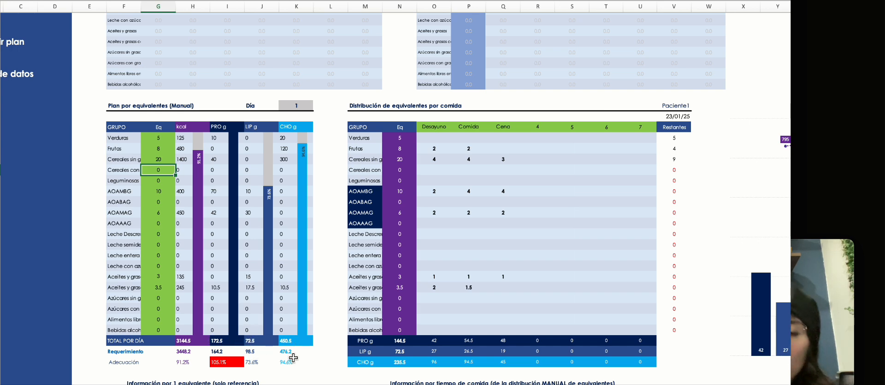
{"action": "left_click", "coordinate": [167, 276]}
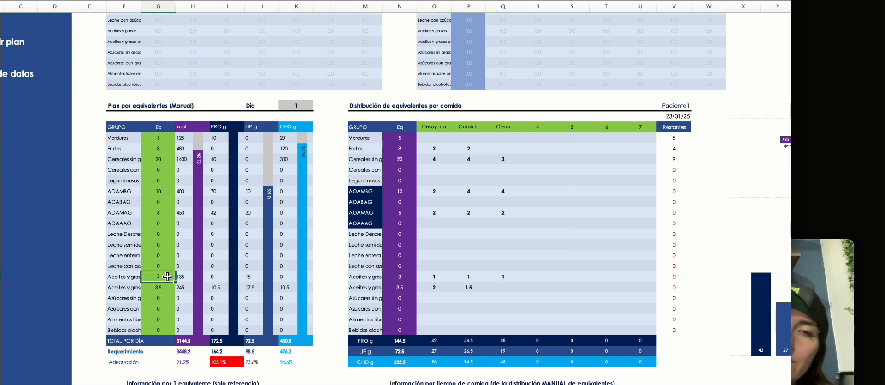
{"action": "left_click", "coordinate": [167, 191]}
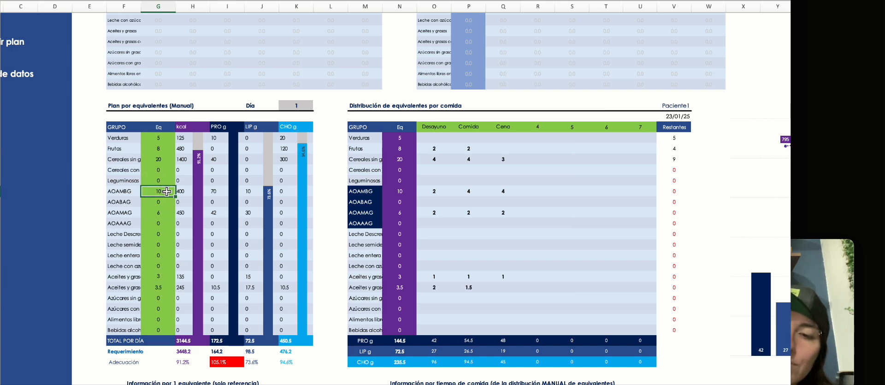
{"action": "type", "text": "9"}
{"action": "key", "text": "Return"}
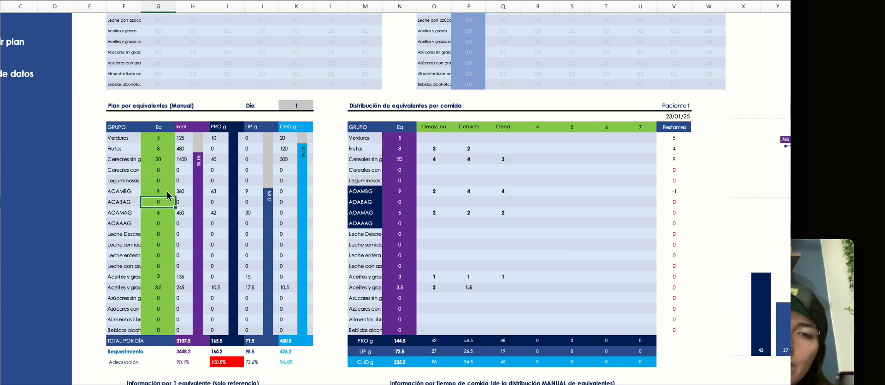
- Try 6 equivalents for the first Aceites y grasas row of the manual plan, and set it to 8
{"action": "left_click", "coordinate": [166, 279]}
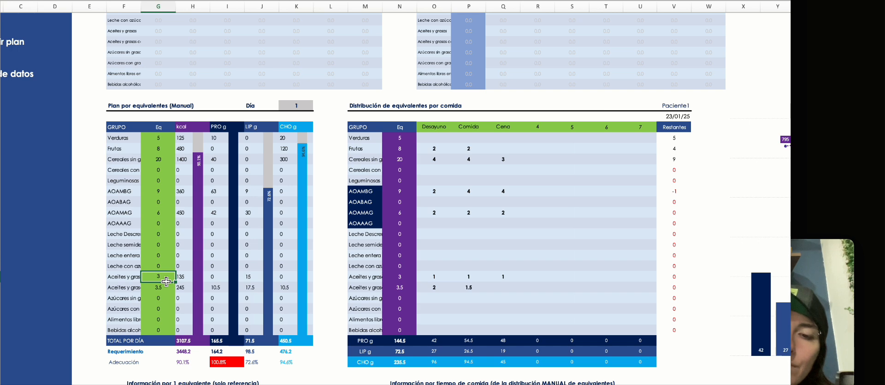
{"action": "type", "text": "6"}
{"action": "left_click", "coordinate": [167, 280]}
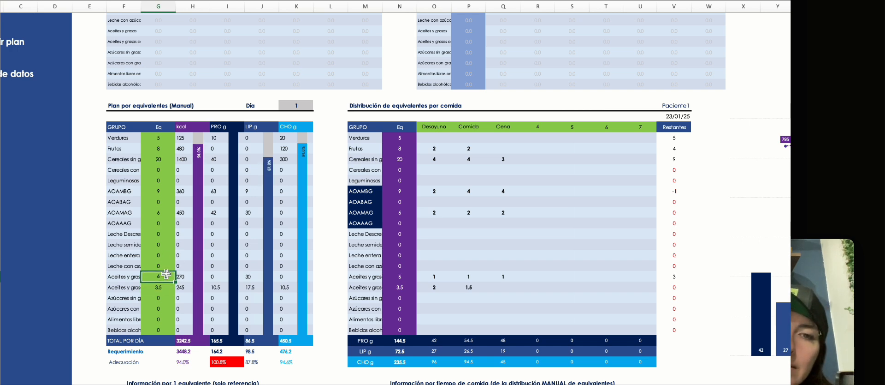
{"action": "type", "text": "8"}
{"action": "key", "text": "Return"}
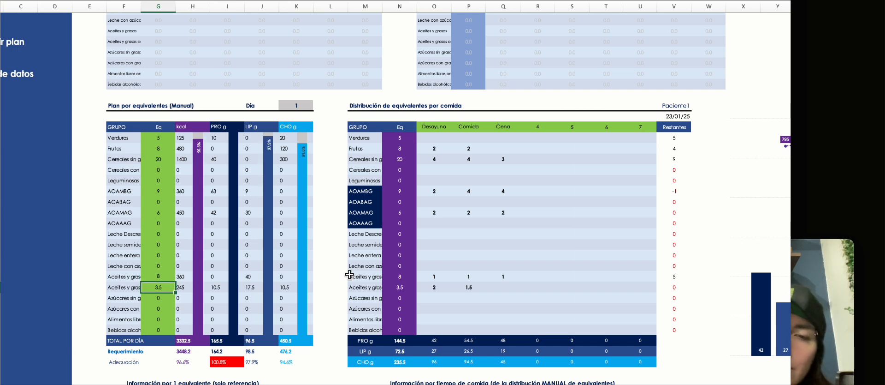
- Review the manual equivalents plan table, from its group rows down to the daily totals and Adecuación row
{"action": "scroll", "coordinate": [349, 274], "scroll_direction": "down", "scroll_amount": 2}
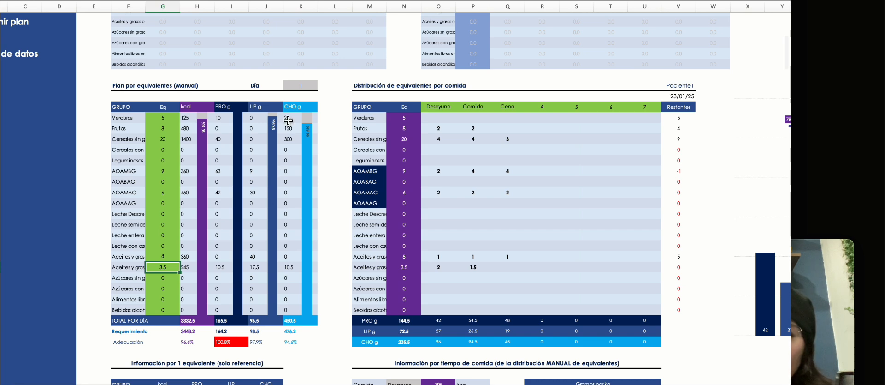
{"action": "left_click_drag", "start_coordinate": [136, 86], "coordinate": [318, 345]}
{"action": "left_click", "coordinate": [821, 337]}
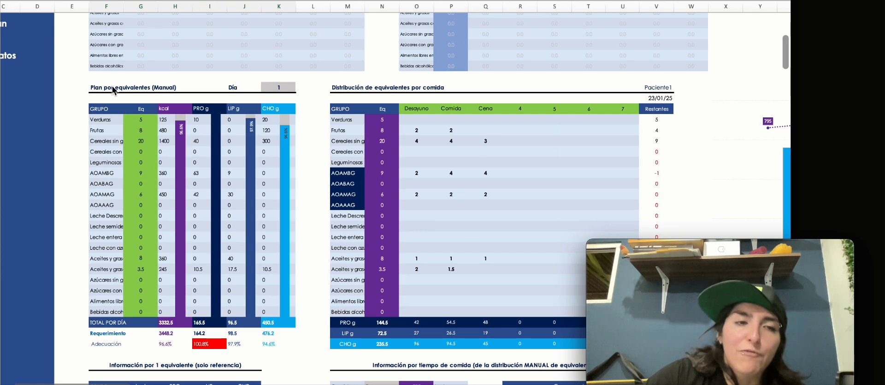
{"action": "left_click_drag", "start_coordinate": [109, 87], "coordinate": [199, 181]}
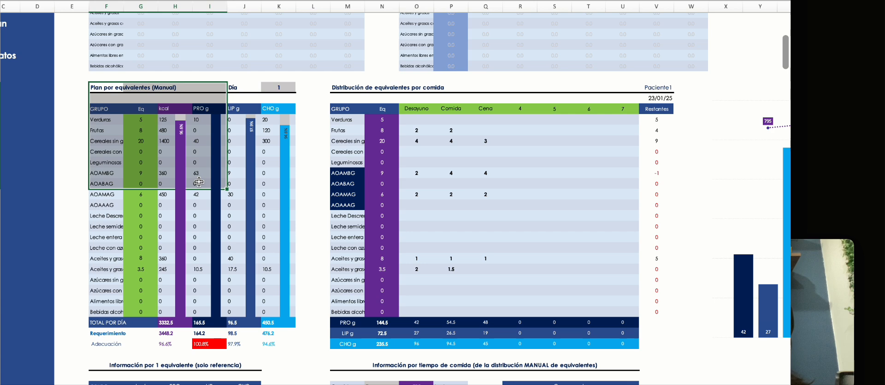
- Examine the Distribución de equivalentes por comida table and its meal column headings
{"action": "left_click", "coordinate": [281, 87]}
{"action": "left_click_drag", "start_coordinate": [346, 90], "coordinate": [673, 347]}
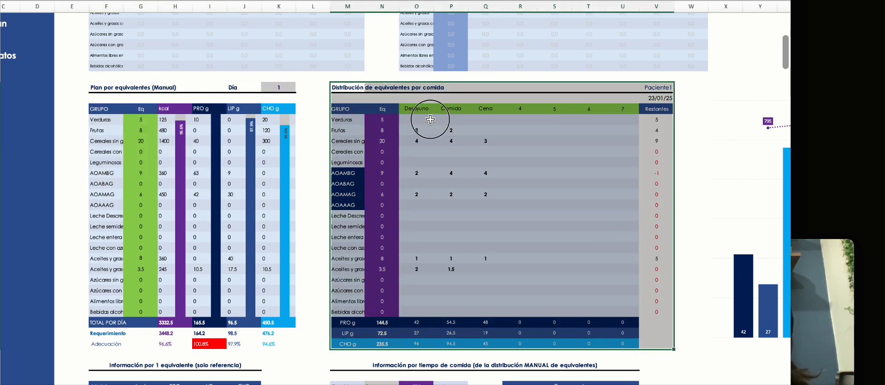
{"action": "left_click_drag", "start_coordinate": [416, 109], "coordinate": [598, 107]}
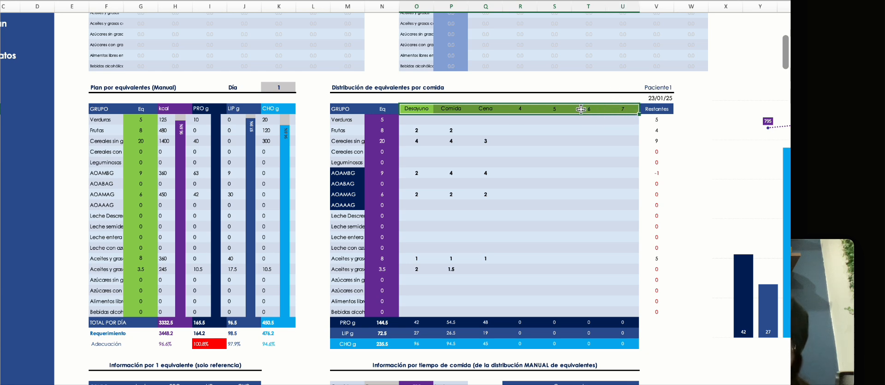
{"action": "left_click", "coordinate": [412, 109]}
{"action": "left_click", "coordinate": [453, 109]}
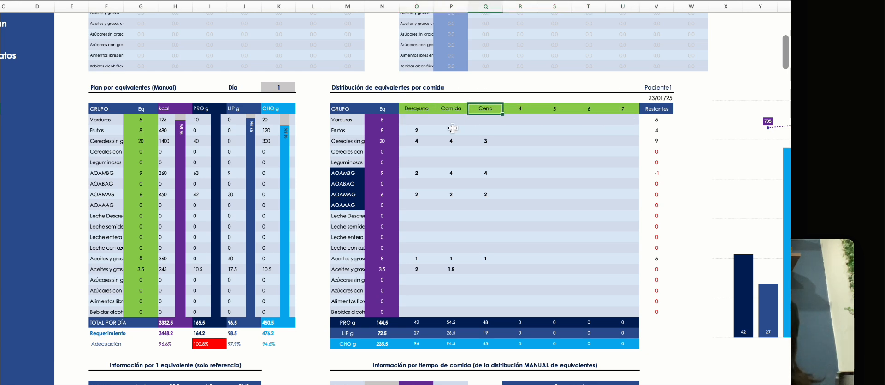
- Clear the existing Desayuno, Comida and Cena equivalents in the per-meal distribution table and check its Eq column against the manual plan
{"action": "left_click_drag", "start_coordinate": [417, 119], "coordinate": [490, 288]}
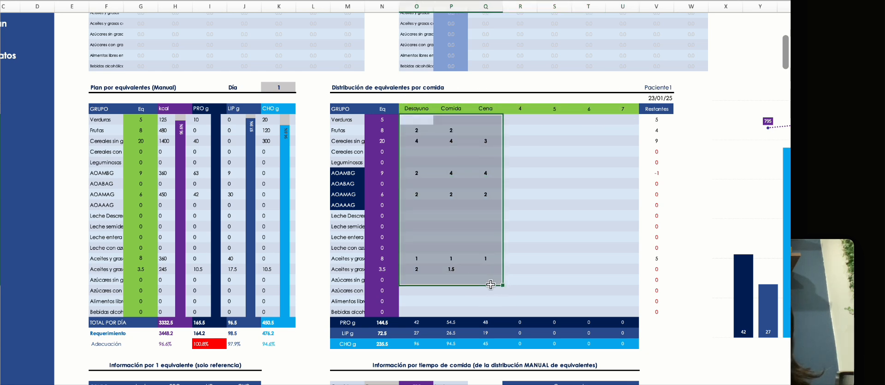
{"action": "key", "text": "Delete"}
{"action": "left_click", "coordinate": [388, 120]}
{"action": "left_click_drag", "start_coordinate": [388, 121], "coordinate": [389, 301]}
{"action": "left_click_drag", "start_coordinate": [141, 119], "coordinate": [141, 245]}
- Distribute the Cereales sin grasa equivalents by meal: 4 for Desayuno, 8 for Comida and 8 for Cena
{"action": "left_click", "coordinate": [420, 129]}
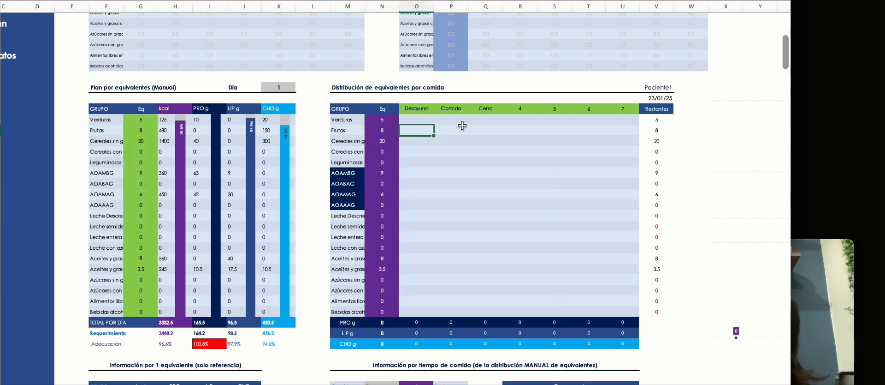
{"action": "left_click", "coordinate": [423, 141]}
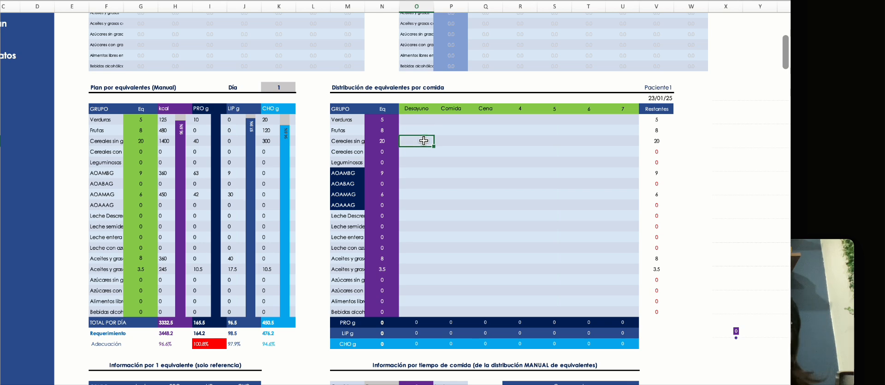
{"action": "left_click", "coordinate": [453, 141]}
{"action": "key", "text": "Tab"}
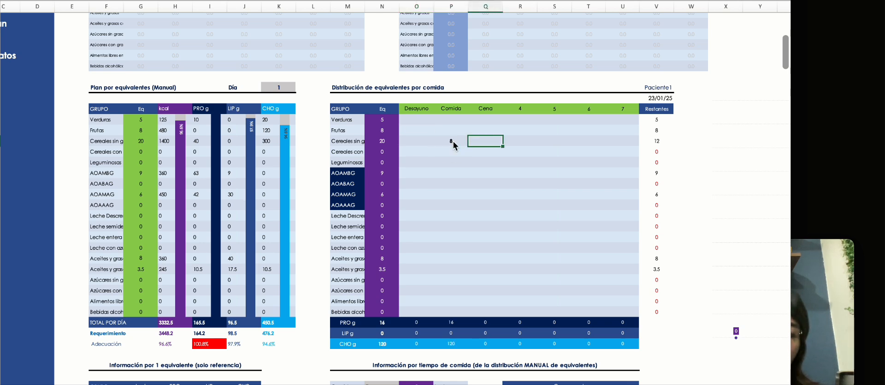
{"action": "key", "text": "Left"}
{"action": "key", "text": "Left"}
{"action": "type", "text": "4"}
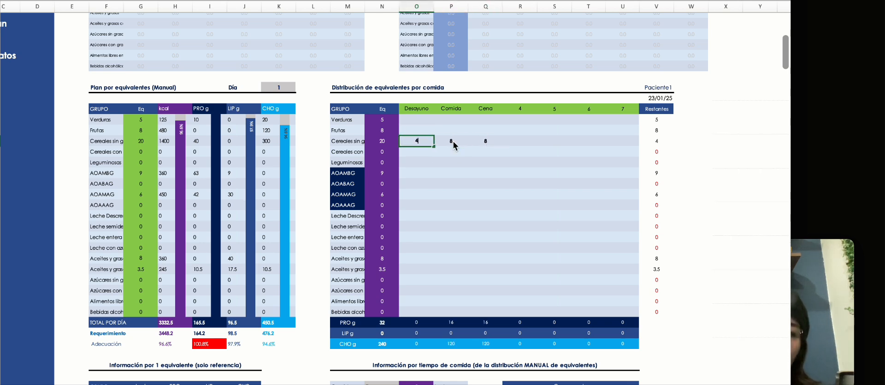
{"action": "key", "text": "Tab"}
- Clear the Desayuno equivalents of Cereales sin grasa and check that row's Restantes value against the Comida and Cena portions
{"action": "left_click", "coordinate": [419, 141]}
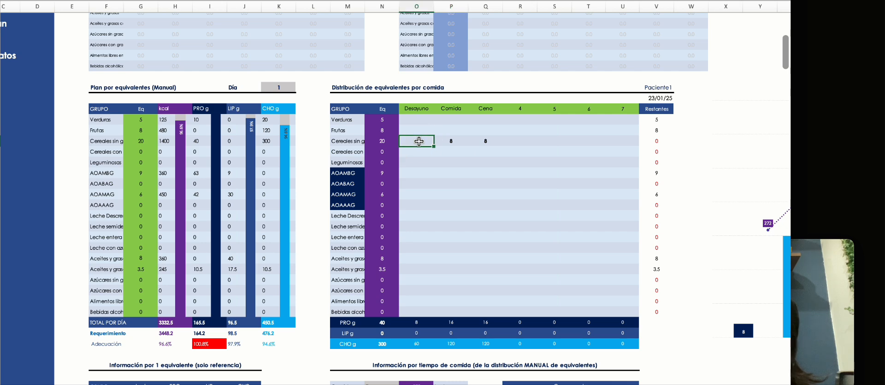
{"action": "key", "text": "Delete"}
{"action": "left_click", "coordinate": [456, 142]}
{"action": "left_click", "coordinate": [510, 142]}
{"action": "left_click", "coordinate": [652, 135]}
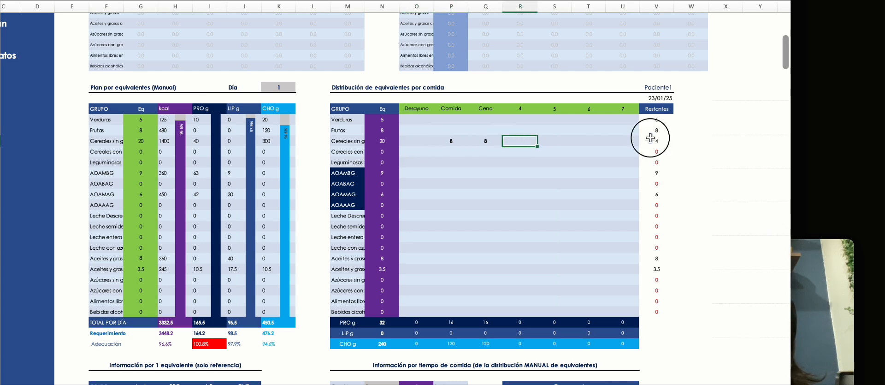
{"action": "left_click", "coordinate": [490, 148]}
{"action": "left_click", "coordinate": [450, 142]}
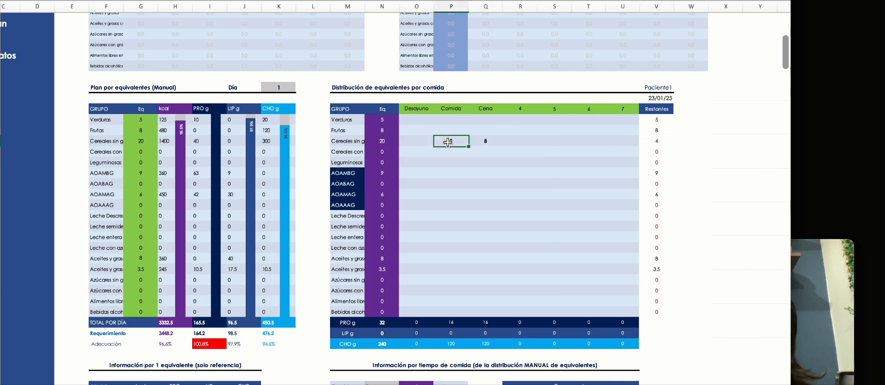
- Set the Desayuno equivalents of Cereales sin grasa to 4 in the per-meal distribution
{"action": "left_click", "coordinate": [423, 142]}
{"action": "type", "text": "4"}
{"action": "key", "text": "Up"}
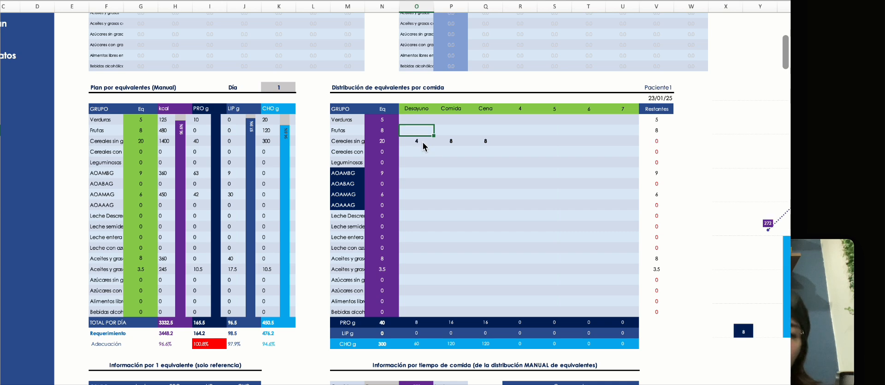
- Distribute the Frutas equivalents as 4 in Desayuno, 2 in Comida and 2 in Cena
{"action": "key", "text": "Tab"}
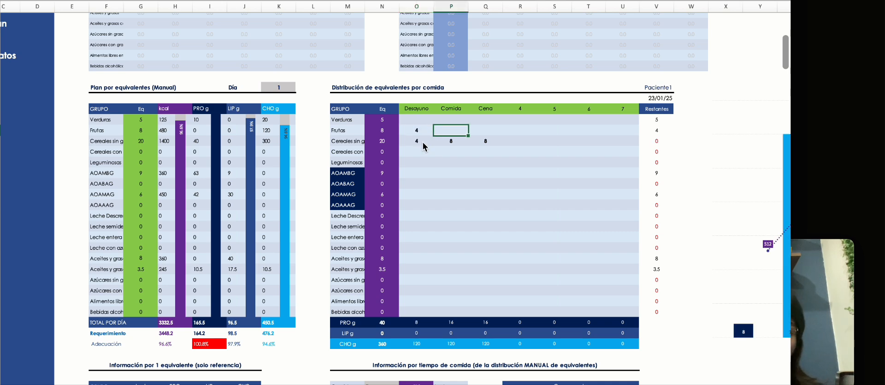
{"action": "type", "text": "2"}
{"action": "key", "text": "Tab"}
{"action": "key", "text": "Tab"}
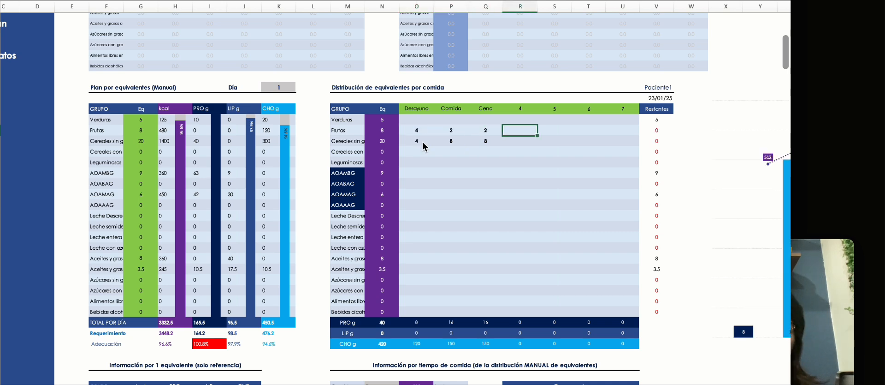
{"action": "left_click", "coordinate": [658, 133]}
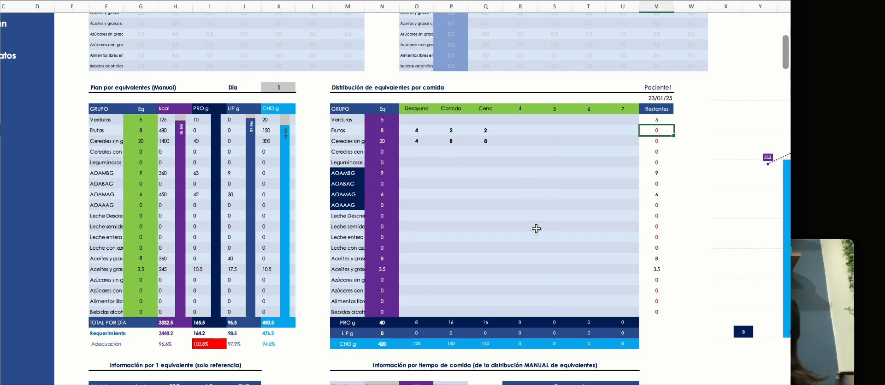
- Review the macronutrients-per-meal chart against the Frutas and Cereales entries and the PRO, LIP and CHO gram totals for Desayuno
{"action": "scroll", "coordinate": [534, 229], "scroll_direction": "right", "scroll_amount": 3}
{"action": "scroll", "coordinate": [535, 229], "scroll_direction": "down", "scroll_amount": 1}
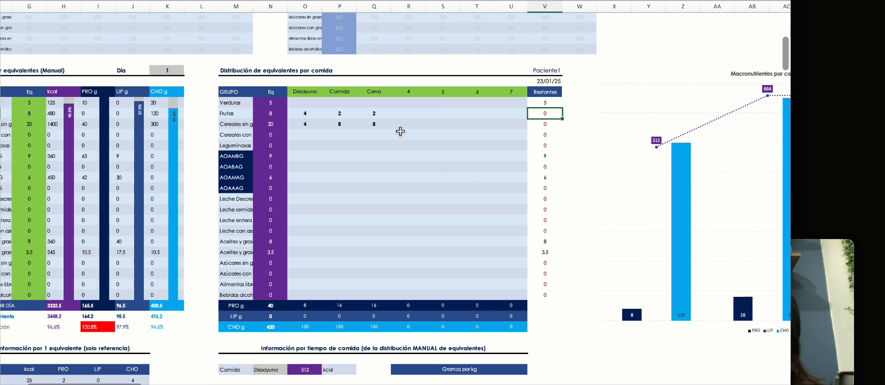
{"action": "scroll", "coordinate": [363, 118], "scroll_direction": "right", "scroll_amount": 2}
{"action": "scroll", "coordinate": [363, 118], "scroll_direction": "down", "scroll_amount": 3}
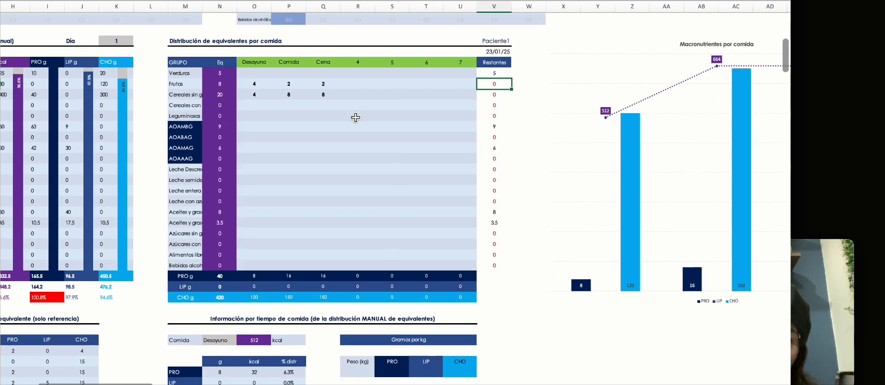
{"action": "scroll", "coordinate": [356, 117], "scroll_direction": "right", "scroll_amount": 1}
{"action": "scroll", "coordinate": [356, 117], "scroll_direction": "down", "scroll_amount": 1}
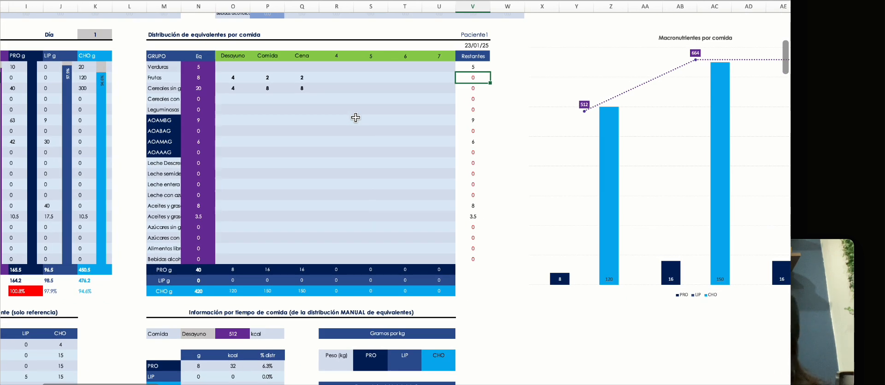
{"action": "scroll", "coordinate": [355, 117], "scroll_direction": "right", "scroll_amount": 2}
{"action": "scroll", "coordinate": [356, 117], "scroll_direction": "down", "scroll_amount": 1}
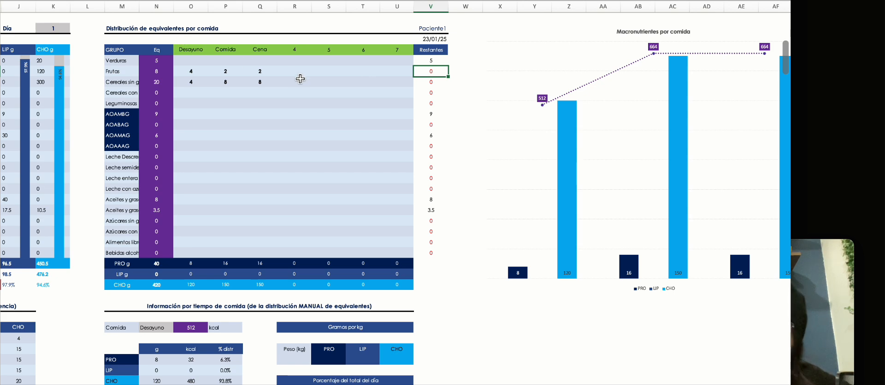
{"action": "scroll", "coordinate": [300, 78], "scroll_direction": "right", "scroll_amount": 1}
{"action": "scroll", "coordinate": [300, 78], "scroll_direction": "up", "scroll_amount": 1}
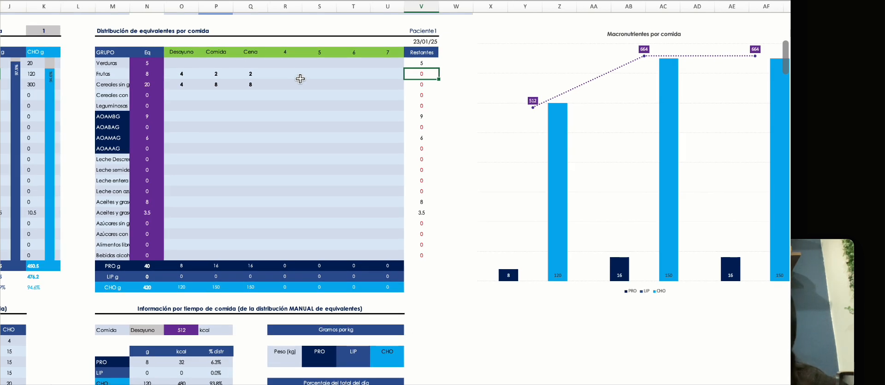
{"action": "scroll", "coordinate": [300, 79], "scroll_direction": "right", "scroll_amount": 2}
{"action": "scroll", "coordinate": [300, 79], "scroll_direction": "down", "scroll_amount": 1}
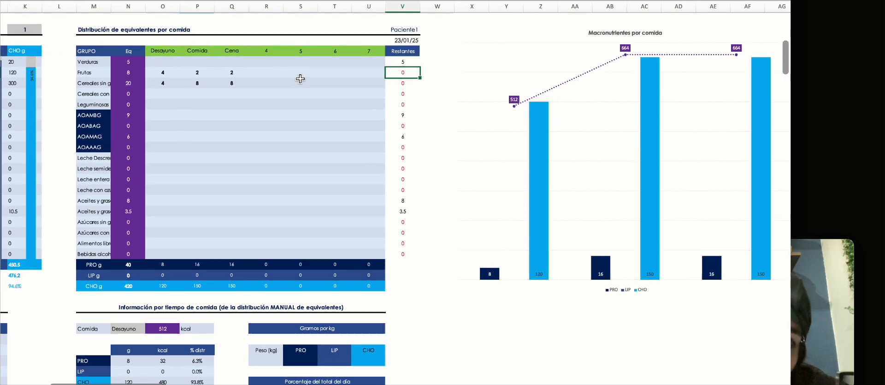
{"action": "left_click", "coordinate": [170, 73]}
{"action": "left_click", "coordinate": [170, 83]}
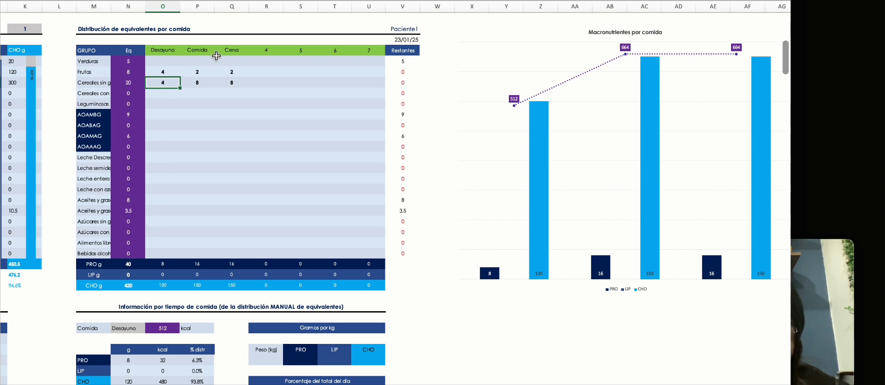
{"action": "left_click_drag", "start_coordinate": [166, 263], "coordinate": [172, 286]}
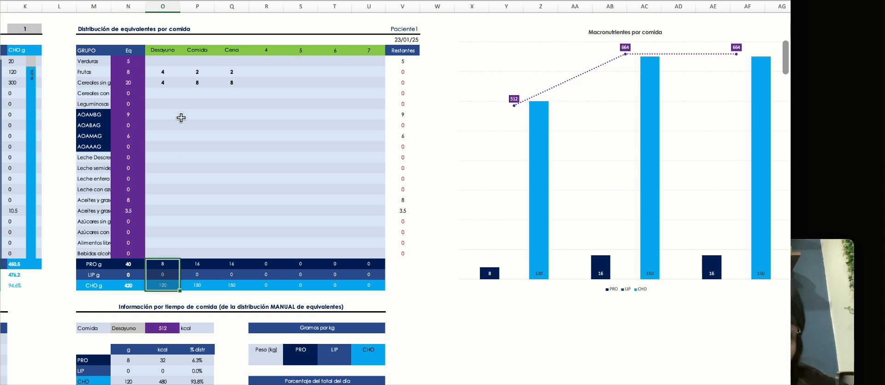
- Allocate 7 AOAMBG equivalents to Desayuno
{"action": "left_click", "coordinate": [172, 85]}
{"action": "left_click", "coordinate": [171, 113]}
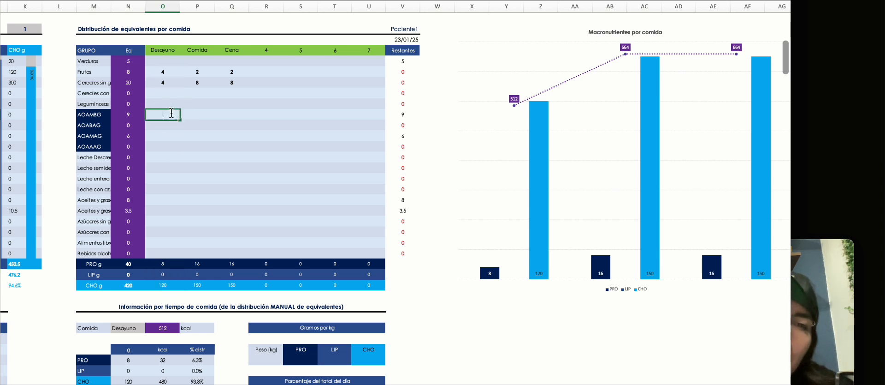
{"action": "key", "text": "Left"}
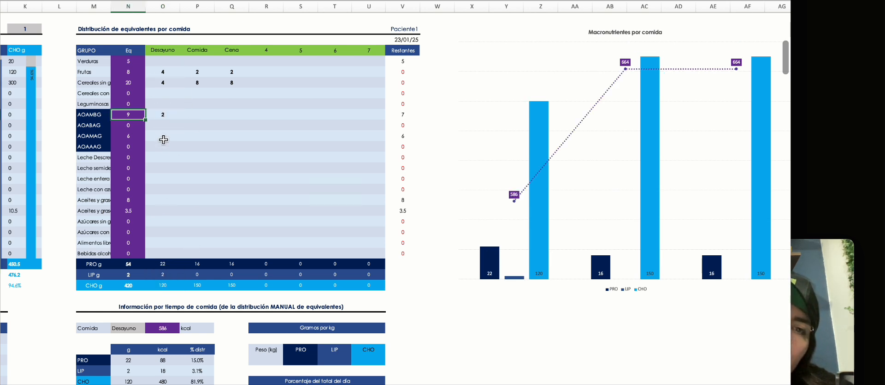
{"action": "left_click", "coordinate": [163, 114]}
{"action": "type", "text": "7"}
{"action": "key", "text": "Return"}
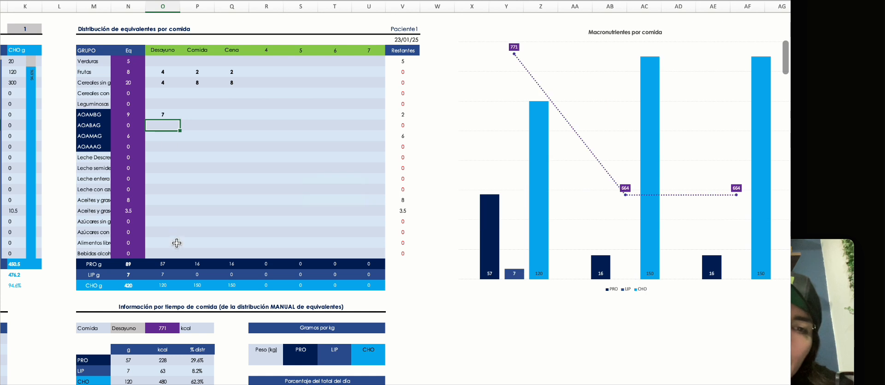
- Allocate 3 equivalents of the first Aceites y grasas row to Desayuno
{"action": "left_click", "coordinate": [171, 265]}
{"action": "left_click", "coordinate": [166, 208]}
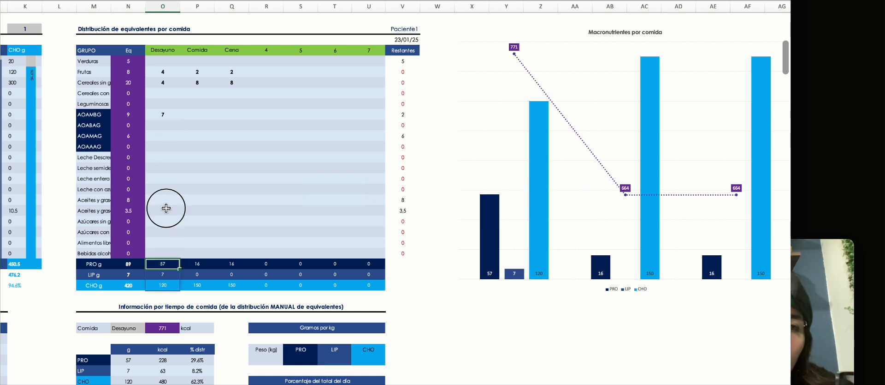
{"action": "key", "text": "Up"}
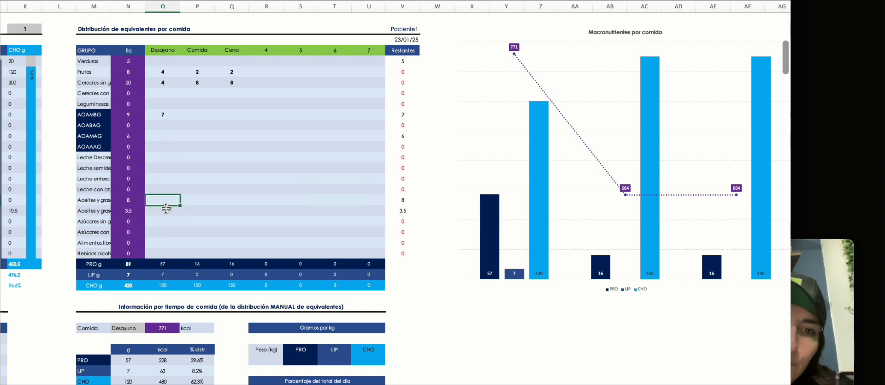
{"action": "type", "text": "3"}
{"action": "key", "text": "Return"}
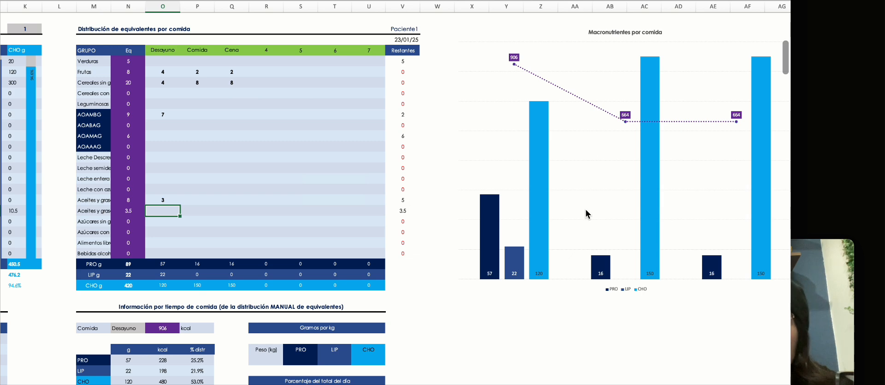
- Rename the fourth meal column of the equivalents distribution to "post"
{"action": "scroll", "coordinate": [587, 211], "scroll_direction": "right", "scroll_amount": 5}
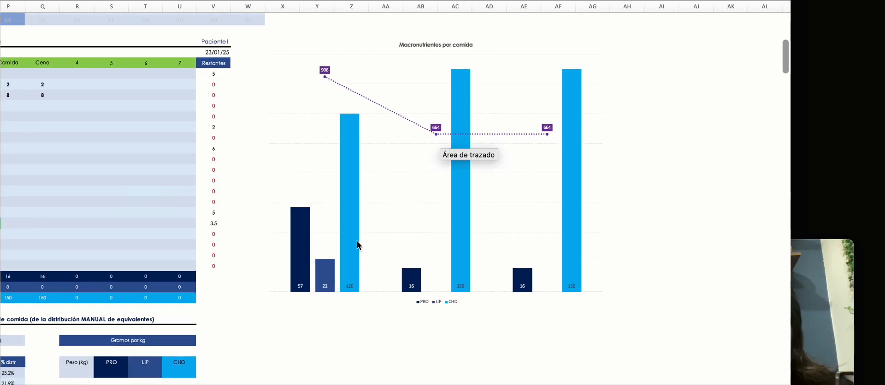
{"action": "scroll", "coordinate": [422, 175], "scroll_direction": "left", "scroll_amount": 5}
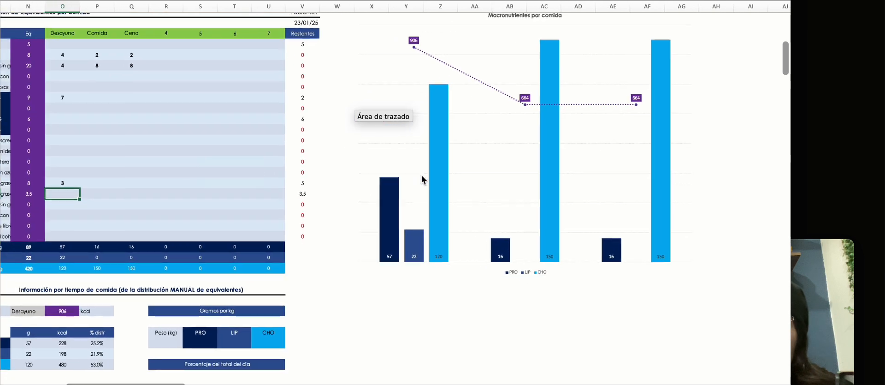
{"action": "left_click", "coordinate": [214, 60]}
{"action": "left_click", "coordinate": [214, 48]}
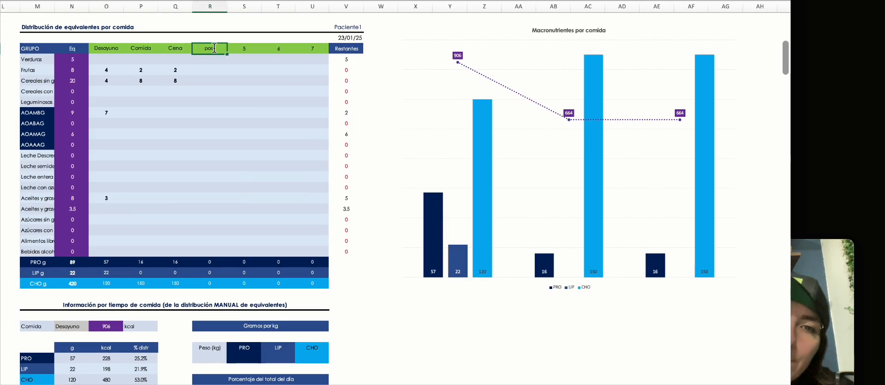
{"action": "key", "text": "Down"}
- Clear the Frutas equivalents from Comida and Cena and assign 4 to the post meal instead
{"action": "key", "text": "Down"}
{"action": "key", "text": "Up"}
{"action": "key", "text": "Left"}
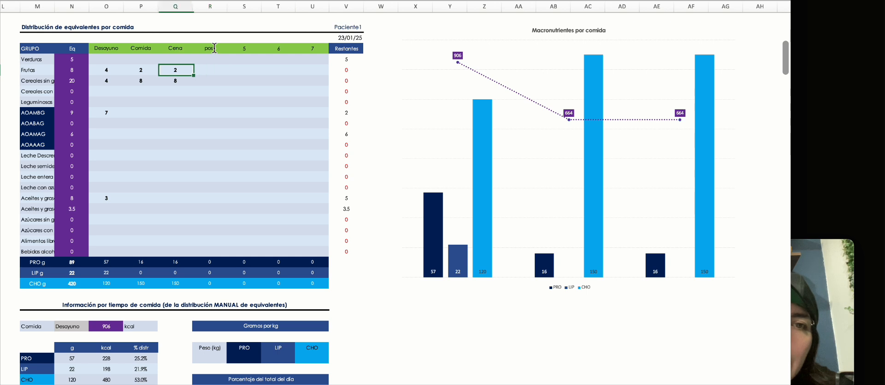
{"action": "key", "text": "Delete"}
{"action": "key", "text": "Left"}
{"action": "key", "text": "Delete"}
{"action": "key", "text": "Right"}
{"action": "key", "text": "Right"}
{"action": "type", "text": "4"}
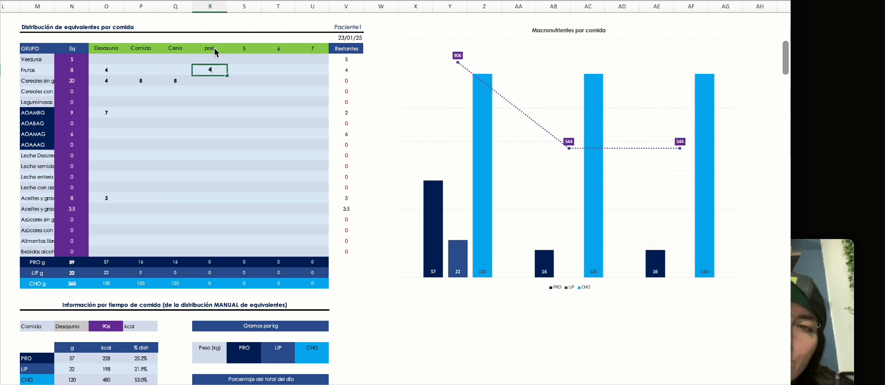
{"action": "key", "text": "Return"}
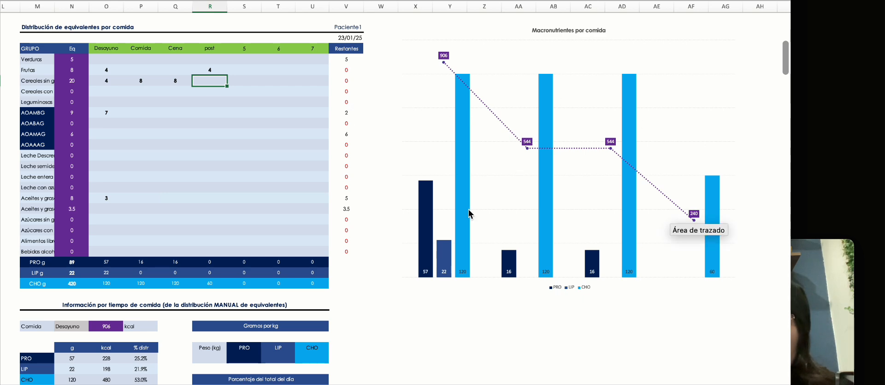
- Switch the meal shown in the per-meal information section to Comida
{"action": "scroll", "coordinate": [468, 209], "scroll_direction": "down", "scroll_amount": 3}
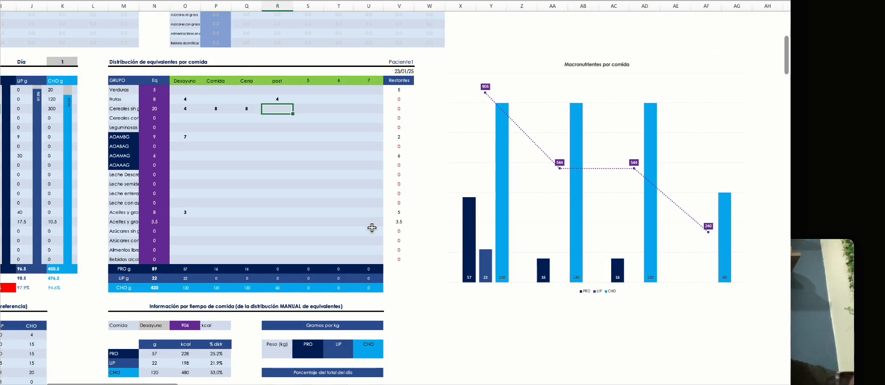
{"action": "scroll", "coordinate": [167, 307], "scroll_direction": "down", "scroll_amount": 1}
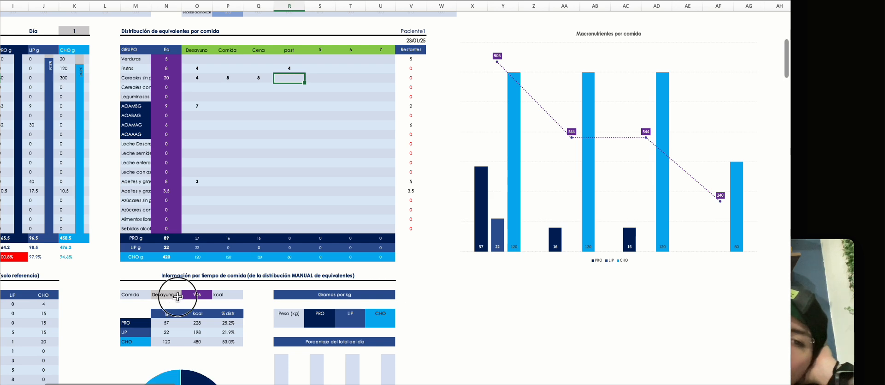
{"action": "left_click", "coordinate": [175, 294]}
{"action": "left_click", "coordinate": [186, 294]}
{"action": "left_click", "coordinate": [186, 296]}
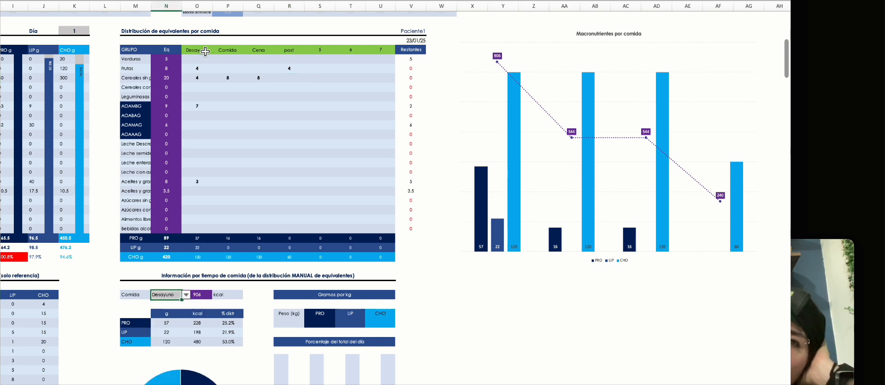
{"action": "left_click_drag", "start_coordinate": [197, 50], "coordinate": [303, 53]}
{"action": "scroll", "coordinate": [258, 184], "scroll_direction": "down", "scroll_amount": 1}
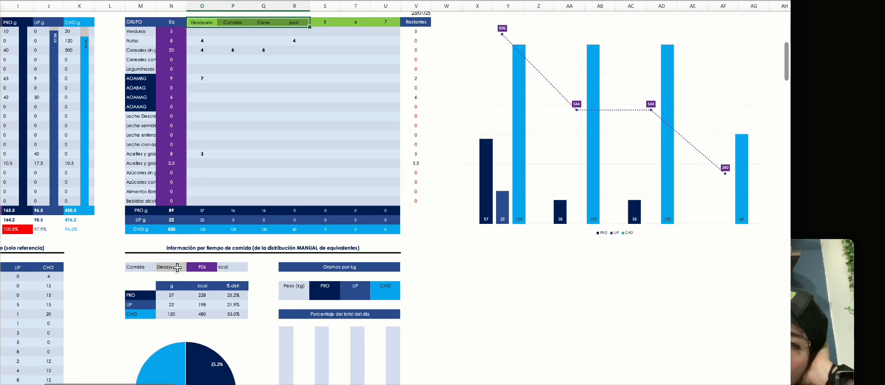
{"action": "left_click", "coordinate": [168, 294]}
{"action": "left_click", "coordinate": [186, 294]}
{"action": "left_click", "coordinate": [191, 290]}
{"action": "scroll", "coordinate": [189, 288], "scroll_direction": "down", "scroll_amount": 4}
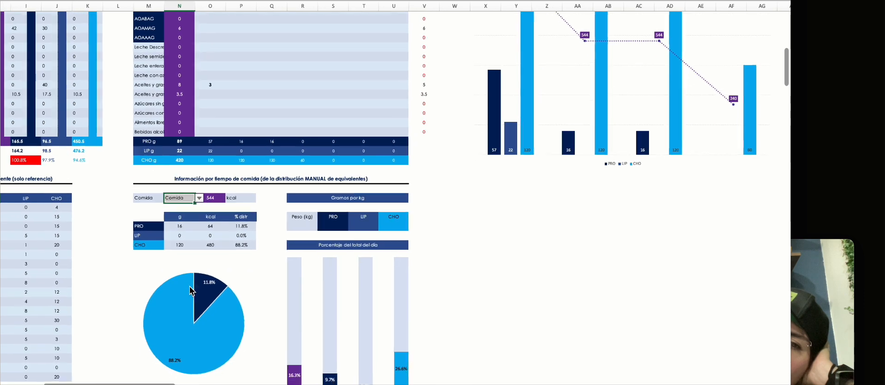
- Examine the grams, kcal and percentage distribution of PRO, LIP and CHO for Comida
{"action": "scroll", "coordinate": [190, 289], "scroll_direction": "up", "scroll_amount": 3, "text": "ctrl"}
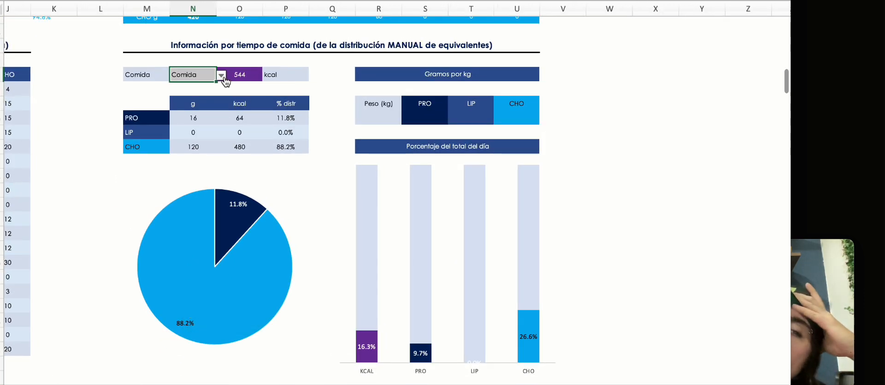
{"action": "left_click", "coordinate": [204, 121]}
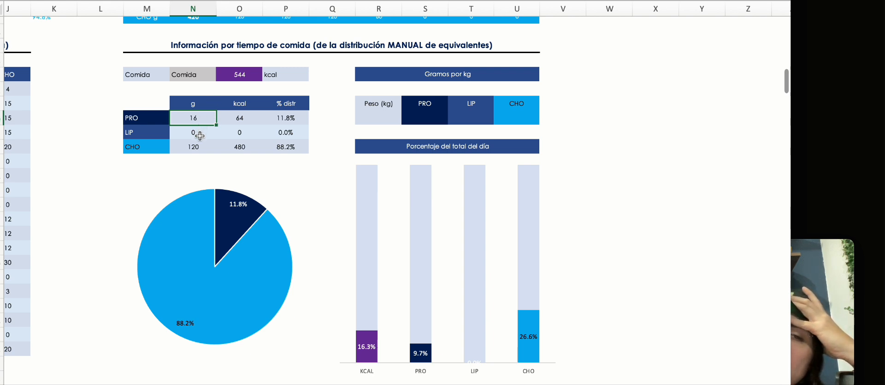
{"action": "left_click", "coordinate": [250, 119]}
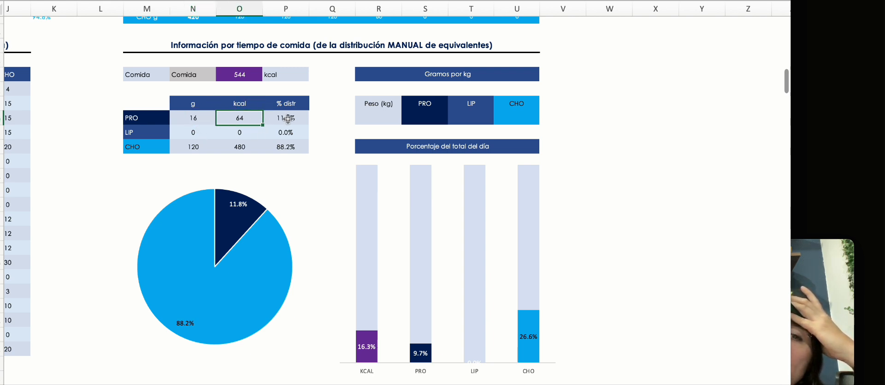
{"action": "left_click_drag", "start_coordinate": [199, 118], "coordinate": [282, 149]}
{"action": "left_click", "coordinate": [391, 117]}
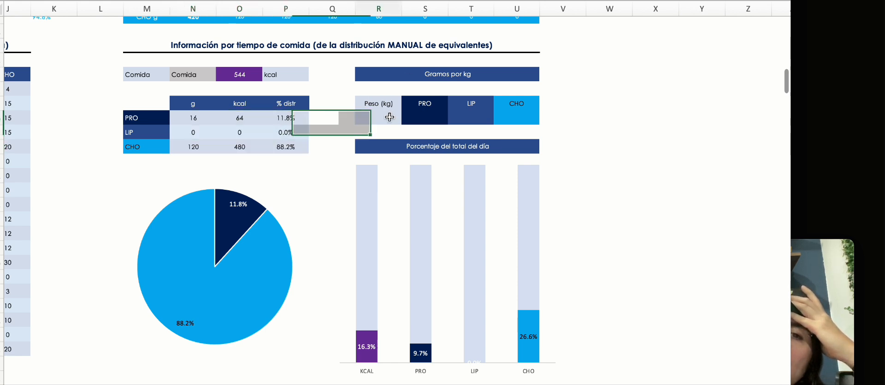
- Switch the per-meal information to Cena and select the empty weight and macronutrient cells under Gramos por kg
{"action": "left_click", "coordinate": [206, 78]}
{"action": "left_click", "coordinate": [221, 75]}
{"action": "left_click", "coordinate": [203, 113]}
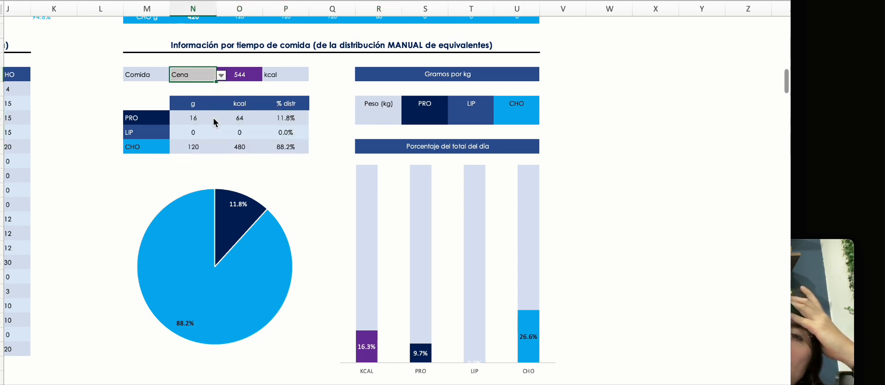
{"action": "left_click_drag", "start_coordinate": [387, 117], "coordinate": [517, 119]}
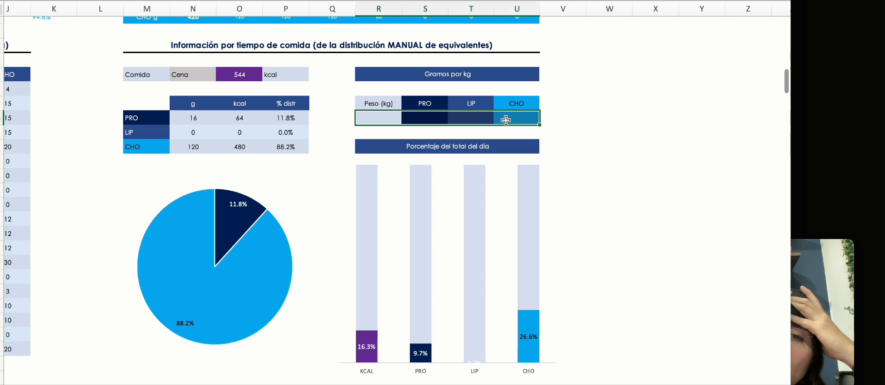
{"action": "left_click_drag", "start_coordinate": [379, 121], "coordinate": [508, 119]}
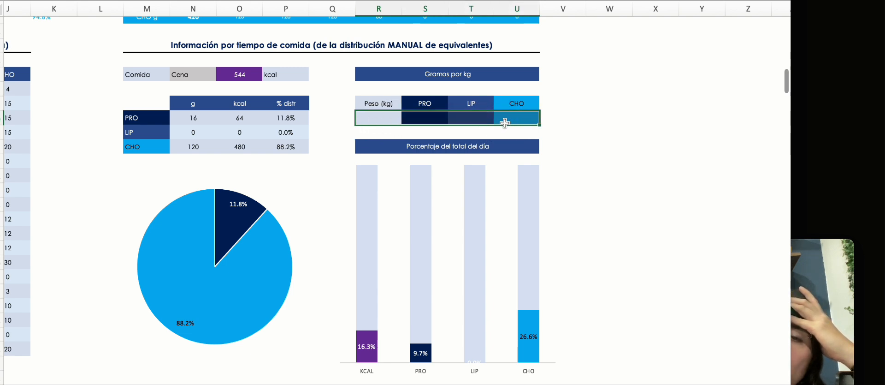
- Go through the empty PRO, LIP, CHO and Peso (kg) cells of the Gramos por kg table one by one
{"action": "left_click", "coordinate": [422, 117]}
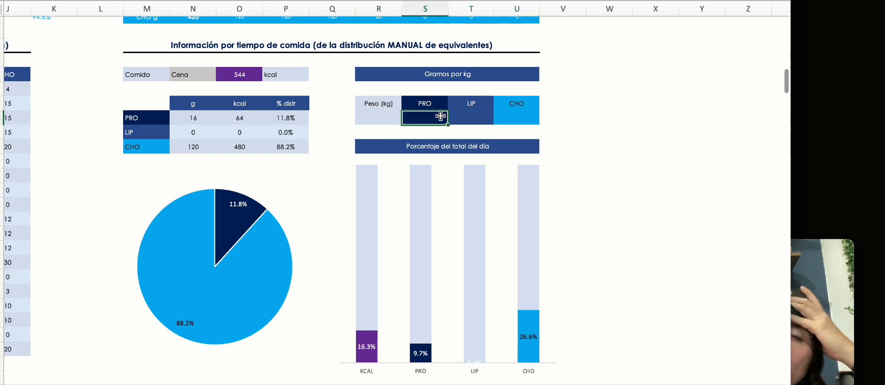
{"action": "left_click", "coordinate": [465, 116]}
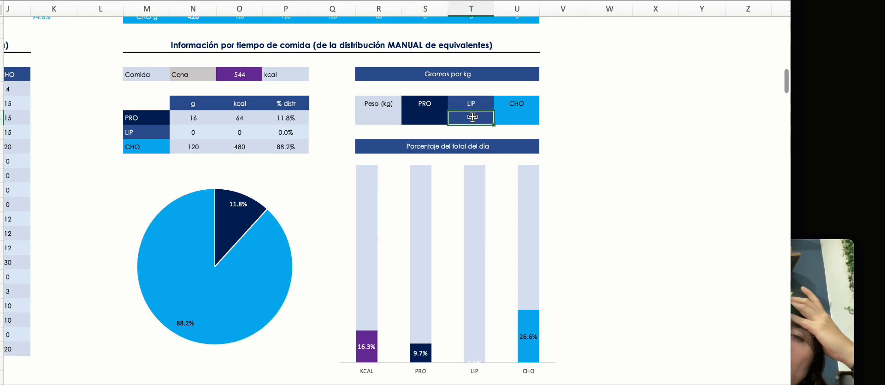
{"action": "left_click", "coordinate": [512, 116]}
{"action": "left_click", "coordinate": [375, 116]}
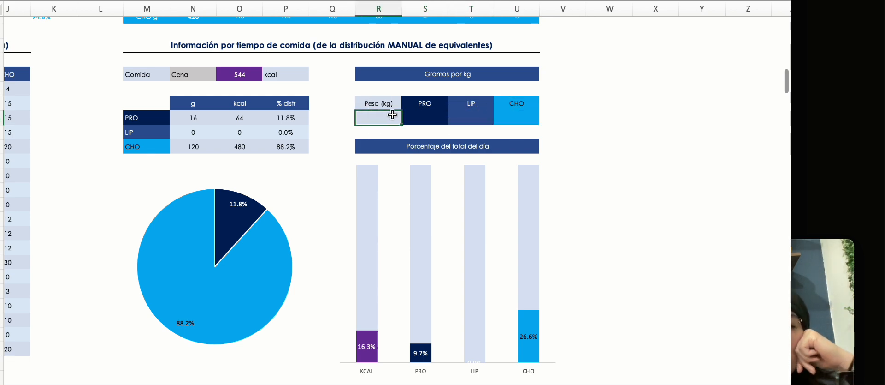
- Review the whole Equivalentes sheet, from the automatic tables to the manual meal distribution and back to its navigation bar
{"action": "scroll", "coordinate": [393, 115], "scroll_direction": "up", "scroll_amount": 5}
{"action": "key", "text": "ctrl+Page_Down"}
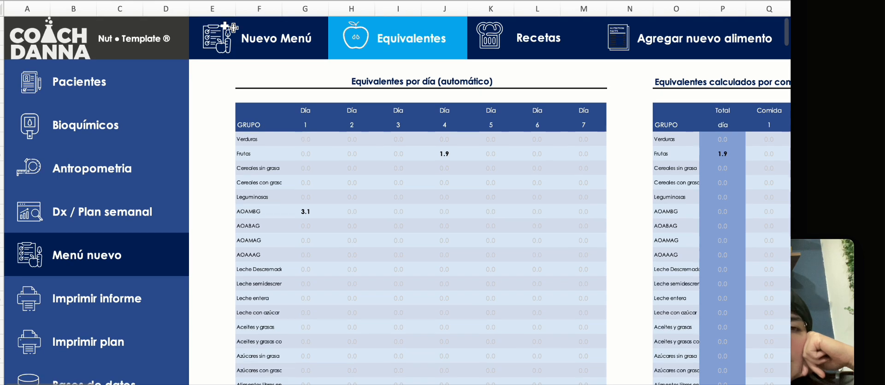
{"action": "left_click", "coordinate": [208, 38]}
{"action": "left_click", "coordinate": [247, 31]}
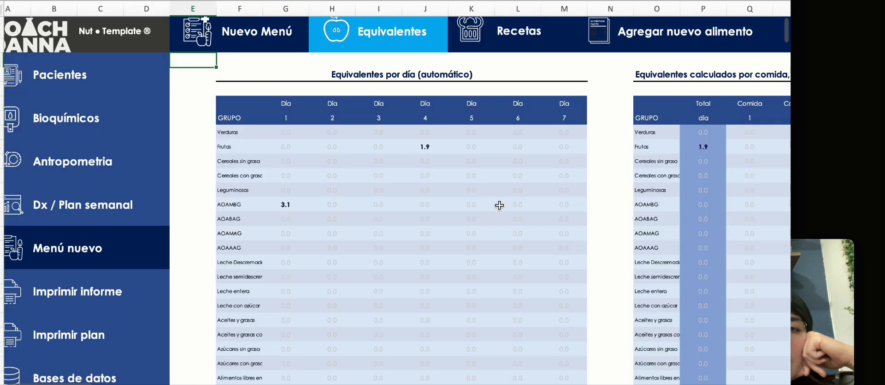
{"action": "scroll", "coordinate": [499, 204], "scroll_direction": "down", "scroll_amount": 10}
{"action": "scroll", "coordinate": [499, 204], "scroll_direction": "right", "scroll_amount": 5}
{"action": "scroll", "coordinate": [510, 201], "scroll_direction": "down", "scroll_amount": 2}
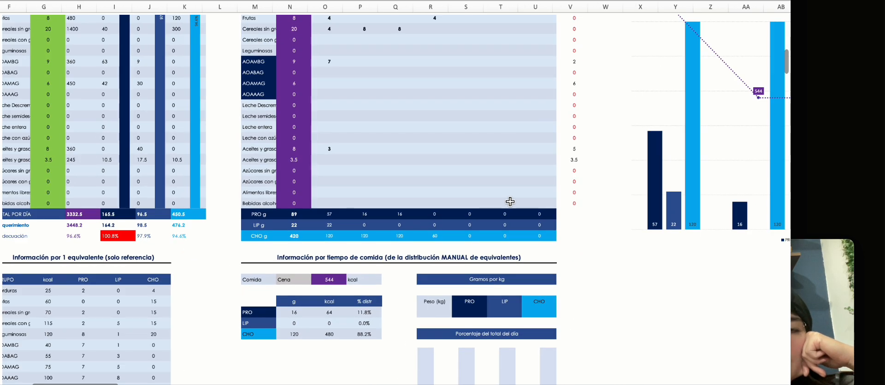
{"action": "scroll", "coordinate": [510, 201], "scroll_direction": "up", "scroll_amount": 10}
{"action": "scroll", "coordinate": [510, 201], "scroll_direction": "left", "scroll_amount": 5}
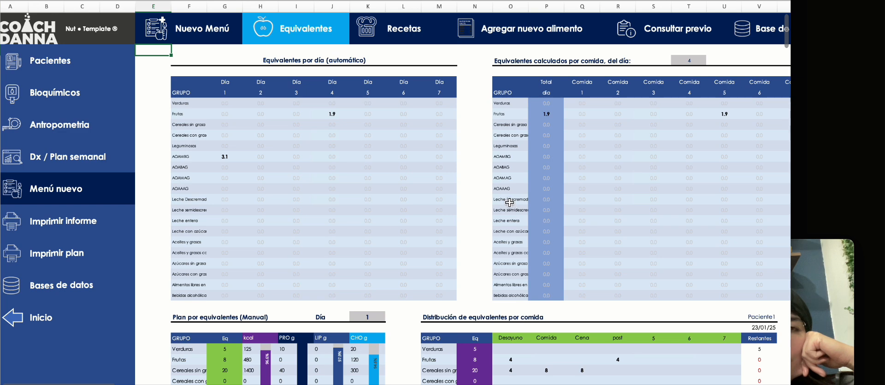
{"action": "scroll", "coordinate": [510, 203], "scroll_direction": "down", "scroll_amount": 2}
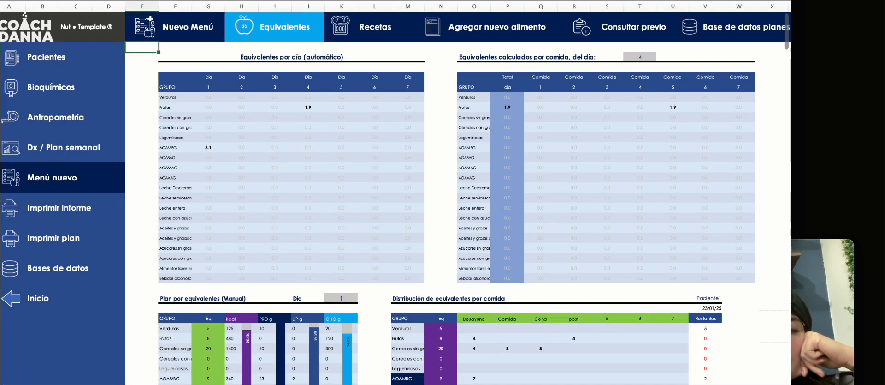
{"action": "scroll", "coordinate": [702, 308], "scroll_direction": "up", "scroll_amount": 1}
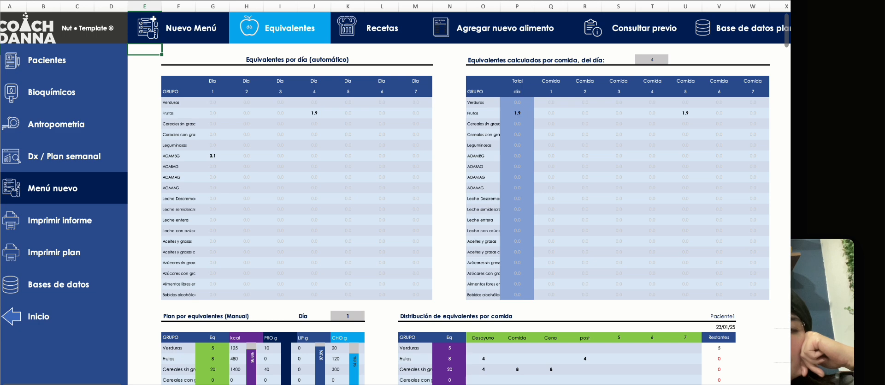
{"action": "scroll", "coordinate": [703, 308], "scroll_direction": "up", "scroll_amount": 1}
{"action": "scroll", "coordinate": [484, 147], "scroll_direction": "left", "scroll_amount": 1}
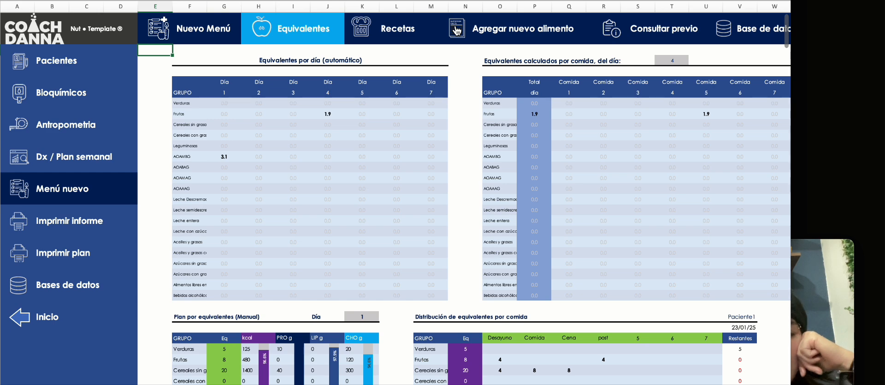
- Open the Agregar nuevo alimento page, and from there go to the ALIMENTOS SMAE food database
{"action": "left_click", "coordinate": [458, 31]}
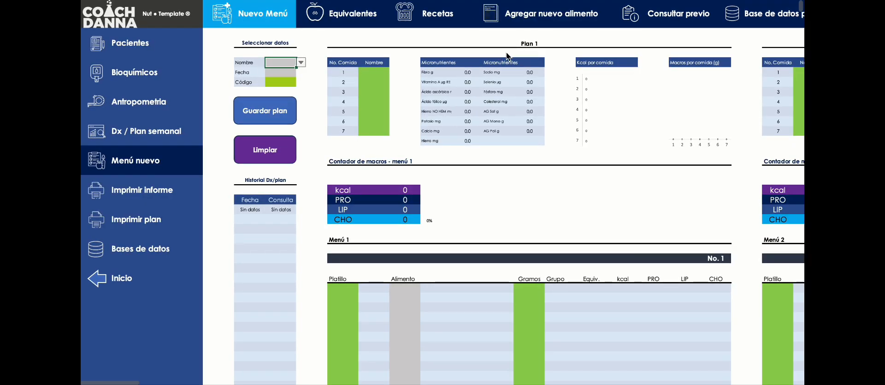
{"action": "left_click", "coordinate": [494, 19]}
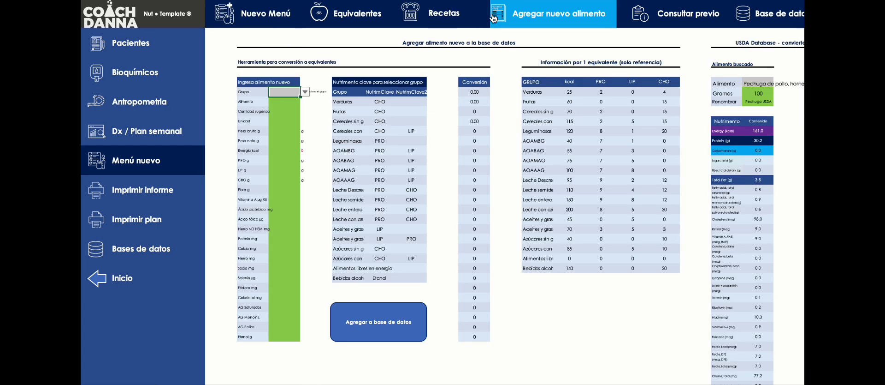
{"action": "left_click", "coordinate": [91, 257]}
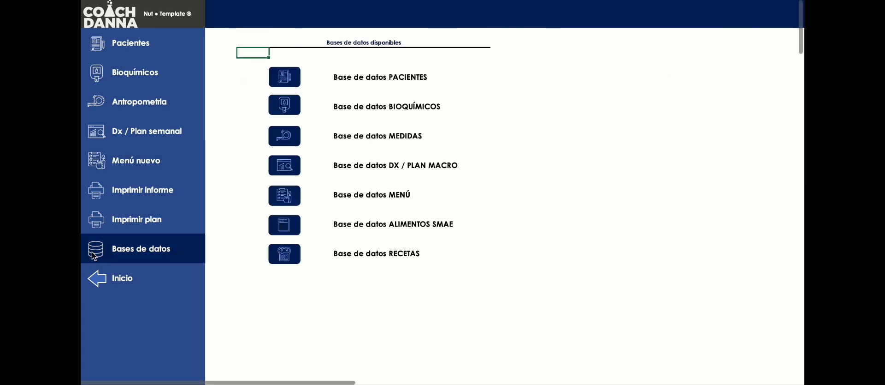
{"action": "left_click", "coordinate": [295, 231]}
- Examine the food rows and nutrient columns of the SMAE food database
{"action": "scroll", "coordinate": [314, 214], "scroll_direction": "down", "scroll_amount": 3}
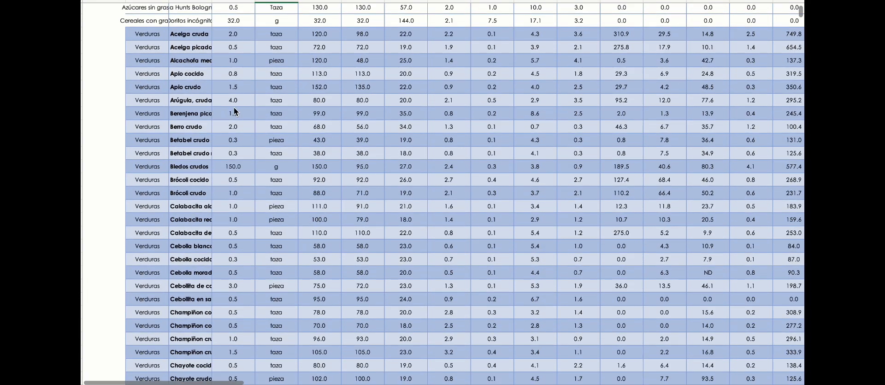
{"action": "left_click_drag", "start_coordinate": [165, 47], "coordinate": [180, 130]}
{"action": "scroll", "coordinate": [231, 126], "scroll_direction": "up", "scroll_amount": 5}
{"action": "scroll", "coordinate": [335, 121], "scroll_direction": "right", "scroll_amount": 2}
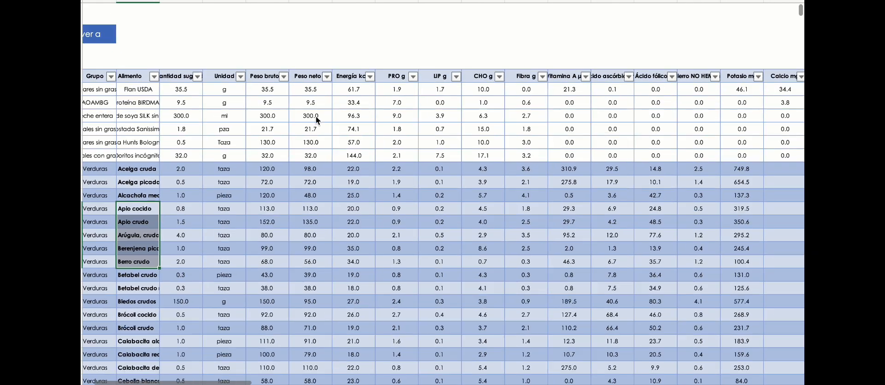
{"action": "scroll", "coordinate": [316, 115], "scroll_direction": "right", "scroll_amount": 5}
{"action": "scroll", "coordinate": [316, 115], "scroll_direction": "left", "scroll_amount": 6}
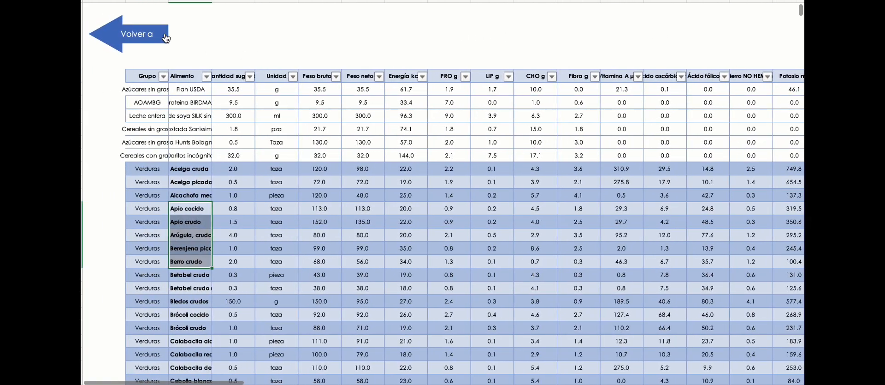
- Leave the food database and return to the Agregar nuevo alimento page of Menú nuevo
{"action": "left_click", "coordinate": [166, 38]}
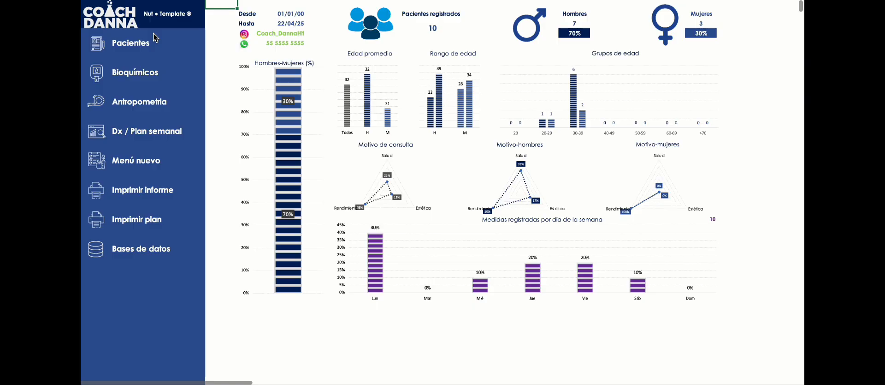
{"action": "left_click", "coordinate": [100, 159]}
{"action": "left_click", "coordinate": [490, 16]}
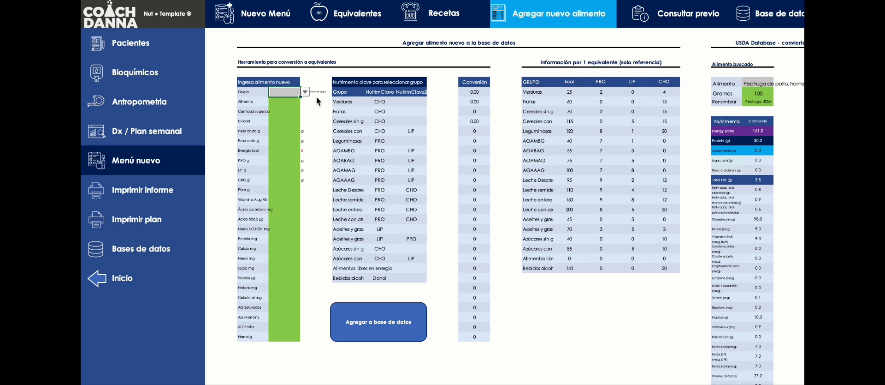
- Review the new-food entry fields from Grupo to Etanol by highlighting the whole input column
{"action": "left_click_drag", "start_coordinate": [292, 94], "coordinate": [281, 292]}
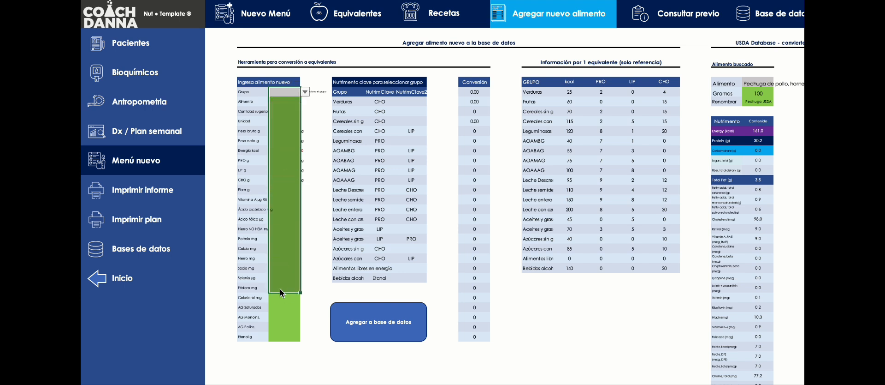
{"action": "left_click", "coordinate": [286, 304]}
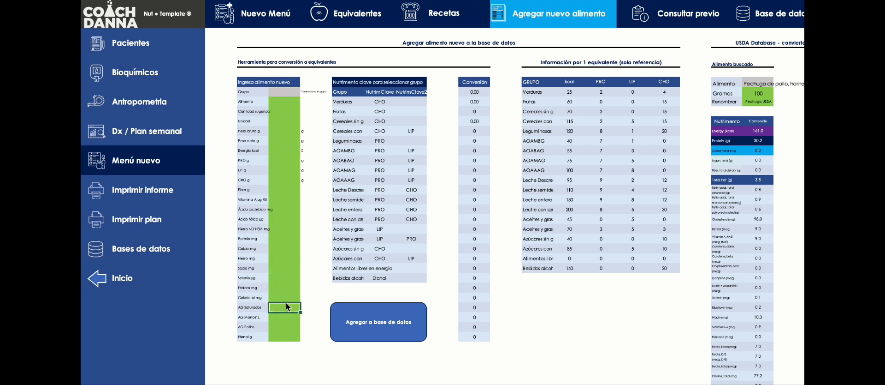
{"action": "left_click", "coordinate": [282, 92]}
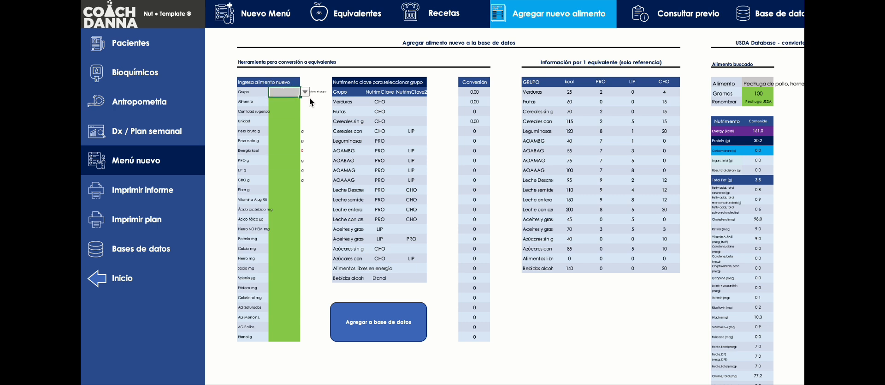
{"action": "left_click_drag", "start_coordinate": [286, 118], "coordinate": [298, 347]}
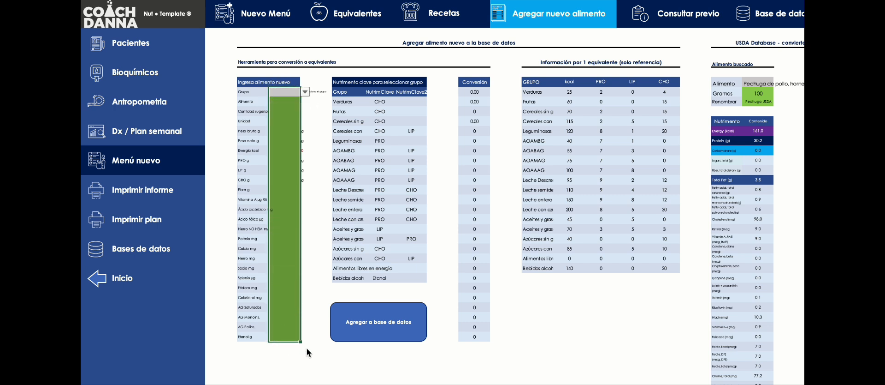
{"action": "left_click", "coordinate": [317, 111]}
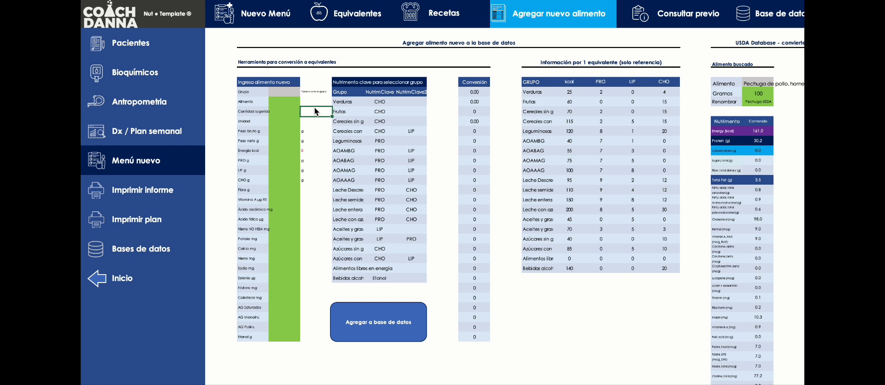
- Examine the Grupo entry, the key-nutrient table for choosing a group and the full Conversión column
{"action": "left_click", "coordinate": [287, 92]}
{"action": "left_click_drag", "start_coordinate": [350, 103], "coordinate": [421, 277]}
{"action": "left_click", "coordinate": [442, 277]}
{"action": "left_click_drag", "start_coordinate": [480, 94], "coordinate": [480, 337]}
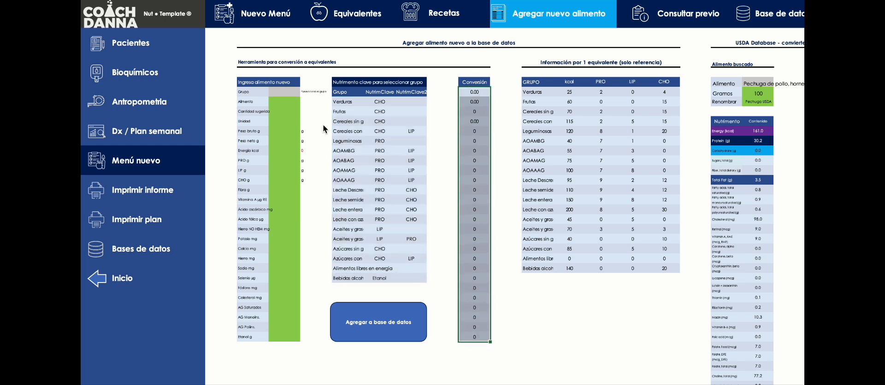
- Enter the new food Nutella with suggested quantity 100, unit g, and gross and net weight of 100 g each
{"action": "left_click", "coordinate": [292, 92]}
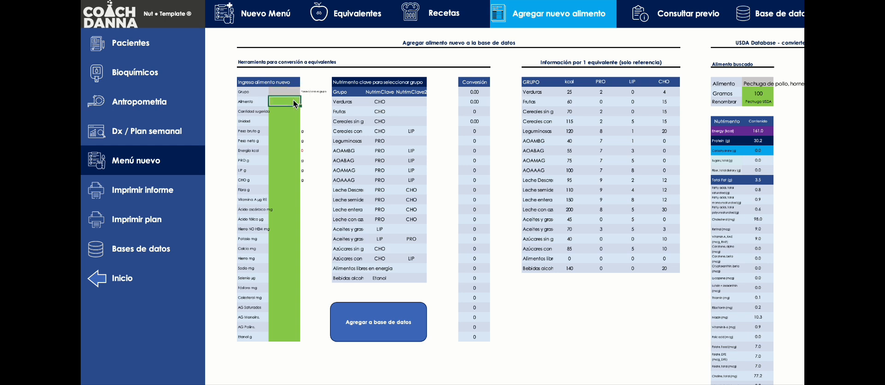
{"action": "left_click", "coordinate": [293, 100]}
{"action": "type", "text": "Nutella"}
{"action": "left_click", "coordinate": [292, 112]}
{"action": "type", "text": "100g"}
{"action": "left_click", "coordinate": [293, 119]}
{"action": "type", "text": "g"}
{"action": "left_click", "coordinate": [291, 133]}
{"action": "type", "text": "100"}
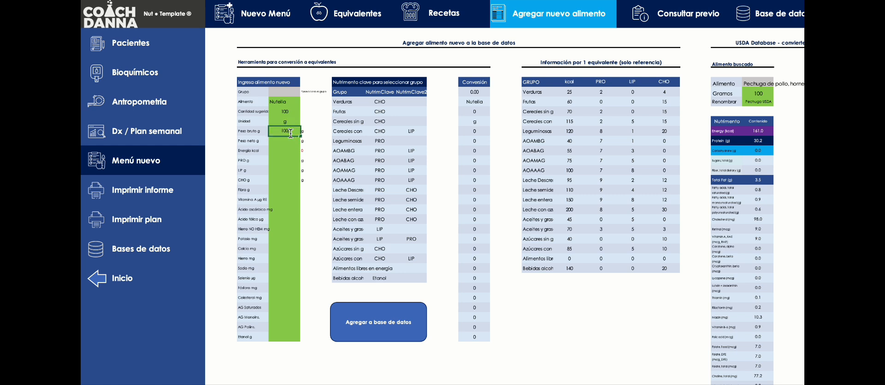
{"action": "type", "text": "100"}
- Set Nutella's energy to 300 kcal, PRO to 10 g, LIP to 15 g and CHO to 40 g
{"action": "left_click", "coordinate": [289, 153]}
{"action": "type", "text": "300"}
{"action": "type", "text": "40"}
{"action": "key", "text": "Return"}
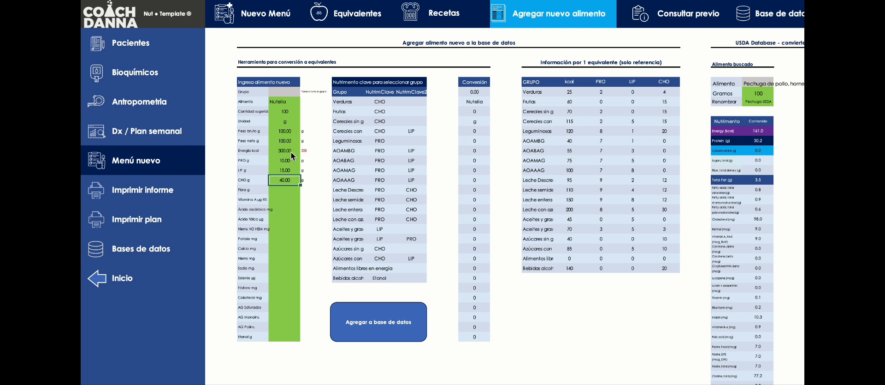
- Compare the entered energy and macronutrient values with the calculated kcal check beside the energy field
{"action": "left_click_drag", "start_coordinate": [291, 153], "coordinate": [293, 181]}
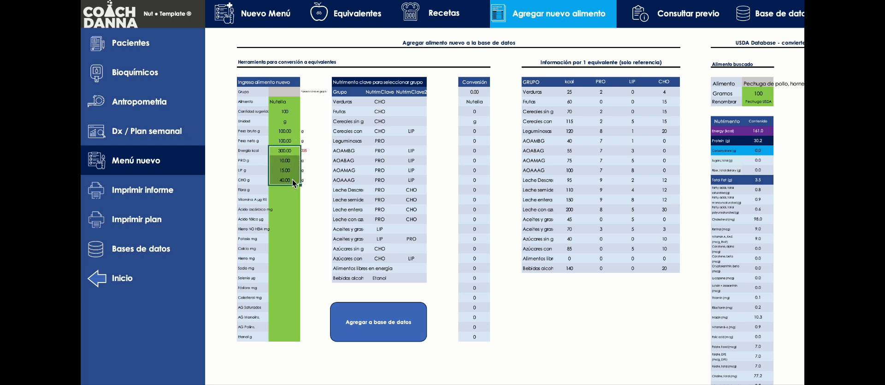
{"action": "left_click", "coordinate": [312, 150]}
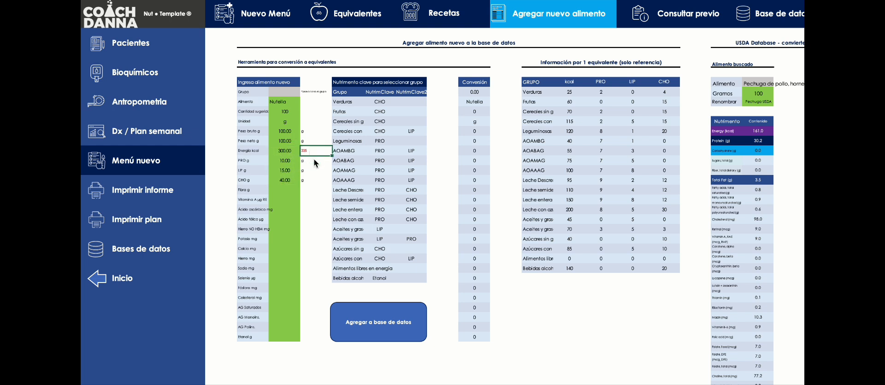
{"action": "mouse_move", "coordinate": [291, 162]}
{"action": "left_mouse_down"}
{"action": "mouse_move", "coordinate": [293, 180]}
{"action": "mouse_move", "coordinate": [295, 163]}
{"action": "left_mouse_up"}
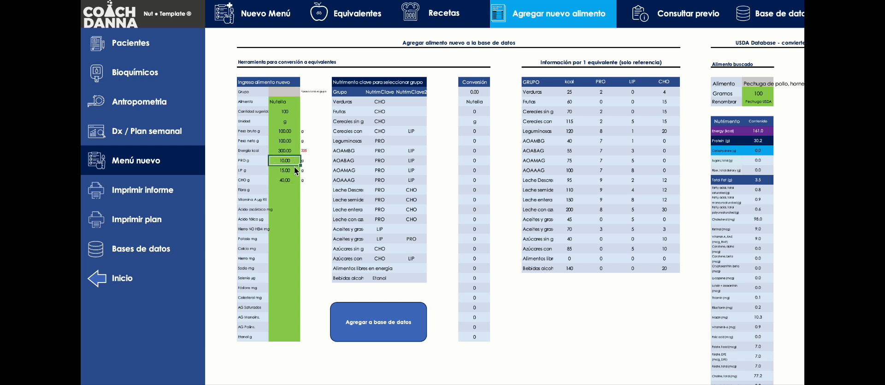
{"action": "left_click", "coordinate": [295, 171]}
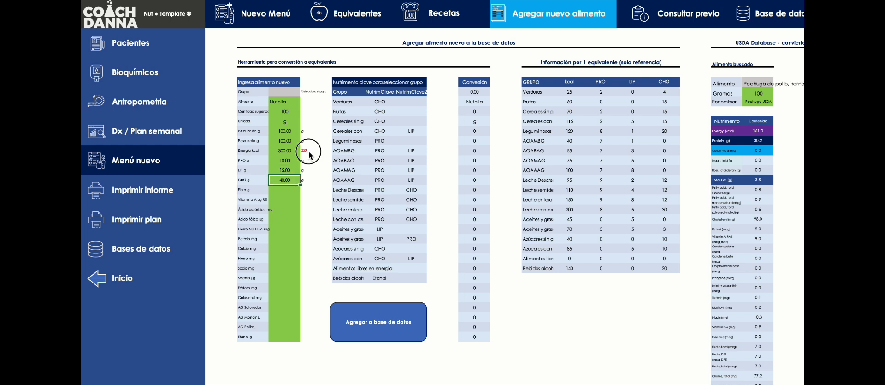
{"action": "left_click", "coordinate": [308, 151]}
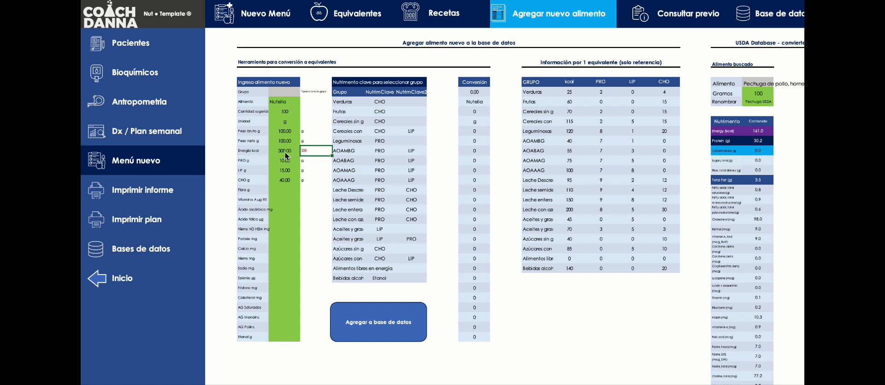
- Set Nutella's energy to 335 kcal and check it against the adjacent calculated value
{"action": "left_click", "coordinate": [287, 154]}
{"action": "type", "text": "335"}
{"action": "left_click", "coordinate": [311, 151]}
{"action": "left_click", "coordinate": [291, 151]}
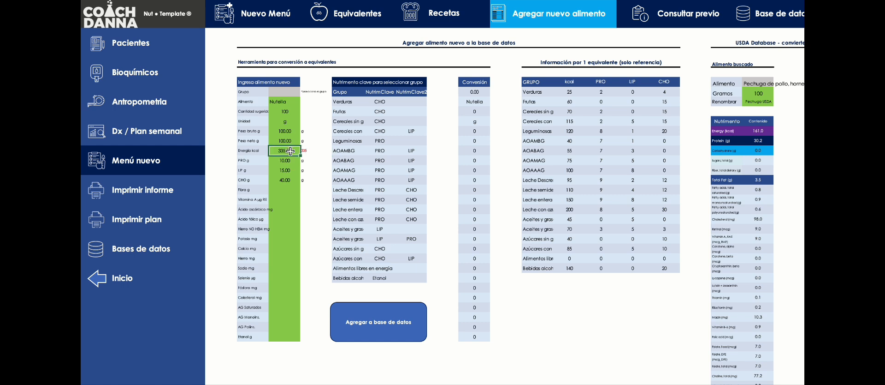
- Fill in fibre 2, vitamin A 3, ascorbic acid 4, folic acid 5, non-heme iron 6, potassium 7, calcium 8 and iron 9
{"action": "left_click", "coordinate": [287, 189]}
{"action": "type", "text": "3 4 5 6 7 "}
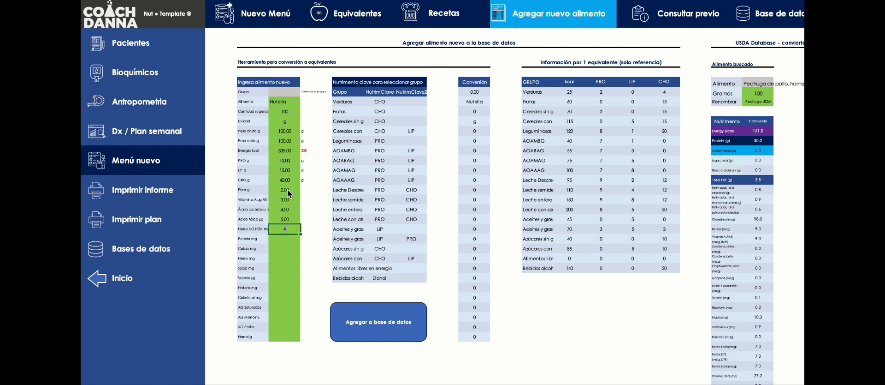
{"action": "type", "text": "8"}
{"action": "key", "text": "Return"}
{"action": "type", "text": "9"}
{"action": "key", "text": "Return"}
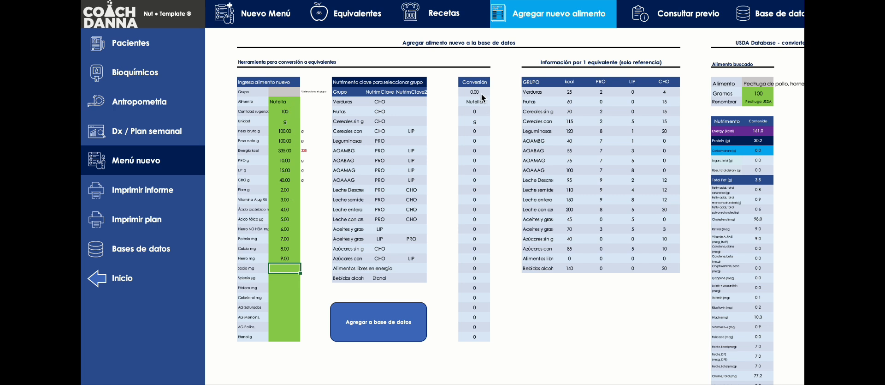
- Examine Nutella's Conversión column and the food groups available in the Grupo field
{"action": "left_click_drag", "start_coordinate": [481, 92], "coordinate": [485, 337]}
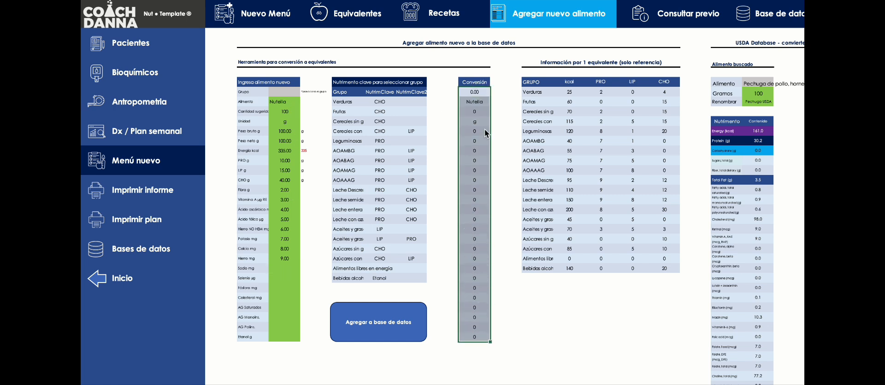
{"action": "left_click", "coordinate": [296, 92]}
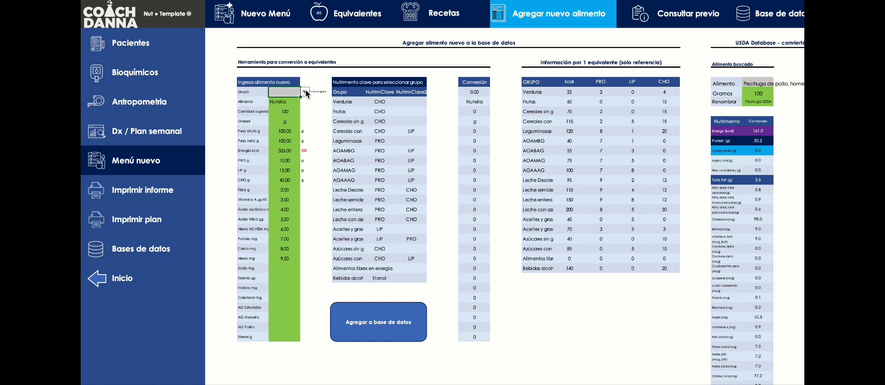
{"action": "left_click_drag", "start_coordinate": [475, 91], "coordinate": [474, 337]}
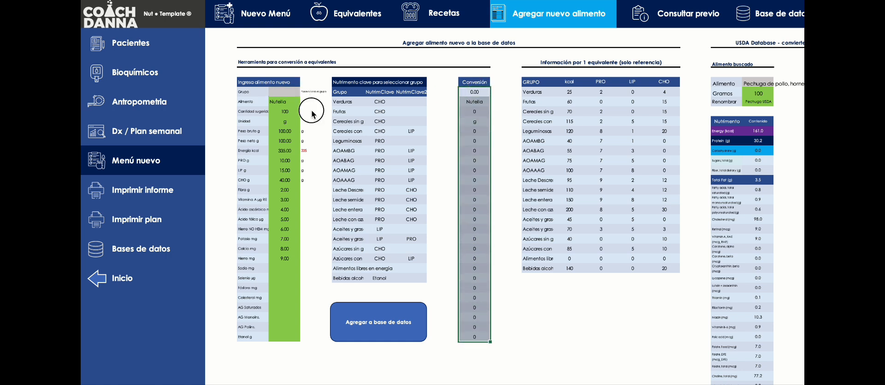
{"action": "left_click", "coordinate": [288, 92]}
{"action": "left_click", "coordinate": [306, 91]}
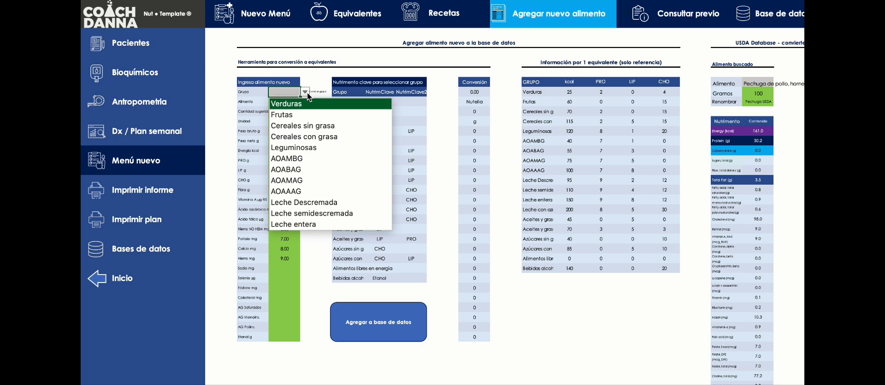
{"action": "left_click", "coordinate": [306, 91]}
- Set Nutella's LIP to 20 g and its energy to 380 kcal
{"action": "left_click", "coordinate": [289, 182]}
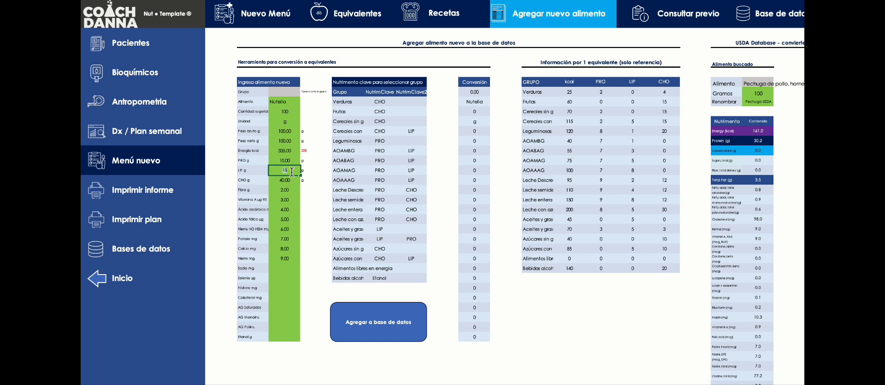
{"action": "type", "text": "20"}
{"action": "key", "text": "Return"}
{"action": "left_click", "coordinate": [295, 149]}
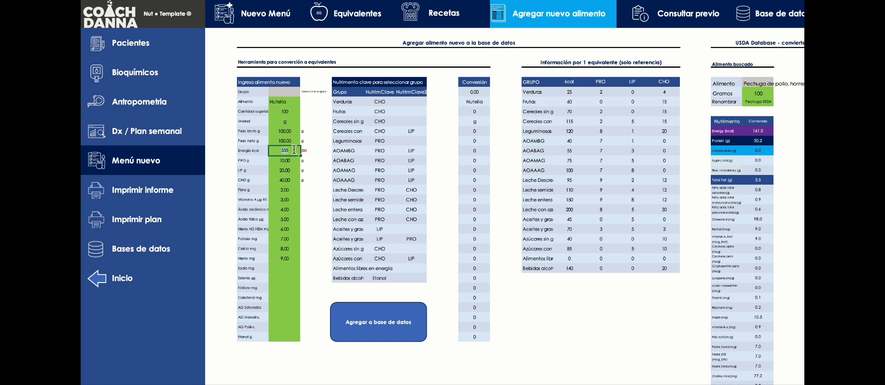
{"action": "type", "text": "380"}
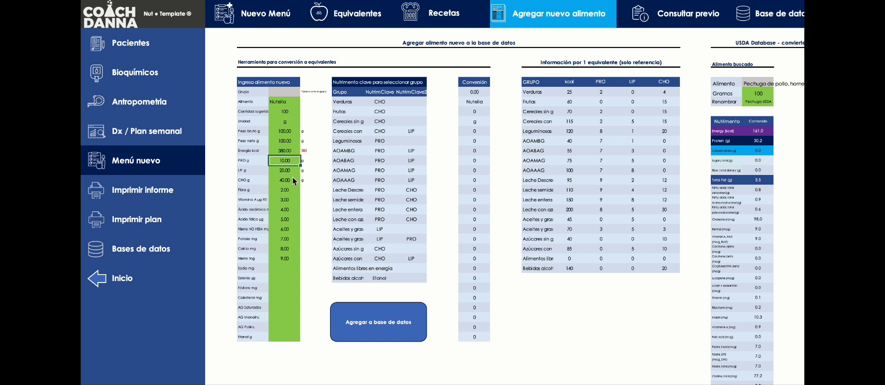
- Check the key nutrients of the sugars-with-fat group and assign Nutella to Azúcares con grasa
{"action": "left_click", "coordinate": [292, 178]}
{"action": "left_click", "coordinate": [386, 259]}
{"action": "left_click", "coordinate": [413, 259]}
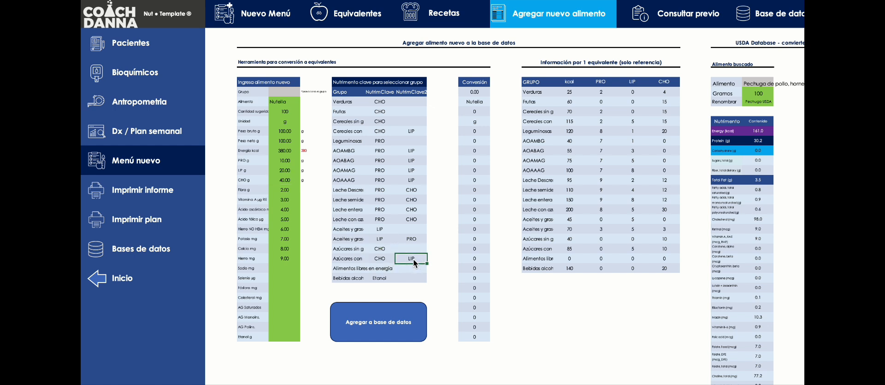
{"action": "left_click", "coordinate": [348, 261]}
{"action": "left_click", "coordinate": [293, 92]}
{"action": "left_click", "coordinate": [305, 91]}
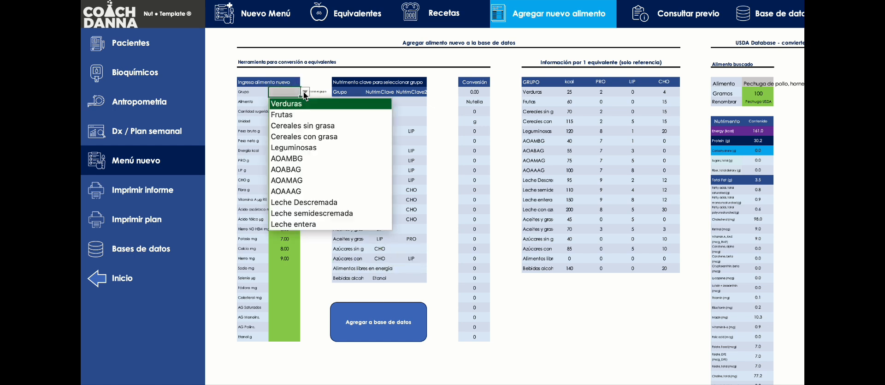
{"action": "scroll", "coordinate": [305, 199], "scroll_direction": "down", "scroll_amount": 3}
{"action": "left_click", "coordinate": [309, 199]}
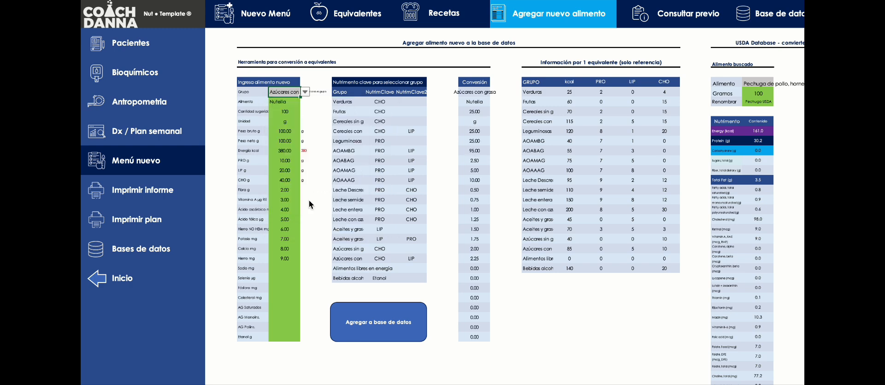
- Compare Nutella's entered values with the converted amounts per equivalent, including suggested quantity and CHO
{"action": "left_click_drag", "start_coordinate": [480, 92], "coordinate": [478, 336]}
{"action": "left_click", "coordinate": [442, 201]}
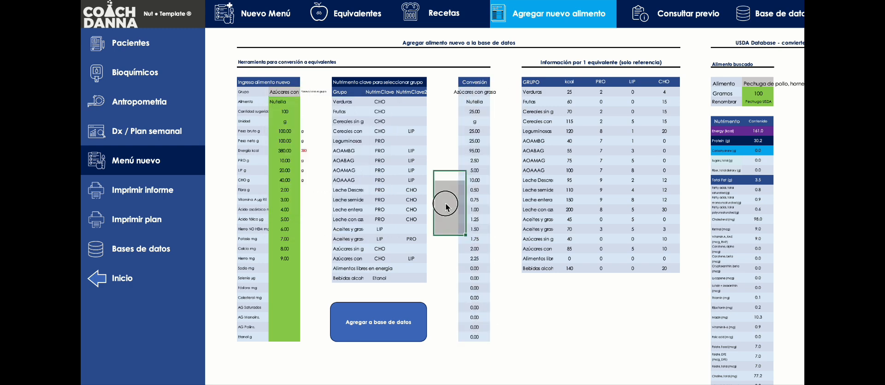
{"action": "left_click", "coordinate": [483, 109]}
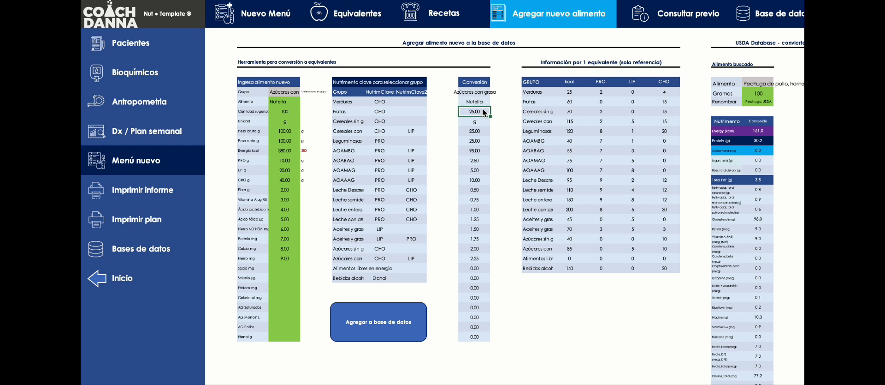
{"action": "left_click_drag", "start_coordinate": [294, 104], "coordinate": [288, 238]}
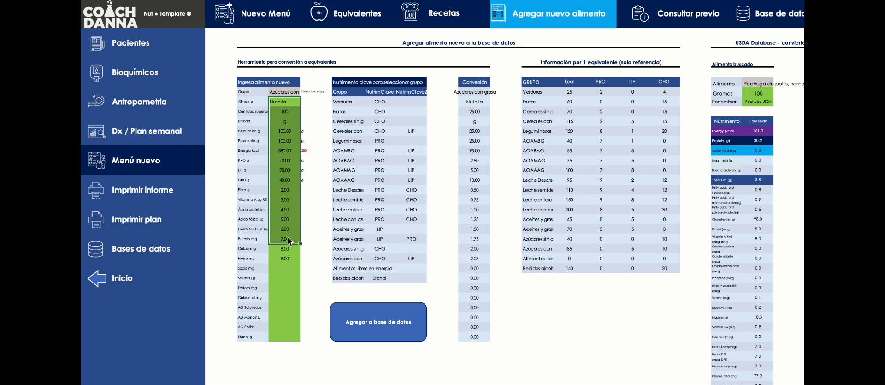
{"action": "left_click", "coordinate": [483, 111]}
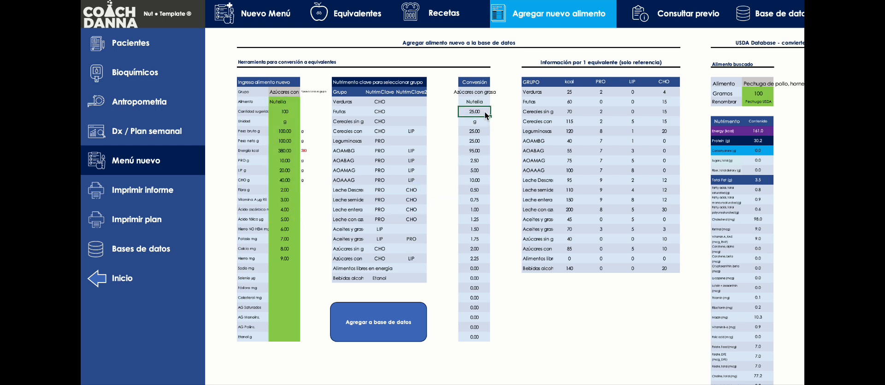
{"action": "left_click", "coordinate": [480, 181]}
- Review the reference LIP and CHO values per equivalent for the fats and sugars groups
{"action": "left_click_drag", "start_coordinate": [542, 229], "coordinate": [651, 229]}
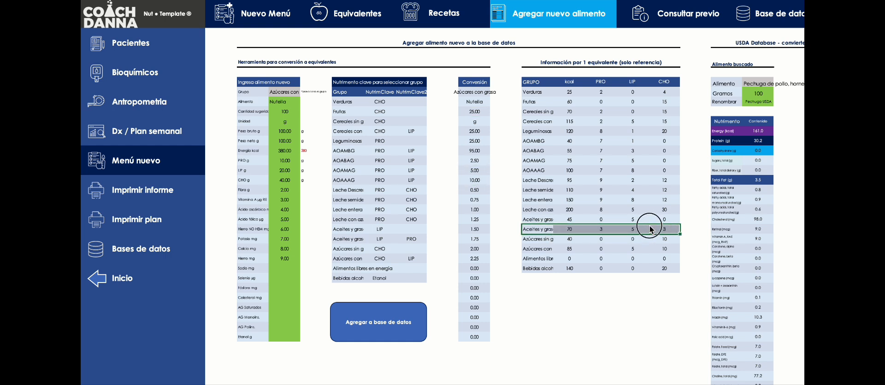
{"action": "left_click", "coordinate": [540, 236]}
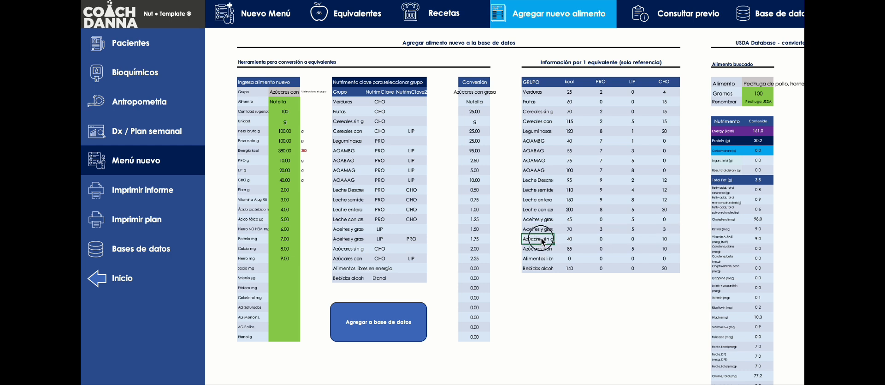
{"action": "left_click_drag", "start_coordinate": [544, 240], "coordinate": [661, 248]}
{"action": "left_click", "coordinate": [668, 250]}
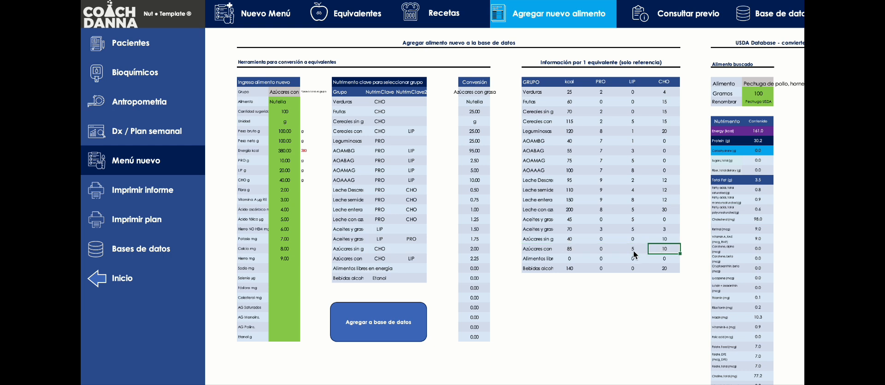
{"action": "left_click", "coordinate": [633, 249]}
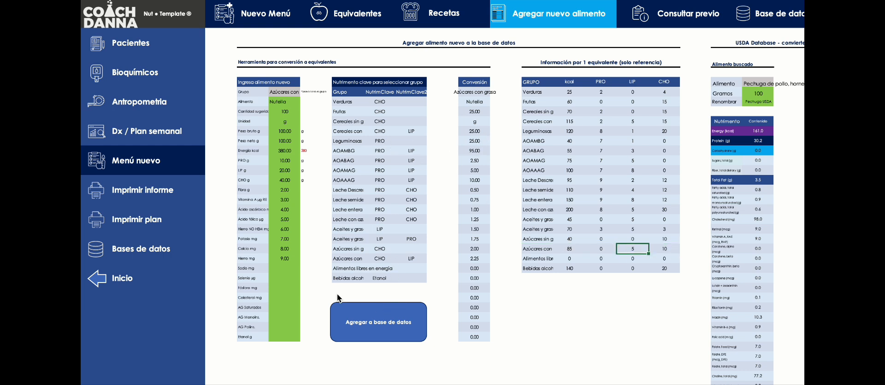
- Clear Nutella's group and choose Azúcares con grasa again
{"action": "left_click", "coordinate": [289, 94]}
{"action": "key", "text": "Delete"}
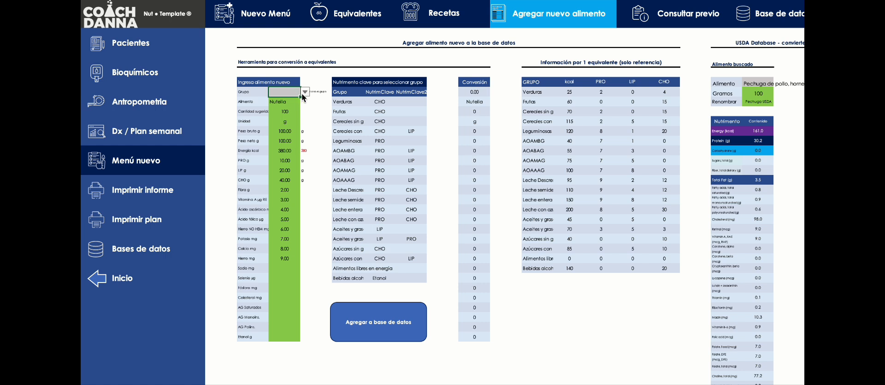
{"action": "left_click", "coordinate": [302, 93]}
{"action": "scroll", "coordinate": [308, 183], "scroll_direction": "down", "scroll_amount": 3}
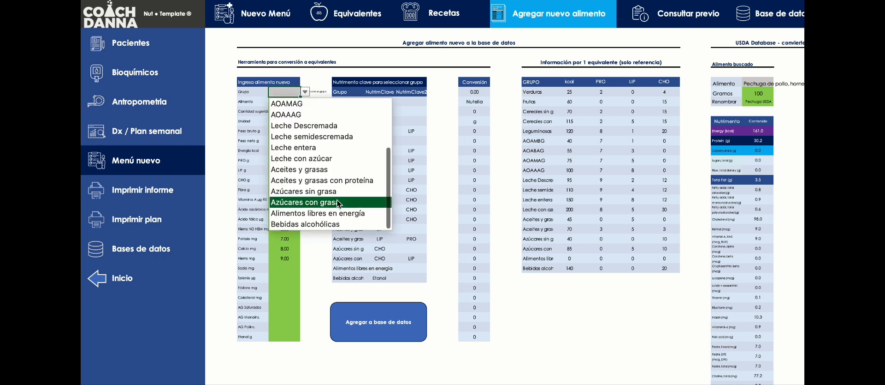
{"action": "left_click", "coordinate": [336, 202]}
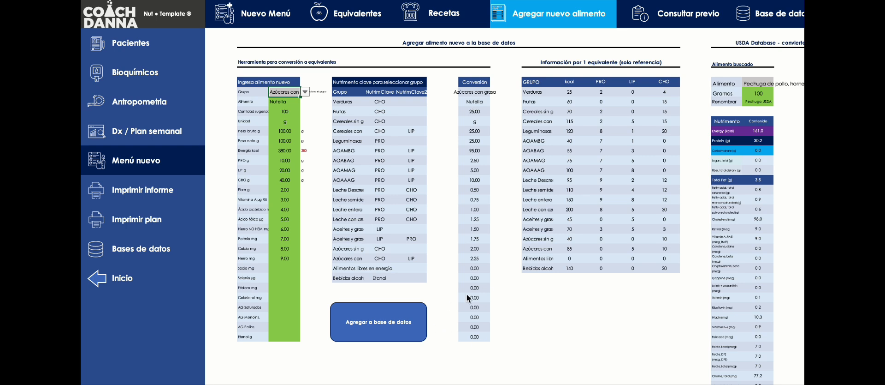
- View the equivalents sheet briefly, return to the new-food form and add Nutella to the food database
{"action": "left_click", "coordinate": [319, 19]}
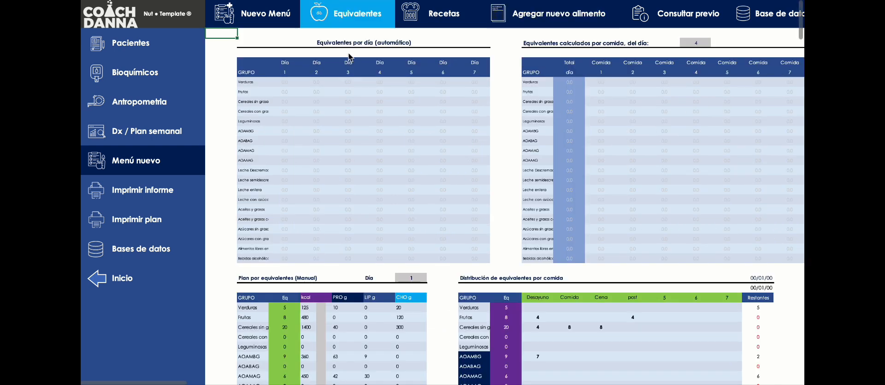
{"action": "left_click", "coordinate": [498, 22]}
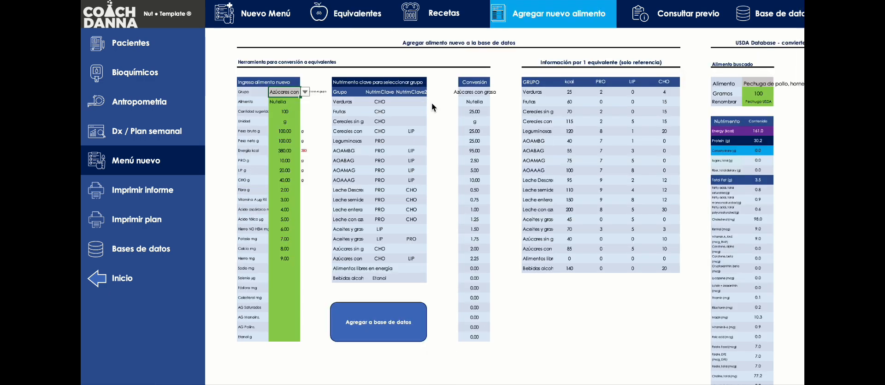
{"action": "left_click", "coordinate": [358, 323]}
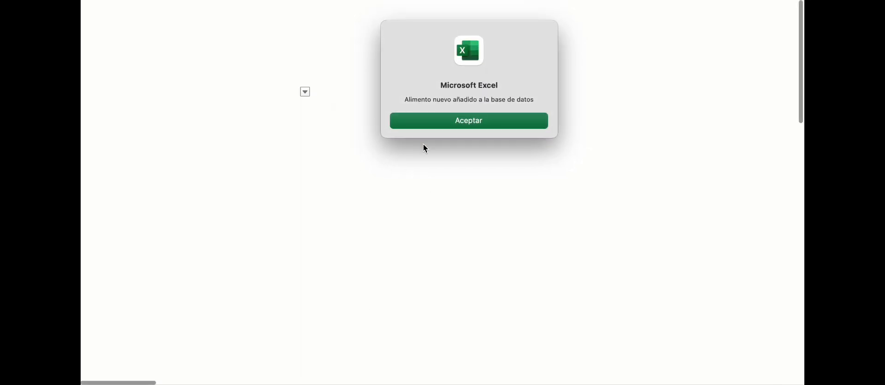
{"action": "left_click", "coordinate": [423, 125]}
- Open the ALIMENTOS SMAE database, check Nutella's name, quantity and unit in its new row, and return to the main page
{"action": "left_click", "coordinate": [124, 242]}
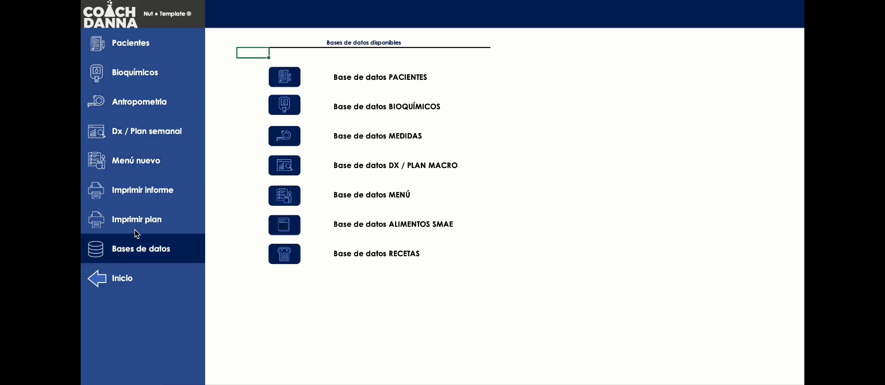
{"action": "left_click", "coordinate": [293, 227]}
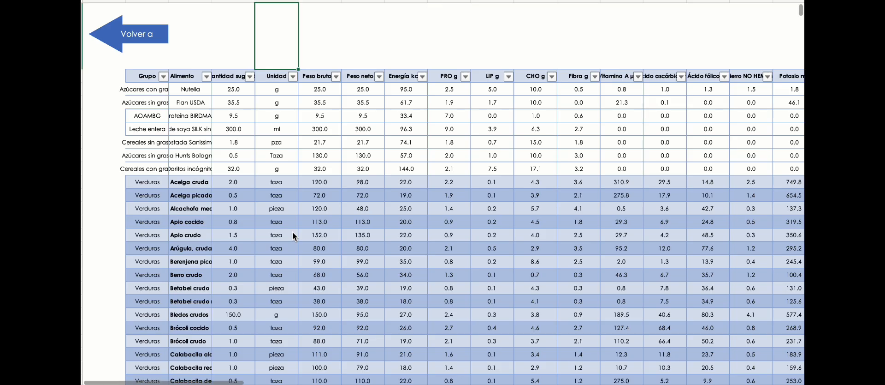
{"action": "left_click", "coordinate": [192, 90]}
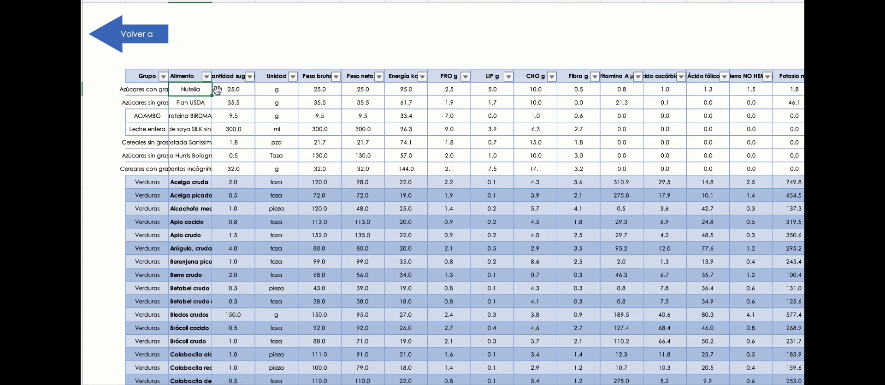
{"action": "left_click", "coordinate": [277, 89]}
{"action": "left_click", "coordinate": [244, 91]}
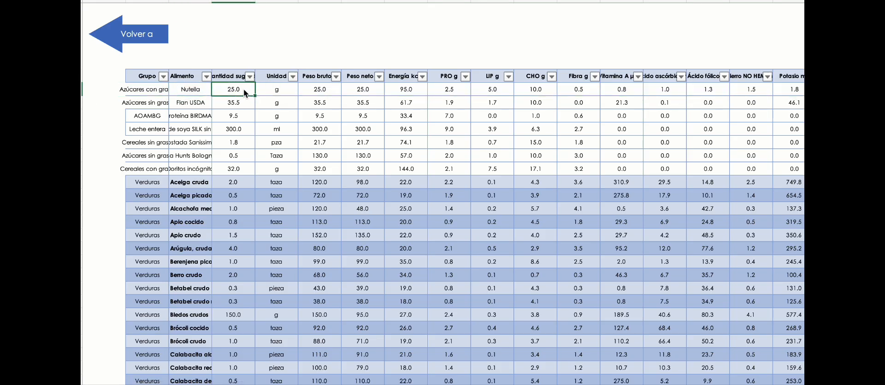
{"action": "left_click", "coordinate": [131, 34]}
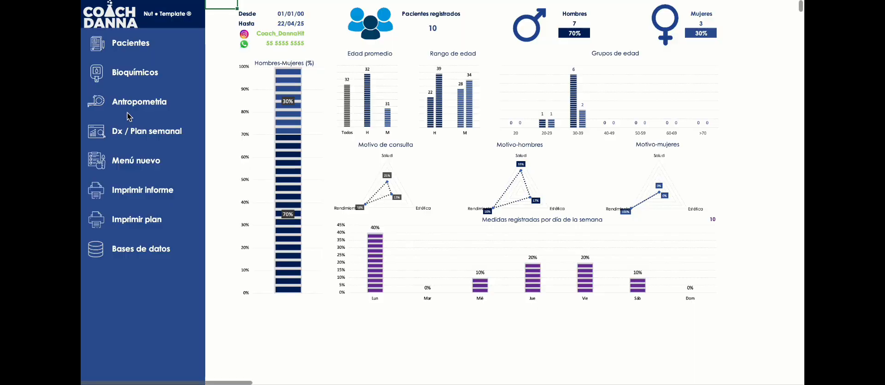
- In a new menu, add Nutella as the first food of Menú 1 meal No. 1 with 75 grams
{"action": "left_click", "coordinate": [115, 159]}
{"action": "left_click", "coordinate": [411, 284]}
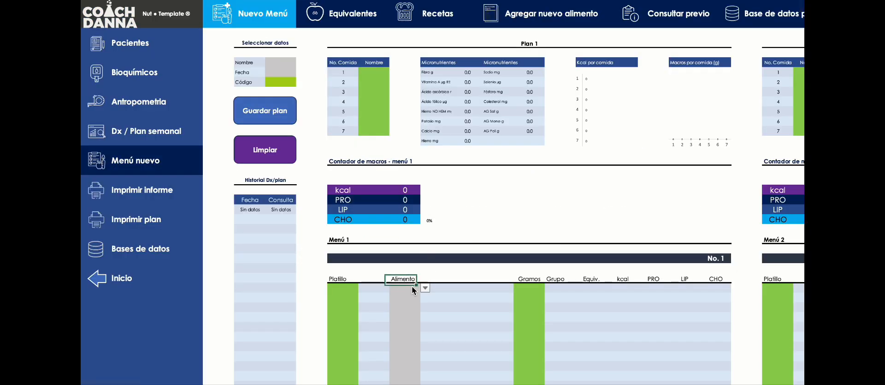
{"action": "type", "text": "nutell"}
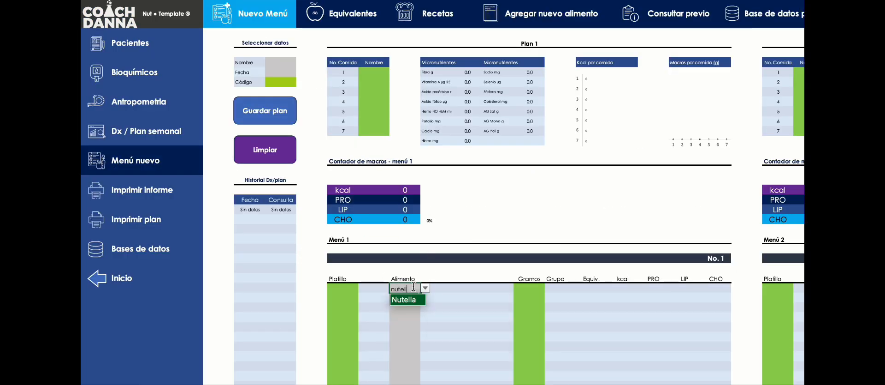
{"action": "left_click", "coordinate": [416, 300]}
{"action": "left_click", "coordinate": [521, 288]}
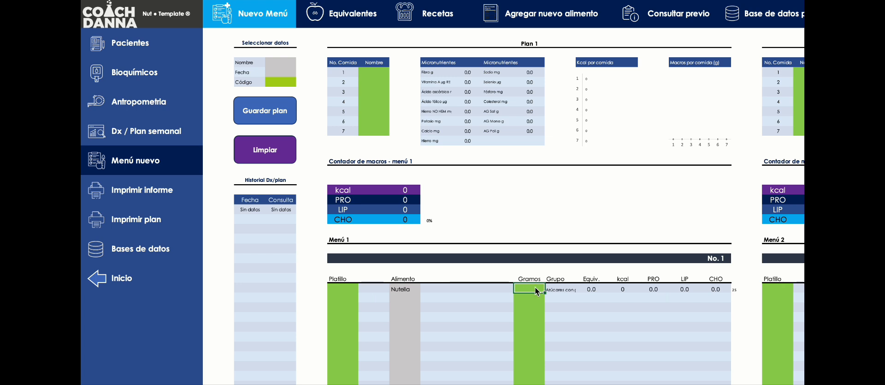
{"action": "type", "text": "75"}
{"action": "key", "text": "Return"}
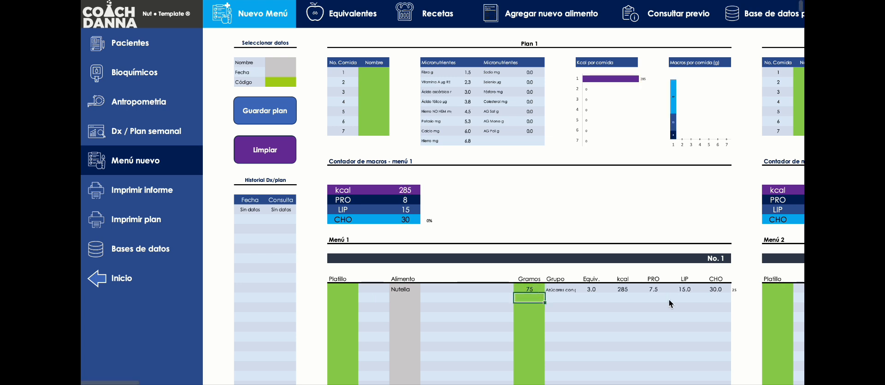
- Remove the grams and the Nutella entry from the first food row of Menú 1
{"action": "left_click", "coordinate": [530, 289]}
{"action": "key", "text": "Delete"}
{"action": "left_click", "coordinate": [406, 288]}
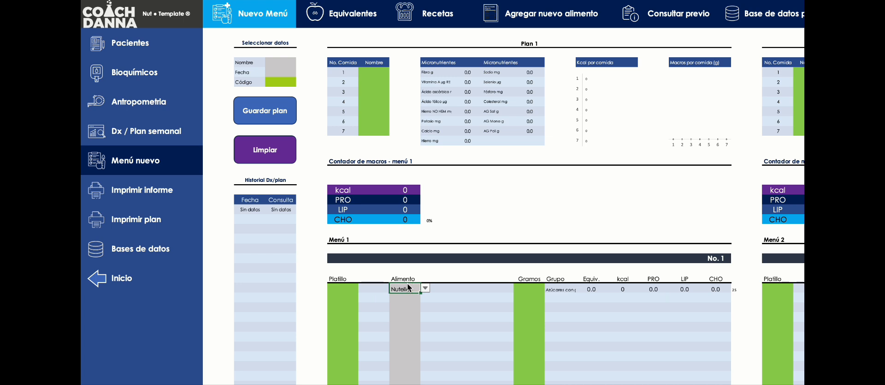
{"action": "key", "text": "Delete"}
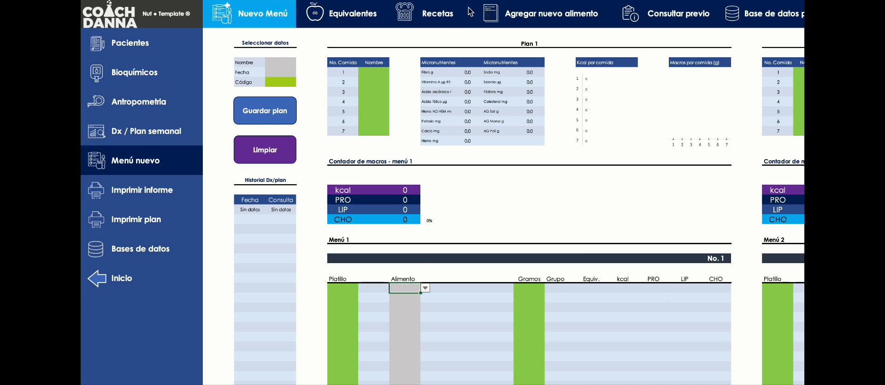
- Open the page for adding a new food and look over its manual conversion tool and USDA Database section
{"action": "left_click", "coordinate": [487, 14]}
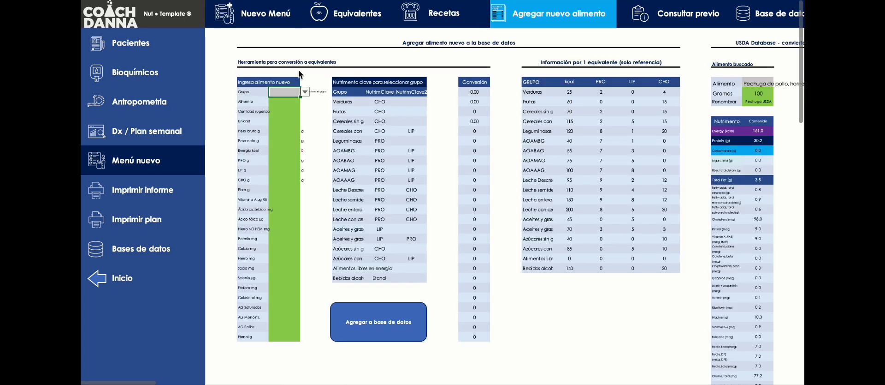
{"action": "left_click_drag", "start_coordinate": [258, 45], "coordinate": [287, 106]}
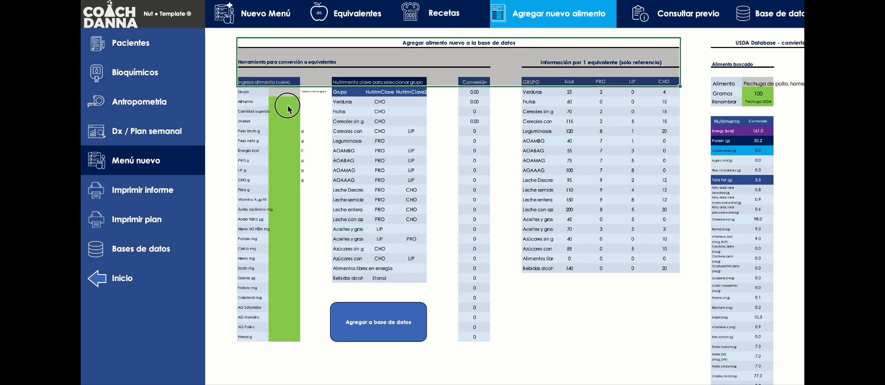
{"action": "left_click", "coordinate": [411, 64]}
{"action": "scroll", "coordinate": [441, 68], "scroll_direction": "right", "scroll_amount": 5}
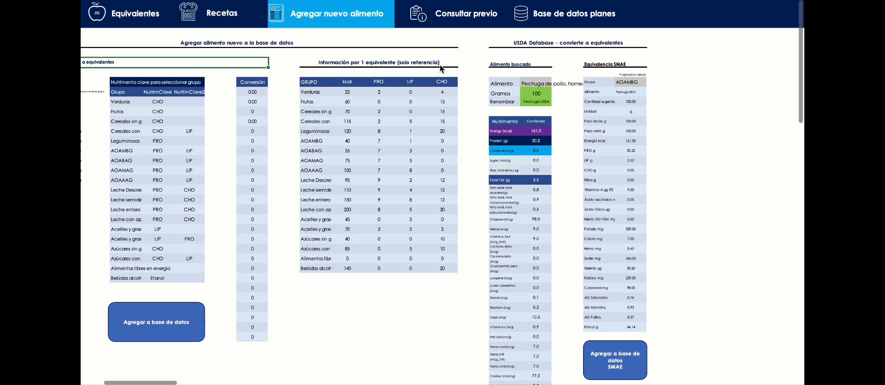
{"action": "left_click_drag", "start_coordinate": [501, 43], "coordinate": [589, 238]}
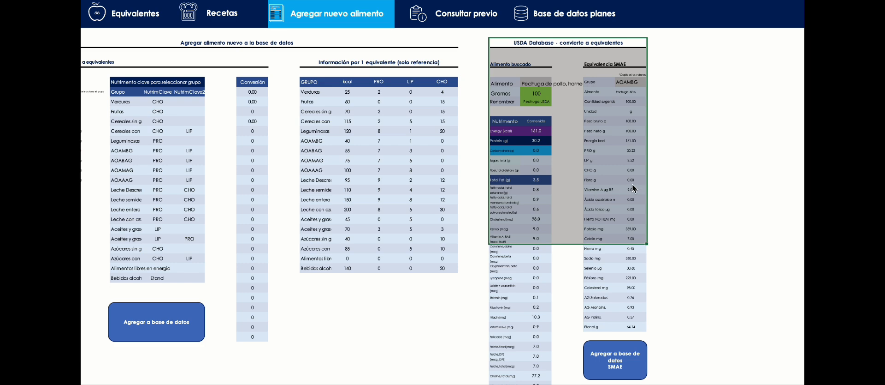
- Clear the food, grams and rename fields of the USDA converter and the group in its SMAE equivalence
{"action": "left_click", "coordinate": [541, 82]}
{"action": "key", "text": "Delete"}
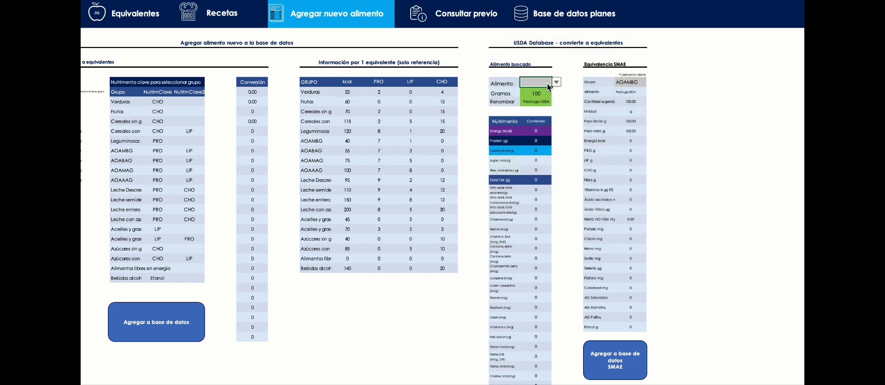
{"action": "left_click", "coordinate": [547, 93]}
{"action": "key", "text": "Delete"}
{"action": "left_click", "coordinate": [547, 101]}
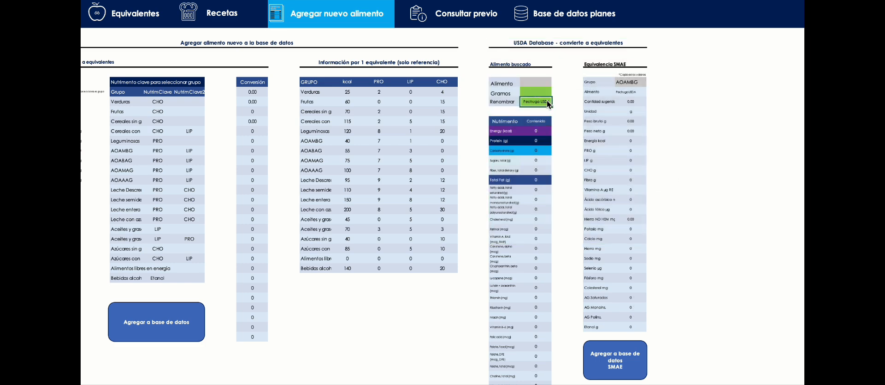
{"action": "key", "text": "Delete"}
{"action": "scroll", "coordinate": [547, 101], "scroll_direction": "left", "scroll_amount": 5}
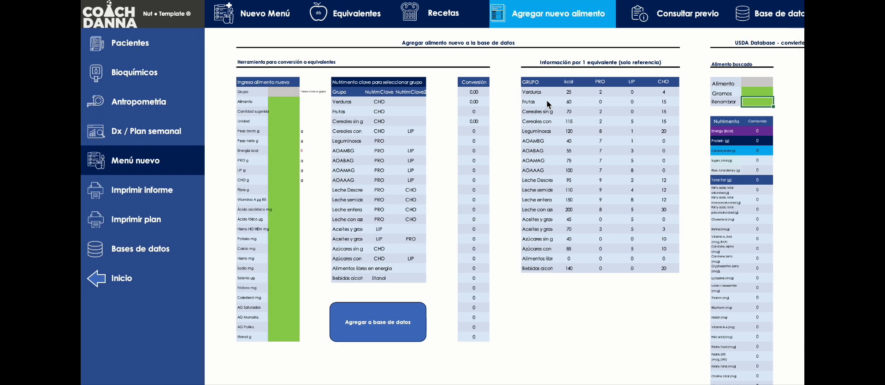
{"action": "left_click", "coordinate": [750, 83]}
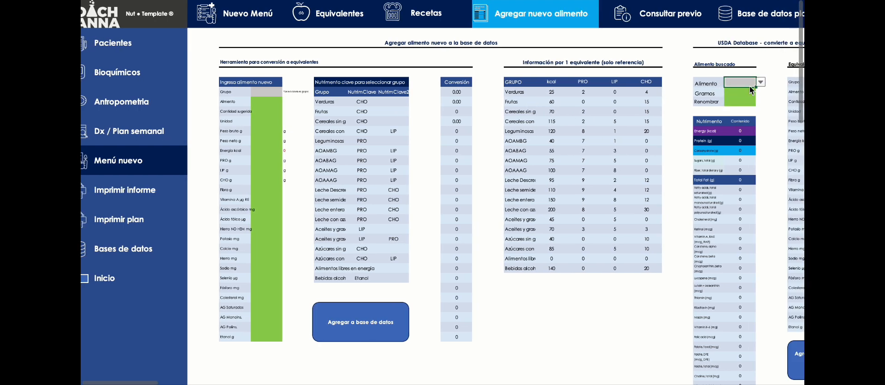
{"action": "scroll", "coordinate": [750, 92], "scroll_direction": "right", "scroll_amount": 2}
{"action": "scroll", "coordinate": [751, 106], "scroll_direction": "right", "scroll_amount": 1}
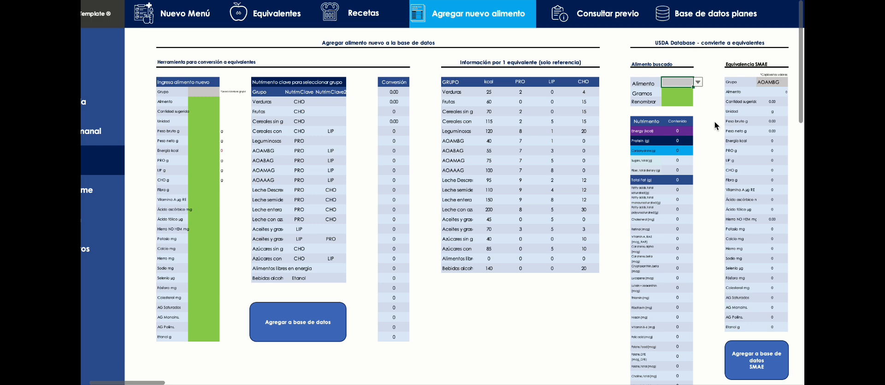
{"action": "left_click", "coordinate": [771, 83]}
- Search the USDA foods for "Pechuga de pollo" and choose "Pechuga de pollo, horneada, asada o asada, sin piel, cruda"
{"action": "left_click", "coordinate": [690, 82]}
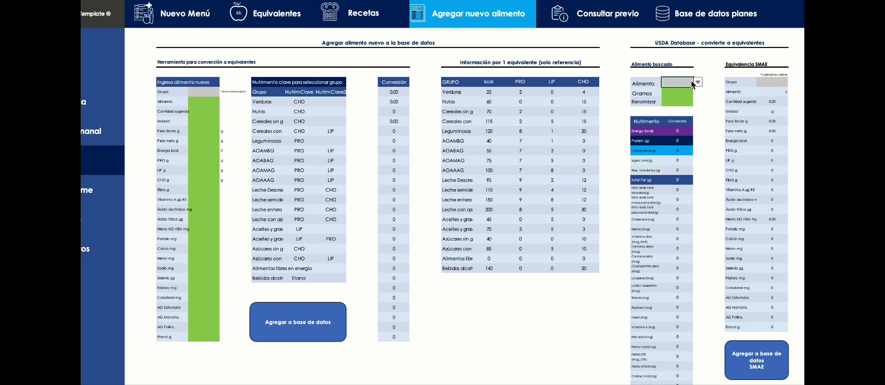
{"action": "type", "text": "Pechuga"}
{"action": "scroll", "coordinate": [613, 226], "scroll_direction": "right", "scroll_amount": 5}
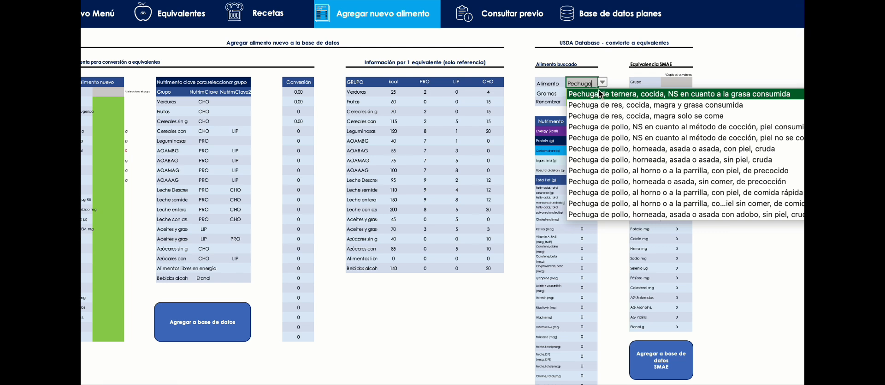
{"action": "type", "text": "de pollo"}
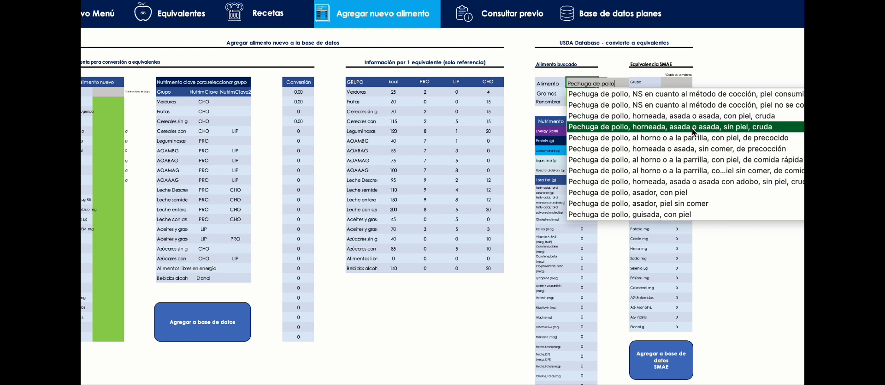
{"action": "left_click", "coordinate": [693, 129]}
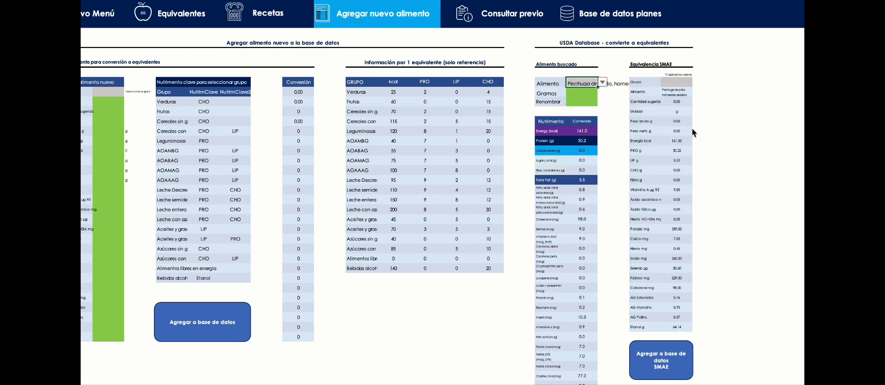
- Set the USDA food's quantity to 100 grams and rename it "Pechuga USDA"
{"action": "left_click", "coordinate": [677, 92]}
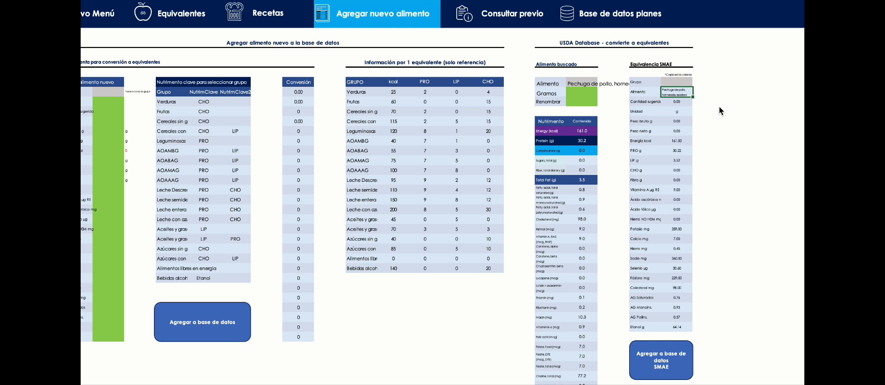
{"action": "left_click", "coordinate": [576, 92]}
{"action": "type", "text": "100"}
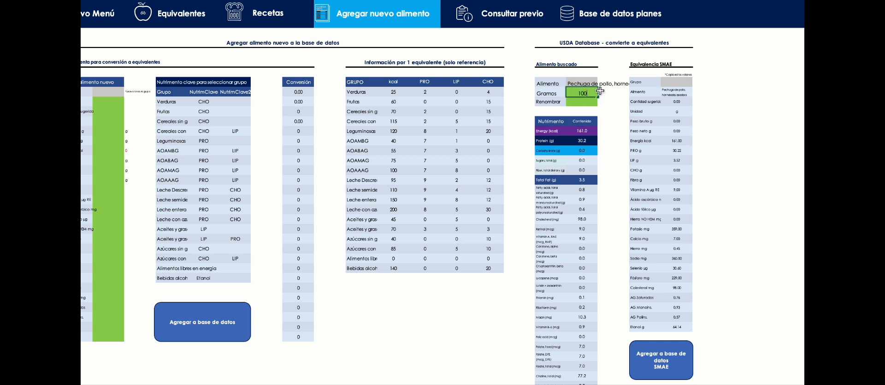
{"action": "left_click", "coordinate": [593, 99]}
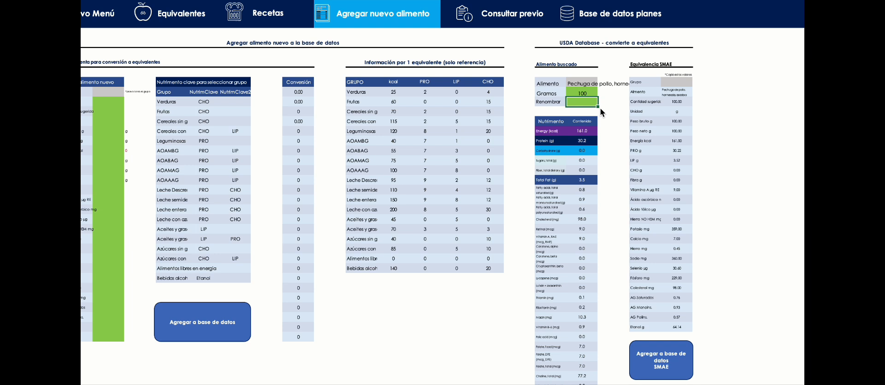
{"action": "left_click", "coordinate": [589, 82]}
{"action": "left_click", "coordinate": [592, 102]}
{"action": "left_click", "coordinate": [671, 96]}
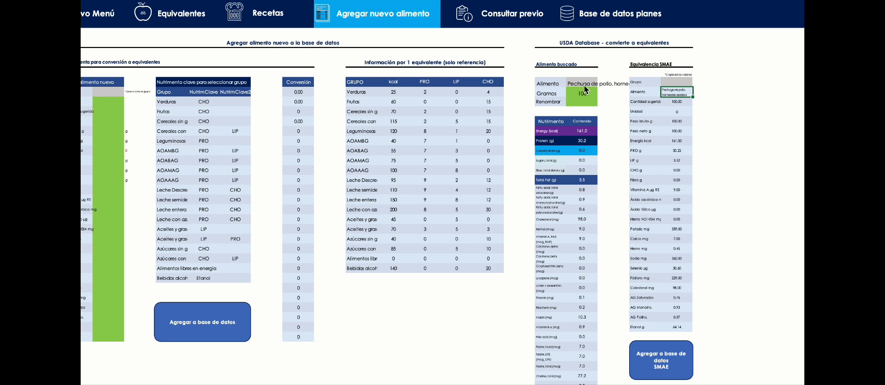
{"action": "left_click", "coordinate": [584, 86]}
{"action": "type", "text": "Pechuga USDA"}
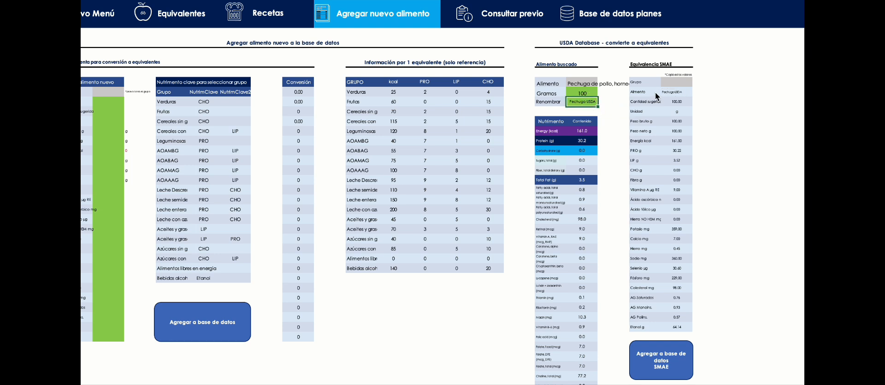
- Assign the AOAMBG group to Pechuga USDA in the SMAE equivalence and add the food to the SMAE database
{"action": "left_click", "coordinate": [663, 93]}
{"action": "left_click", "coordinate": [595, 102]}
{"action": "left_click", "coordinate": [674, 85]}
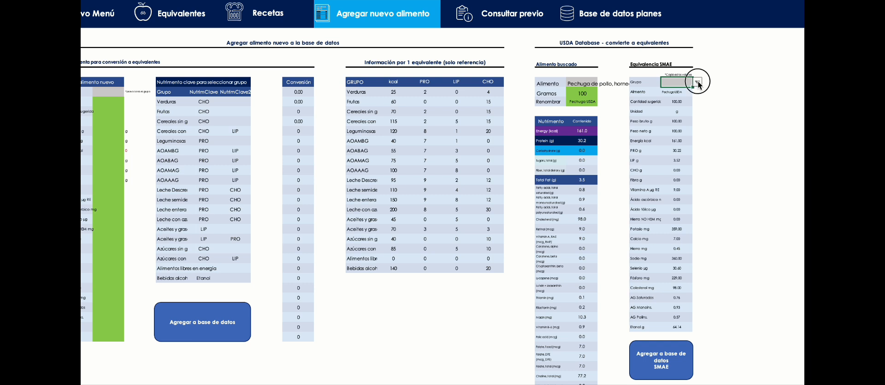
{"action": "left_click", "coordinate": [697, 82]}
{"action": "scroll", "coordinate": [714, 157], "scroll_direction": "down", "scroll_amount": 1}
{"action": "scroll", "coordinate": [715, 156], "scroll_direction": "down", "scroll_amount": 3}
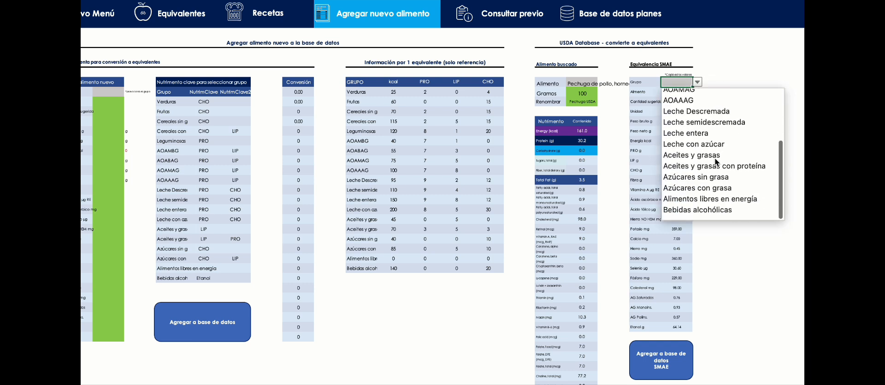
{"action": "scroll", "coordinate": [714, 157], "scroll_direction": "up", "scroll_amount": 3}
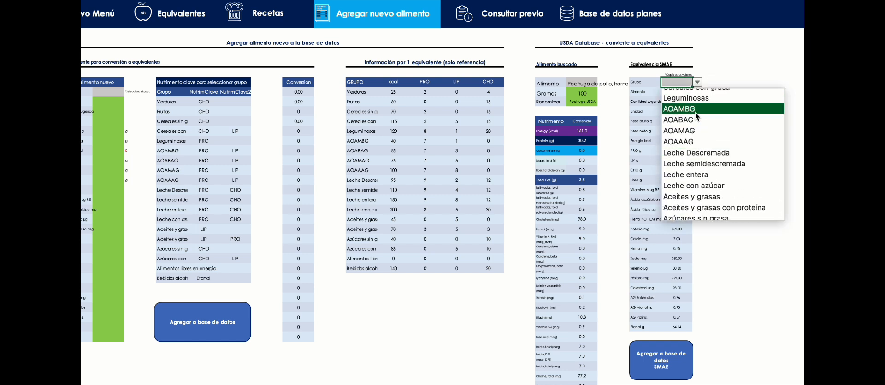
{"action": "left_click", "coordinate": [695, 111]}
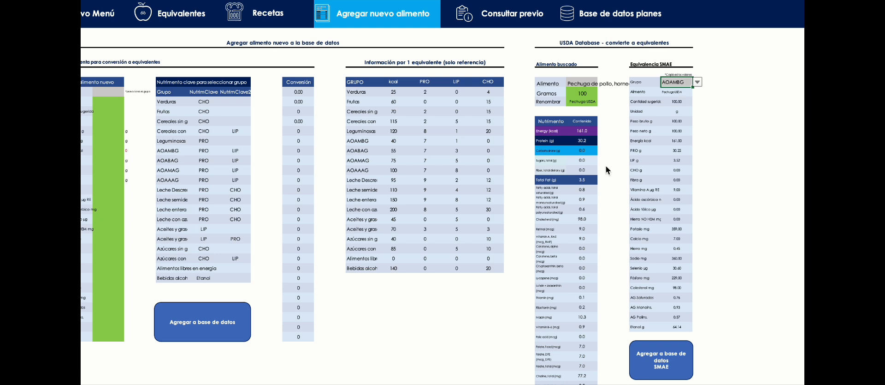
{"action": "left_click", "coordinate": [669, 363]}
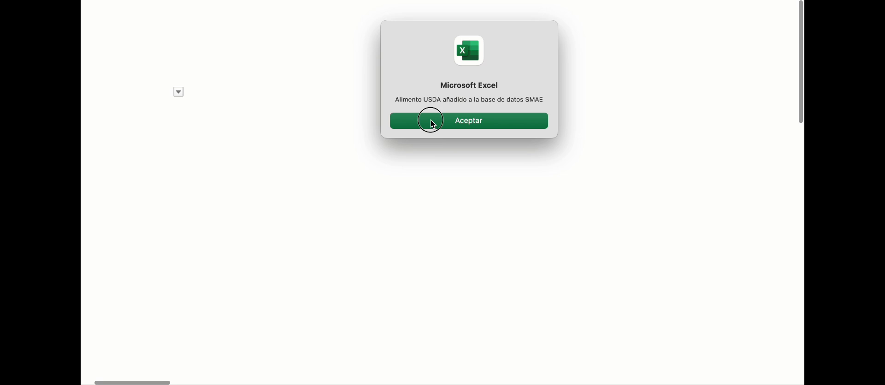
{"action": "left_click", "coordinate": [433, 123]}
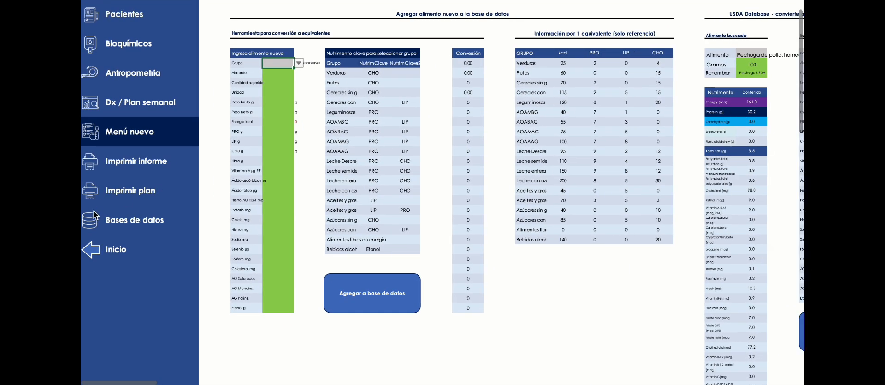
- Open the SMAE food database, check Pechuga USDA's name, suggested quantity, protein and lipids, and return to the main page
{"action": "left_click", "coordinate": [94, 216]}
{"action": "left_click", "coordinate": [289, 226]}
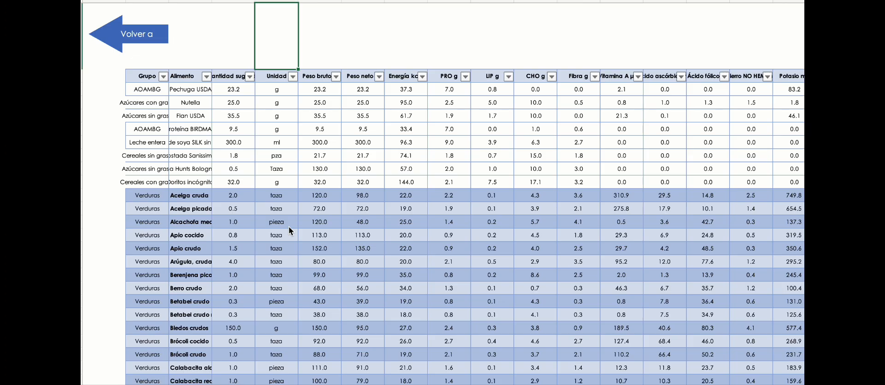
{"action": "left_click", "coordinate": [176, 88]}
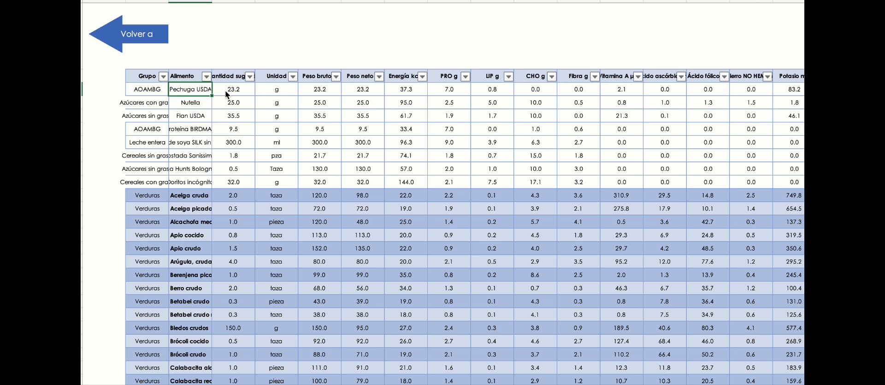
{"action": "left_click", "coordinate": [248, 89]}
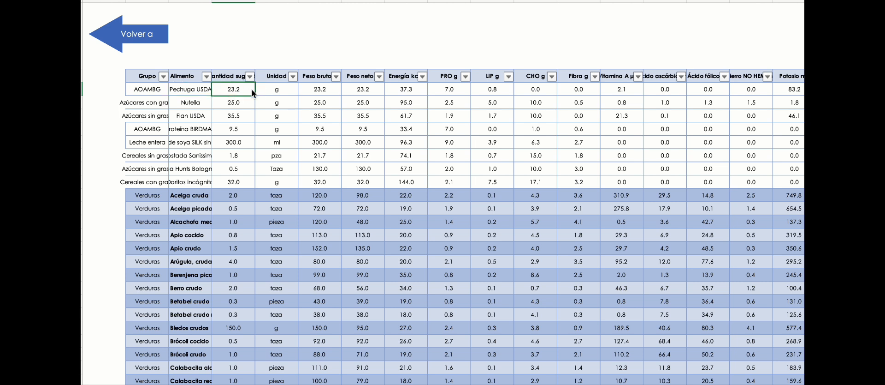
{"action": "left_click", "coordinate": [454, 94]}
{"action": "left_click", "coordinate": [500, 89]}
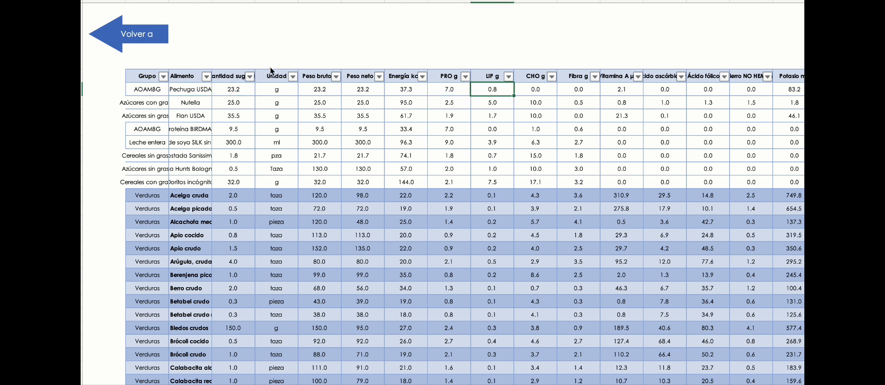
{"action": "left_click", "coordinate": [124, 46]}
- In a new menu, add Pechuga USDA as the first food of Menú 1 meal No. 1 with 46 grams and check its equivalents
{"action": "left_click", "coordinate": [99, 162]}
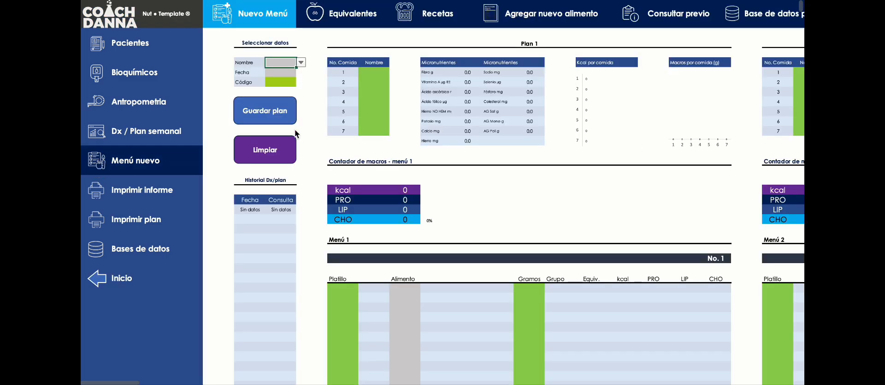
{"action": "left_click", "coordinate": [410, 283]}
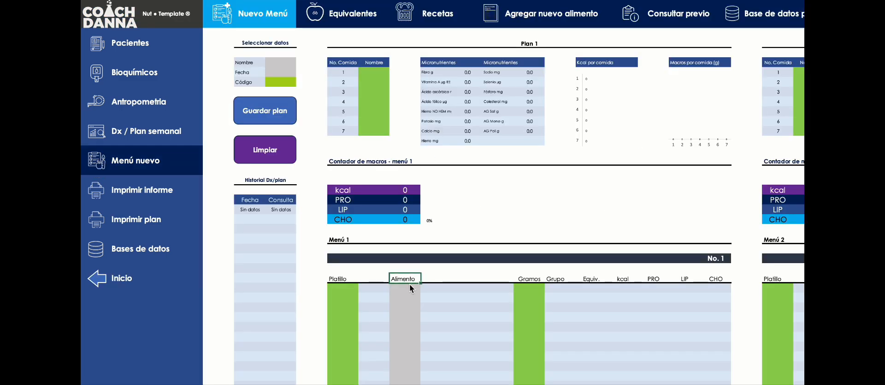
{"action": "type", "text": "usda"}
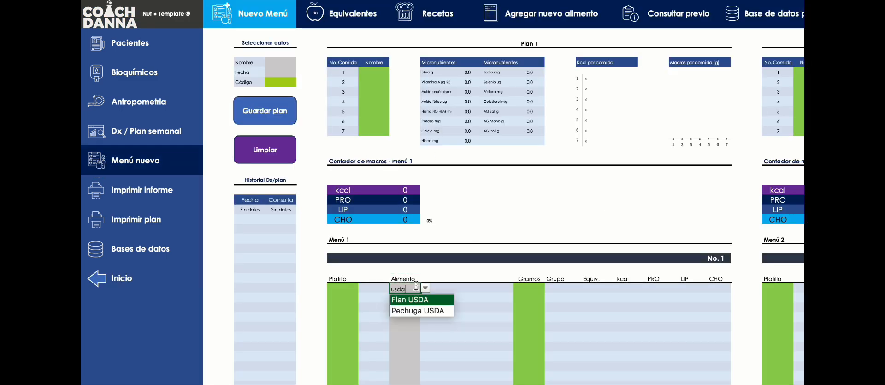
{"action": "left_click", "coordinate": [421, 310]}
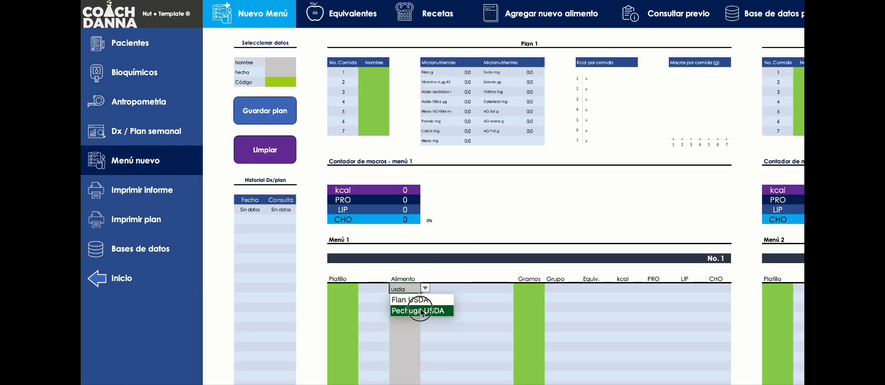
{"action": "left_click", "coordinate": [538, 286]}
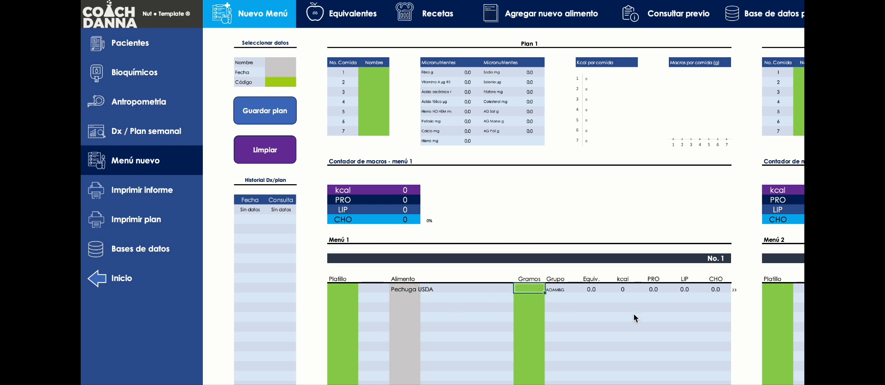
{"action": "type", "text": "46"}
{"action": "key", "text": "Return"}
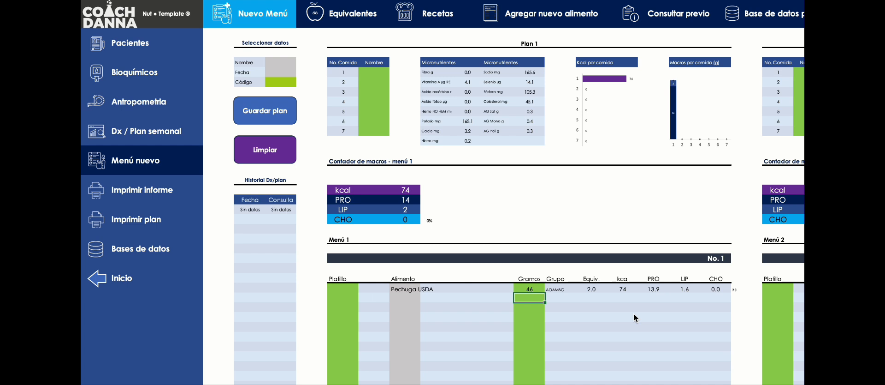
{"action": "left_click", "coordinate": [594, 289]}
{"action": "left_click", "coordinate": [538, 290]}
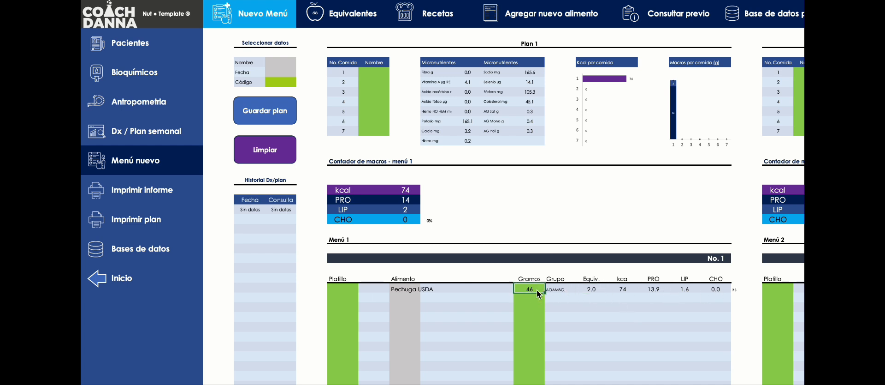
- Delete Pechuga USDA and its grams from the first row of Menú 1 meal No. 1
{"action": "key", "text": "Delete"}
{"action": "left_click", "coordinate": [404, 288]}
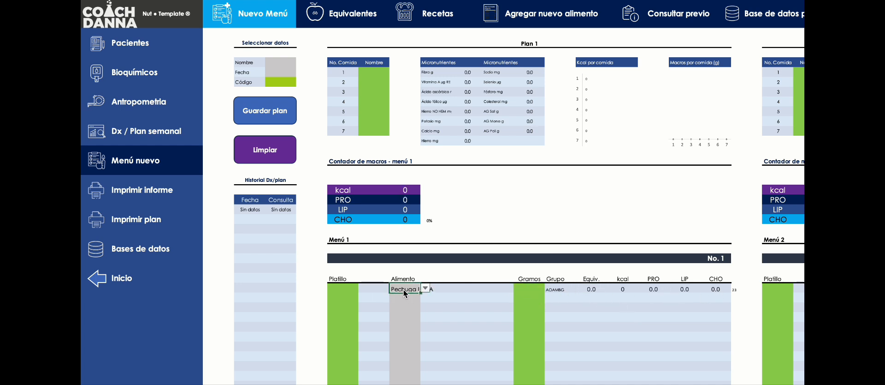
{"action": "key", "text": "Delete"}
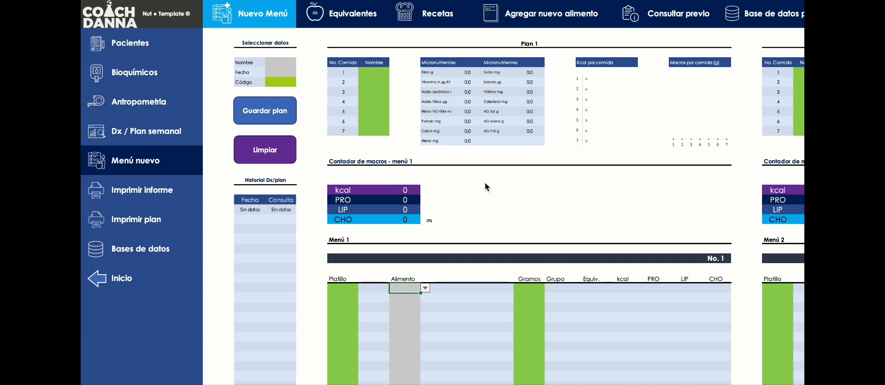
- Open the page for adding a new food and clear the USDA food, its grams and its new name
{"action": "left_click", "coordinate": [501, 15]}
{"action": "scroll", "coordinate": [535, 87], "scroll_direction": "down", "scroll_amount": 1}
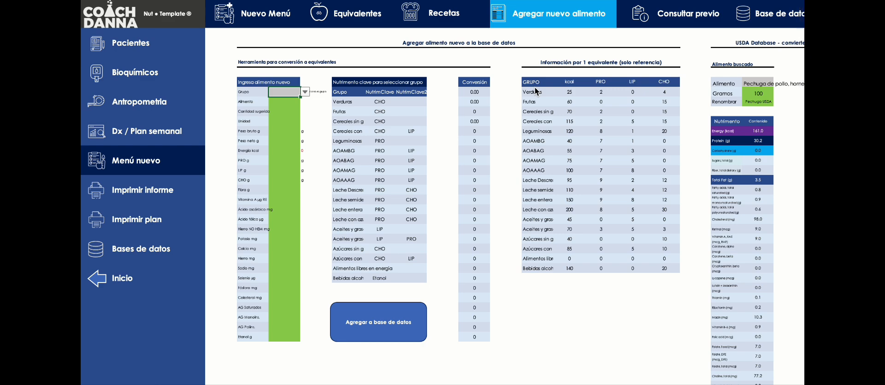
{"action": "scroll", "coordinate": [655, 87], "scroll_direction": "right", "scroll_amount": 3}
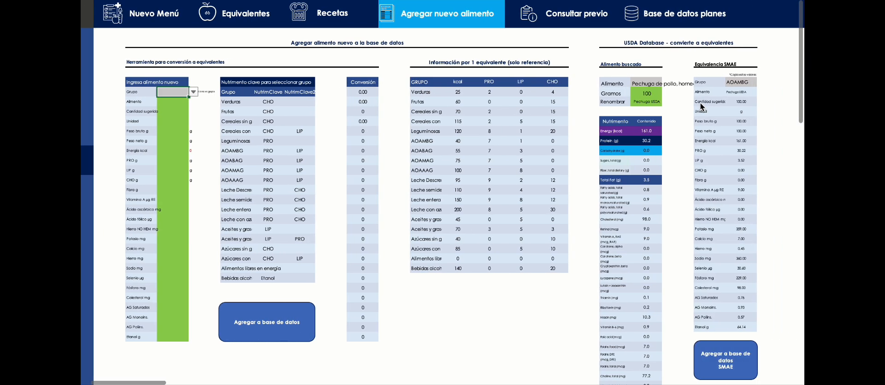
{"action": "left_click", "coordinate": [647, 84]}
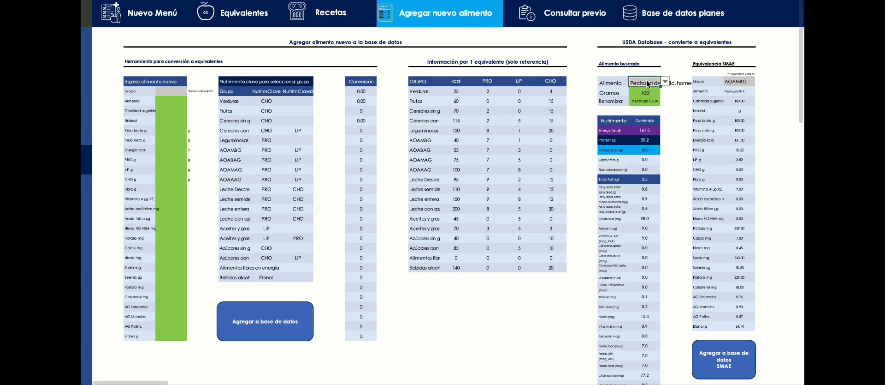
{"action": "key", "text": "Delete"}
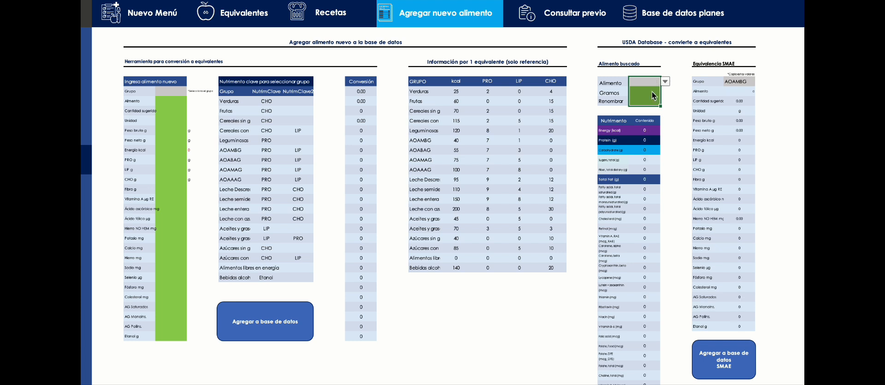
- Choose Leche humana as the USDA food to convert to equivalents
{"action": "left_click", "coordinate": [666, 82]}
{"action": "left_click", "coordinate": [672, 79]}
{"action": "left_click", "coordinate": [671, 99]}
{"action": "left_click", "coordinate": [650, 74]}
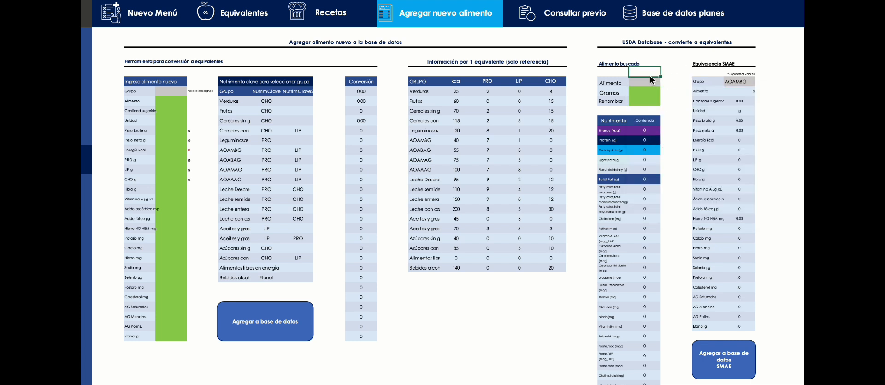
{"action": "left_click", "coordinate": [665, 82]}
{"action": "left_click", "coordinate": [666, 84]}
{"action": "left_click", "coordinate": [665, 84]}
{"action": "left_click", "coordinate": [664, 94]}
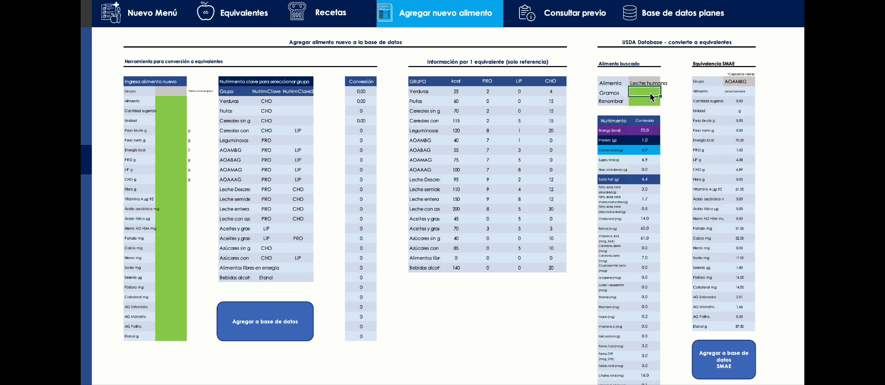
- Set the USDA food's quantity to 100 grams, rename it "Leche USDA", and select the SMAE equivalence group cell
{"action": "type", "text": "100"}
{"action": "type", "text": "Leche"}
{"action": "type", "text": " USDA"}
{"action": "left_click", "coordinate": [731, 83]}
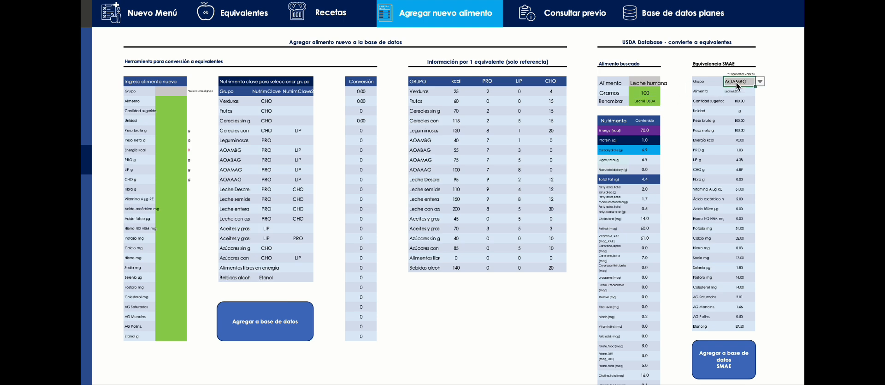
- In the previous-calculation view, compare the macronutrients per day for 23/01/25 and 02/08/24, ending on 23/01/25
{"action": "scroll", "coordinate": [472, 274], "scroll_direction": "left", "scroll_amount": 3}
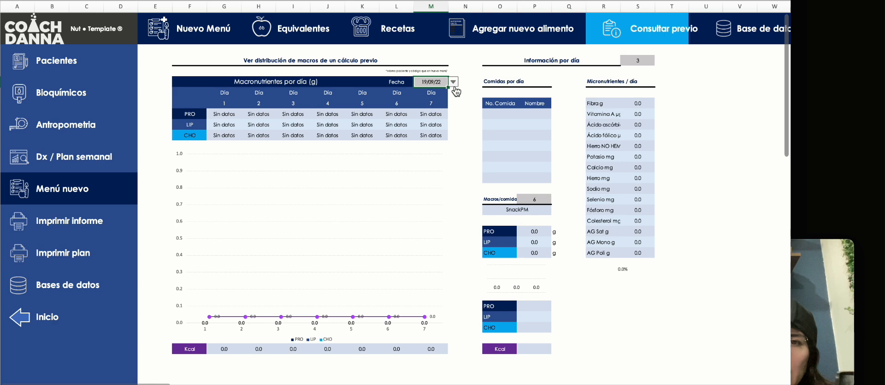
{"action": "left_click", "coordinate": [456, 82]}
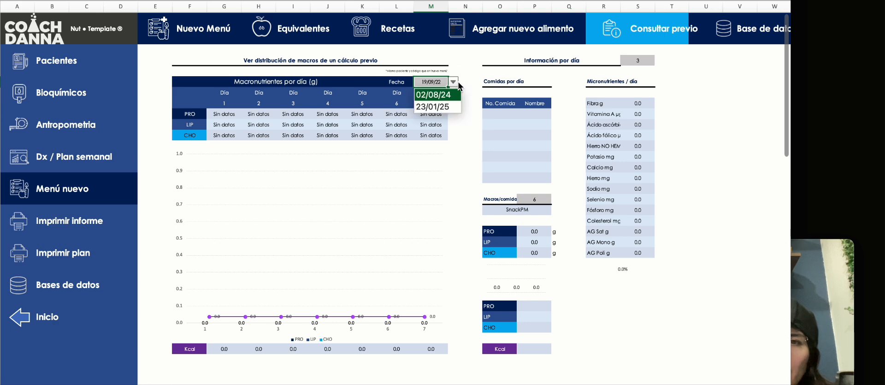
{"action": "left_click", "coordinate": [432, 107]}
{"action": "left_click", "coordinate": [454, 83]}
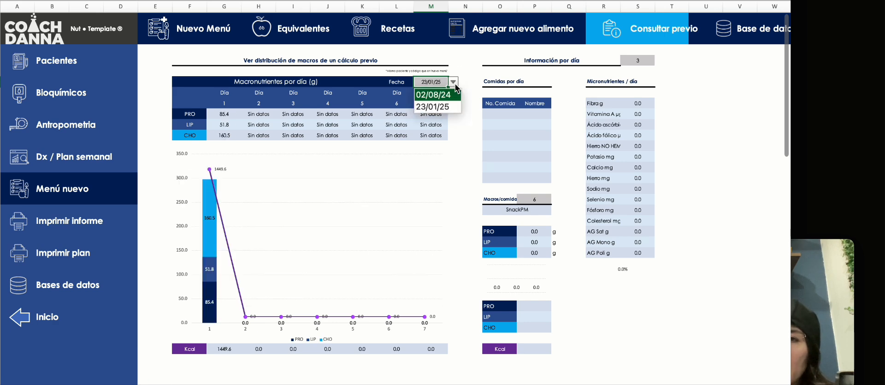
{"action": "left_click", "coordinate": [436, 95]}
{"action": "left_click", "coordinate": [454, 82]}
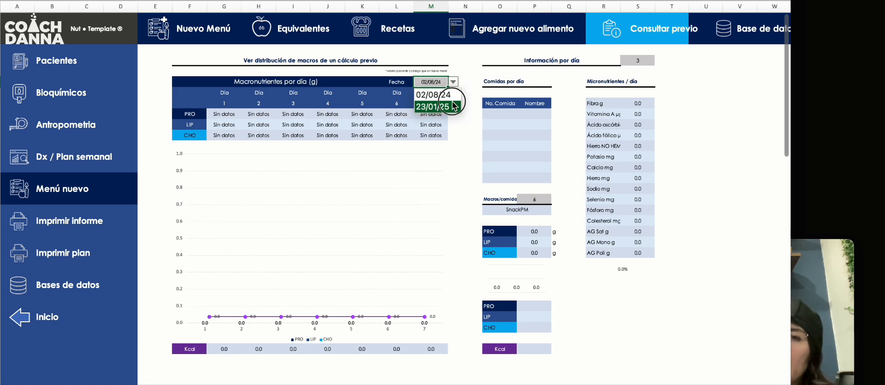
{"action": "left_click", "coordinate": [454, 106]}
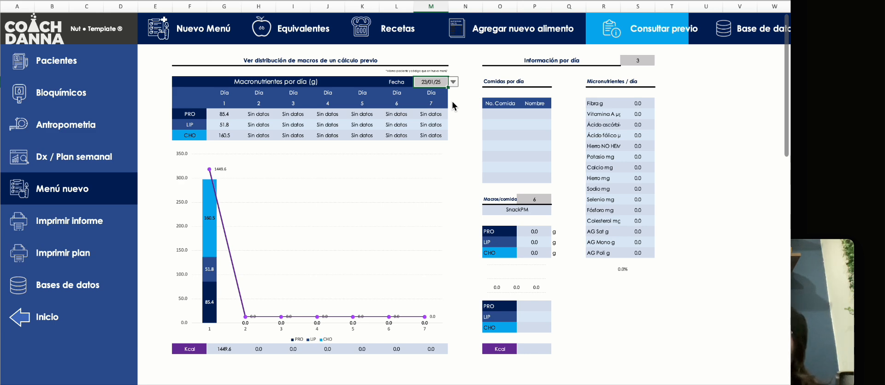
- Set the information per day to day 2 and finally to day 1
{"action": "left_click", "coordinate": [542, 197]}
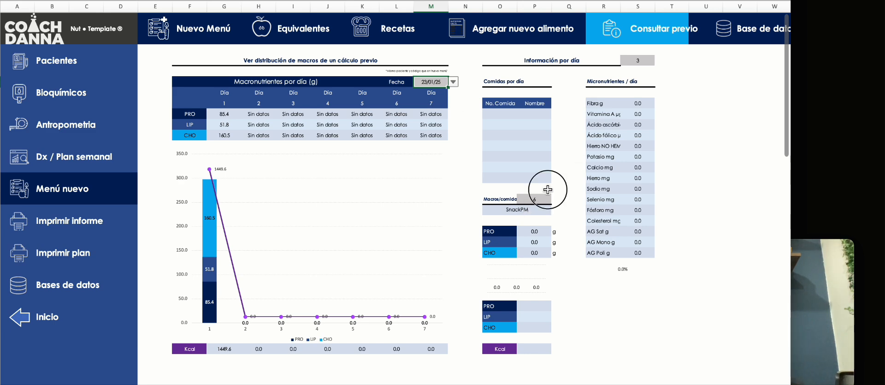
{"action": "left_click", "coordinate": [653, 59]}
{"action": "left_click", "coordinate": [661, 60]}
{"action": "key", "text": "Up"}
{"action": "key", "text": "Return"}
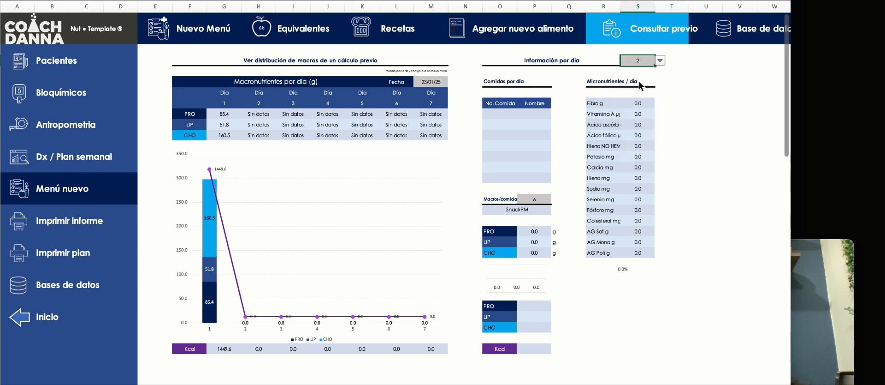
{"action": "left_click", "coordinate": [661, 60]}
{"action": "key", "text": "Up"}
{"action": "key", "text": "Return"}
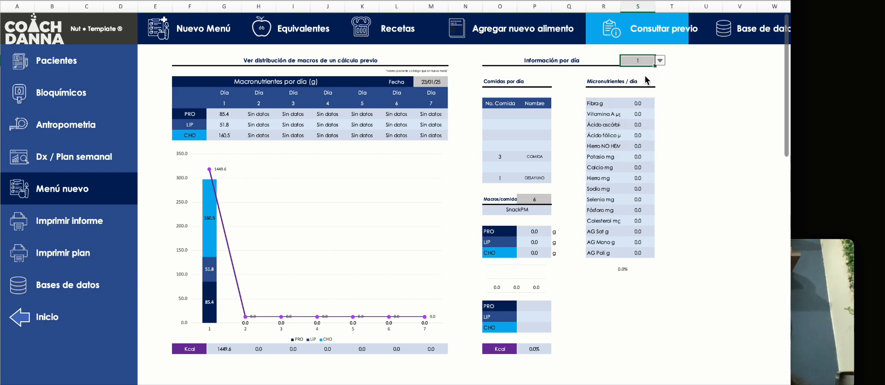
- Compare the macros of meal 1 and meal 2 of the chosen day, ending on meal 1
{"action": "left_click", "coordinate": [544, 198]}
{"action": "left_click", "coordinate": [557, 199]}
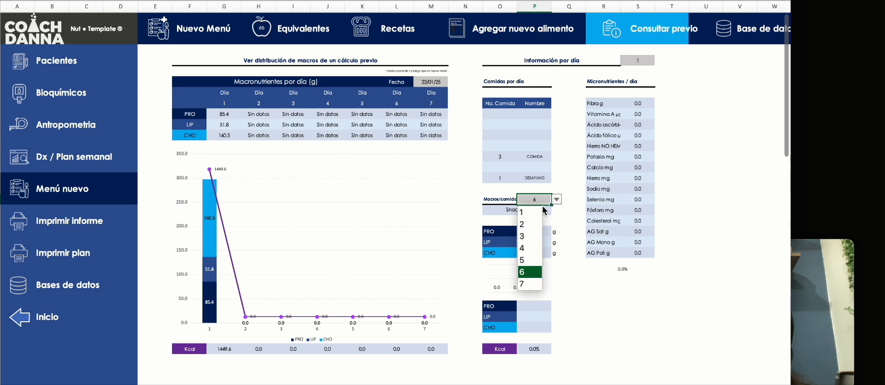
{"action": "left_click", "coordinate": [538, 211]}
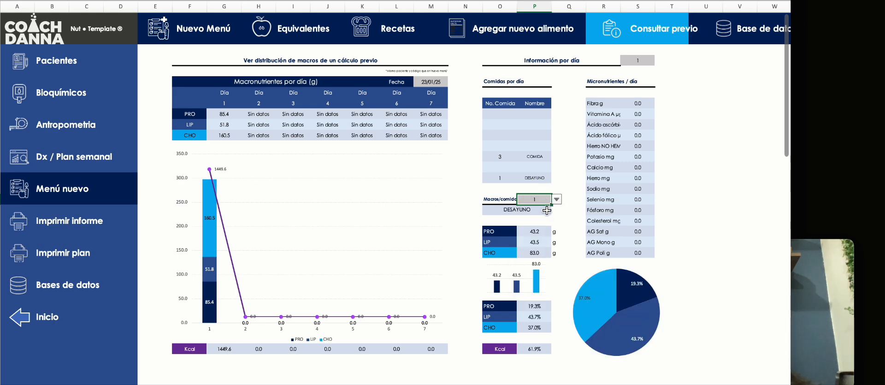
{"action": "left_click", "coordinate": [557, 199]}
{"action": "left_click", "coordinate": [538, 221]}
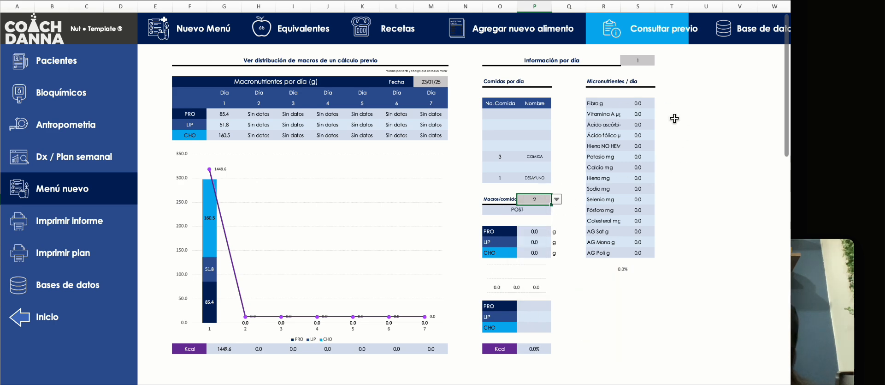
{"action": "left_click", "coordinate": [557, 199]}
{"action": "left_click", "coordinate": [530, 212]}
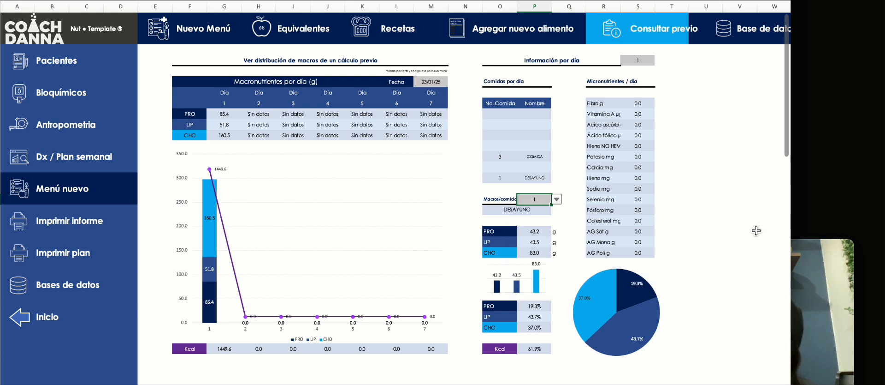
- Check the patient data on the new menu page and return to the report printing page
{"action": "left_click", "coordinate": [797, 250]}
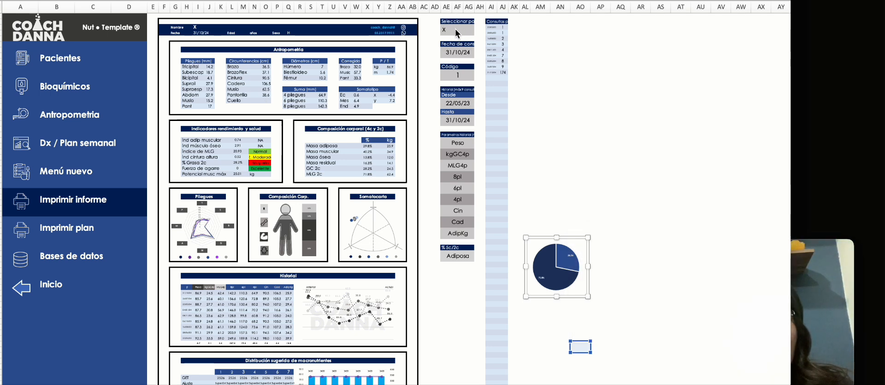
{"action": "left_click", "coordinate": [28, 172]}
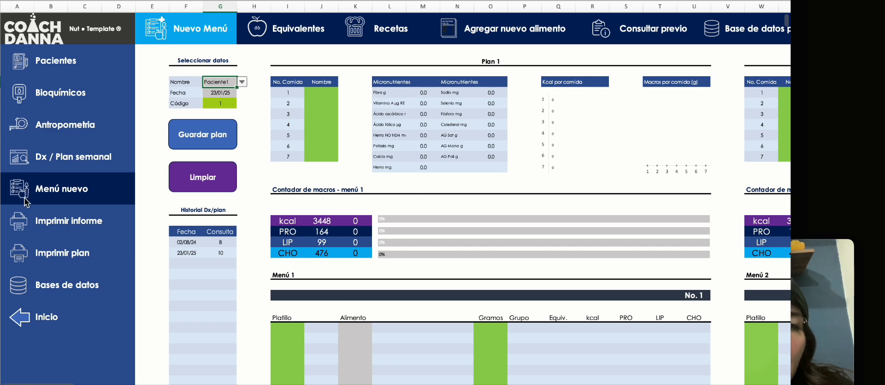
{"action": "left_click", "coordinate": [24, 225]}
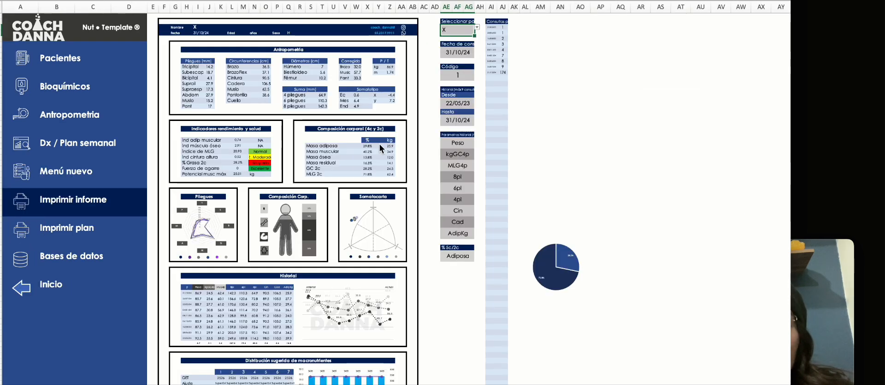
- Examine the individual anthropometry, body composition and macronutrient reports and the team report, and return to the first report
{"action": "scroll", "coordinate": [380, 144], "scroll_direction": "down", "scroll_amount": 1}
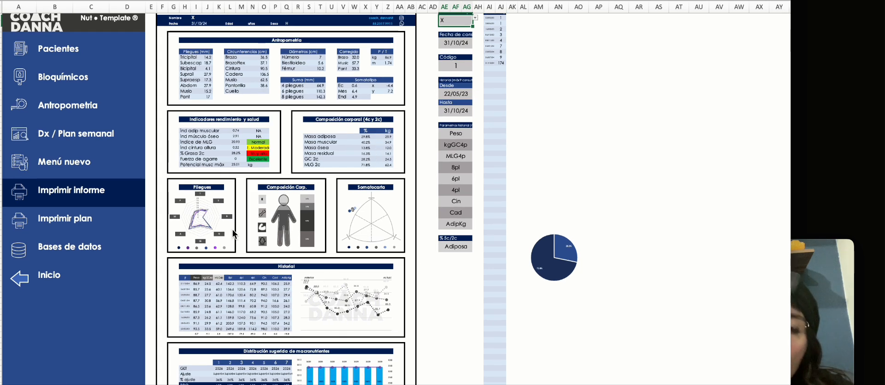
{"action": "scroll", "coordinate": [381, 253], "scroll_direction": "down", "scroll_amount": 3}
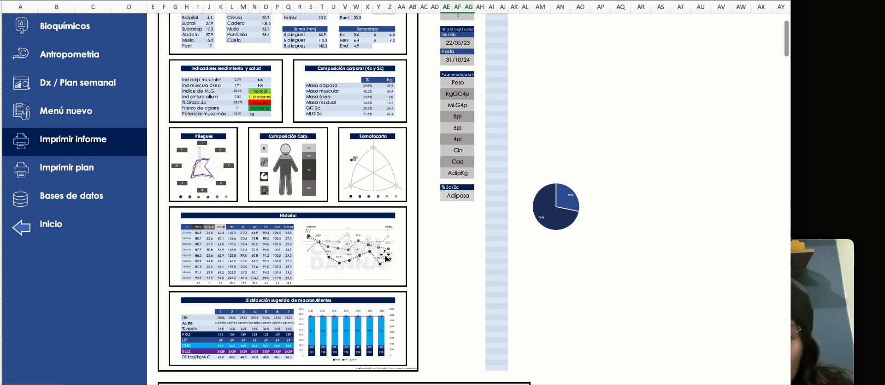
{"action": "scroll", "coordinate": [386, 257], "scroll_direction": "down", "scroll_amount": 15}
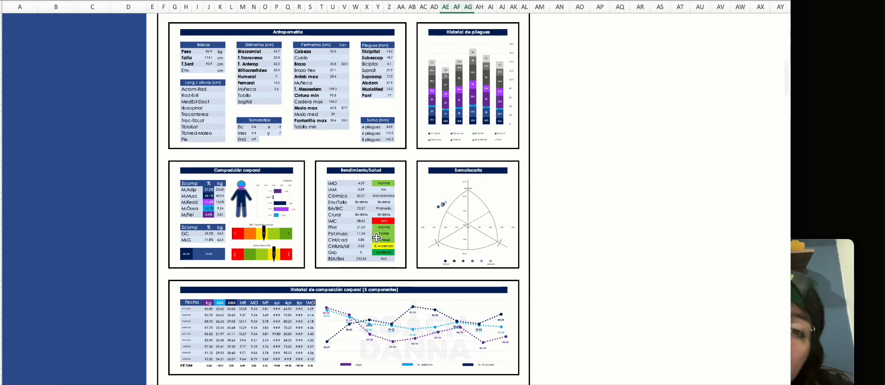
{"action": "scroll", "coordinate": [377, 237], "scroll_direction": "down", "scroll_amount": 15}
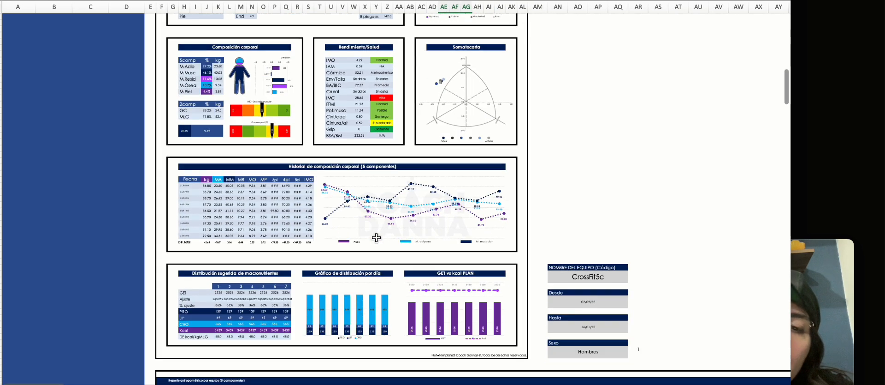
{"action": "scroll", "coordinate": [377, 237], "scroll_direction": "up", "scroll_amount": 15}
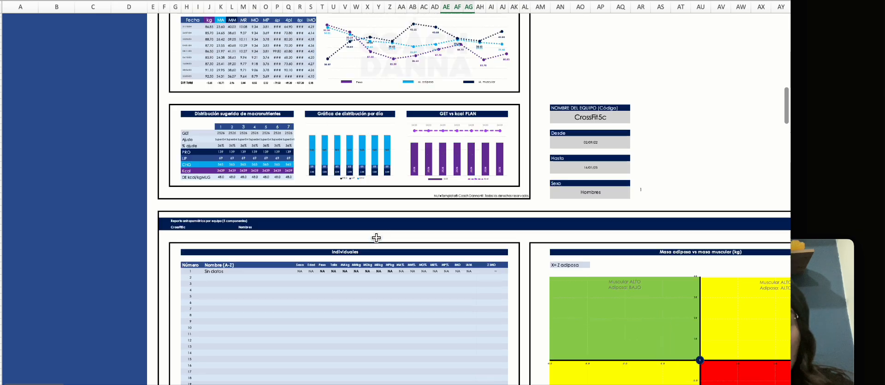
{"action": "scroll", "coordinate": [376, 237], "scroll_direction": "up", "scroll_amount": 10}
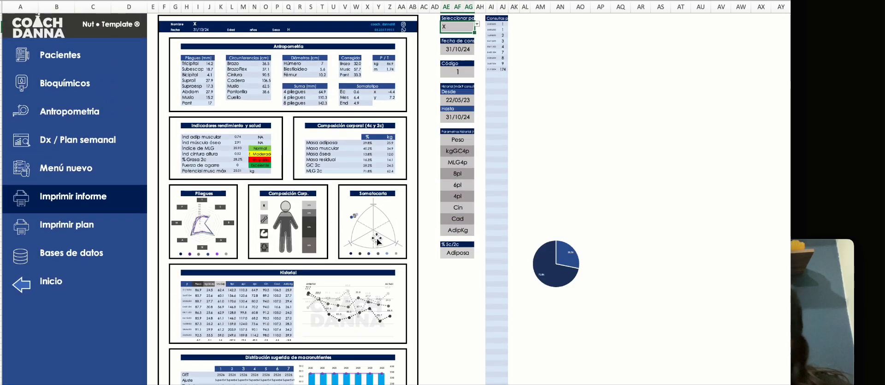
{"action": "scroll", "coordinate": [377, 239], "scroll_direction": "down", "scroll_amount": 15}
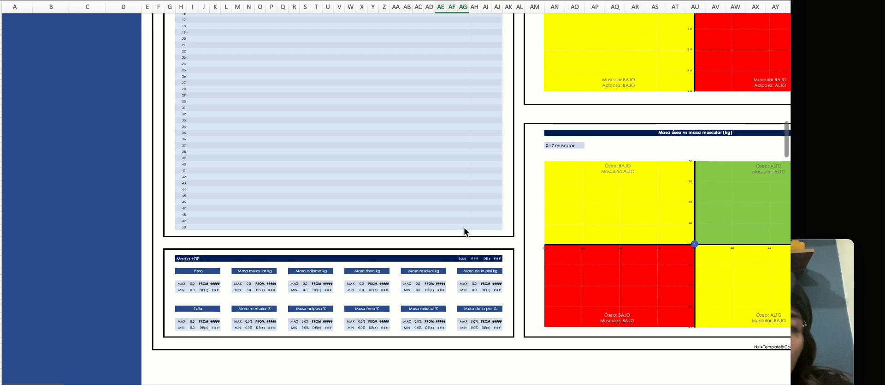
{"action": "scroll", "coordinate": [464, 227], "scroll_direction": "up", "scroll_amount": 5}
{"action": "scroll", "coordinate": [464, 226], "scroll_direction": "right", "scroll_amount": 4}
{"action": "scroll", "coordinate": [443, 219], "scroll_direction": "up", "scroll_amount": 5}
{"action": "scroll", "coordinate": [443, 219], "scroll_direction": "left", "scroll_amount": 4}
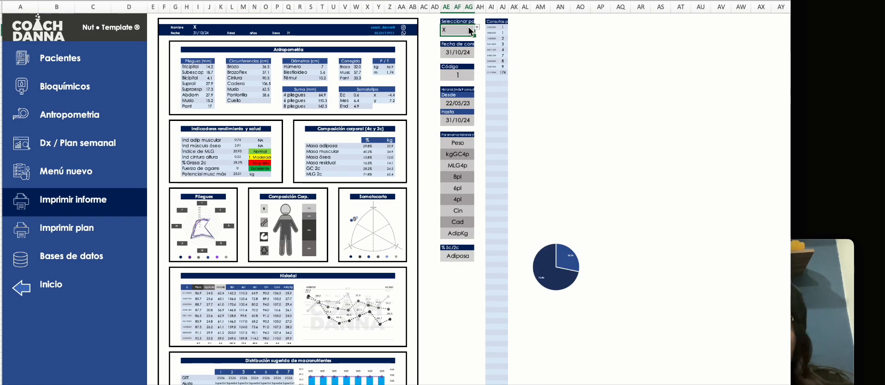
- Review the patient, consultation date and code selectors of the first report
{"action": "left_click", "coordinate": [472, 52]}
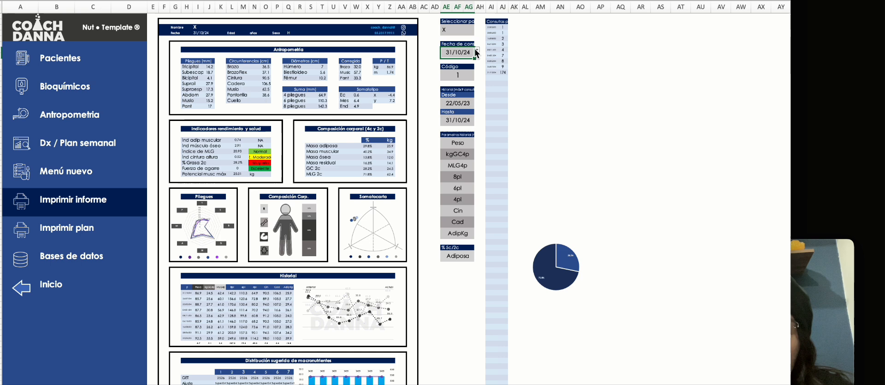
{"action": "left_click", "coordinate": [469, 76]}
{"action": "left_click", "coordinate": [465, 27]}
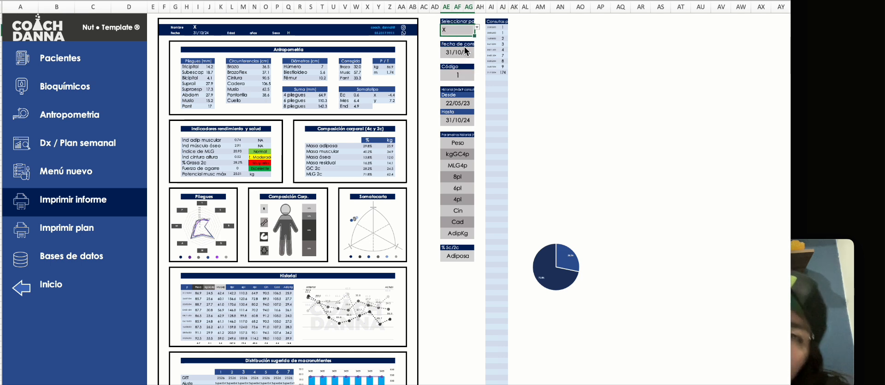
{"action": "left_click", "coordinate": [468, 77]}
{"action": "left_click", "coordinate": [468, 53]}
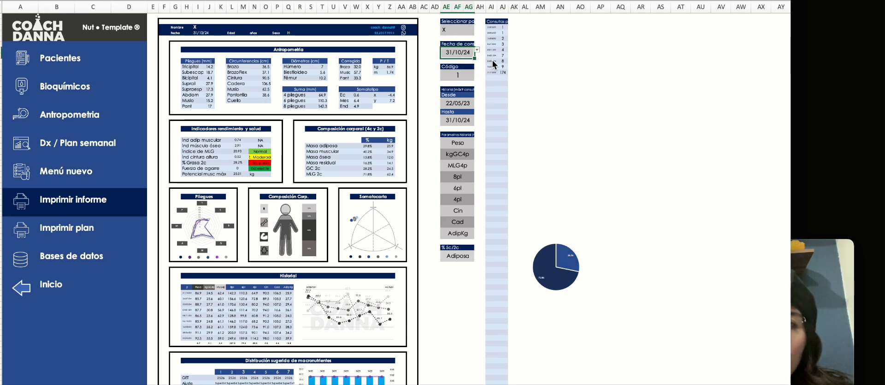
- Review the numbered list of the patient's consultations and the Desde and Hasta date selectors of the history
{"action": "left_click_drag", "start_coordinate": [504, 27], "coordinate": [506, 71]}
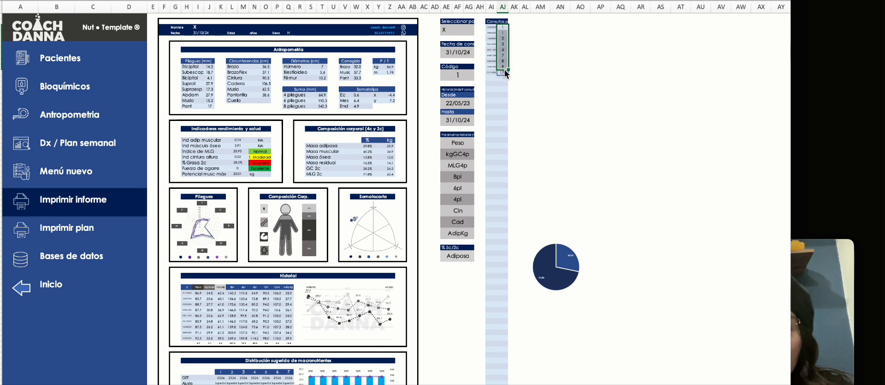
{"action": "left_click", "coordinate": [483, 98]}
{"action": "left_click", "coordinate": [469, 103]}
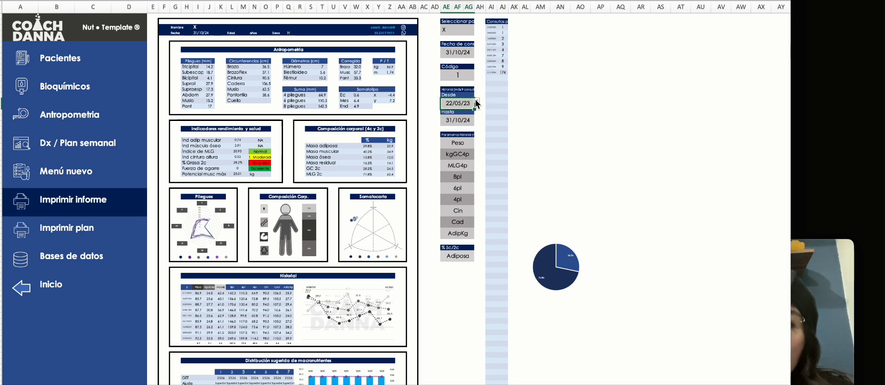
{"action": "left_click", "coordinate": [468, 121]}
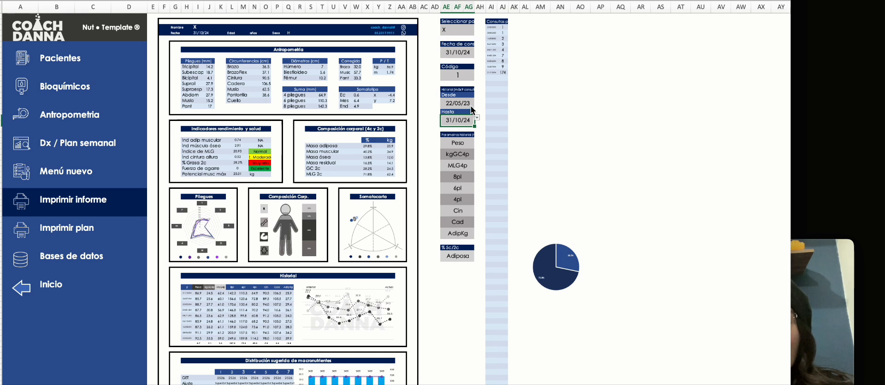
{"action": "left_click", "coordinate": [467, 104]}
{"action": "left_click", "coordinate": [477, 101]}
{"action": "left_click", "coordinate": [412, 95]}
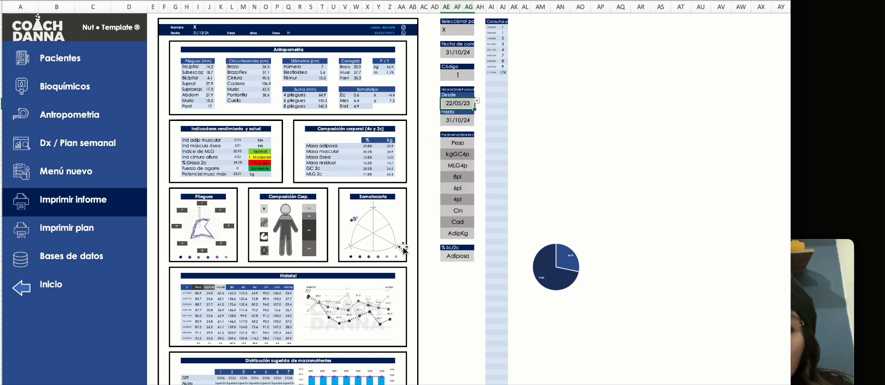
{"action": "left_click", "coordinate": [467, 119]}
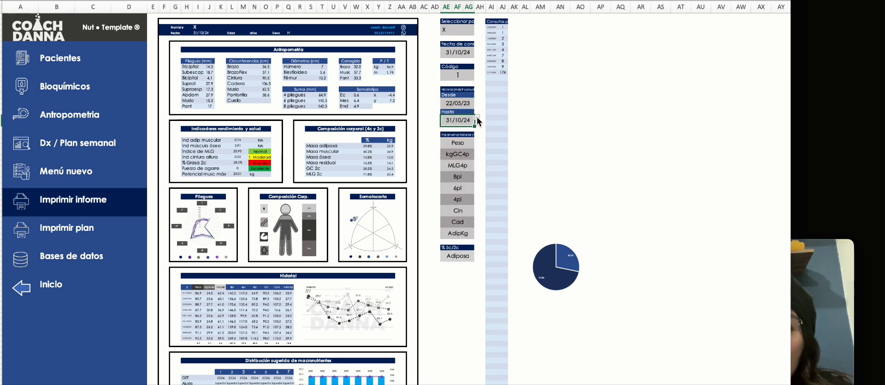
{"action": "left_click", "coordinate": [477, 118]}
{"action": "left_click", "coordinate": [471, 224]}
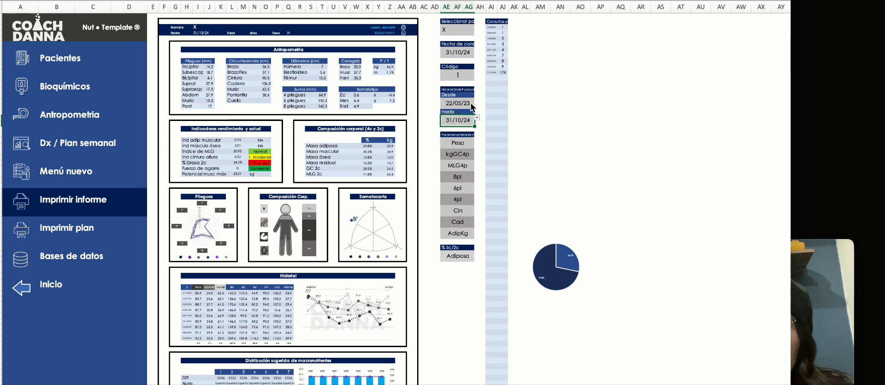
- Try the history start date at 04/01/24, at 22/05/23 and at 31/10/24
{"action": "left_click", "coordinate": [474, 103]}
{"action": "left_click", "coordinate": [478, 101]}
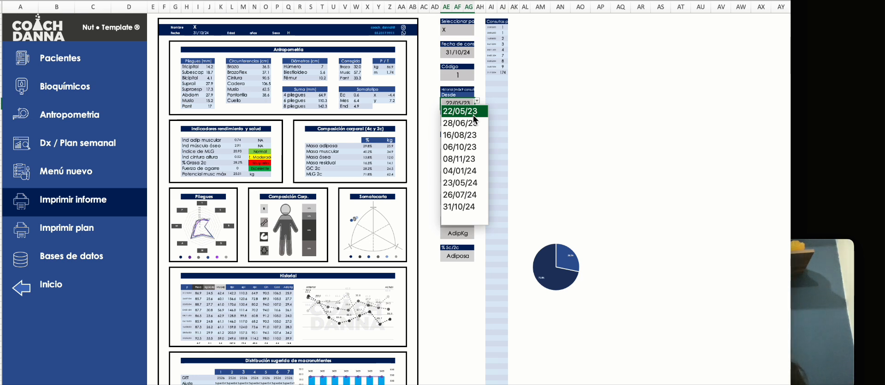
{"action": "left_click", "coordinate": [481, 172]}
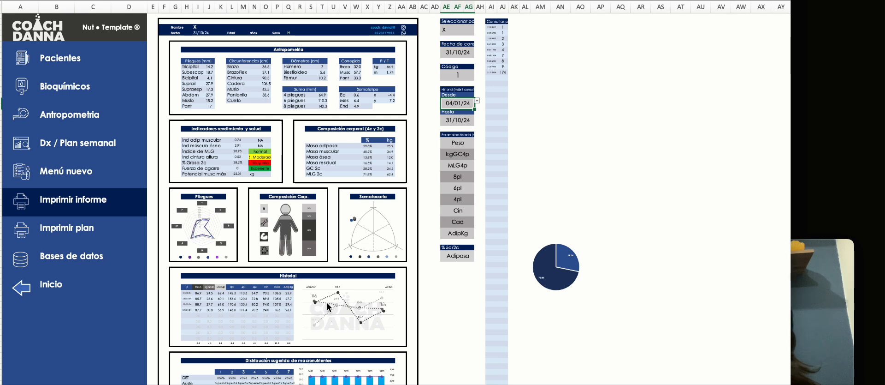
{"action": "left_click", "coordinate": [477, 100]}
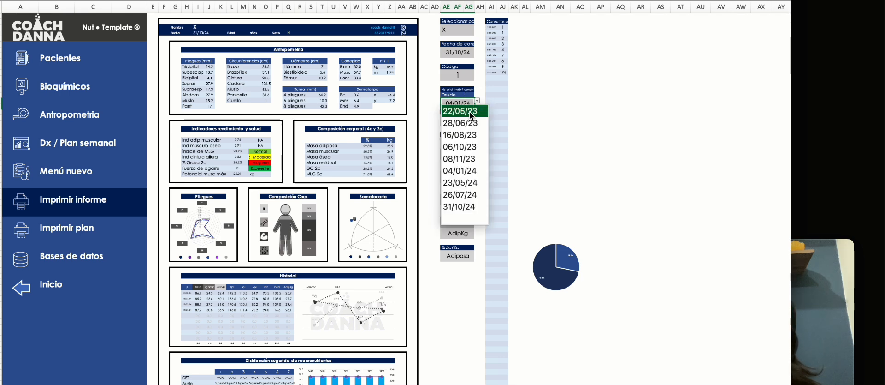
{"action": "left_click", "coordinate": [471, 116]}
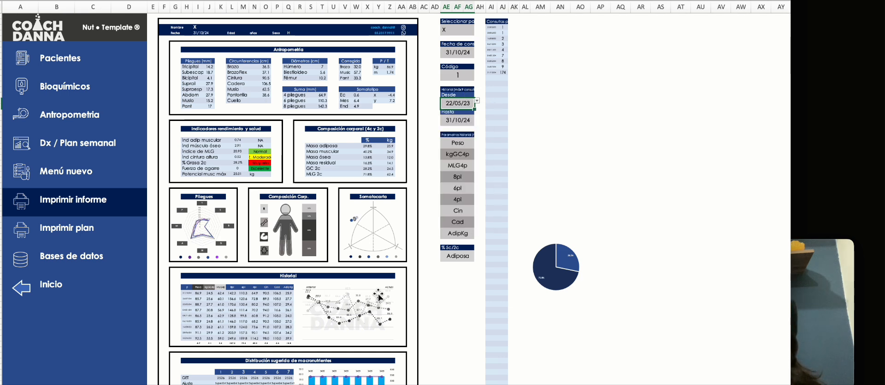
{"action": "left_click", "coordinate": [478, 102]}
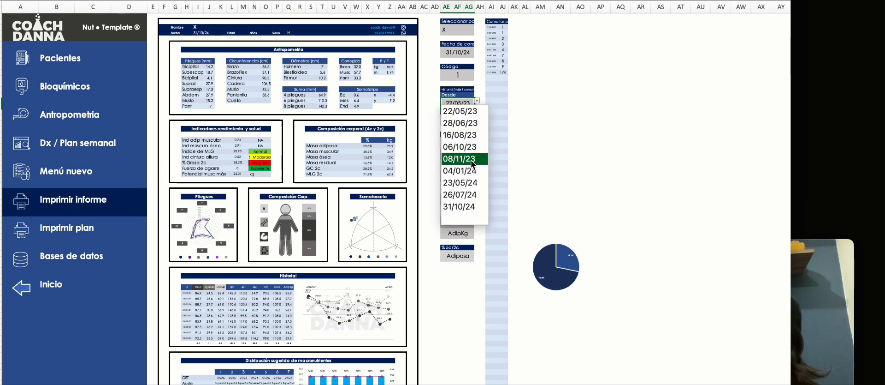
{"action": "left_click", "coordinate": [468, 206]}
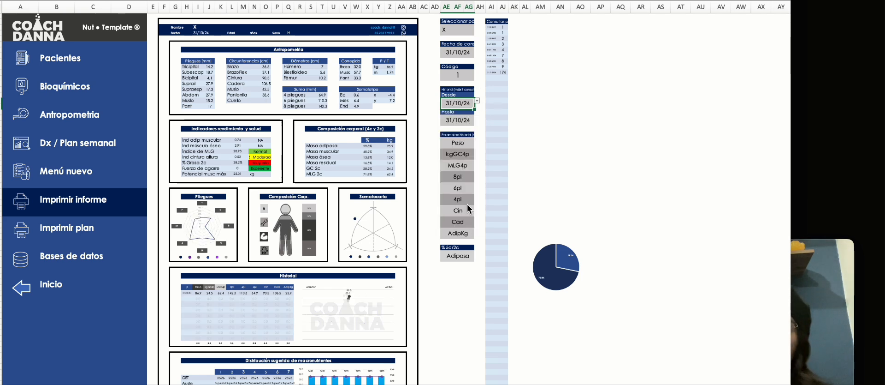
- Switch the report's consultation date to 16/08/23 and 04/01/24, and return it to 31/10/24
{"action": "left_click", "coordinate": [470, 52]}
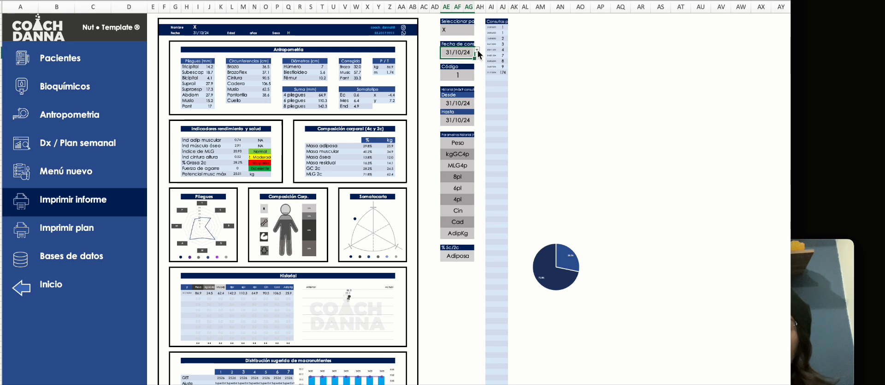
{"action": "left_click", "coordinate": [478, 49]}
{"action": "left_click", "coordinate": [473, 85]}
{"action": "left_click", "coordinate": [478, 49]}
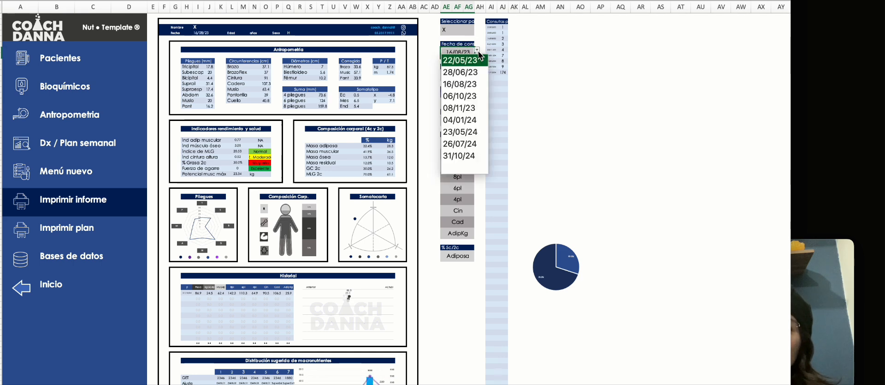
{"action": "left_click", "coordinate": [475, 120]}
{"action": "left_click", "coordinate": [477, 50]}
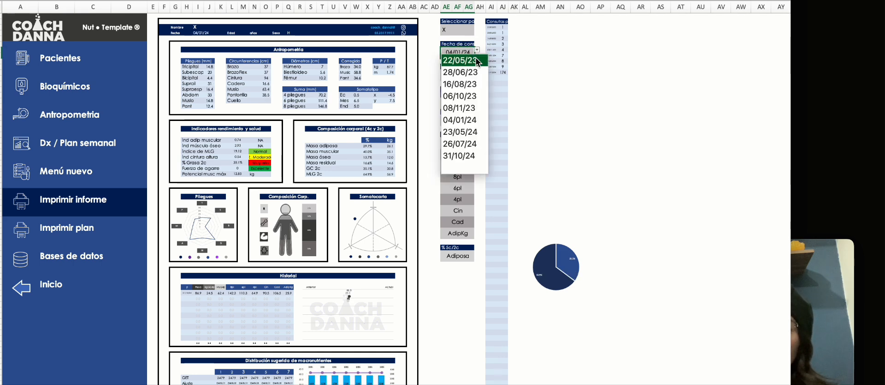
{"action": "left_click", "coordinate": [468, 155]}
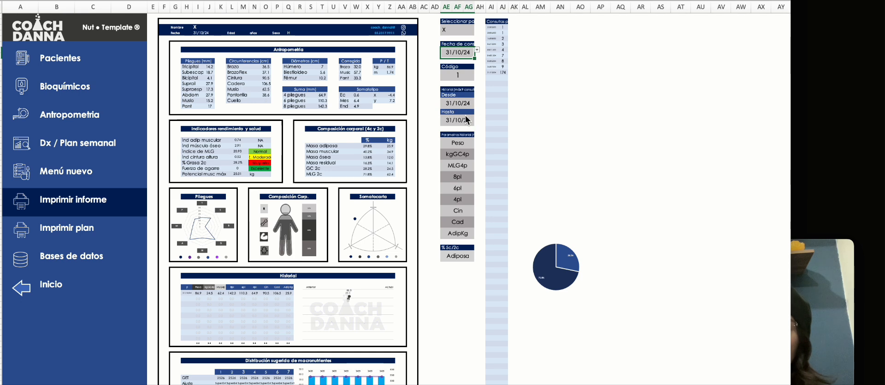
- Set the history start date back to 22/05/23 so the report covers all consultations
{"action": "left_click", "coordinate": [471, 104]}
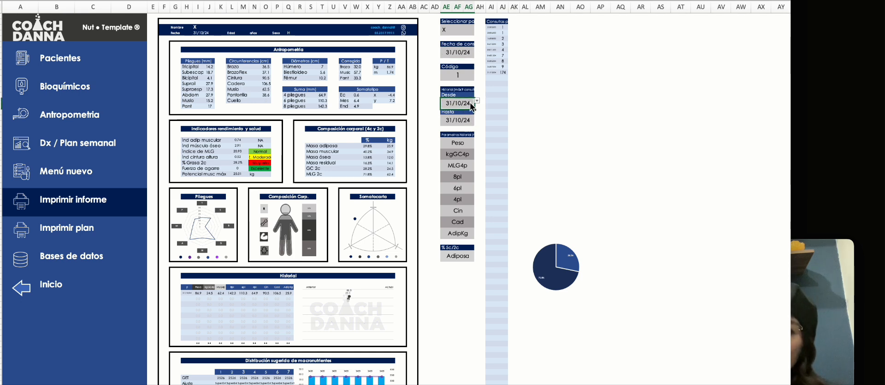
{"action": "left_click", "coordinate": [478, 101]}
{"action": "left_click", "coordinate": [475, 115]}
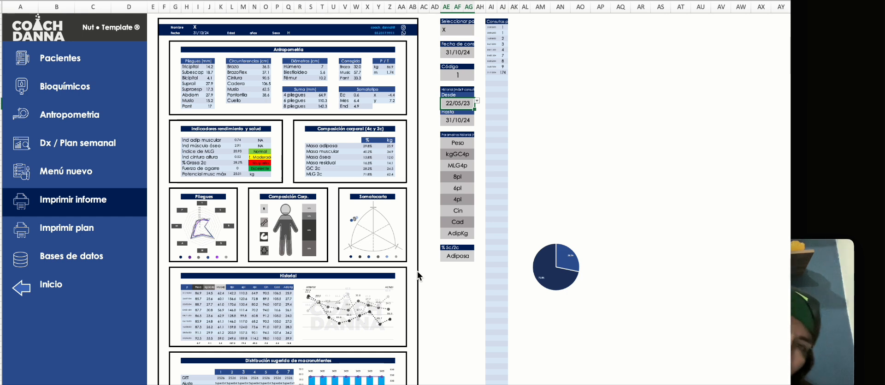
- Examine the report's anthropometry, health indicator and body composition tables, including the GC 2c and MLG 2c rows, and the charts beneath them
{"action": "scroll", "coordinate": [320, 190], "scroll_direction": "up", "scroll_amount": 5}
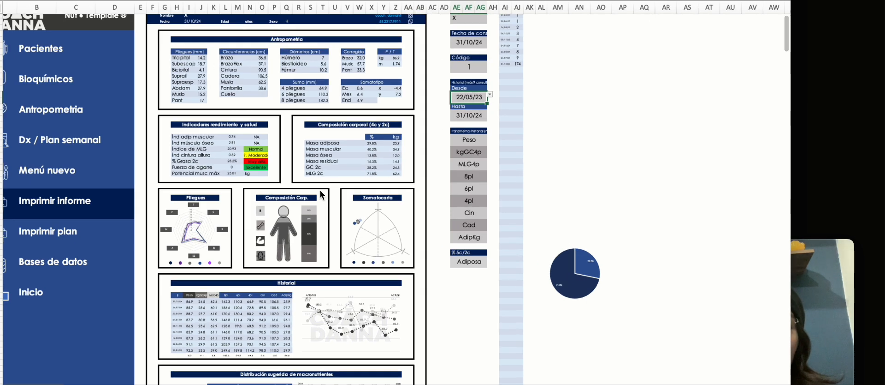
{"action": "scroll", "coordinate": [320, 190], "scroll_direction": "up", "scroll_amount": 2}
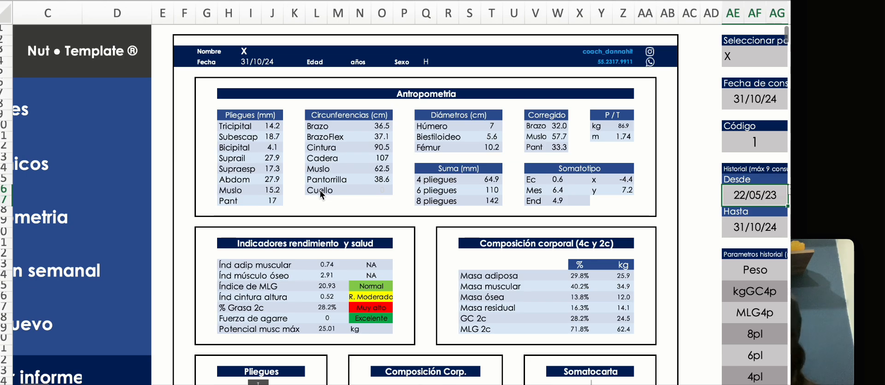
{"action": "scroll", "coordinate": [301, 188], "scroll_direction": "down", "scroll_amount": 3}
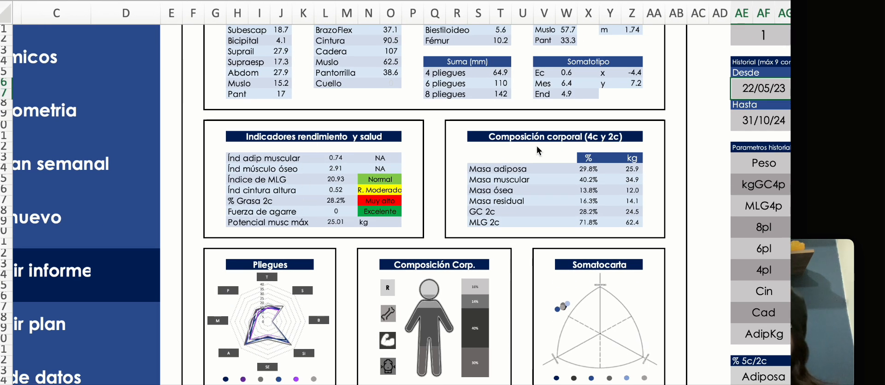
{"action": "left_click_drag", "start_coordinate": [493, 167], "coordinate": [631, 223]}
{"action": "scroll", "coordinate": [415, 212], "scroll_direction": "down", "scroll_amount": 4}
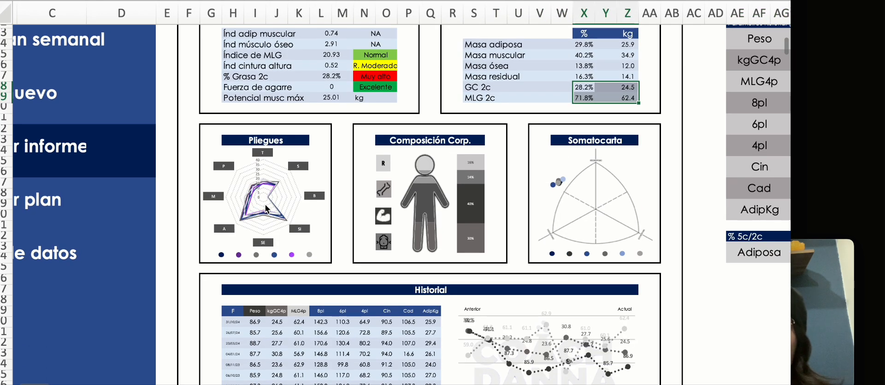
- Restrict the history to the latest consultation by setting its start date to 31/10/24
{"action": "scroll", "coordinate": [415, 194], "scroll_direction": "up", "scroll_amount": 10}
{"action": "scroll", "coordinate": [415, 194], "scroll_direction": "right", "scroll_amount": 4}
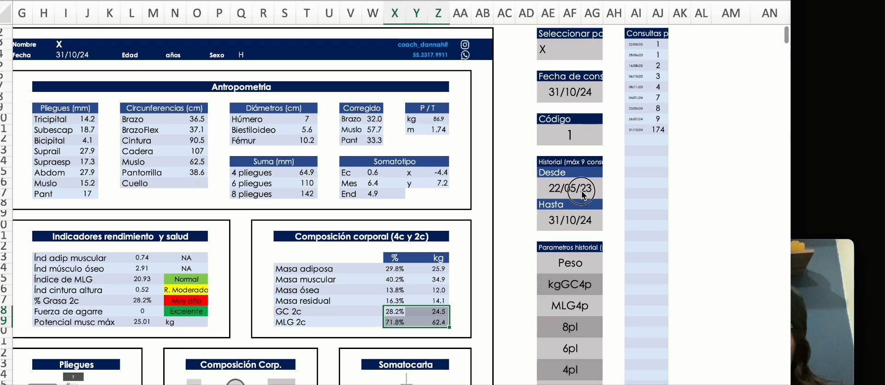
{"action": "left_click", "coordinate": [603, 186]}
{"action": "left_click", "coordinate": [607, 186]}
{"action": "left_click", "coordinate": [571, 293]}
- Examine the skinfold, body composition and somatochart graphics and the history section for the single consultation
{"action": "scroll", "coordinate": [368, 346], "scroll_direction": "down", "scroll_amount": 10}
{"action": "scroll", "coordinate": [368, 346], "scroll_direction": "left", "scroll_amount": 7}
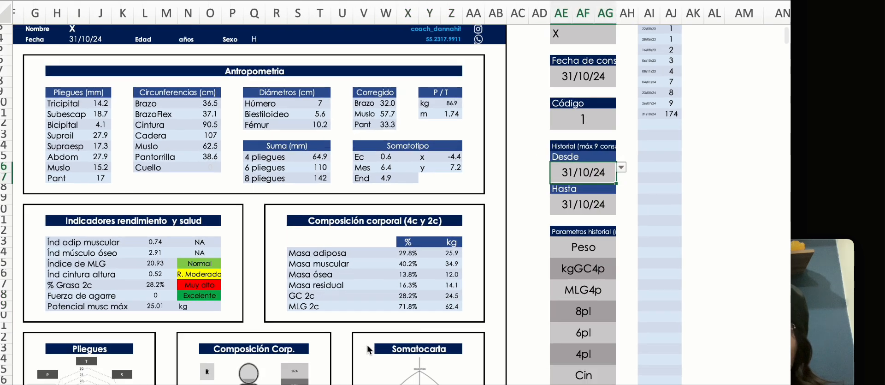
{"action": "scroll", "coordinate": [367, 344], "scroll_direction": "right", "scroll_amount": 1}
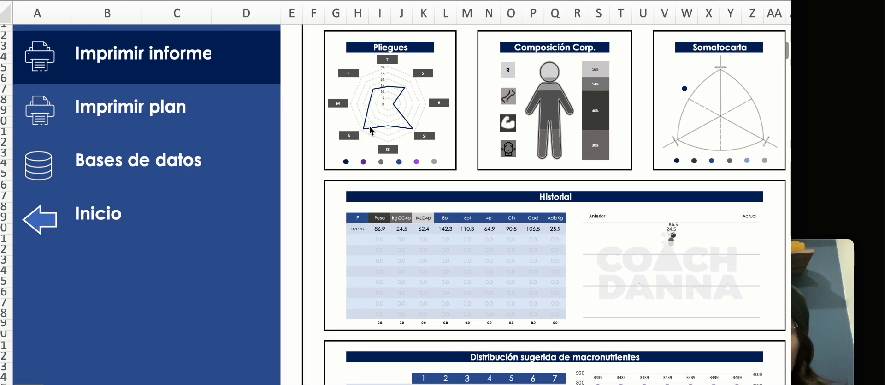
{"action": "scroll", "coordinate": [406, 109], "scroll_direction": "up", "scroll_amount": 1}
{"action": "scroll", "coordinate": [406, 109], "scroll_direction": "right", "scroll_amount": 1}
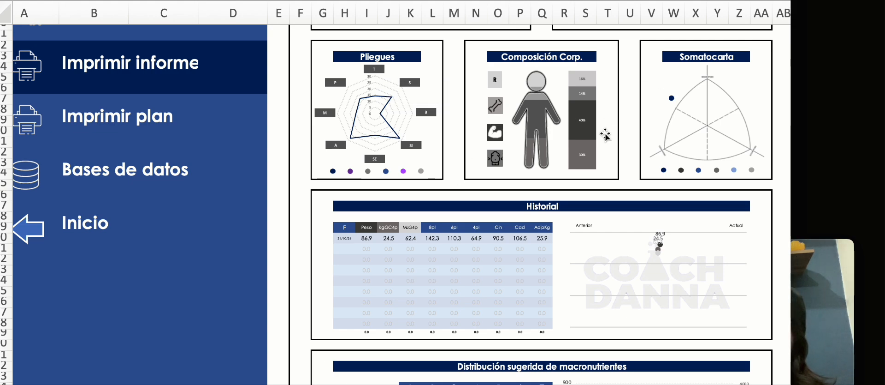
{"action": "scroll", "coordinate": [605, 134], "scroll_direction": "right", "scroll_amount": 5}
{"action": "scroll", "coordinate": [605, 133], "scroll_direction": "up", "scroll_amount": 3}
{"action": "scroll", "coordinate": [198, 266], "scroll_direction": "down", "scroll_amount": 2}
{"action": "scroll", "coordinate": [198, 266], "scroll_direction": "right", "scroll_amount": 1}
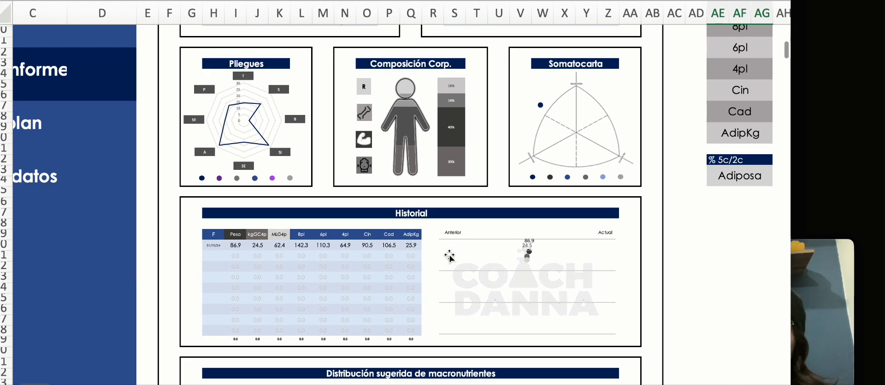
- Set the history start date to 04/01/24
{"action": "scroll", "coordinate": [450, 256], "scroll_direction": "up", "scroll_amount": 10}
{"action": "scroll", "coordinate": [450, 256], "scroll_direction": "right", "scroll_amount": 5}
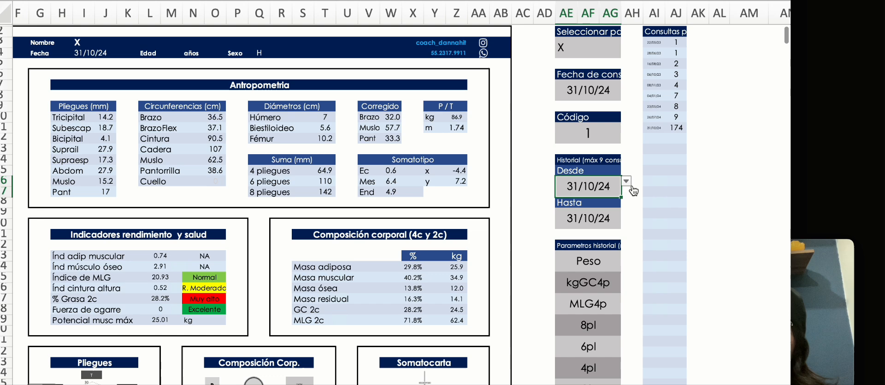
{"action": "left_click", "coordinate": [628, 182]}
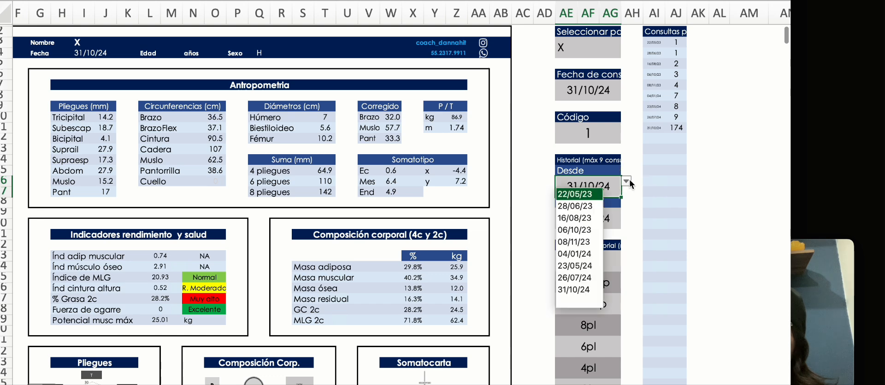
{"action": "left_click", "coordinate": [585, 255]}
- Examine the skinfold radar chart for the chosen consultation range
{"action": "scroll", "coordinate": [518, 282], "scroll_direction": "down", "scroll_amount": 8}
{"action": "scroll", "coordinate": [517, 283], "scroll_direction": "left", "scroll_amount": 4}
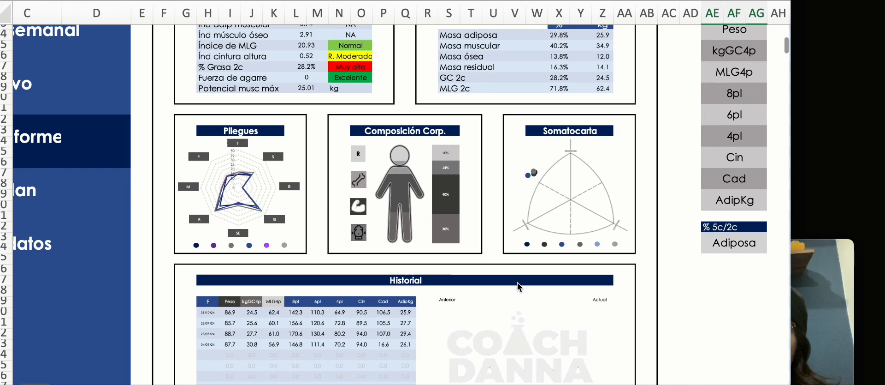
{"action": "scroll", "coordinate": [277, 181], "scroll_direction": "up", "scroll_amount": 5, "text": "ctrl"}
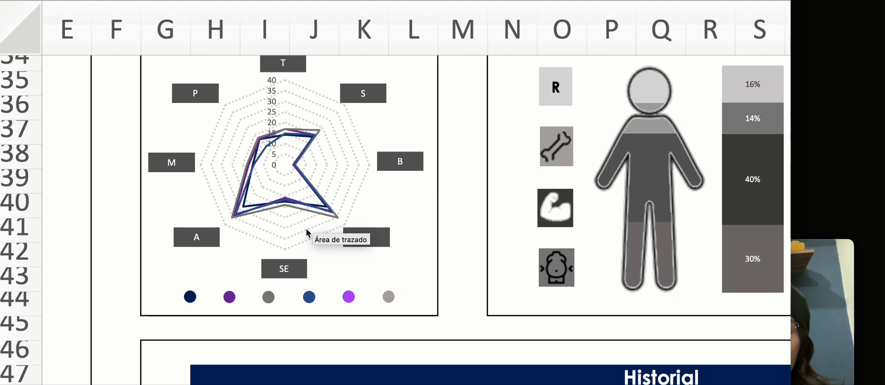
{"action": "scroll", "coordinate": [306, 228], "scroll_direction": "down", "scroll_amount": 4, "text": "ctrl"}
- Compare the kgGC4p and MLG4p values in the history table from 04/01/24 to 31/10/24
{"action": "scroll", "coordinate": [395, 249], "scroll_direction": "down", "scroll_amount": 5}
{"action": "scroll", "coordinate": [395, 249], "scroll_direction": "right", "scroll_amount": 3}
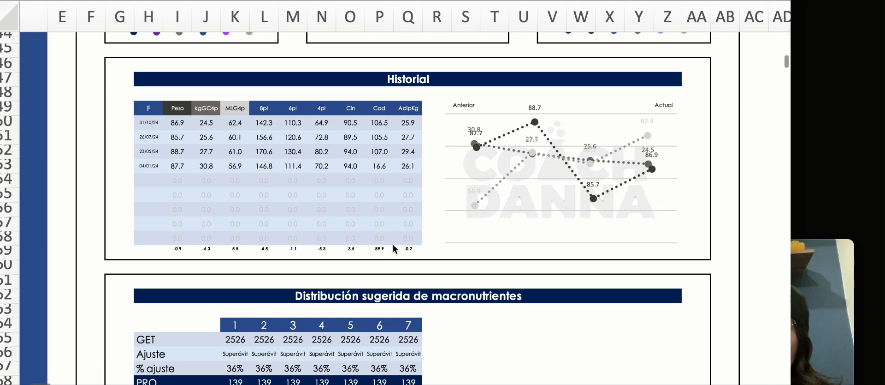
{"action": "scroll", "coordinate": [395, 249], "scroll_direction": "down", "scroll_amount": 1}
{"action": "scroll", "coordinate": [395, 249], "scroll_direction": "right", "scroll_amount": 1}
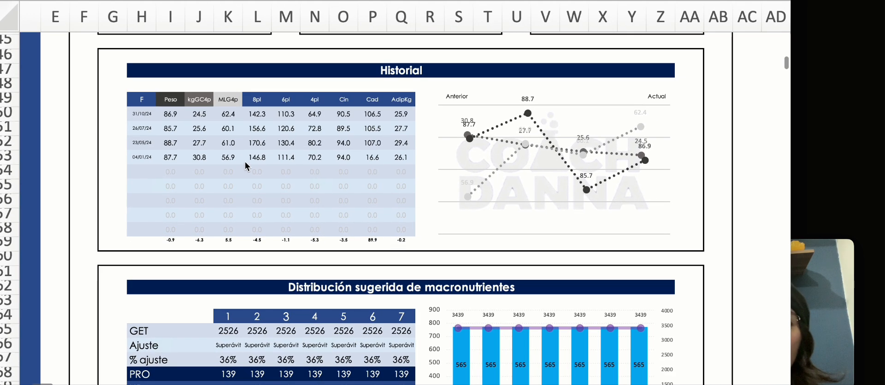
{"action": "left_click", "coordinate": [173, 158]}
{"action": "left_click", "coordinate": [203, 159]}
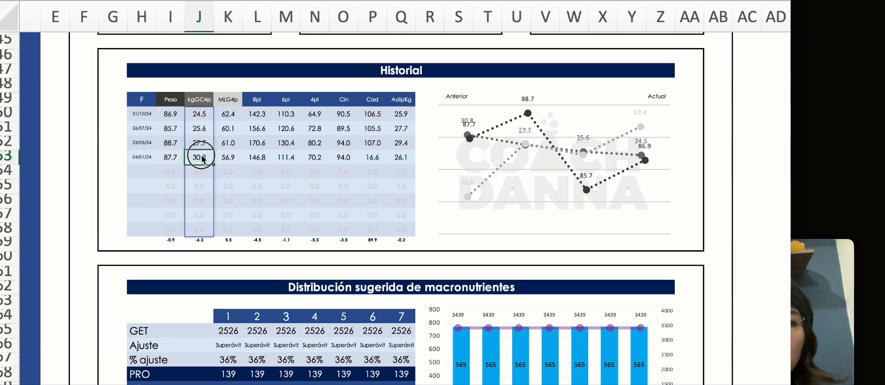
{"action": "left_click_drag", "start_coordinate": [203, 158], "coordinate": [203, 116]}
{"action": "left_click_drag", "start_coordinate": [227, 155], "coordinate": [229, 114]}
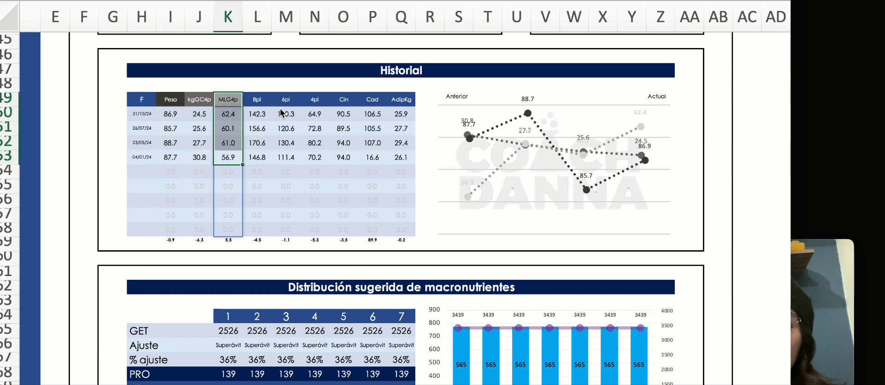
- Examine the history table's parameter headings, focusing on the Peso, kgGC4p and MLG4p columns
{"action": "scroll", "coordinate": [477, 148], "scroll_direction": "up", "scroll_amount": 5}
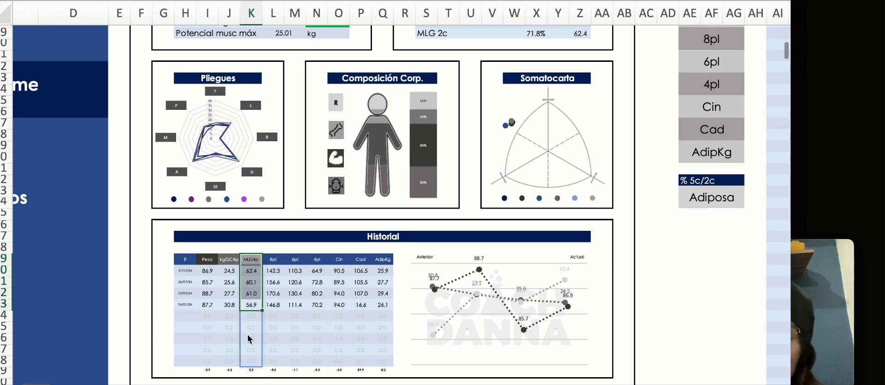
{"action": "left_click_drag", "start_coordinate": [208, 259], "coordinate": [382, 263]}
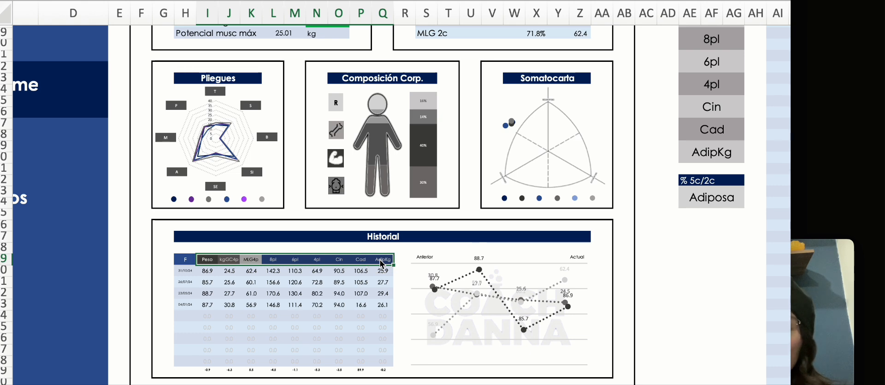
{"action": "left_click_drag", "start_coordinate": [209, 261], "coordinate": [252, 260]}
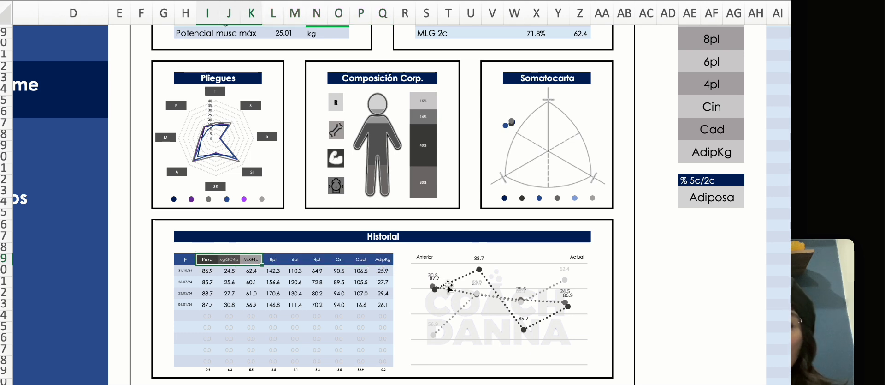
- Set the first history parameter to Cin and check its column in the history table and chart
{"action": "scroll", "coordinate": [550, 300], "scroll_direction": "up", "scroll_amount": 4}
{"action": "scroll", "coordinate": [549, 300], "scroll_direction": "right", "scroll_amount": 5}
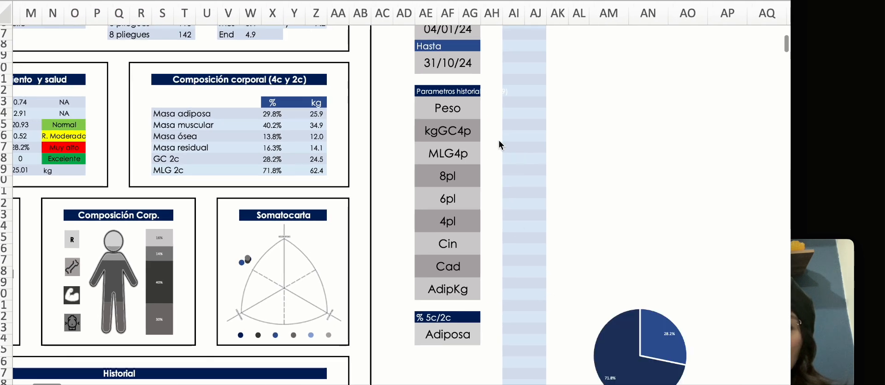
{"action": "left_click", "coordinate": [476, 110]}
{"action": "left_click", "coordinate": [485, 103]}
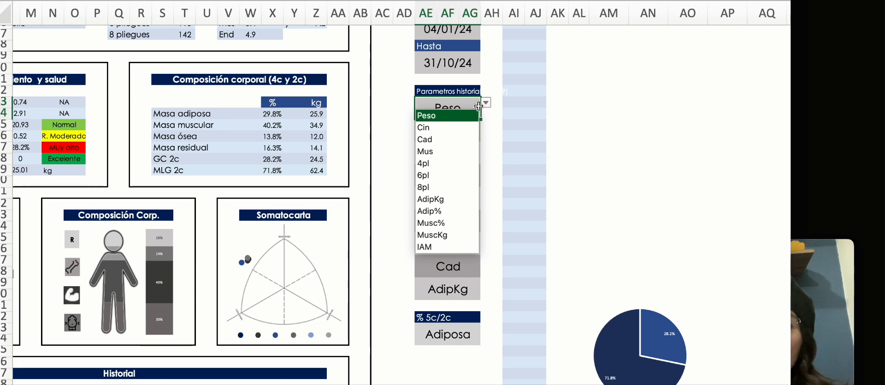
{"action": "left_click", "coordinate": [457, 127]}
{"action": "scroll", "coordinate": [377, 214], "scroll_direction": "down", "scroll_amount": 5}
{"action": "scroll", "coordinate": [378, 214], "scroll_direction": "left", "scroll_amount": 5}
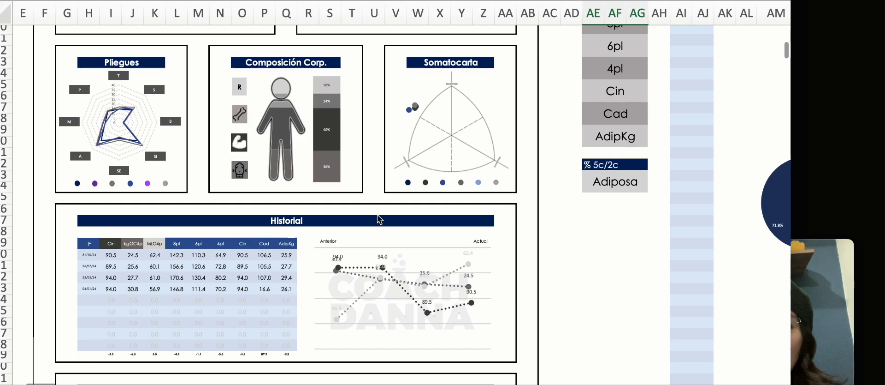
{"action": "left_click_drag", "start_coordinate": [138, 269], "coordinate": [134, 232]}
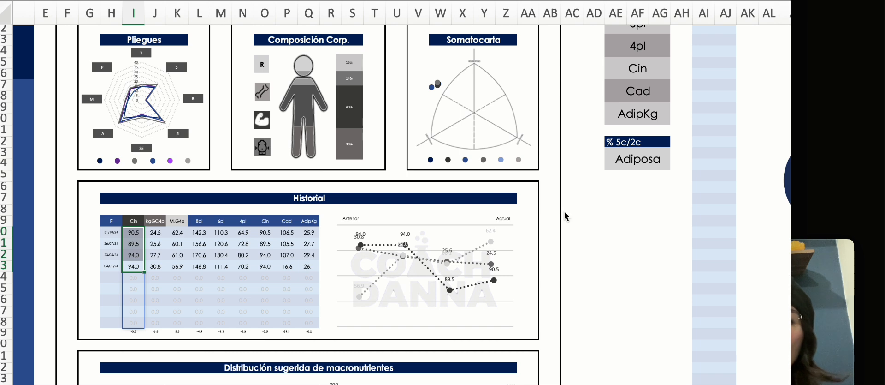
- Set the first history parameter back to Peso
{"action": "scroll", "coordinate": [564, 211], "scroll_direction": "up", "scroll_amount": 4}
{"action": "left_click", "coordinate": [623, 55]}
{"action": "left_click", "coordinate": [662, 54]}
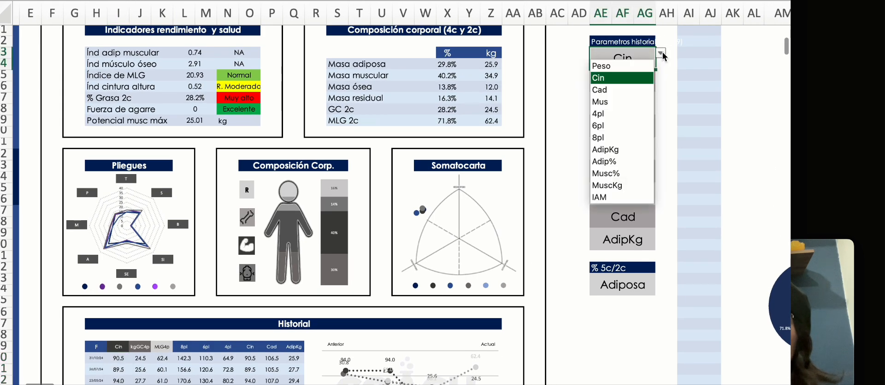
{"action": "left_click", "coordinate": [630, 65]}
- Review the first three history parameter selections, Peso, kgGC4p and MLG4p
{"action": "left_click", "coordinate": [642, 89]}
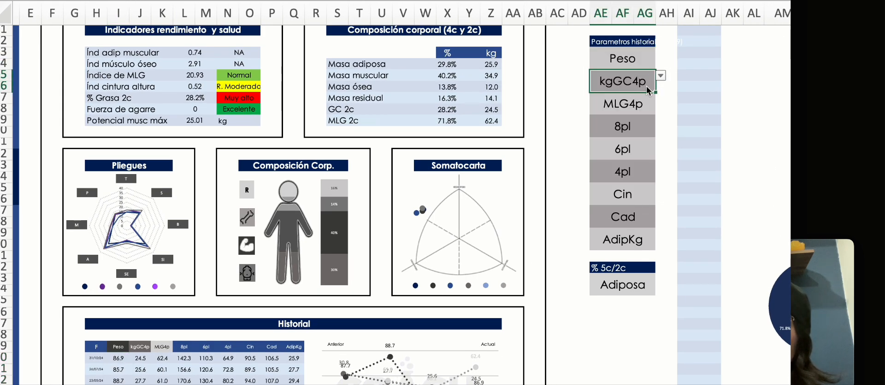
{"action": "left_click", "coordinate": [662, 76]}
{"action": "left_click", "coordinate": [645, 81]}
{"action": "left_click_drag", "start_coordinate": [640, 61], "coordinate": [642, 106]}
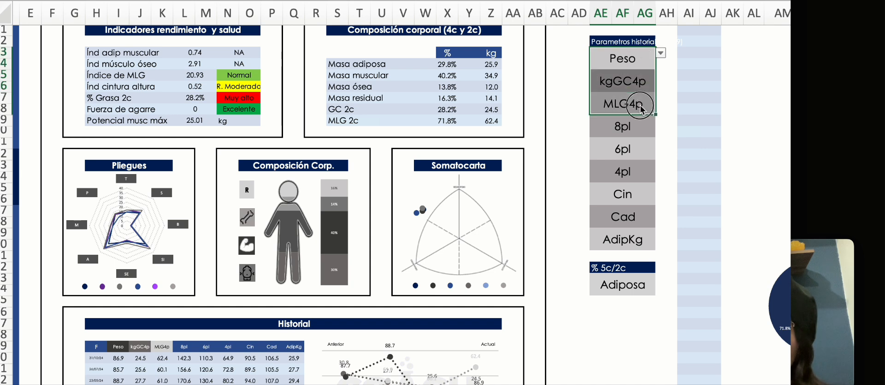
- Examine the 8pl to AdipKg columns of the history table against the history chart
{"action": "scroll", "coordinate": [482, 248], "scroll_direction": "down", "scroll_amount": 3}
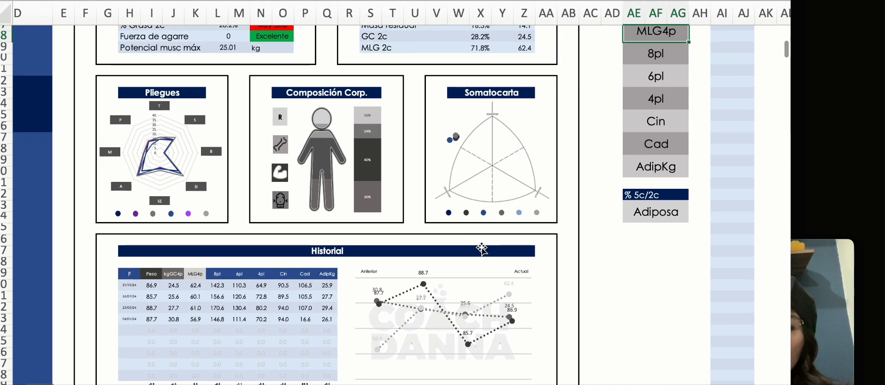
{"action": "left_click", "coordinate": [646, 151]}
{"action": "left_click_drag", "start_coordinate": [226, 285], "coordinate": [334, 379]}
{"action": "scroll", "coordinate": [450, 272], "scroll_direction": "down", "scroll_amount": 1}
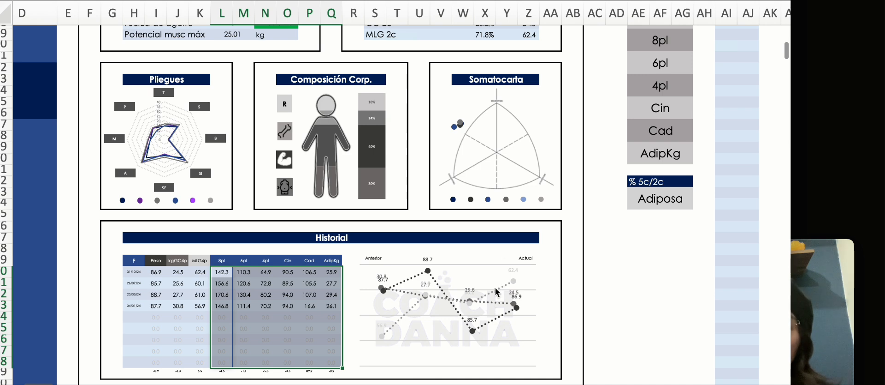
- Compare the difference row under the history table with the latest Peso and kgGC4p values
{"action": "scroll", "coordinate": [519, 295], "scroll_direction": "down", "scroll_amount": 5}
{"action": "scroll", "coordinate": [519, 296], "scroll_direction": "down", "scroll_amount": 3}
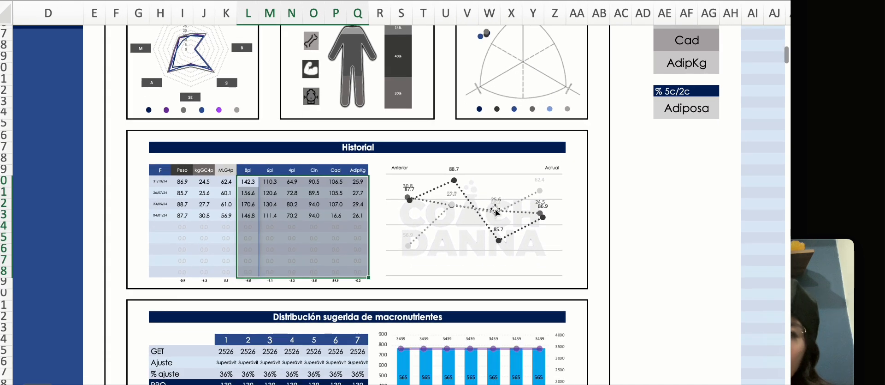
{"action": "scroll", "coordinate": [196, 240], "scroll_direction": "down", "scroll_amount": 1}
{"action": "left_click", "coordinate": [189, 264]}
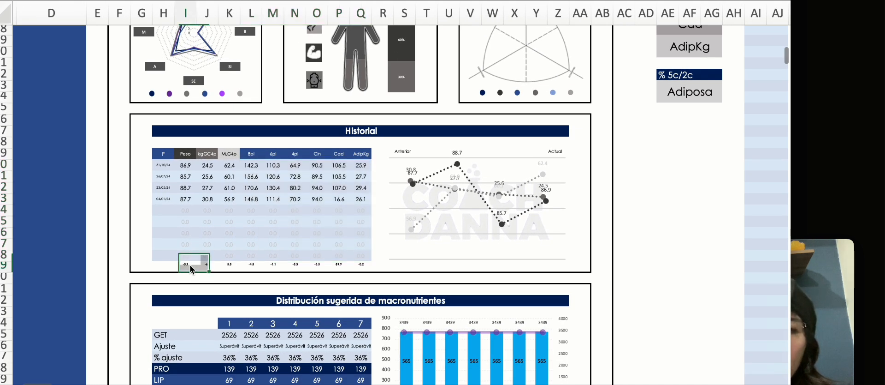
{"action": "left_click", "coordinate": [201, 265]}
{"action": "left_click", "coordinate": [186, 267]}
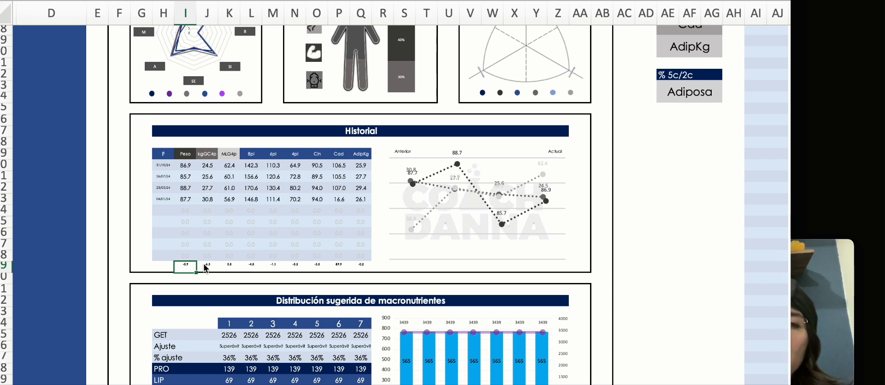
{"action": "left_click", "coordinate": [189, 166]}
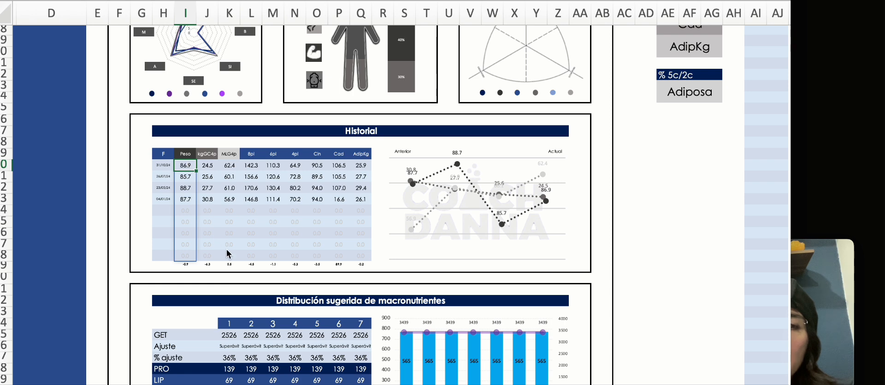
{"action": "left_click", "coordinate": [211, 266]}
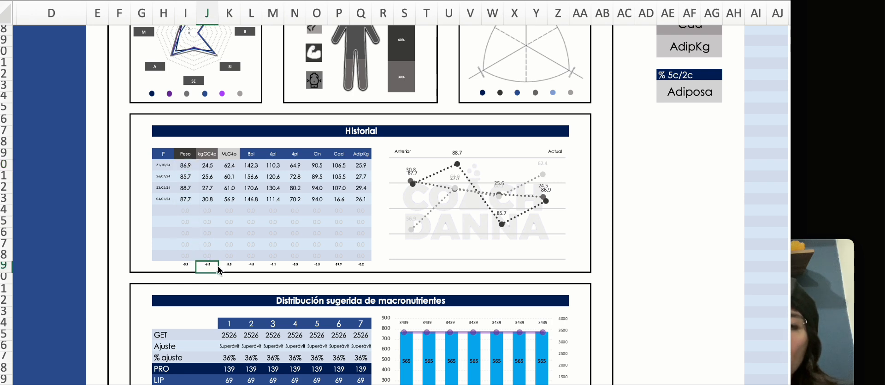
{"action": "left_click", "coordinate": [212, 169]}
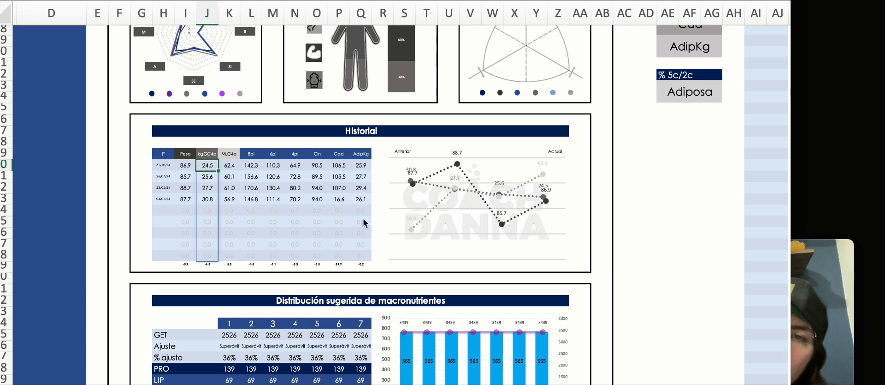
- Examine the suggested macronutrient distribution for day 1, from GET to DE kcal/kgMLG, and the seven-day chart
{"action": "scroll", "coordinate": [515, 211], "scroll_direction": "down", "scroll_amount": 3}
{"action": "scroll", "coordinate": [515, 211], "scroll_direction": "down", "scroll_amount": 2}
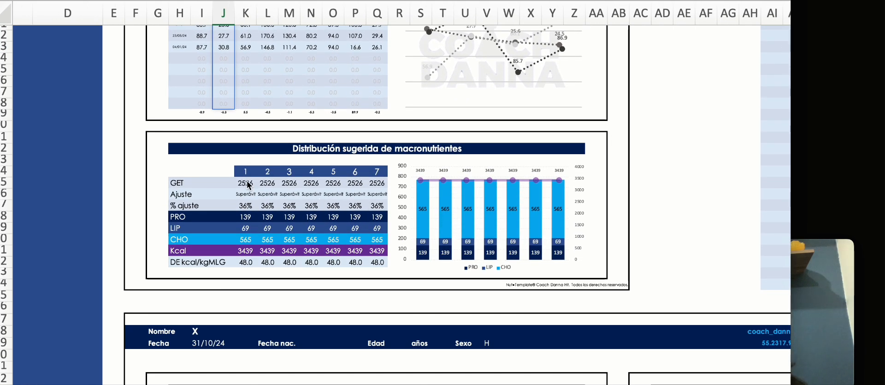
{"action": "left_click_drag", "start_coordinate": [248, 185], "coordinate": [256, 266]}
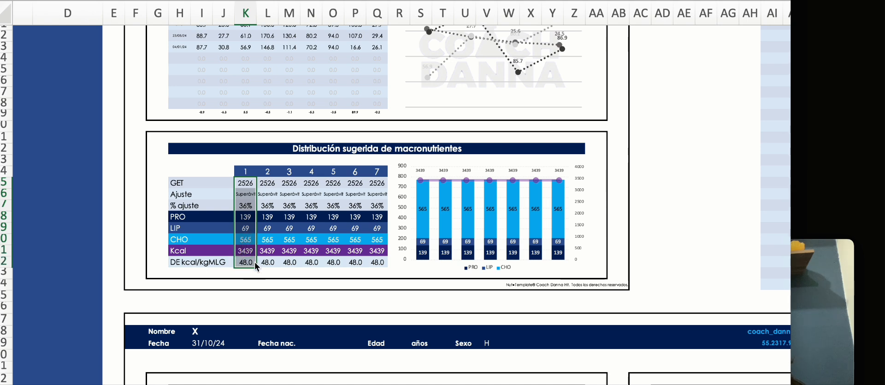
{"action": "left_click", "coordinate": [253, 183]}
{"action": "key", "text": "Down"}
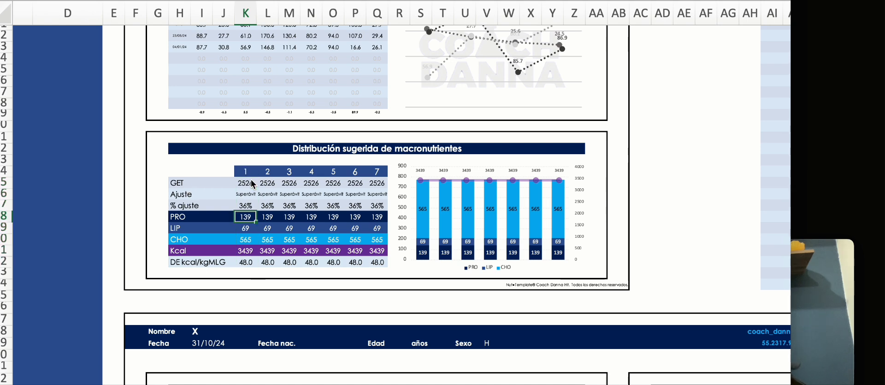
{"action": "key", "text": "Down"}
{"action": "key", "text": "Down"}
{"action": "key", "text": "Down"}
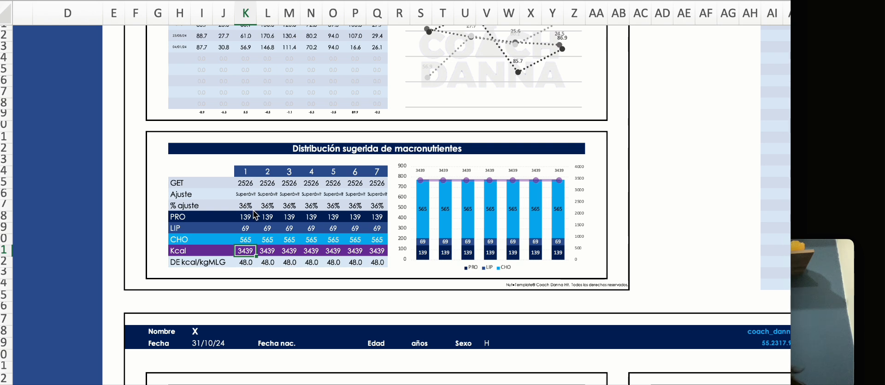
{"action": "scroll", "coordinate": [255, 217], "scroll_direction": "down", "scroll_amount": 2}
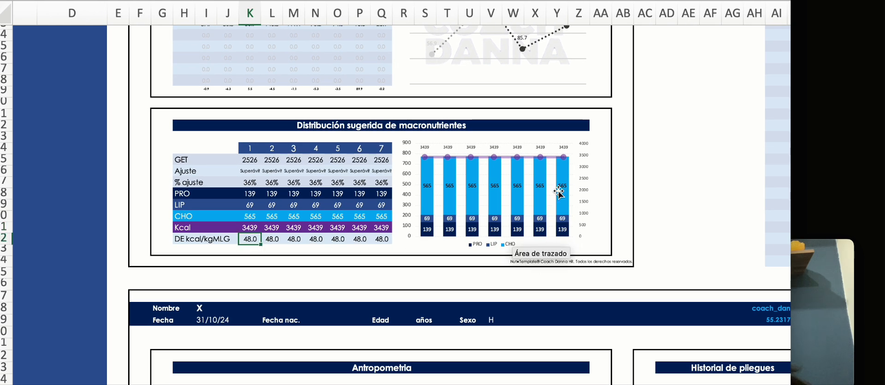
{"action": "scroll", "coordinate": [652, 265], "scroll_direction": "down", "scroll_amount": 1}
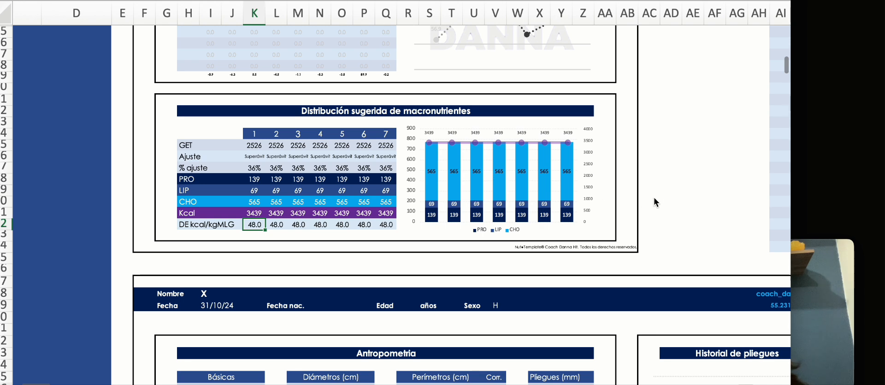
{"action": "scroll", "coordinate": [653, 197], "scroll_direction": "down", "scroll_amount": 1}
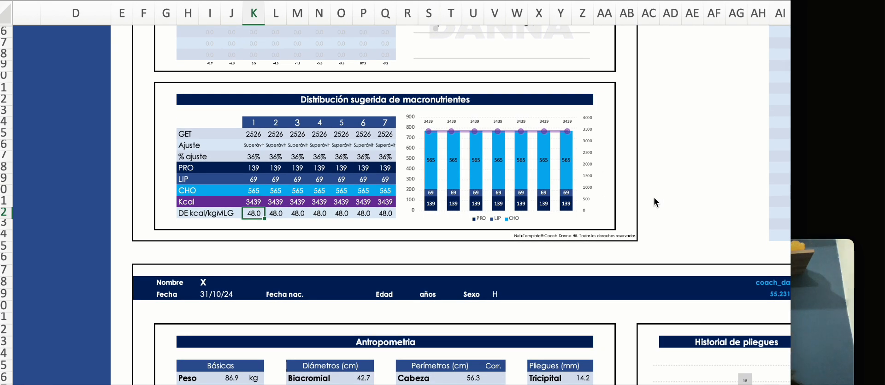
{"action": "left_click", "coordinate": [817, 269]}
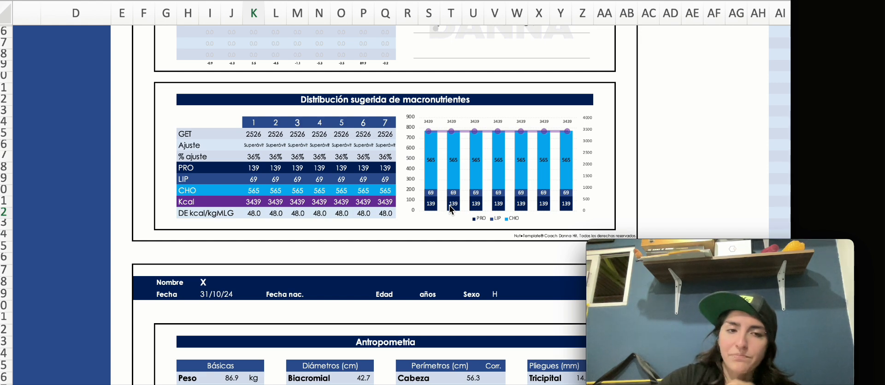
- Examine the anthropometry tables and the skinfold history chart in the five-component report
{"action": "scroll", "coordinate": [449, 205], "scroll_direction": "down", "scroll_amount": 4}
{"action": "scroll", "coordinate": [439, 212], "scroll_direction": "down", "scroll_amount": 4}
{"action": "scroll", "coordinate": [439, 213], "scroll_direction": "right", "scroll_amount": 3}
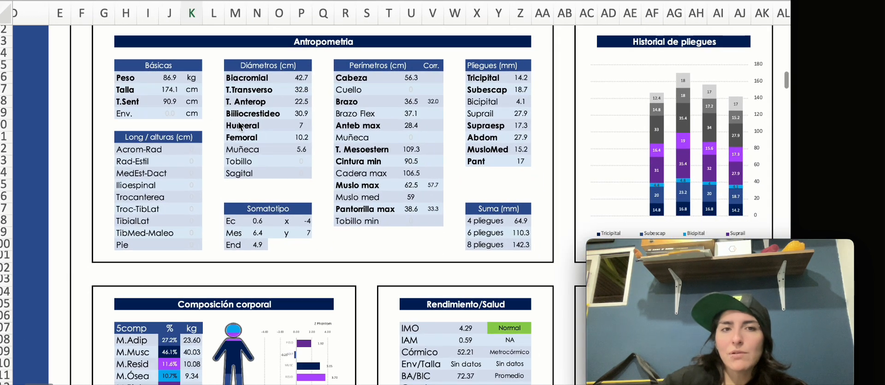
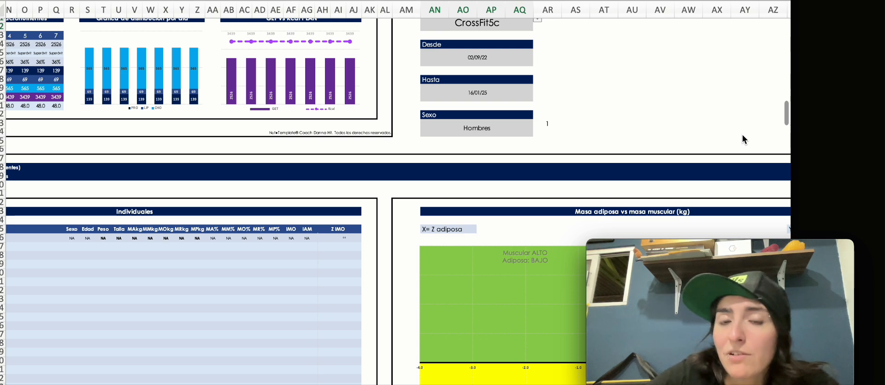
- Review the team report's start date, end date and sex filters for the CrossFit5c team
{"action": "scroll", "coordinate": [625, 153], "scroll_direction": "up", "scroll_amount": 2}
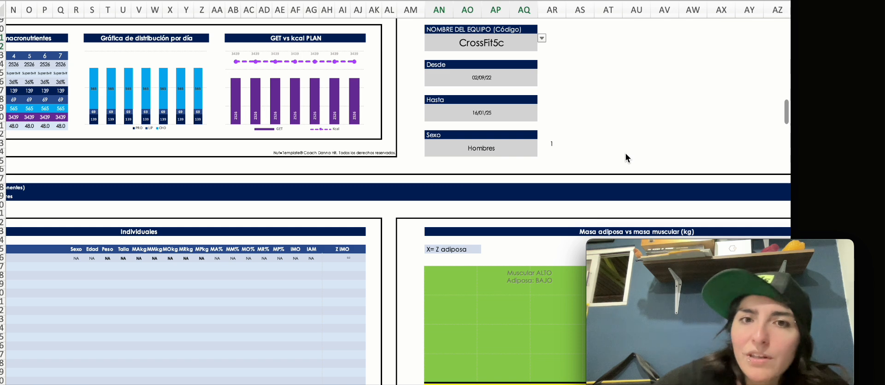
{"action": "left_click", "coordinate": [530, 80]}
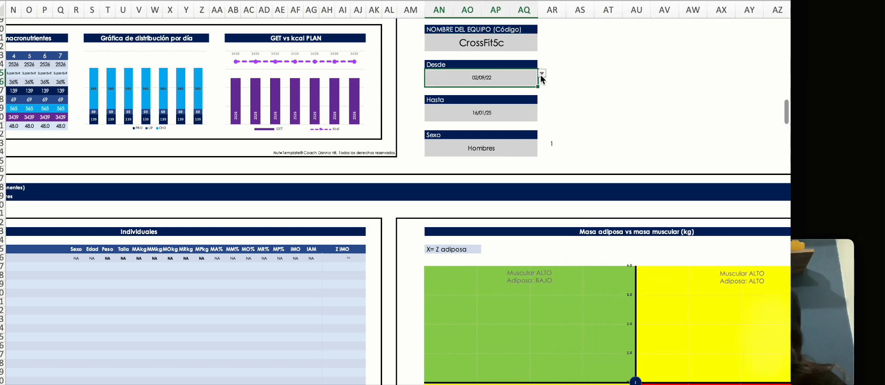
{"action": "scroll", "coordinate": [564, 106], "scroll_direction": "down", "scroll_amount": 1}
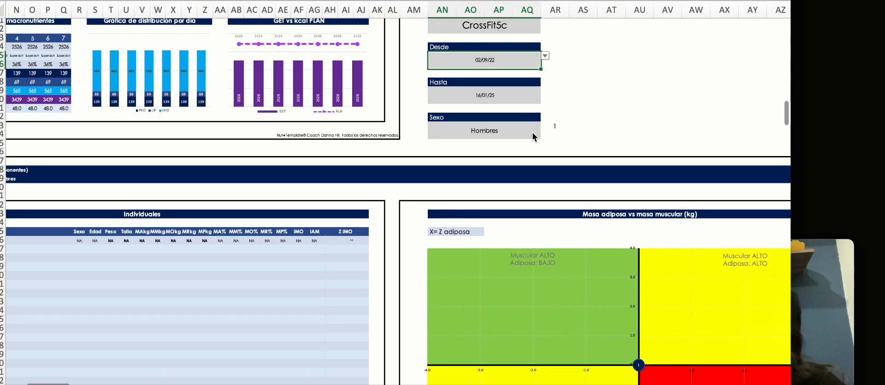
{"action": "left_click", "coordinate": [508, 127]}
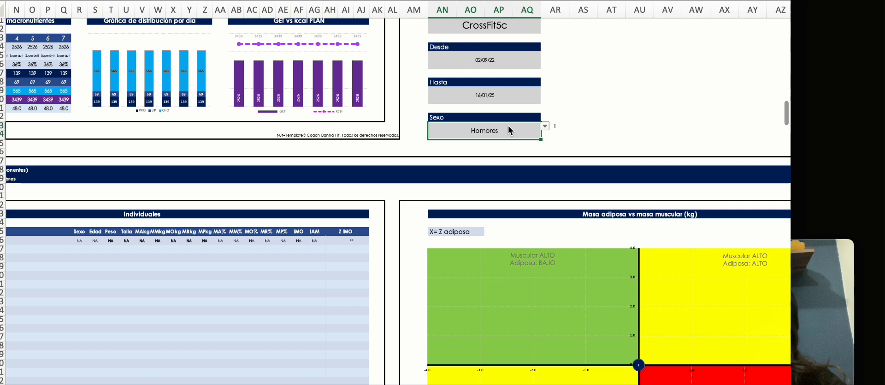
{"action": "left_click", "coordinate": [523, 97]}
{"action": "left_click", "coordinate": [519, 59]}
{"action": "left_click", "coordinate": [519, 95]}
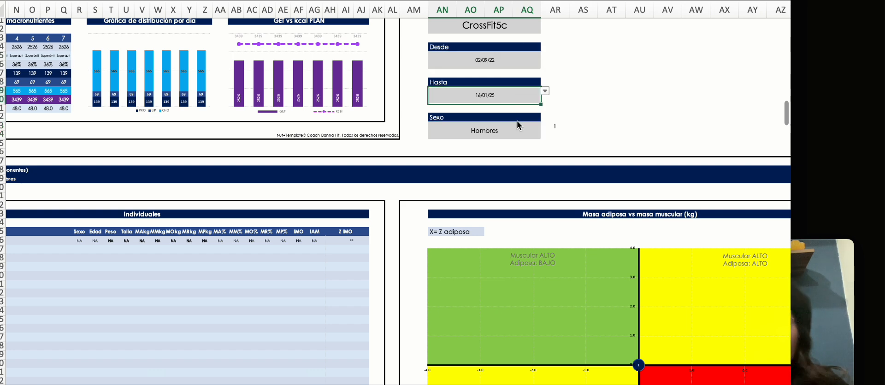
- Examine the team report's individuals table and its adipose, muscle and bone mass quadrant charts
{"action": "scroll", "coordinate": [517, 122], "scroll_direction": "down", "scroll_amount": 2}
{"action": "scroll", "coordinate": [531, 161], "scroll_direction": "down", "scroll_amount": 3}
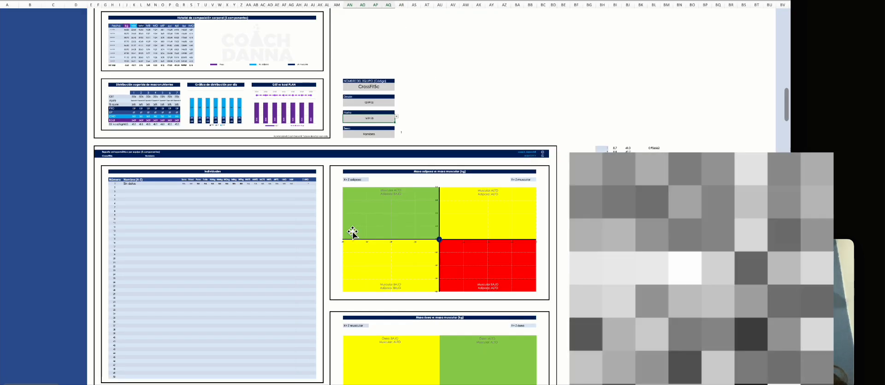
{"action": "scroll", "coordinate": [355, 231], "scroll_direction": "up", "scroll_amount": 3}
{"action": "scroll", "coordinate": [355, 227], "scroll_direction": "up", "scroll_amount": 2}
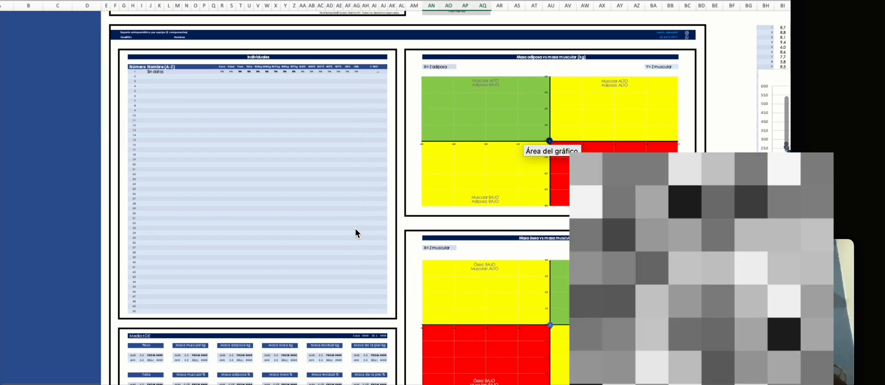
- Examine the team report's Individuales table columns, from number and name through sex, age, weight and mass values to Z IMO
{"action": "scroll", "coordinate": [357, 227], "scroll_direction": "down", "scroll_amount": 2}
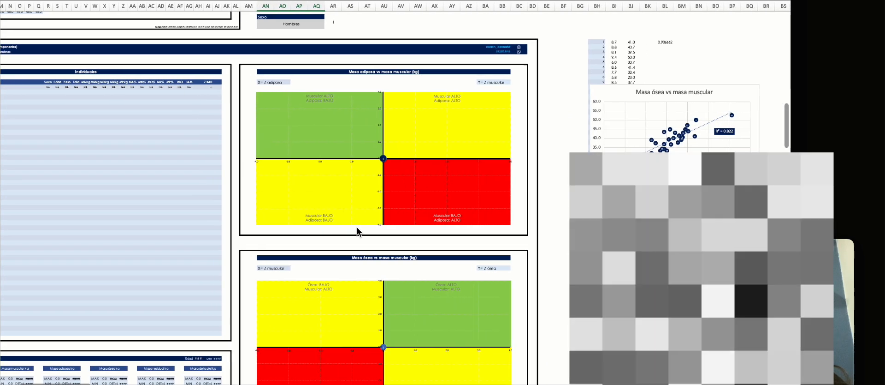
{"action": "scroll", "coordinate": [357, 227], "scroll_direction": "up", "scroll_amount": 2}
{"action": "scroll", "coordinate": [350, 228], "scroll_direction": "left", "scroll_amount": 1}
{"action": "scroll", "coordinate": [349, 228], "scroll_direction": "down", "scroll_amount": 1}
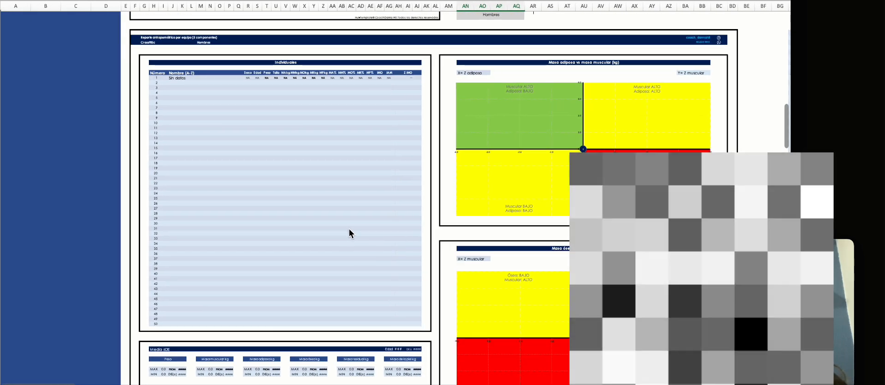
{"action": "scroll", "coordinate": [344, 225], "scroll_direction": "up", "scroll_amount": 1}
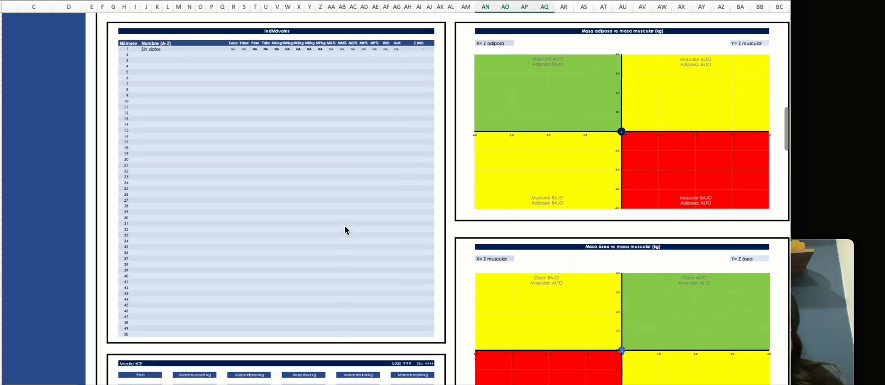
{"action": "scroll", "coordinate": [344, 225], "scroll_direction": "down", "scroll_amount": 1}
{"action": "scroll", "coordinate": [345, 225], "scroll_direction": "up", "scroll_amount": 1}
{"action": "scroll", "coordinate": [344, 225], "scroll_direction": "left", "scroll_amount": 1}
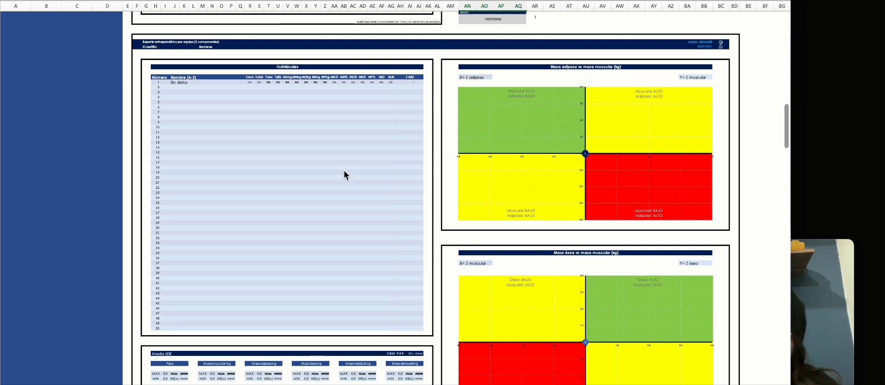
{"action": "left_click", "coordinate": [160, 78]}
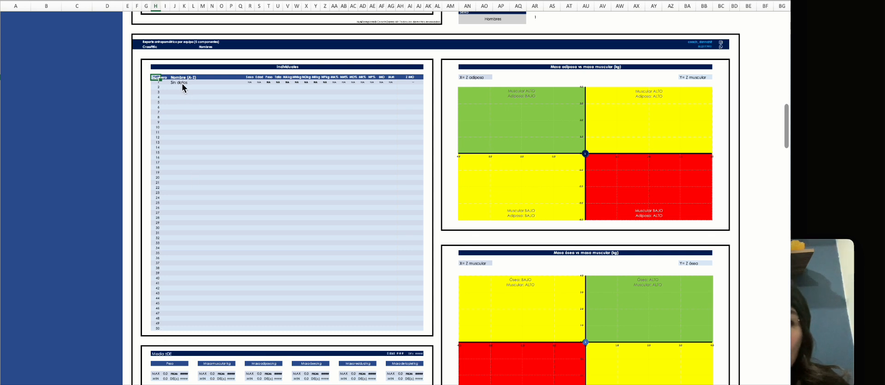
{"action": "left_click", "coordinate": [255, 84]}
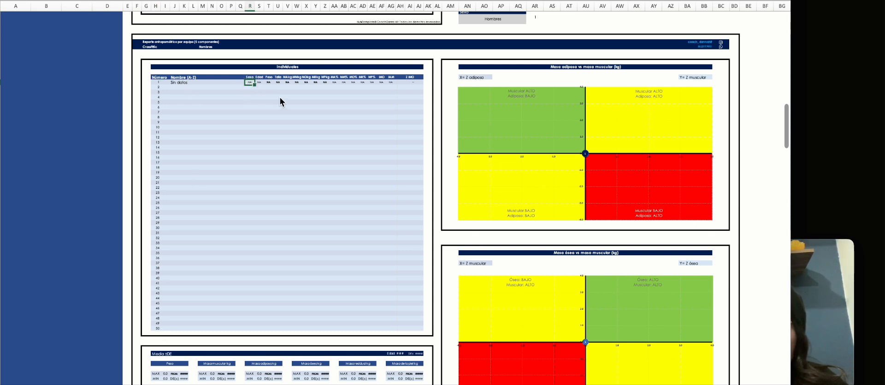
{"action": "scroll", "coordinate": [280, 97], "scroll_direction": "up", "scroll_amount": 5}
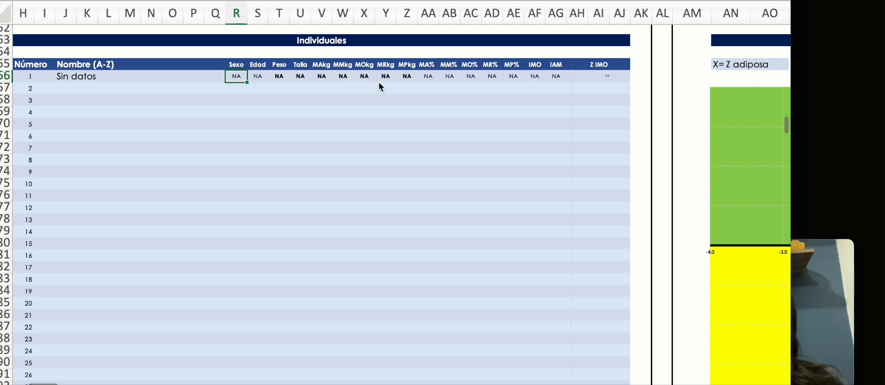
{"action": "left_click", "coordinate": [820, 290]}
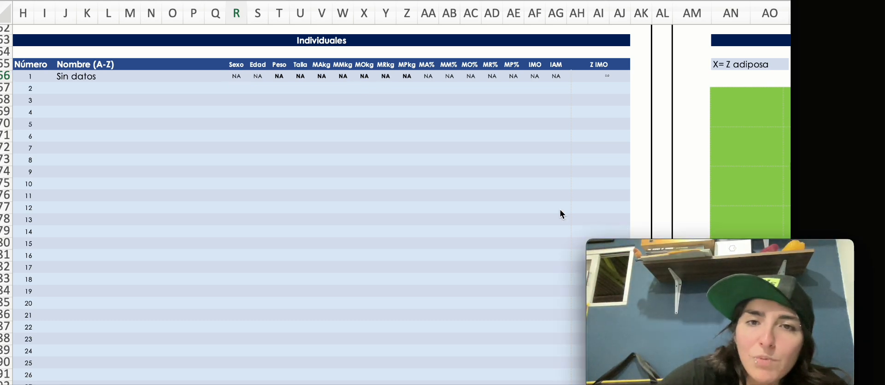
{"action": "left_click", "coordinate": [496, 209]}
- Examine the Media ±DE section's maximum, minimum, average and deviation blocks for weight, height and each body mass component
{"action": "scroll", "coordinate": [494, 209], "scroll_direction": "down", "scroll_amount": 3}
{"action": "scroll", "coordinate": [495, 210], "scroll_direction": "down", "scroll_amount": 10}
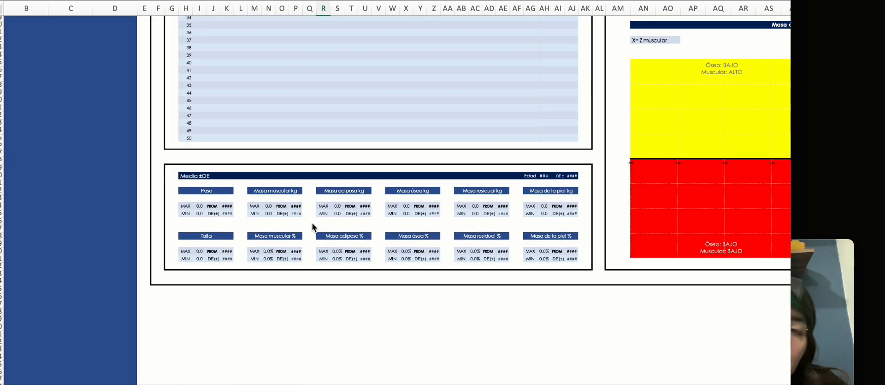
{"action": "scroll", "coordinate": [311, 222], "scroll_direction": "up", "scroll_amount": 4}
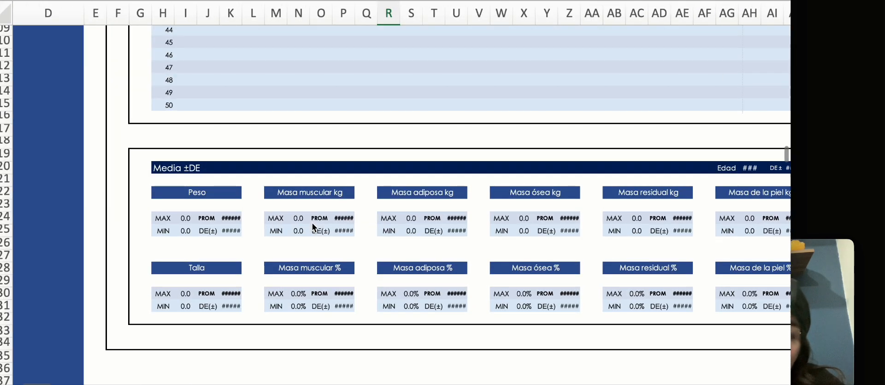
{"action": "scroll", "coordinate": [312, 222], "scroll_direction": "down", "scroll_amount": 4}
{"action": "scroll", "coordinate": [312, 223], "scroll_direction": "right", "scroll_amount": 5}
- Review the axes and quadrant labels of the adipose-versus-muscle and bone-versus-muscle mass charts in the blank team report
{"action": "scroll", "coordinate": [312, 223], "scroll_direction": "up", "scroll_amount": 3}
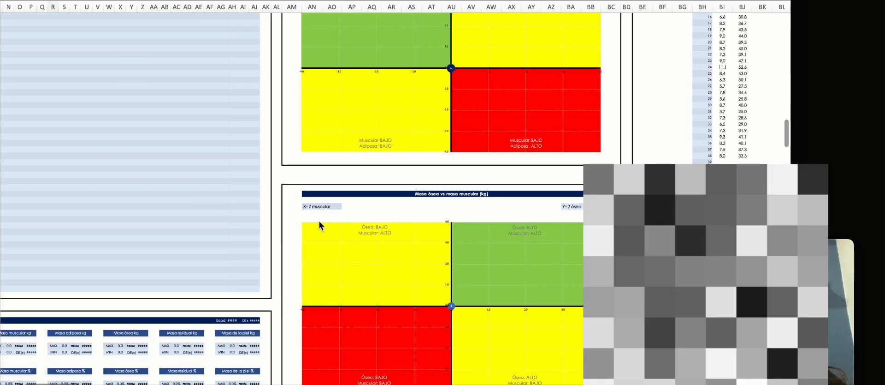
{"action": "scroll", "coordinate": [320, 220], "scroll_direction": "up", "scroll_amount": 1}
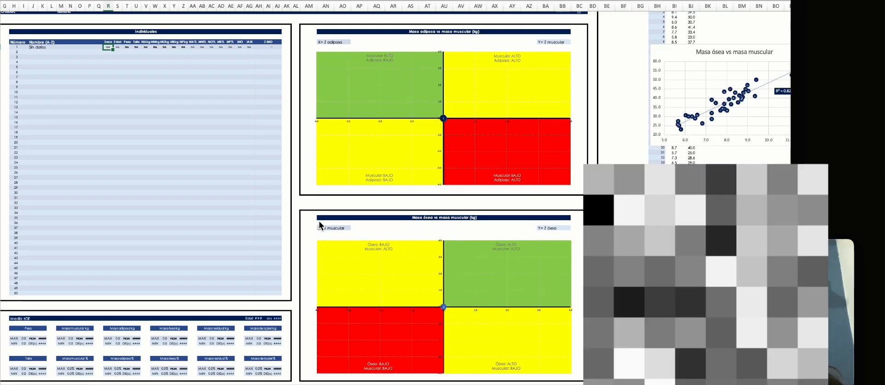
{"action": "scroll", "coordinate": [375, 182], "scroll_direction": "up", "scroll_amount": 3}
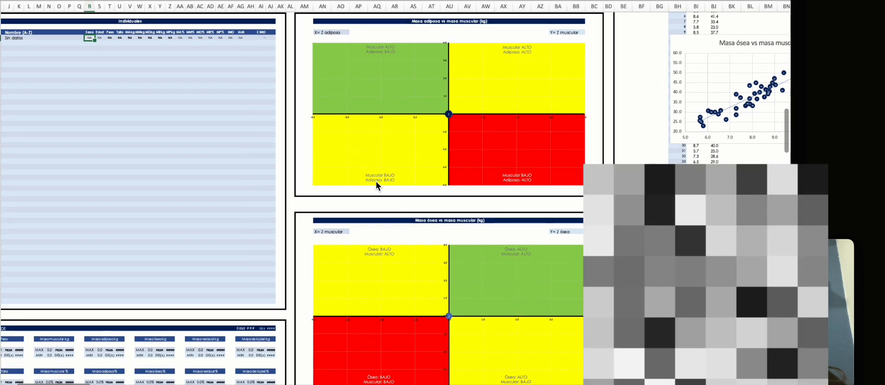
{"action": "scroll", "coordinate": [373, 182], "scroll_direction": "down", "scroll_amount": 1}
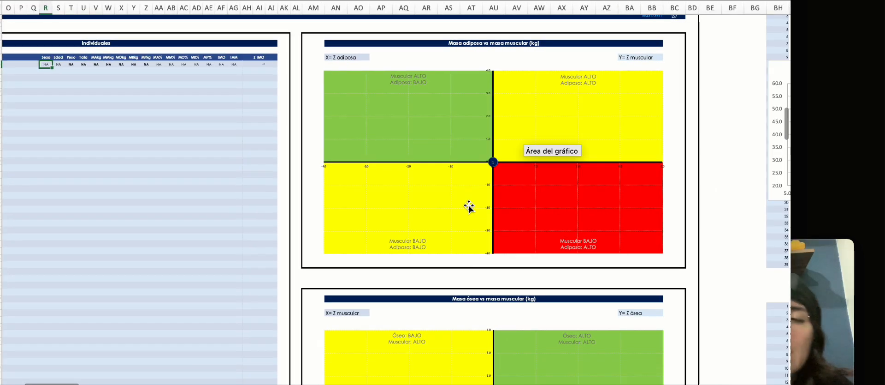
{"action": "left_click", "coordinate": [845, 305]}
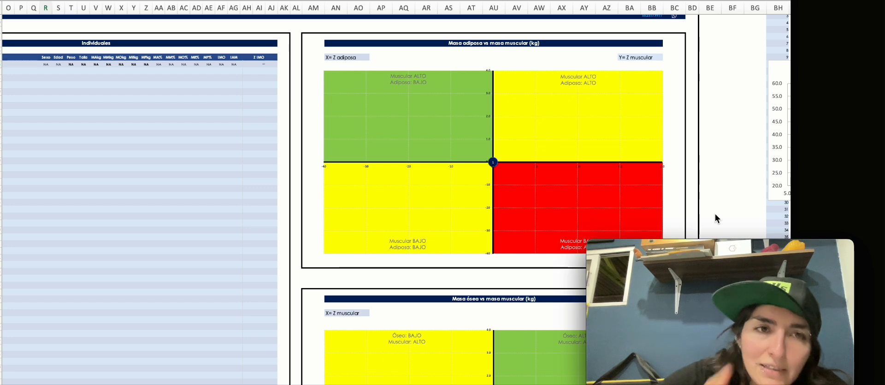
- Examine the completed CrossFit5c men's team report, following the numbered individuals and their measurements across the table
{"action": "mouse_move", "coordinate": [703, 284]}
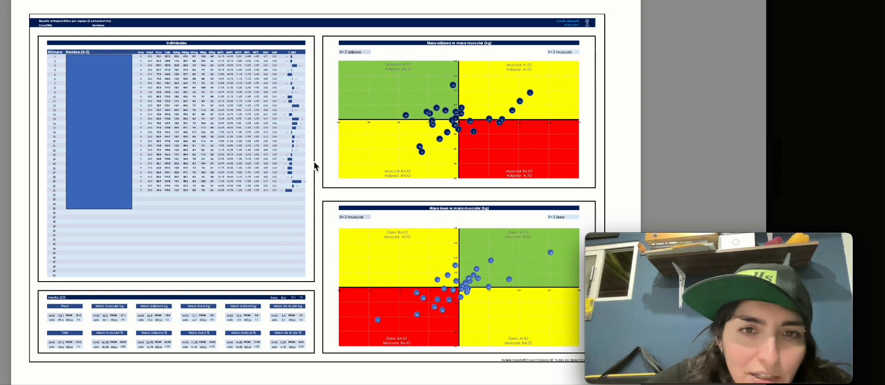
{"action": "scroll", "coordinate": [243, 165], "scroll_direction": "up", "scroll_amount": 2}
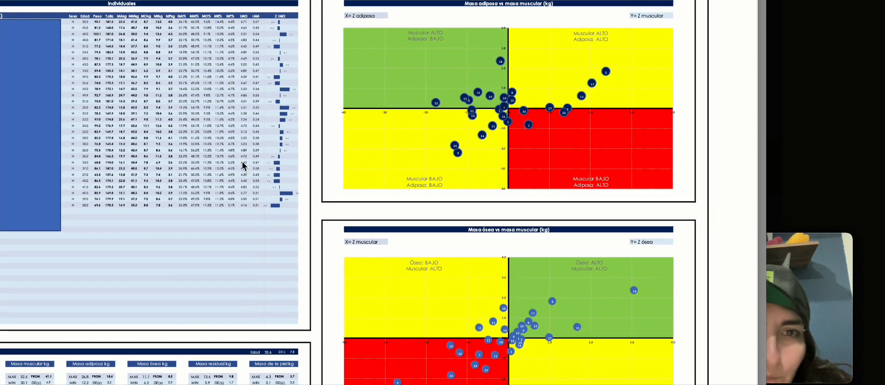
{"action": "scroll", "coordinate": [243, 165], "scroll_direction": "up", "scroll_amount": 3}
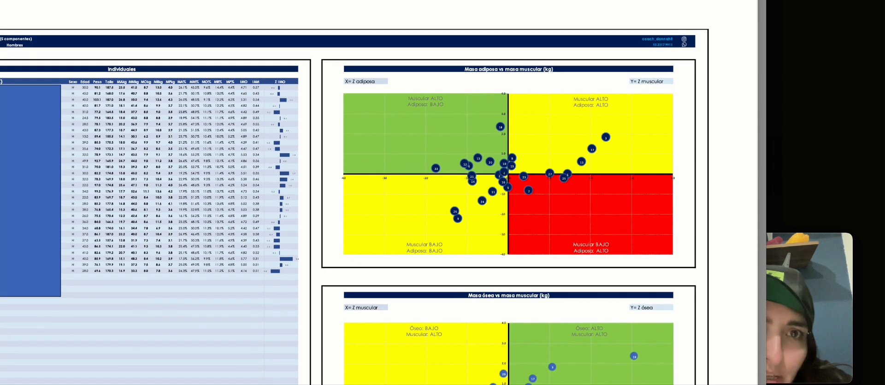
{"action": "scroll", "coordinate": [243, 165], "scroll_direction": "left", "scroll_amount": 4}
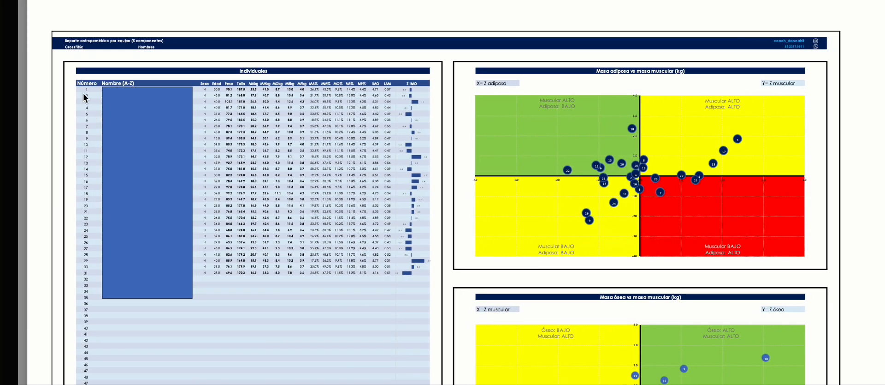
{"action": "left_click_drag", "start_coordinate": [87, 90], "coordinate": [91, 293]}
{"action": "left_click", "coordinate": [134, 189]}
{"action": "left_click_drag", "start_coordinate": [205, 92], "coordinate": [392, 277]}
{"action": "left_click", "coordinate": [363, 280]}
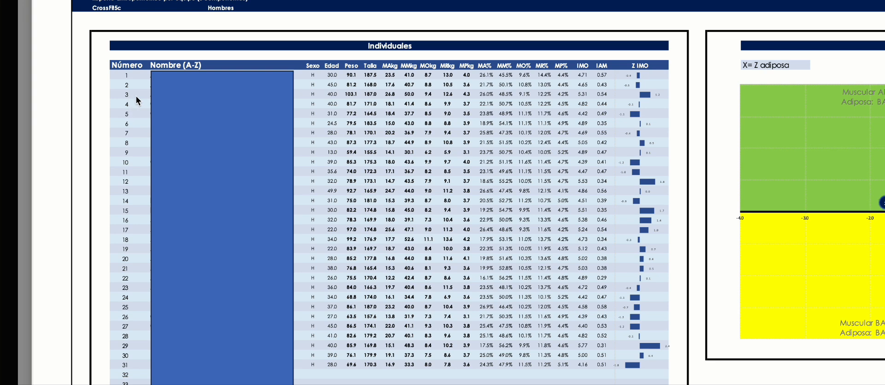
{"action": "left_click_drag", "start_coordinate": [150, 95], "coordinate": [211, 95]}
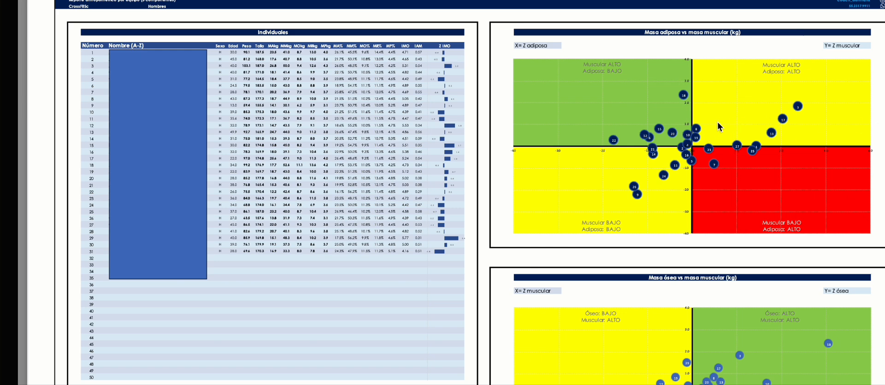
- Compare the numbered athletes' positions in the completed report's adipose-versus-muscle and bone-versus-muscle quadrant charts
{"action": "scroll", "coordinate": [717, 151], "scroll_direction": "down", "scroll_amount": 5}
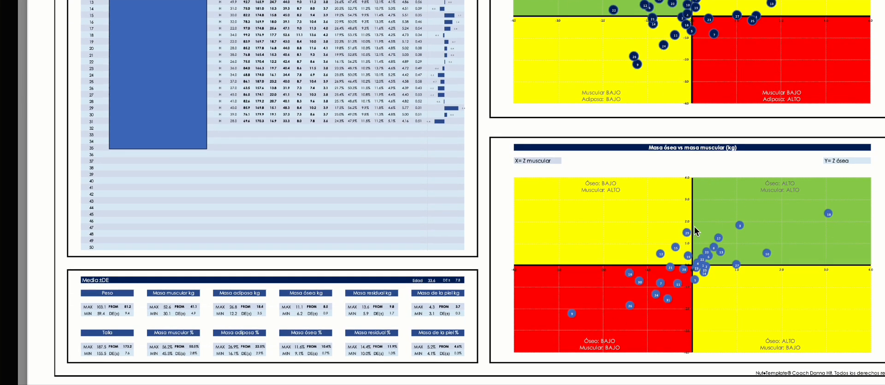
{"action": "scroll", "coordinate": [709, 225], "scroll_direction": "down", "scroll_amount": 1}
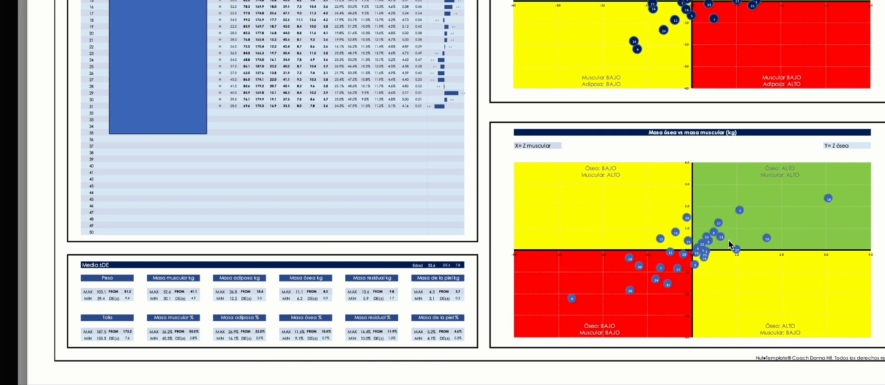
{"action": "scroll", "coordinate": [702, 194], "scroll_direction": "up", "scroll_amount": 3}
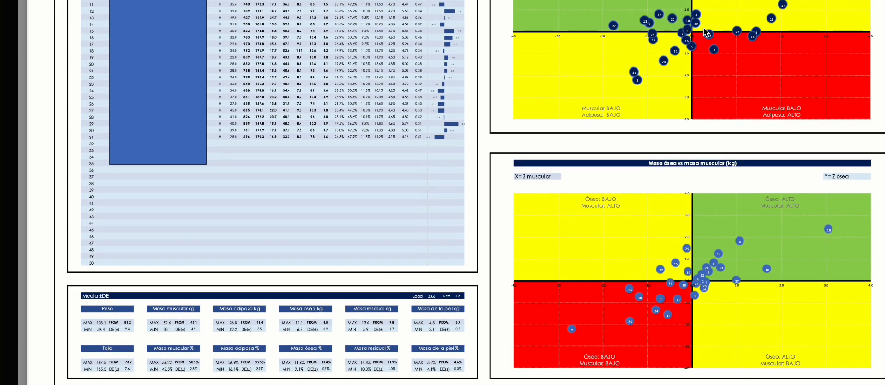
{"action": "scroll", "coordinate": [701, 260], "scroll_direction": "down", "scroll_amount": 3}
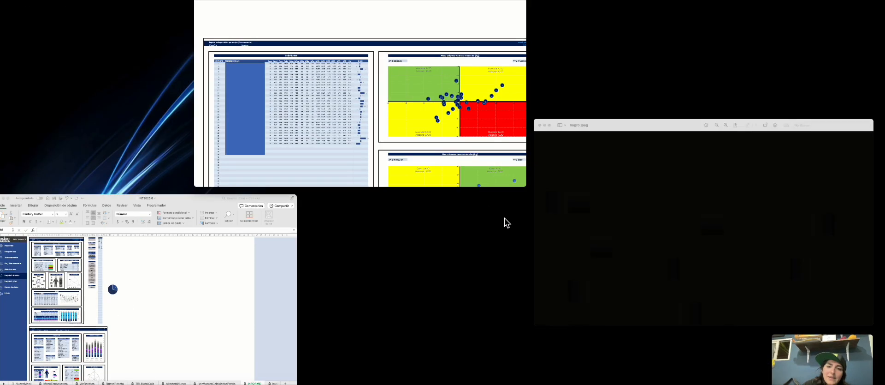
- Switch to the Excel workbook's individual report and inspect the two-slice pie chart beside it, nudging it slightly upward
{"action": "left_click", "coordinate": [231, 310]}
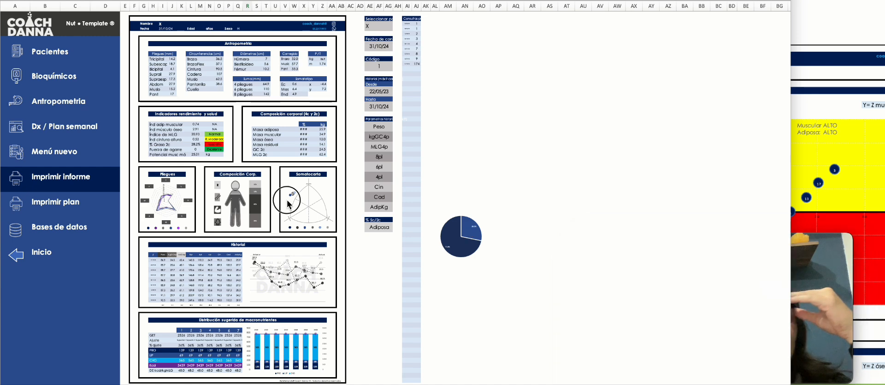
{"action": "left_click", "coordinate": [468, 232]}
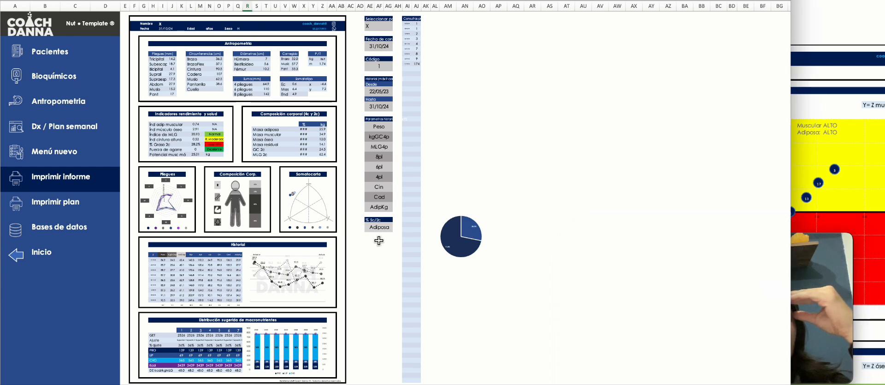
{"action": "left_click", "coordinate": [459, 260]}
{"action": "left_click", "coordinate": [482, 212]}
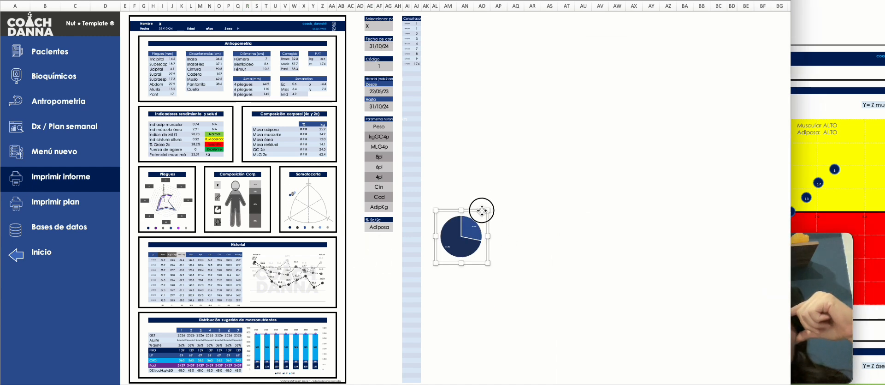
{"action": "left_click_drag", "start_coordinate": [482, 211], "coordinate": [482, 209]}
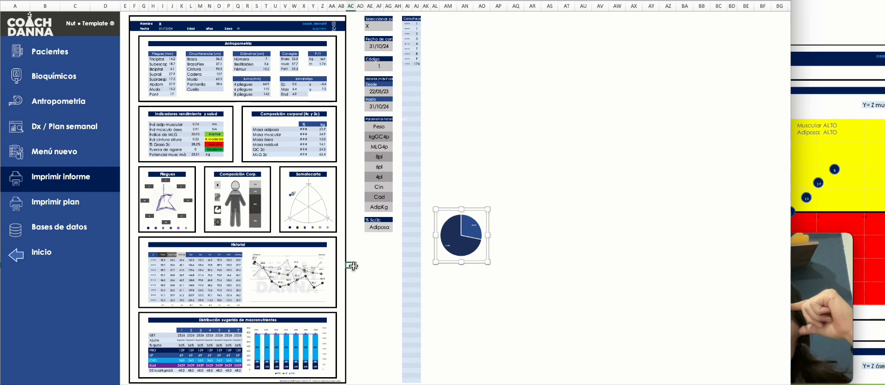
{"action": "left_click", "coordinate": [379, 265]}
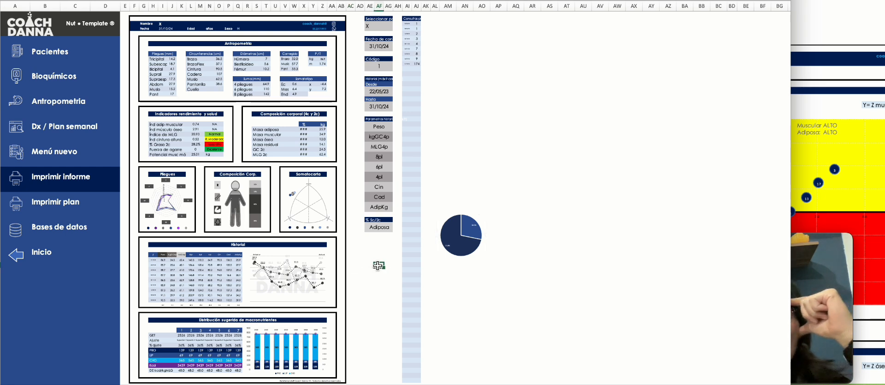
{"action": "left_click", "coordinate": [477, 228]}
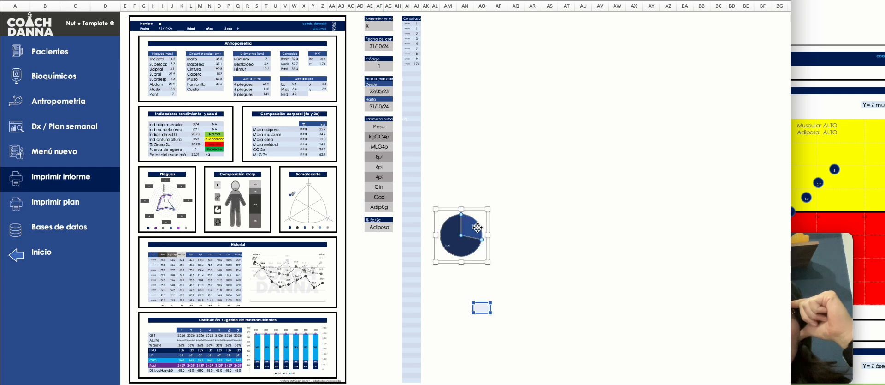
- Go to the Dx / Plan semanal diagnosis and set the patient's GC Manual body fat value to 22%
{"action": "left_click", "coordinate": [20, 103]}
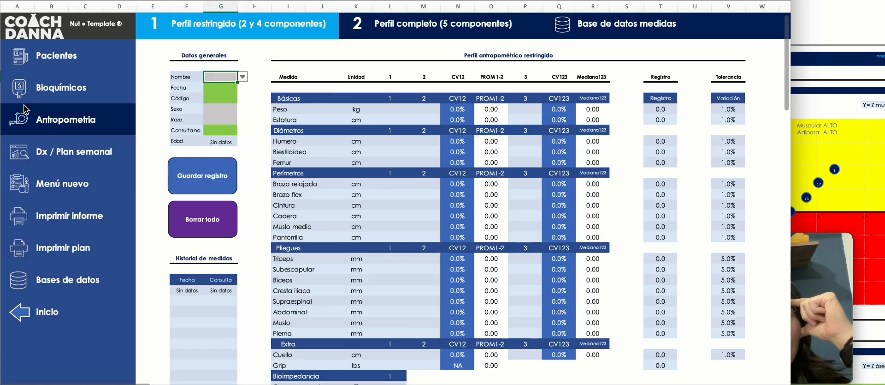
{"action": "left_click", "coordinate": [55, 152]}
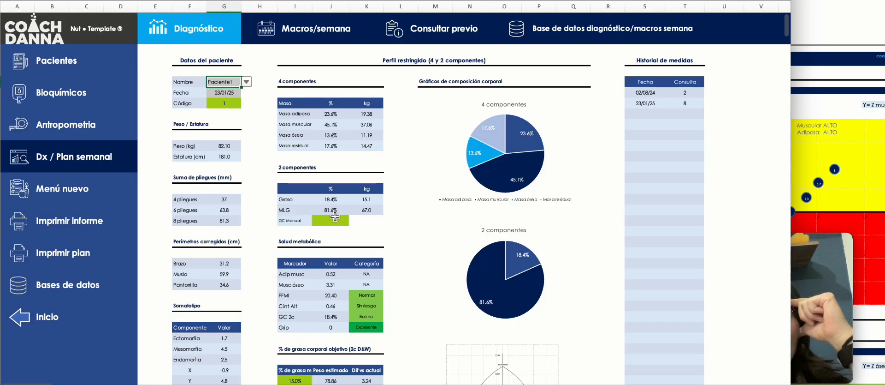
{"action": "type", "text": "2"}
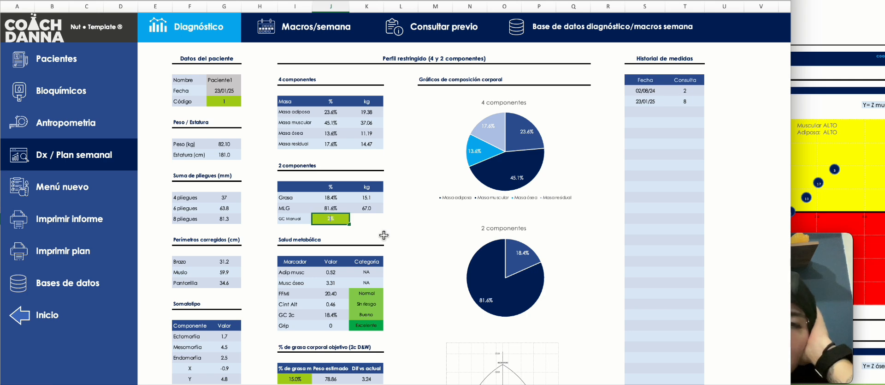
{"action": "type", "text": "2"}
{"action": "key", "text": "Return"}
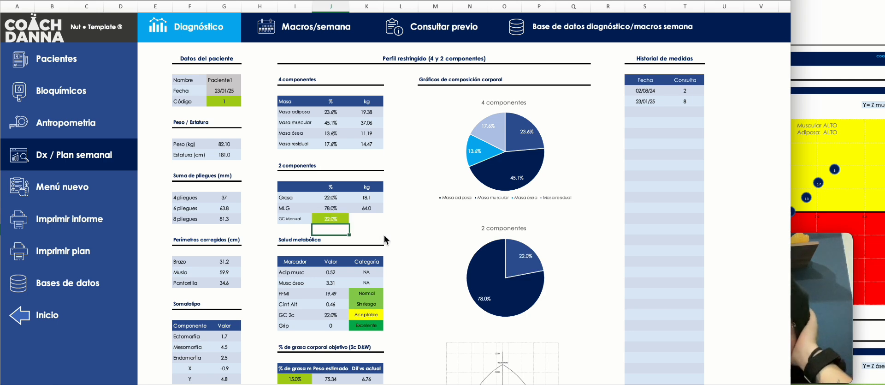
- Clear the patient's GC Manual body fat value and return to the individual report for printing
{"action": "left_click", "coordinate": [341, 219]}
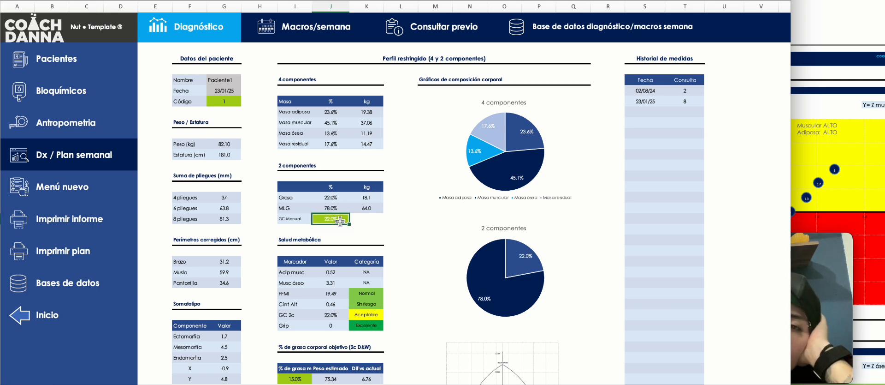
{"action": "key", "text": "Delete"}
{"action": "left_click", "coordinate": [27, 229]}
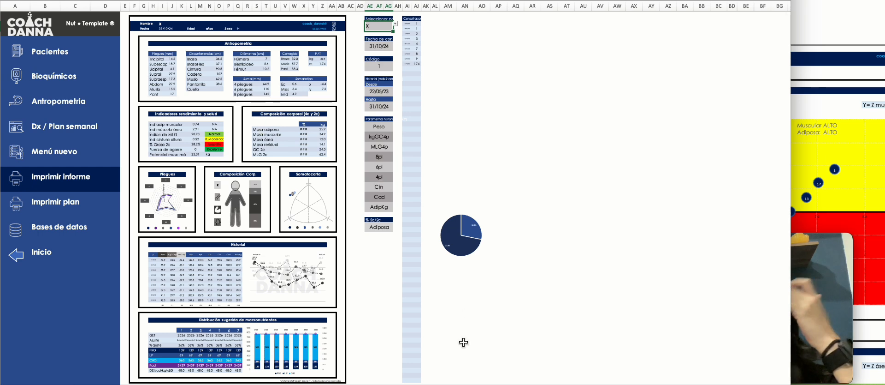
- Try the two-slice pie chart over the report's Composición Corp. figure, and move it back beside the report
{"action": "left_click", "coordinate": [454, 233]}
{"action": "left_click_drag", "start_coordinate": [479, 207], "coordinate": [254, 179]}
{"action": "left_click", "coordinate": [368, 261]}
{"action": "scroll", "coordinate": [372, 265], "scroll_direction": "down", "scroll_amount": 1}
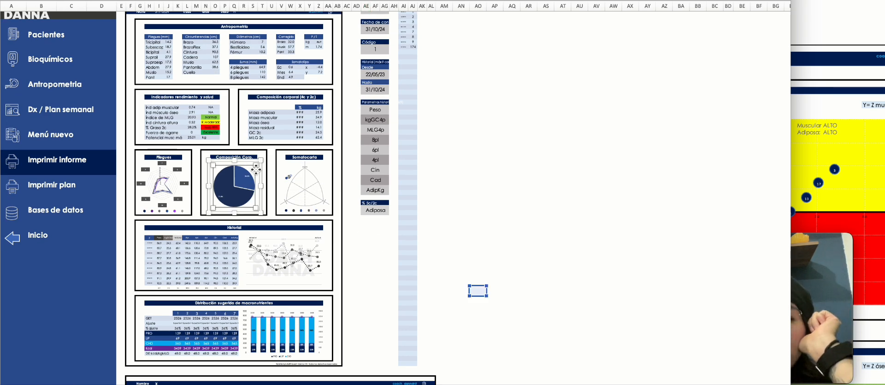
{"action": "left_click_drag", "start_coordinate": [248, 159], "coordinate": [478, 208]}
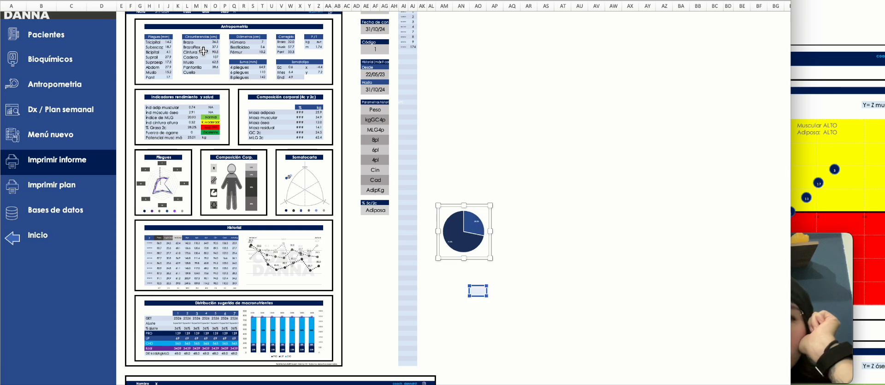
- Select the full cell range of the 5-component individual report located below the first report
{"action": "scroll", "coordinate": [204, 51], "scroll_direction": "up", "scroll_amount": 1}
{"action": "scroll", "coordinate": [196, 61], "scroll_direction": "down", "scroll_amount": 1}
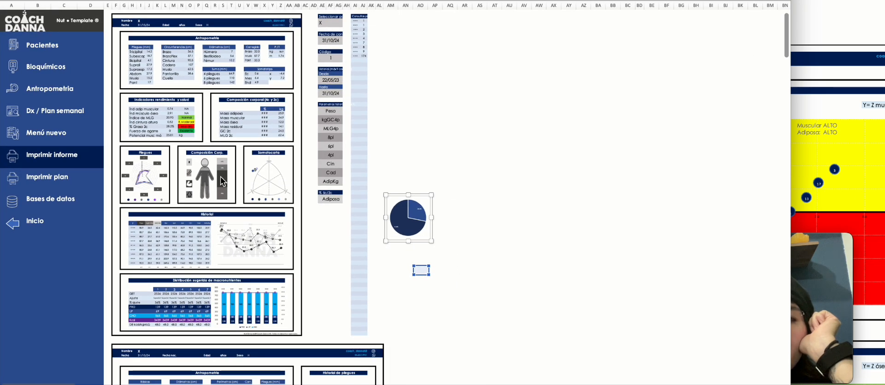
{"action": "scroll", "coordinate": [221, 176], "scroll_direction": "down", "scroll_amount": 15}
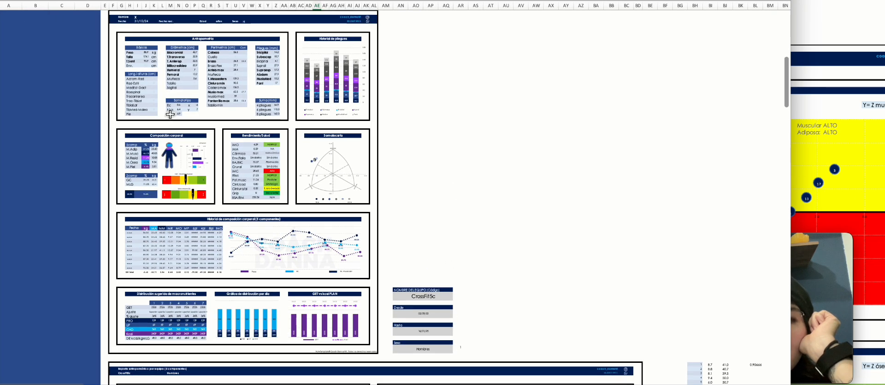
{"action": "scroll", "coordinate": [148, 81], "scroll_direction": "up", "scroll_amount": 1}
{"action": "left_click_drag", "start_coordinate": [116, 28], "coordinate": [374, 364]}
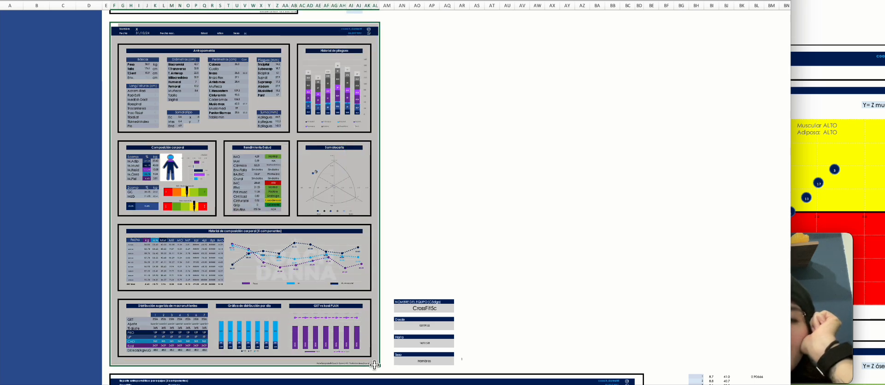
- Print only the selection and save it to the Escritorio as a PDF named blablabla
{"action": "key", "text": "super+p"}
{"action": "left_click", "coordinate": [465, 262]}
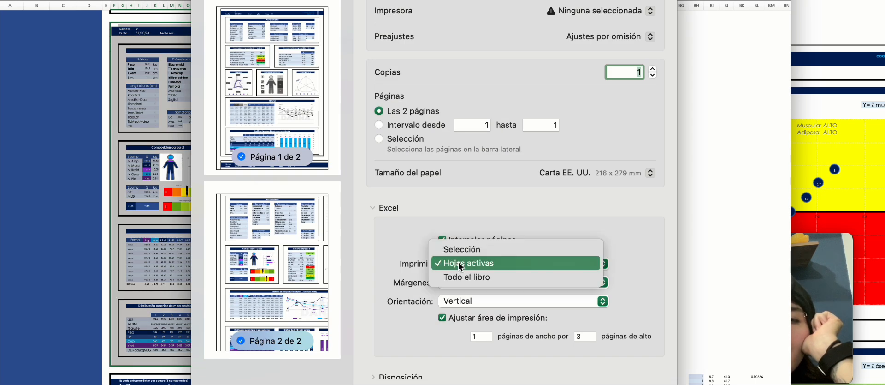
{"action": "left_click", "coordinate": [465, 249]}
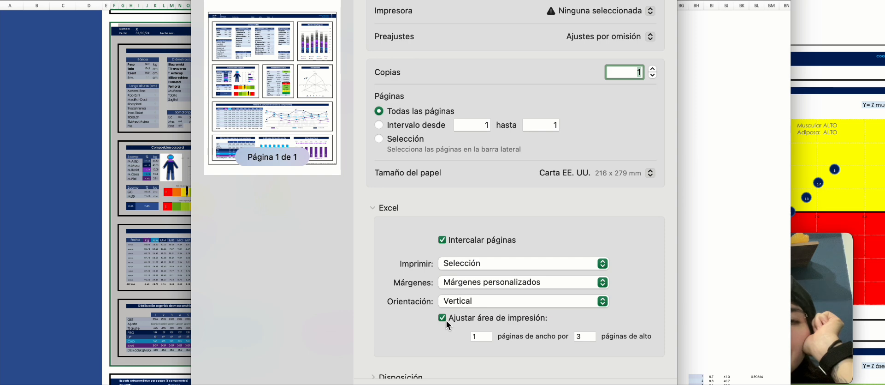
{"action": "left_click", "coordinate": [410, 384]}
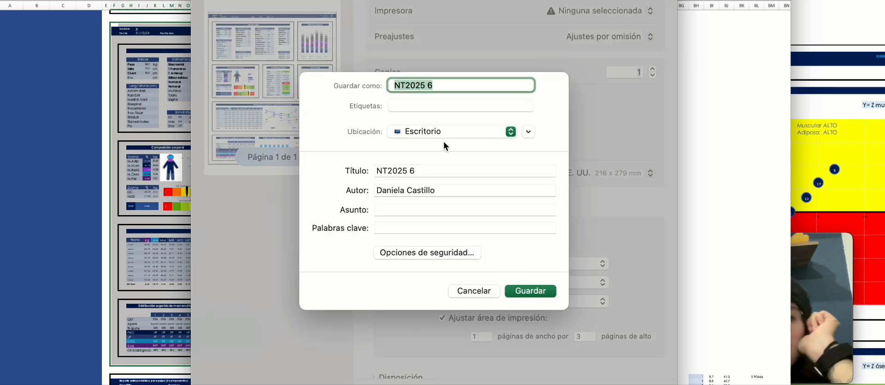
{"action": "type", "text": "blablabla"}
{"action": "key", "text": "Return"}
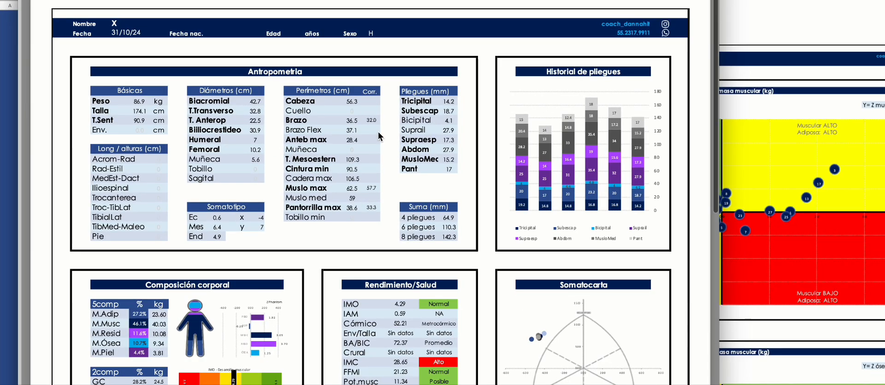
- Review the exported PDF from the anthropometry section to the macronutrient distribution, and switch back to the Excel workbook
{"action": "scroll", "coordinate": [379, 132], "scroll_direction": "up", "scroll_amount": 1}
{"action": "scroll", "coordinate": [378, 132], "scroll_direction": "down", "scroll_amount": 10}
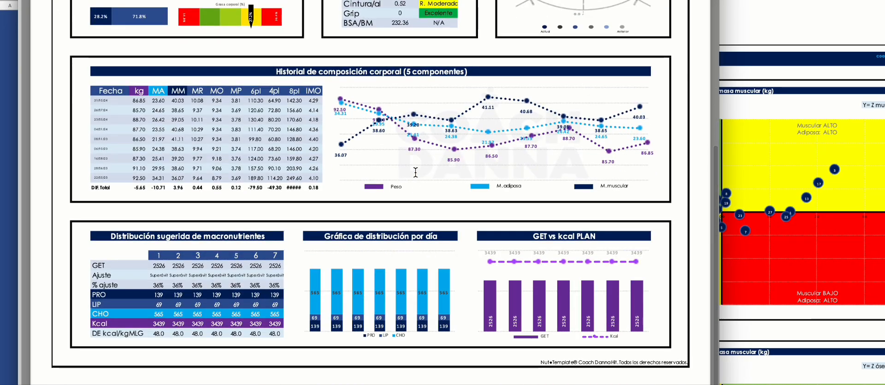
{"action": "key", "text": "ctrl+Up"}
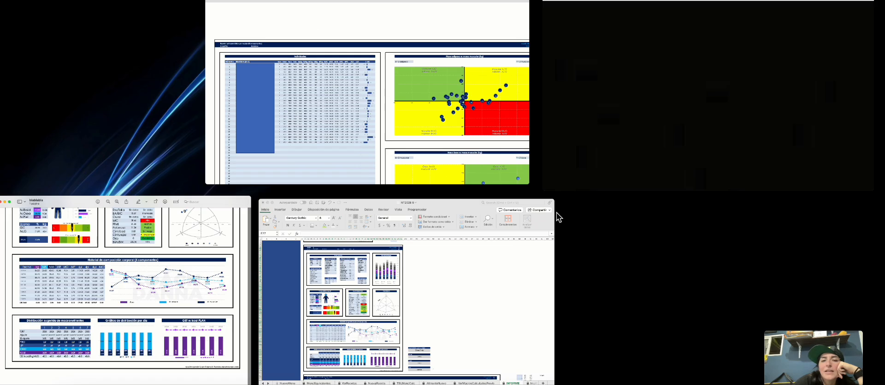
{"action": "left_click", "coordinate": [410, 259]}
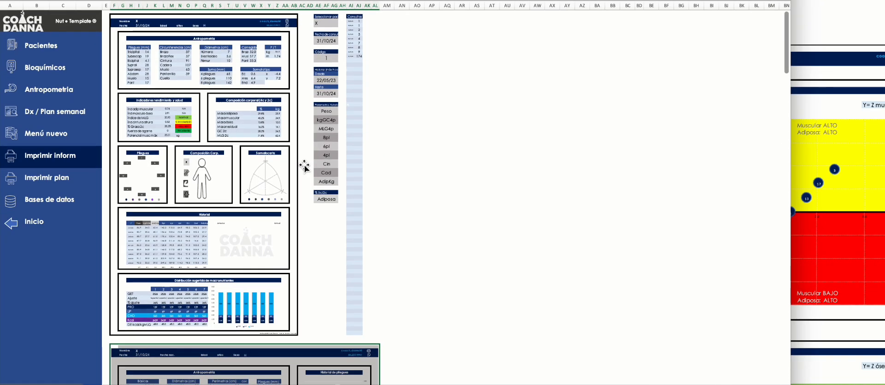
- Outline the first individual report's range and inspect the team report with its individuals table and quadrant charts below
{"action": "left_click_drag", "start_coordinate": [114, 17], "coordinate": [297, 333]}
{"action": "left_click", "coordinate": [327, 327]}
{"action": "scroll", "coordinate": [326, 212], "scroll_direction": "down", "scroll_amount": 15}
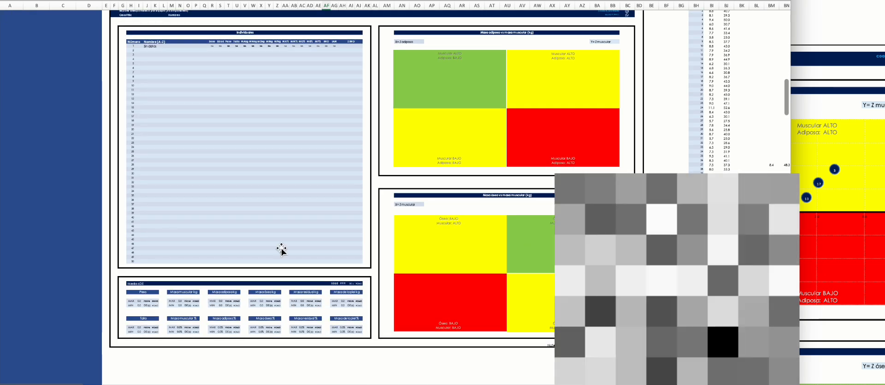
{"action": "scroll", "coordinate": [253, 184], "scroll_direction": "up", "scroll_amount": 1}
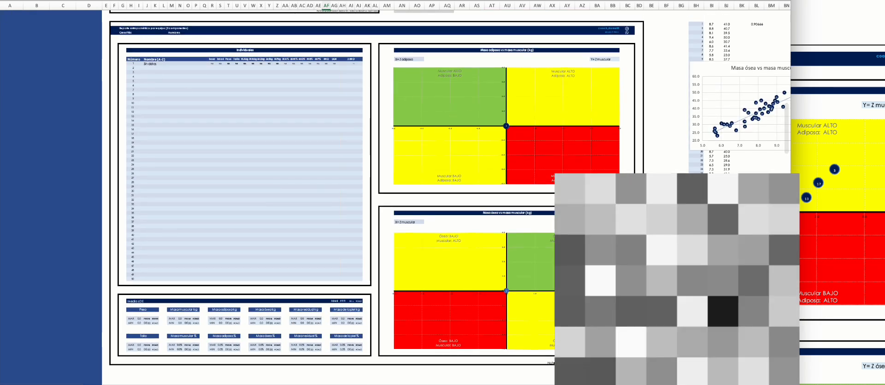
{"action": "scroll", "coordinate": [523, 168], "scroll_direction": "up", "scroll_amount": 1}
{"action": "scroll", "coordinate": [646, 294], "scroll_direction": "up", "scroll_amount": 3}
{"action": "scroll", "coordinate": [647, 294], "scroll_direction": "left", "scroll_amount": 6}
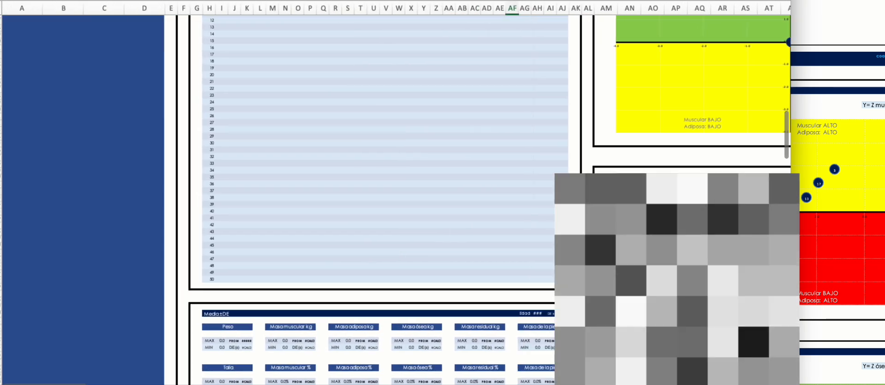
{"action": "scroll", "coordinate": [646, 294], "scroll_direction": "right", "scroll_amount": 4}
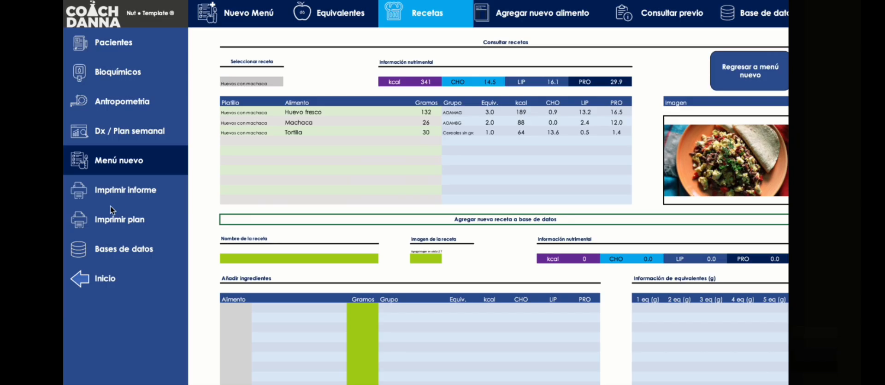
- Open the meal plan print sheet and reselect Prueba NT2025 as the patient
{"action": "left_click", "coordinate": [80, 222]}
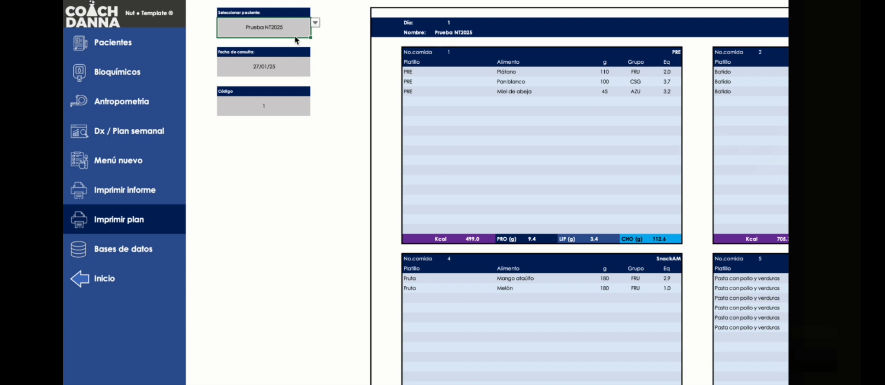
{"action": "key", "text": "Delete"}
{"action": "left_click", "coordinate": [315, 22]}
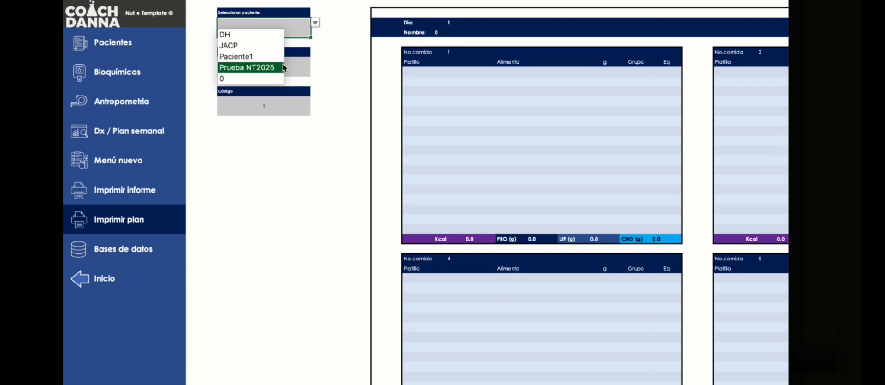
{"action": "left_click", "coordinate": [280, 69]}
- Check the meal plan's patient, consultation date and code selectors
{"action": "left_click", "coordinate": [287, 63]}
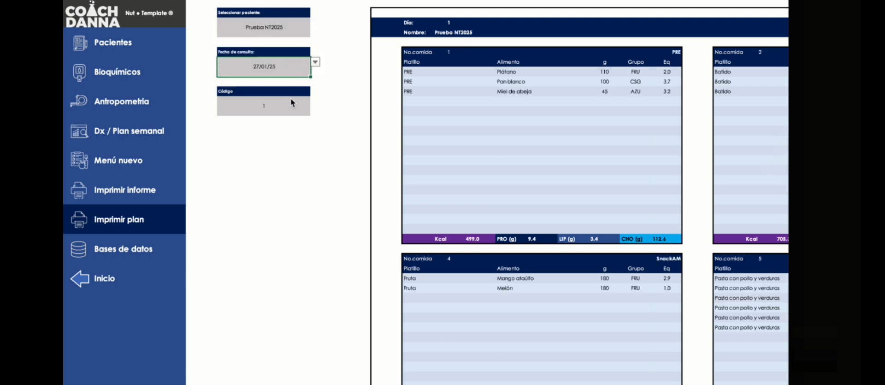
{"action": "left_click", "coordinate": [290, 98]}
{"action": "left_click", "coordinate": [283, 30]}
{"action": "left_click", "coordinate": [284, 113]}
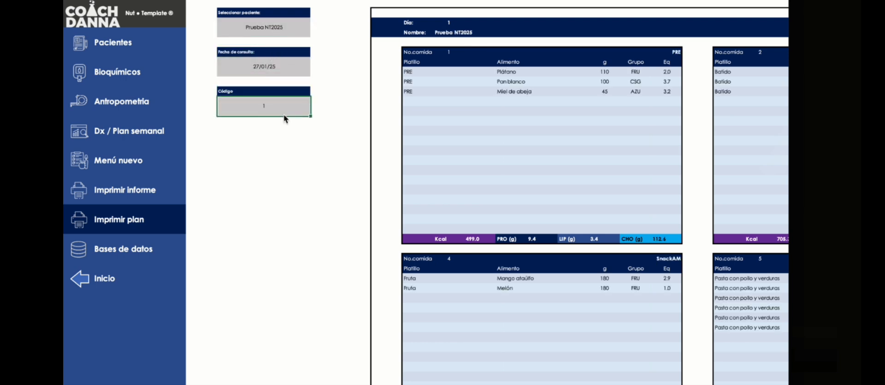
{"action": "left_click", "coordinate": [280, 65]}
- Review the day 1 Plan de alimentación across its seven meals and the food group table
{"action": "scroll", "coordinate": [341, 106], "scroll_direction": "right", "scroll_amount": 1}
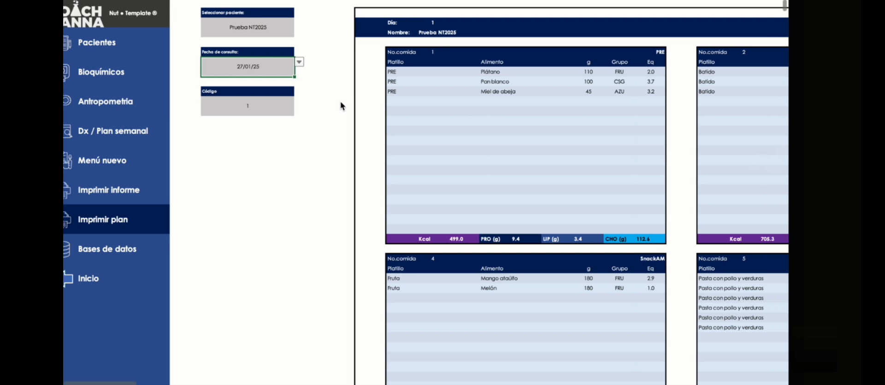
{"action": "scroll", "coordinate": [340, 103], "scroll_direction": "left", "scroll_amount": 1}
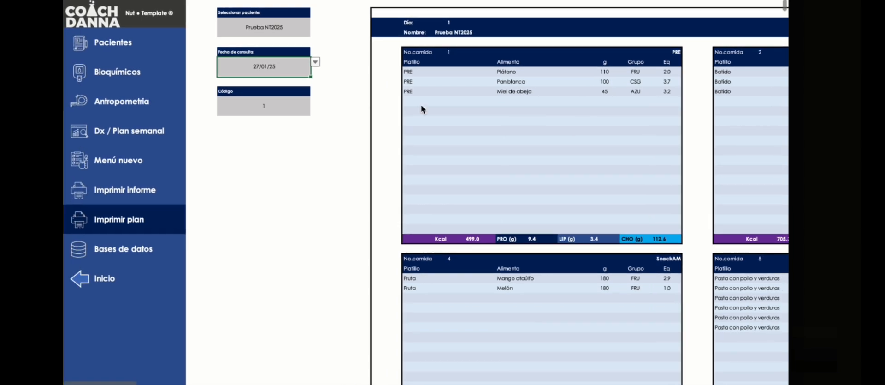
{"action": "scroll", "coordinate": [436, 110], "scroll_direction": "right", "scroll_amount": 10}
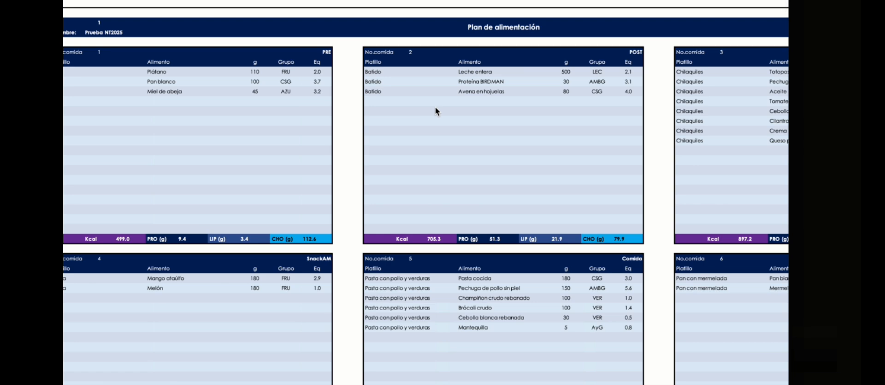
{"action": "scroll", "coordinate": [435, 108], "scroll_direction": "right", "scroll_amount": 1}
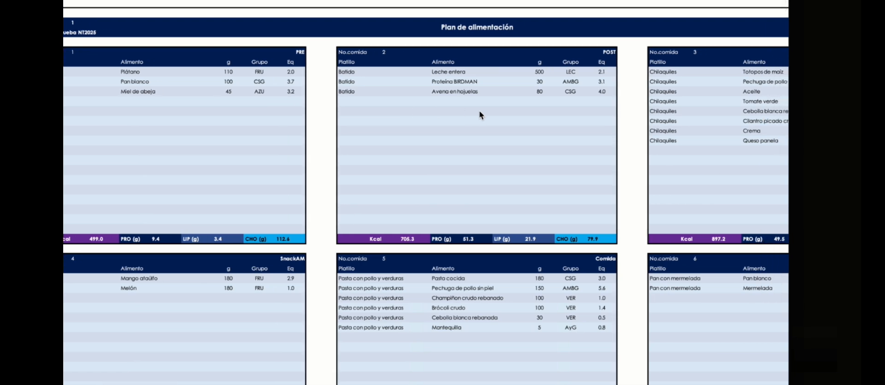
{"action": "scroll", "coordinate": [518, 104], "scroll_direction": "down", "scroll_amount": 5}
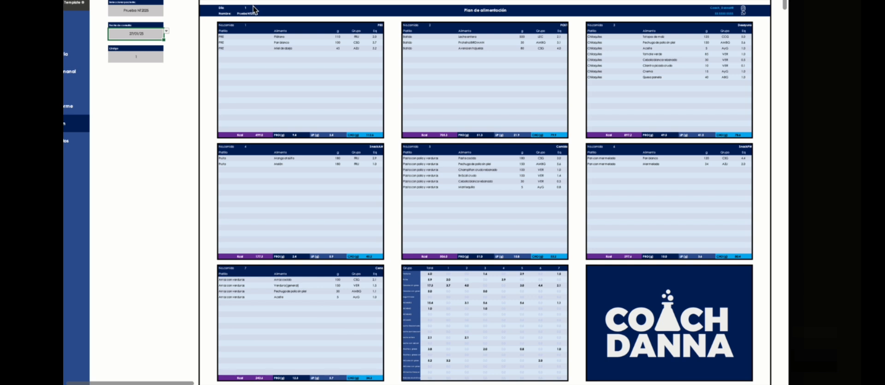
{"action": "left_click", "coordinate": [283, 55]}
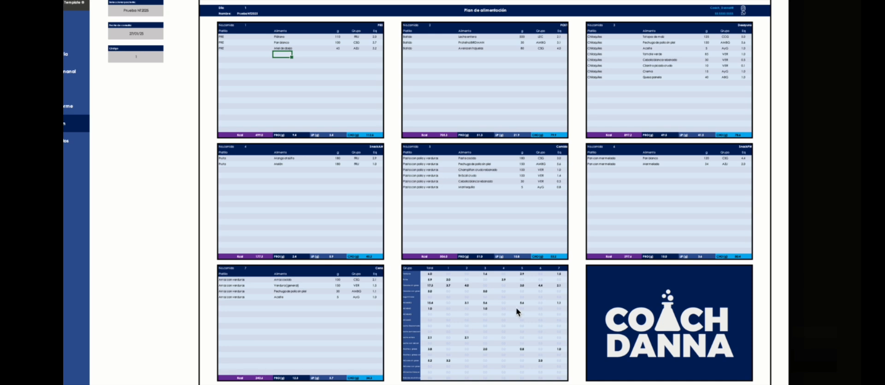
- Examine the meal plans for days 2 to 7 down the print sheet
{"action": "scroll", "coordinate": [521, 301], "scroll_direction": "down", "scroll_amount": 5}
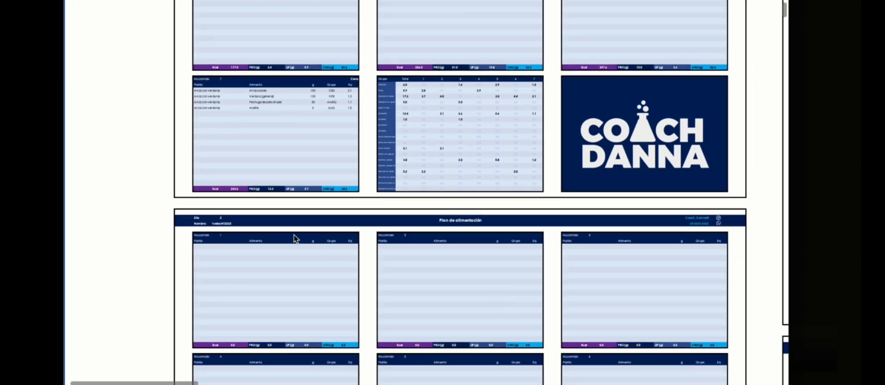
{"action": "left_click", "coordinate": [226, 219]}
{"action": "scroll", "coordinate": [323, 253], "scroll_direction": "down", "scroll_amount": 5}
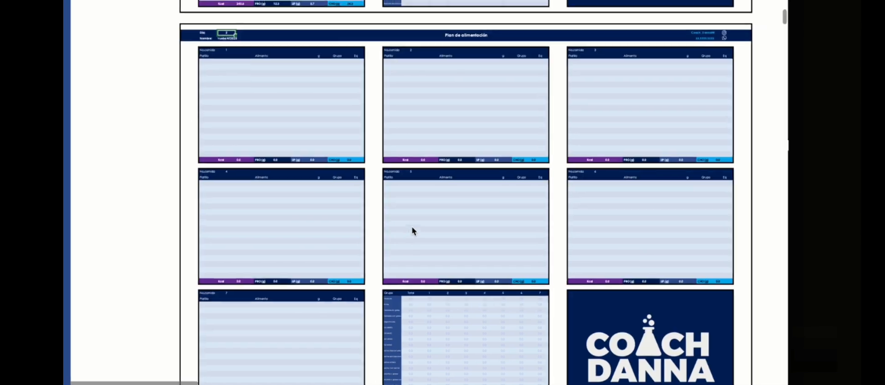
{"action": "scroll", "coordinate": [451, 245], "scroll_direction": "down", "scroll_amount": 8}
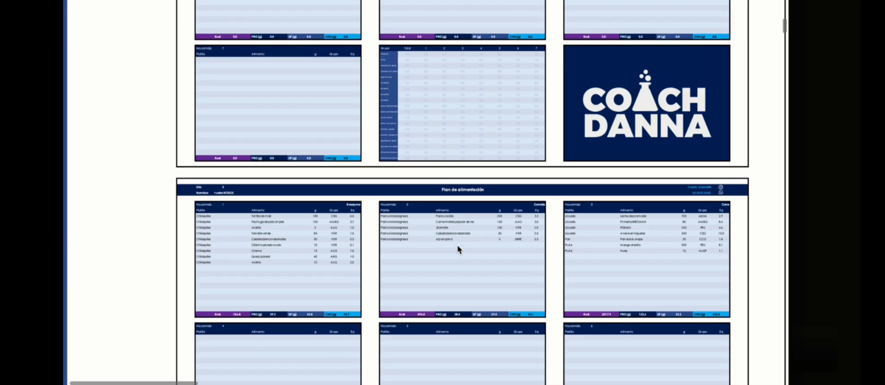
{"action": "scroll", "coordinate": [419, 236], "scroll_direction": "down", "scroll_amount": 11}
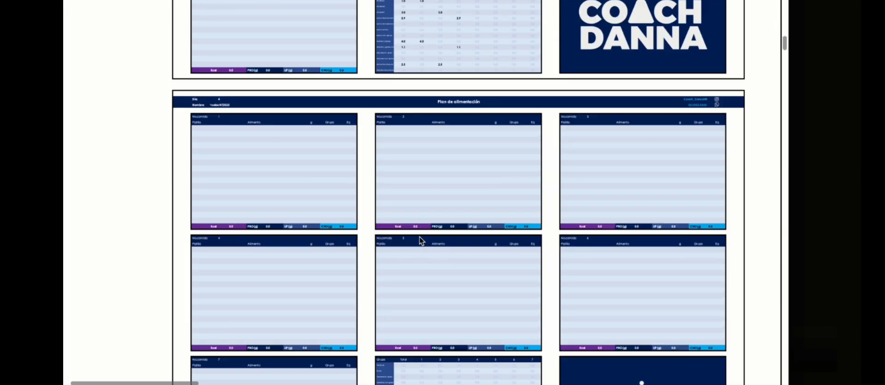
{"action": "scroll", "coordinate": [406, 171], "scroll_direction": "down", "scroll_amount": 12}
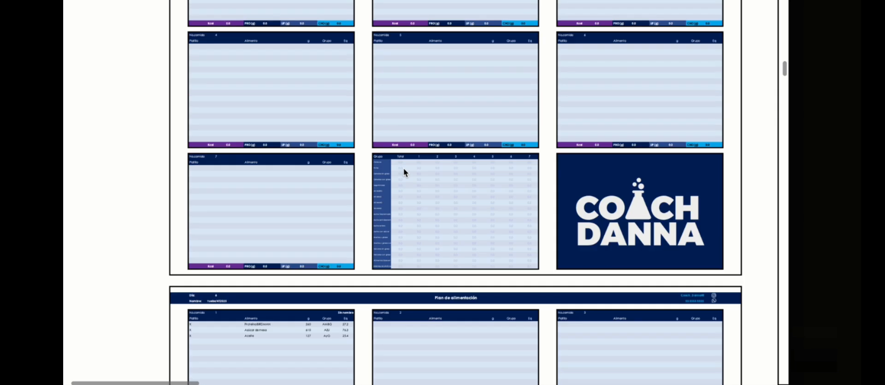
{"action": "scroll", "coordinate": [410, 186], "scroll_direction": "down", "scroll_amount": 9}
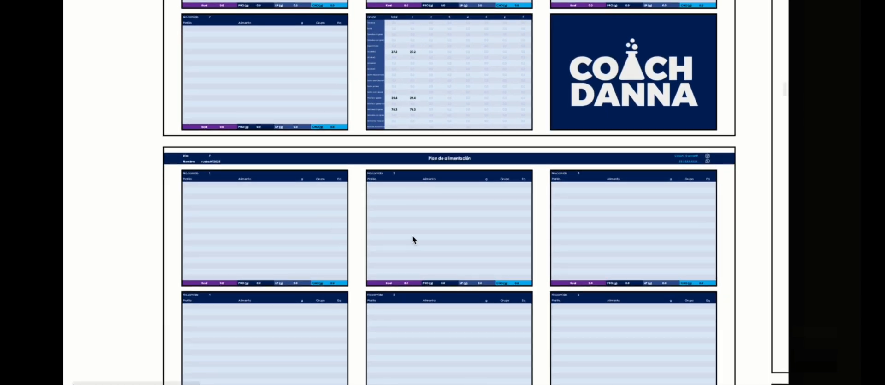
{"action": "scroll", "coordinate": [412, 237], "scroll_direction": "down", "scroll_amount": 5}
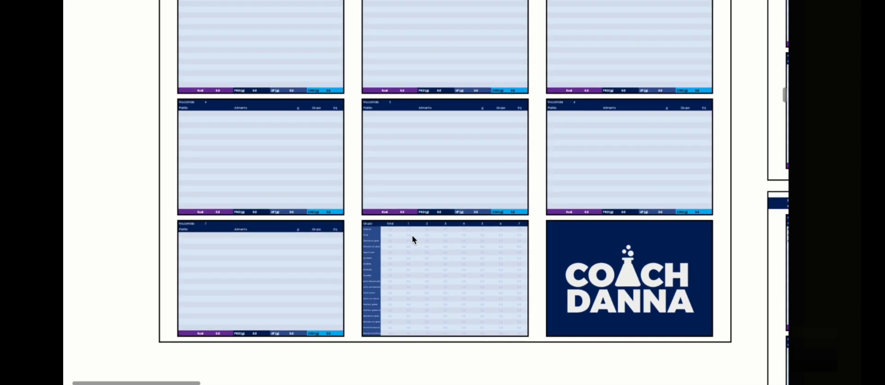
- Compare the day 1 plan's plain layout with the alternative layout that includes dish photos
{"action": "scroll", "coordinate": [413, 234], "scroll_direction": "down", "scroll_amount": 5}
{"action": "scroll", "coordinate": [412, 234], "scroll_direction": "up", "scroll_amount": 20}
{"action": "scroll", "coordinate": [412, 234], "scroll_direction": "left", "scroll_amount": 1}
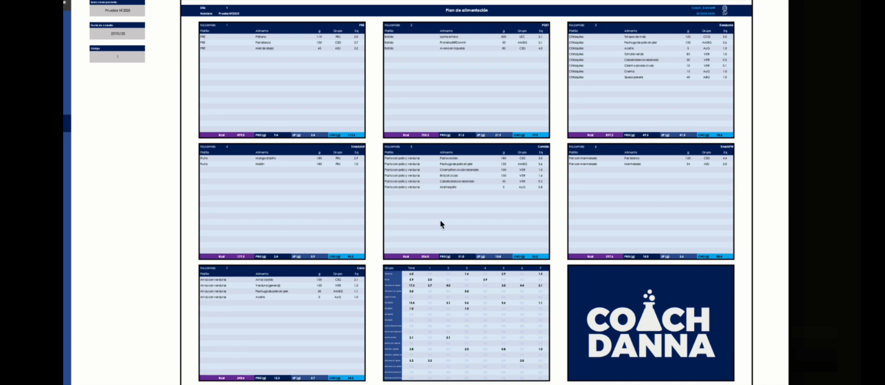
{"action": "scroll", "coordinate": [441, 223], "scroll_direction": "right", "scroll_amount": 1}
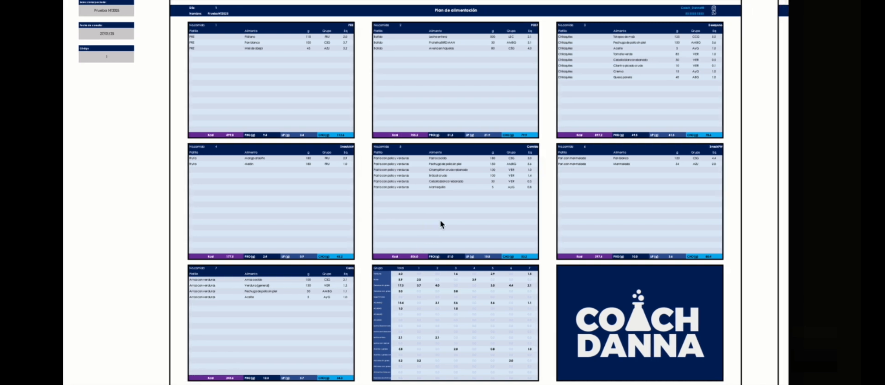
{"action": "scroll", "coordinate": [441, 221], "scroll_direction": "right", "scroll_amount": 10}
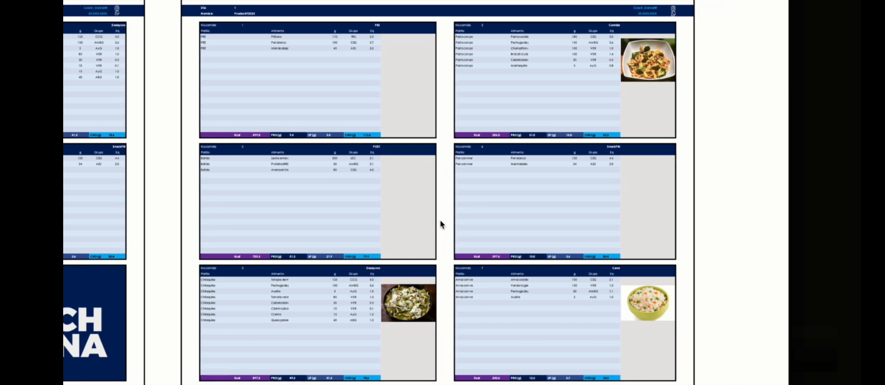
{"action": "scroll", "coordinate": [441, 220], "scroll_direction": "left", "scroll_amount": 3}
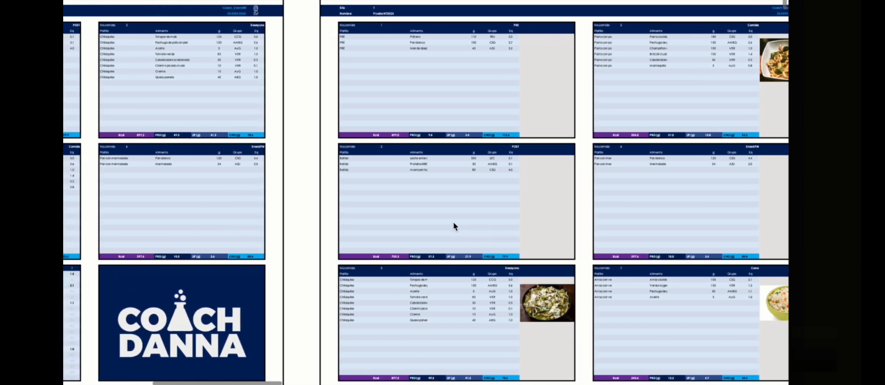
{"action": "scroll", "coordinate": [453, 212], "scroll_direction": "right", "scroll_amount": 2}
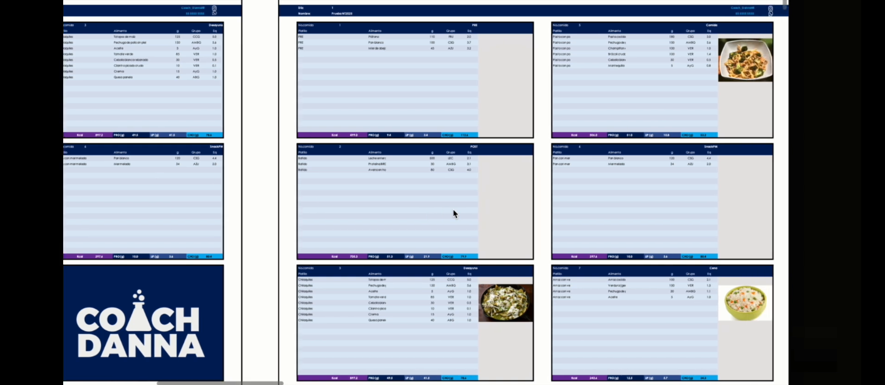
- Inspect the photo slots beside the Comida meal in the illustrated day 1 plan, comparing them with the plain layout
{"action": "left_click", "coordinate": [709, 73]}
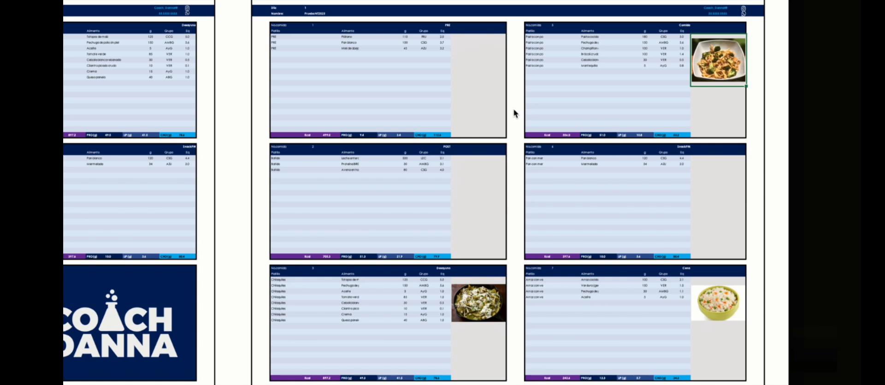
{"action": "scroll", "coordinate": [307, 13], "scroll_direction": "left", "scroll_amount": 10}
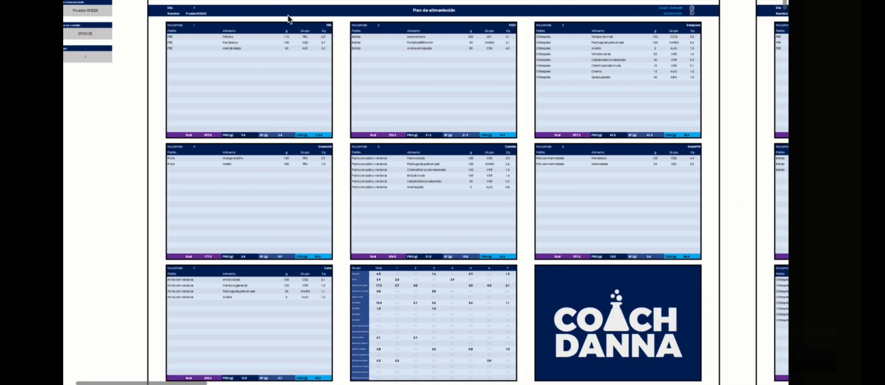
{"action": "left_click_drag", "start_coordinate": [145, 5], "coordinate": [591, 176]}
{"action": "left_click", "coordinate": [608, 194]}
{"action": "scroll", "coordinate": [608, 193], "scroll_direction": "right", "scroll_amount": 10}
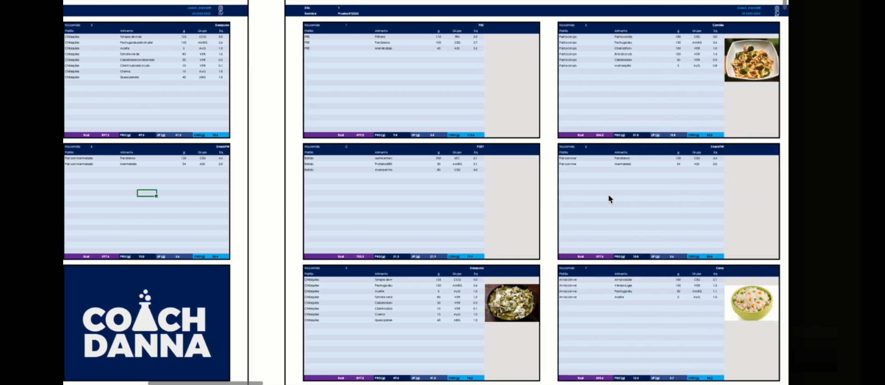
{"action": "left_click", "coordinate": [628, 112]}
{"action": "scroll", "coordinate": [690, 106], "scroll_direction": "right", "scroll_amount": 2}
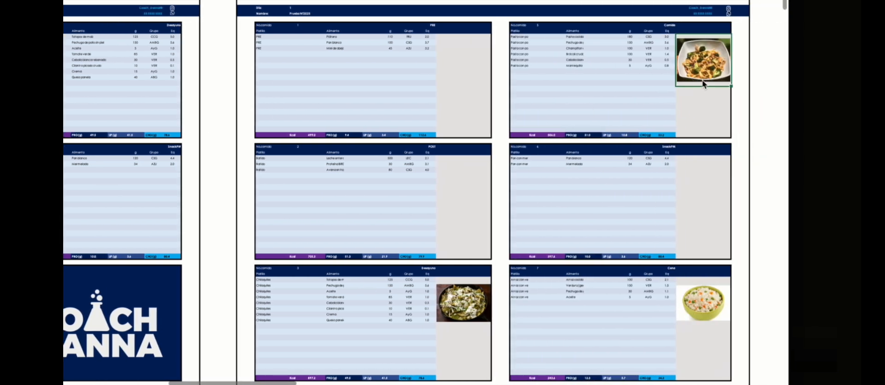
{"action": "left_click", "coordinate": [702, 100]}
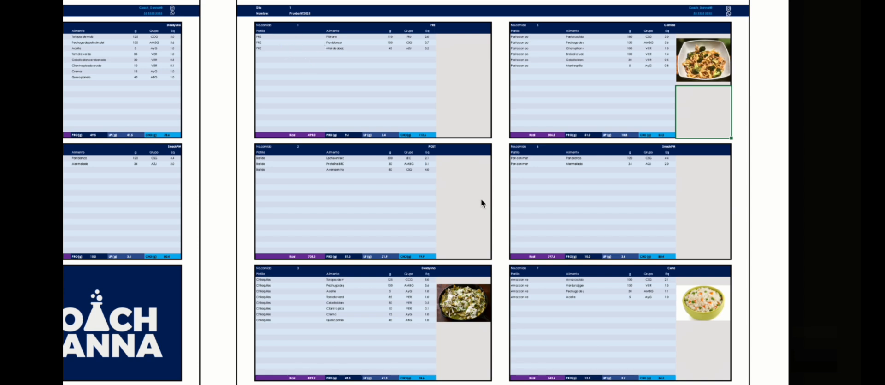
- Examine the illustrated meal plans for days 1 to 7 and their food group tables
{"action": "scroll", "coordinate": [475, 196], "scroll_direction": "right", "scroll_amount": 2}
{"action": "scroll", "coordinate": [313, 159], "scroll_direction": "down", "scroll_amount": 15}
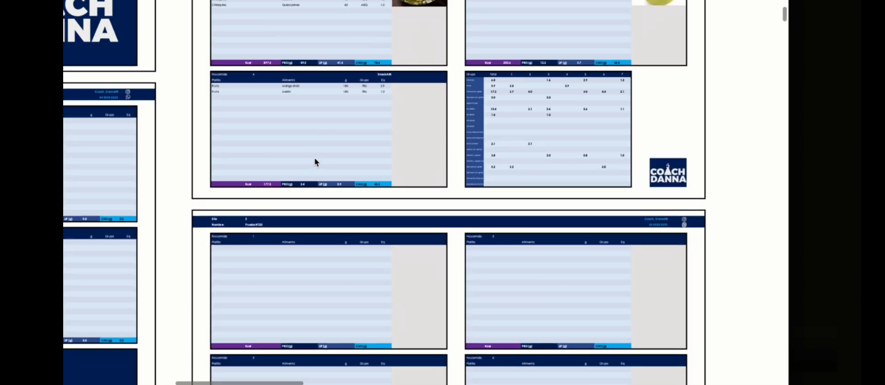
{"action": "scroll", "coordinate": [315, 159], "scroll_direction": "down", "scroll_amount": 10}
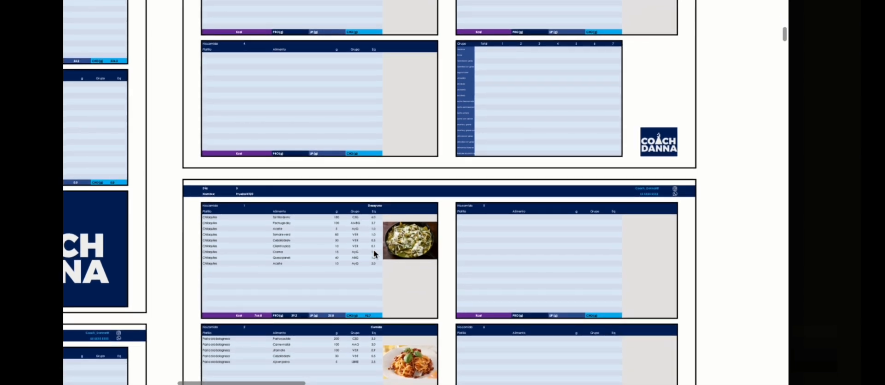
{"action": "scroll", "coordinate": [373, 249], "scroll_direction": "down", "scroll_amount": 10}
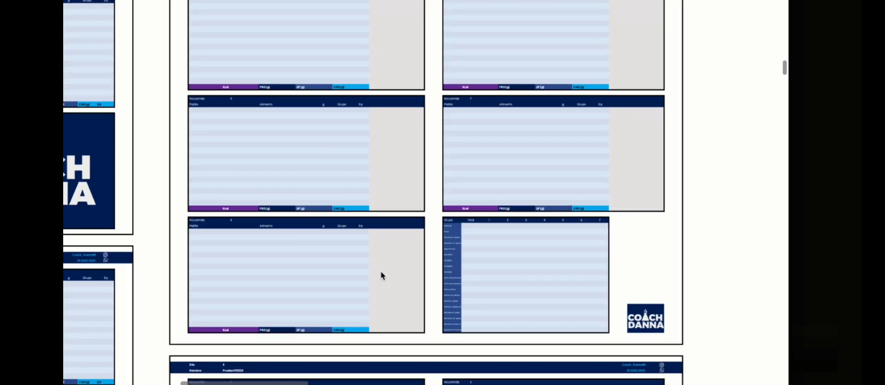
{"action": "scroll", "coordinate": [381, 272], "scroll_direction": "down", "scroll_amount": 20}
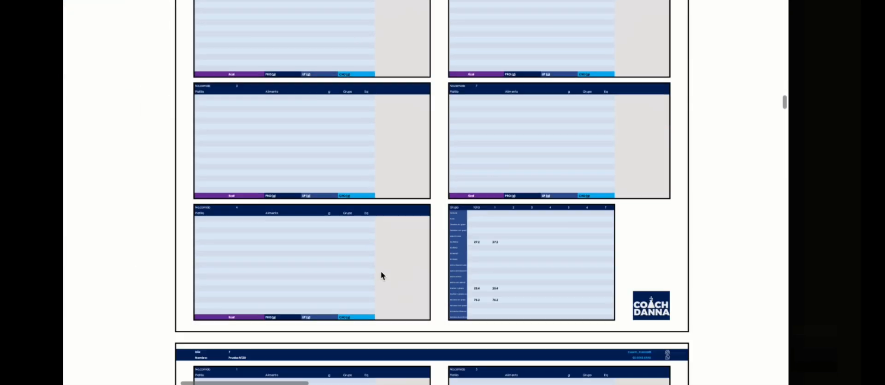
{"action": "scroll", "coordinate": [381, 272], "scroll_direction": "down", "scroll_amount": 15}
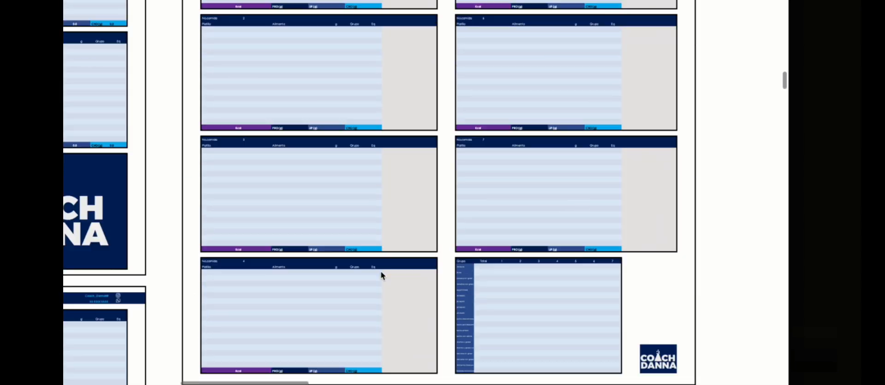
{"action": "scroll", "coordinate": [381, 275], "scroll_direction": "up", "scroll_amount": 20}
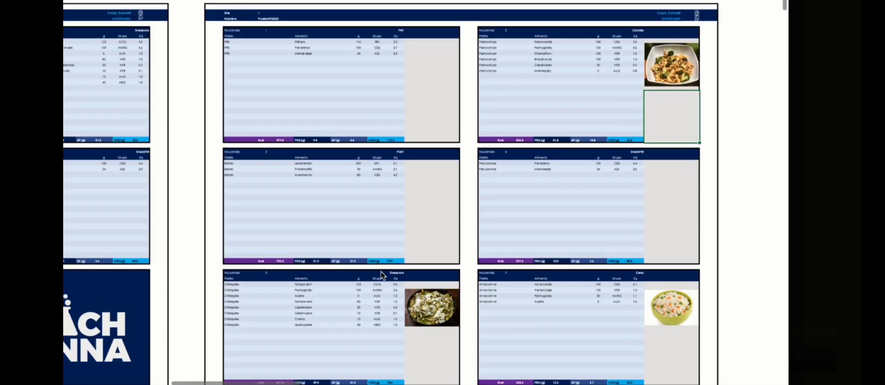
- Switch the meal plan to patient JACP and select one of that patient's consultation dates
{"action": "scroll", "coordinate": [380, 271], "scroll_direction": "down", "scroll_amount": 1}
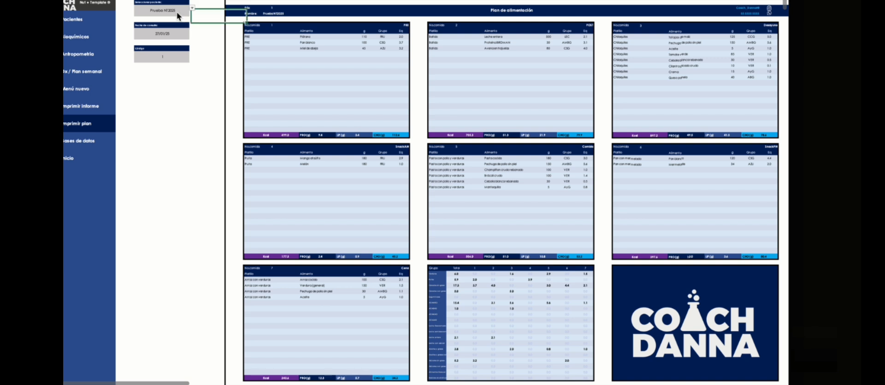
{"action": "left_click", "coordinate": [192, 8]}
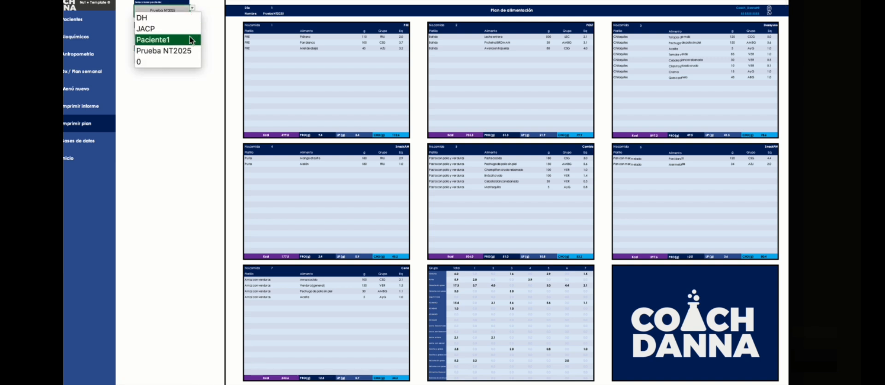
{"action": "left_click", "coordinate": [188, 30]}
{"action": "left_click", "coordinate": [186, 30]}
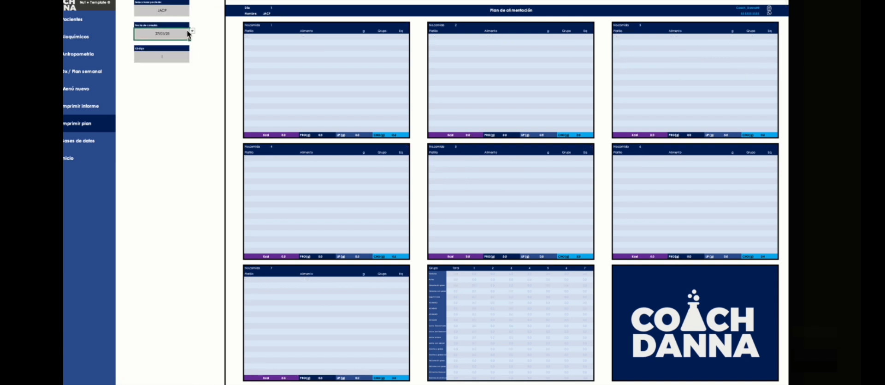
{"action": "left_click", "coordinate": [192, 33]}
{"action": "left_click", "coordinate": [171, 43]}
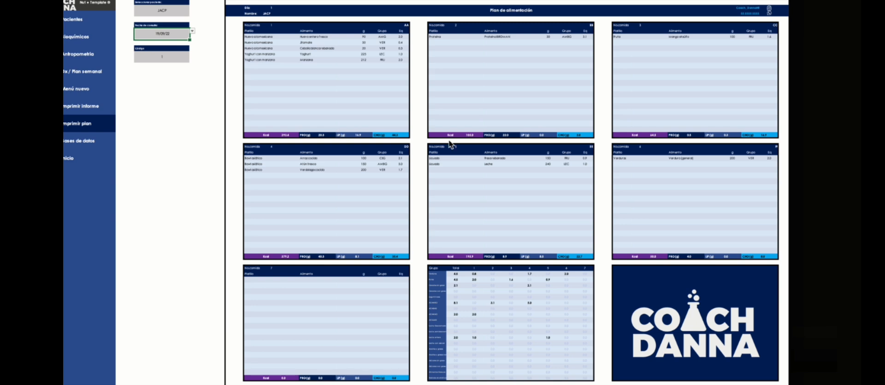
- Review JACP's illustrated meal plans for days 1 and 2 with their dish photos
{"action": "scroll", "coordinate": [514, 150], "scroll_direction": "right", "scroll_amount": 15}
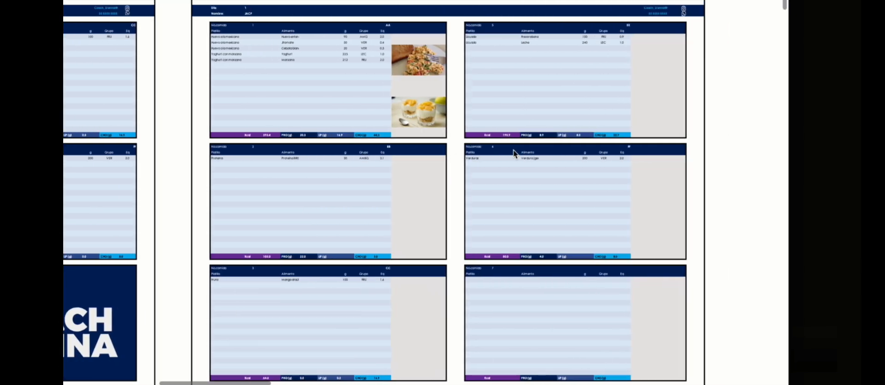
{"action": "scroll", "coordinate": [514, 150], "scroll_direction": "down", "scroll_amount": 7}
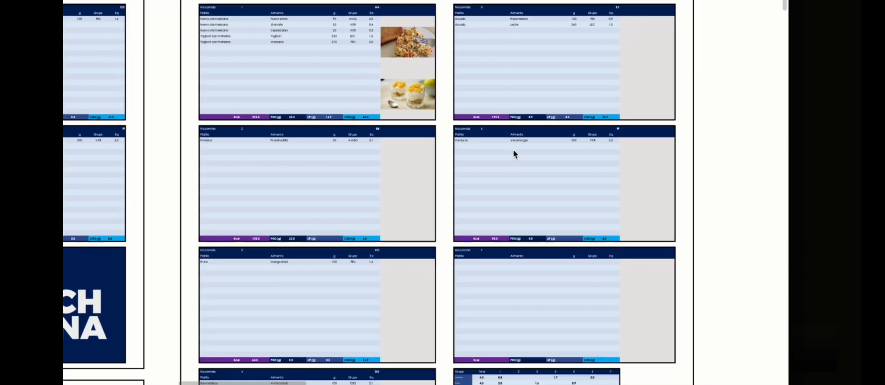
{"action": "scroll", "coordinate": [514, 152], "scroll_direction": "down", "scroll_amount": 4}
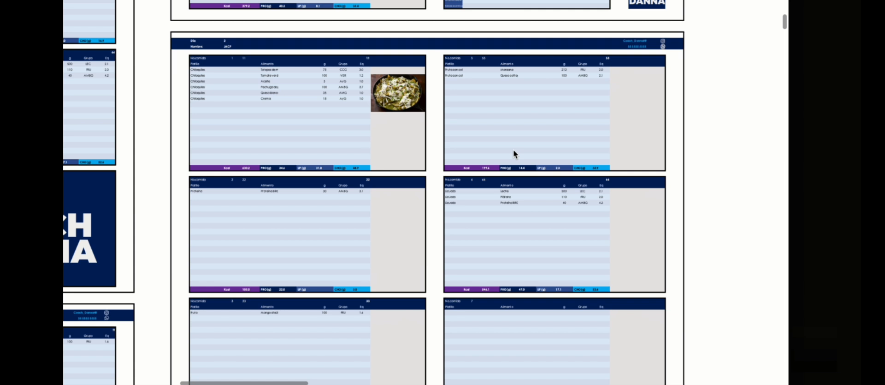
{"action": "scroll", "coordinate": [514, 154], "scroll_direction": "up", "scroll_amount": 12}
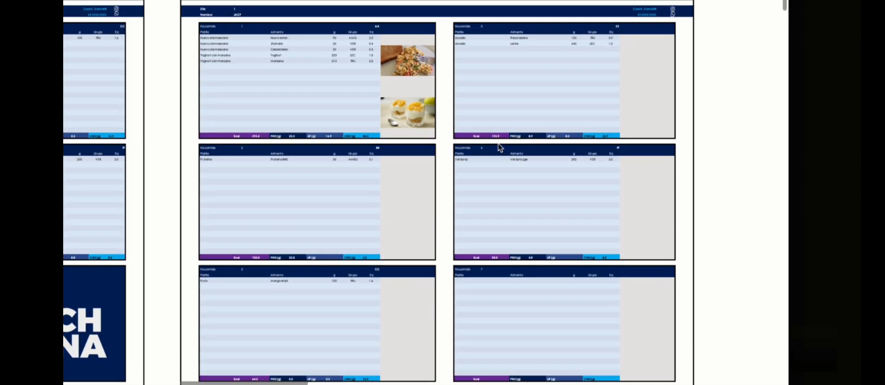
- Inspect the two photo slots per meal for meals 1 and 2 of JACP's illustrated day 1 plan
{"action": "left_click", "coordinate": [423, 68]}
{"action": "left_click", "coordinate": [421, 98]}
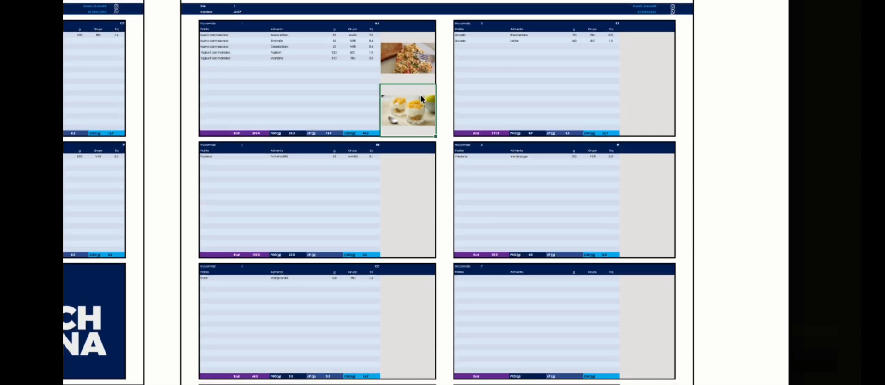
{"action": "left_click", "coordinate": [419, 176]}
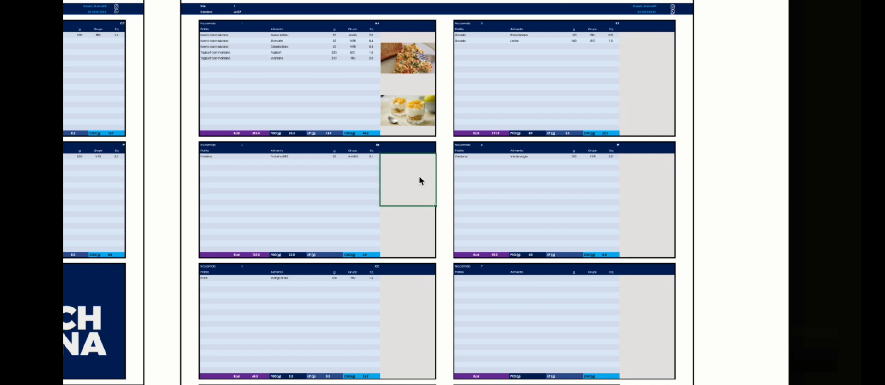
{"action": "left_click", "coordinate": [419, 220]}
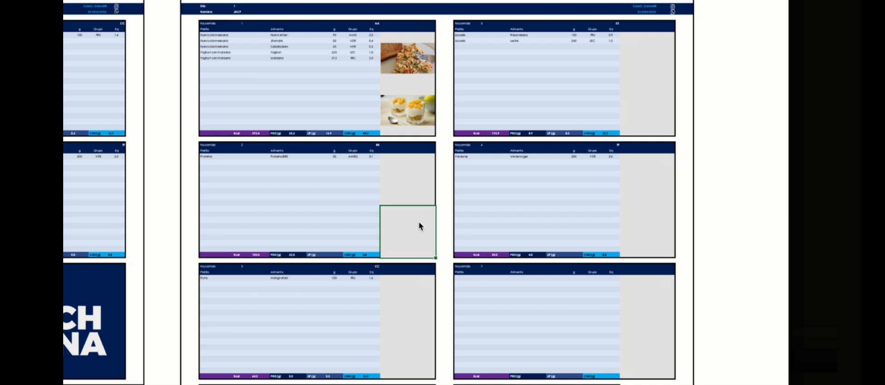
{"action": "left_click", "coordinate": [411, 91]}
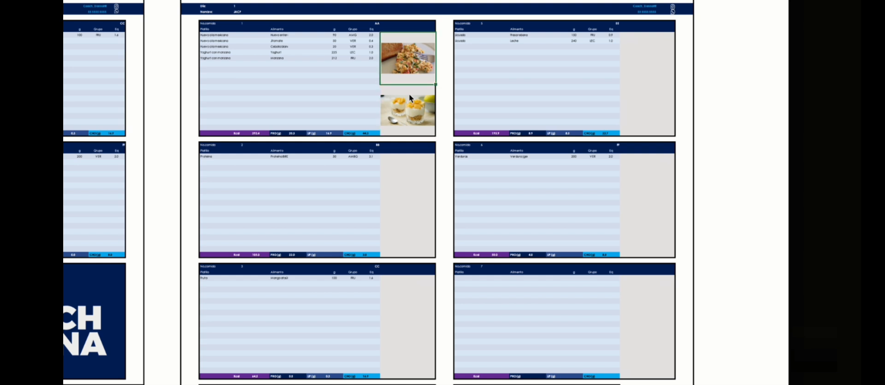
{"action": "left_click", "coordinate": [409, 171]}
{"action": "left_click", "coordinate": [405, 228]}
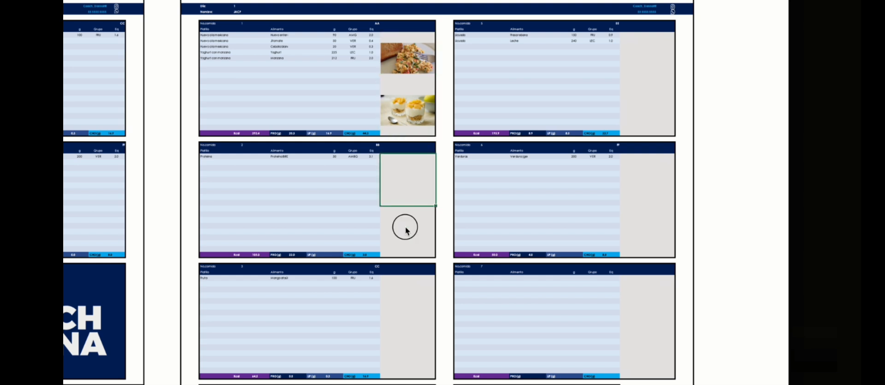
{"action": "left_click", "coordinate": [411, 174]}
{"action": "left_click", "coordinate": [413, 66]}
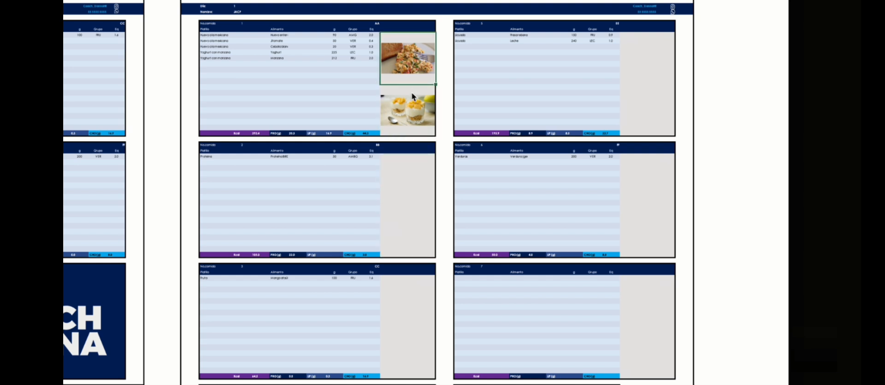
{"action": "left_click", "coordinate": [411, 93]}
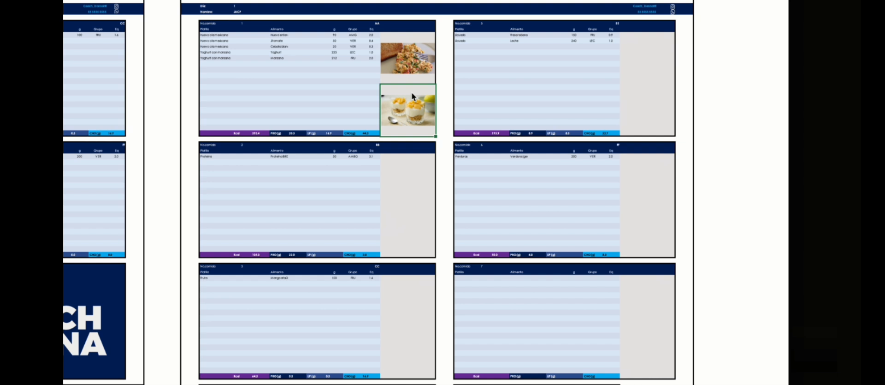
- Review JACP's full illustrated day 1 page, from its header through the meals to the food group table
{"action": "left_click_drag", "start_coordinate": [190, 6], "coordinate": [346, 56]}
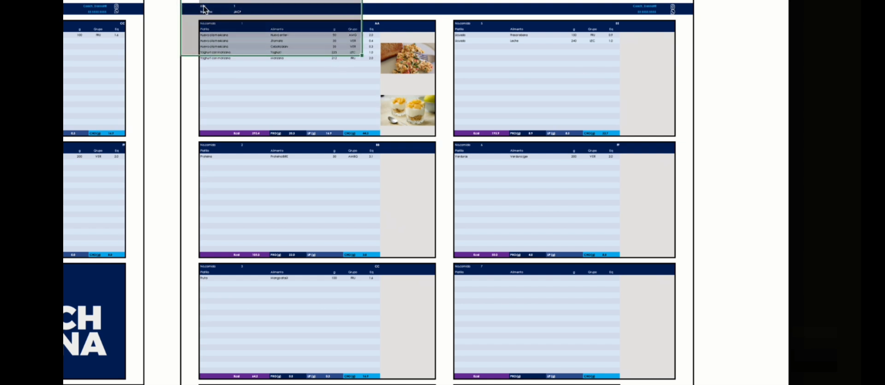
{"action": "left_click_drag", "start_coordinate": [185, 4], "coordinate": [523, 81]}
{"action": "left_click", "coordinate": [636, 67]}
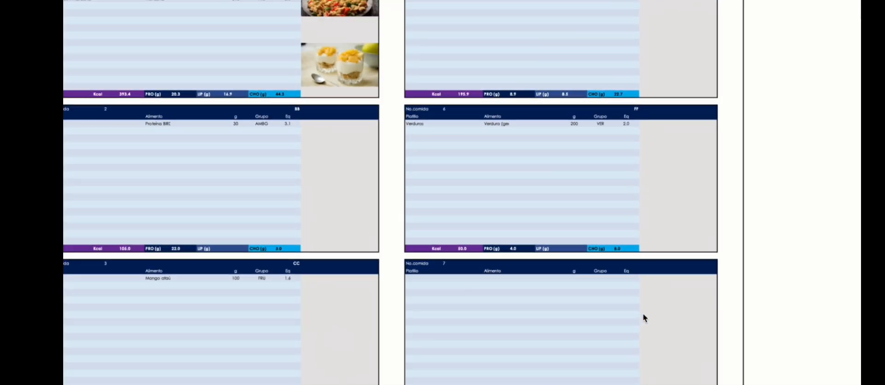
{"action": "scroll", "coordinate": [643, 313], "scroll_direction": "down", "scroll_amount": 5}
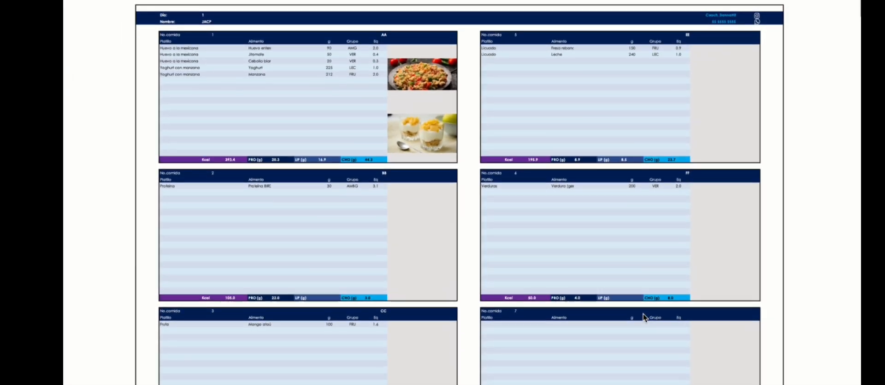
{"action": "scroll", "coordinate": [644, 314], "scroll_direction": "down", "scroll_amount": 14}
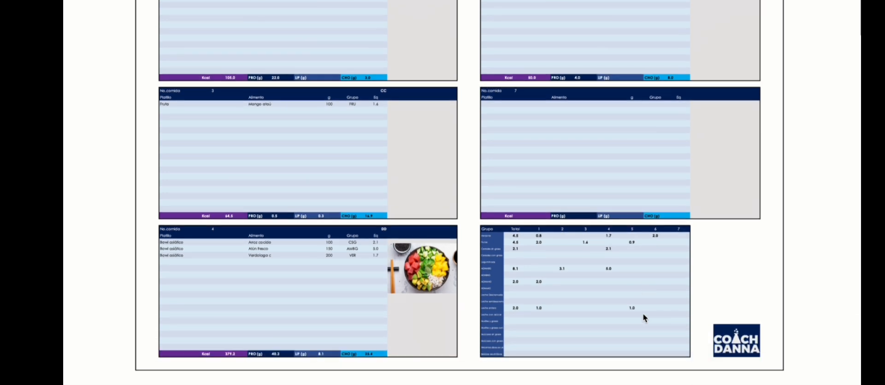
- Review the patient's illustrated weekly meal plan pages from day 2 through the last day, then return to the day 1 page
{"action": "scroll", "coordinate": [644, 315], "scroll_direction": "down", "scroll_amount": 4}
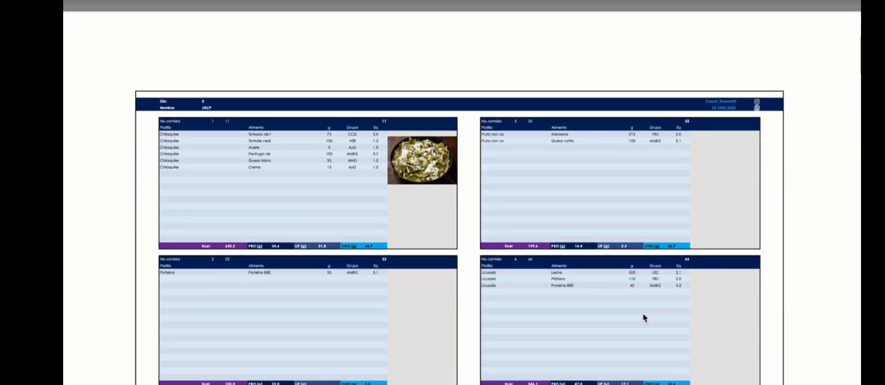
{"action": "scroll", "coordinate": [642, 313], "scroll_direction": "down", "scroll_amount": 18}
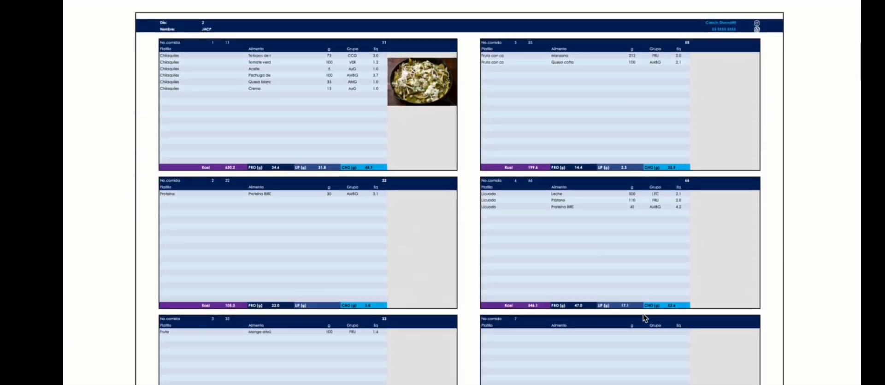
{"action": "scroll", "coordinate": [642, 313], "scroll_direction": "down", "scroll_amount": 20}
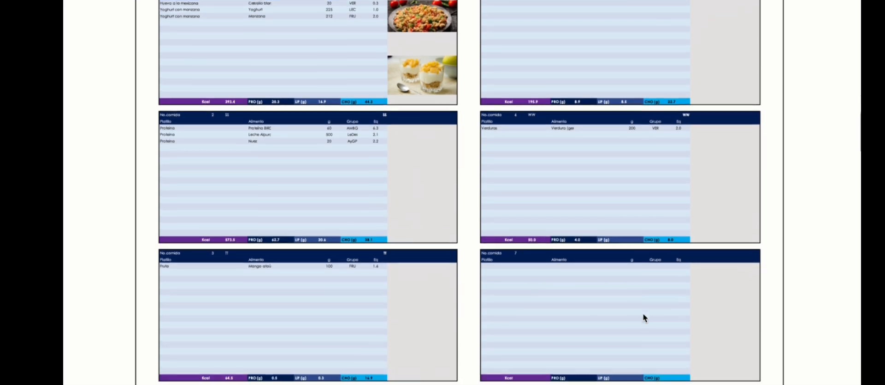
{"action": "scroll", "coordinate": [643, 313], "scroll_direction": "down", "scroll_amount": 20}
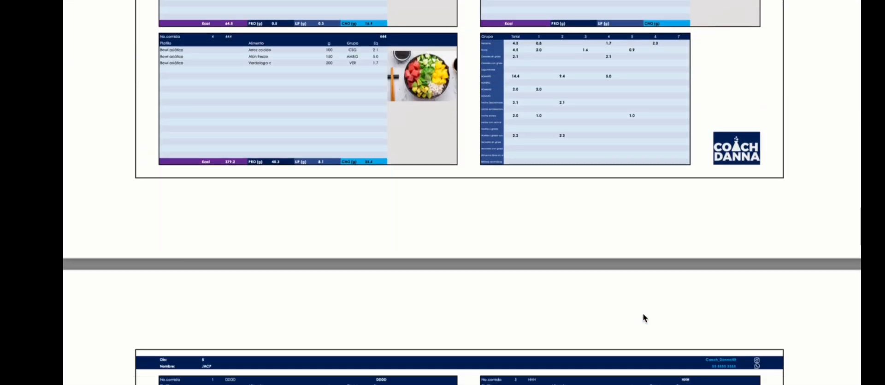
{"action": "scroll", "coordinate": [643, 313], "scroll_direction": "down", "scroll_amount": 20}
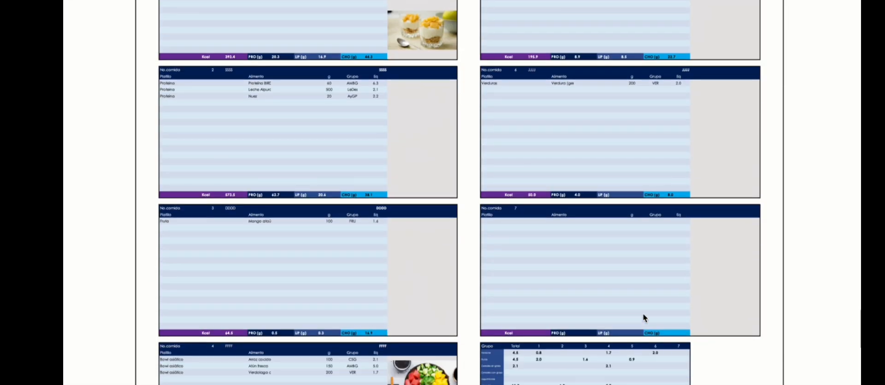
{"action": "scroll", "coordinate": [644, 317], "scroll_direction": "down", "scroll_amount": 3}
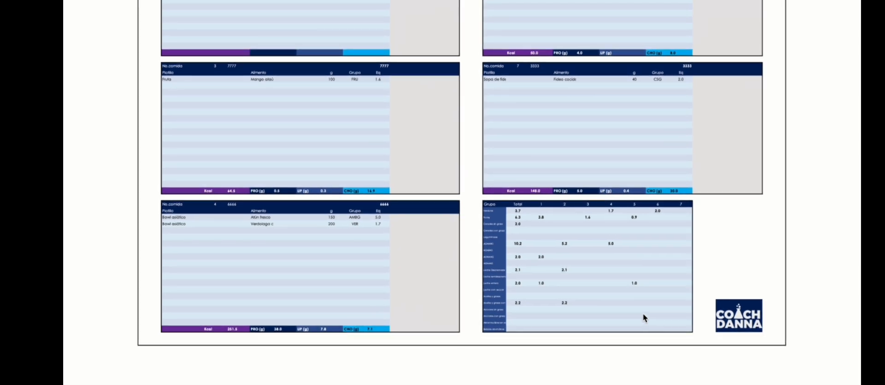
{"action": "scroll", "coordinate": [624, 254], "scroll_direction": "down", "scroll_amount": 15}
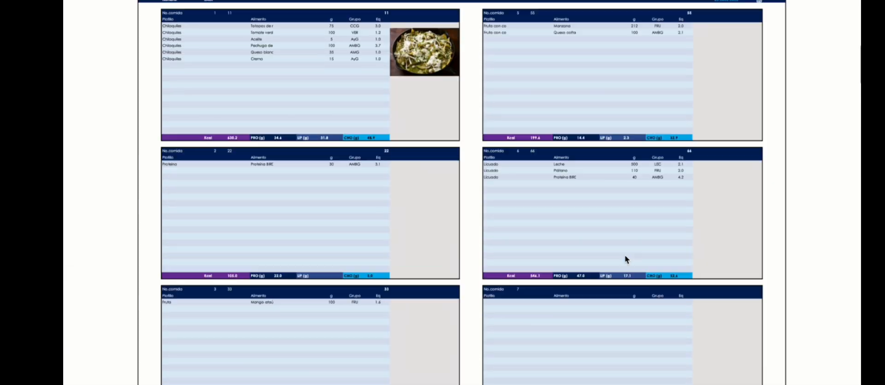
{"action": "scroll", "coordinate": [625, 254], "scroll_direction": "down", "scroll_amount": 10}
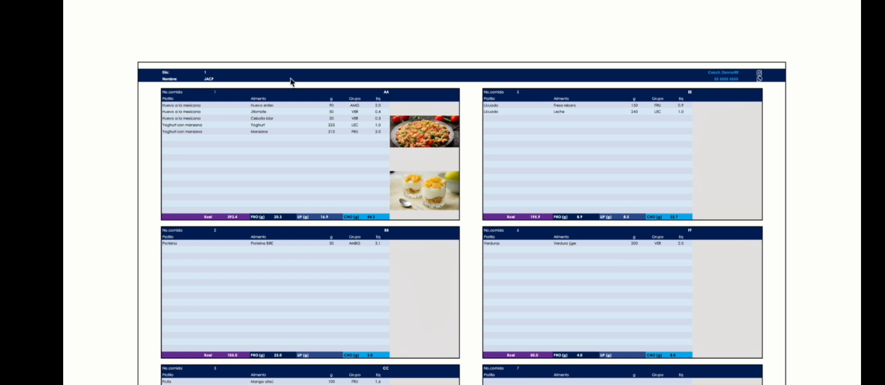